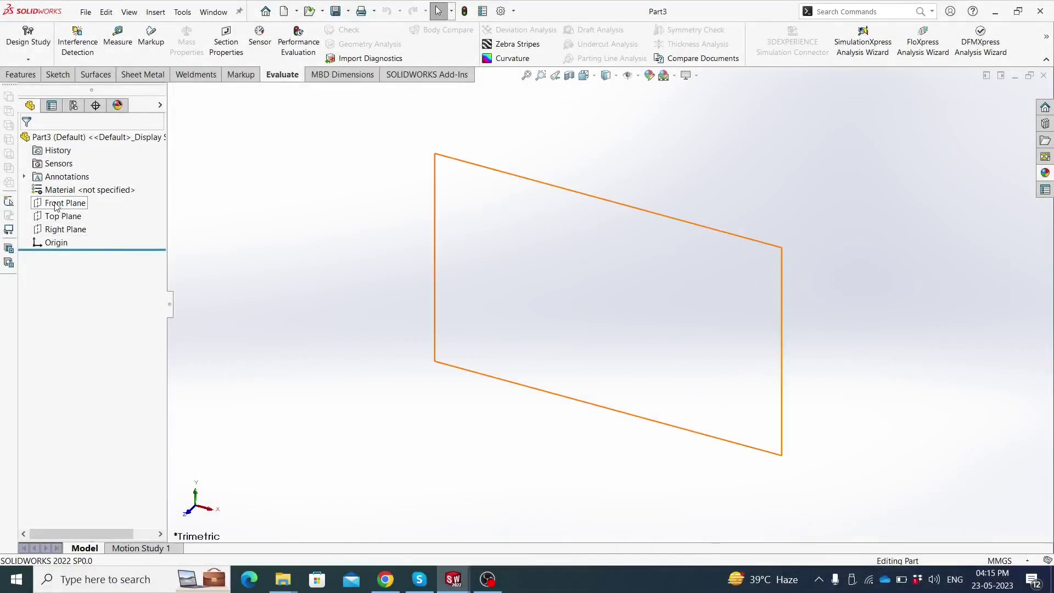
Draw a center rectangle on the Front Plane, centred on the origin
click(59, 203)
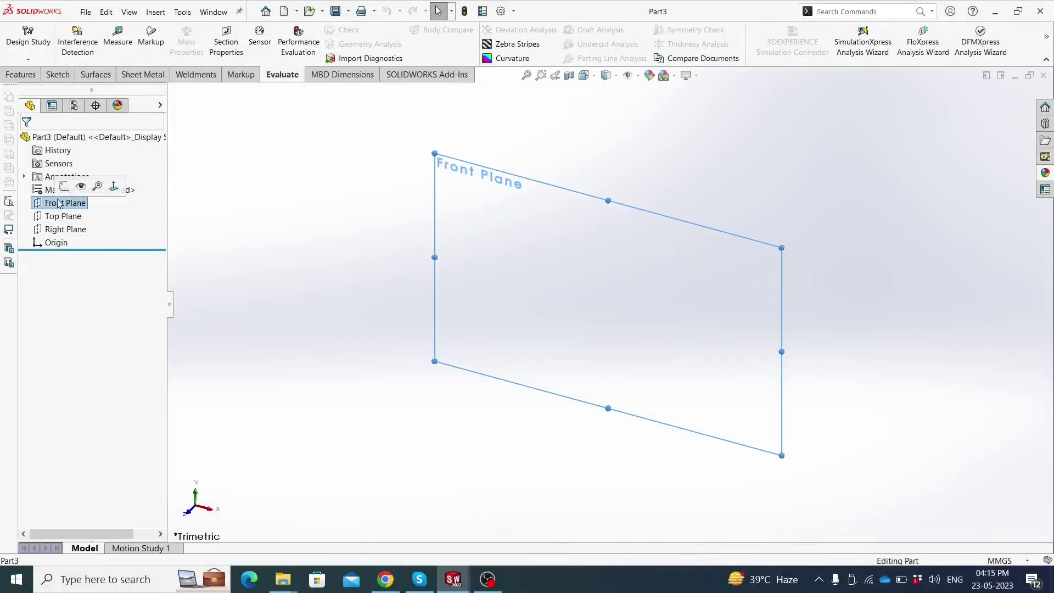
click(64, 193)
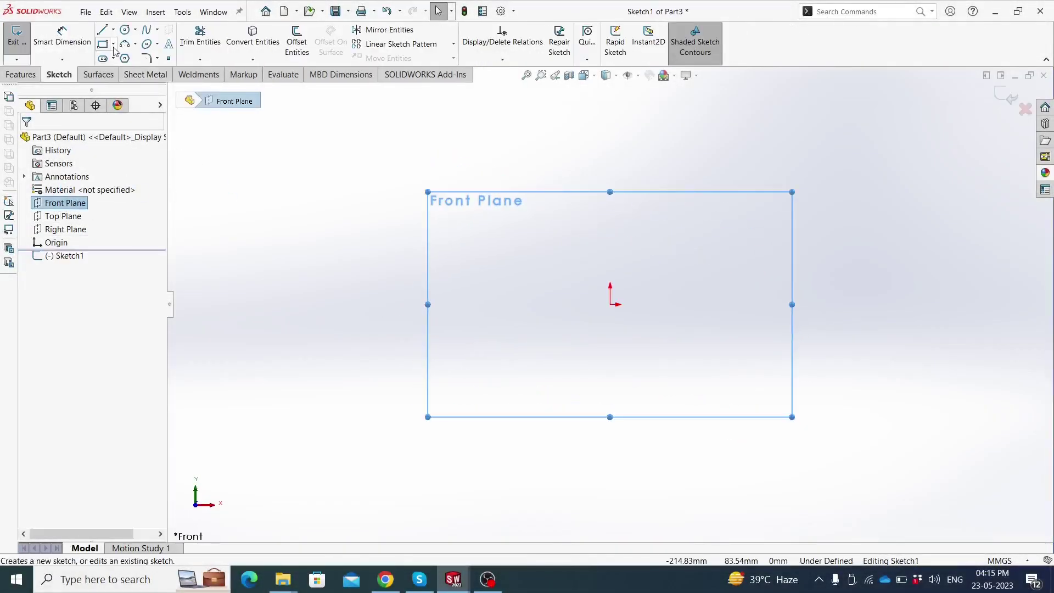
click(113, 44)
click(143, 70)
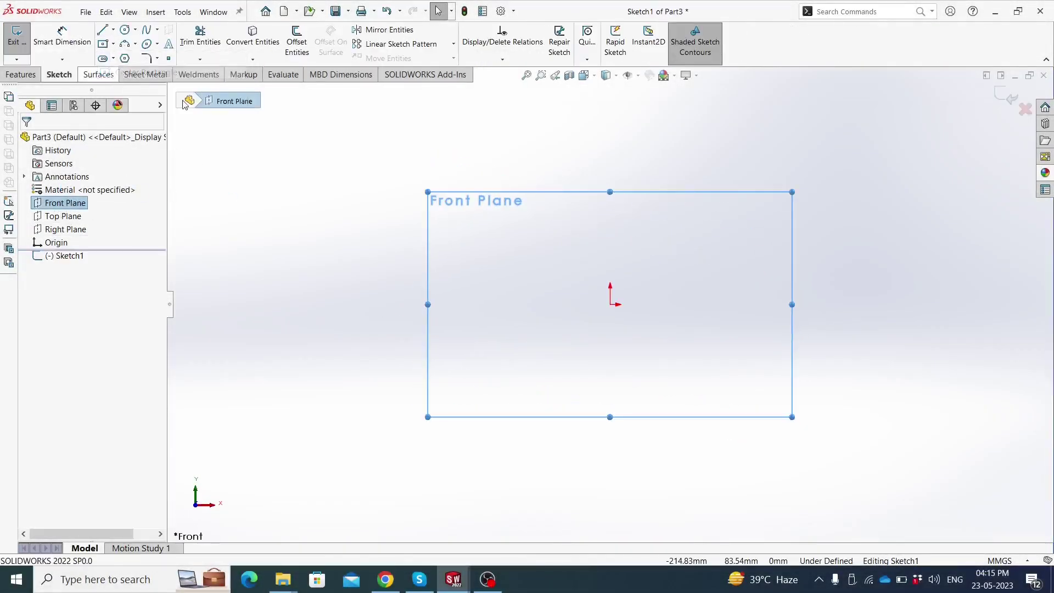
click(609, 304)
click(775, 363)
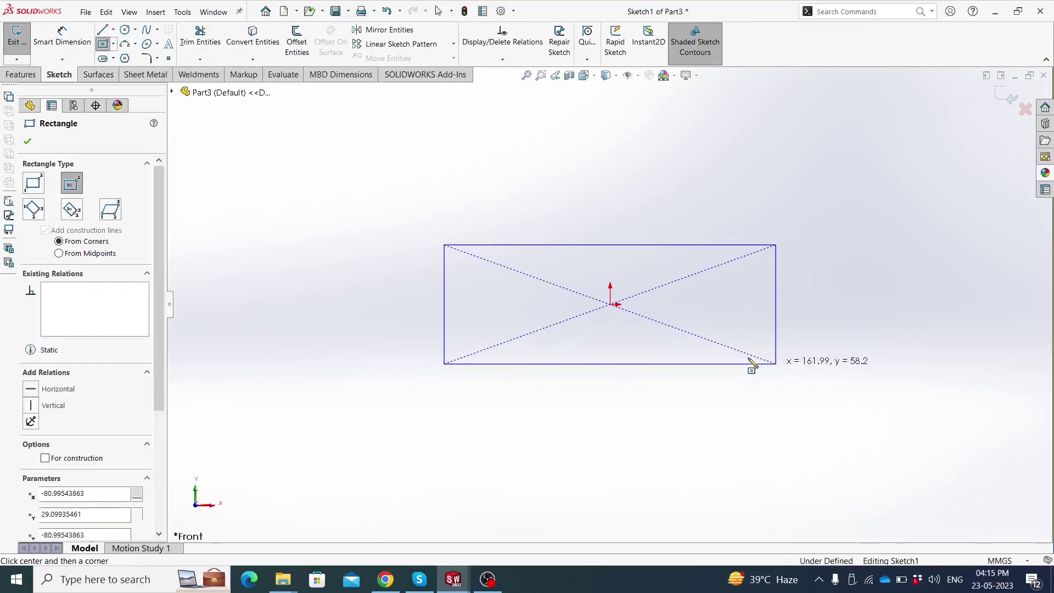
Dimension the rectangle 80 mm high and 200 mm wide
click(65, 39)
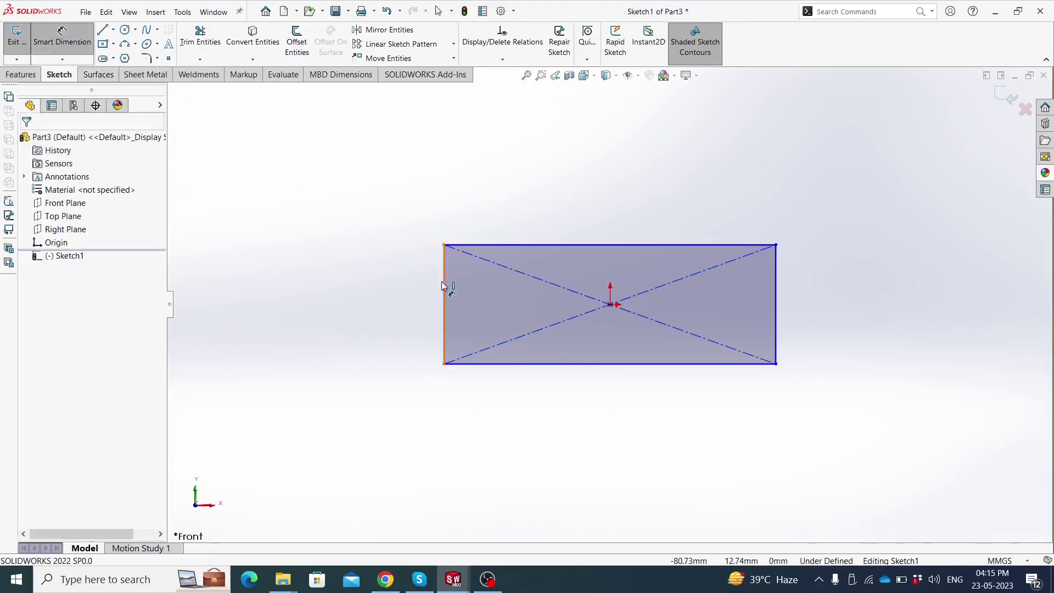
click(444, 286)
click(406, 286)
text(8)
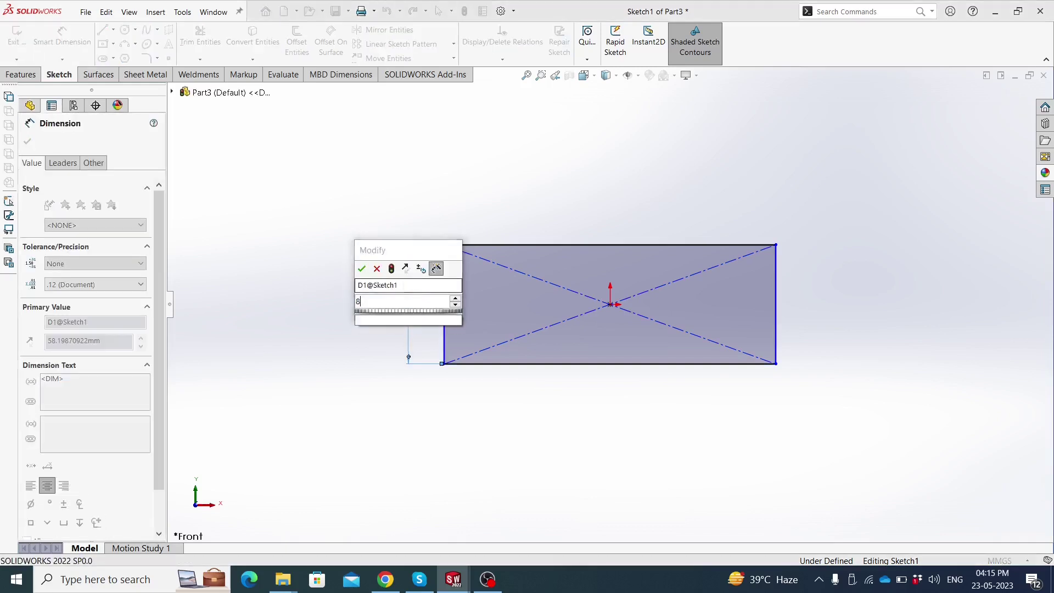
text(0)
key(Return)
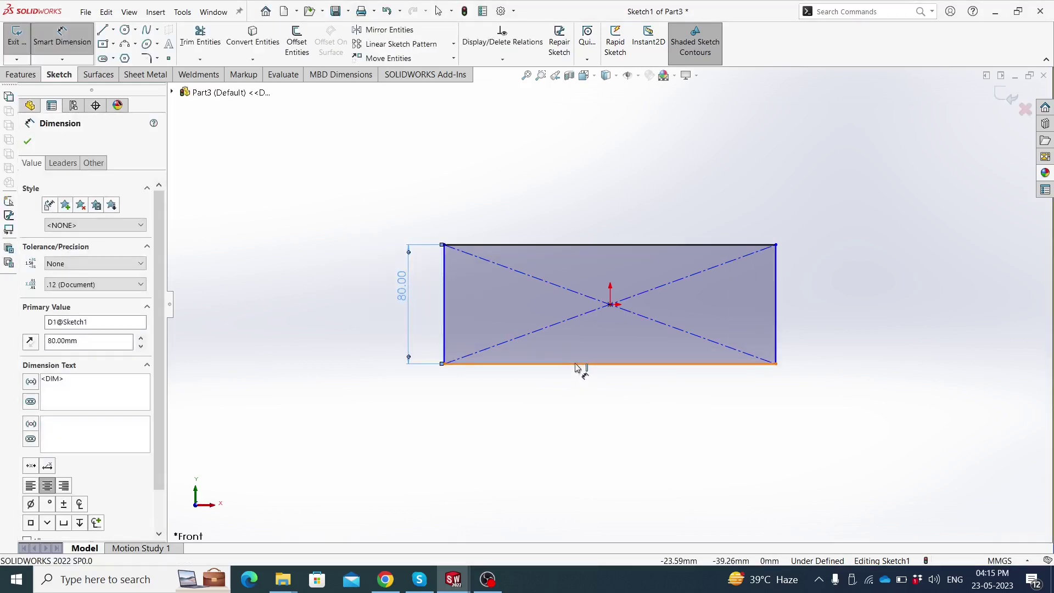
click(576, 364)
click(591, 400)
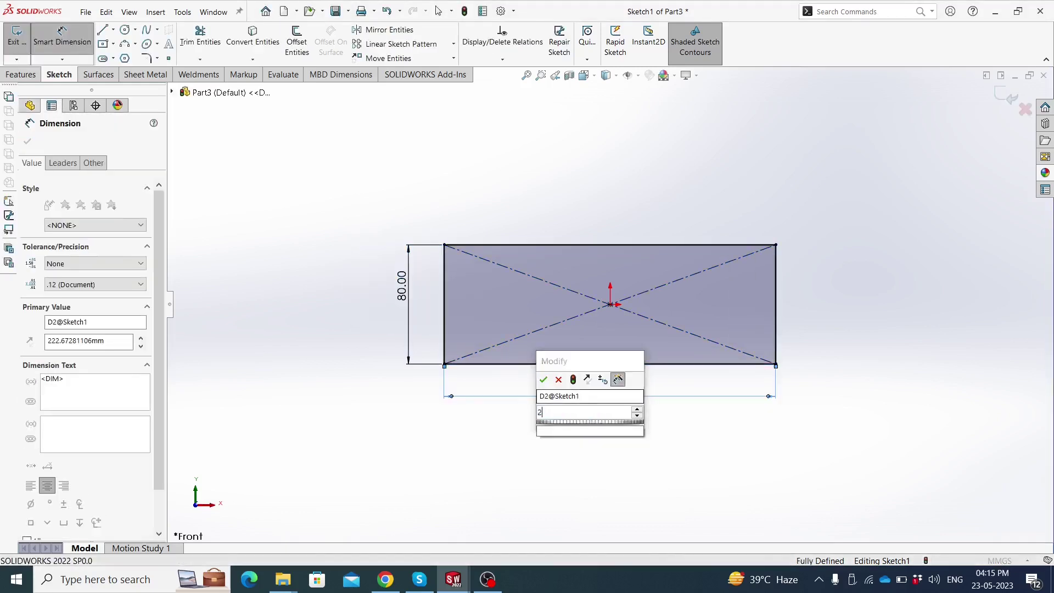
text(200)
key(Return)
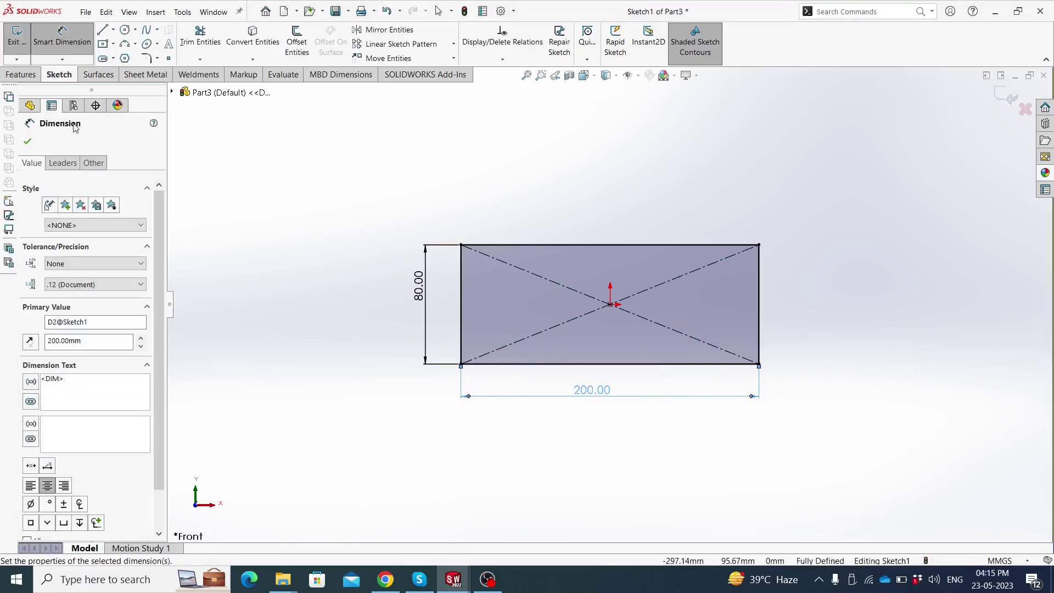
Extrude the rectangle 10 mm into a solid plate
click(29, 142)
click(21, 74)
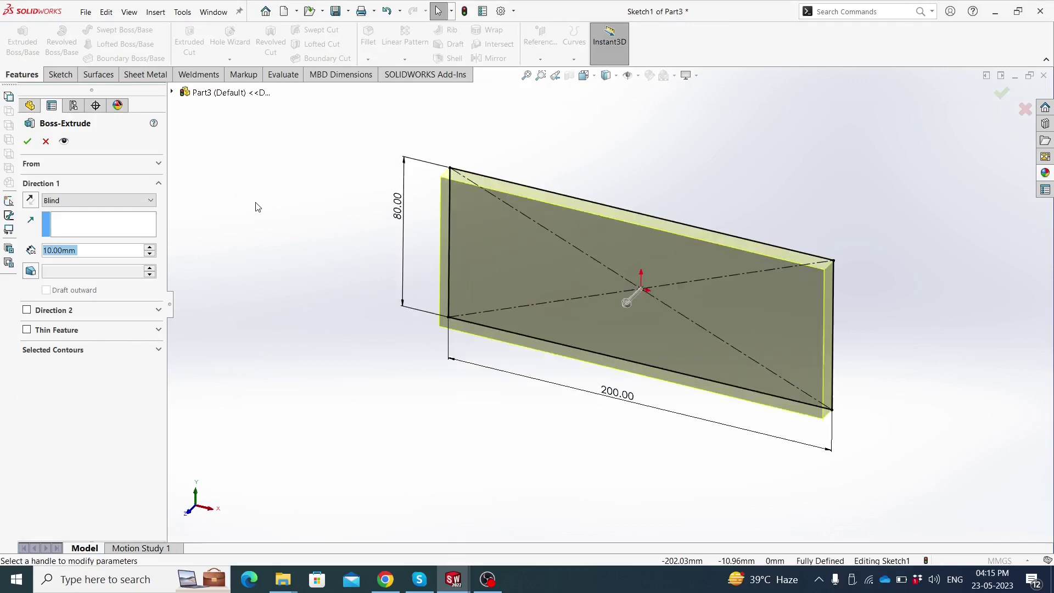
click(27, 143)
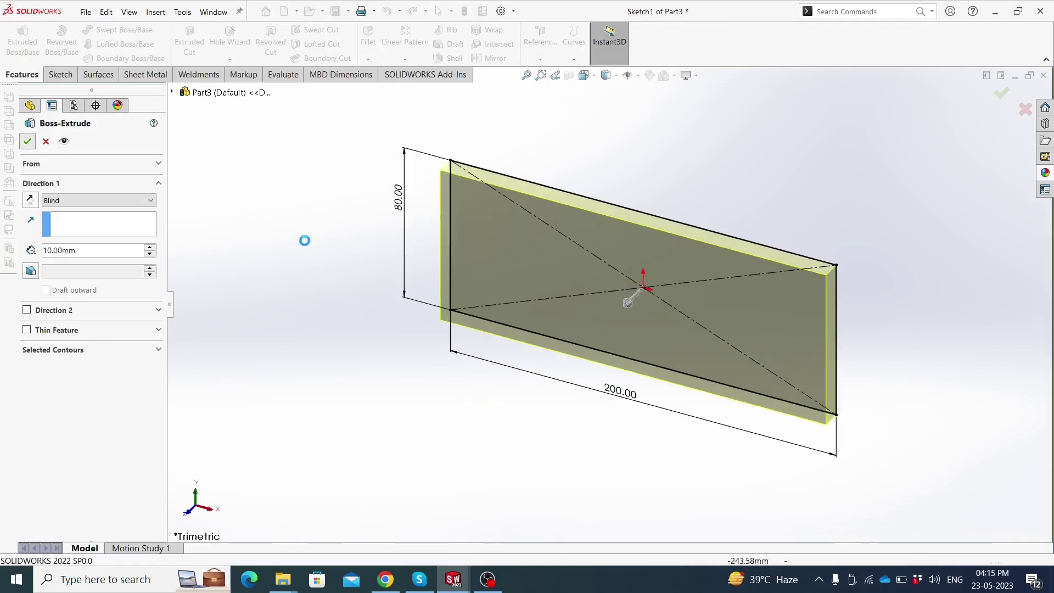
middle_drag(415, 297, 440, 242)
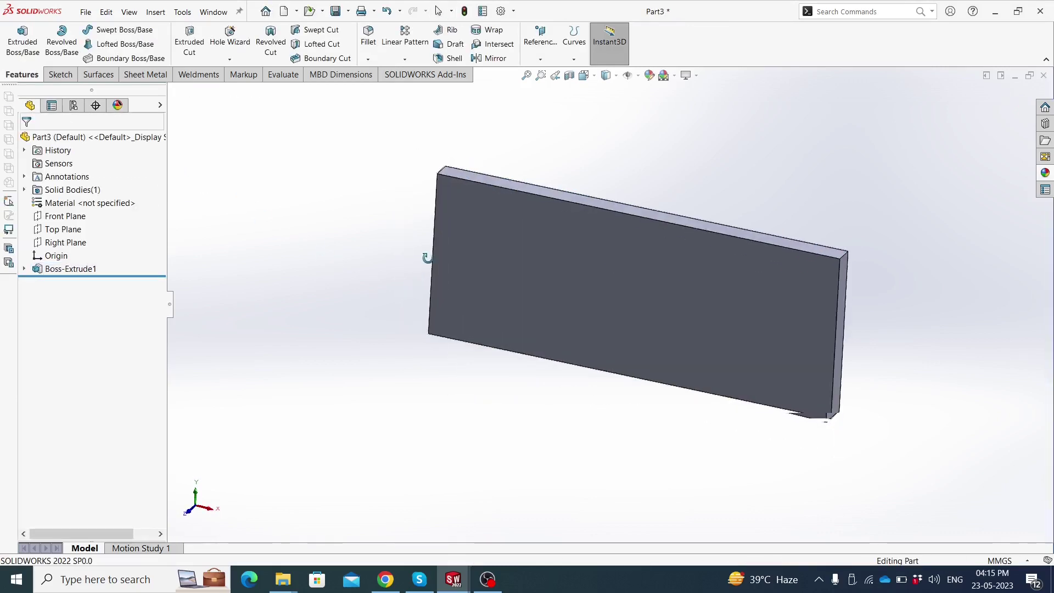
Sketch on the plate face and offset its outline 10 mm inward
click(426, 250)
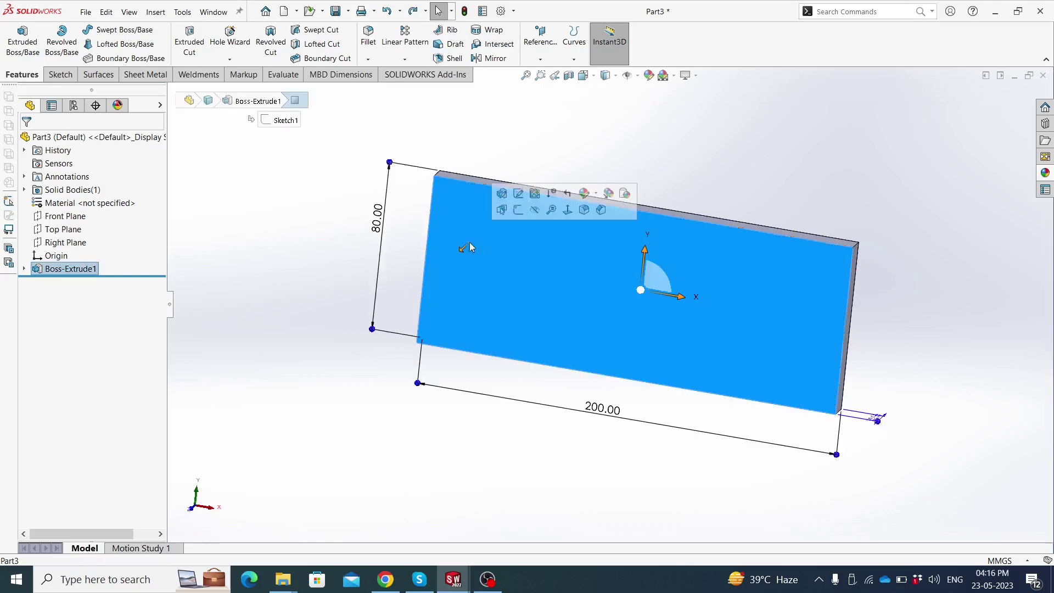
click(518, 209)
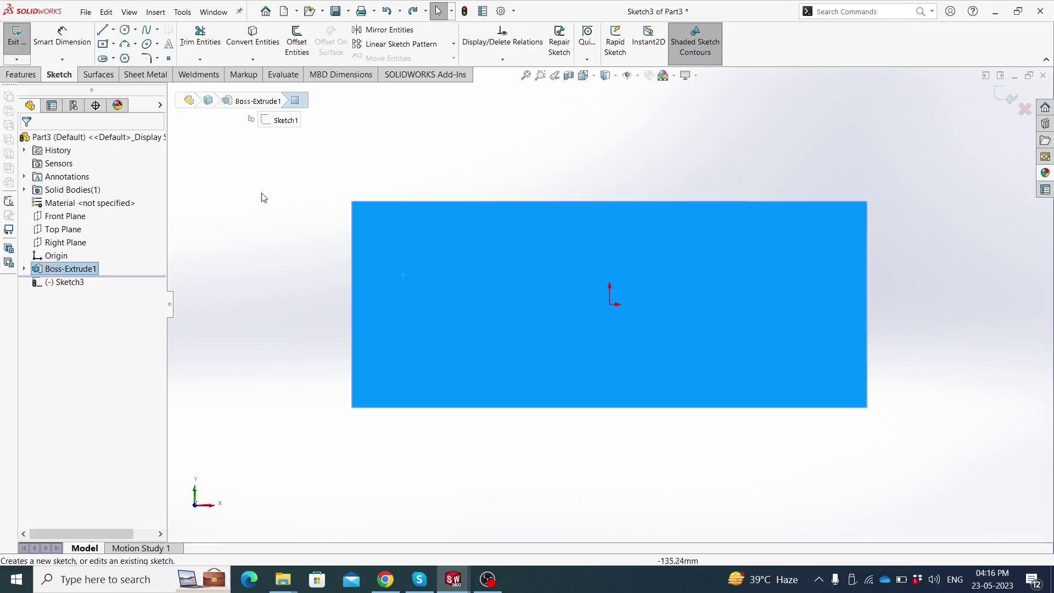
click(254, 54)
click(288, 50)
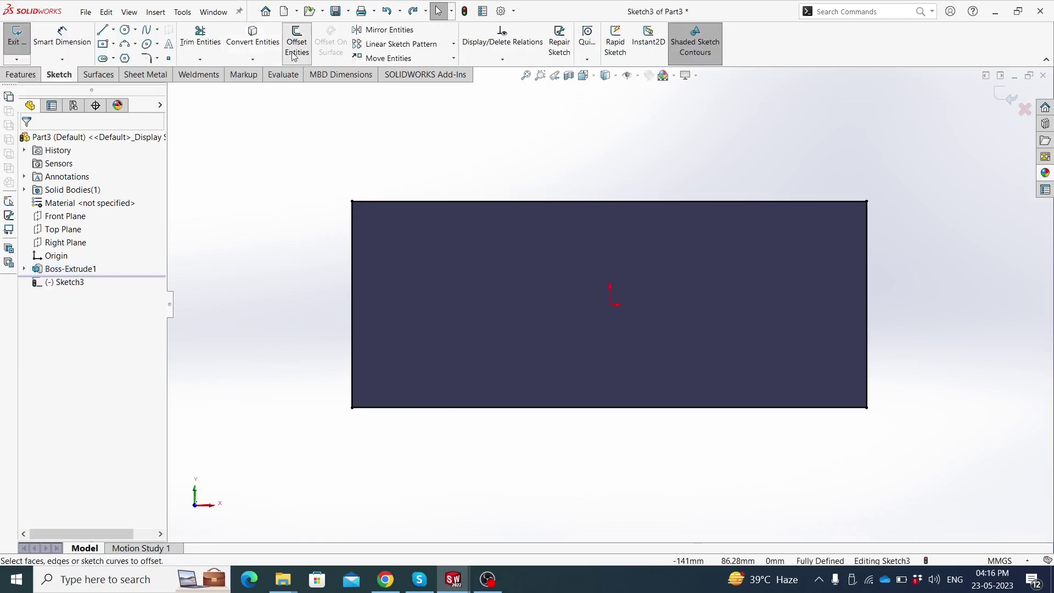
click(364, 202)
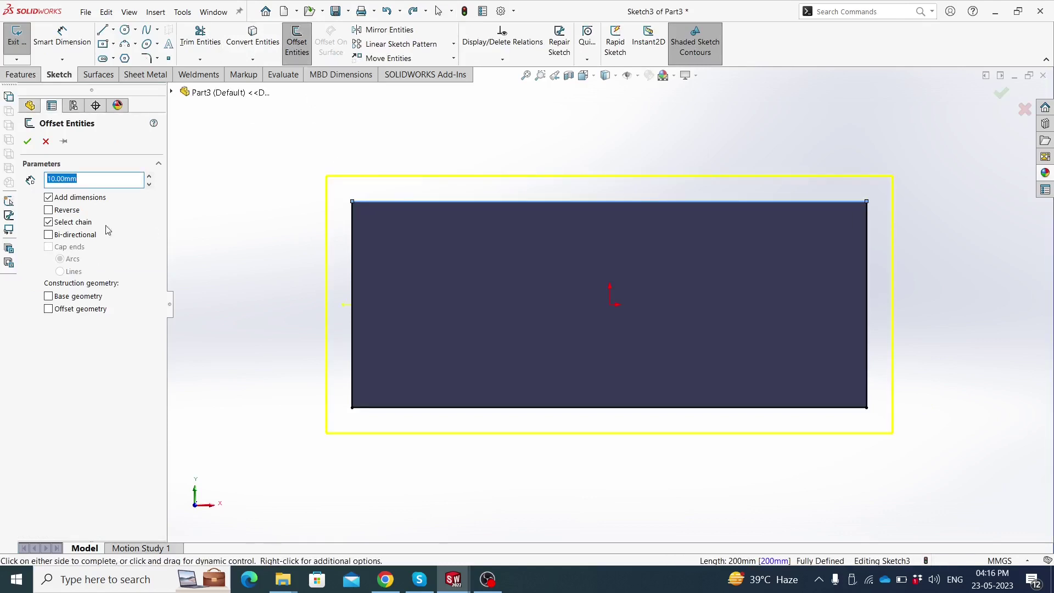
click(49, 211)
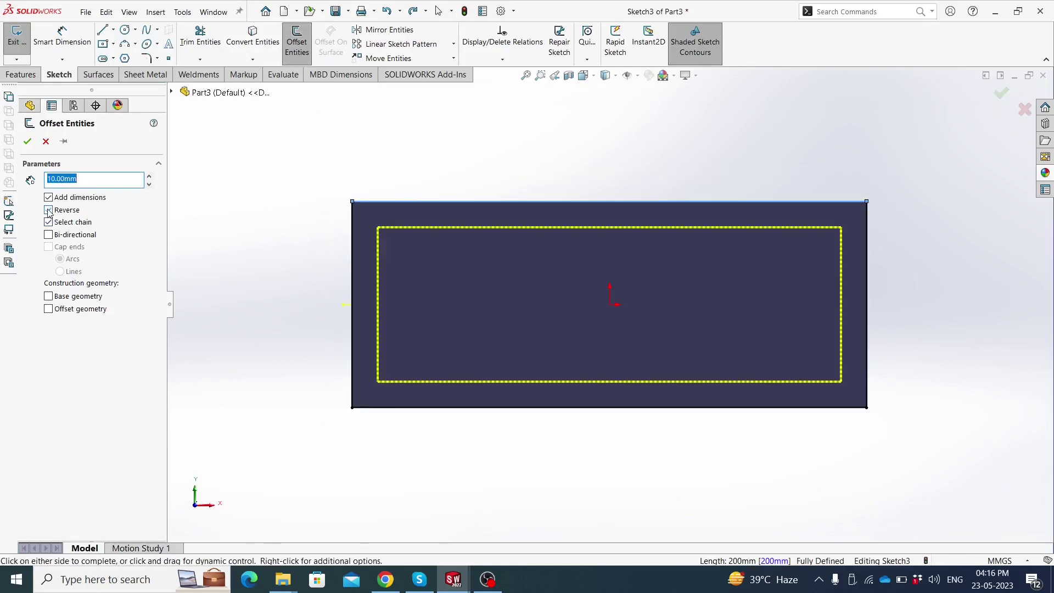
click(26, 142)
Delete the four outer sketch lines, leaving only the inset rectangle
click(20, 76)
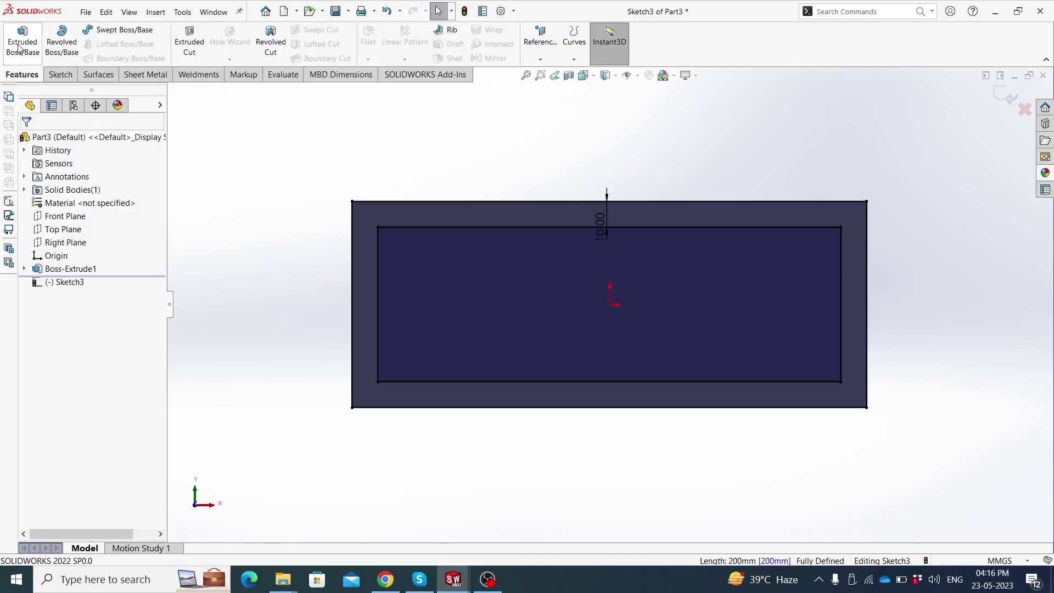
click(359, 200)
key(Delete)
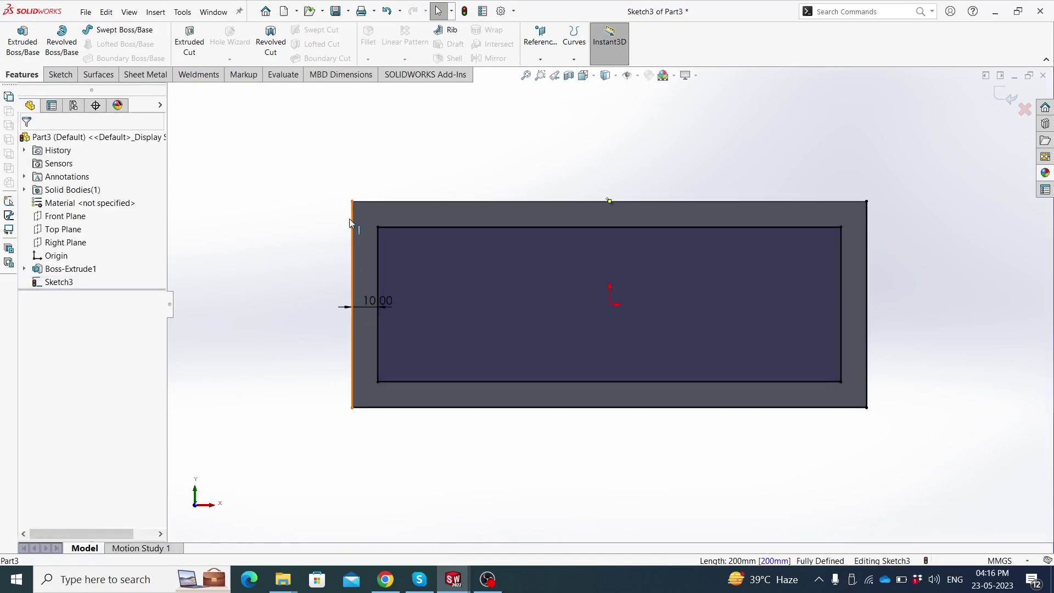
click(354, 296)
key(Delete)
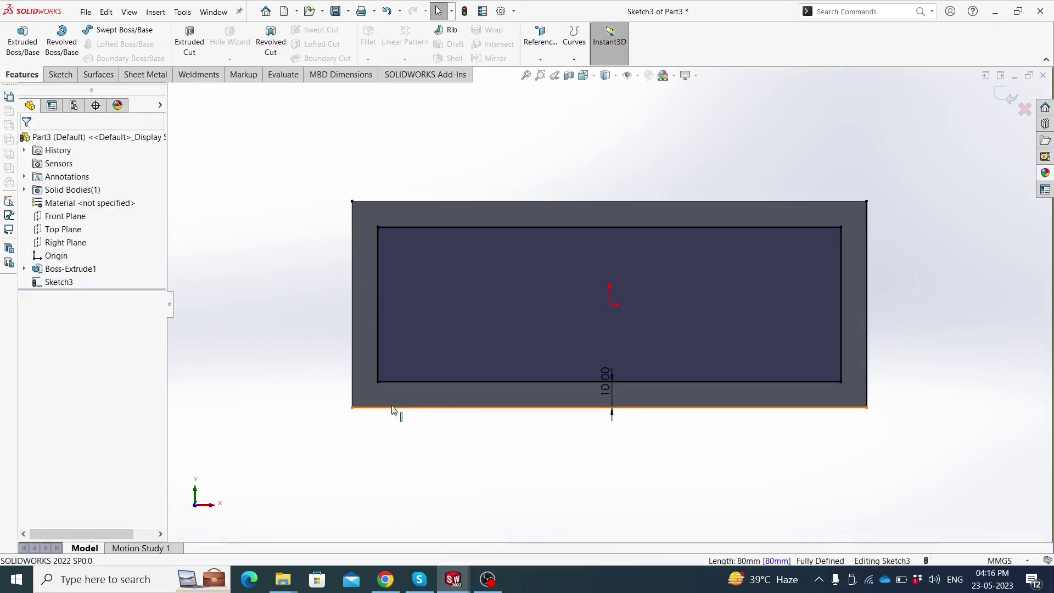
click(392, 409)
key(Delete)
click(865, 314)
key(Delete)
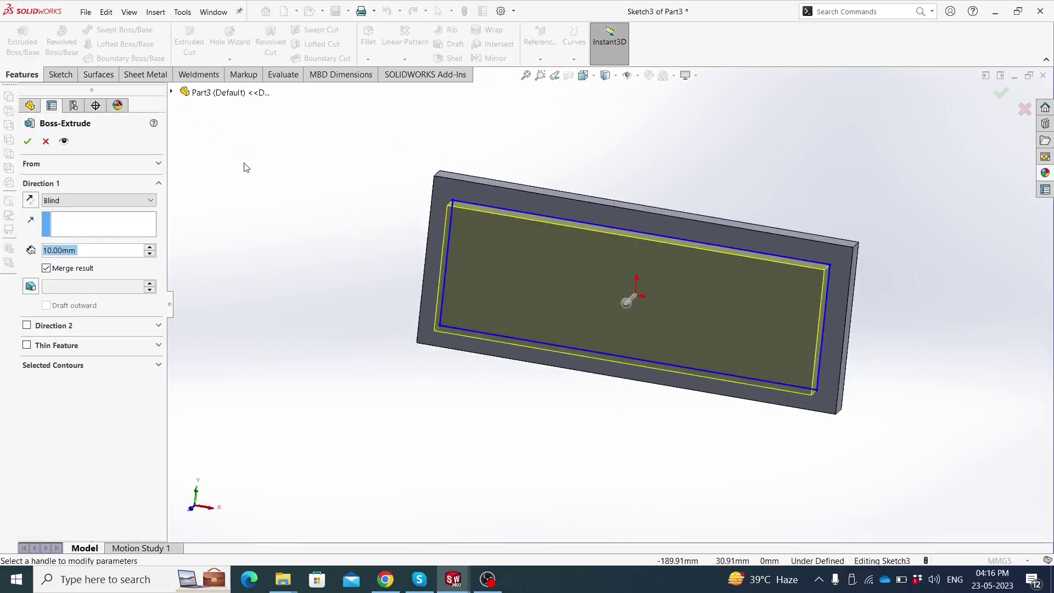
Extrude the inset rectangle 10 mm as a merged raised pad
click(31, 145)
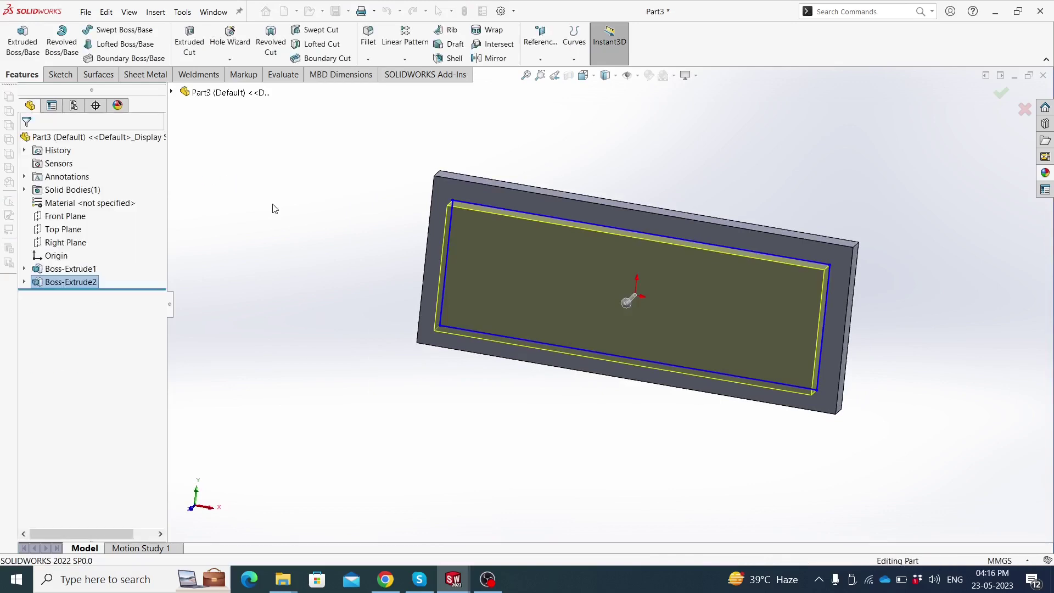
scroll(386, 196, down, 1)
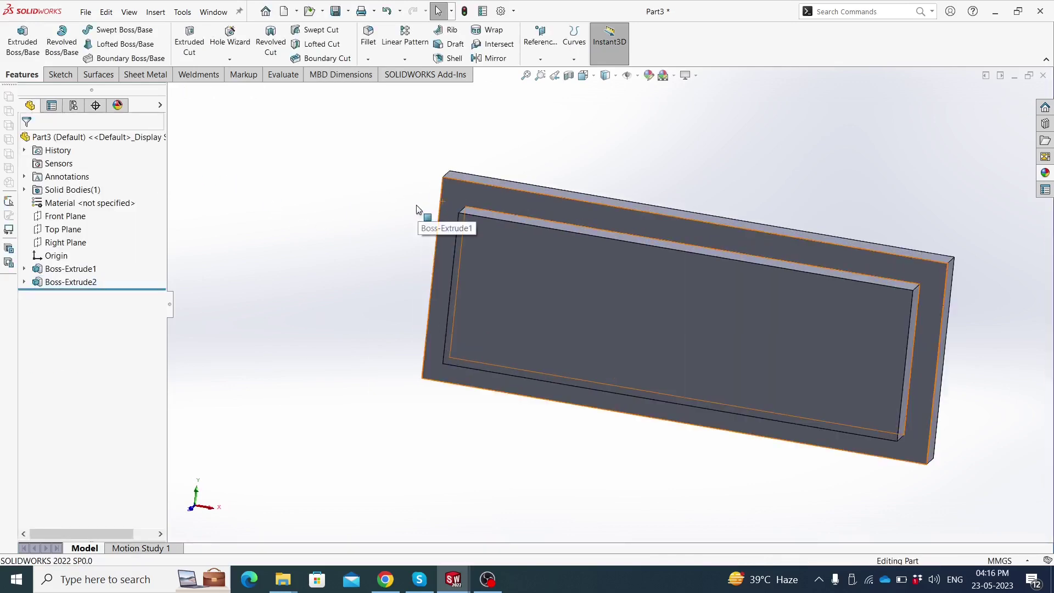
click(571, 323)
Sketch two circles on the raised face, one either side of the origin
click(614, 295)
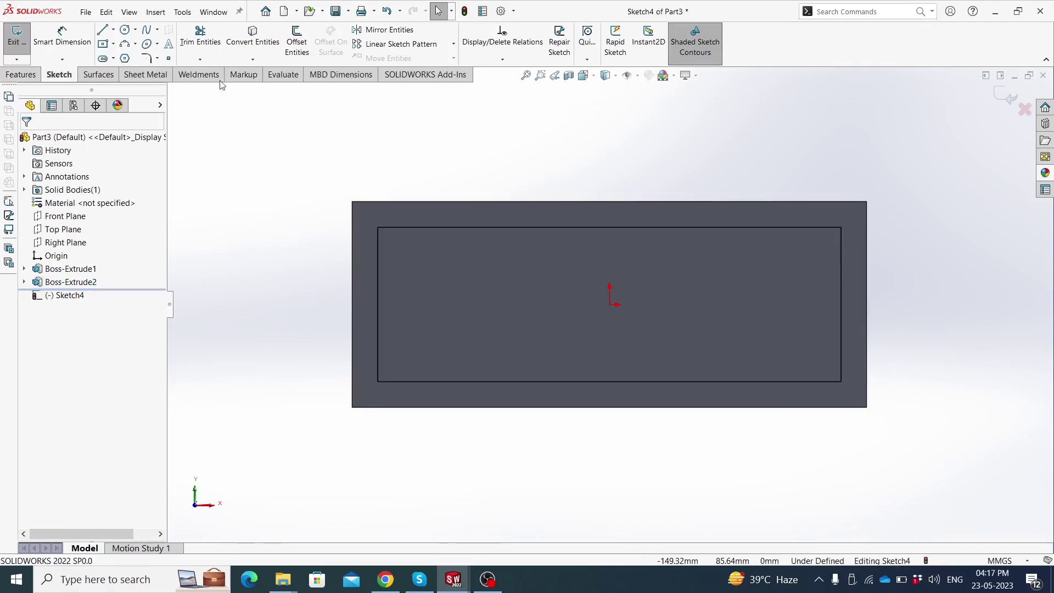
click(126, 31)
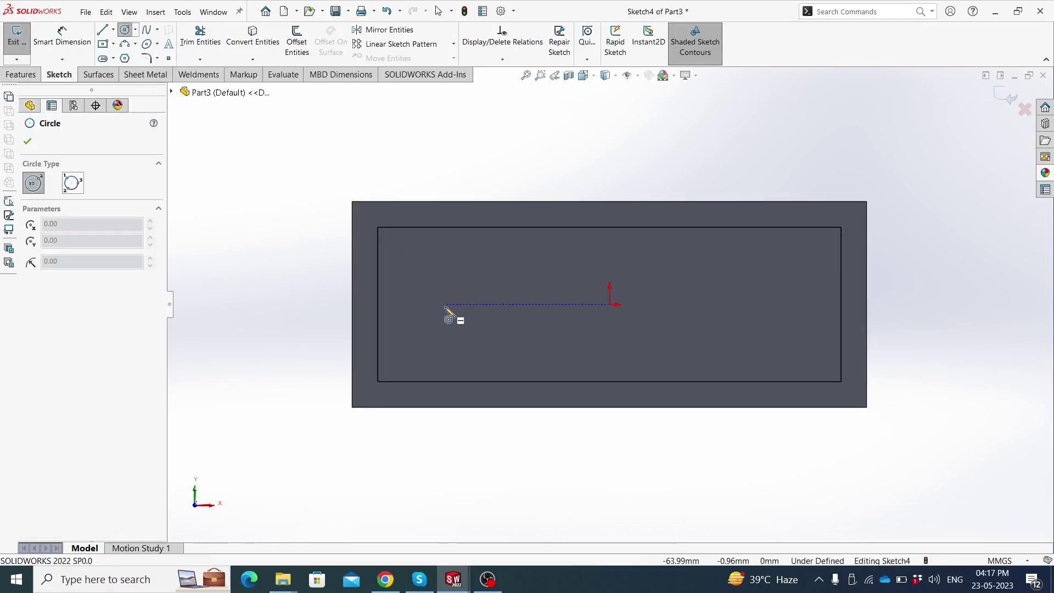
click(445, 337)
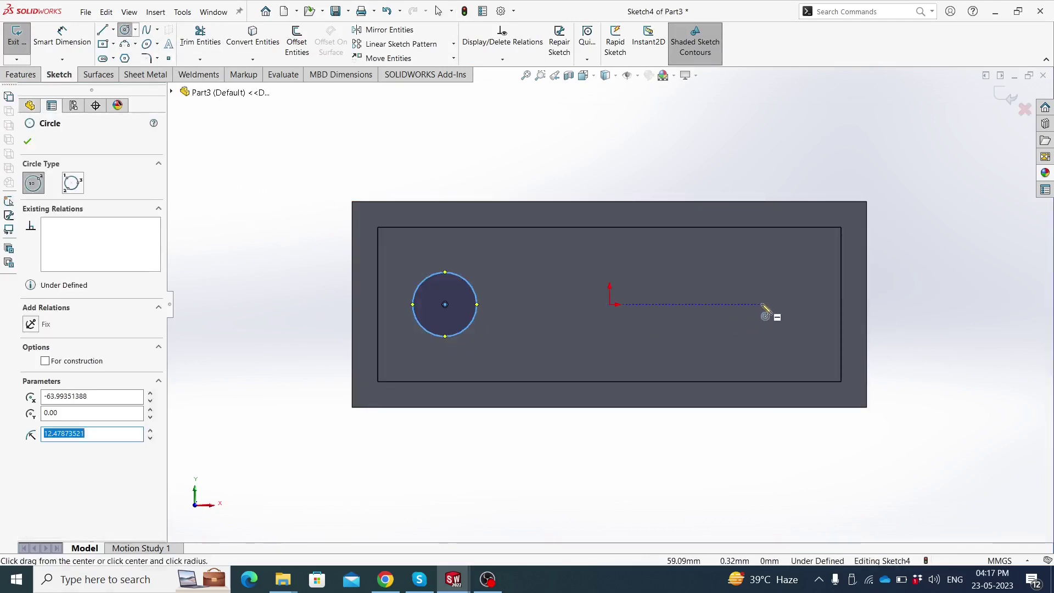
click(761, 304)
click(763, 342)
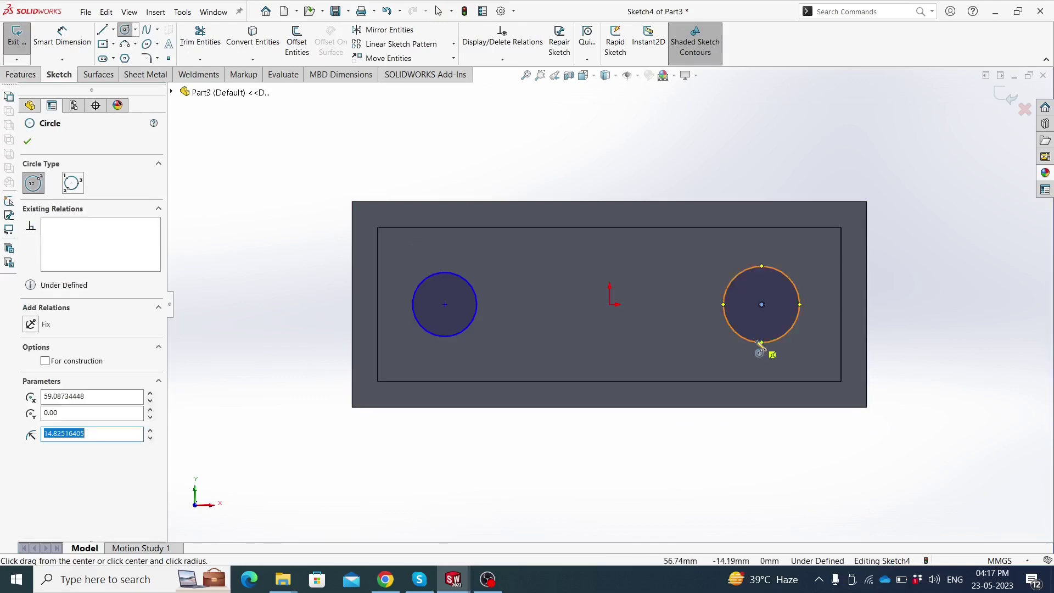
key(Escape)
Make the circles equal and align their centres horizontally with the origin
drag(365, 140, 827, 404)
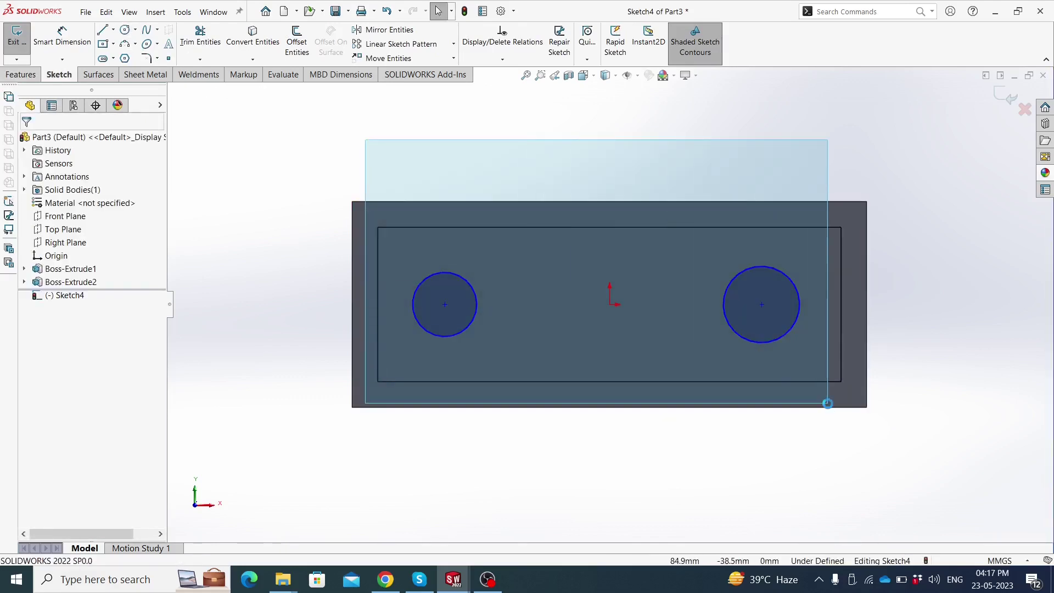
click(909, 344)
click(581, 137)
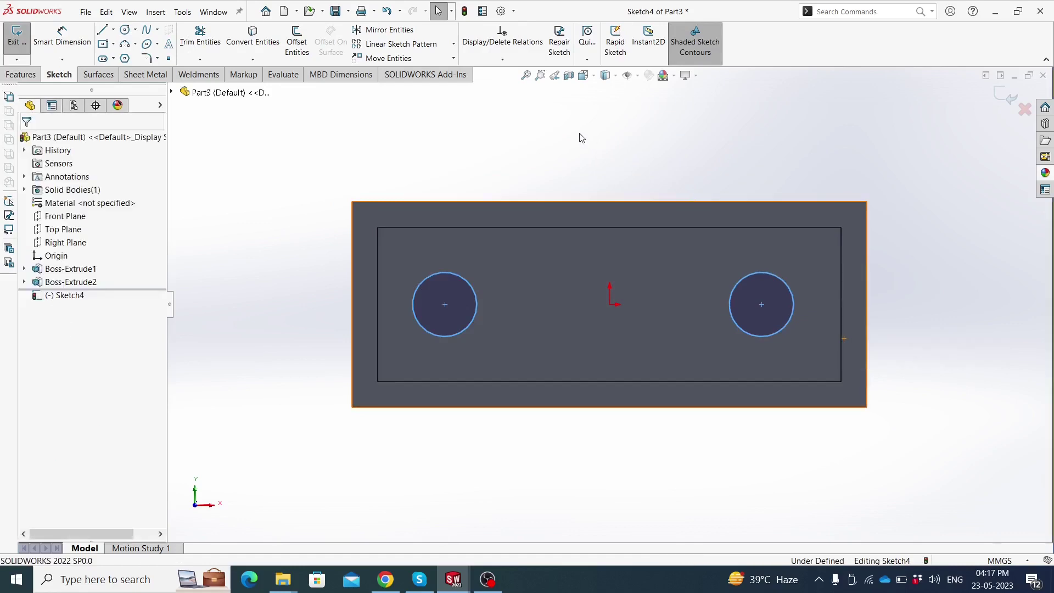
click(445, 305)
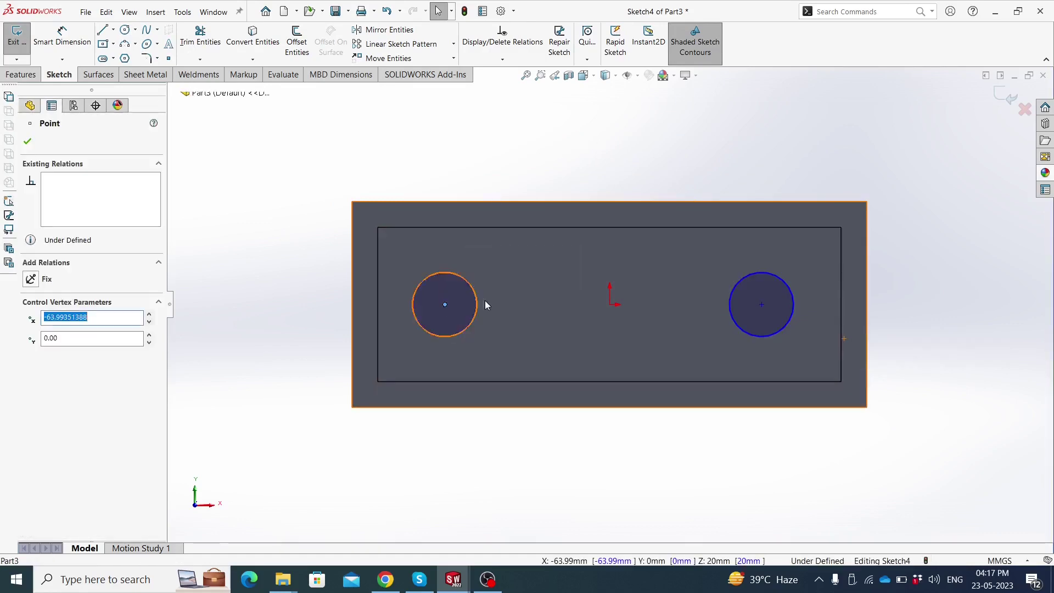
click(609, 305)
ctrl+click(761, 305)
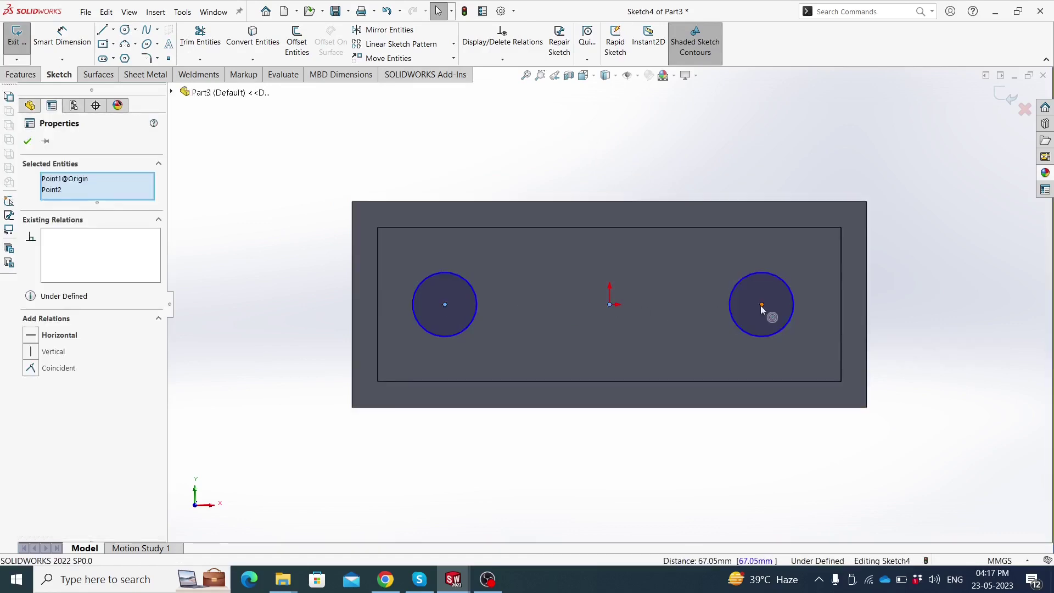
click(795, 256)
click(513, 144)
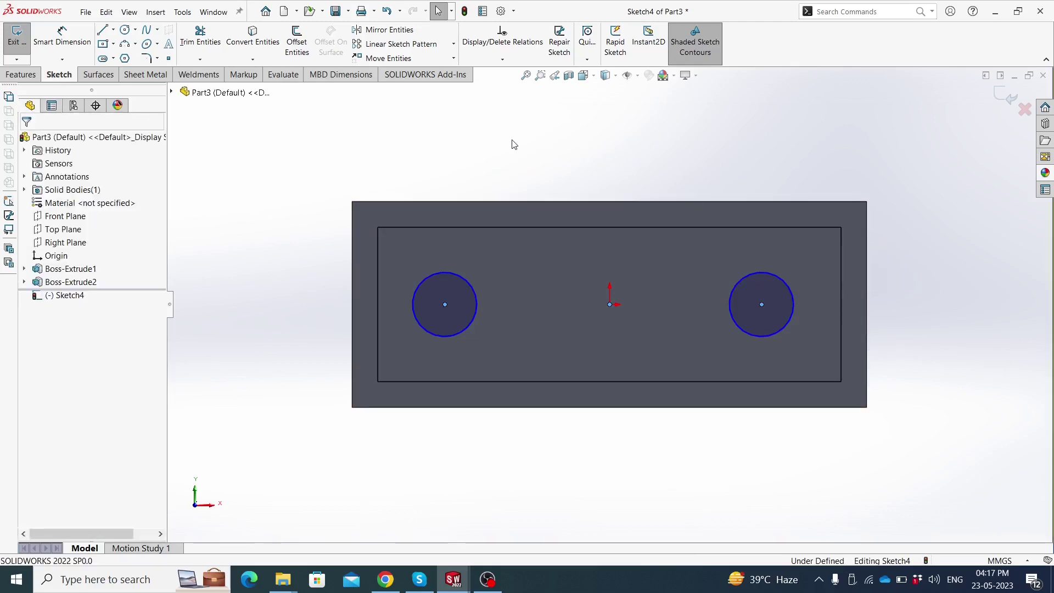
Dimension the left circle's diameter to 26 mm
click(72, 43)
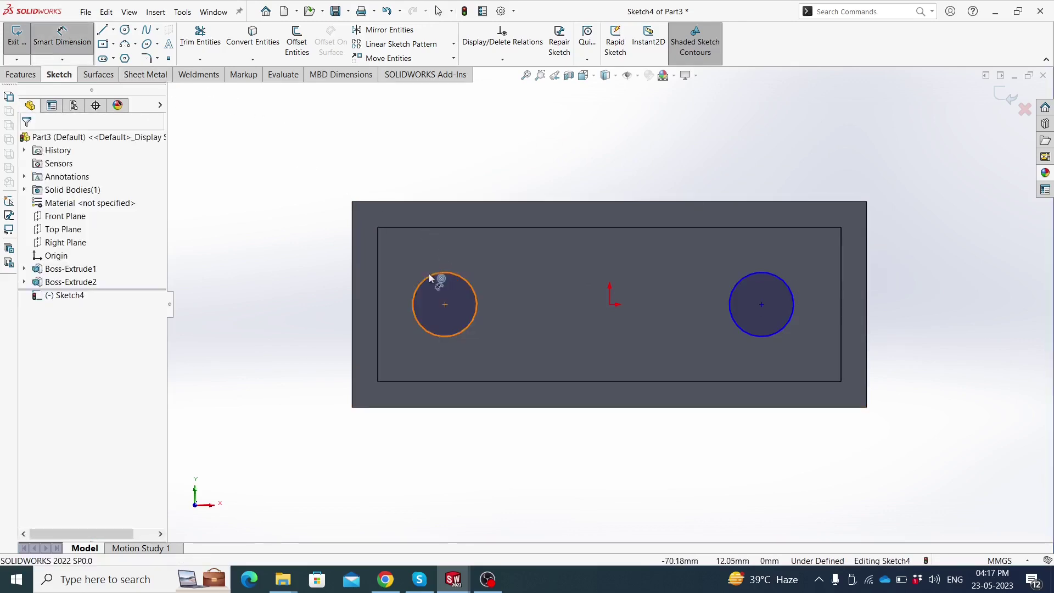
click(430, 273)
click(272, 256)
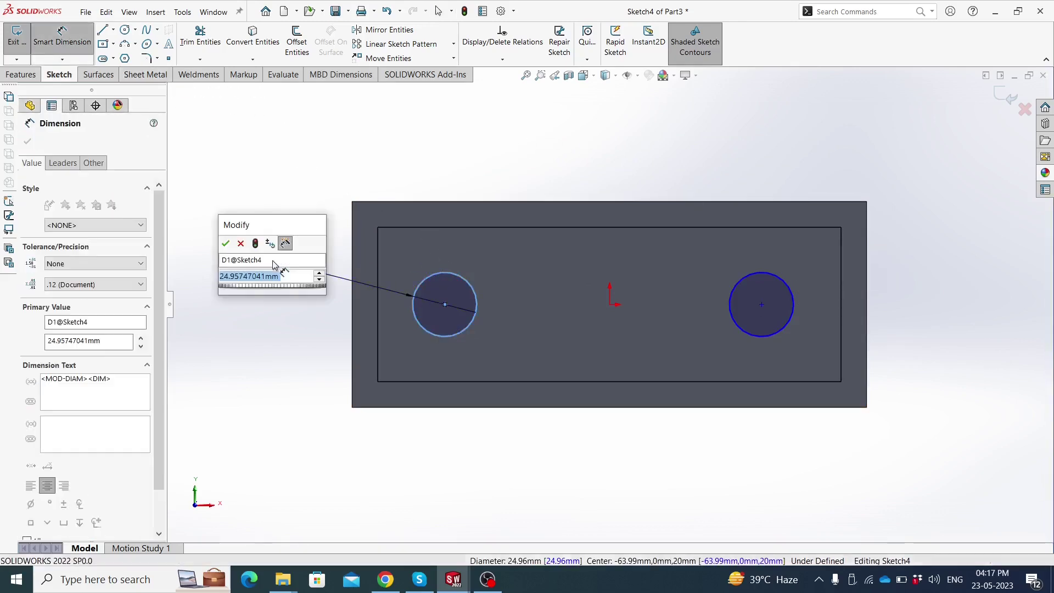
text(26)
key(Return)
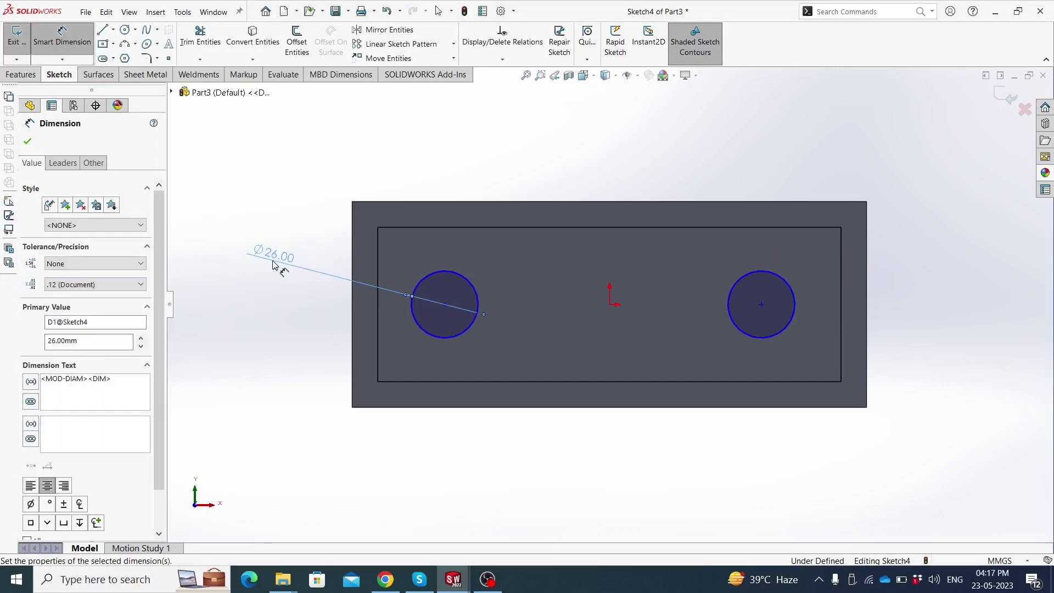
Dimension both circle centres 64 mm from the origin and close the sketch
click(444, 305)
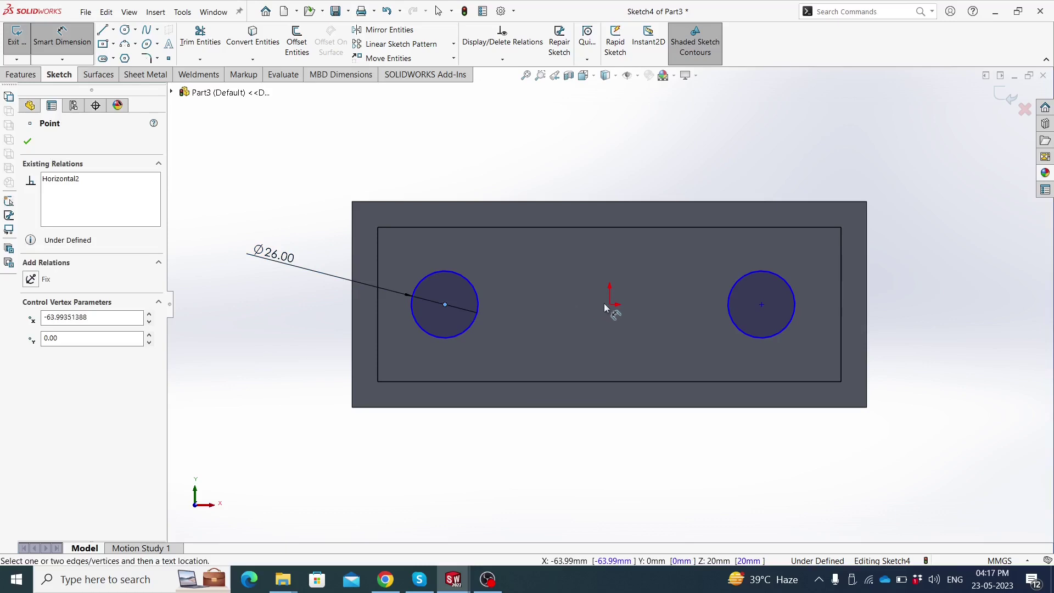
click(608, 305)
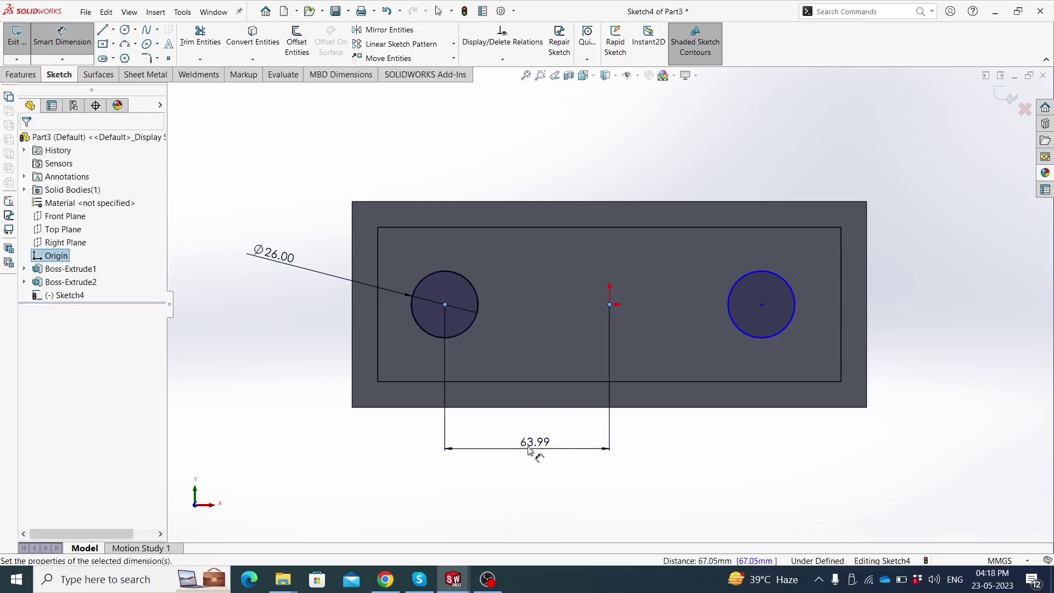
click(529, 450)
text(64)
key(Return)
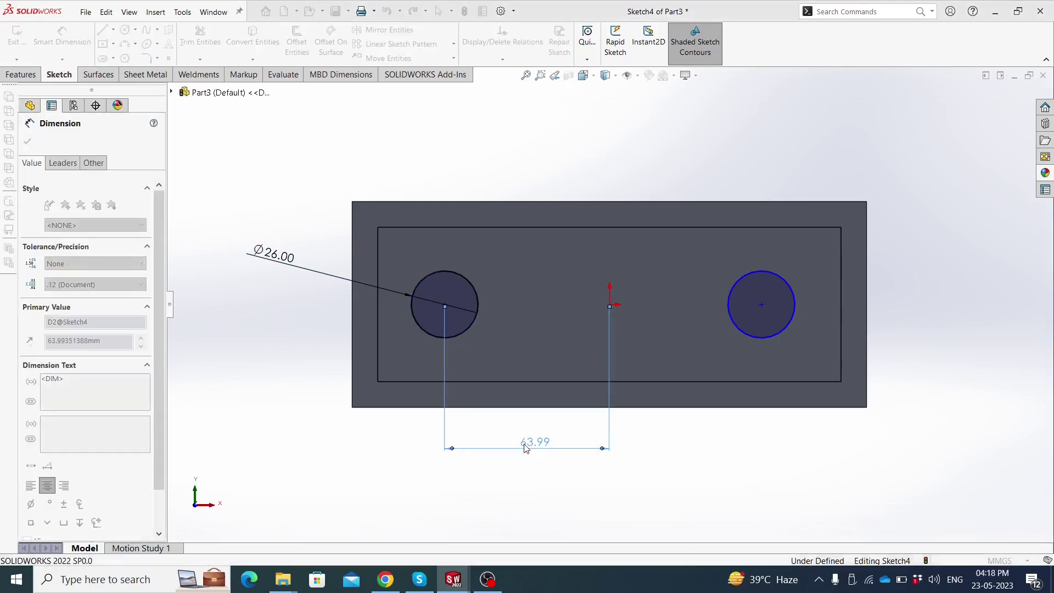
click(609, 305)
click(761, 305)
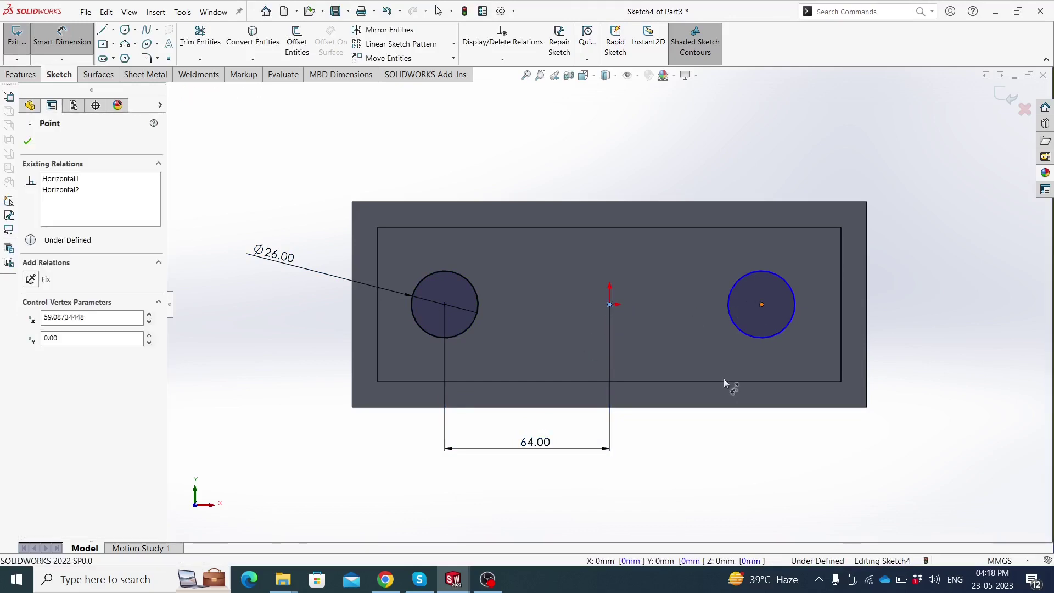
click(701, 456)
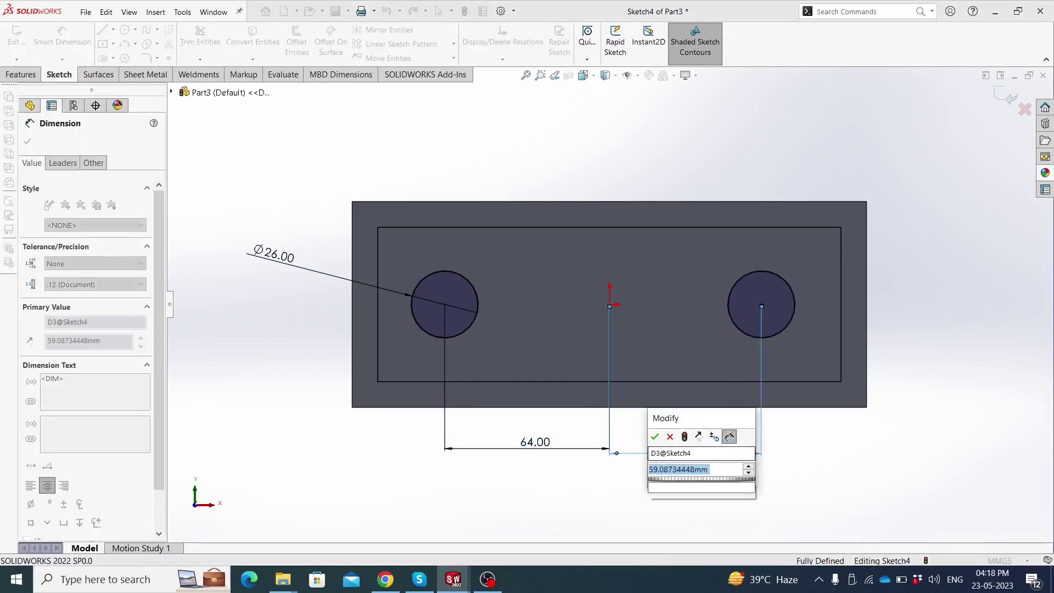
text(64)
key(Return)
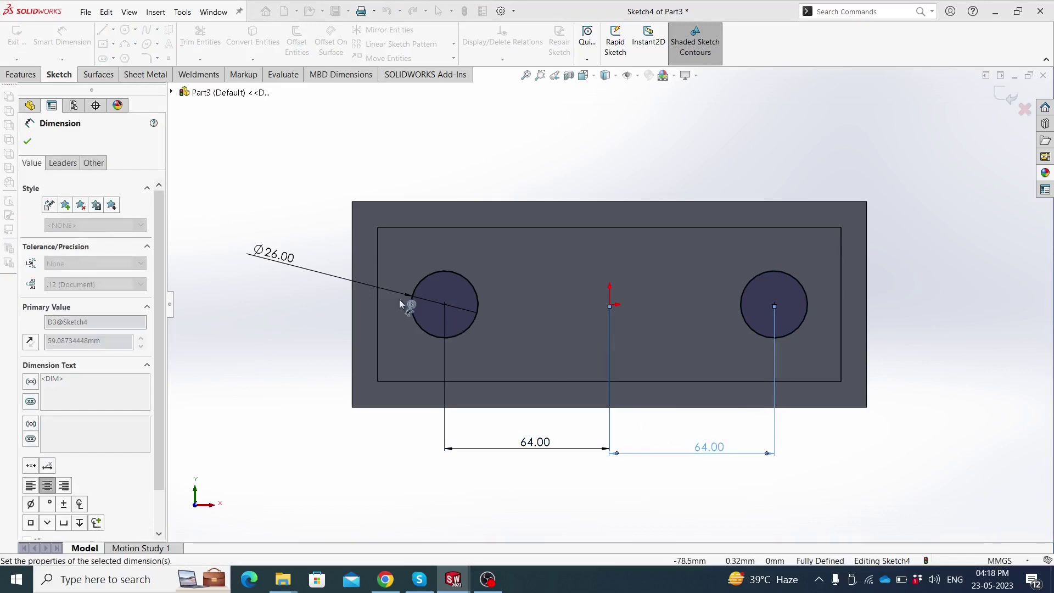
click(30, 142)
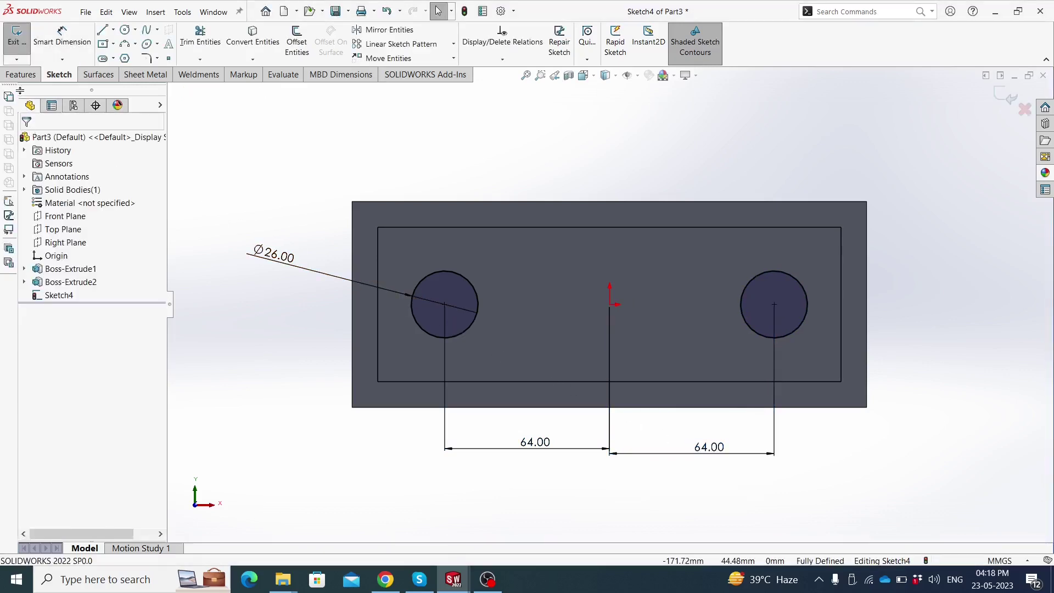
click(21, 77)
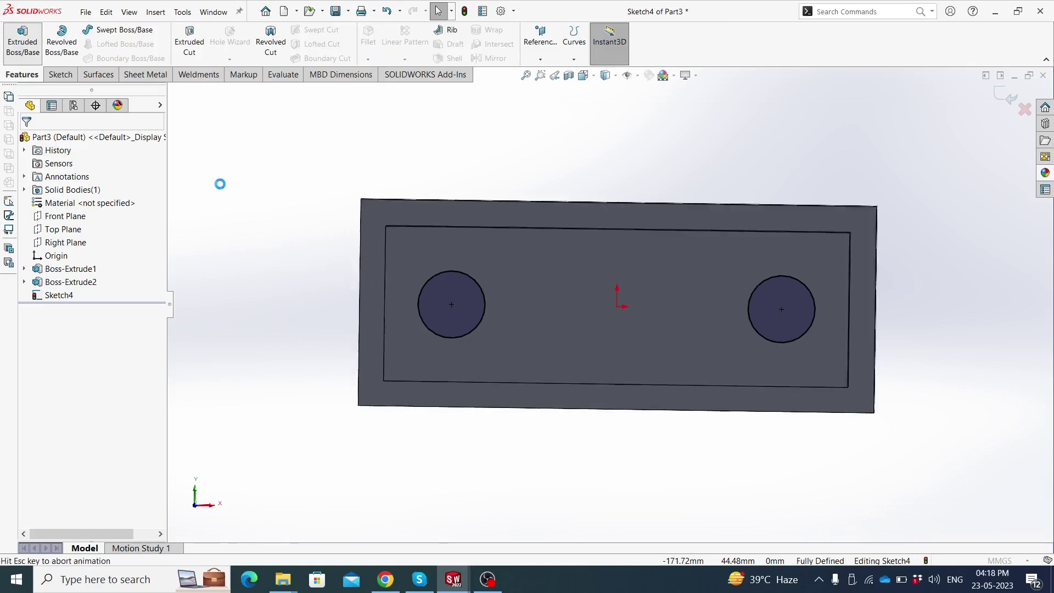
Extrude both Ø26 circles 200 mm into cylinders
text(200)
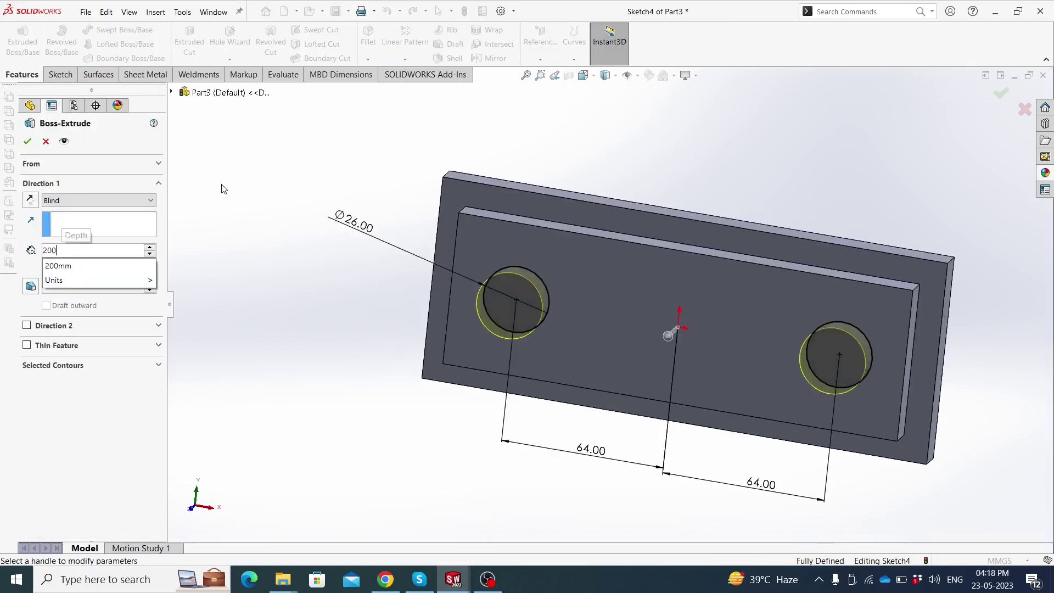
key(Return)
click(27, 142)
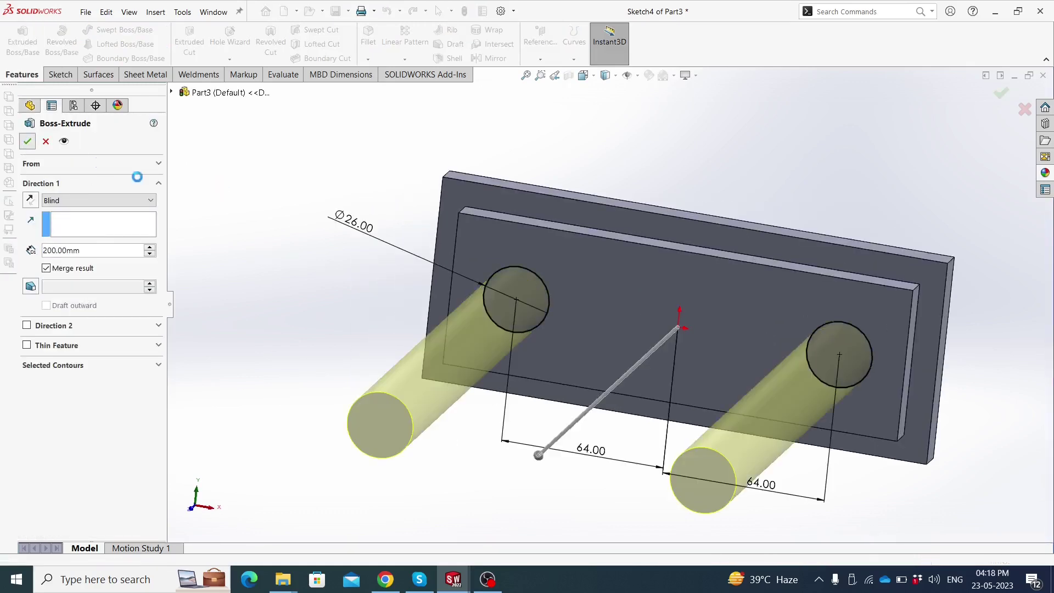
Start a new sketch on a cylinder's end face
middle_drag(354, 265, 356, 300)
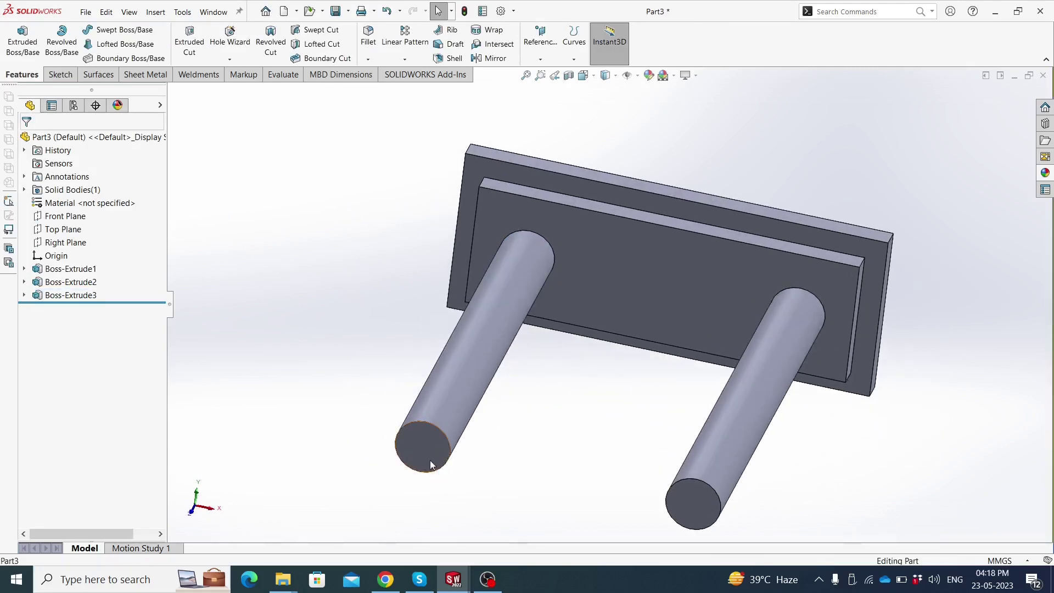
click(430, 460)
click(483, 435)
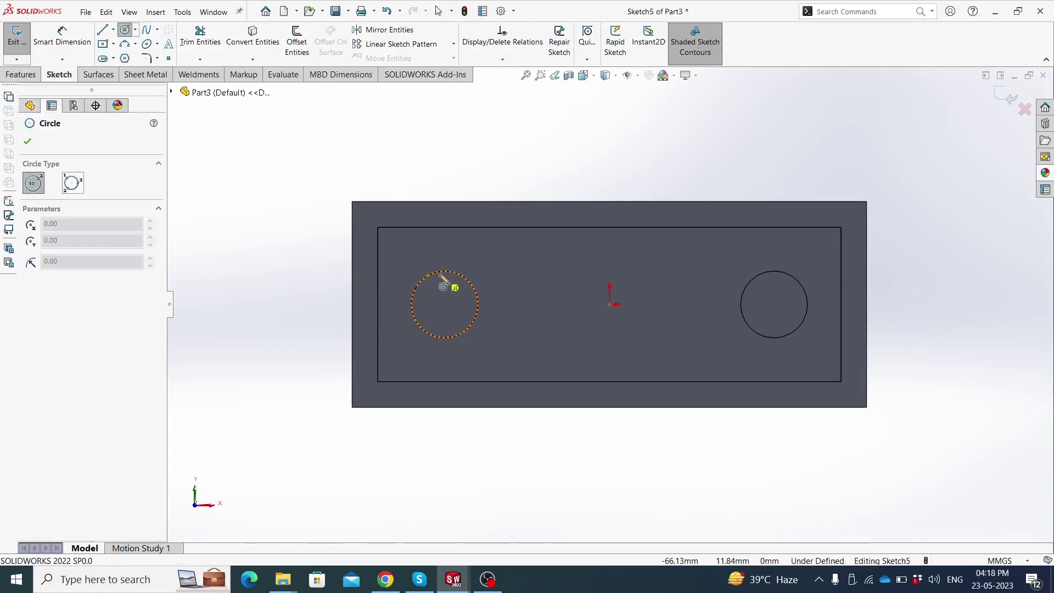
Draw circles centred on both cylinder ends and make them equal
click(445, 306)
click(448, 324)
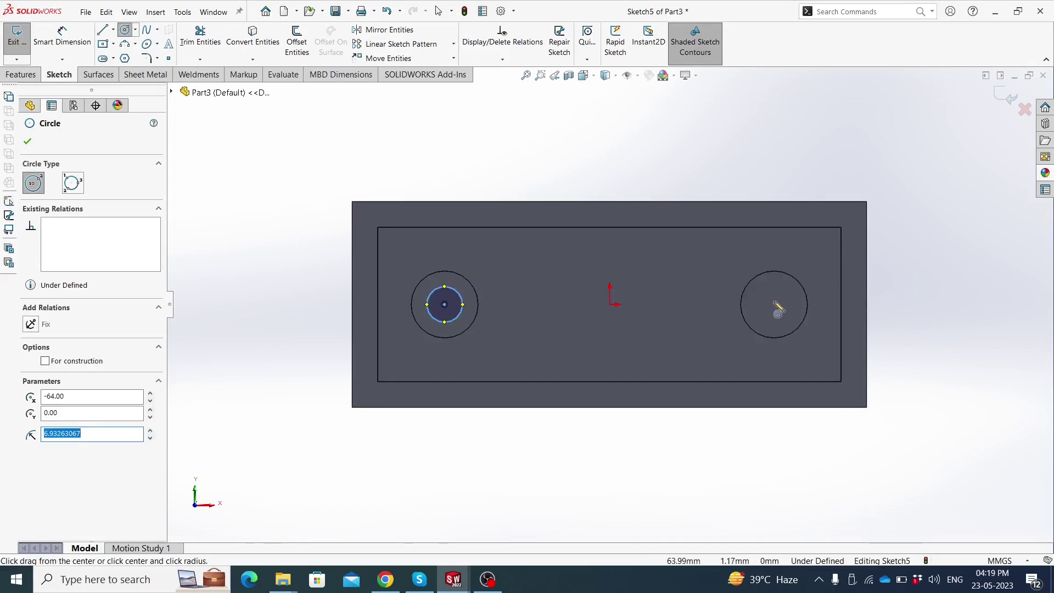
click(774, 305)
click(770, 325)
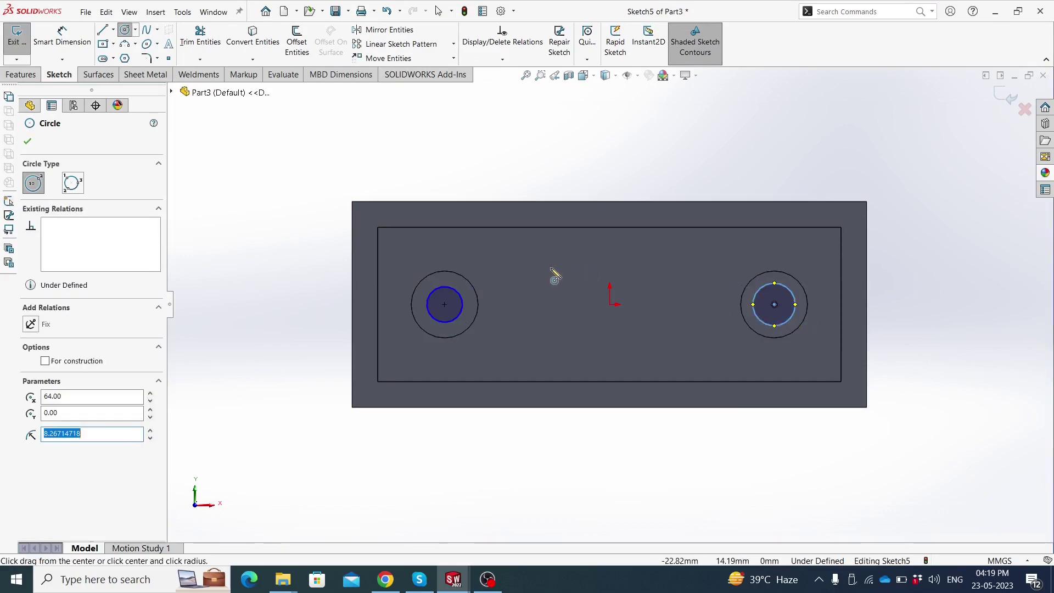
key(Escape)
drag(388, 172, 835, 399)
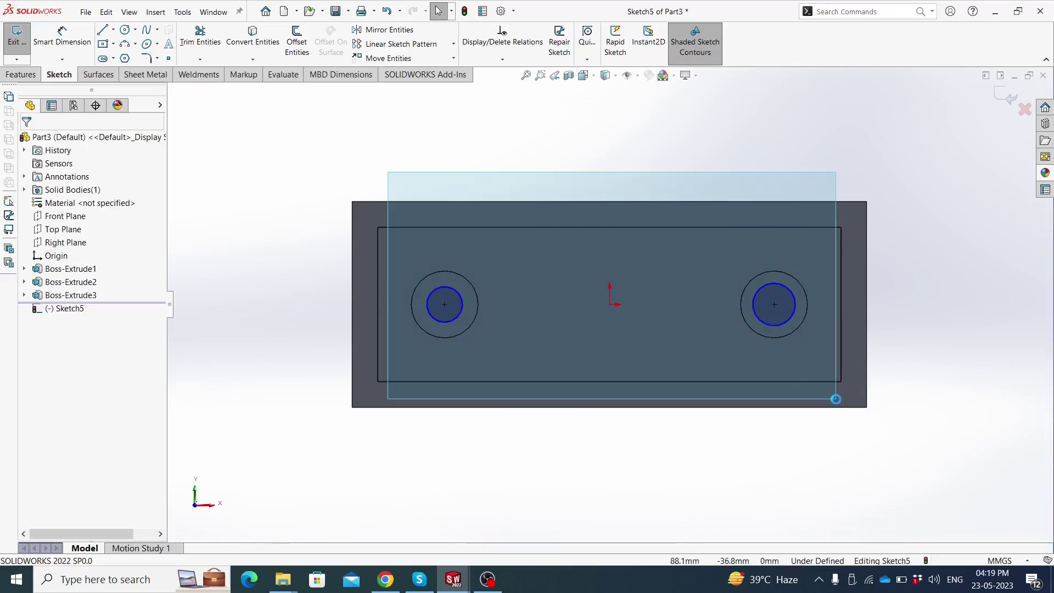
click(900, 346)
click(461, 139)
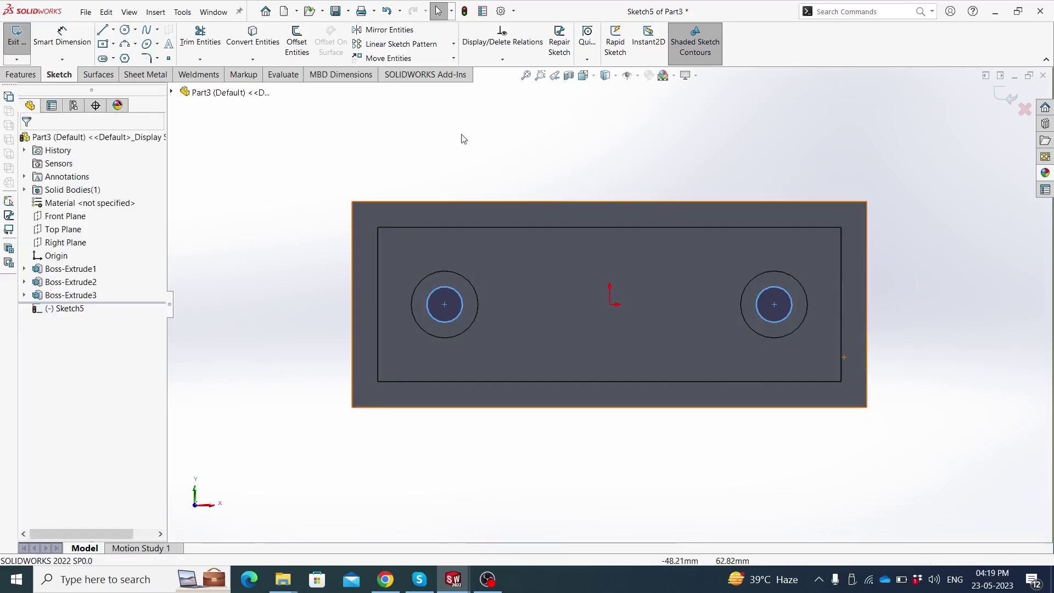
Dimension the small circle's diameter to 16 mm
key(d)
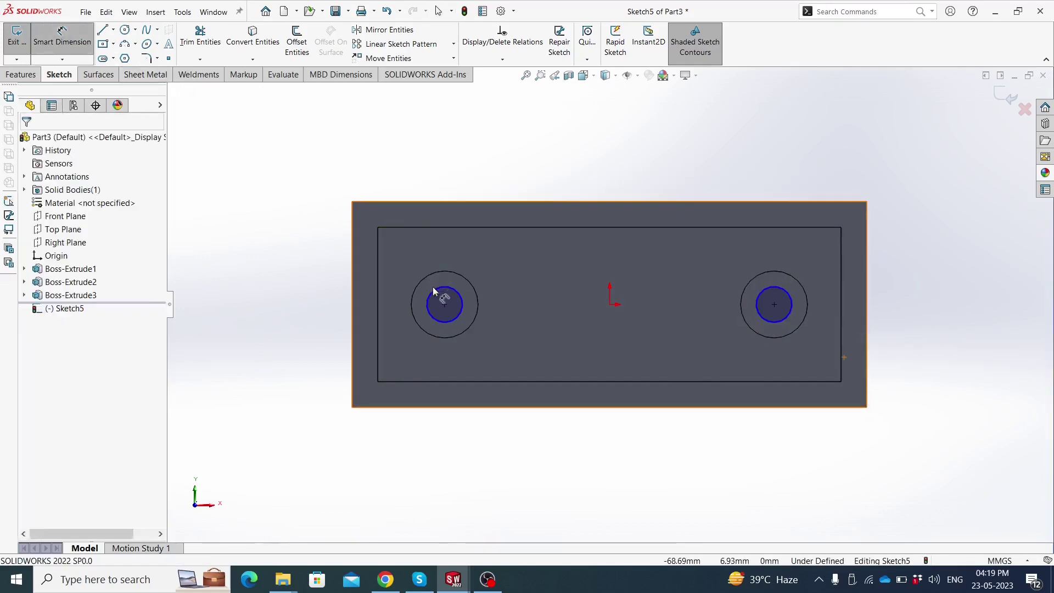
click(429, 297)
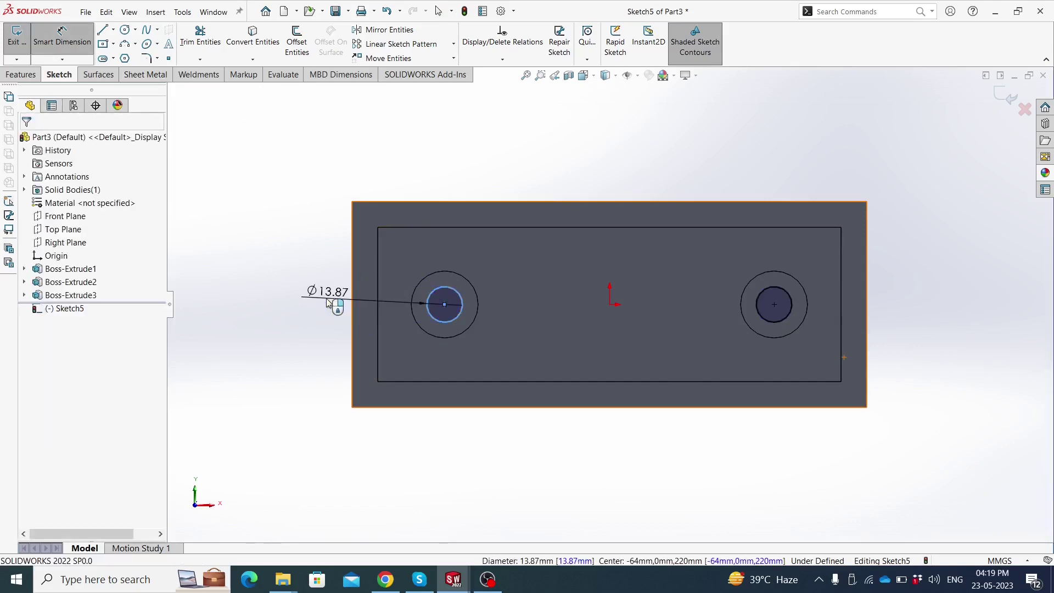
click(327, 302)
text(16)
key(Return)
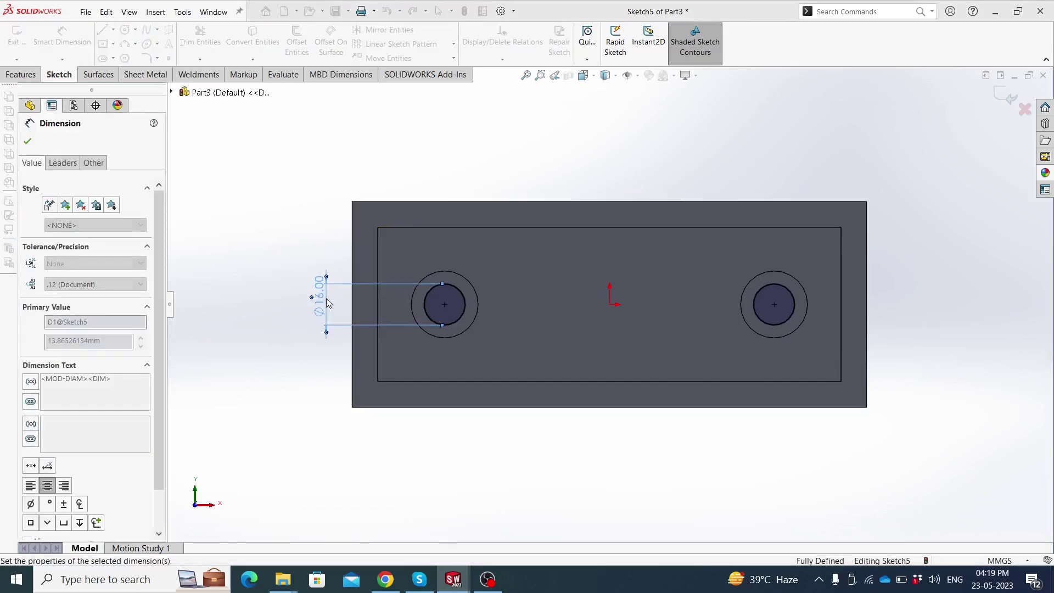
click(21, 74)
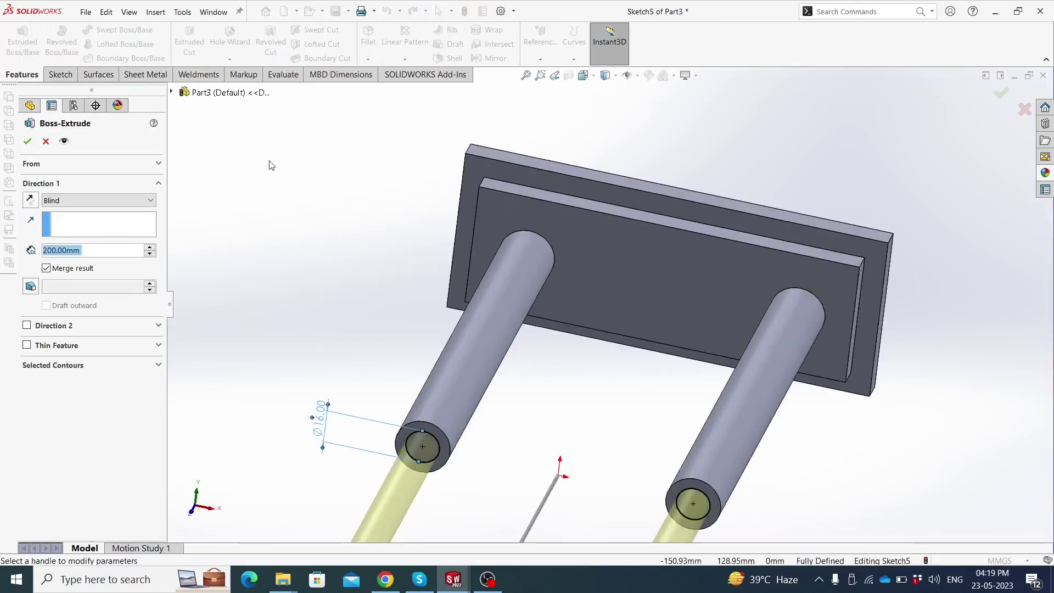
Extrude the Ø16 circles 46 mm to form pins on both cylinder ends
text(46)
key(Return)
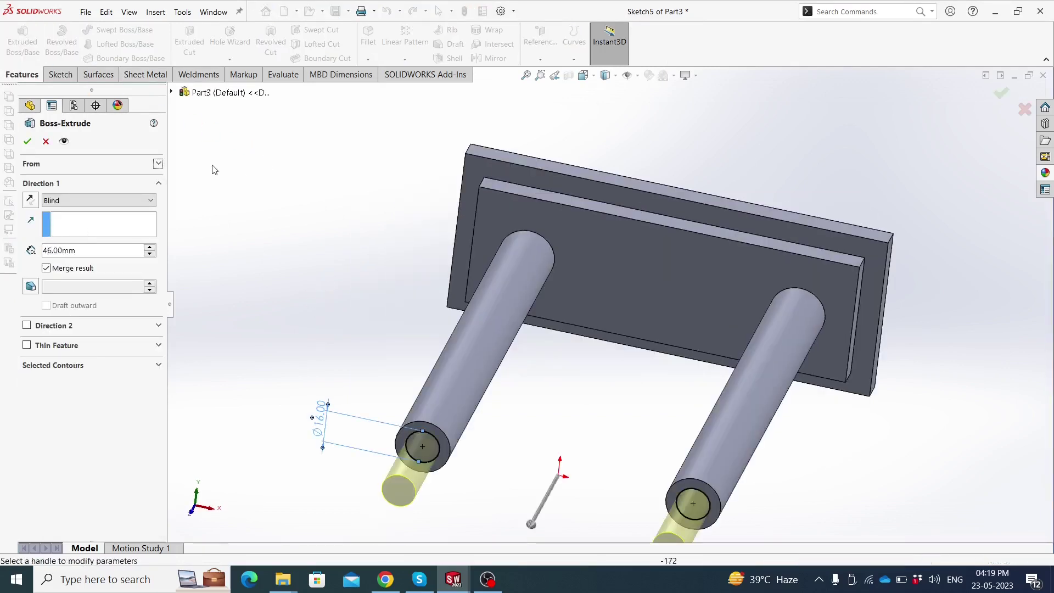
click(28, 142)
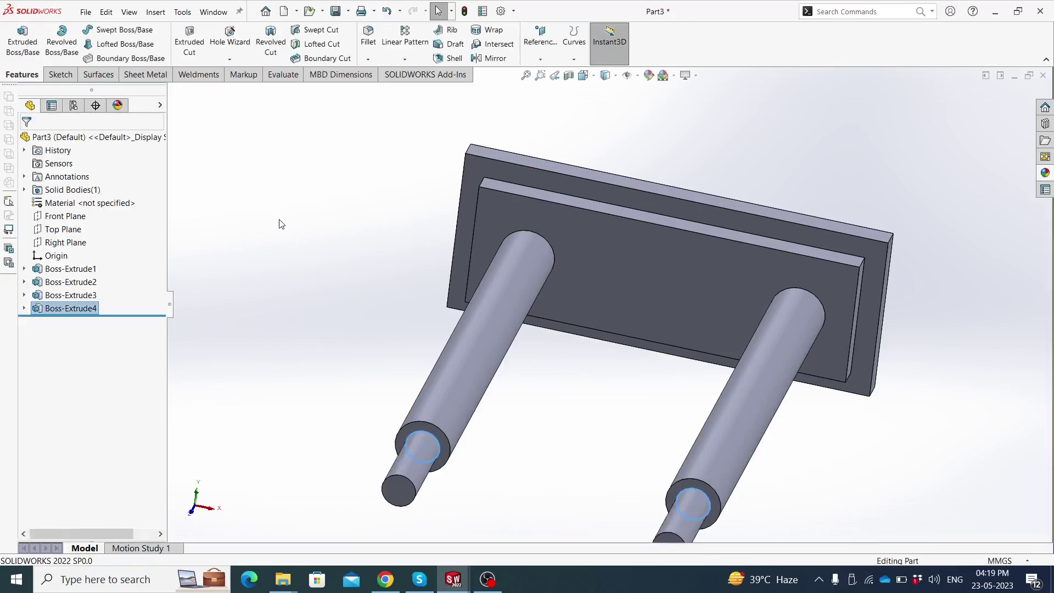
click(368, 59)
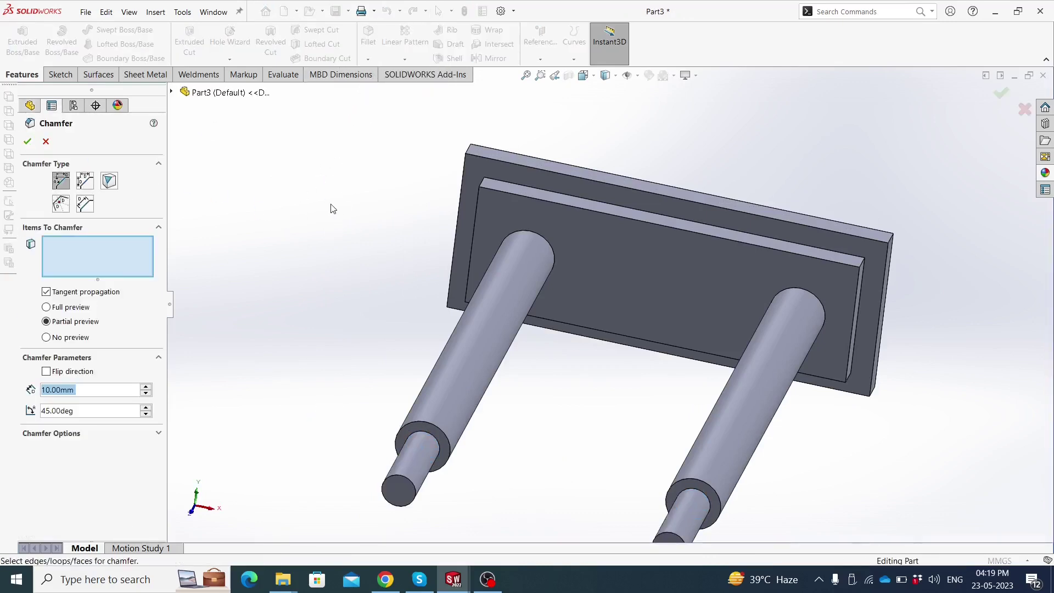
Chamfer both Ø16 pin end edges 2 mm × 45°
text(2)
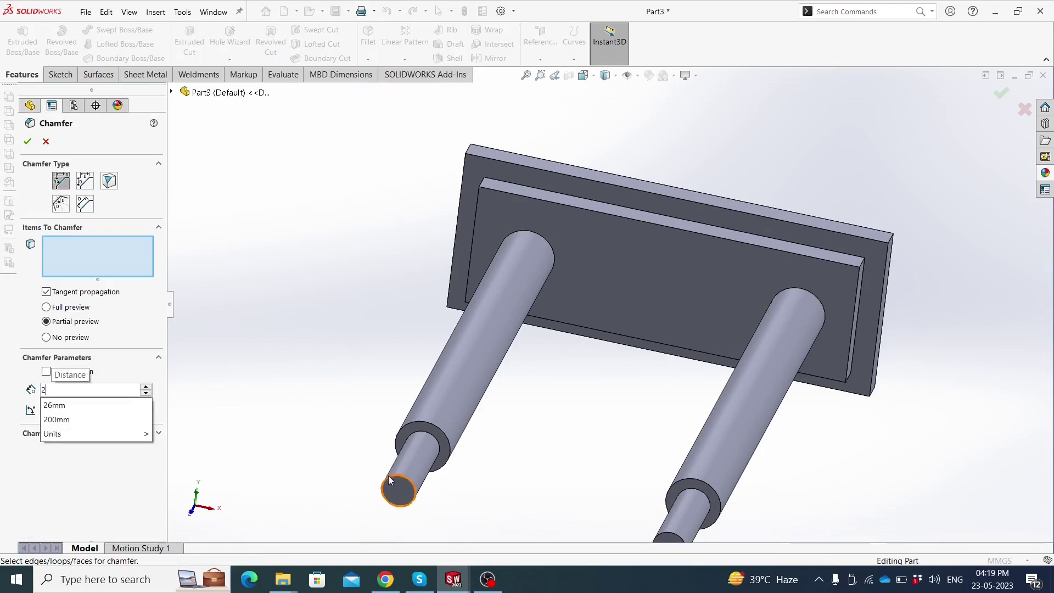
click(387, 475)
scroll(580, 505, up, 2)
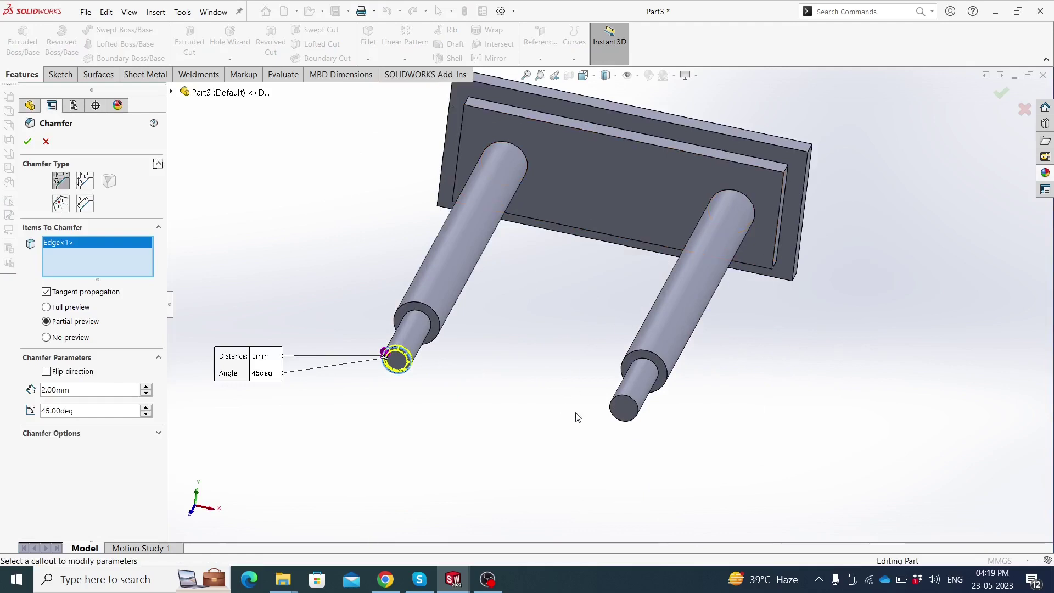
scroll(577, 418, down, 3)
click(631, 407)
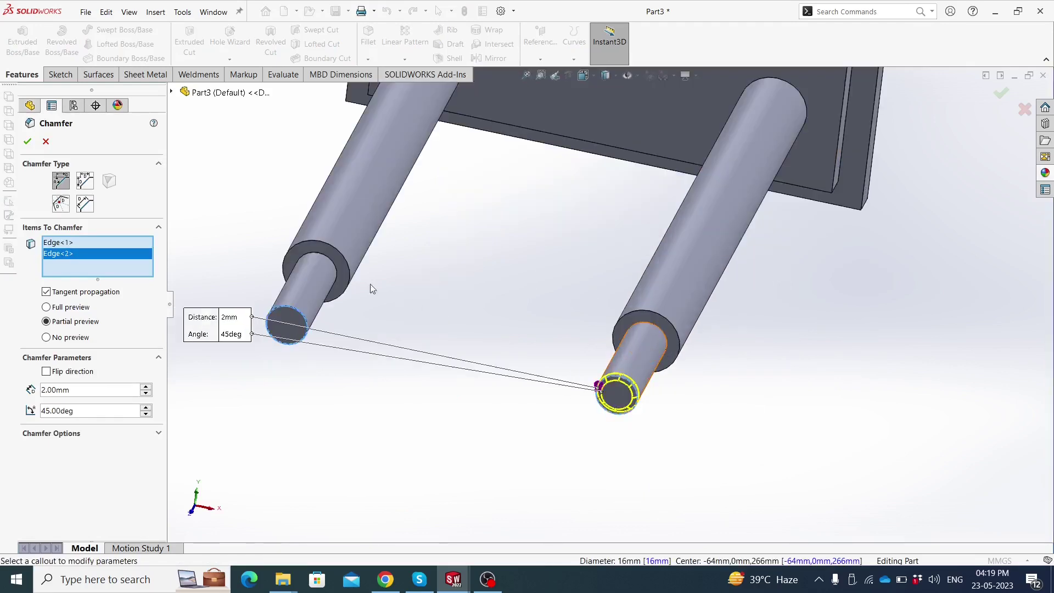
click(29, 141)
scroll(443, 245, up, 2)
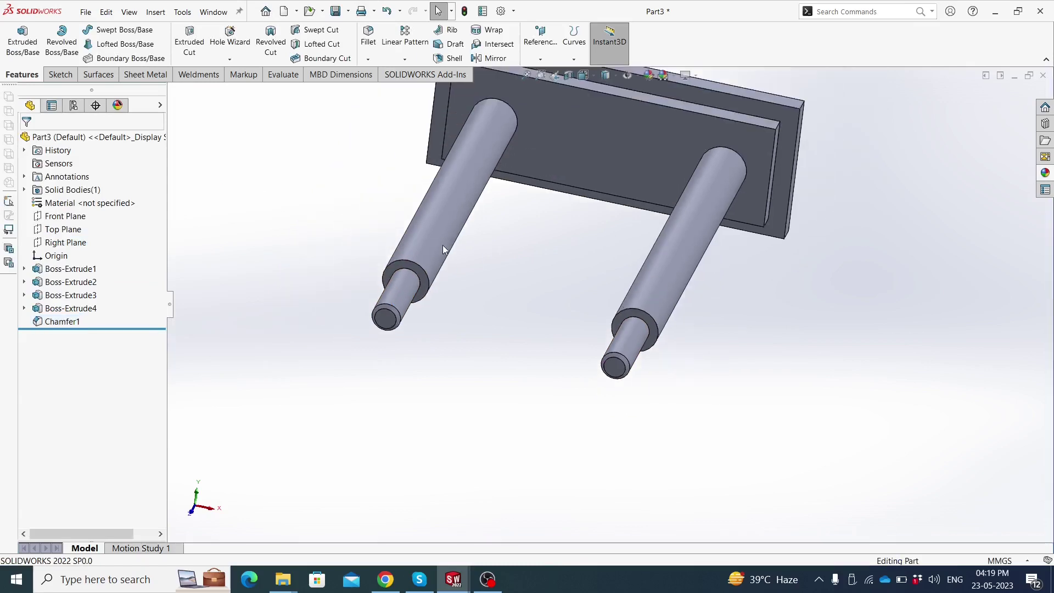
mouse_move(442, 245)
middle_down()
mouse_move(454, 293)
mouse_move(522, 190)
mouse_move(495, 201)
mouse_move(545, 366)
middle_up()
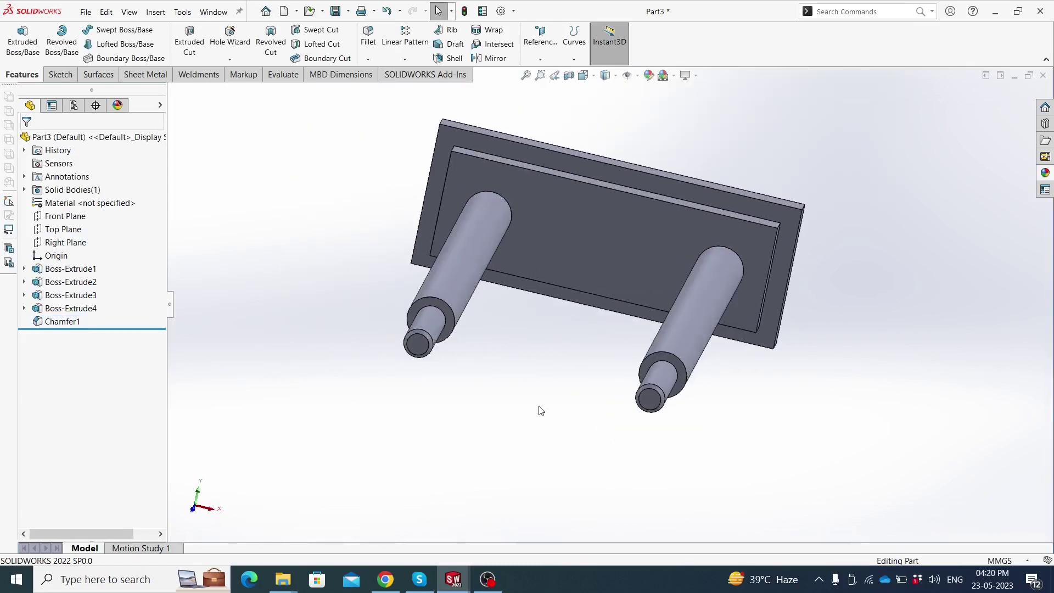
Sketch a circle on the plate face just left of the origin
click(576, 250)
click(625, 236)
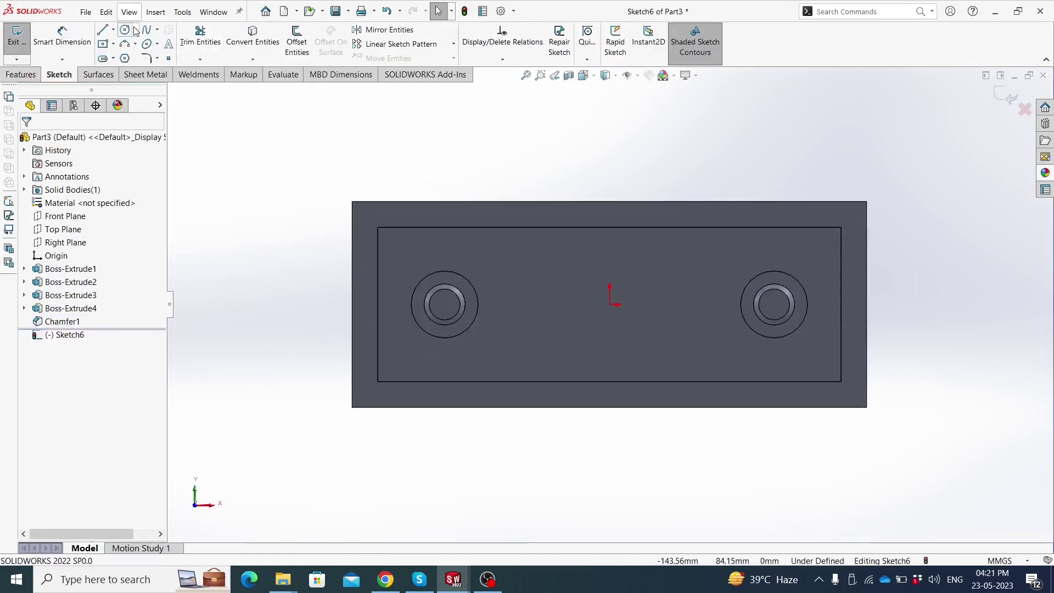
click(126, 31)
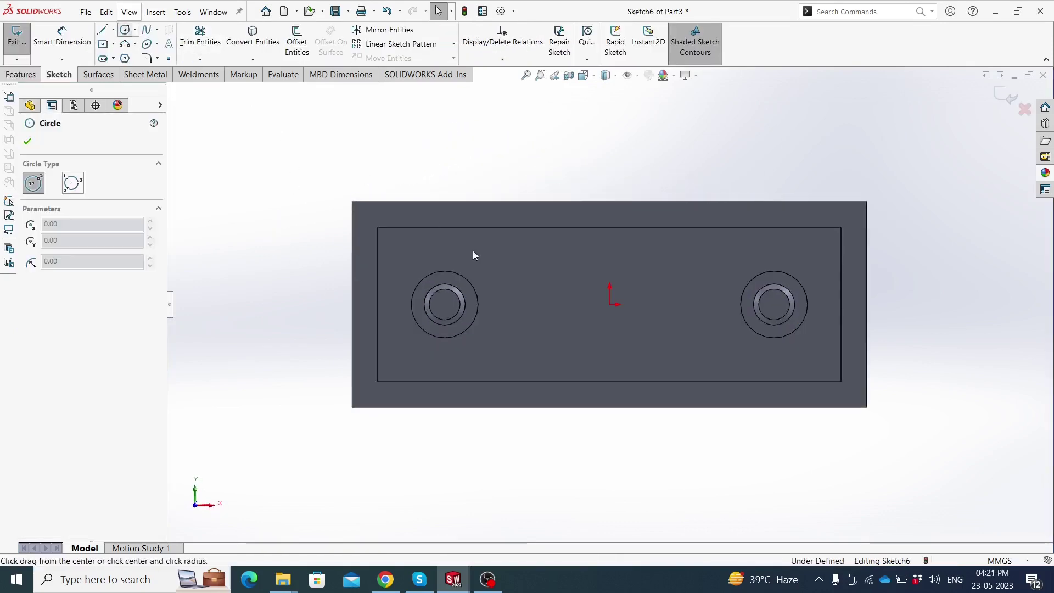
click(527, 304)
click(536, 331)
Dimension the circle Ø40 with its centre 22 mm from the origin
click(62, 36)
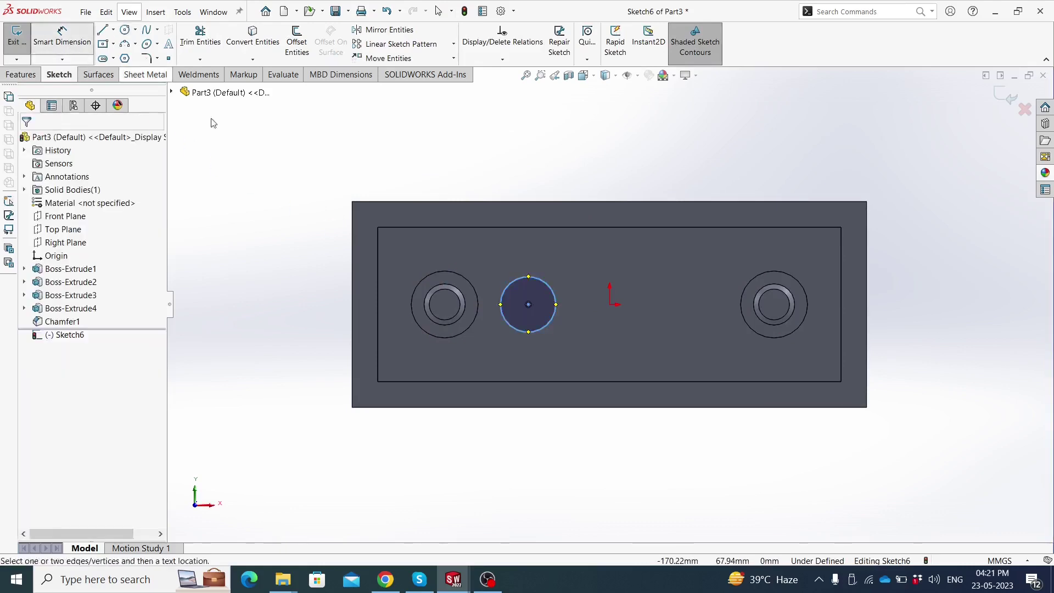
click(509, 285)
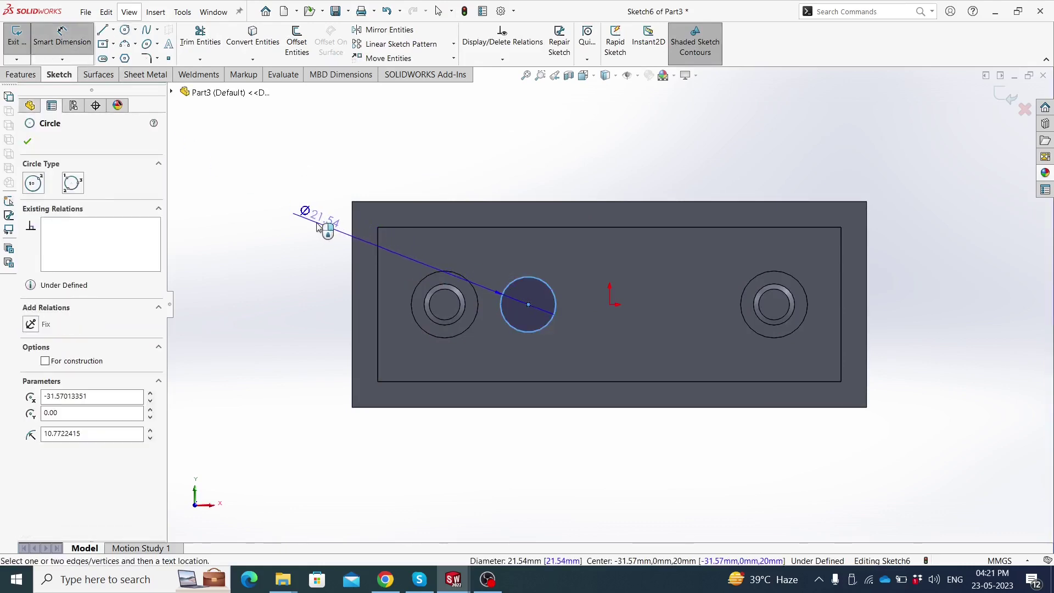
click(319, 227)
text(40)
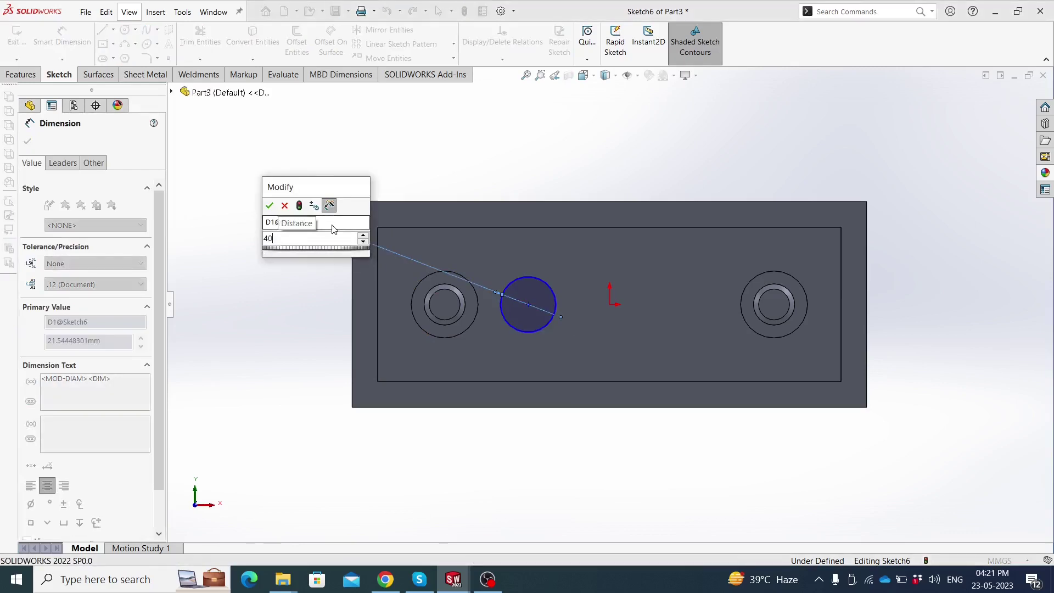
key(Return)
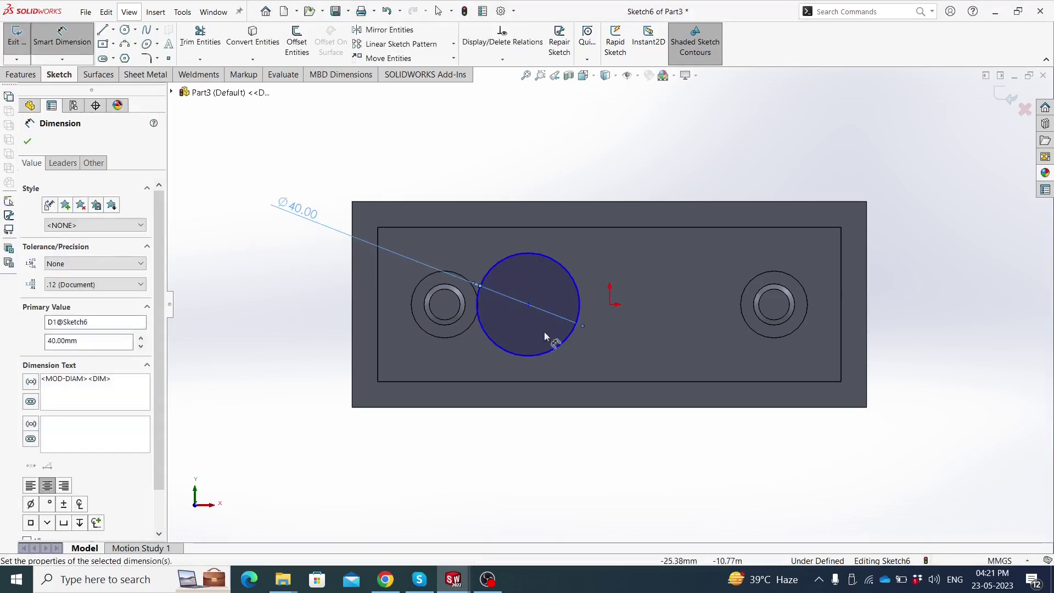
click(528, 304)
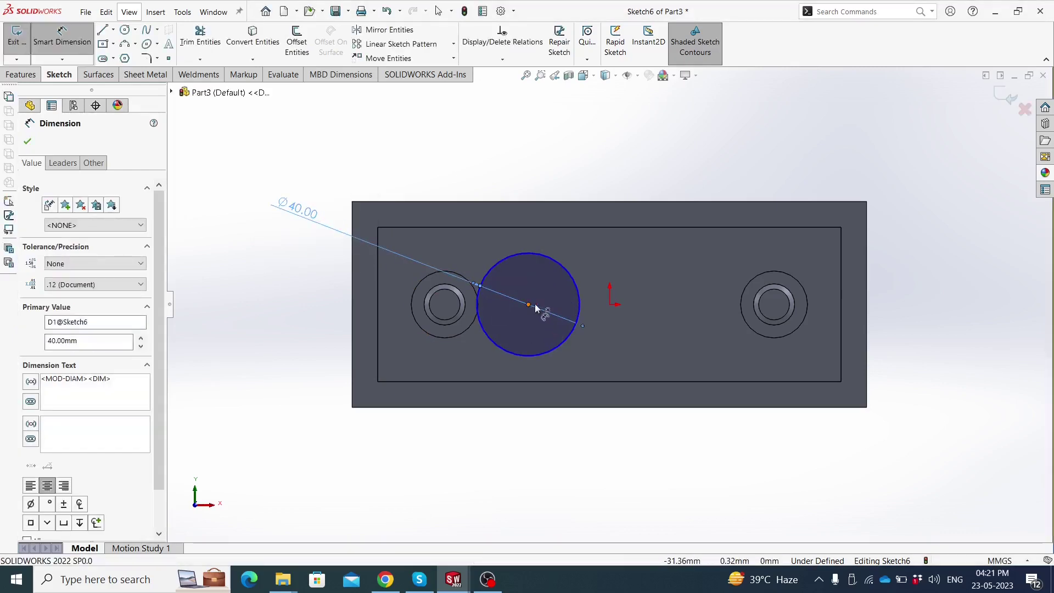
click(609, 304)
click(576, 441)
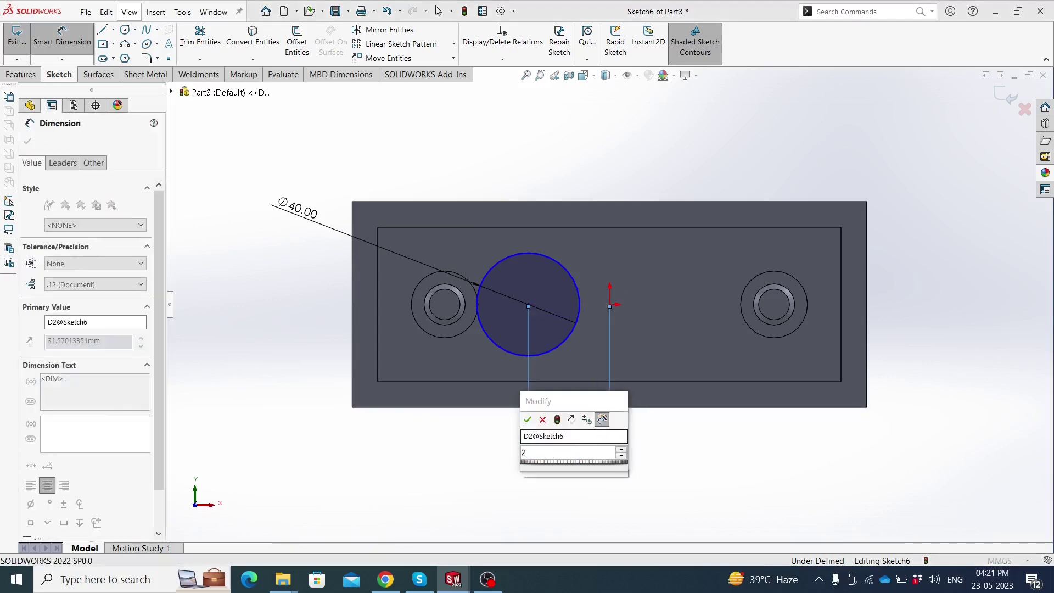
text(22)
key(Return)
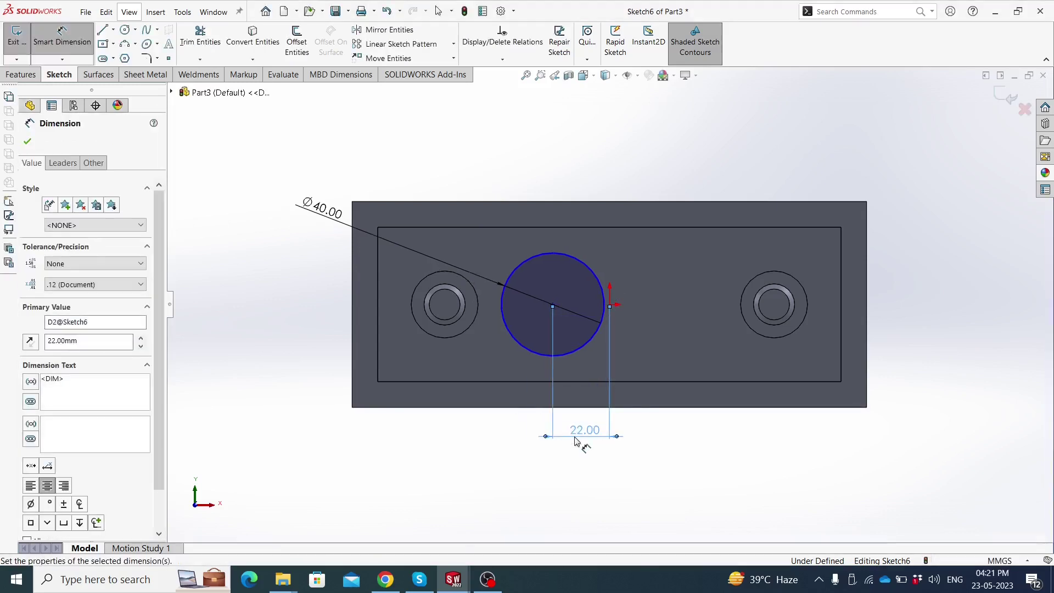
key(Escape)
key(Escape)
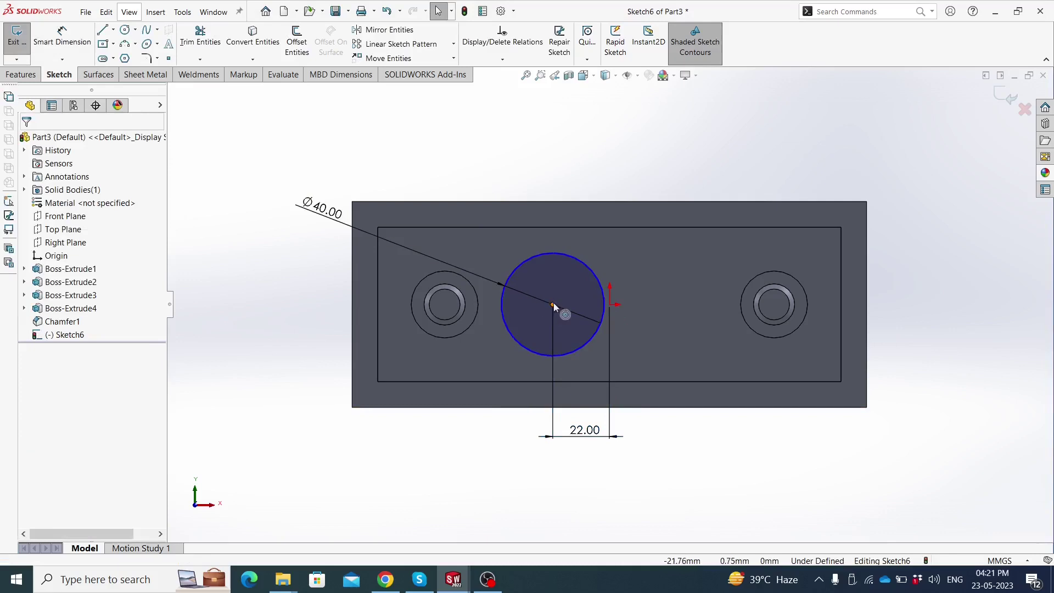
Add a Horizontal relation between the circle centre and the origin
click(552, 304)
ctrl+click(608, 305)
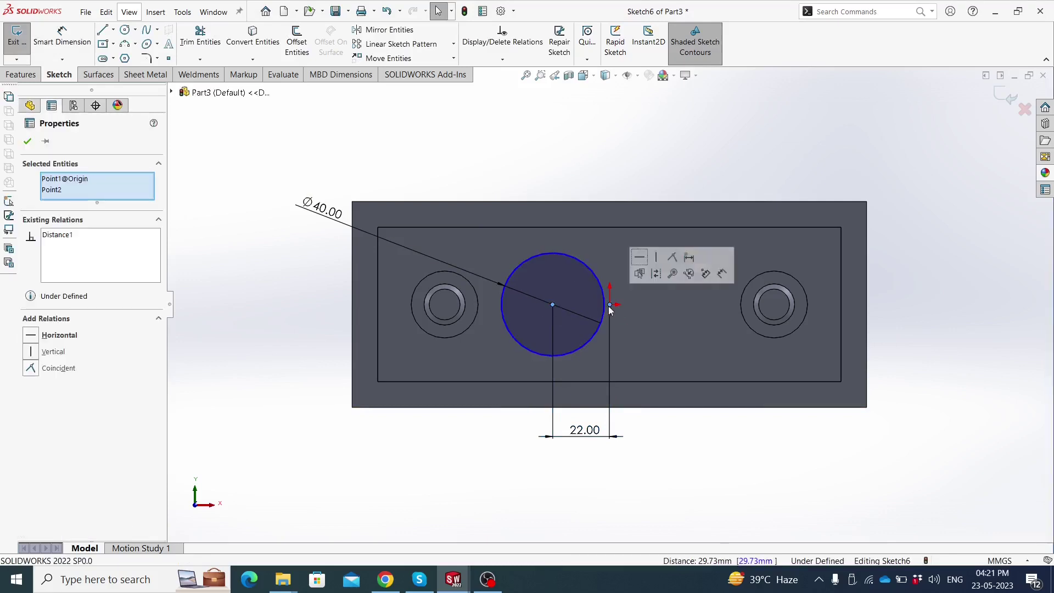
click(642, 262)
click(269, 132)
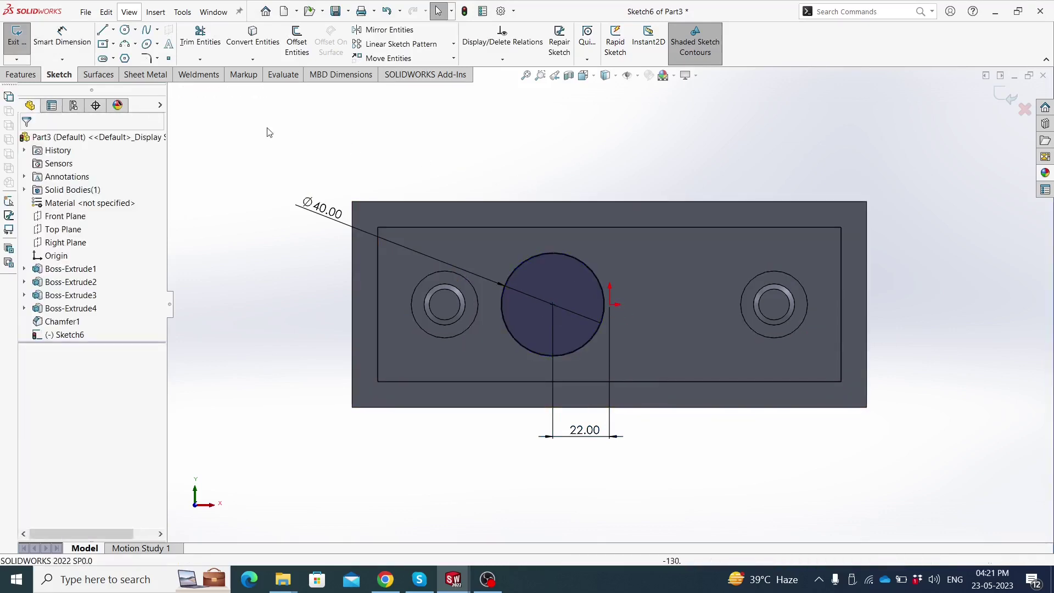
click(20, 74)
click(22, 41)
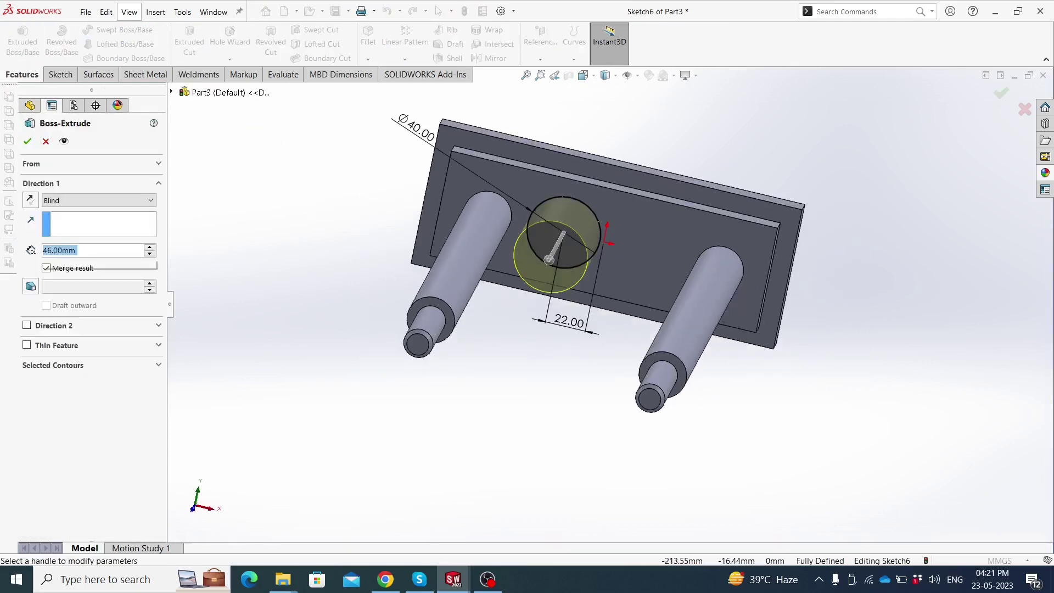
Extrude the Ø40 circle 10 mm into a round boss
text(10)
key(Return)
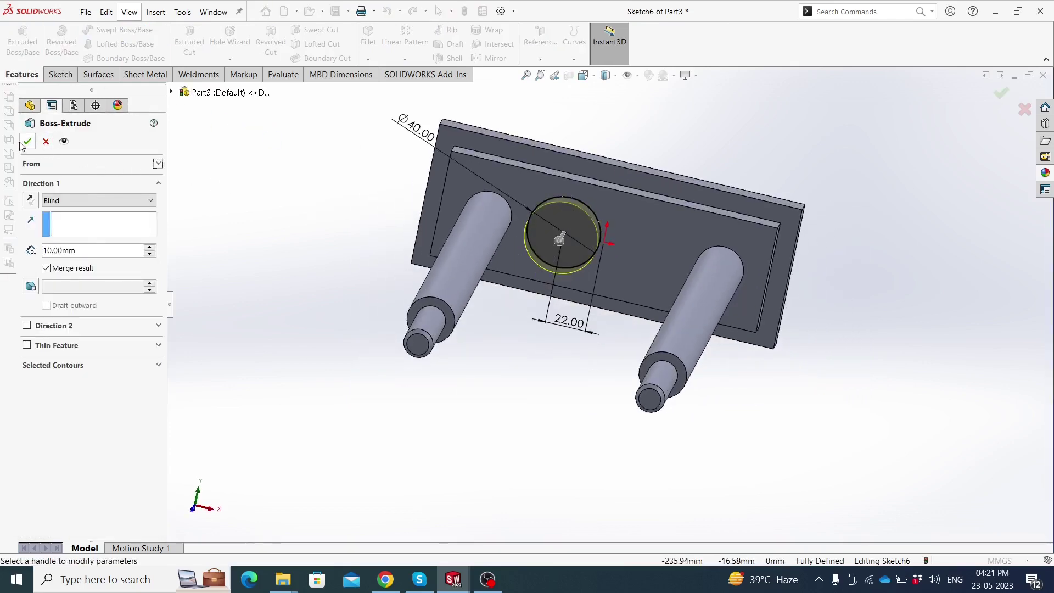
click(27, 142)
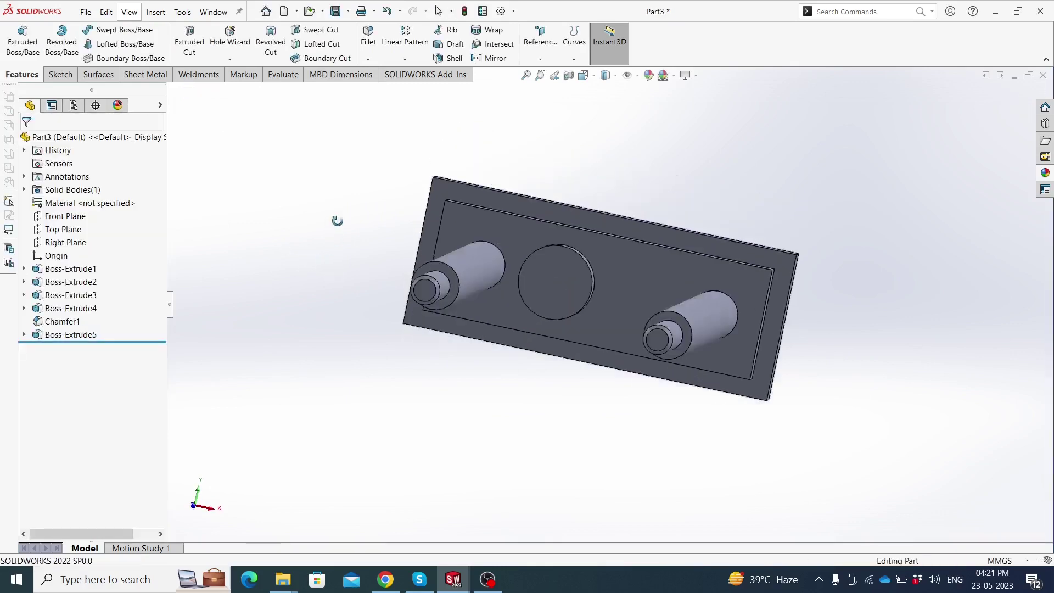
mouse_move(337, 221)
middle_down()
mouse_move(565, 227)
mouse_move(536, 344)
mouse_move(579, 267)
middle_up()
Colour the whole part cyan and start saving it under a new name
mouse_move(559, 167)
middle_down()
mouse_move(542, 193)
mouse_move(501, 174)
mouse_move(517, 174)
mouse_move(546, 148)
mouse_move(684, 186)
mouse_move(689, 223)
mouse_move(650, 216)
middle_up()
scroll(686, 218, down, 2)
click(648, 76)
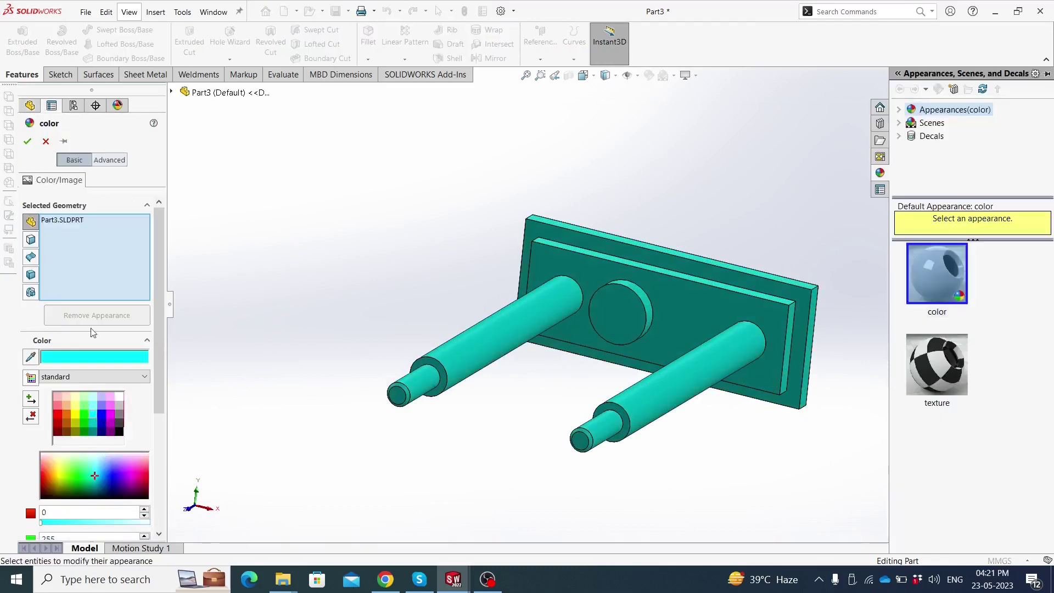
click(27, 142)
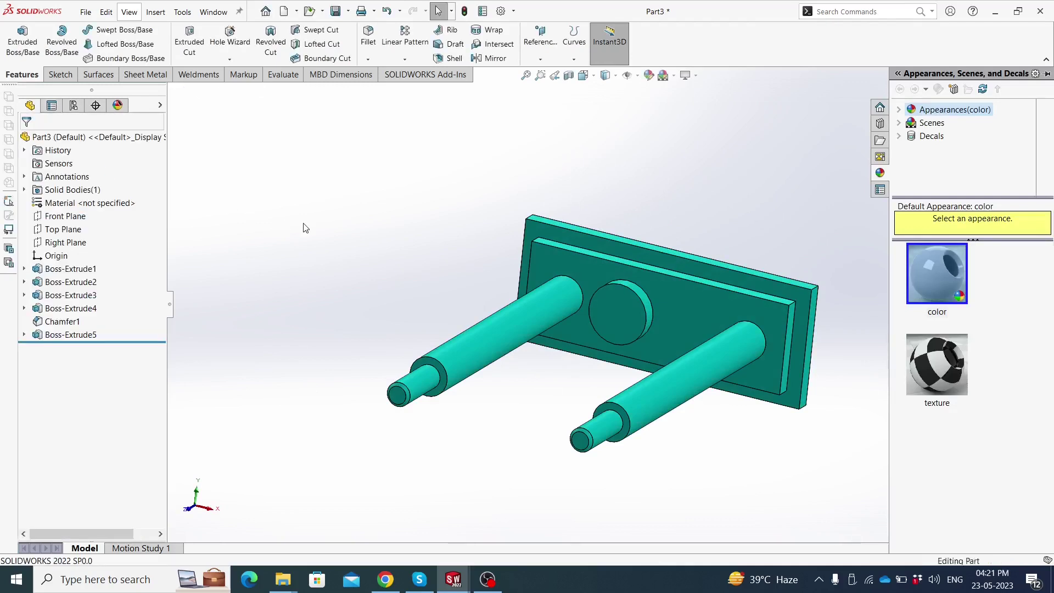
click(347, 12)
click(357, 26)
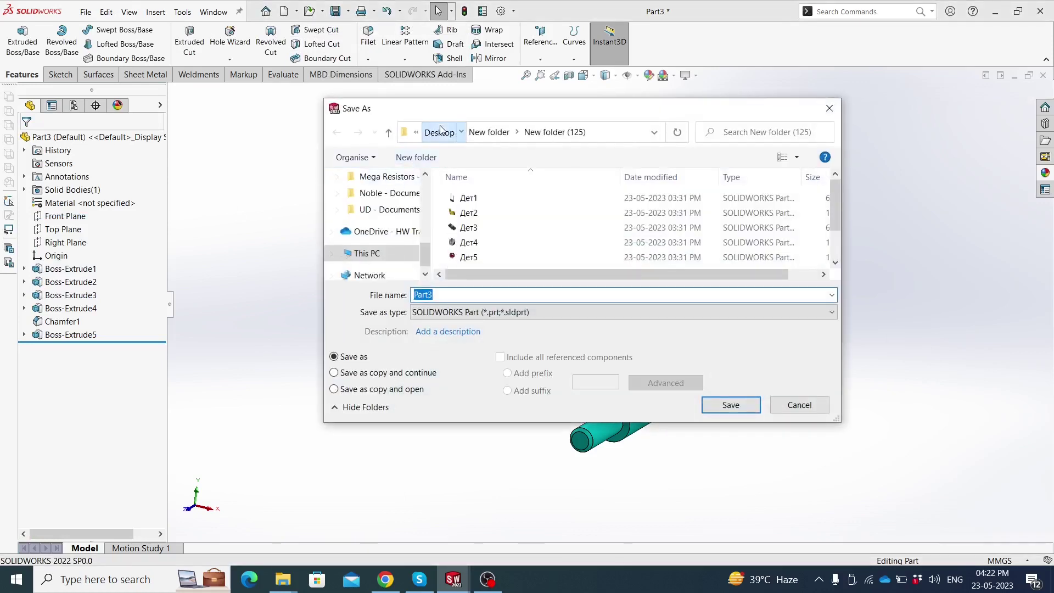
Create a new 'Punching machine' folder on the Desktop and open it
click(441, 132)
right_click(512, 209)
mouse_move(540, 397)
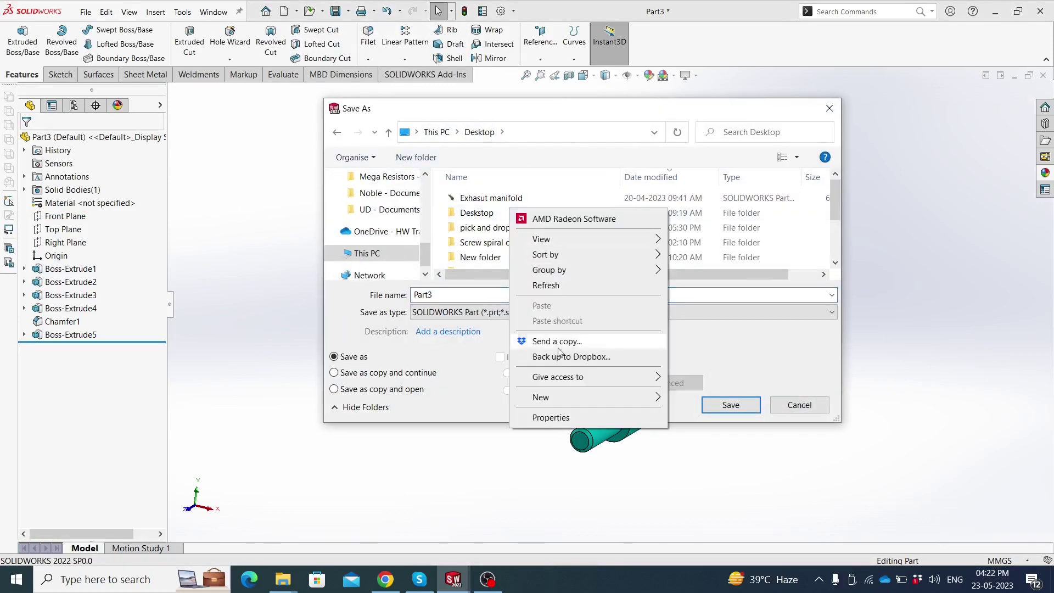
click(693, 403)
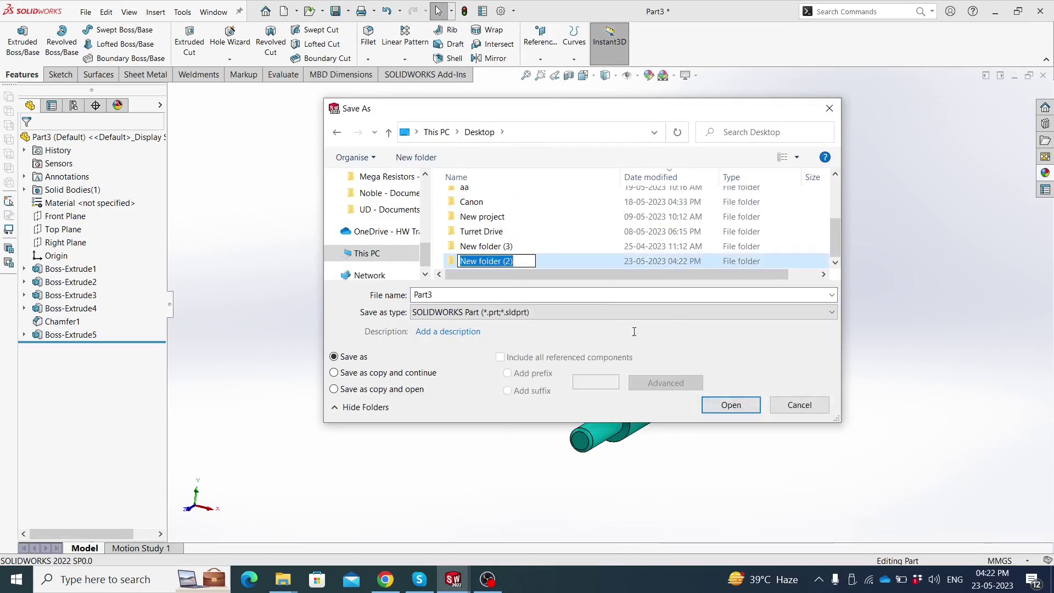
text(Pun)
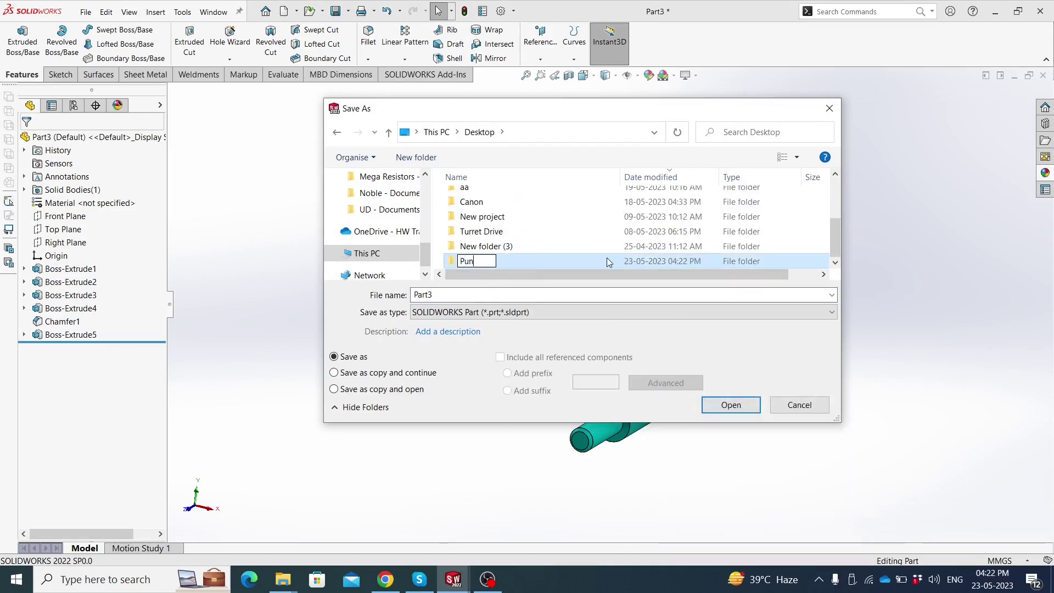
text(ch)
text(ing machi)
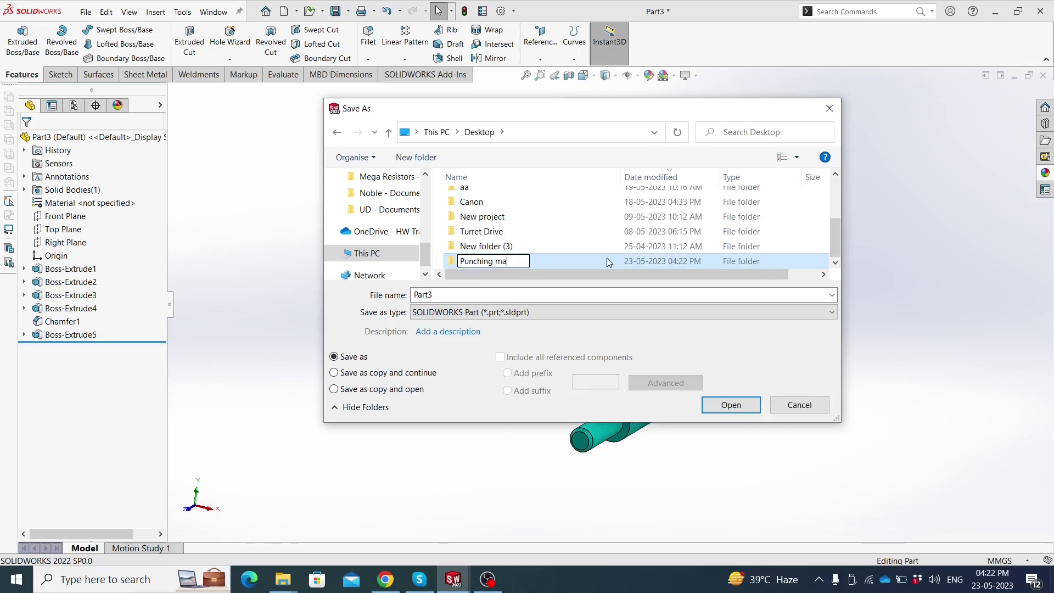
text(ne)
key(Return)
key(Return)
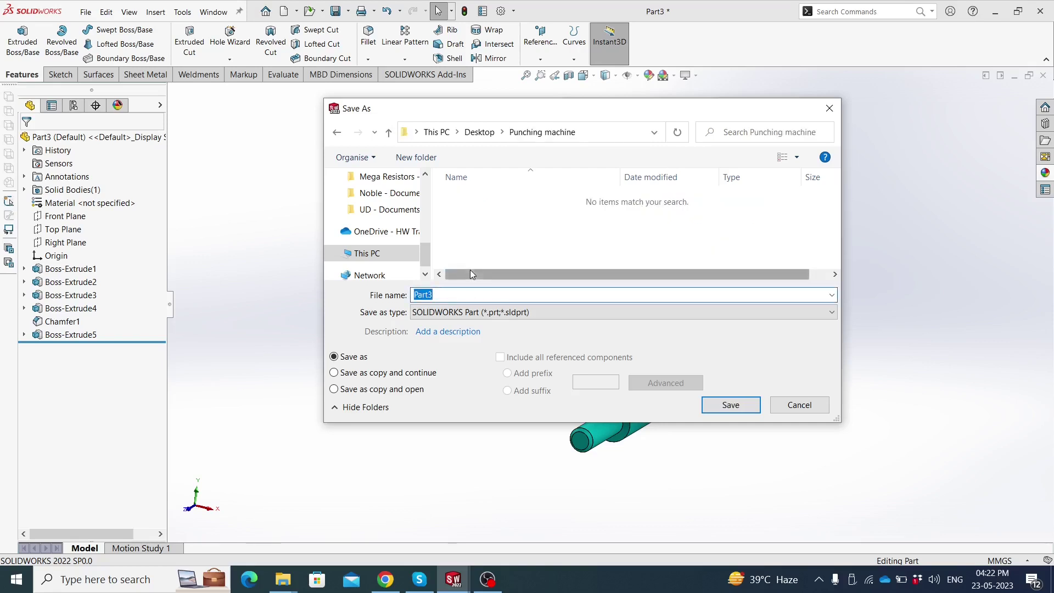
Save the part as Base, then start a new part with a sketch on Top Plane
text(Base)
key(Return)
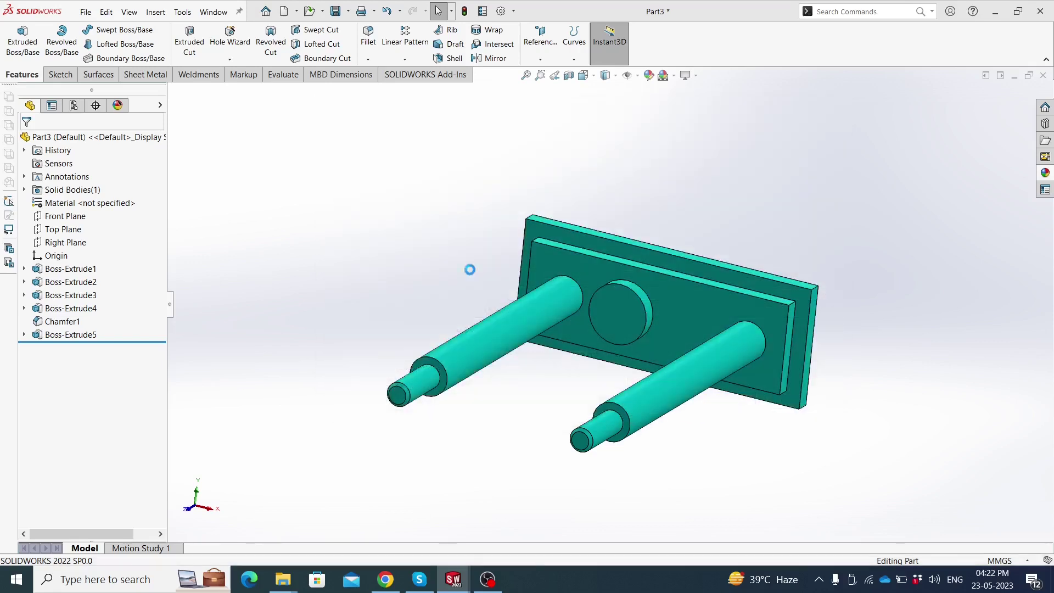
click(86, 11)
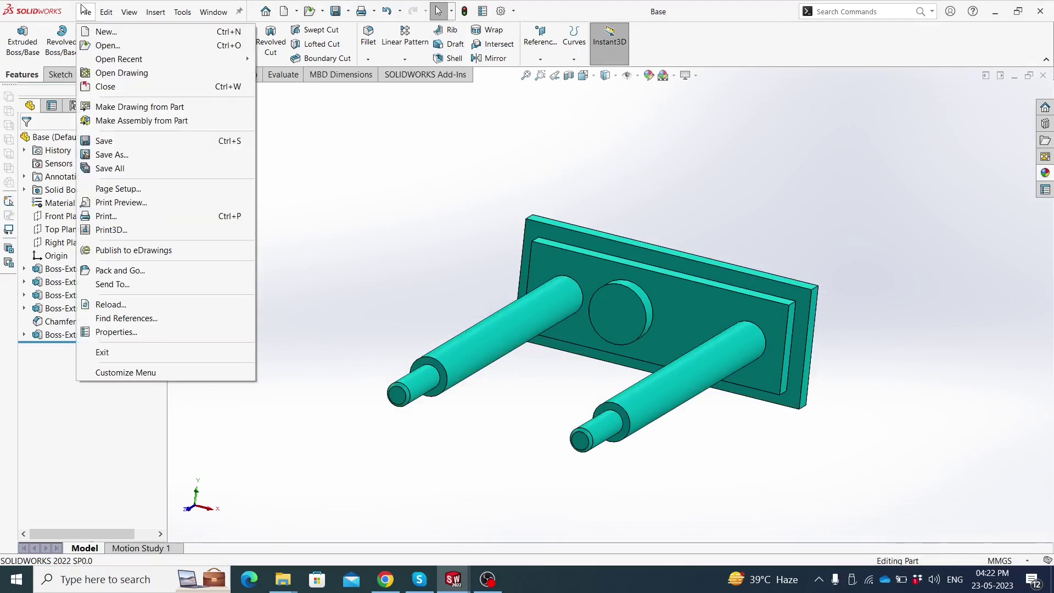
click(99, 32)
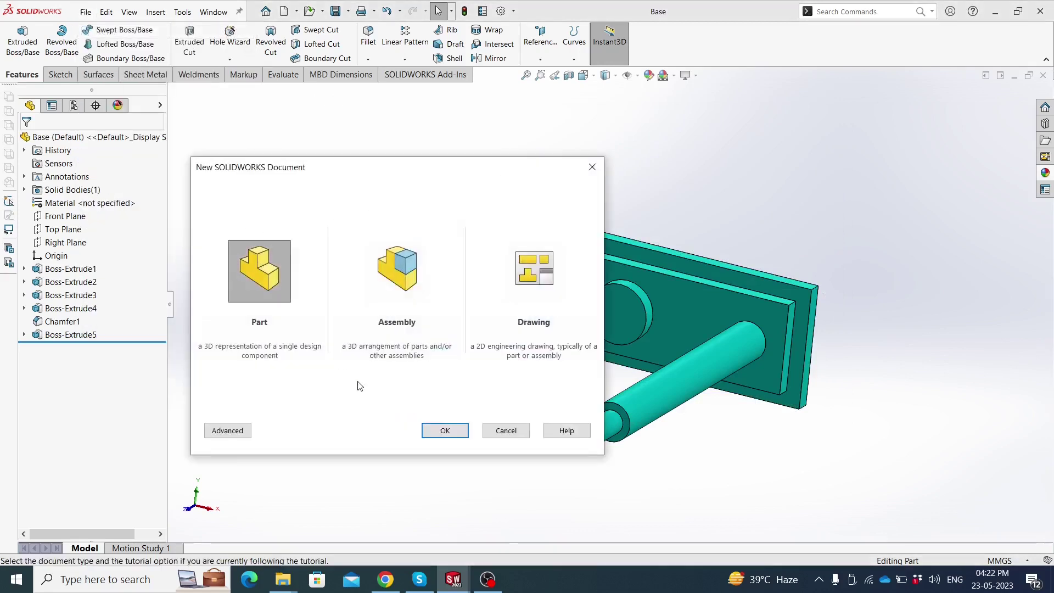
click(448, 433)
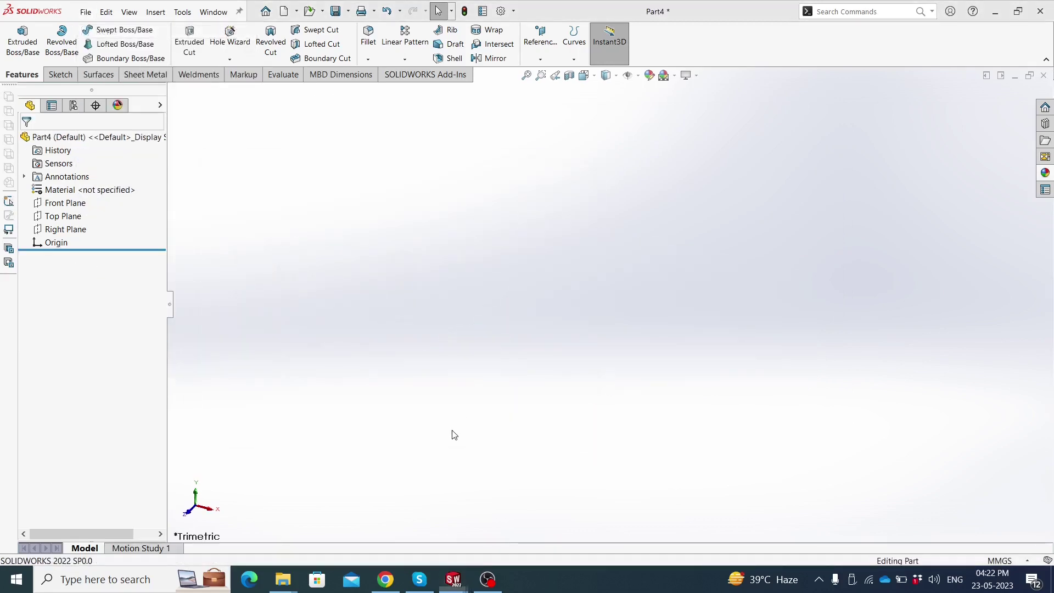
click(62, 215)
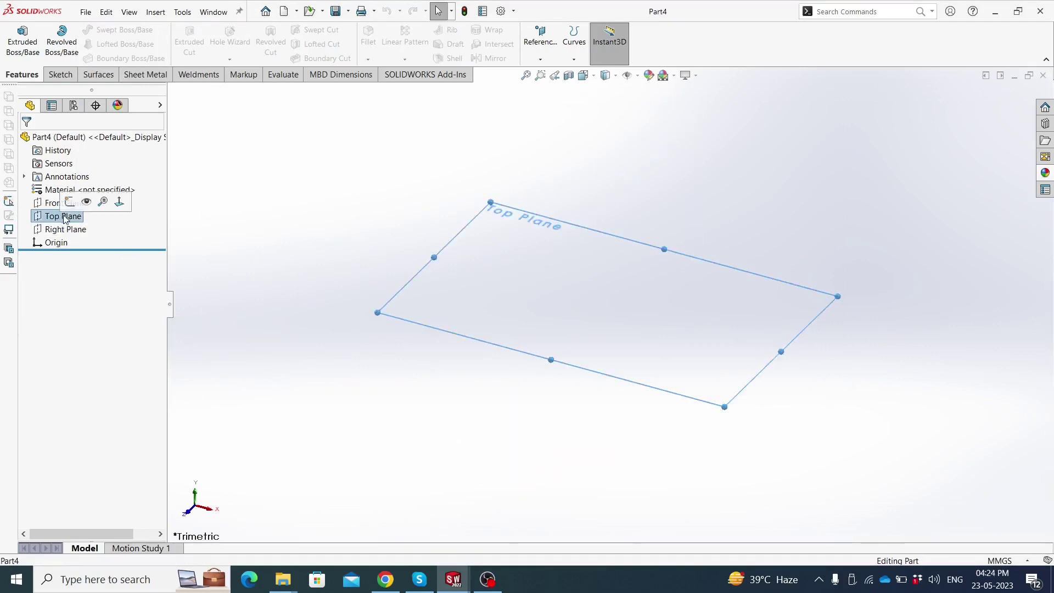
click(99, 201)
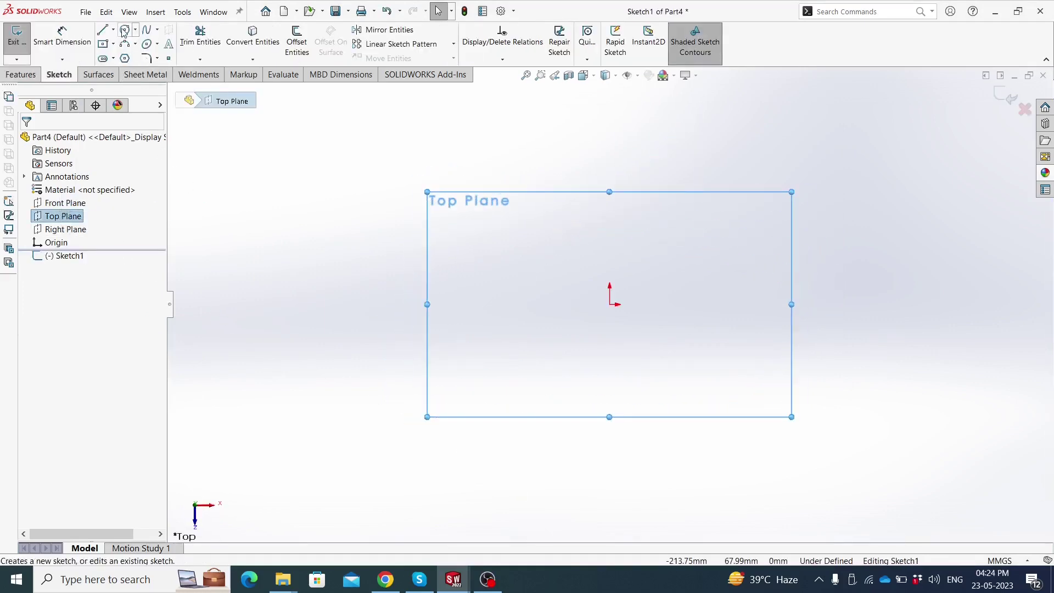
Draw a large origin-centred circle and two side circles, each with a concentric inner circle
click(124, 30)
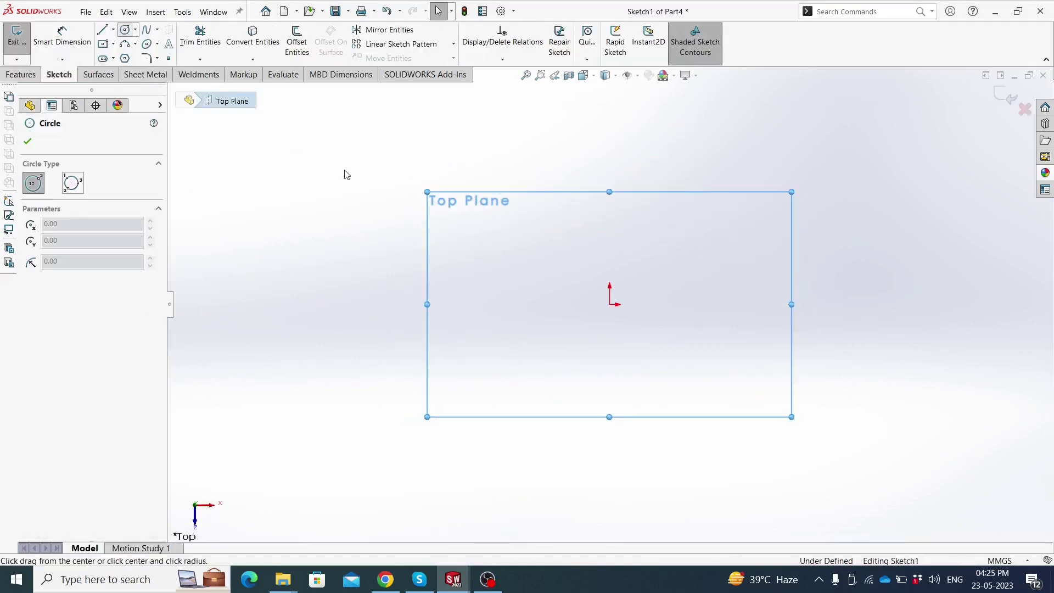
click(609, 304)
click(589, 424)
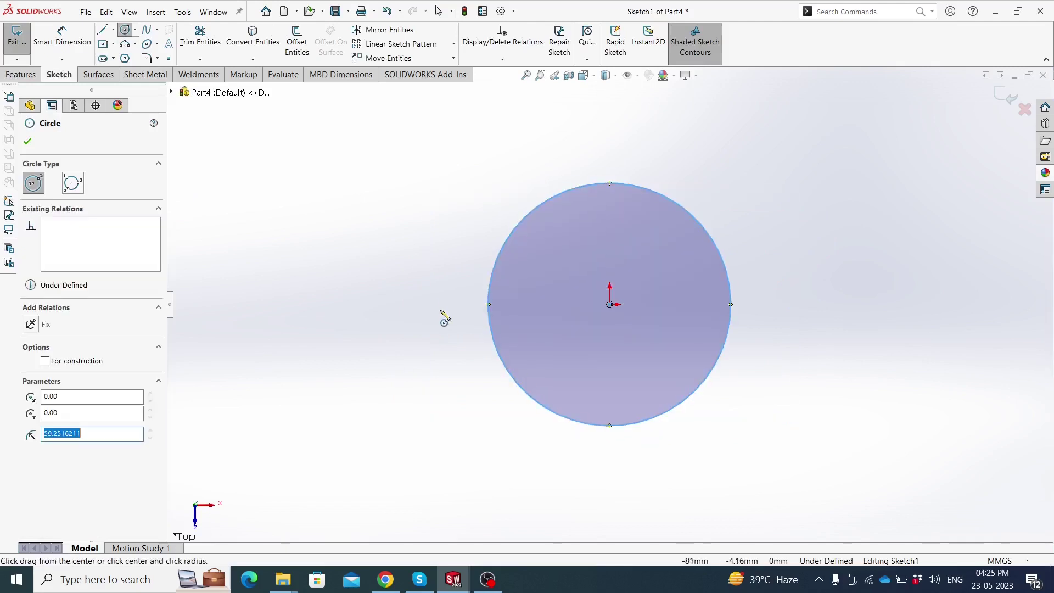
click(401, 304)
click(400, 367)
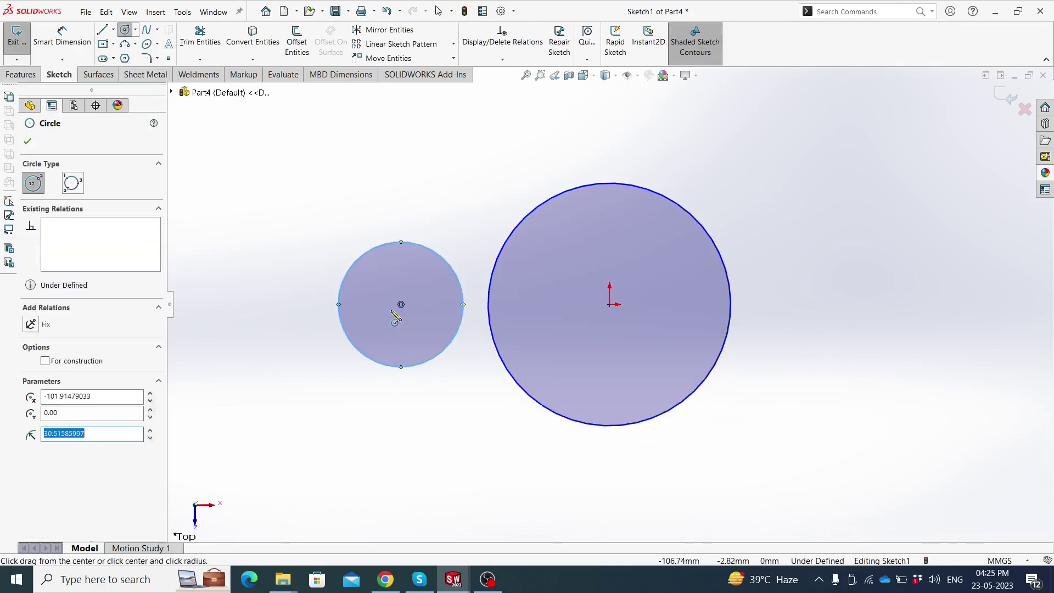
click(401, 304)
click(402, 336)
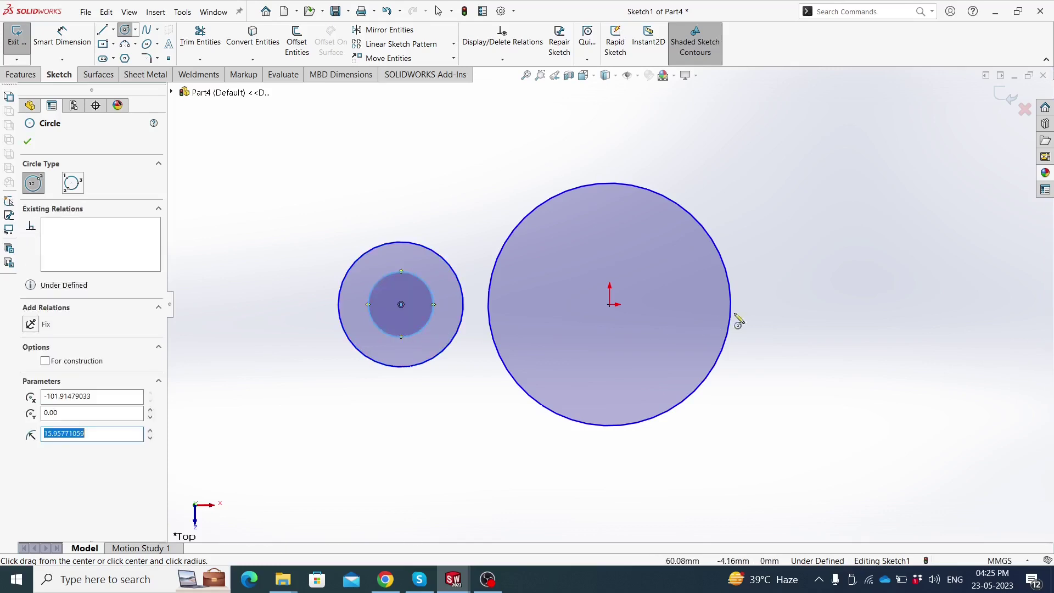
click(810, 304)
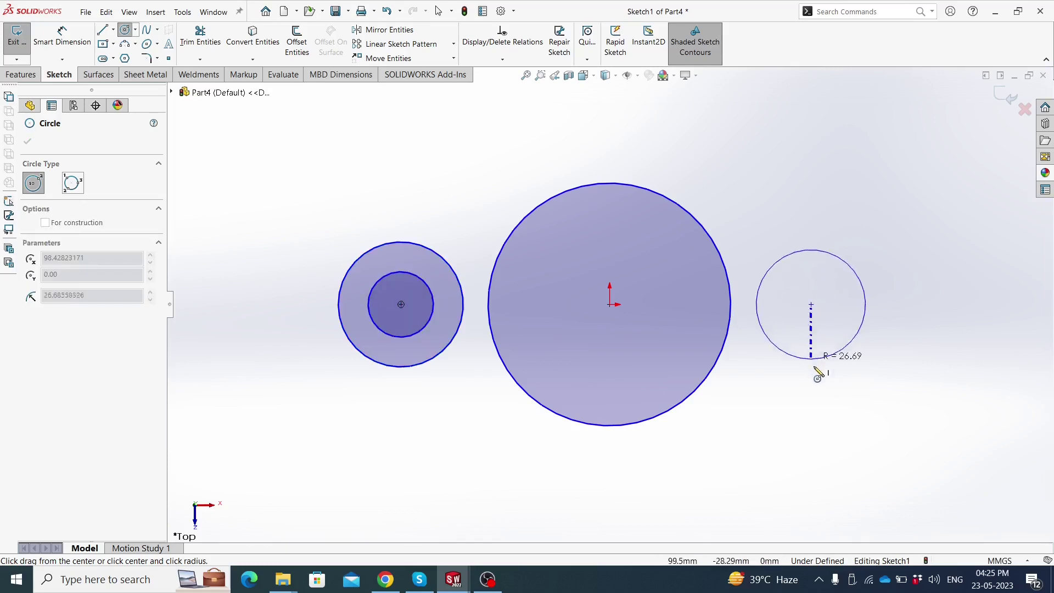
click(819, 370)
click(811, 304)
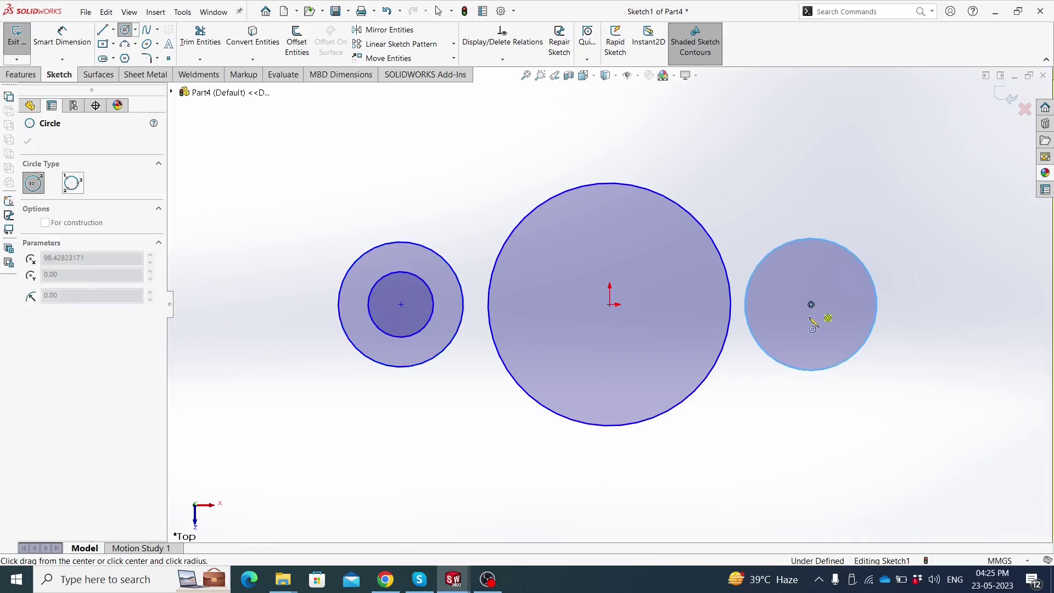
click(807, 335)
key(Escape)
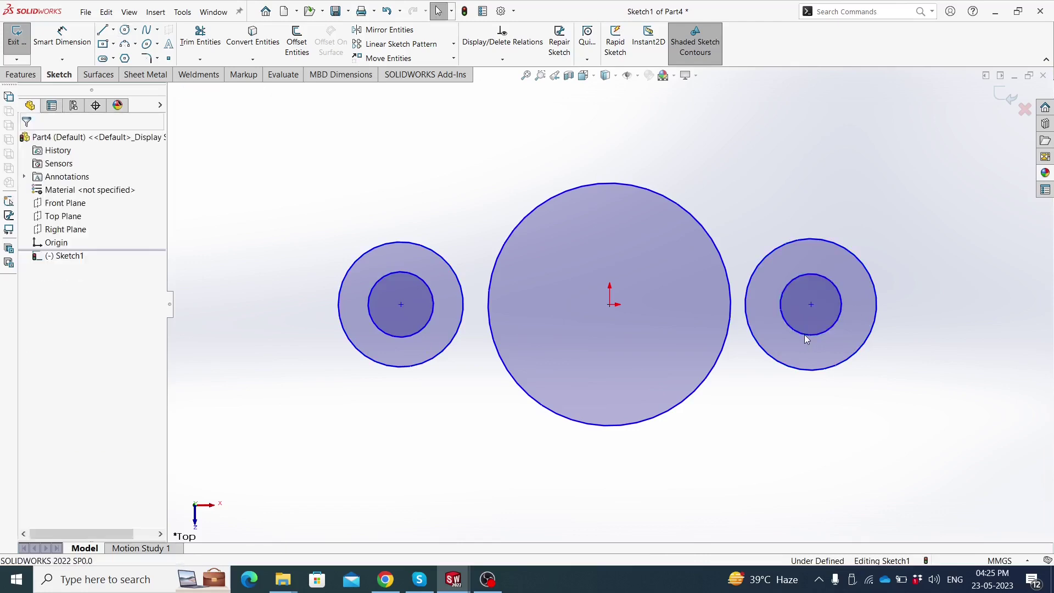
Make the two outer side circles equal and the two inner circles equal
click(791, 366)
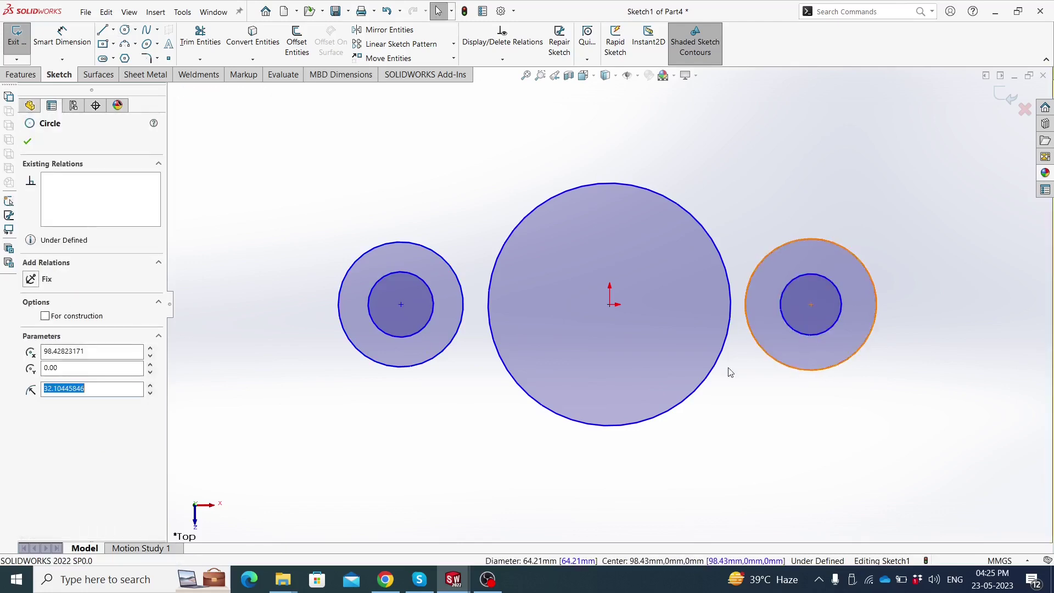
ctrl+click(431, 363)
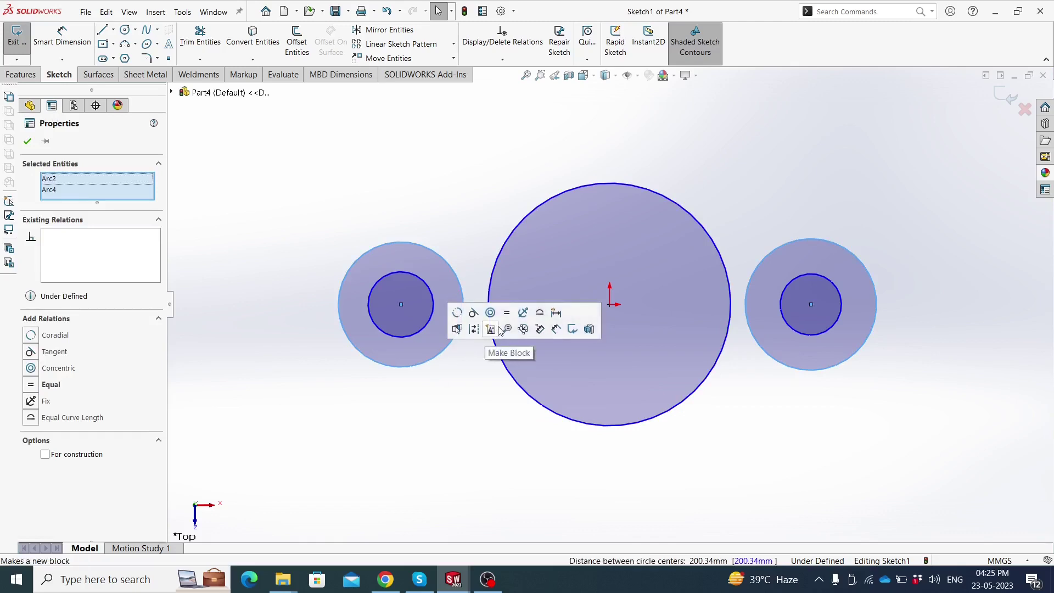
click(506, 312)
key(Escape)
click(420, 332)
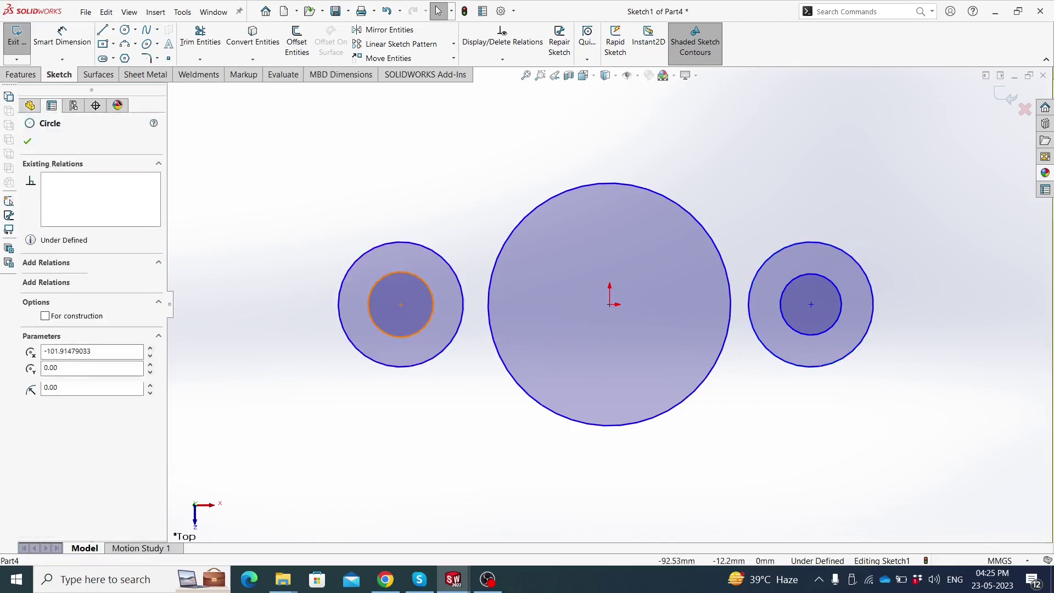
ctrl+click(805, 336)
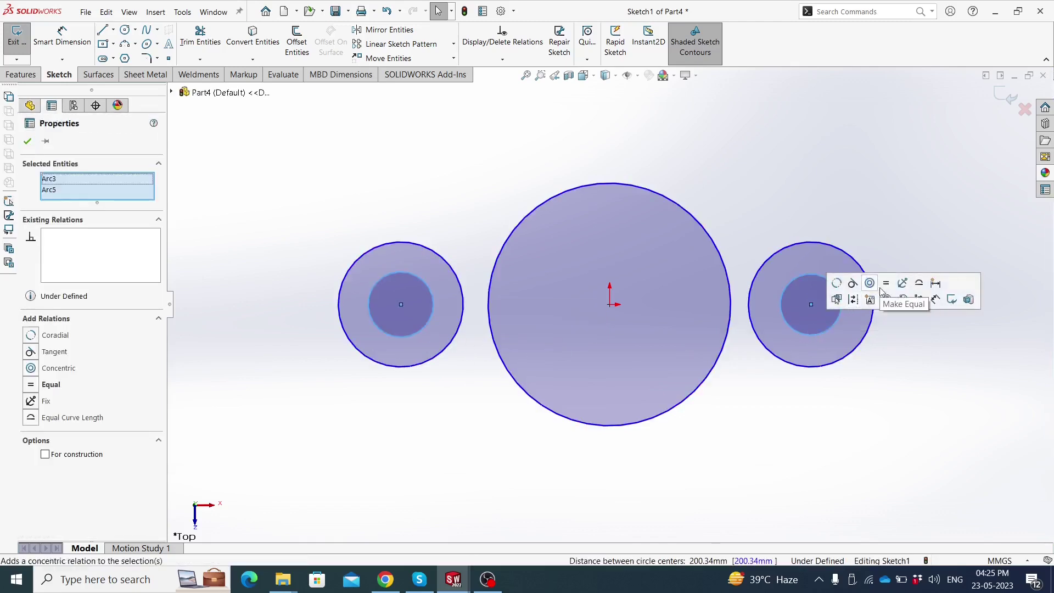
click(873, 301)
key(Escape)
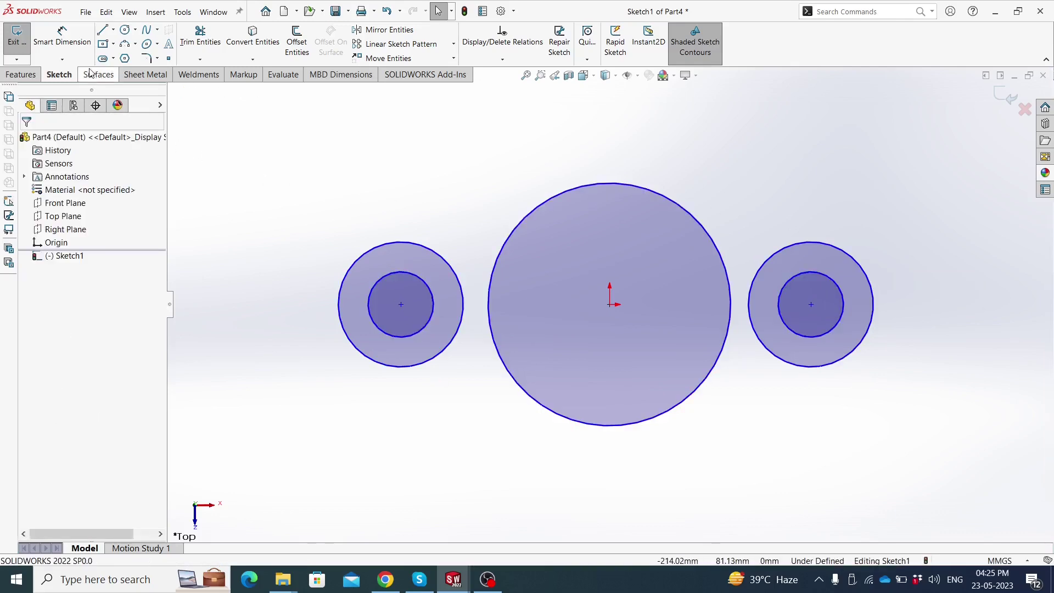
click(62, 36)
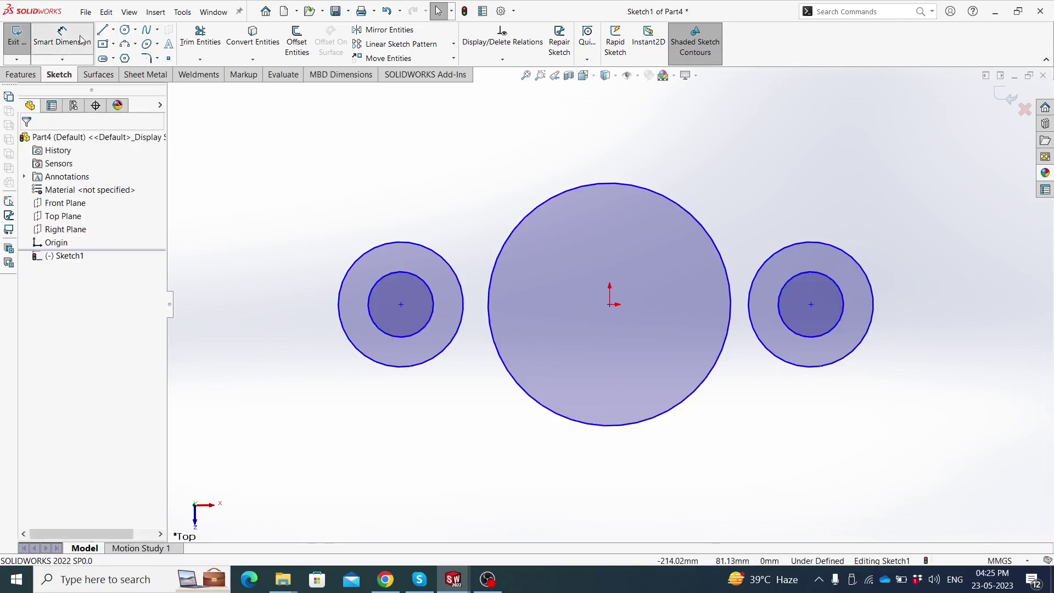
Dimension the circle diameters: centre Ø100, side Ø40, inner Ø26
click(523, 396)
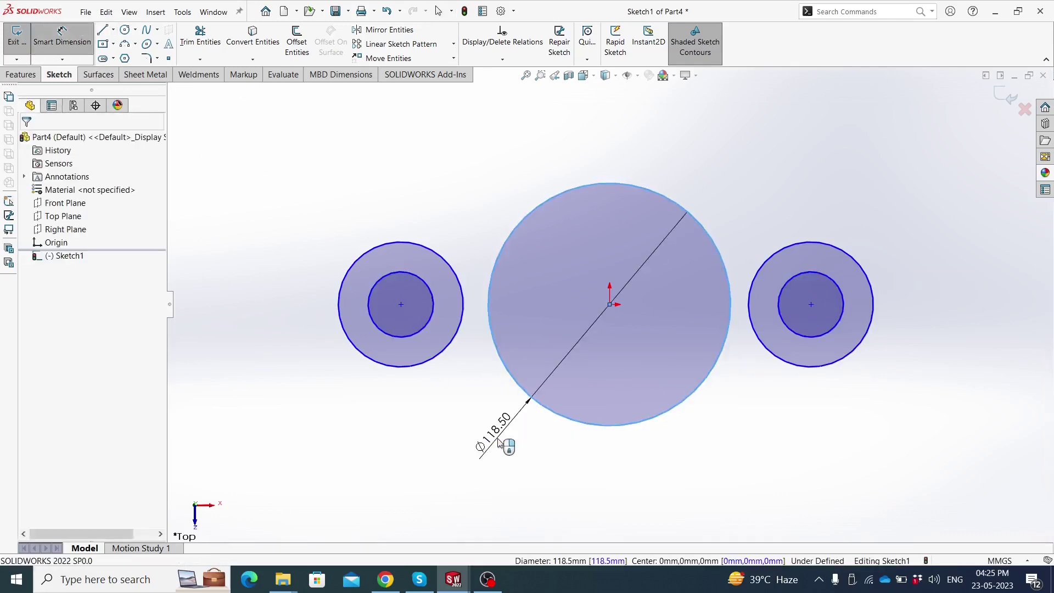
click(499, 438)
text(100)
key(Return)
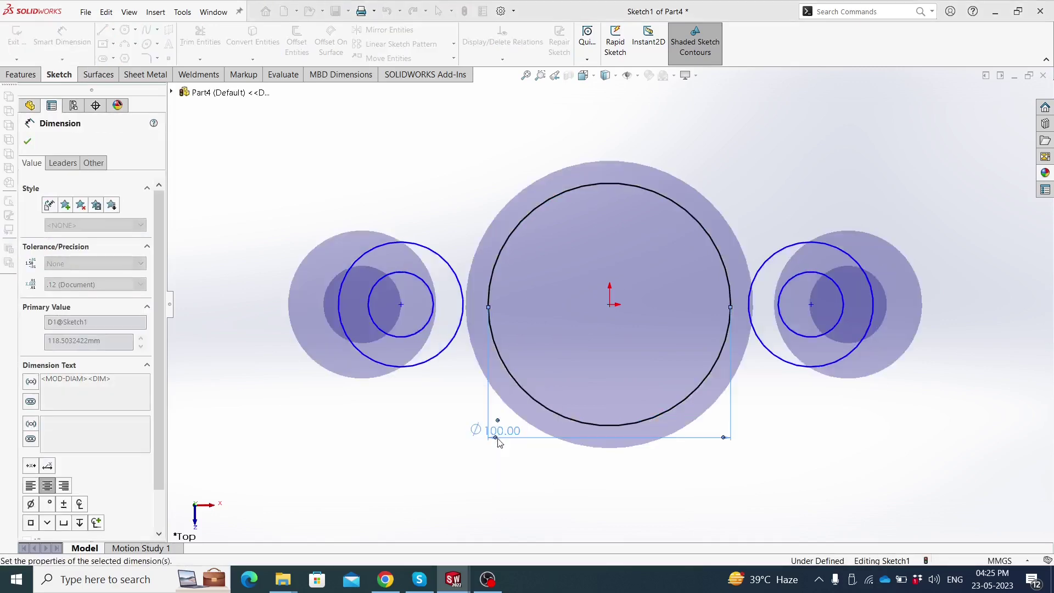
click(424, 370)
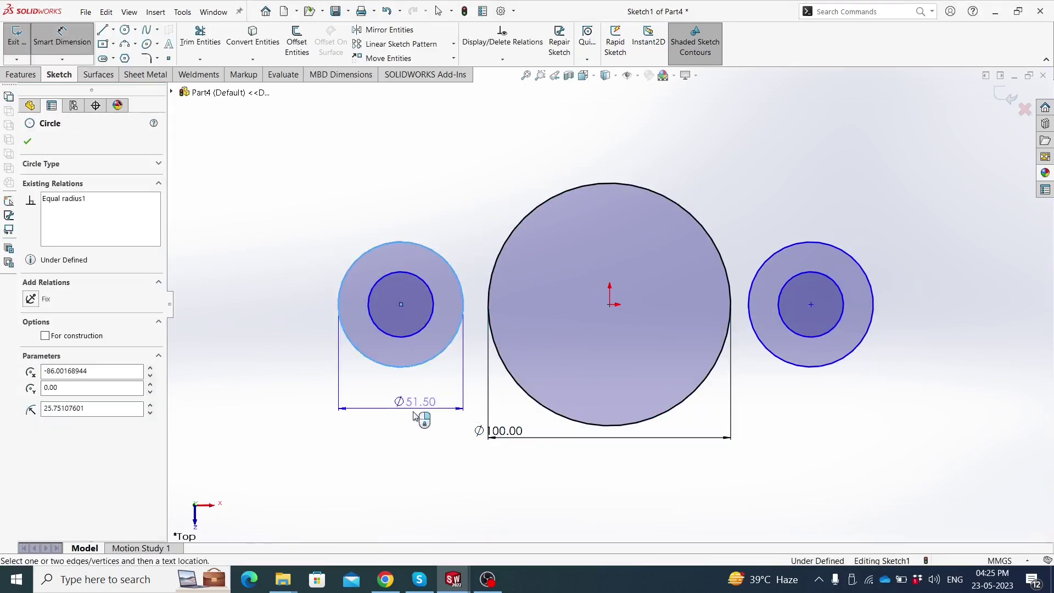
click(413, 417)
text(40)
key(Return)
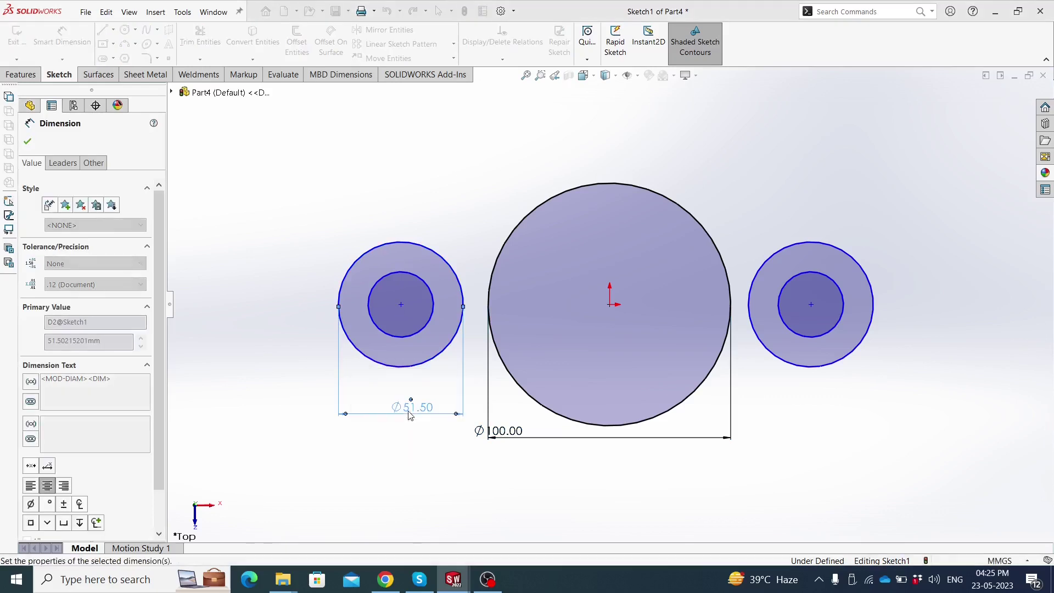
click(391, 338)
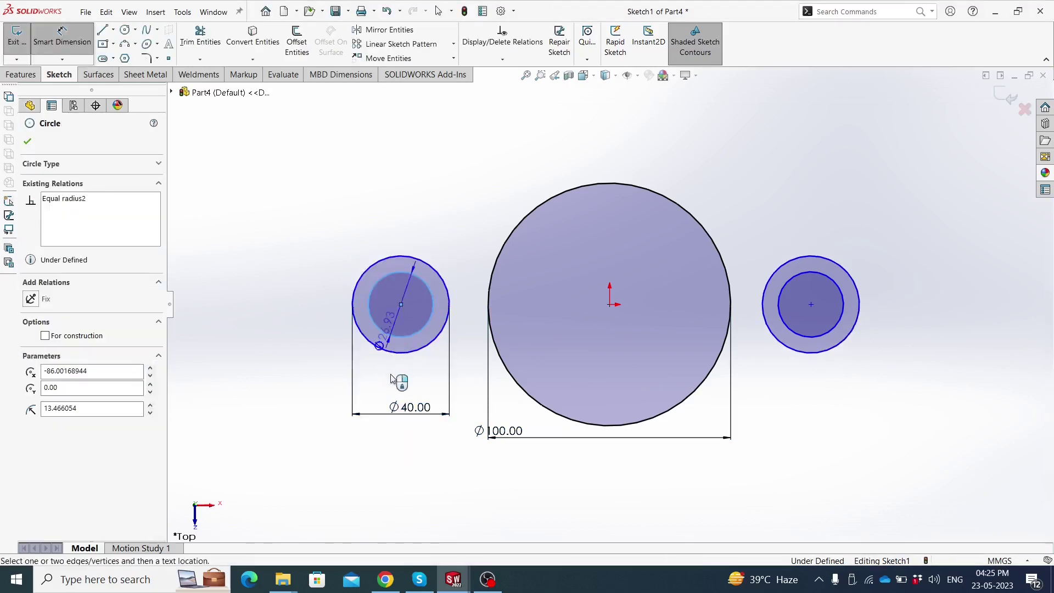
click(395, 380)
text(26)
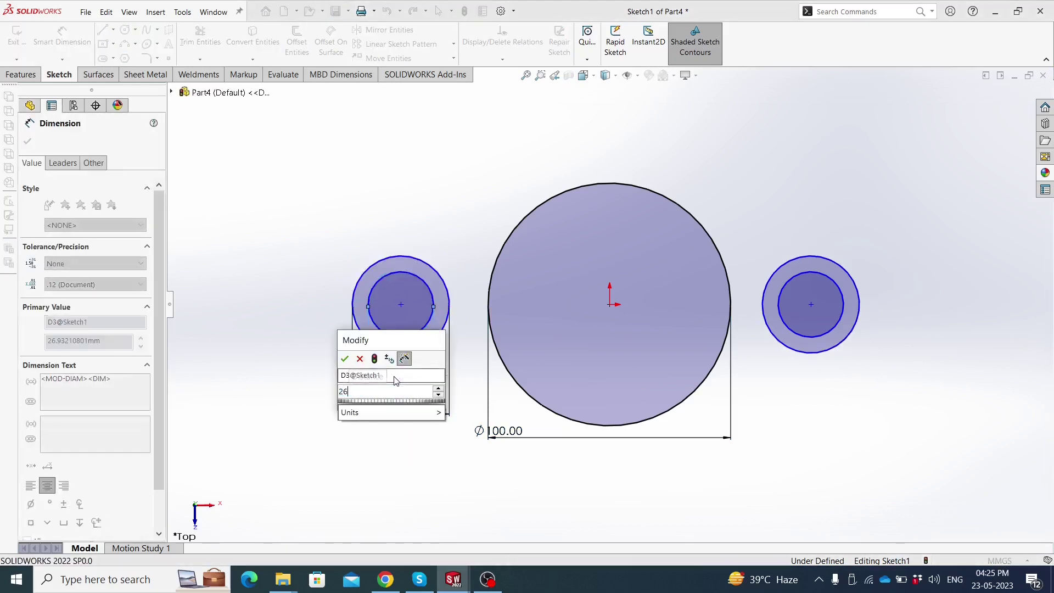
key(Return)
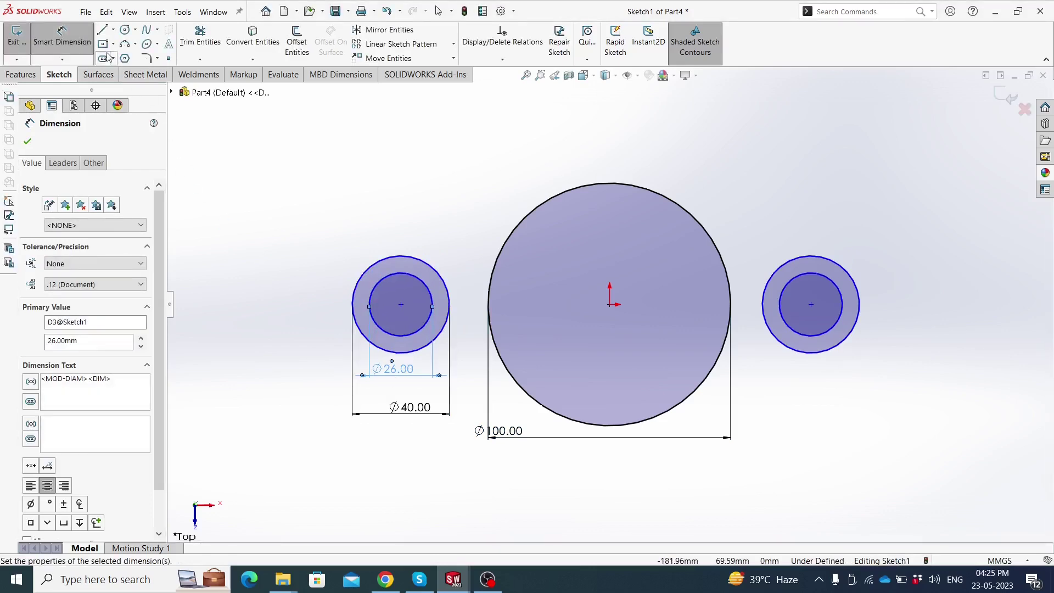
Set both side circle centres 64 mm from the origin
click(401, 305)
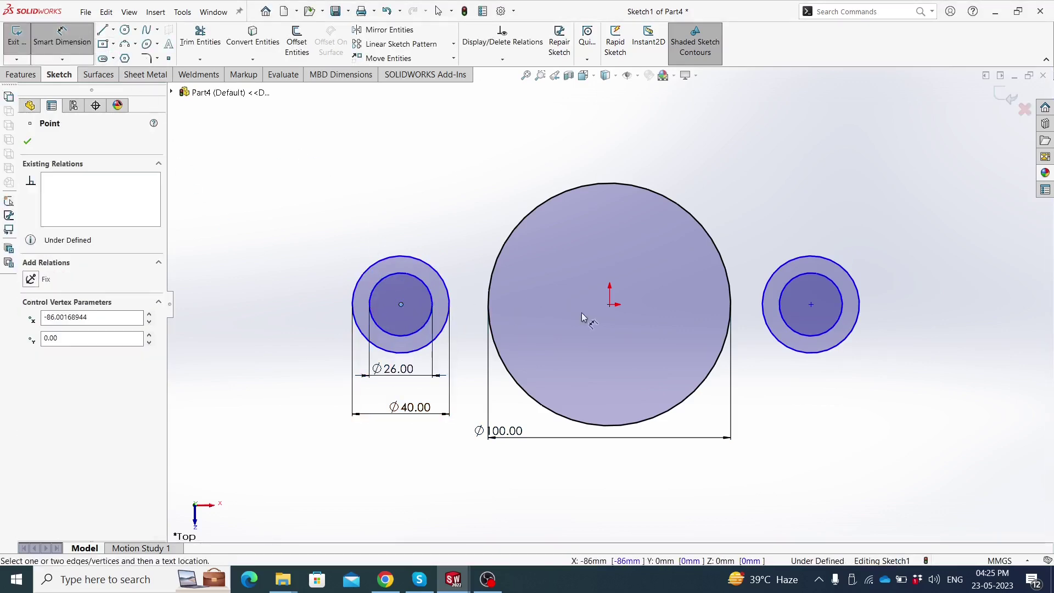
click(610, 305)
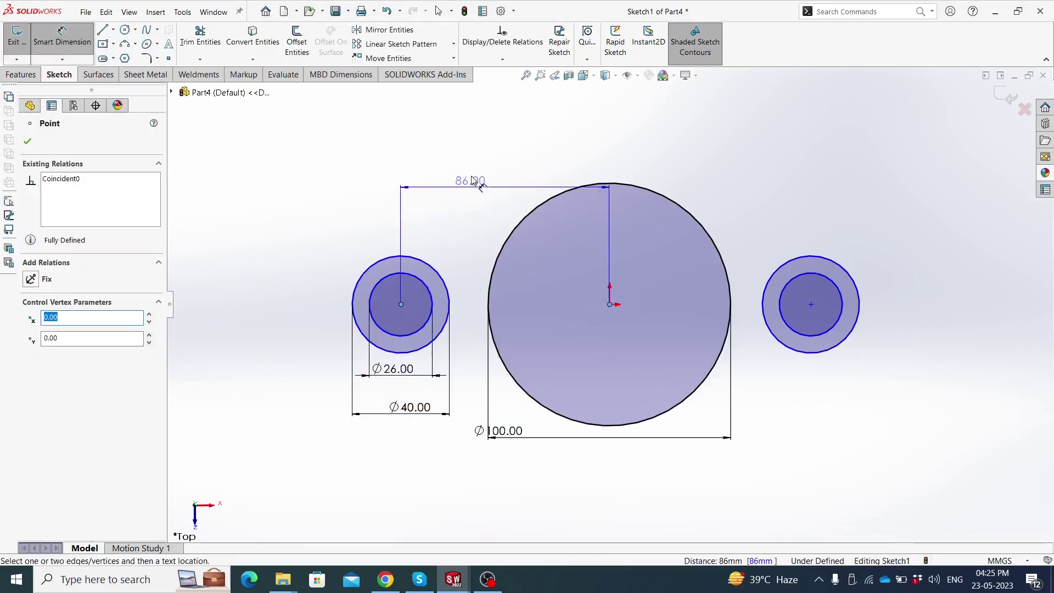
click(476, 170)
text(64)
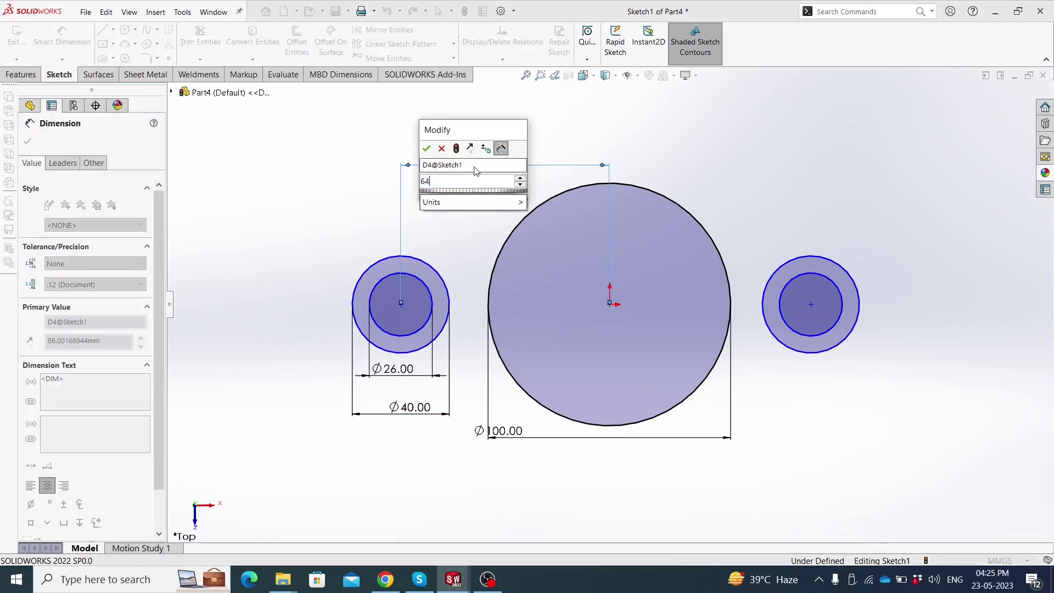
key(Return)
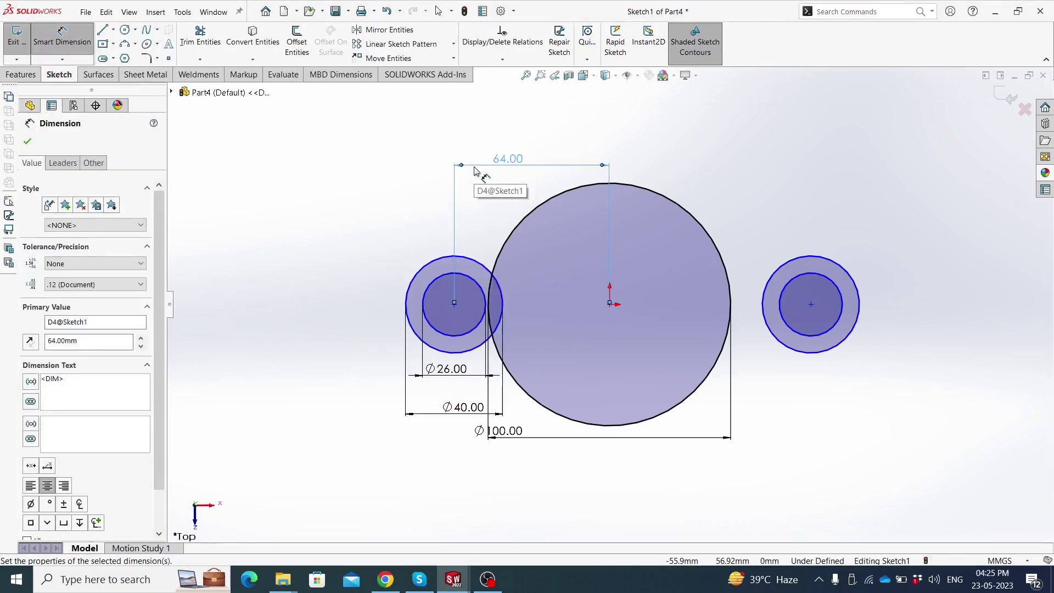
click(609, 304)
click(811, 304)
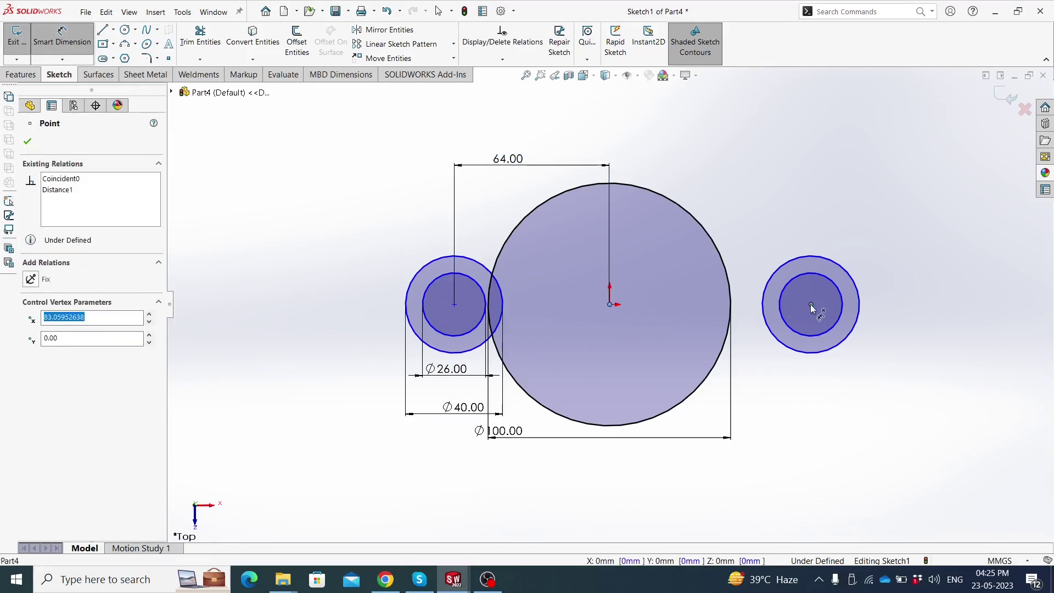
click(696, 174)
text(64)
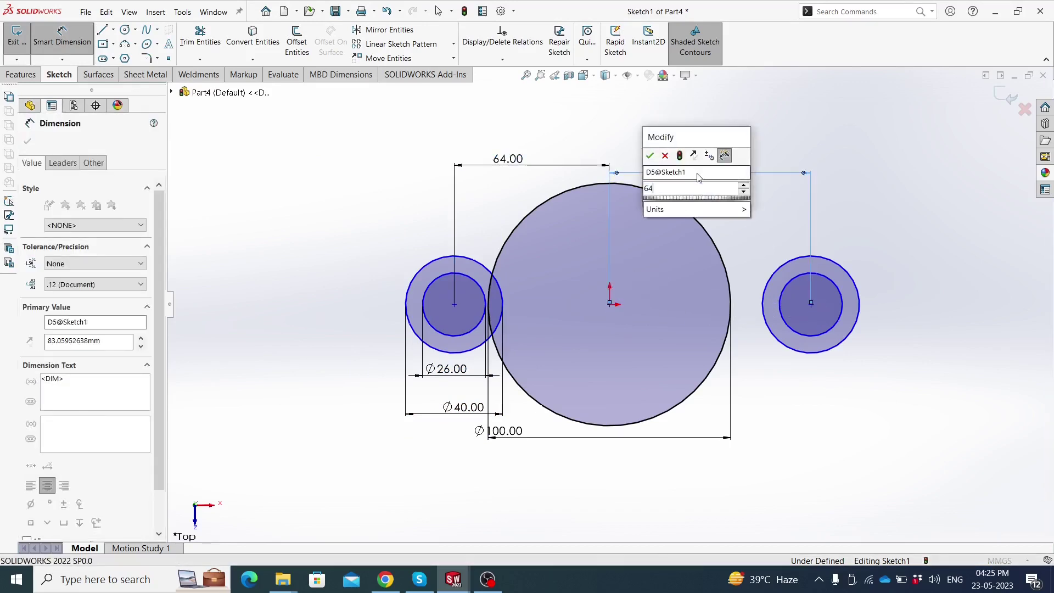
key(Return)
key(Escape)
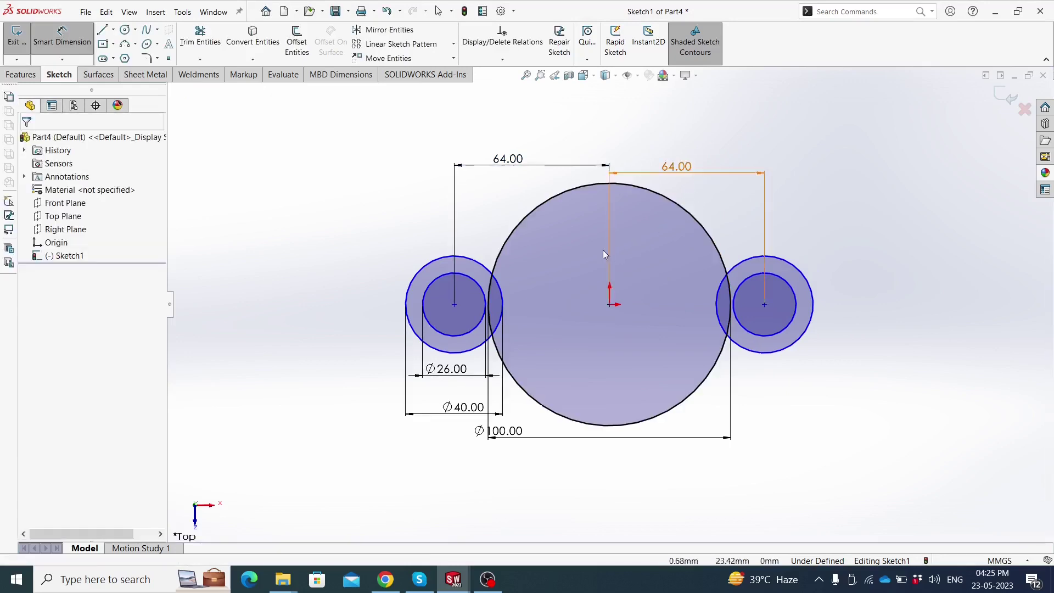
scroll(561, 277, down, 2)
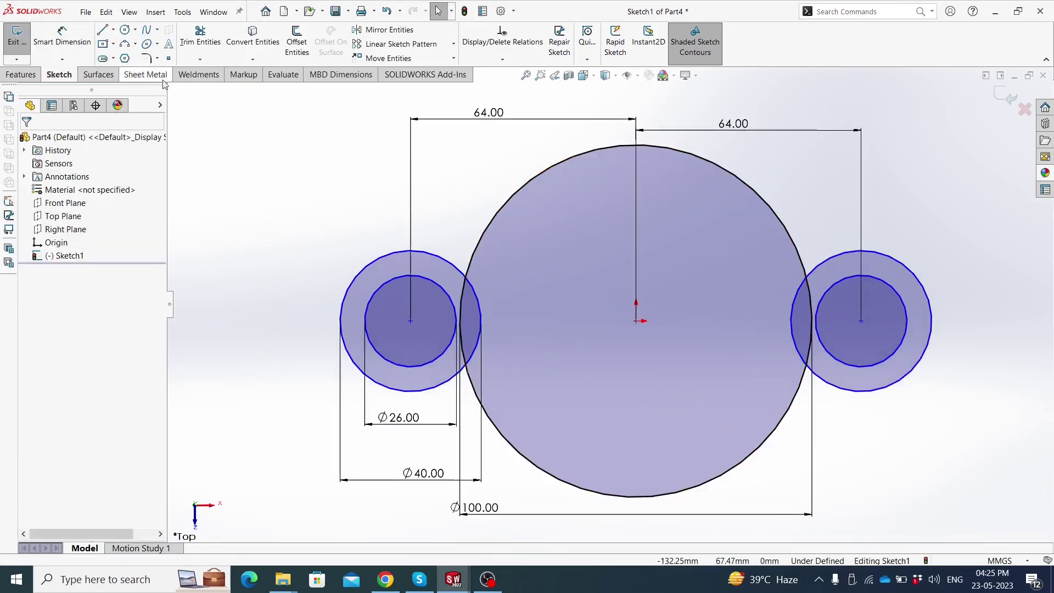
Trim the overlapping arcs between the side circles and the big circle into one outline
click(202, 41)
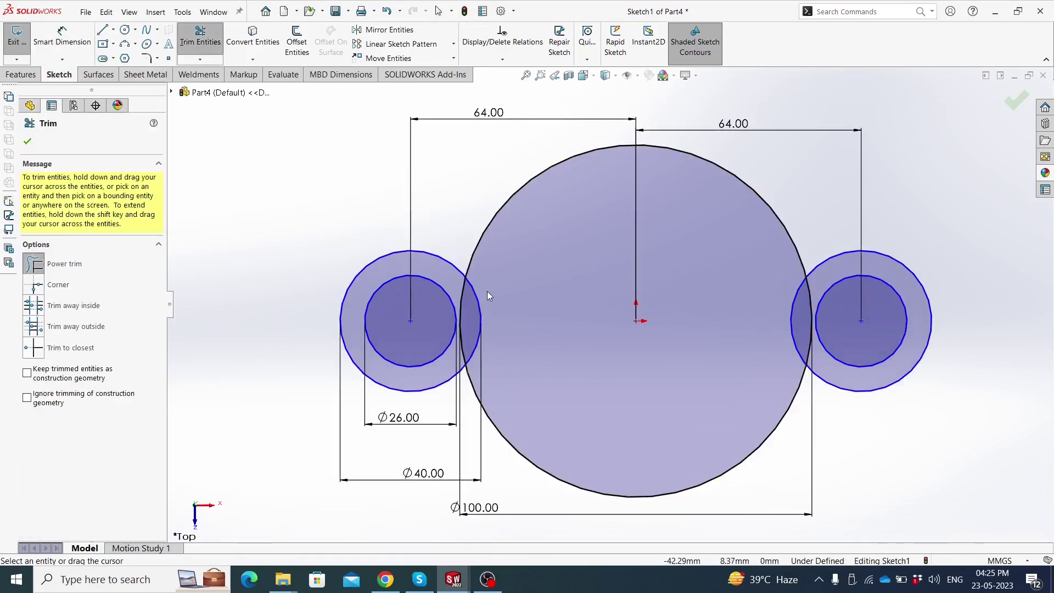
drag(486, 291, 486, 364)
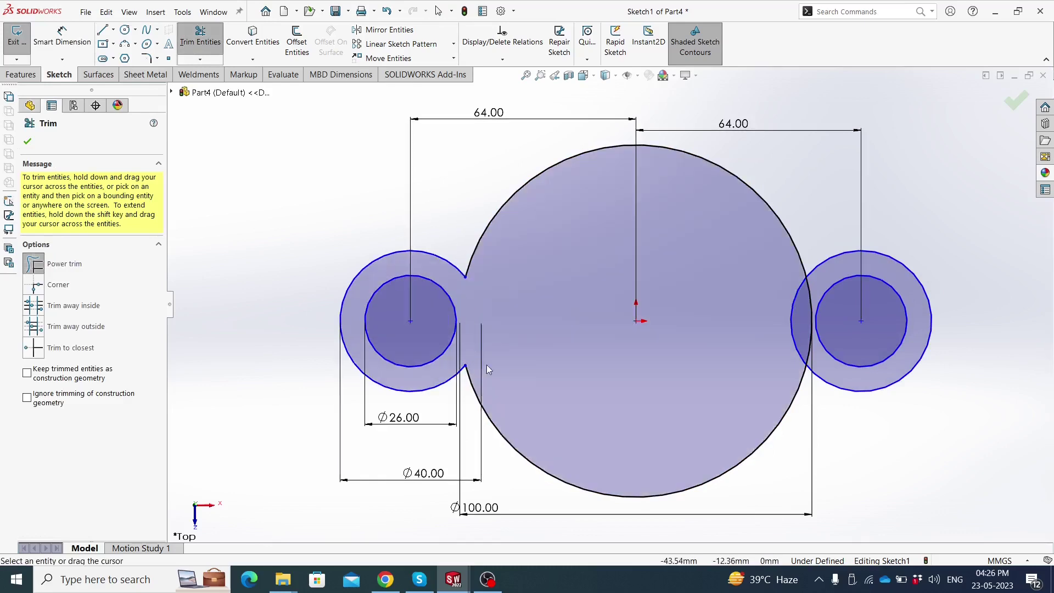
drag(780, 311, 814, 288)
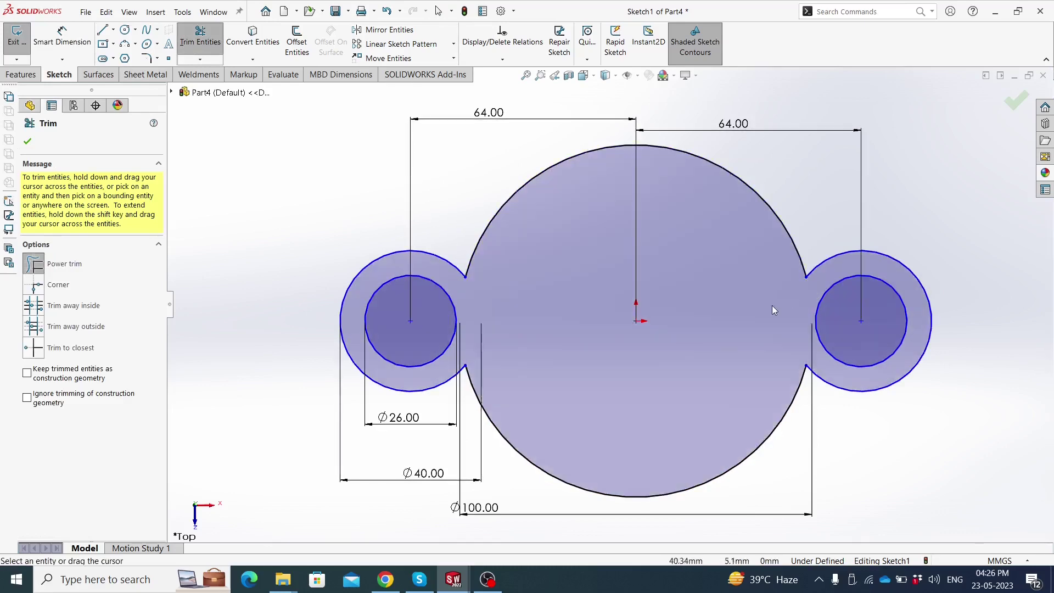
key(Escape)
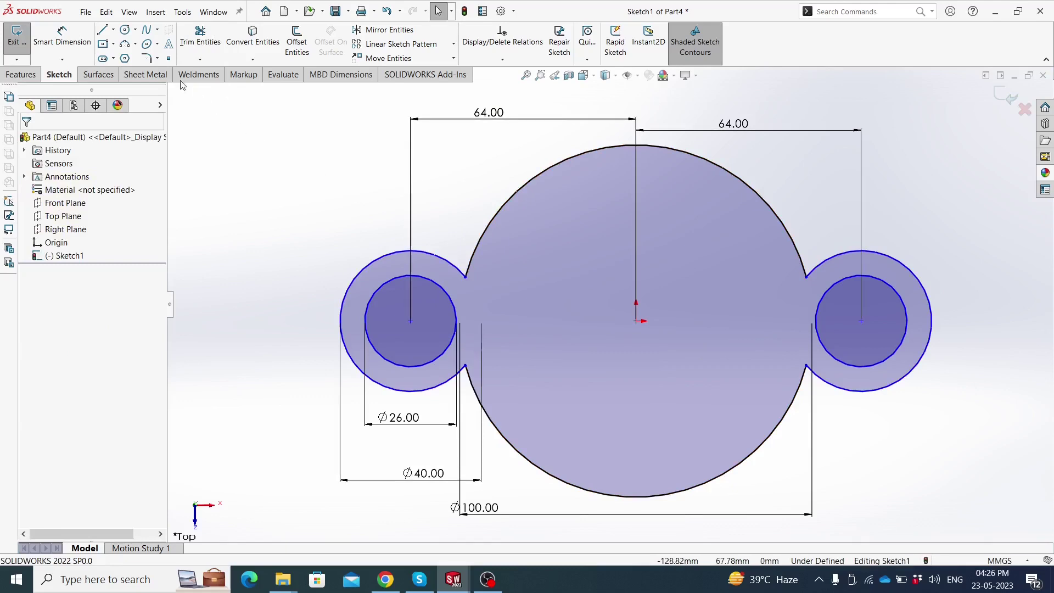
click(146, 59)
text(6)
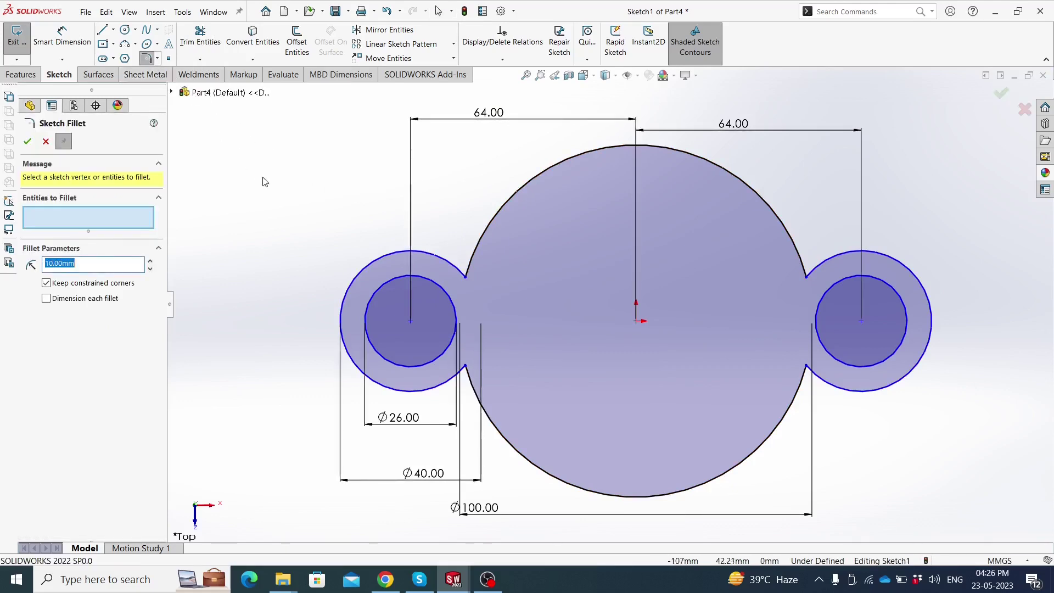
Round the four neck corners with 6 mm sketch fillets
click(464, 277)
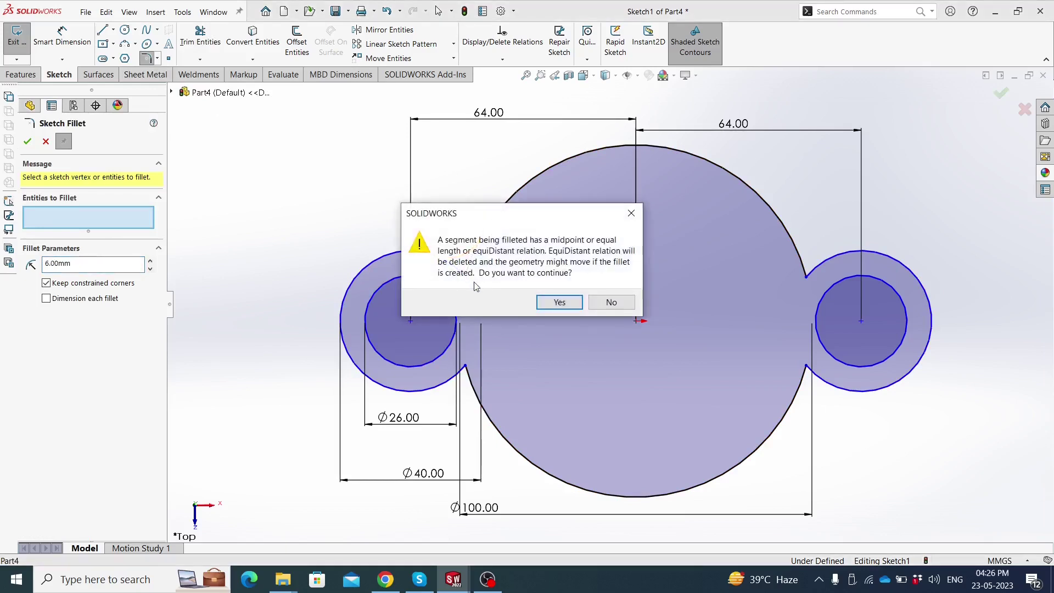
click(540, 301)
click(466, 366)
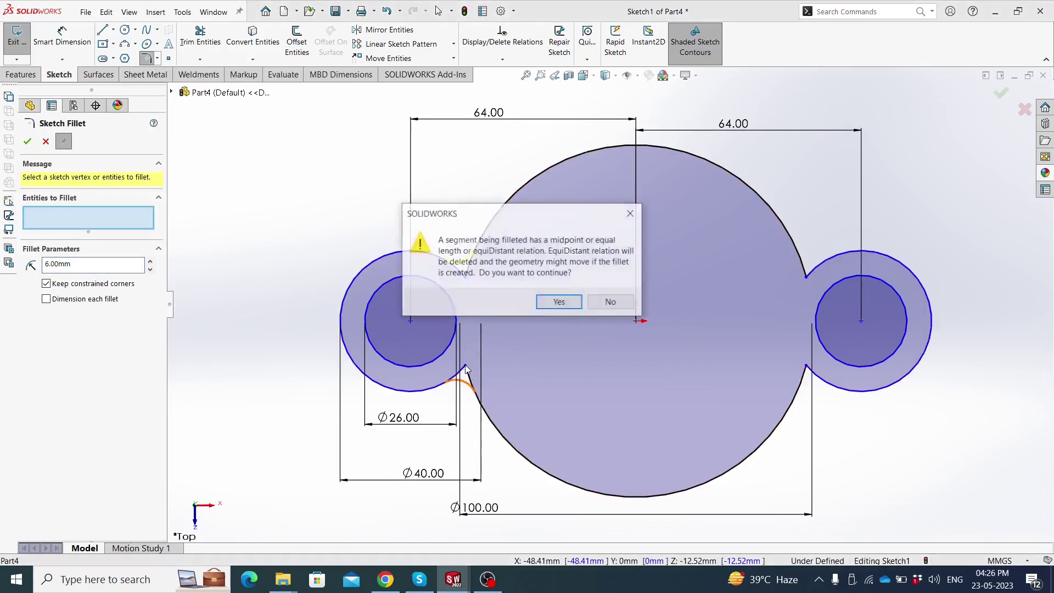
click(539, 302)
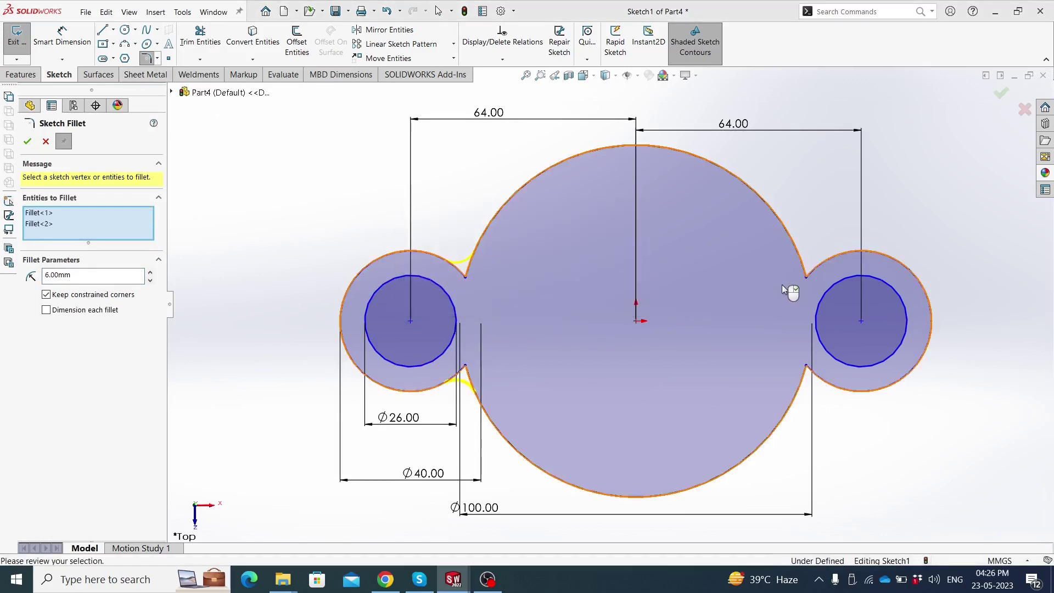
click(806, 278)
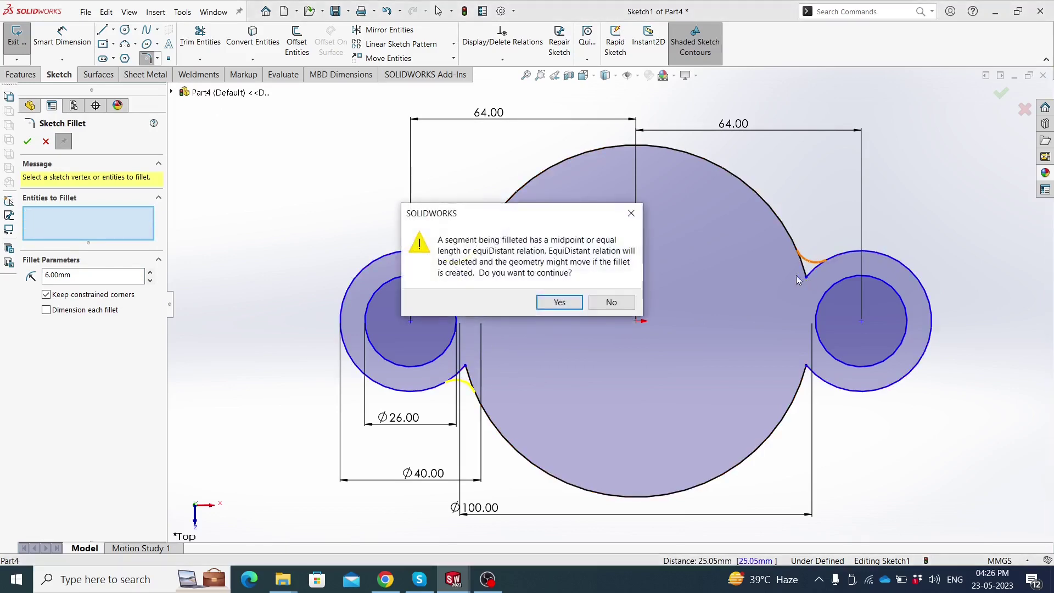
click(582, 302)
click(806, 367)
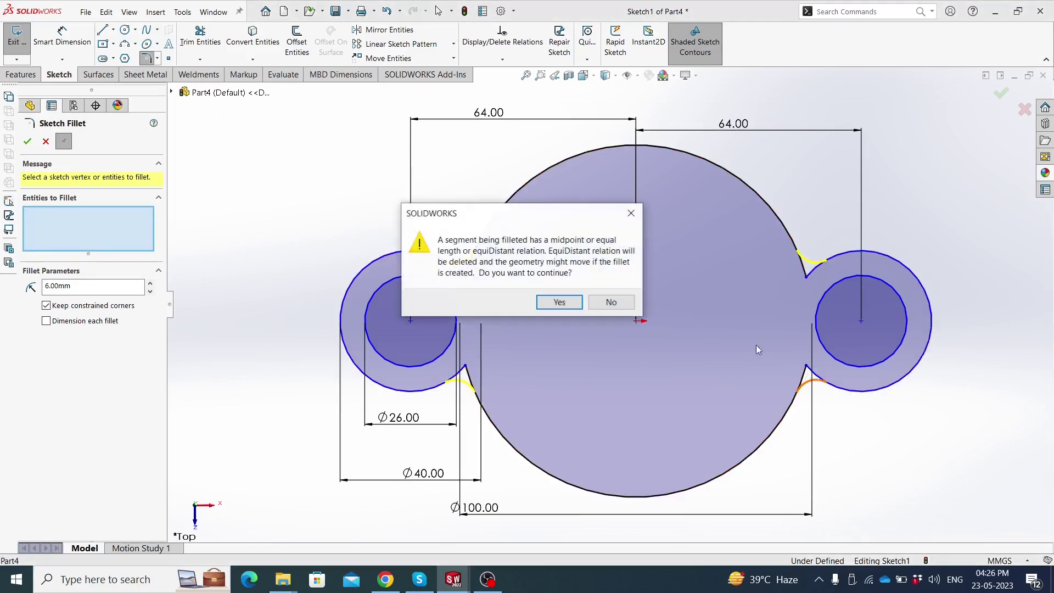
click(564, 303)
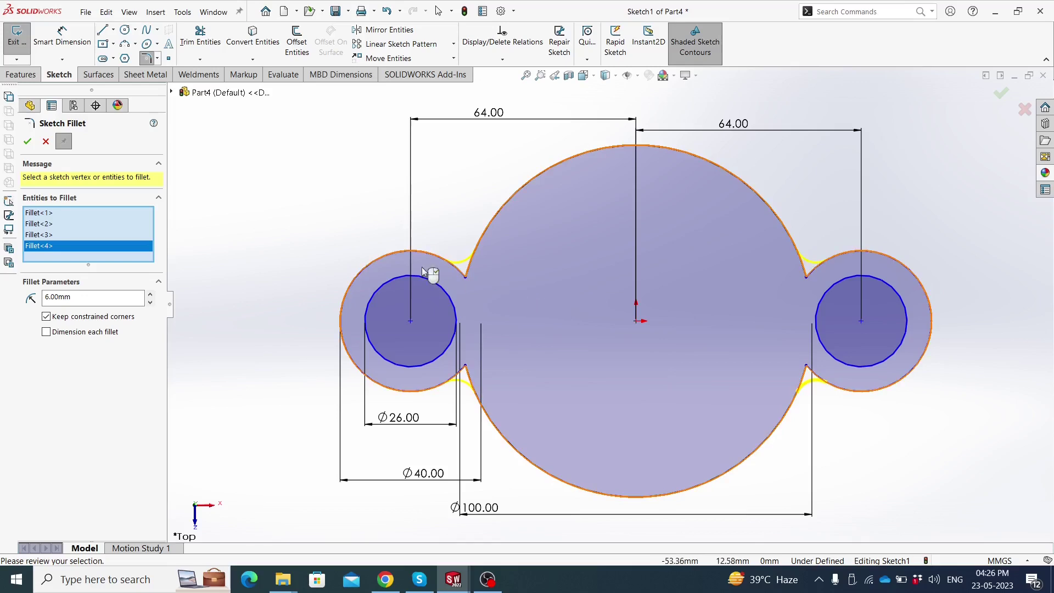
click(27, 141)
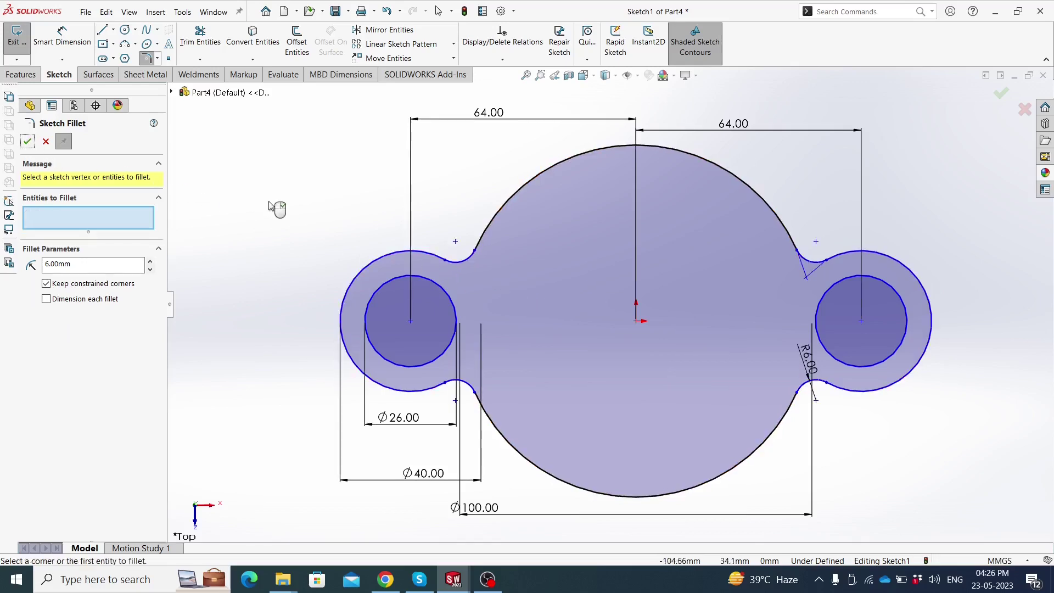
click(27, 142)
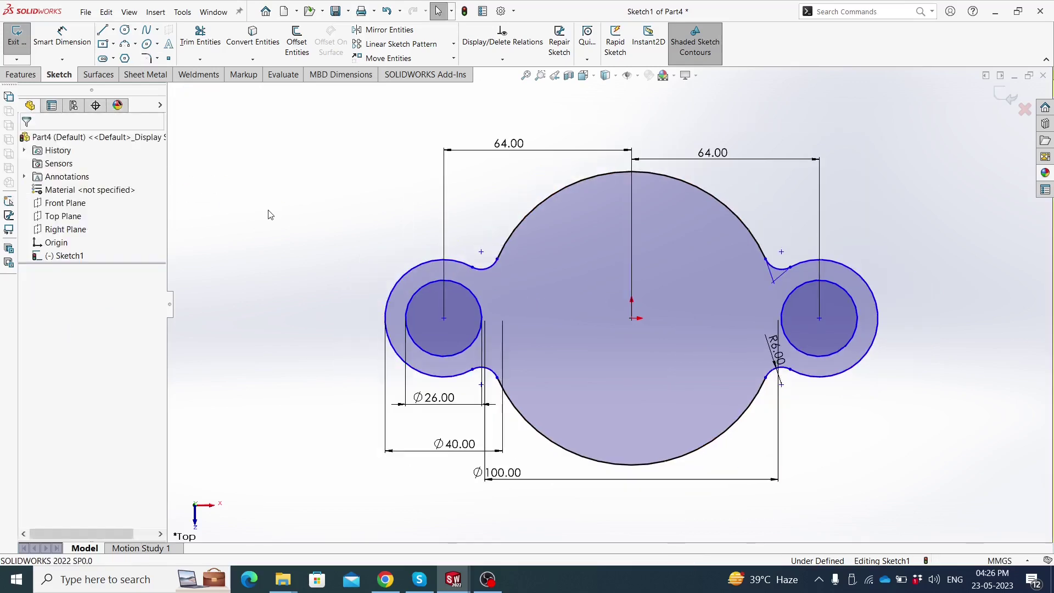
Add Horizontal relations between both side circle centres and the origin
click(444, 318)
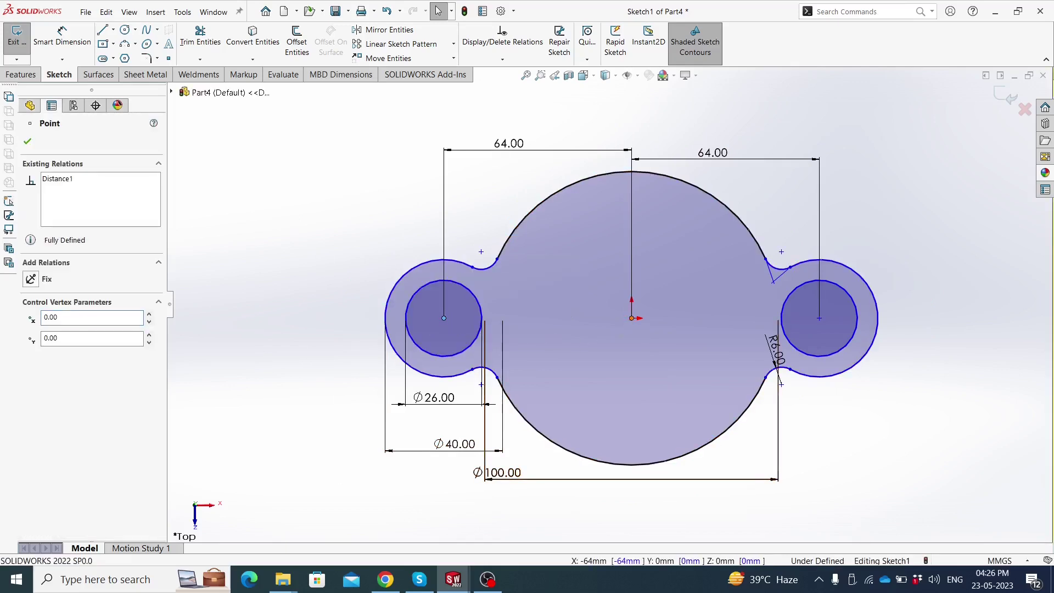
ctrl+click(629, 318)
click(674, 274)
click(430, 233)
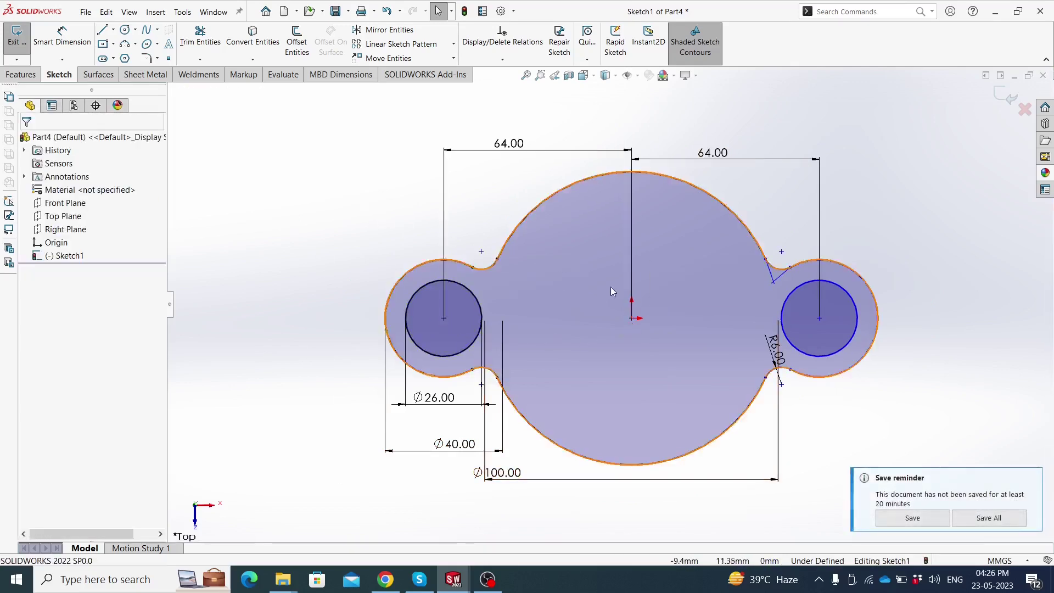
click(631, 319)
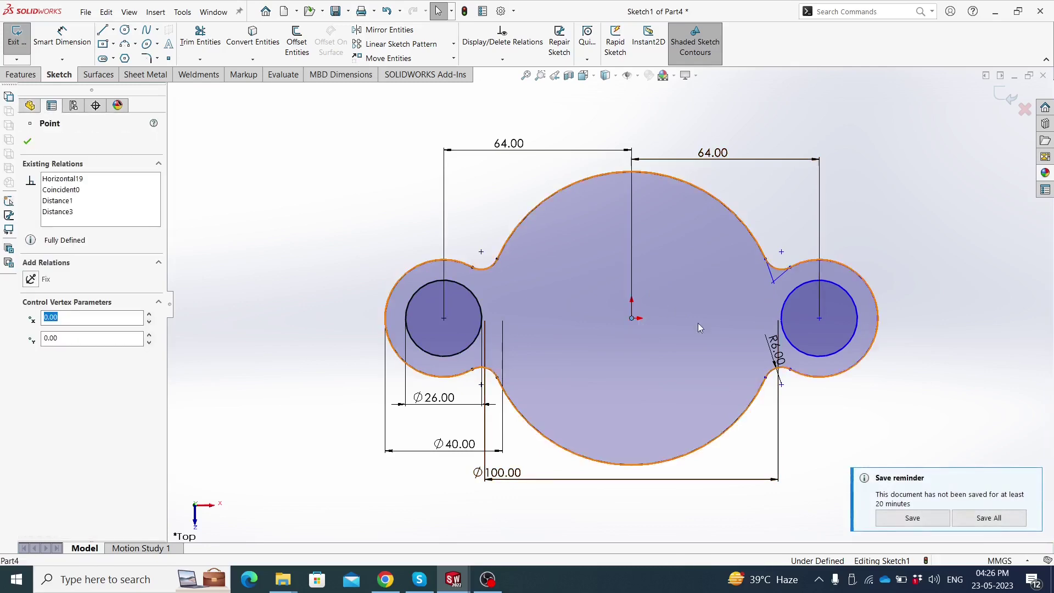
ctrl+click(819, 318)
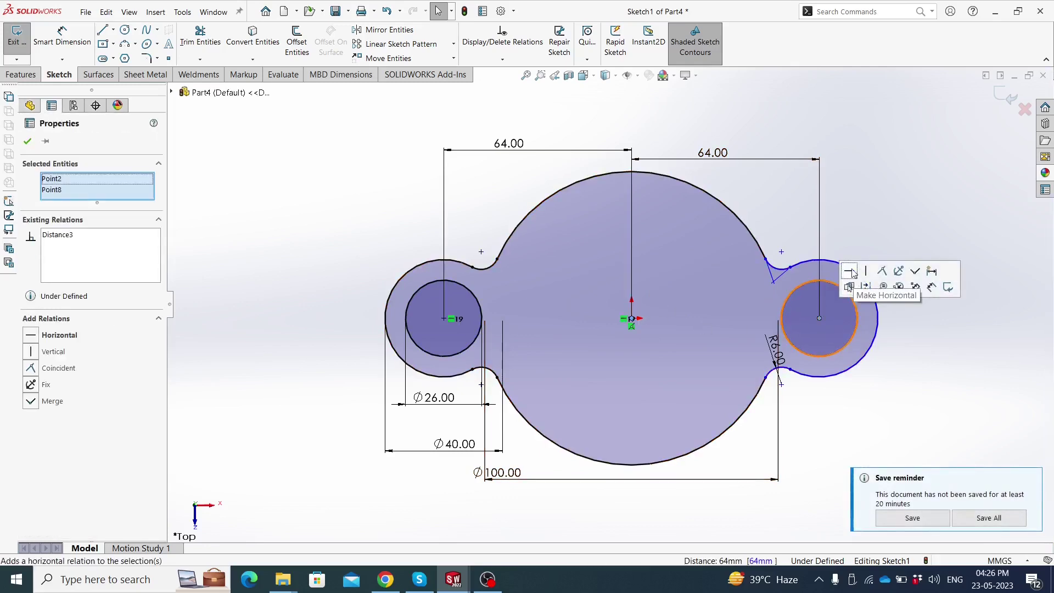
click(824, 215)
scroll(586, 274, up, 2)
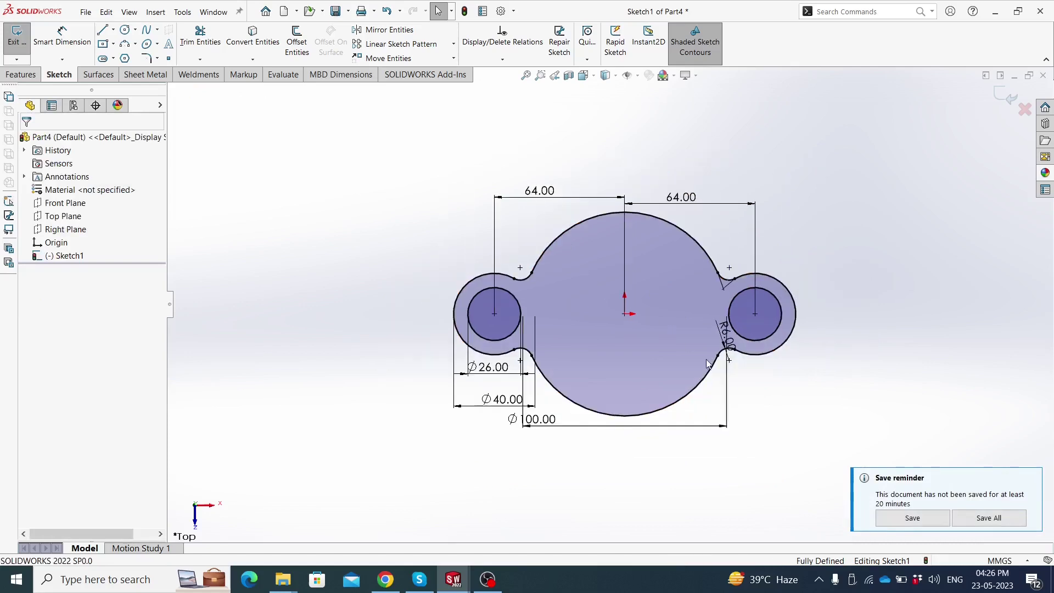
scroll(725, 372, down, 1)
Extrude Sketch1 to a 16 mm Blind depth as Boss-Extrude1
key(ctrl+b)
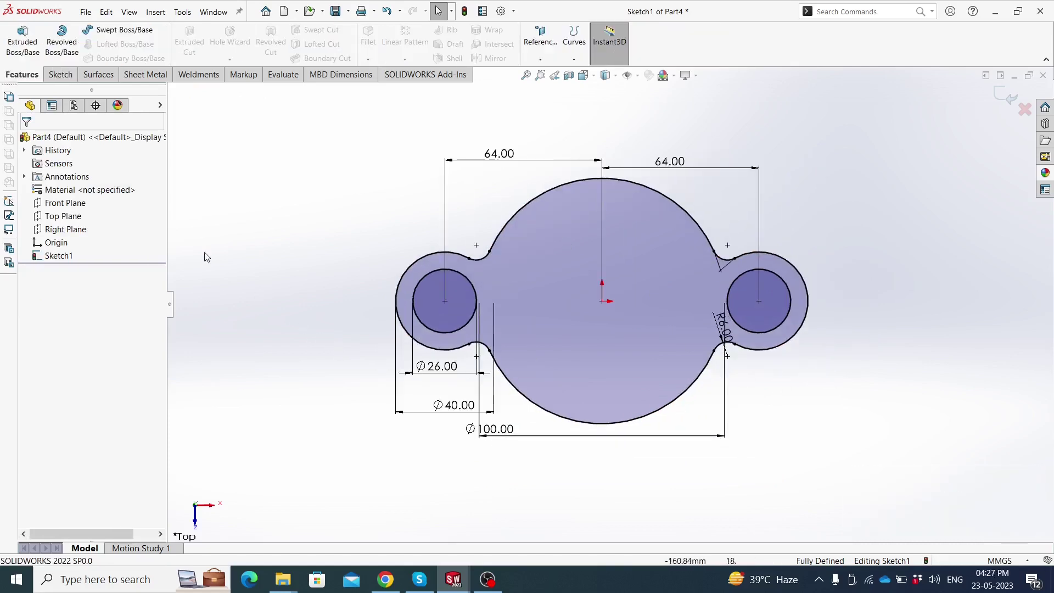
click(30, 54)
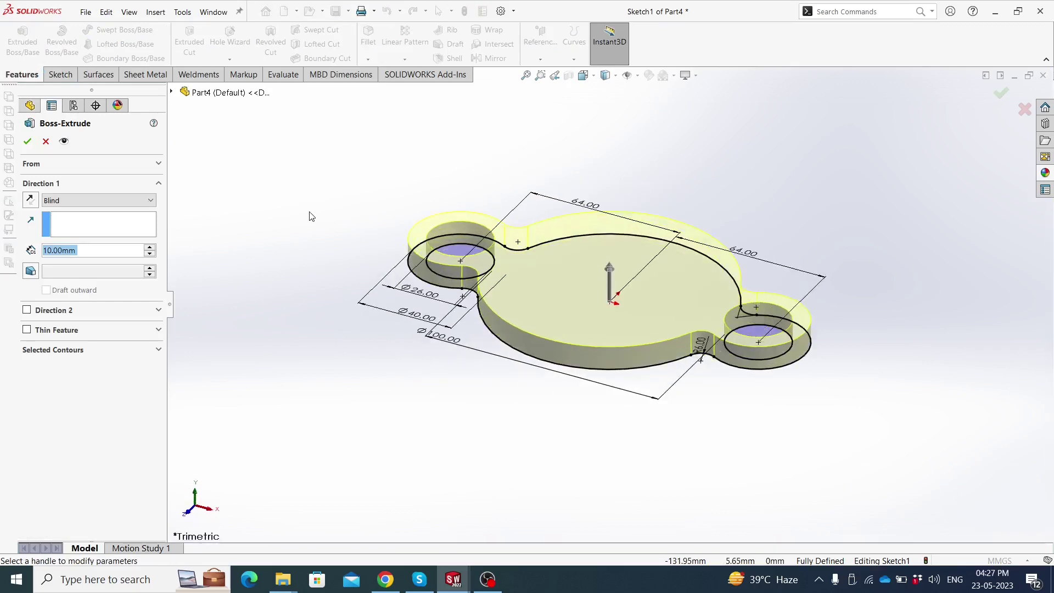
text(16)
key(Return)
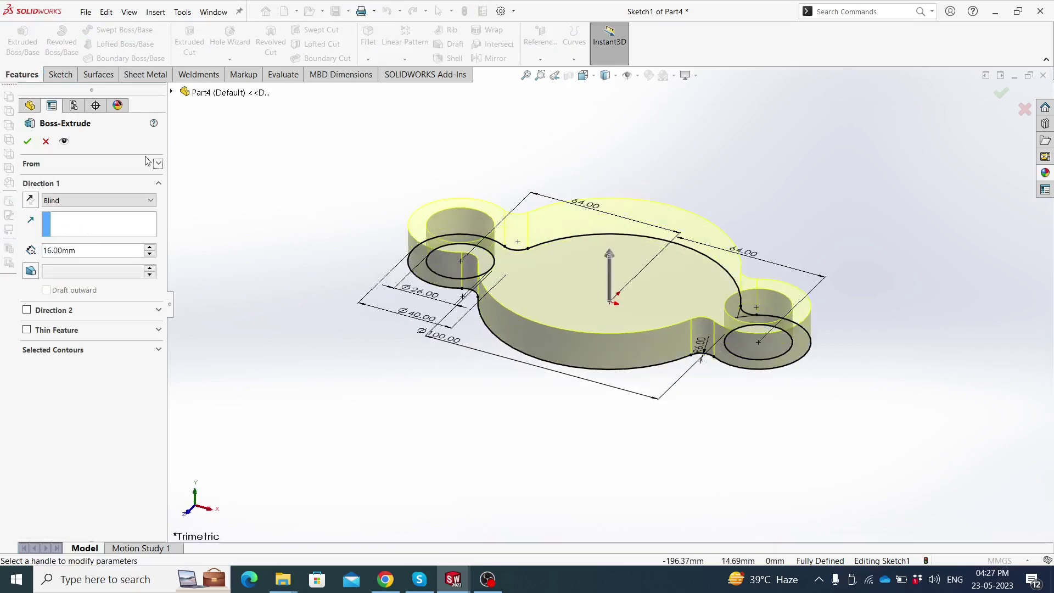
click(27, 141)
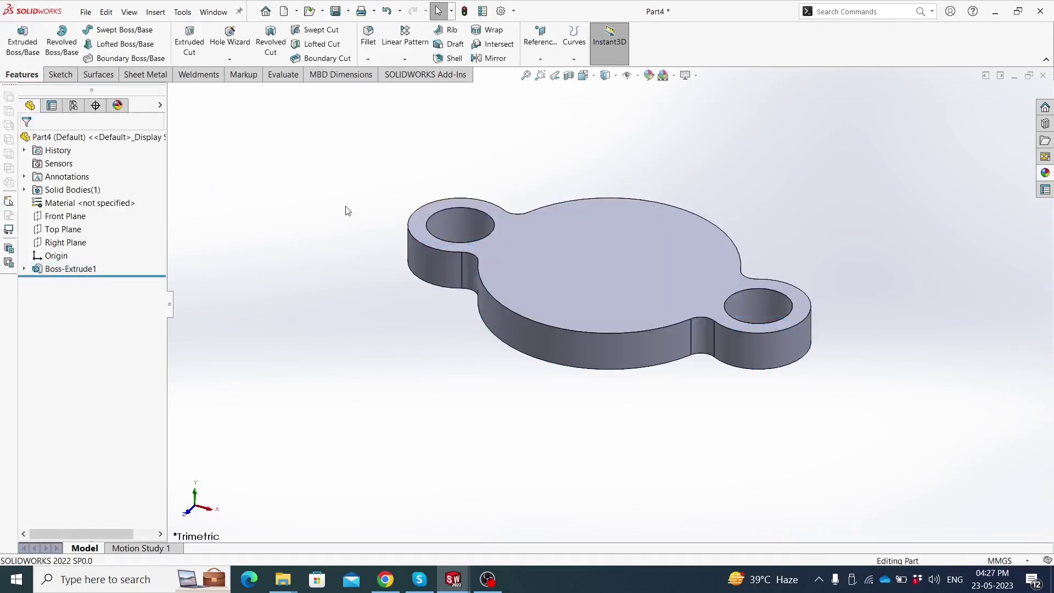
scroll(564, 227, down, 3)
Convert the two side hole edges into a new sketch on the plate's top face
click(562, 279)
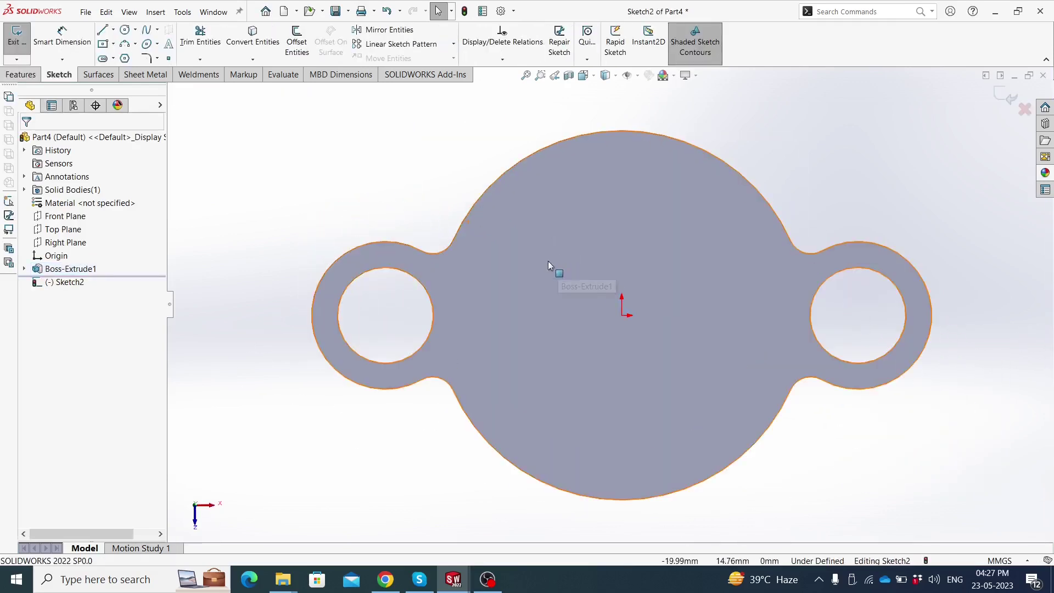
click(252, 38)
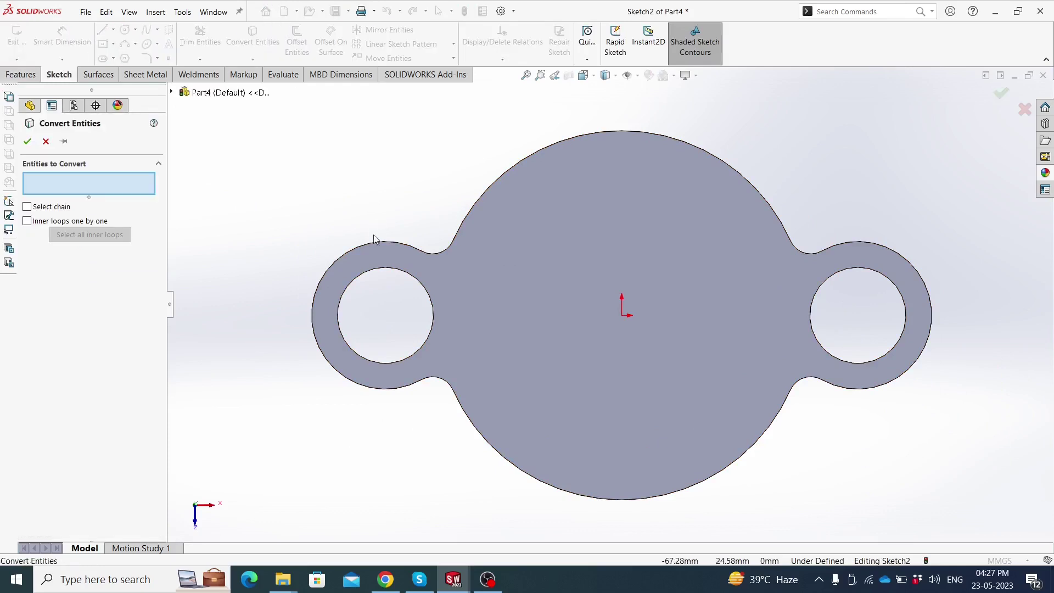
click(367, 271)
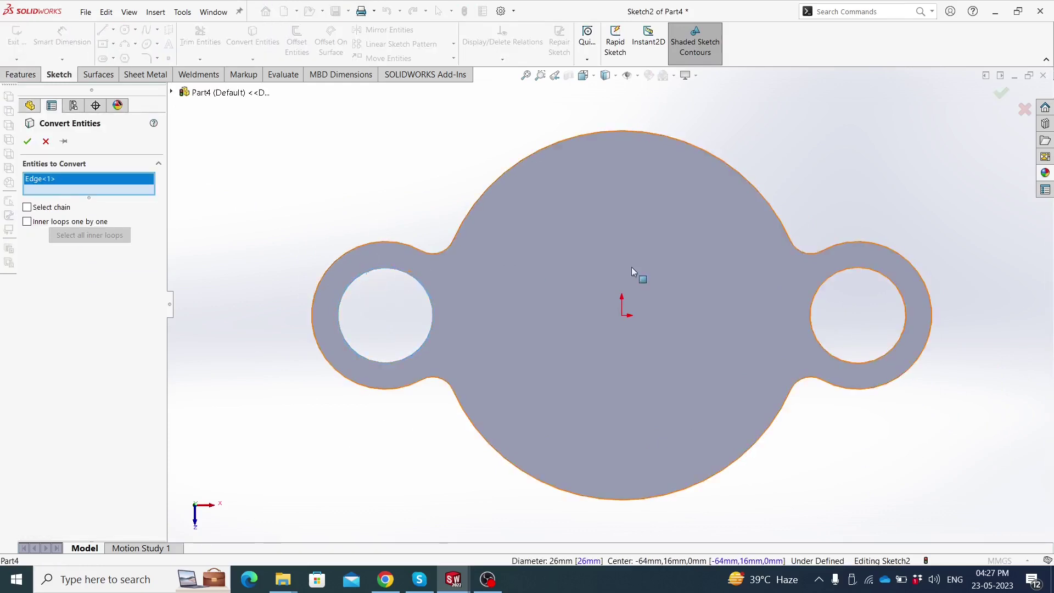
click(843, 273)
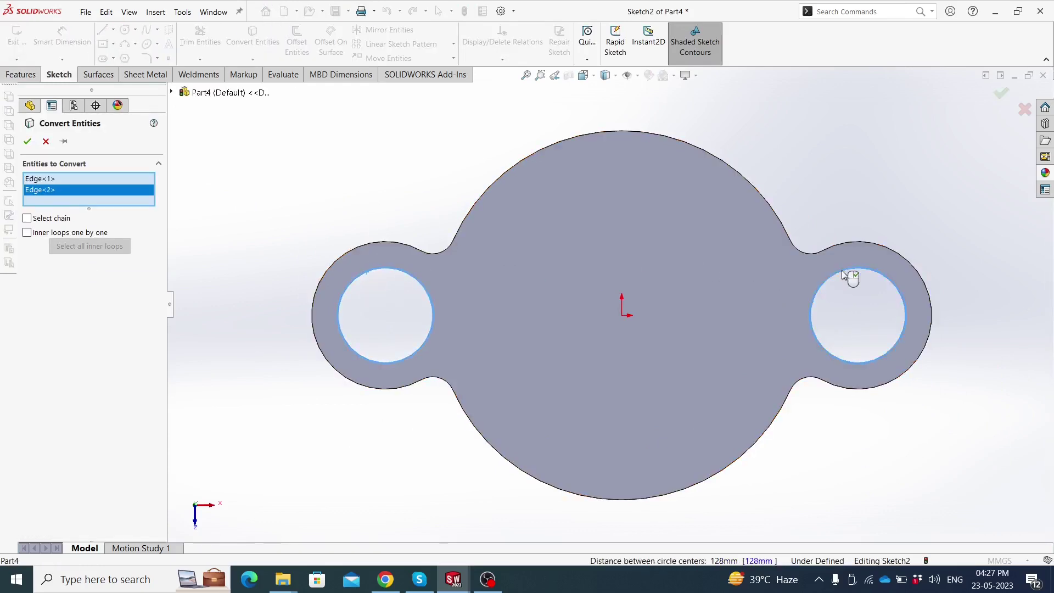
click(26, 142)
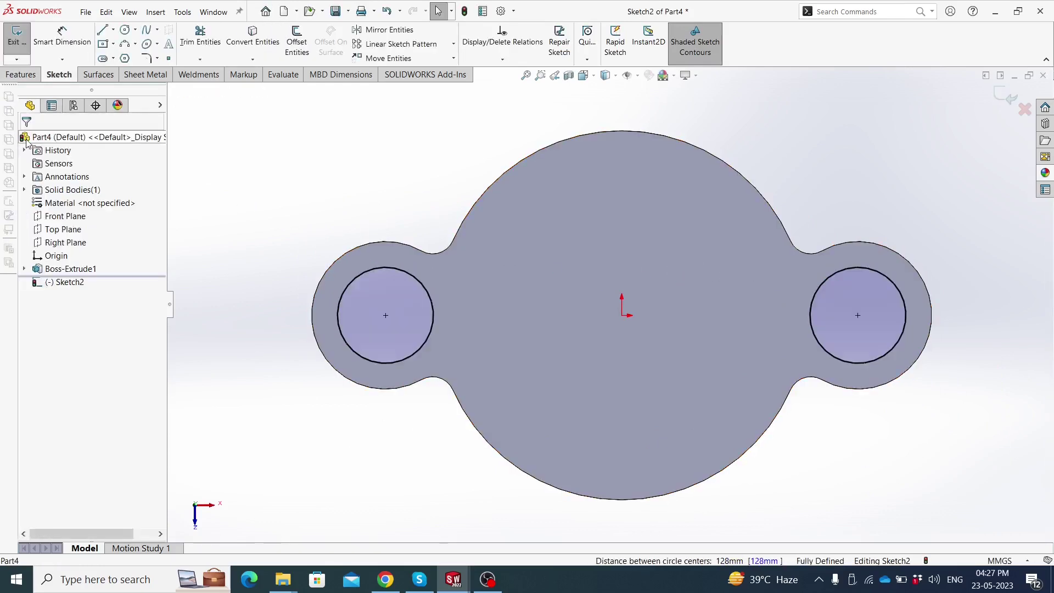
Draw a circle around each hole and make the two outer circles equal
click(125, 30)
drag(386, 315, 314, 368)
drag(857, 316, 861, 396)
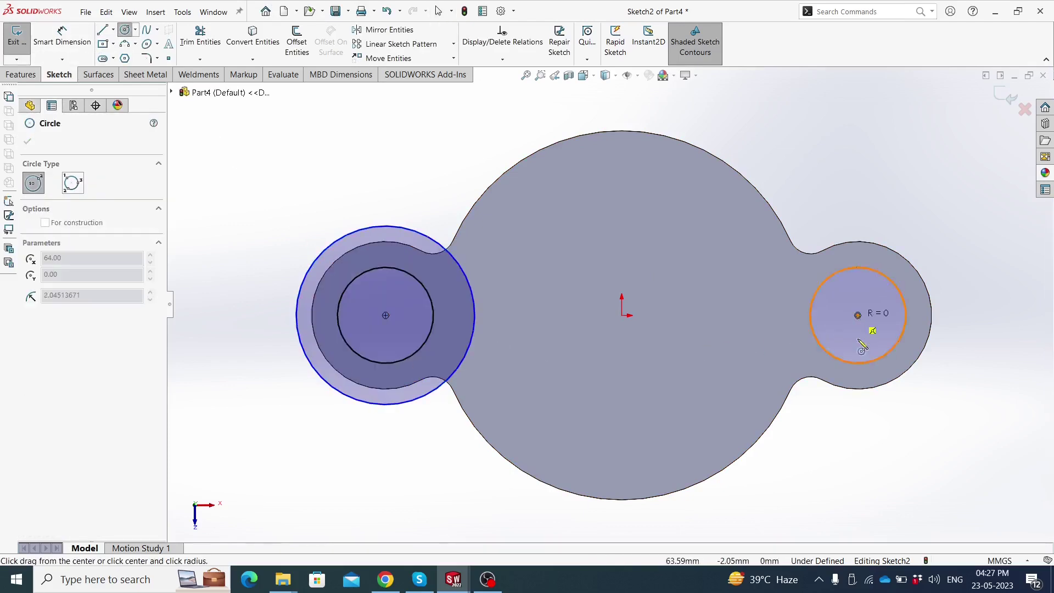
click(860, 392)
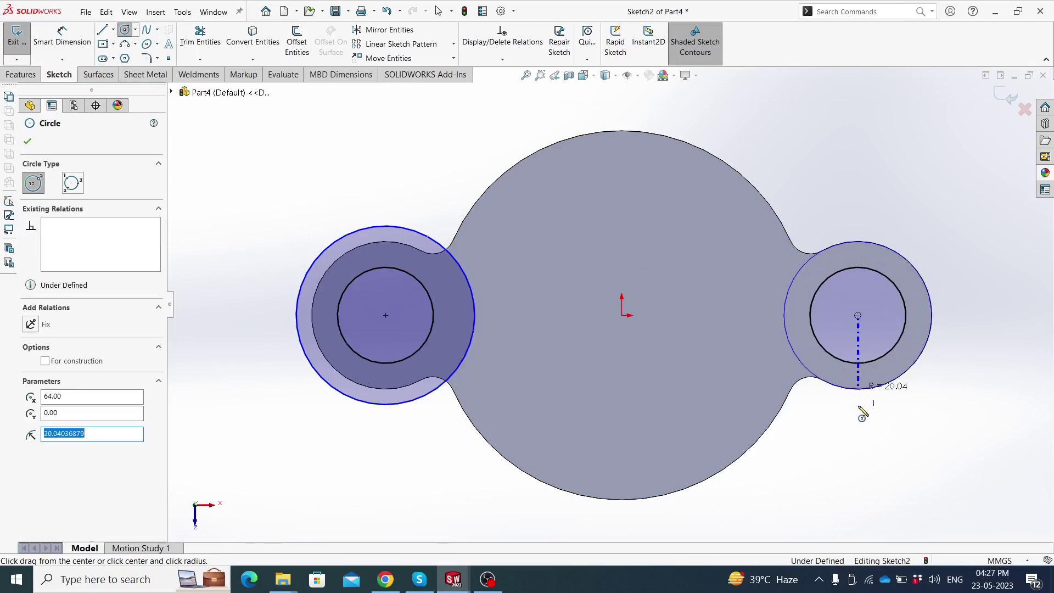
key(Escape)
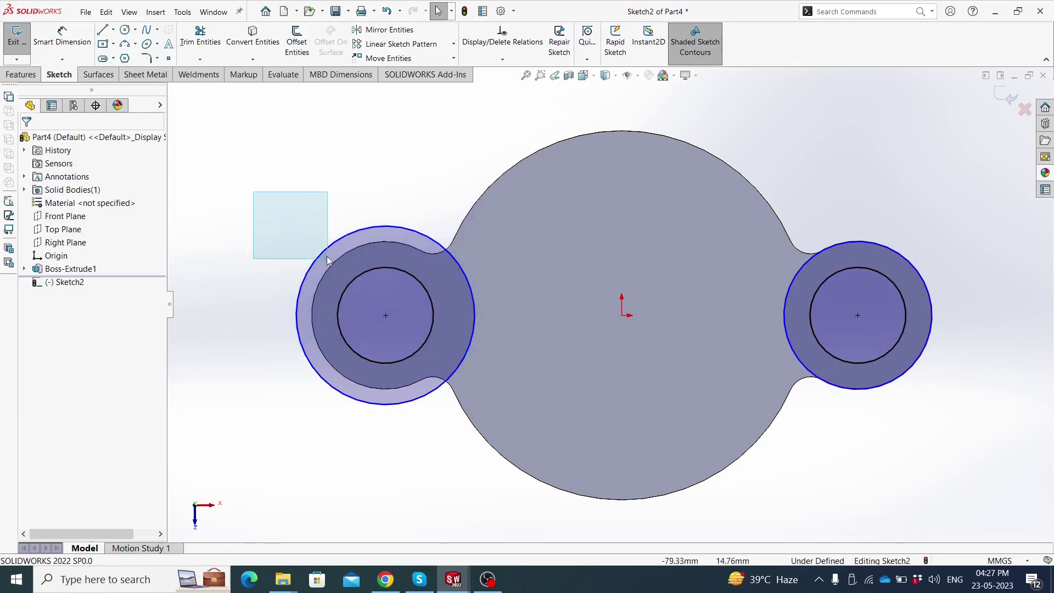
drag(510, 357, 330, 258)
click(361, 228)
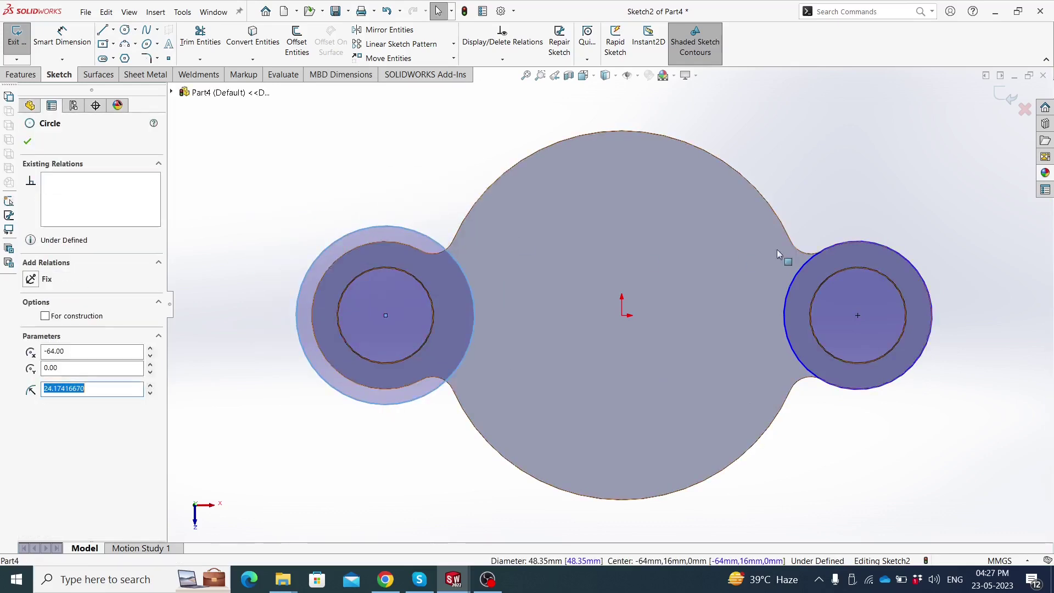
ctrl+click(865, 241)
click(945, 194)
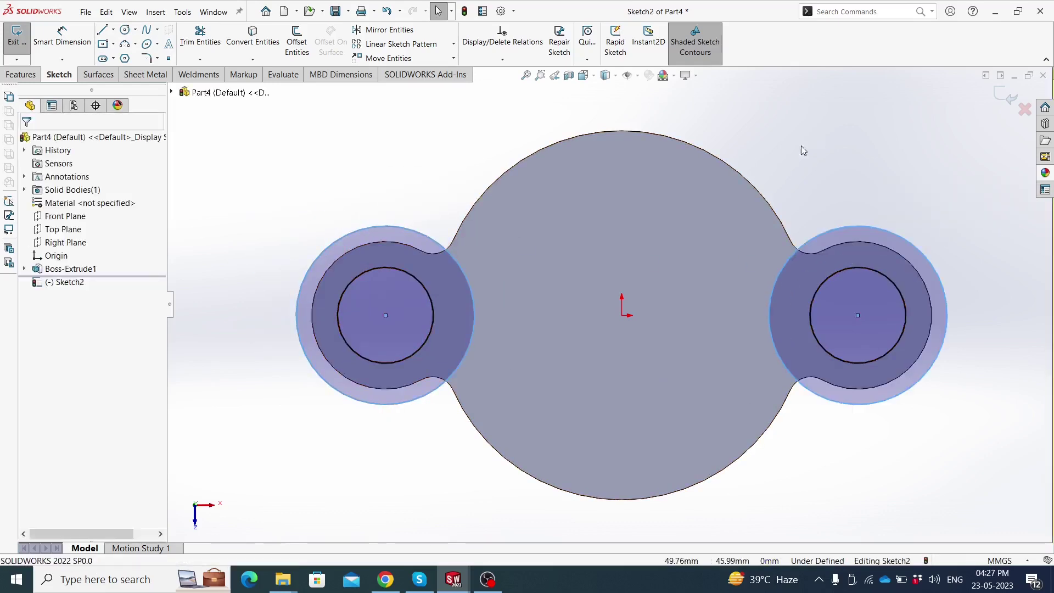
Dimension the outer circles to Ø40
click(66, 38)
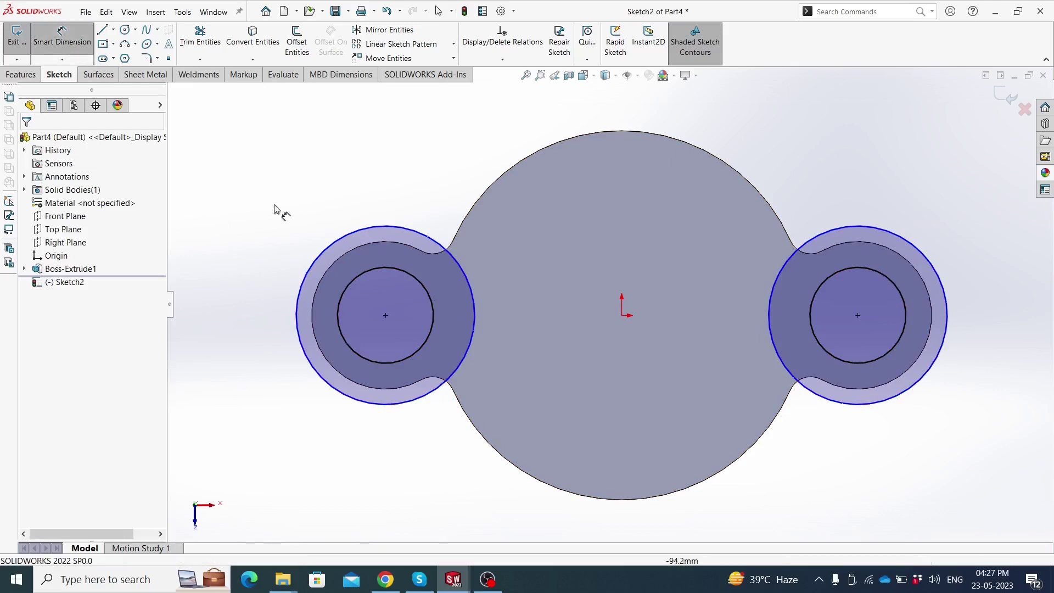
click(314, 261)
click(248, 221)
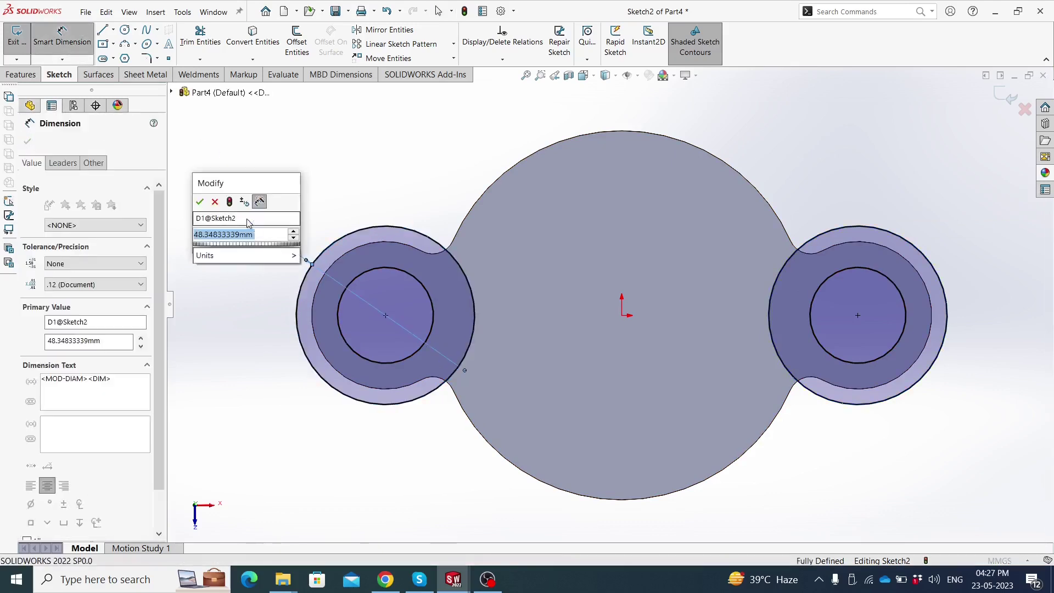
text(40)
key(Return)
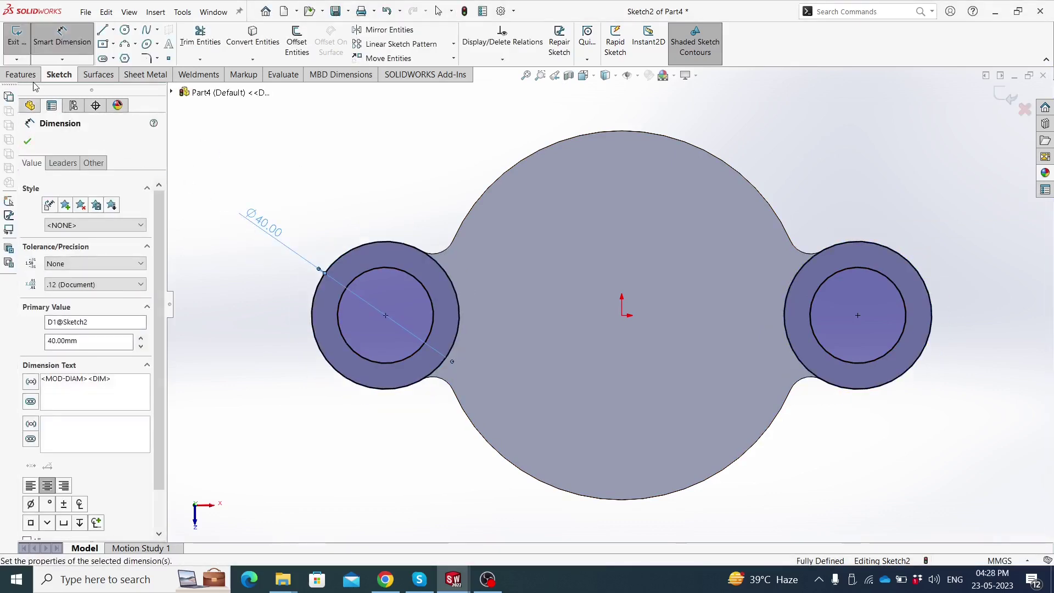
click(21, 74)
Extrude the Ø40 ring sketch to a depth of =30 as Boss-Extrude2
click(23, 41)
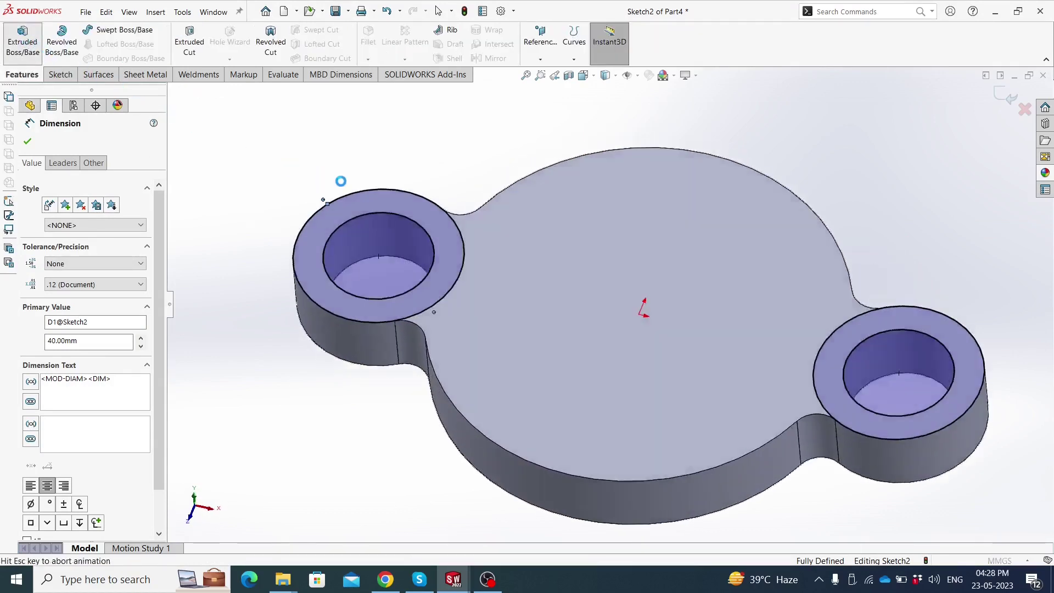
scroll(572, 202, down, 2)
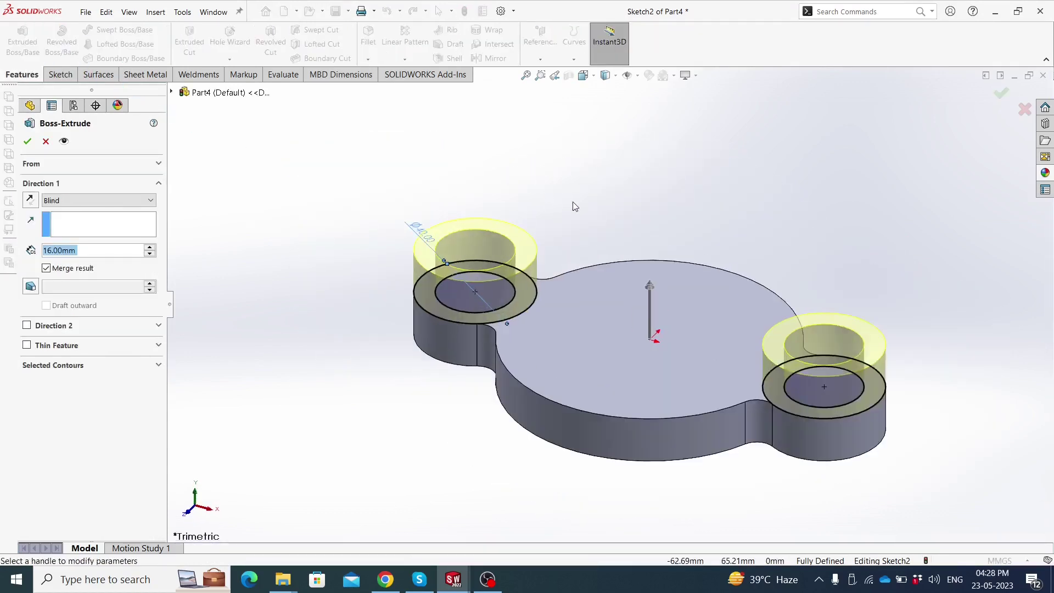
scroll(572, 202, down, 1)
text(=)
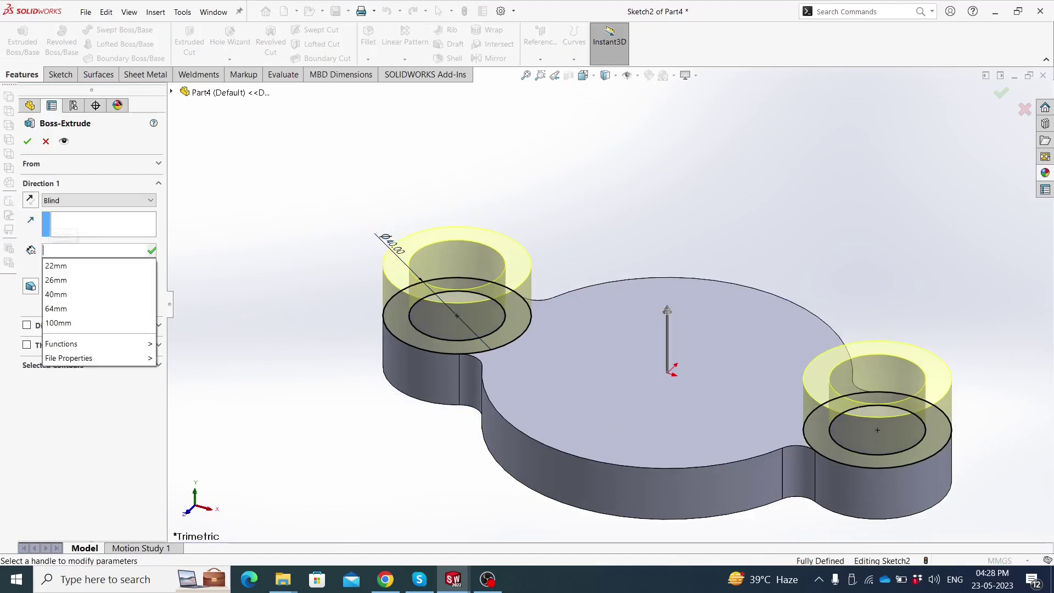
text(30)
key(Return)
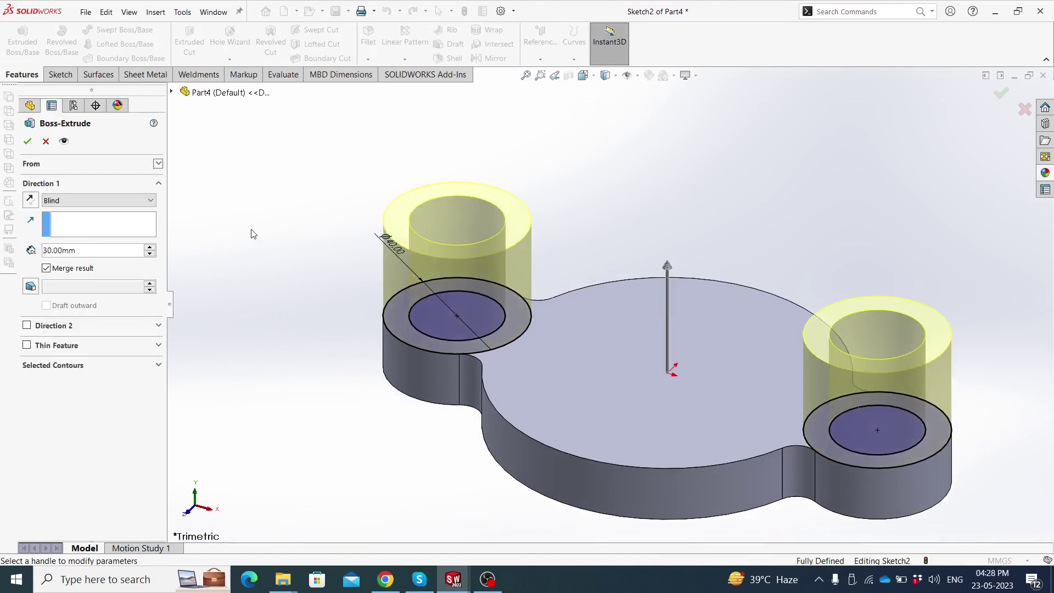
click(27, 141)
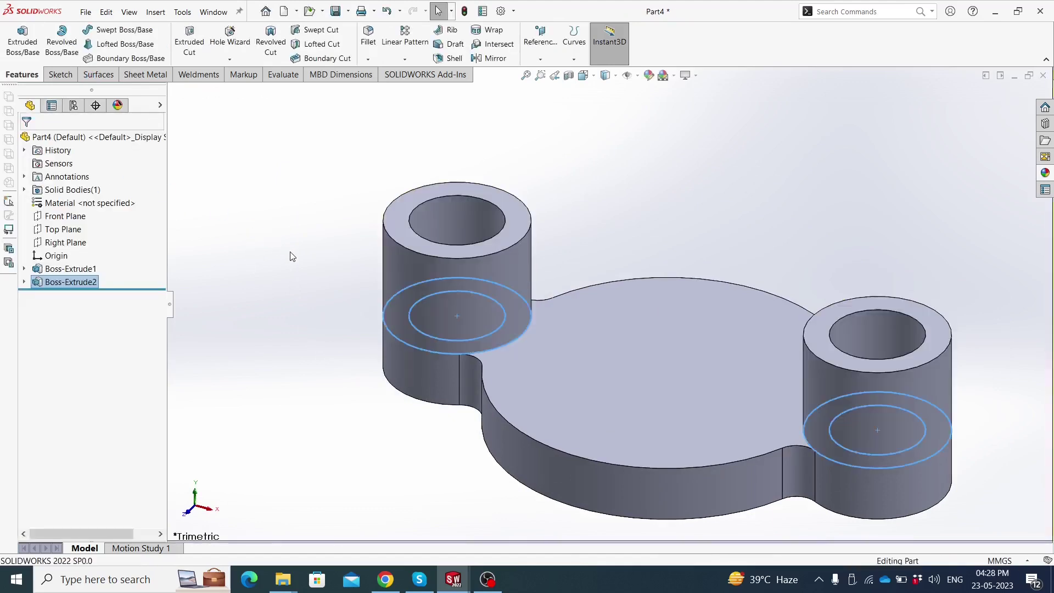
Orbit to the plate's other face and sketch a circle left of the origin
mouse_move(309, 277)
middle_down()
mouse_move(349, 264)
mouse_move(346, 327)
middle_up()
mouse_move(423, 376)
middle_down()
mouse_move(357, 362)
mouse_move(289, 294)
mouse_move(470, 374)
mouse_move(459, 341)
mouse_move(559, 329)
middle_up()
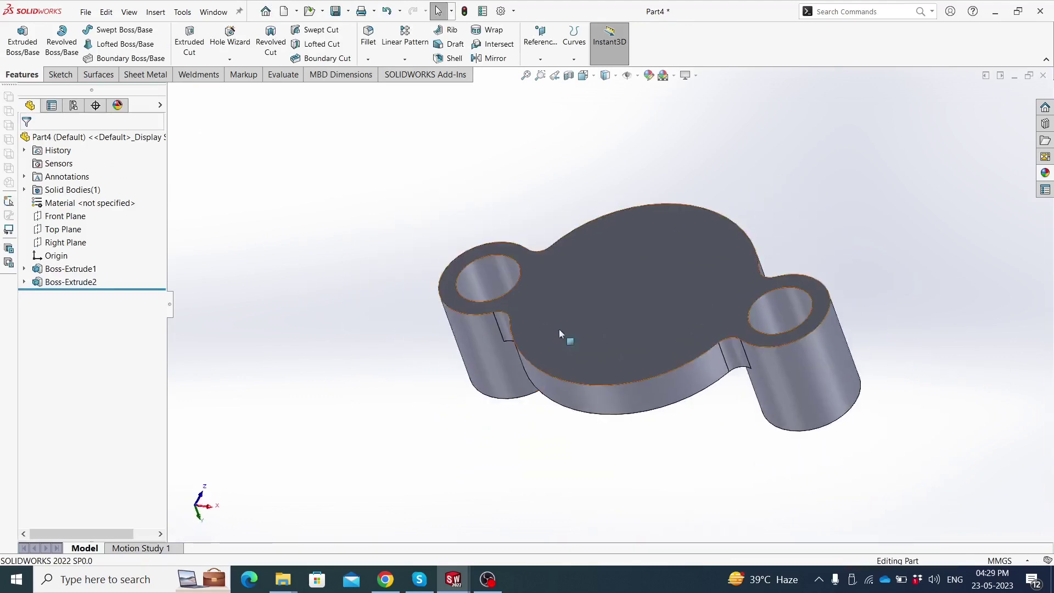
click(571, 297)
click(610, 270)
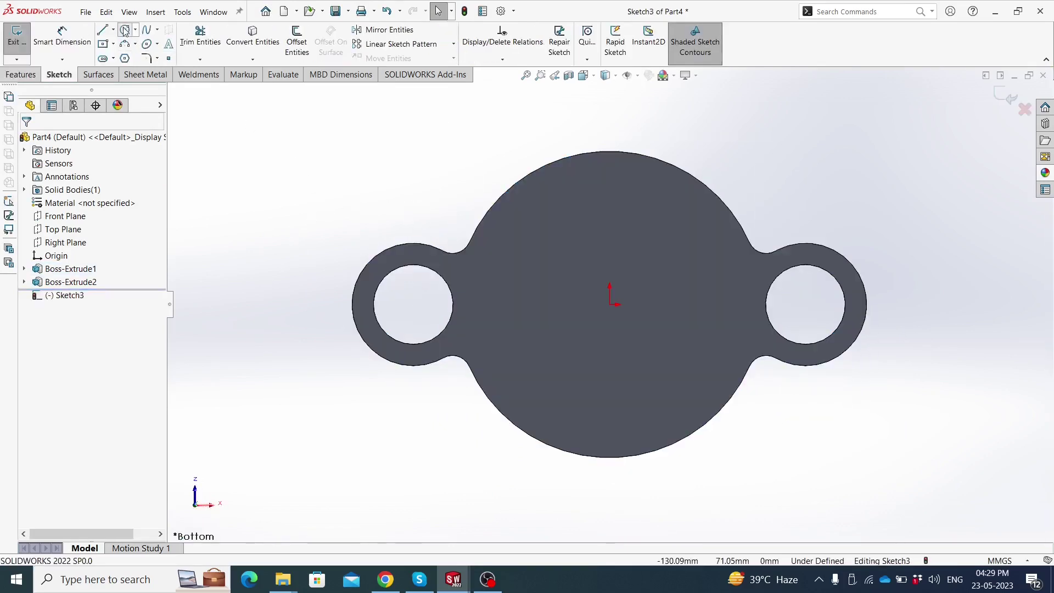
click(125, 31)
drag(511, 304, 511, 353)
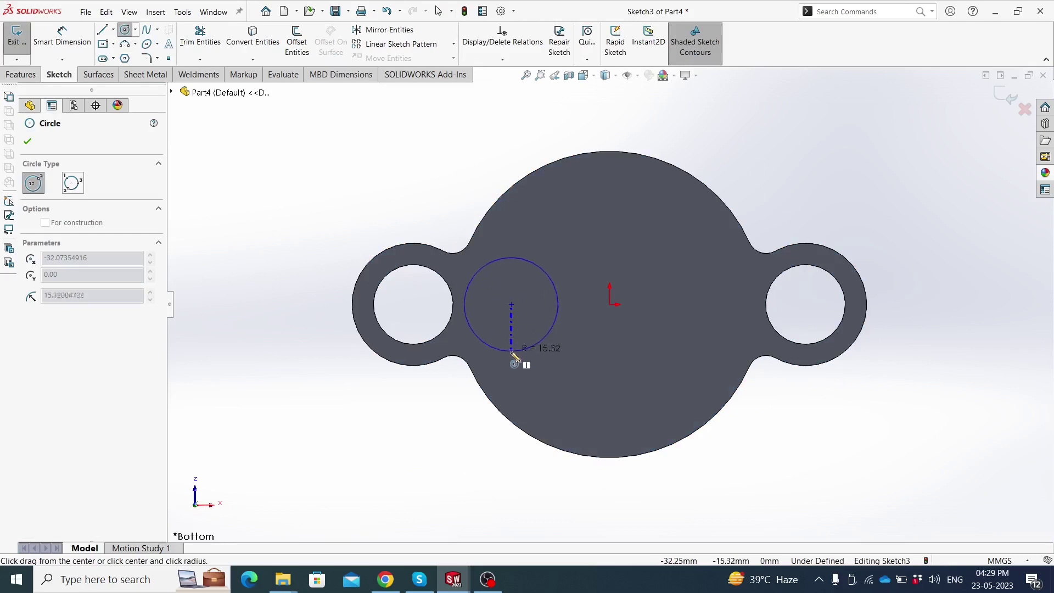
key(Escape)
Dimension the circle to Ø40 with its centre 22 mm from the origin
click(62, 36)
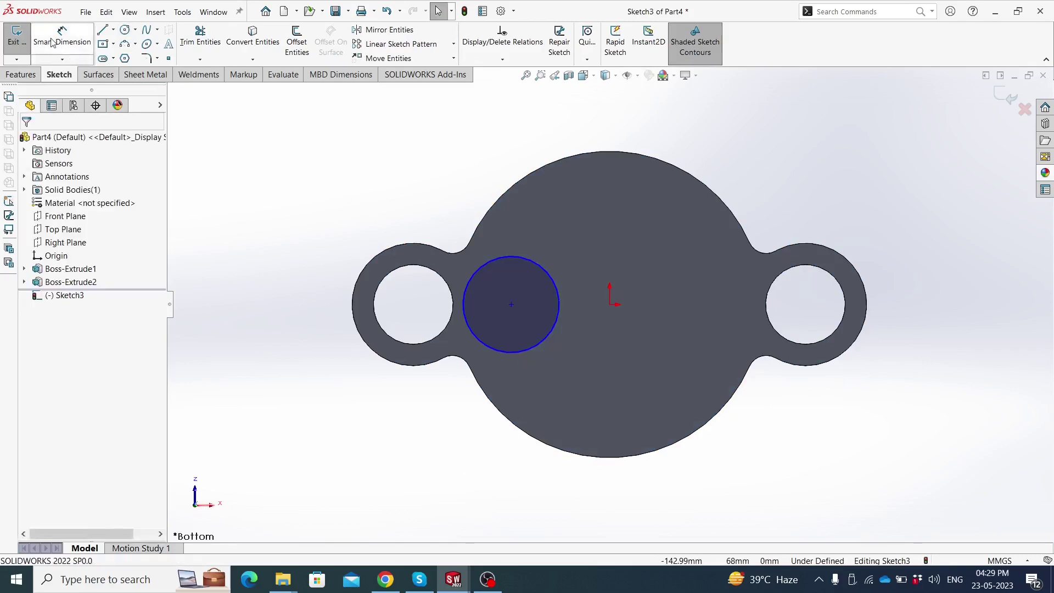
click(480, 333)
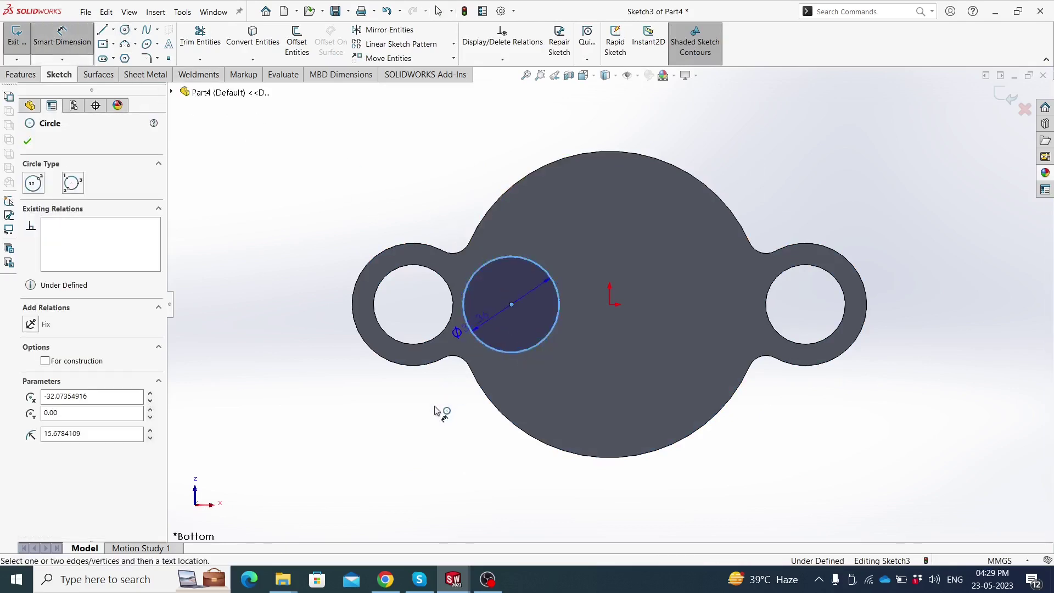
click(433, 412)
text(40)
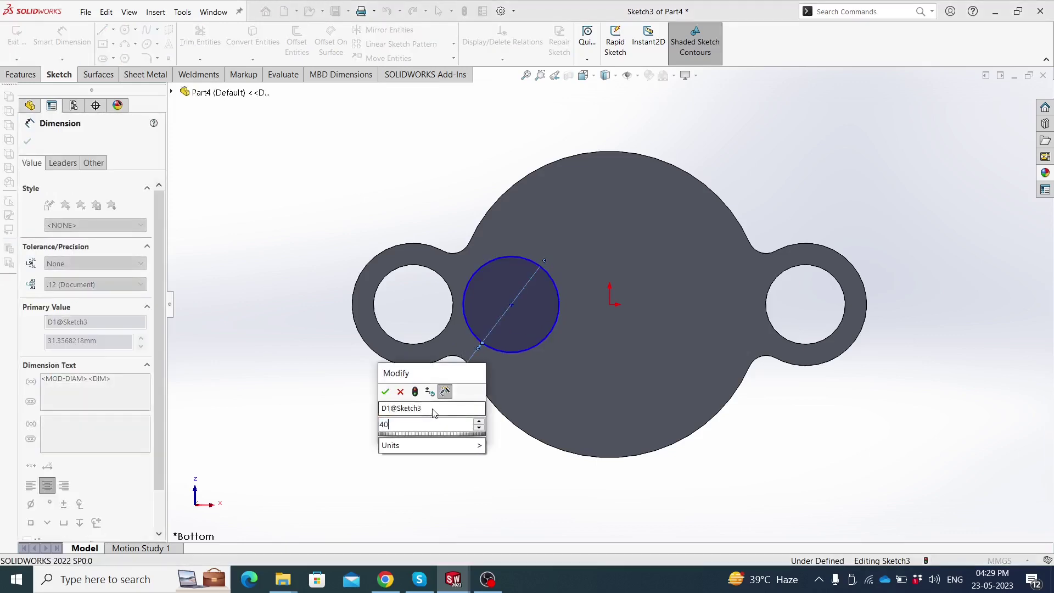
key(Return)
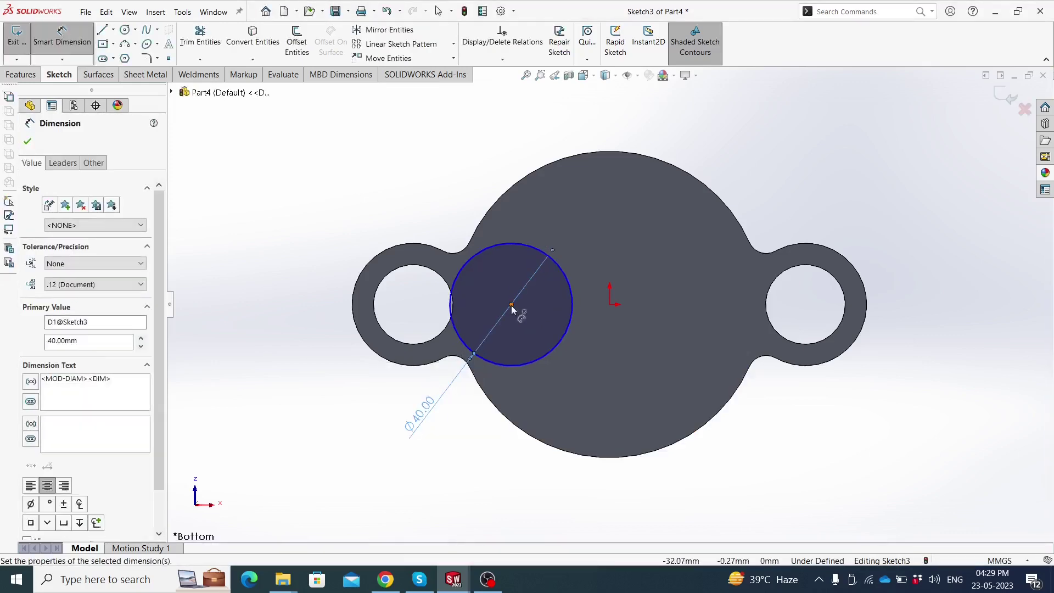
click(511, 305)
click(609, 305)
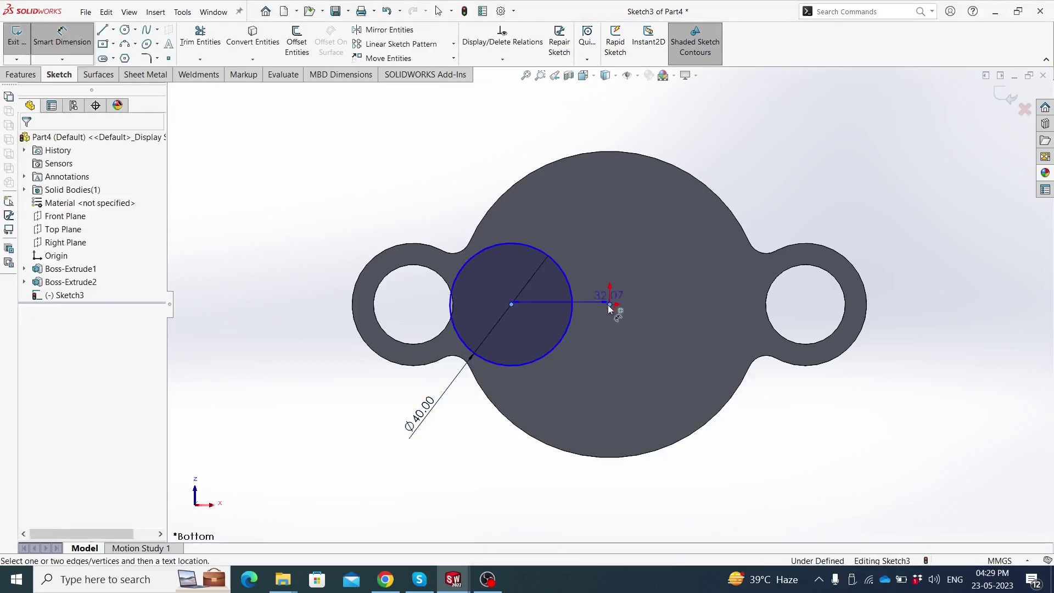
click(560, 489)
text(22)
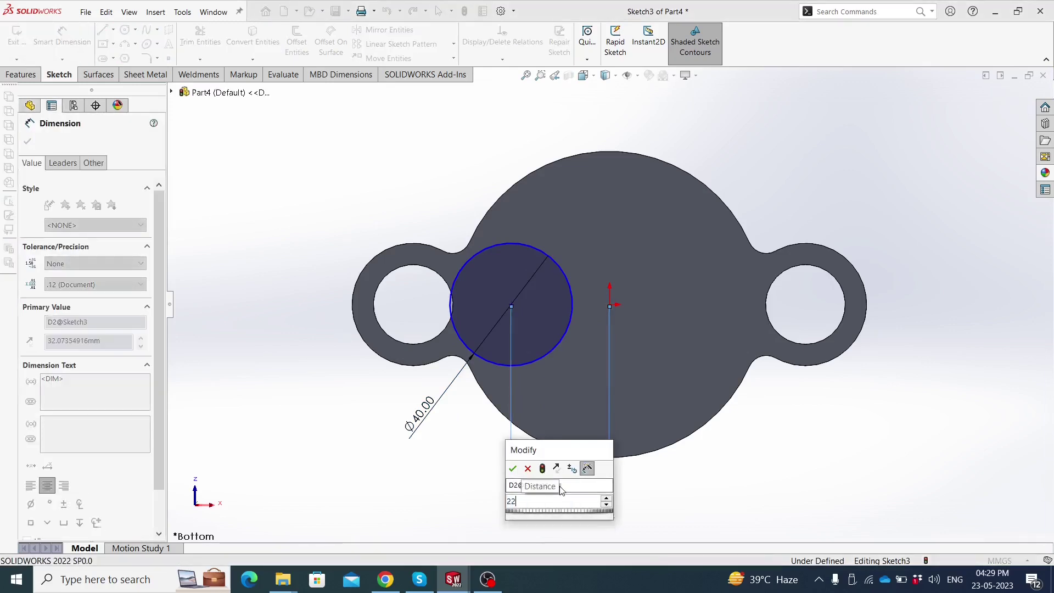
key(Return)
key(Escape)
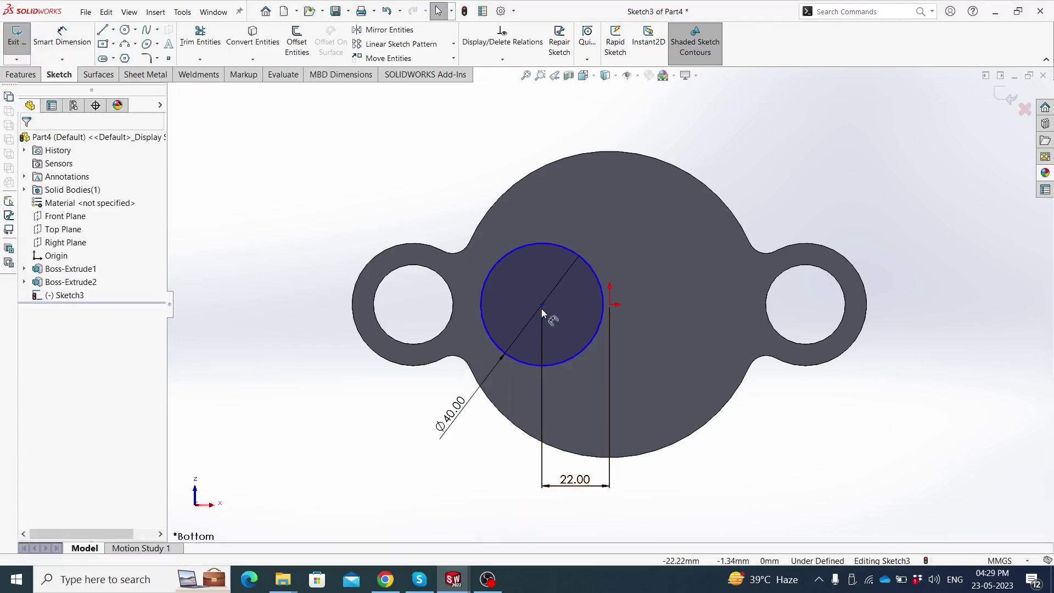
Make the circle's centre horizontal with the origin
click(541, 305)
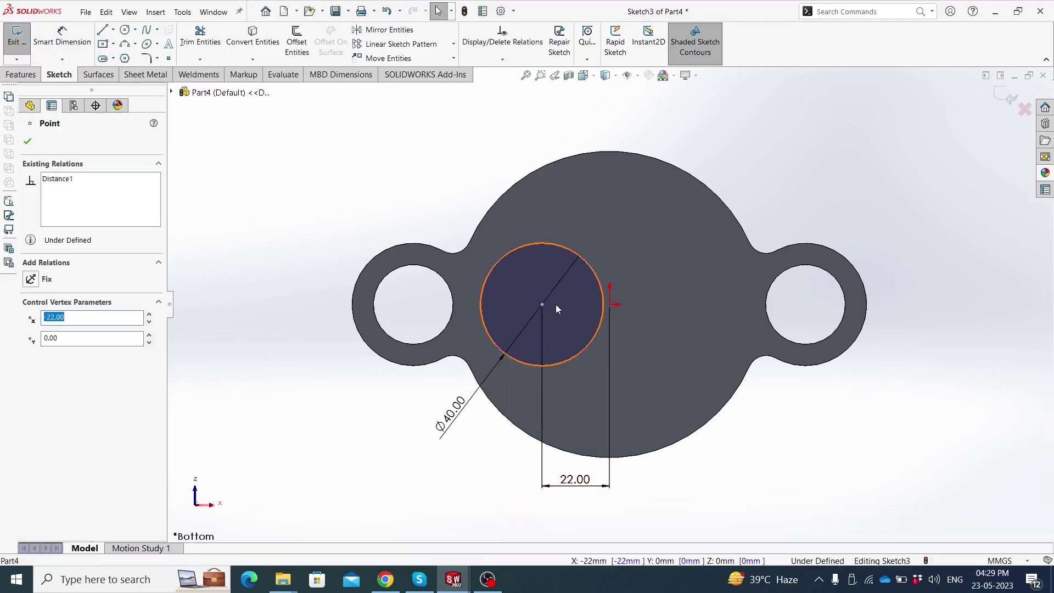
ctrl+click(609, 304)
click(649, 251)
click(200, 151)
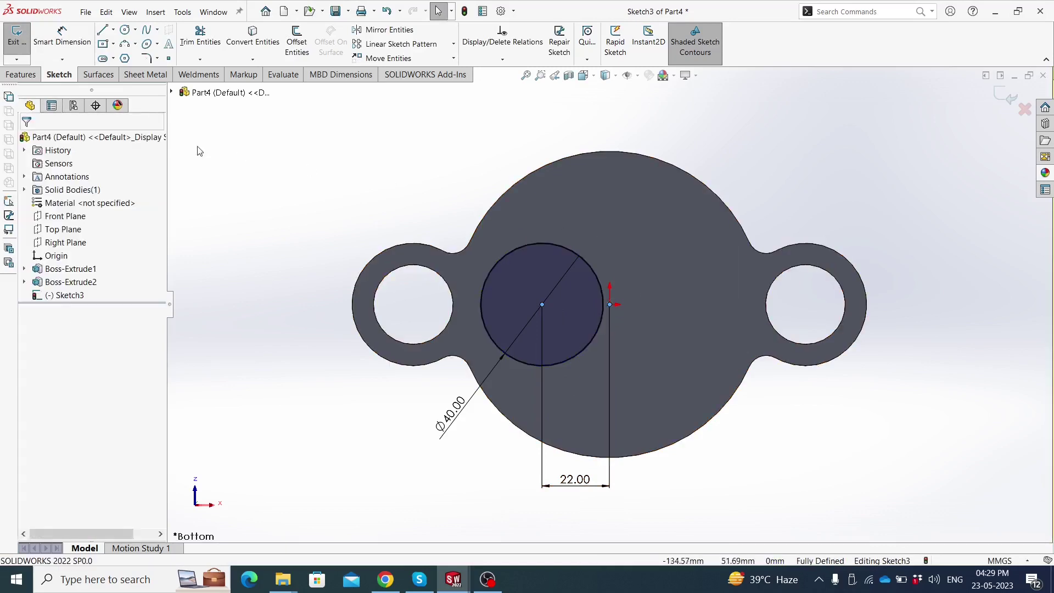
click(25, 75)
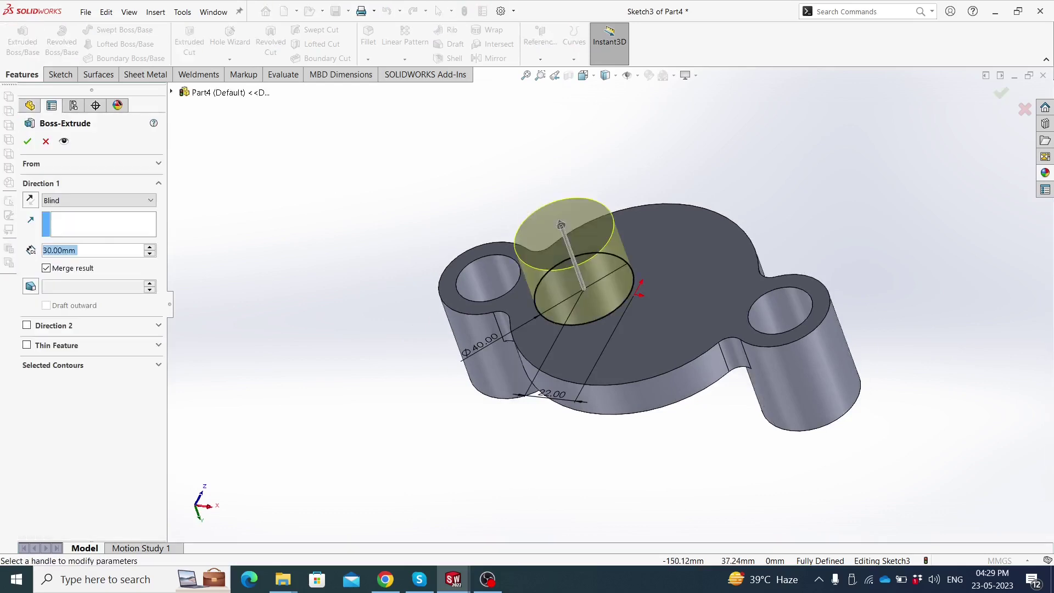
Extrude the Ø40 mm circle 14 mm into the Boss-Extrude3 cylinder, then orbit to the plate's underside
text(14)
key(Return)
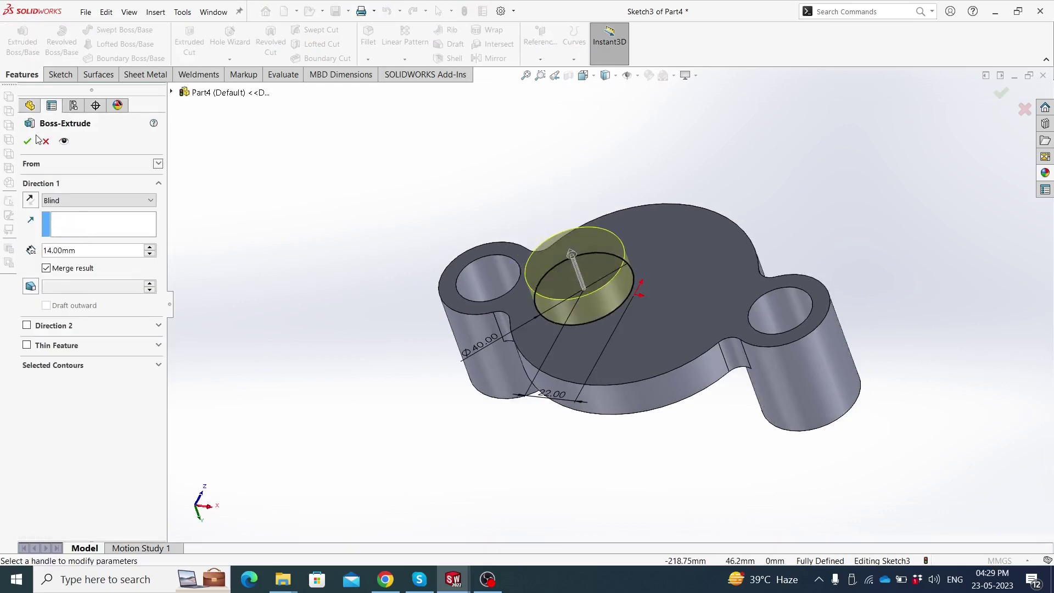
key(Return)
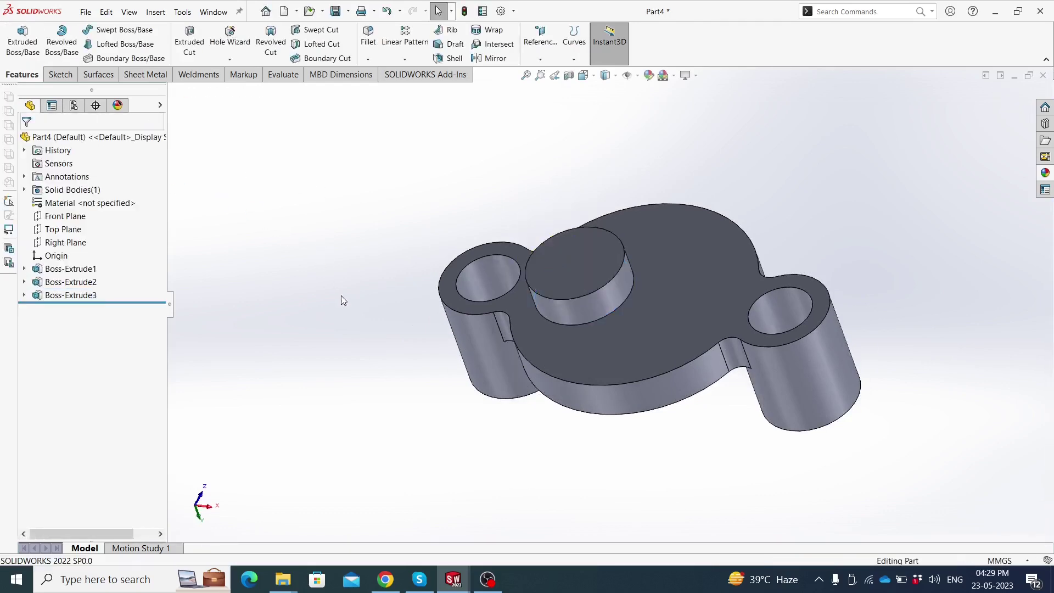
scroll(372, 236, down, 3)
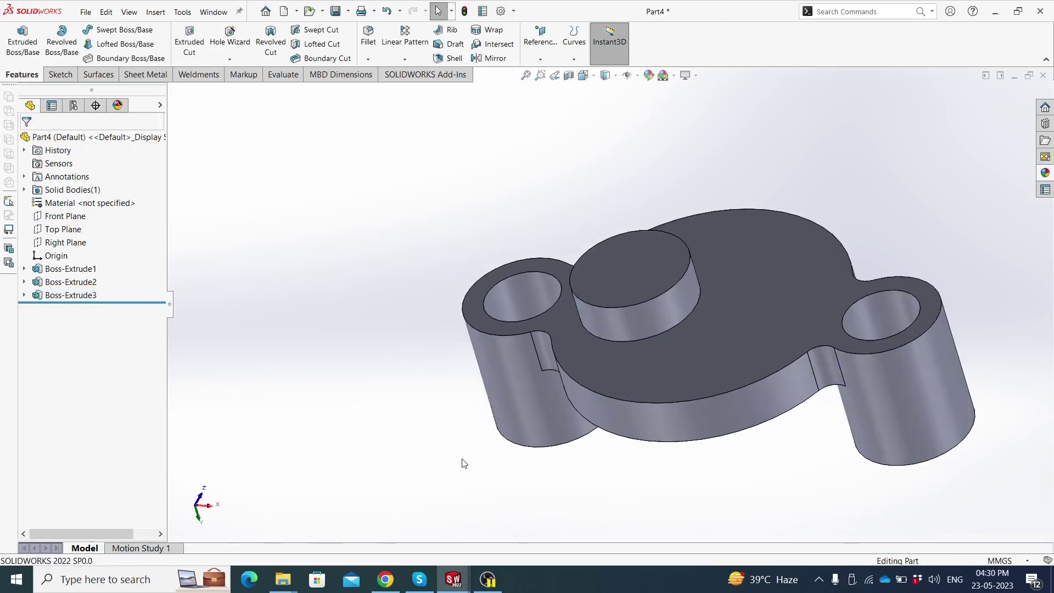
mouse_move(464, 462)
middle_down()
mouse_move(452, 433)
mouse_move(466, 252)
middle_up()
Start a new sketch on the plate's underside face
click(637, 355)
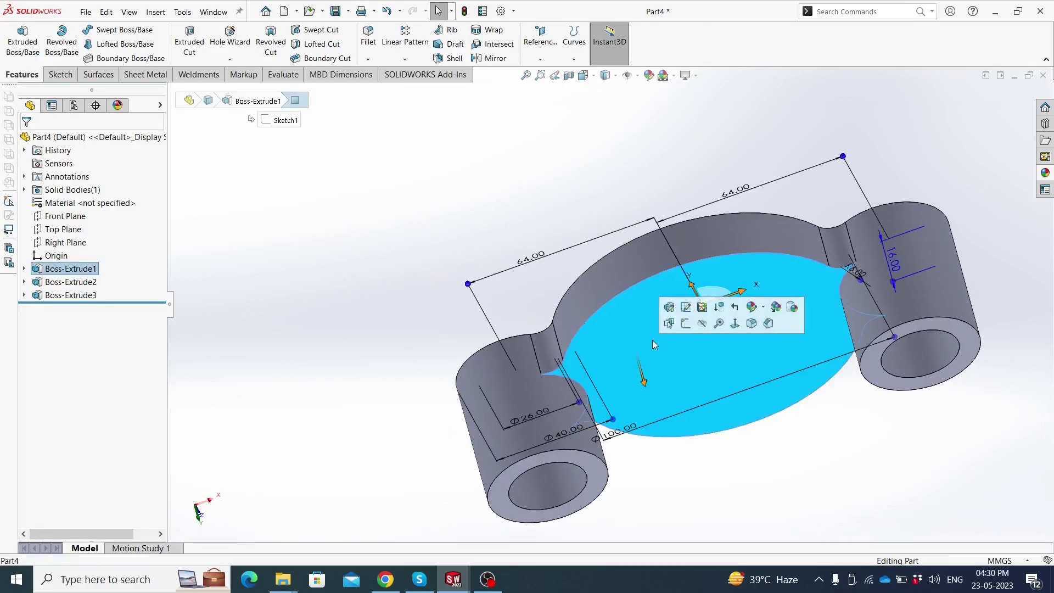
click(685, 326)
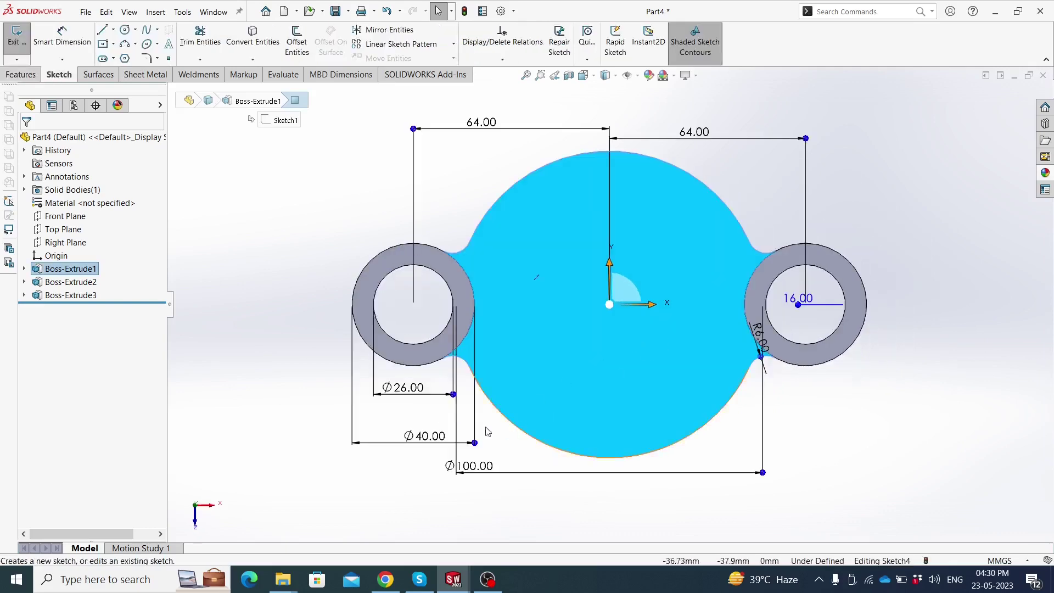
click(21, 75)
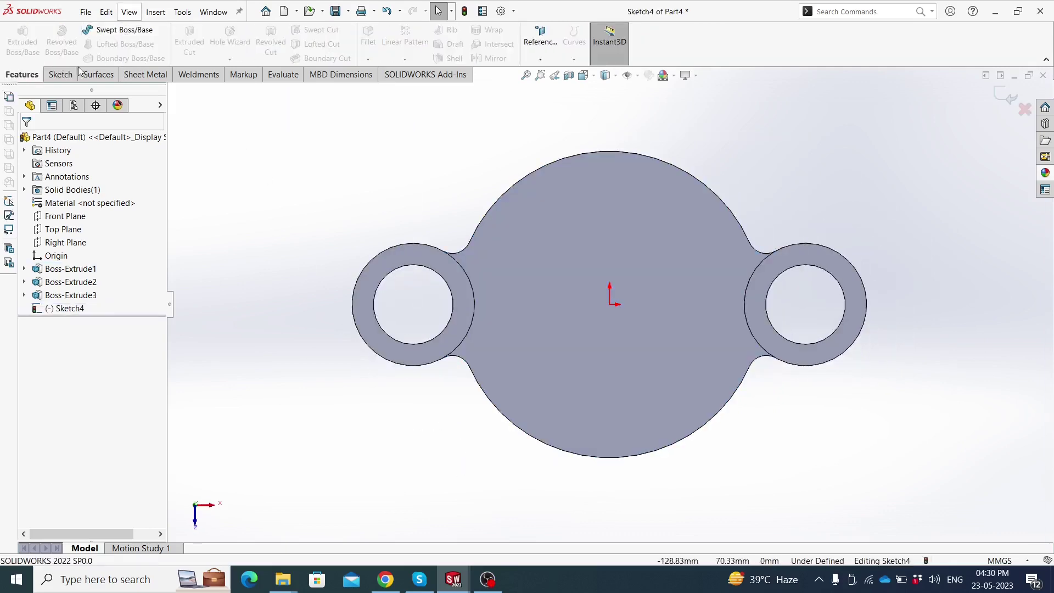
click(61, 75)
click(124, 30)
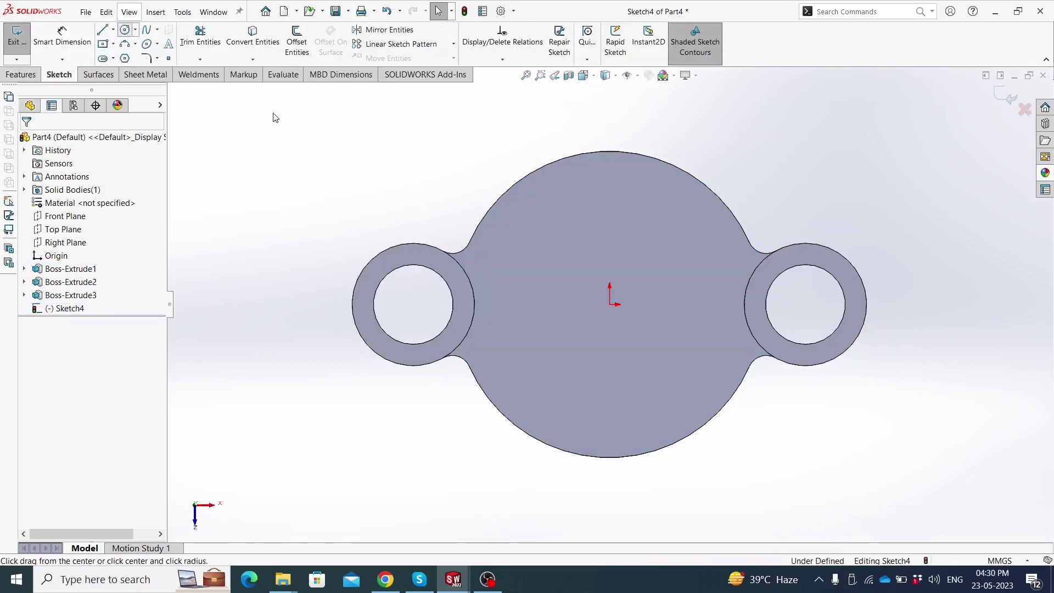
Draw a circle left of the origin and dimension its diameter 18 mm
click(530, 305)
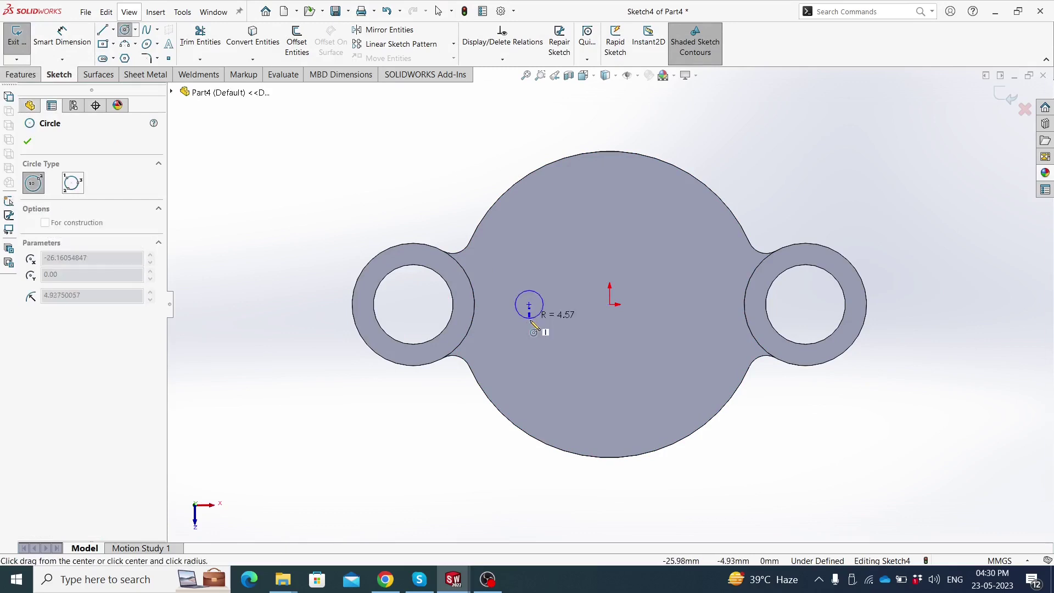
click(533, 336)
key(Escape)
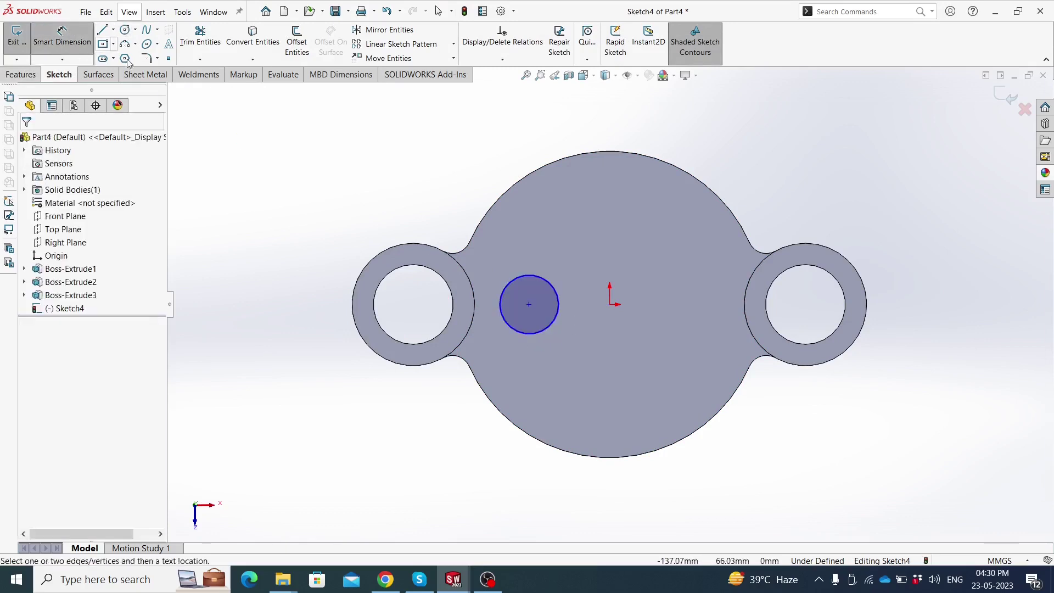
click(506, 285)
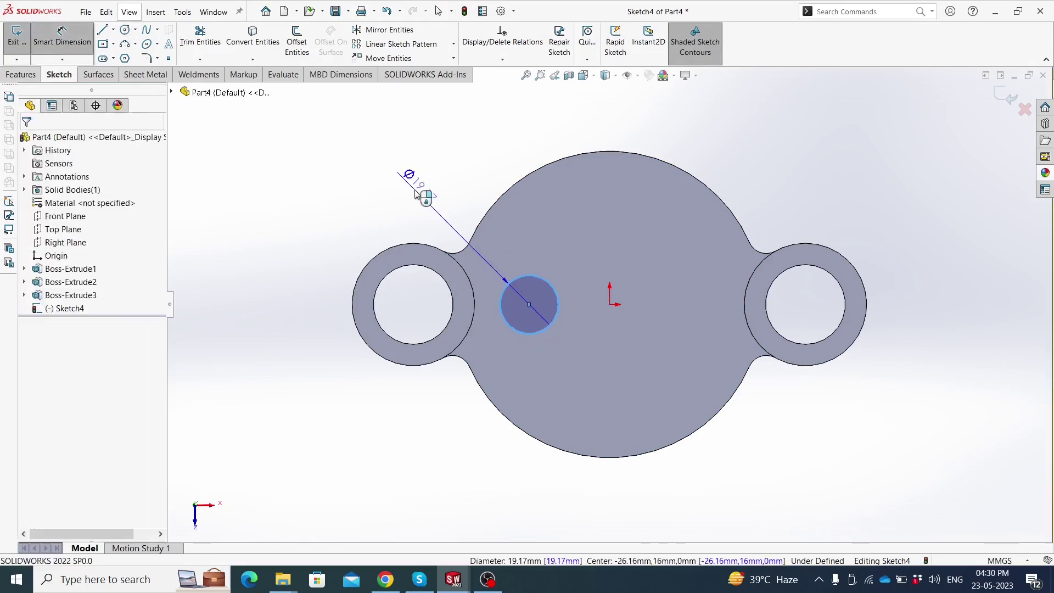
click(416, 192)
text(18)
key(Return)
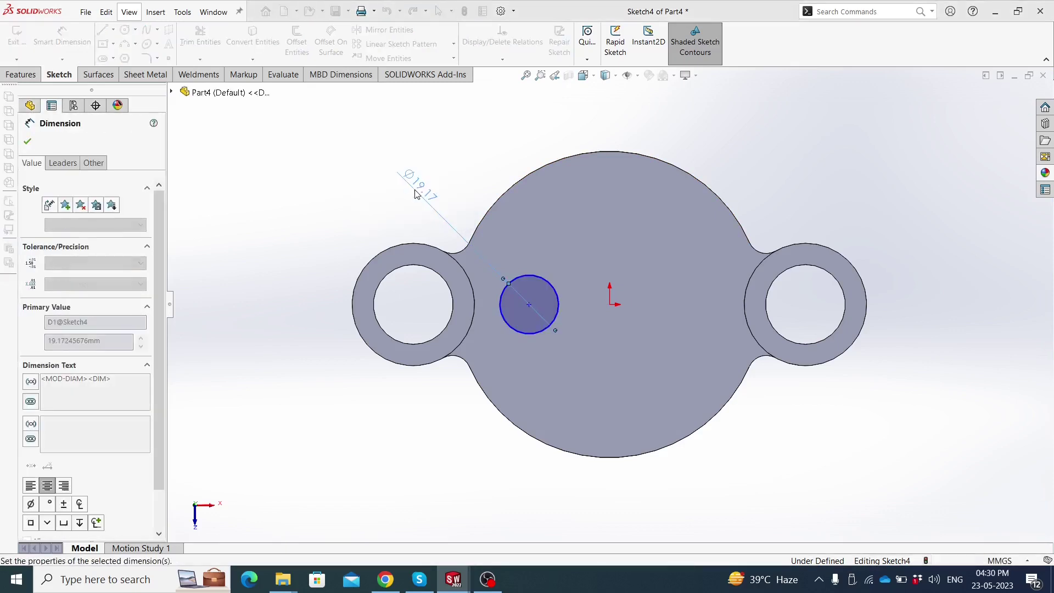
Dimension the circle's centre 22 mm from the origin
click(529, 305)
click(610, 307)
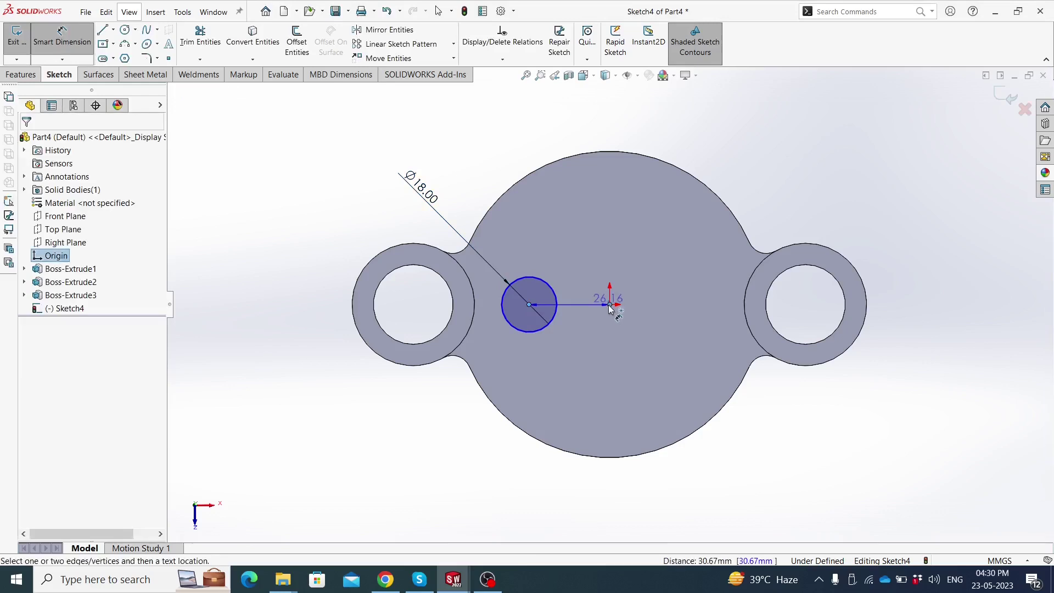
click(600, 305)
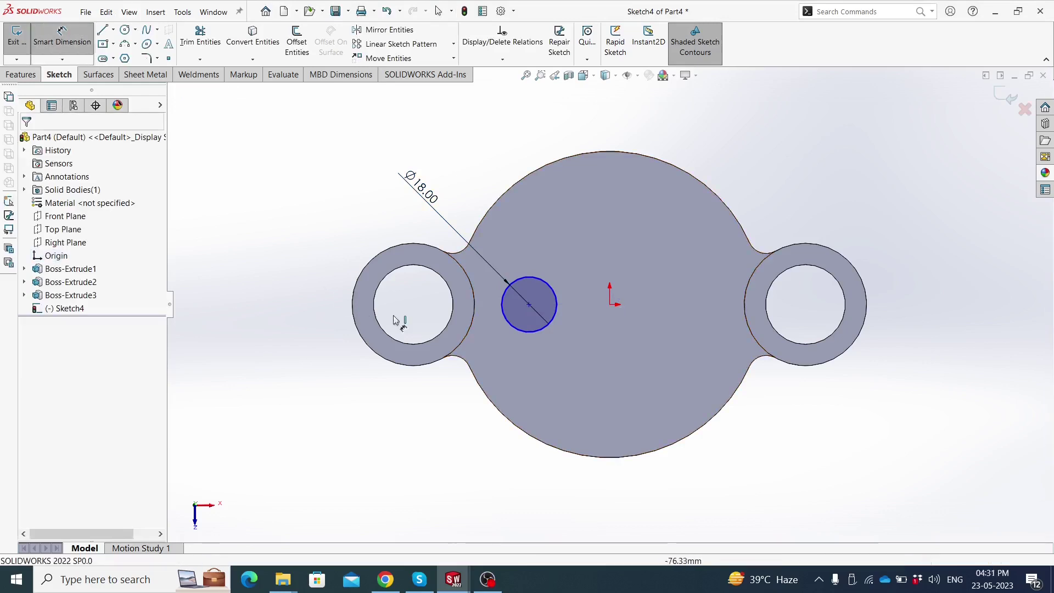
click(528, 306)
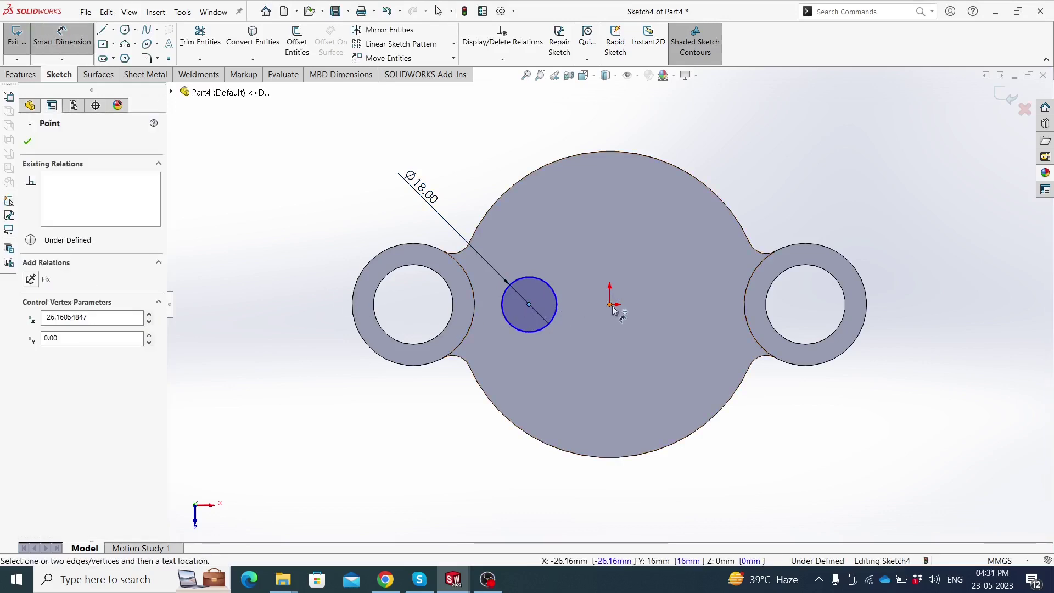
click(612, 308)
click(571, 498)
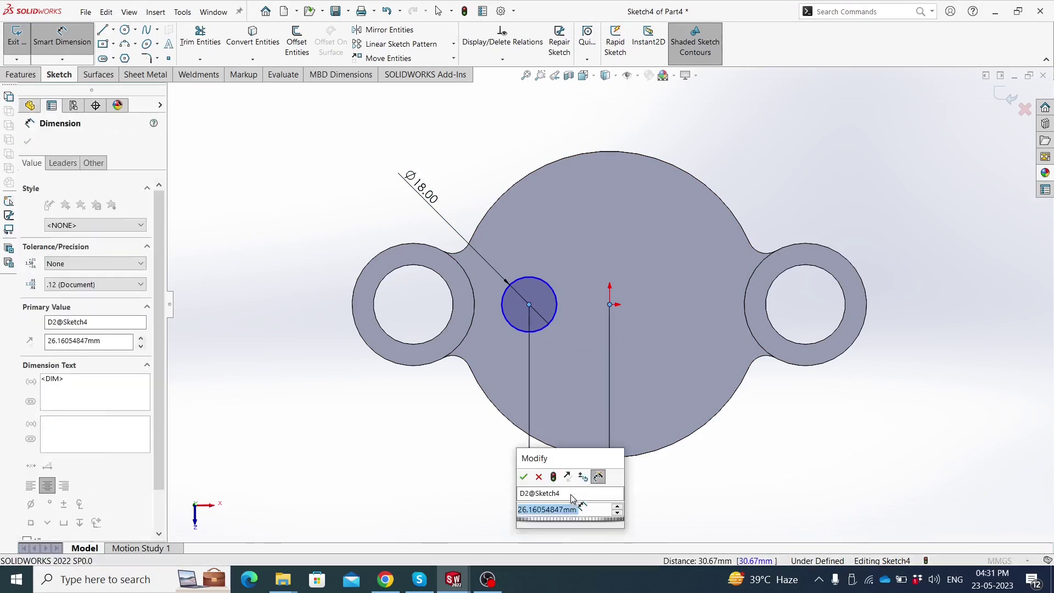
text(22)
key(Return)
scroll(597, 299, down, 4)
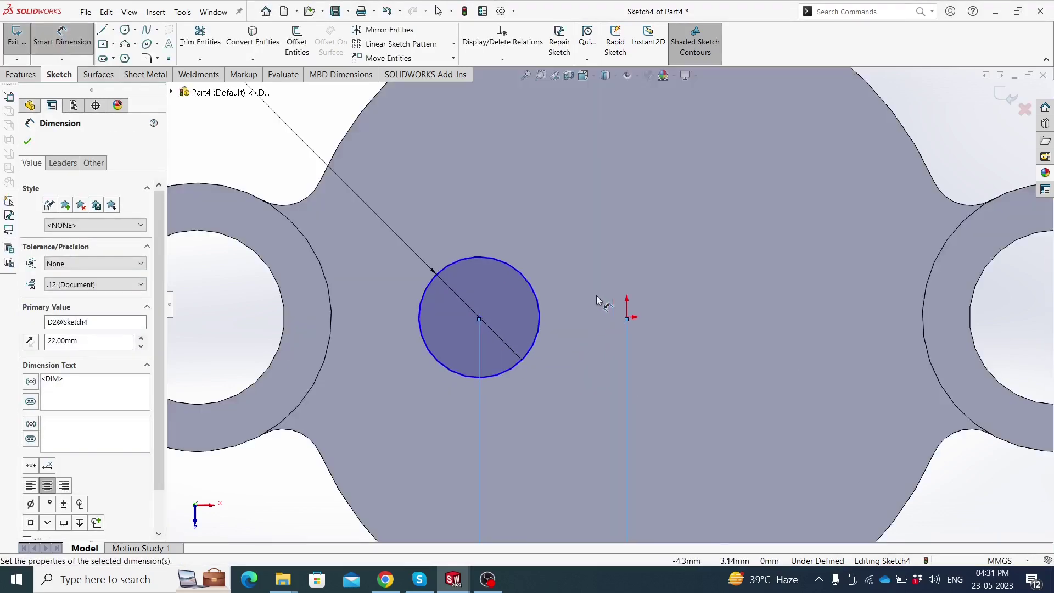
key(Escape)
Add a Horizontal relation between the circle centre and the origin
click(480, 318)
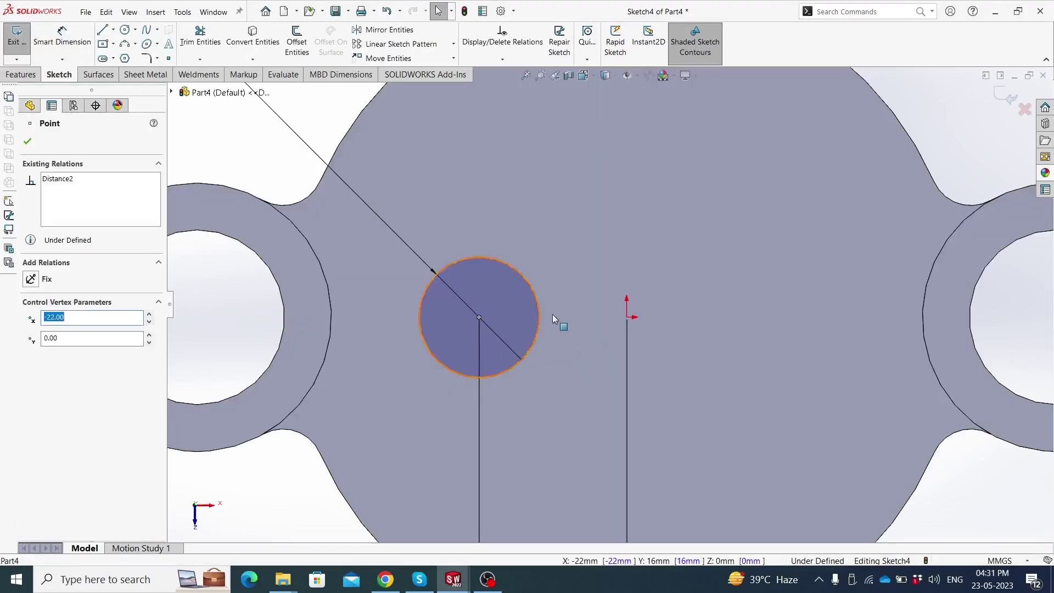
ctrl+click(626, 317)
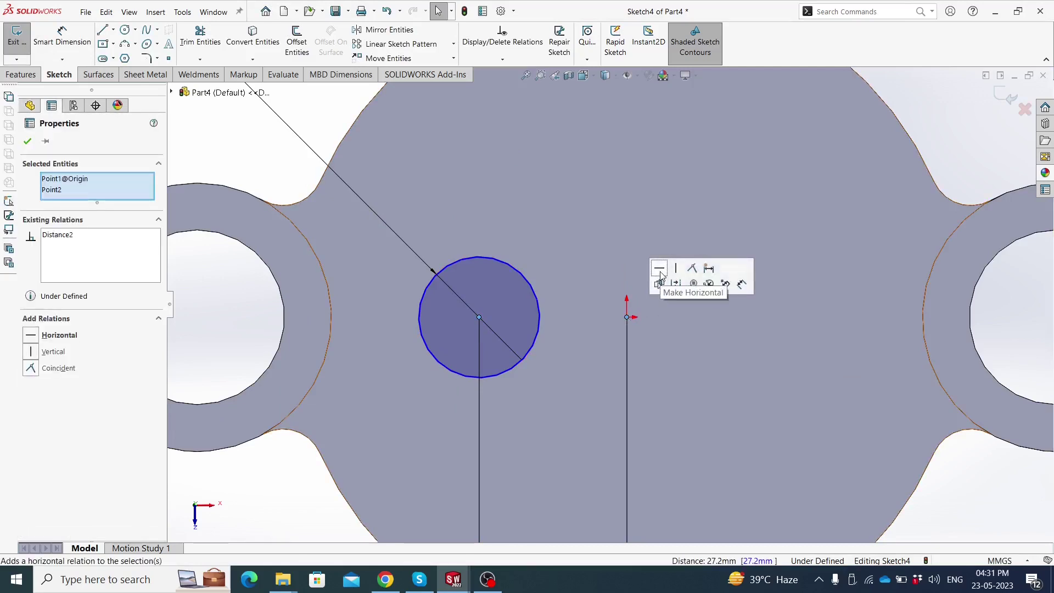
click(663, 279)
scroll(569, 289, up, 2)
key(Escape)
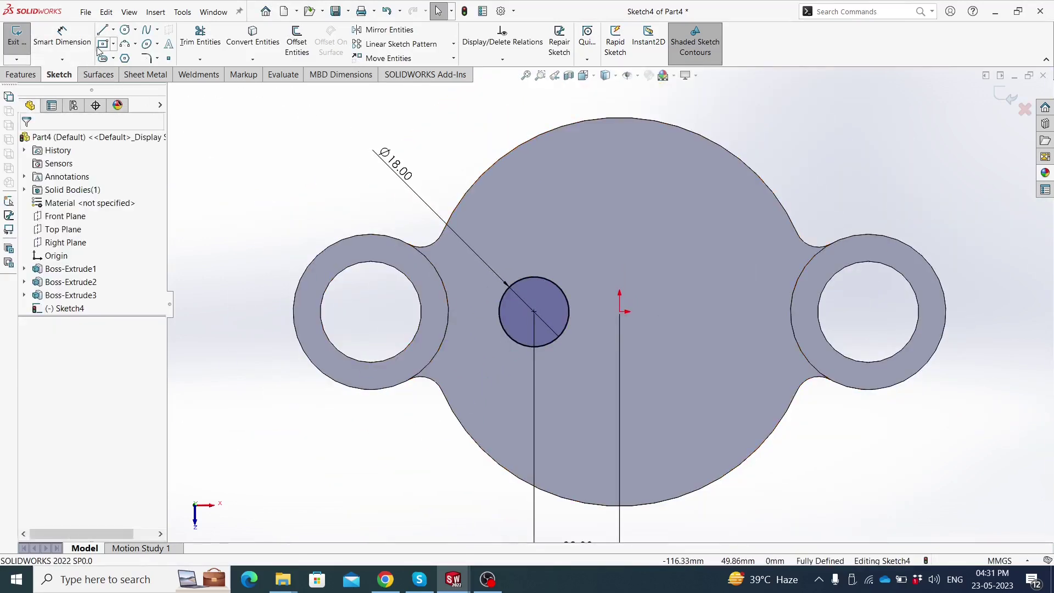
click(101, 31)
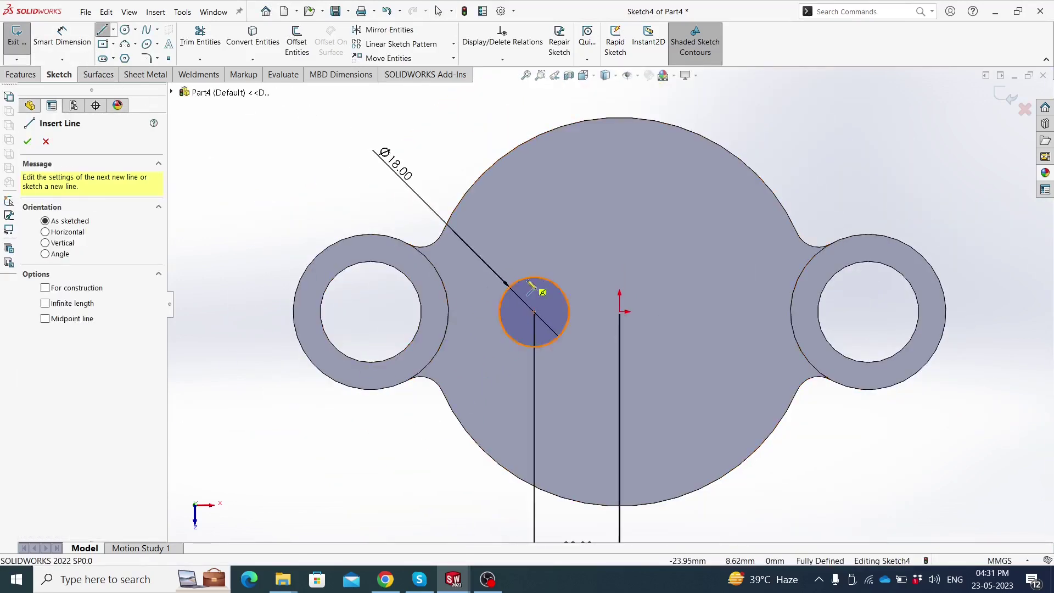
Draw a line across the Ø18 mm circle and trim away its lower half
click(499, 312)
click(570, 312)
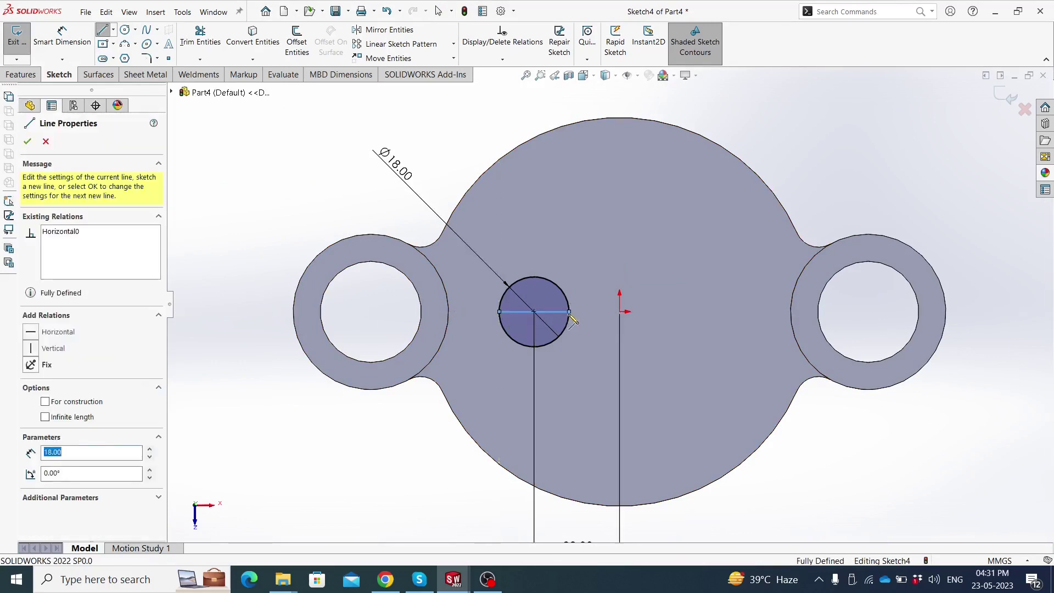
key(Escape)
click(195, 44)
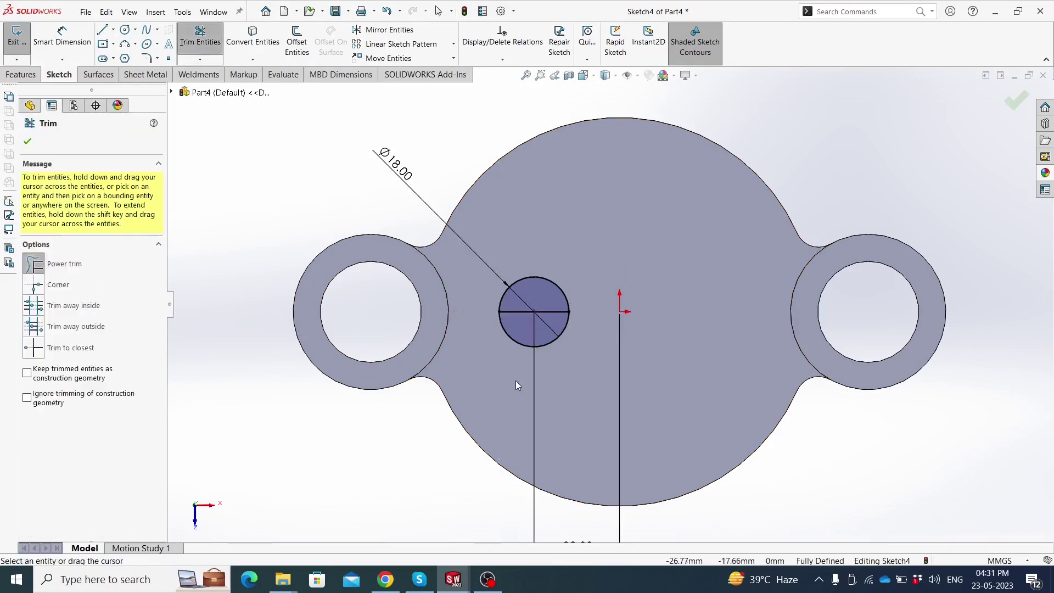
drag(515, 380, 521, 336)
key(Escape)
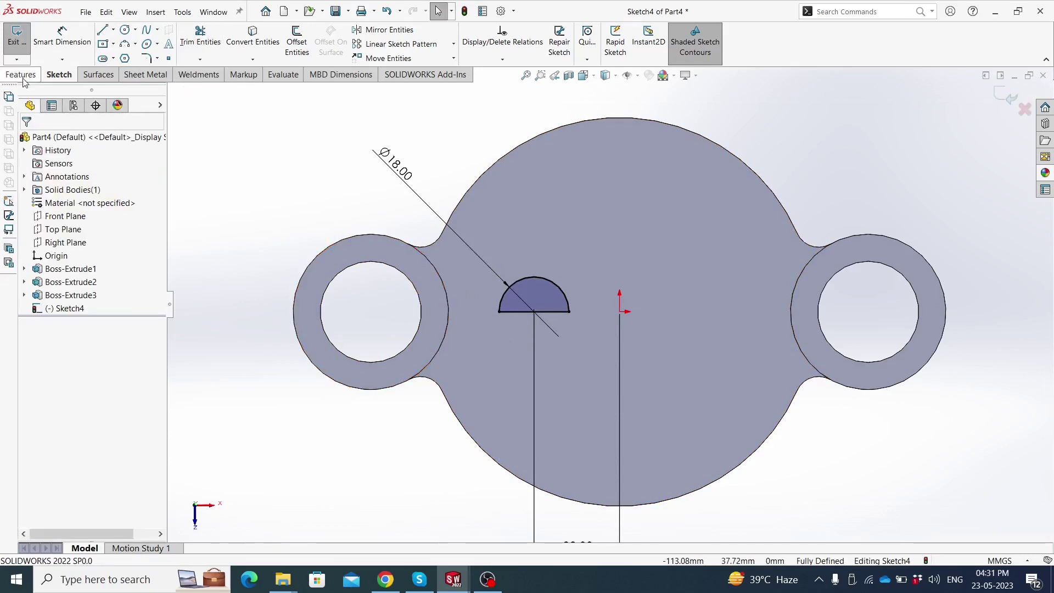
Revolve-cut the half-circle about the diameter line to form the spherical dimple Cut-Revolve1
click(22, 75)
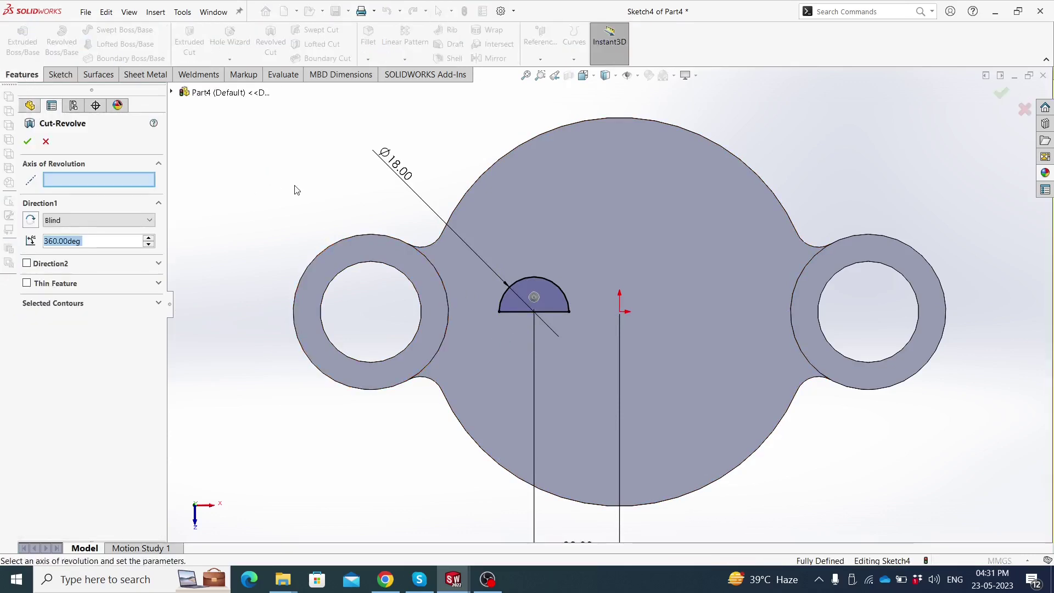
click(516, 306)
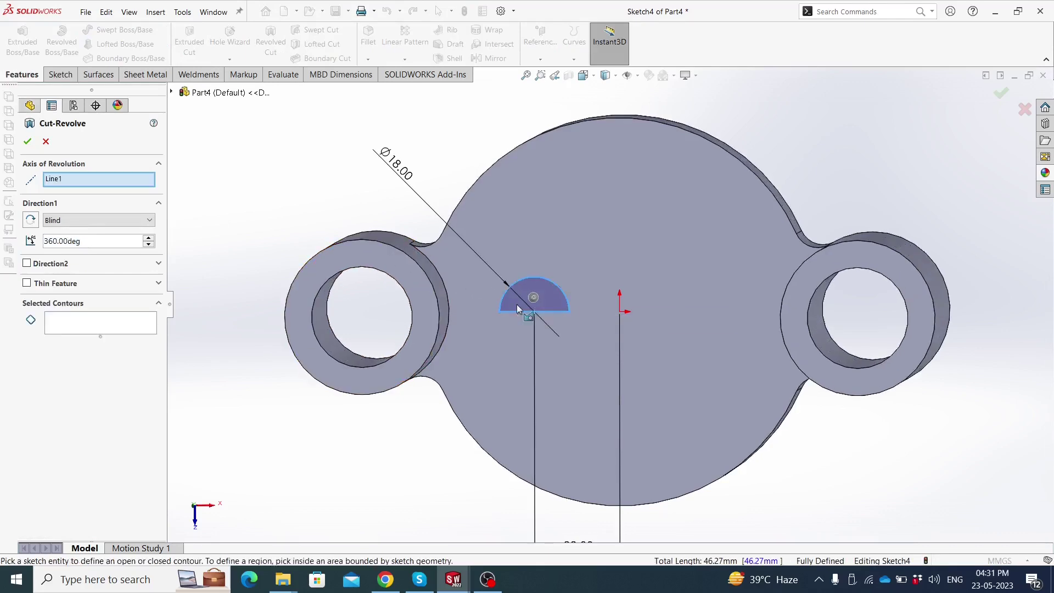
right_click(78, 181)
click(96, 198)
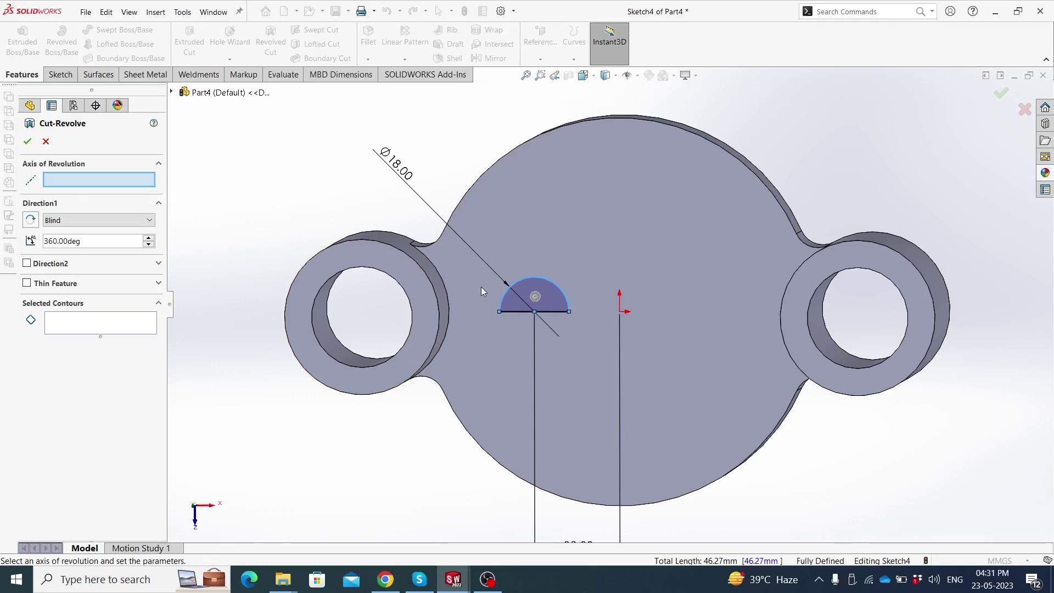
click(510, 312)
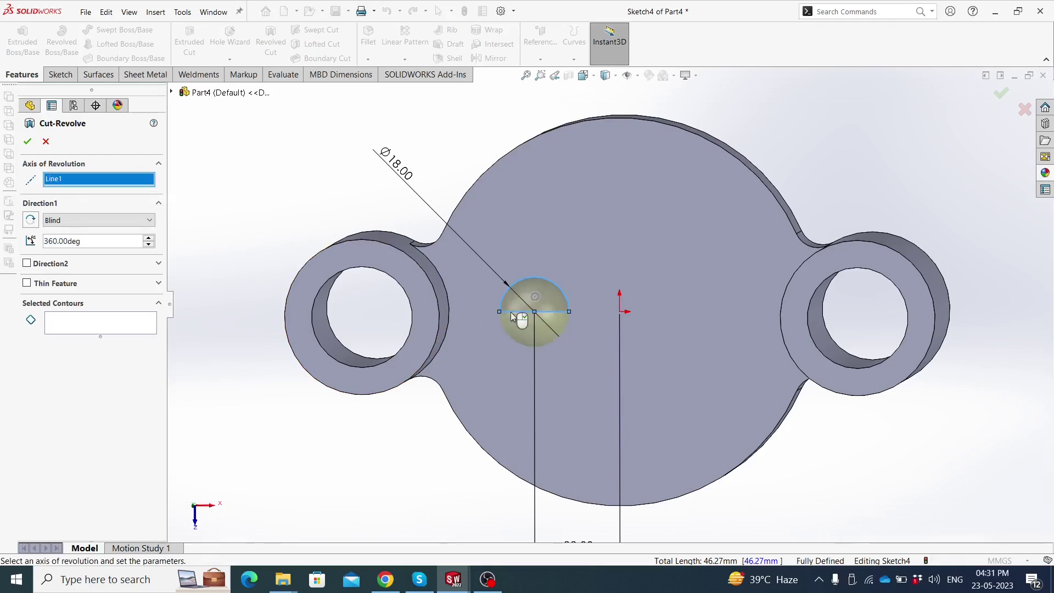
click(27, 142)
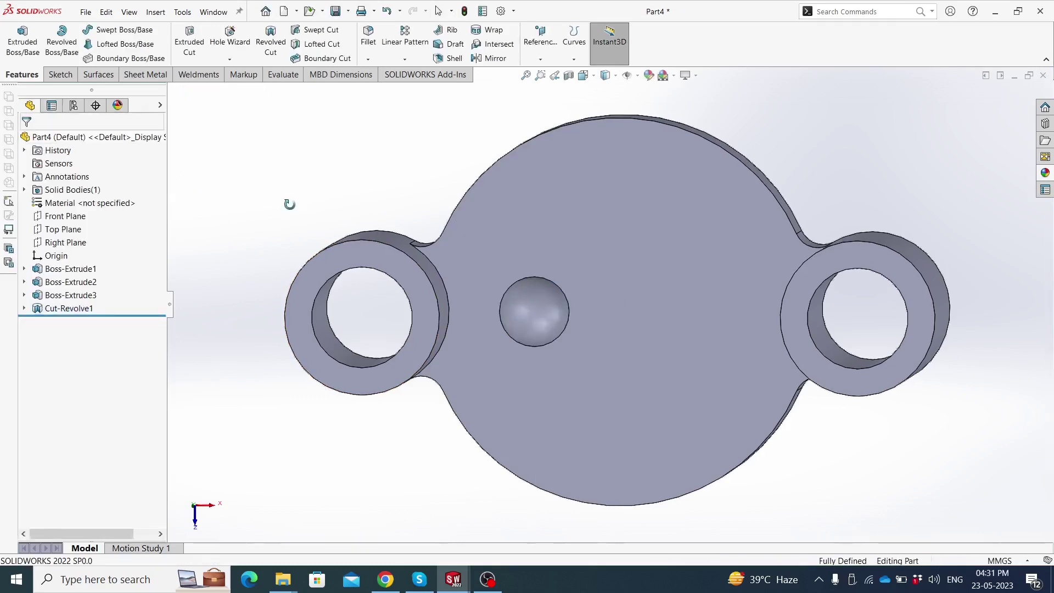
mouse_move(289, 204)
middle_down()
mouse_move(259, 275)
mouse_move(223, 295)
mouse_move(266, 270)
mouse_move(287, 232)
mouse_move(280, 197)
mouse_move(294, 198)
mouse_move(296, 210)
middle_up()
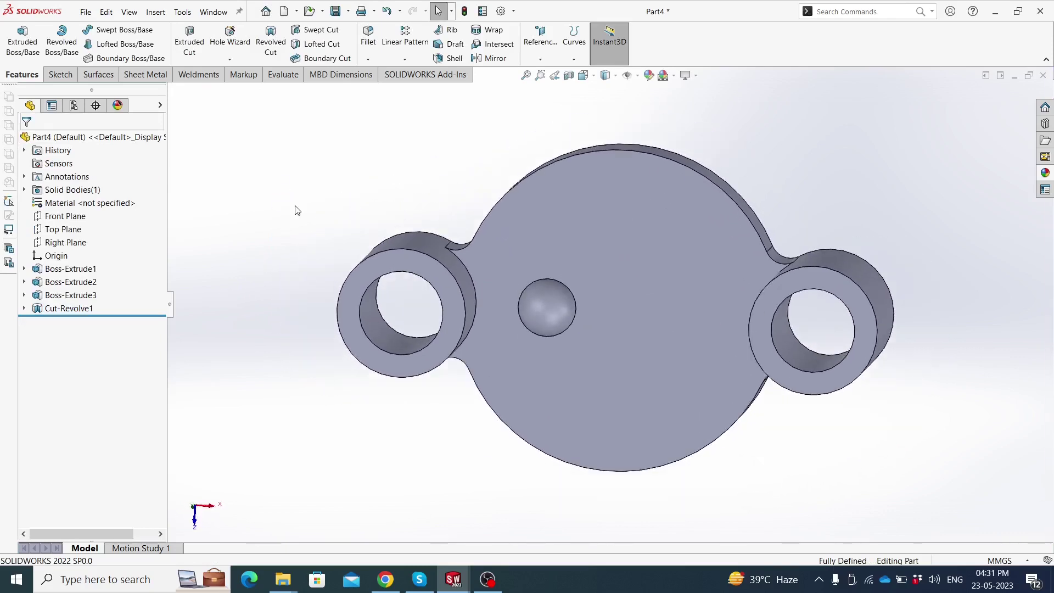
Start a sketch on the plate's top face and draw a small circle above the dimple
click(551, 357)
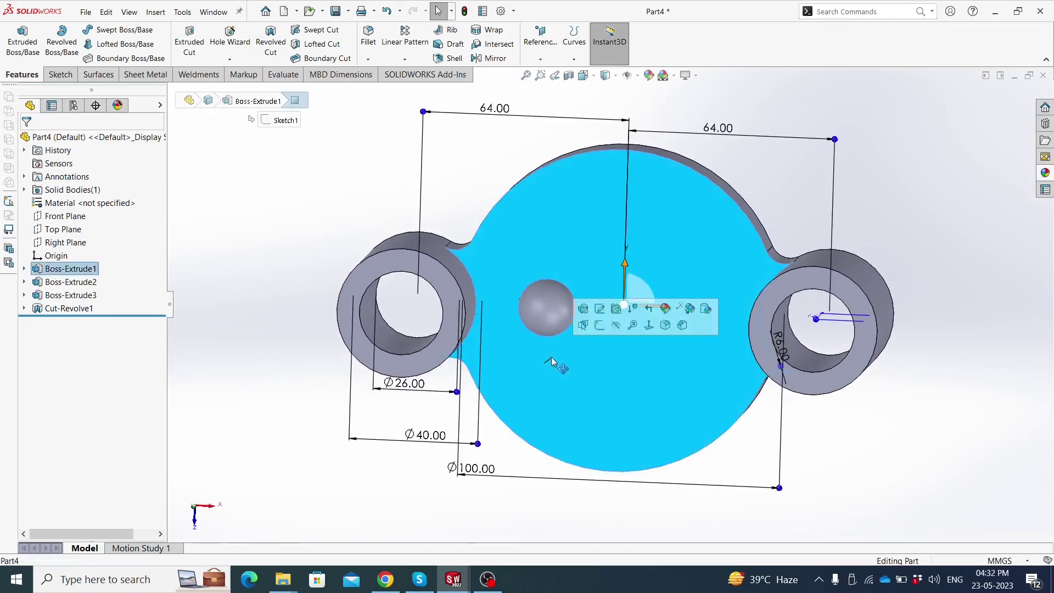
click(595, 328)
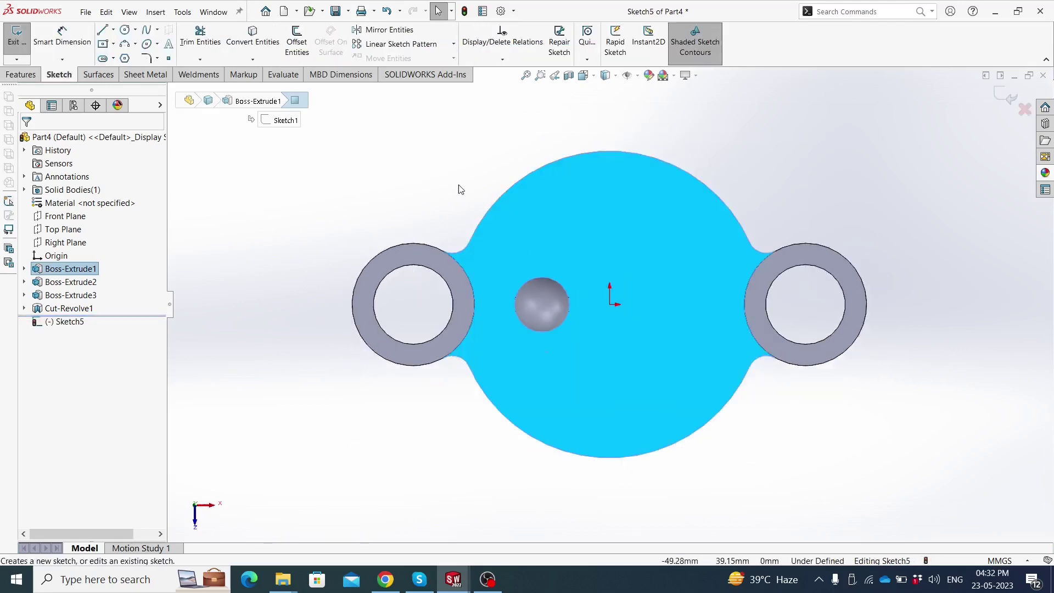
scroll(568, 290, down, 5)
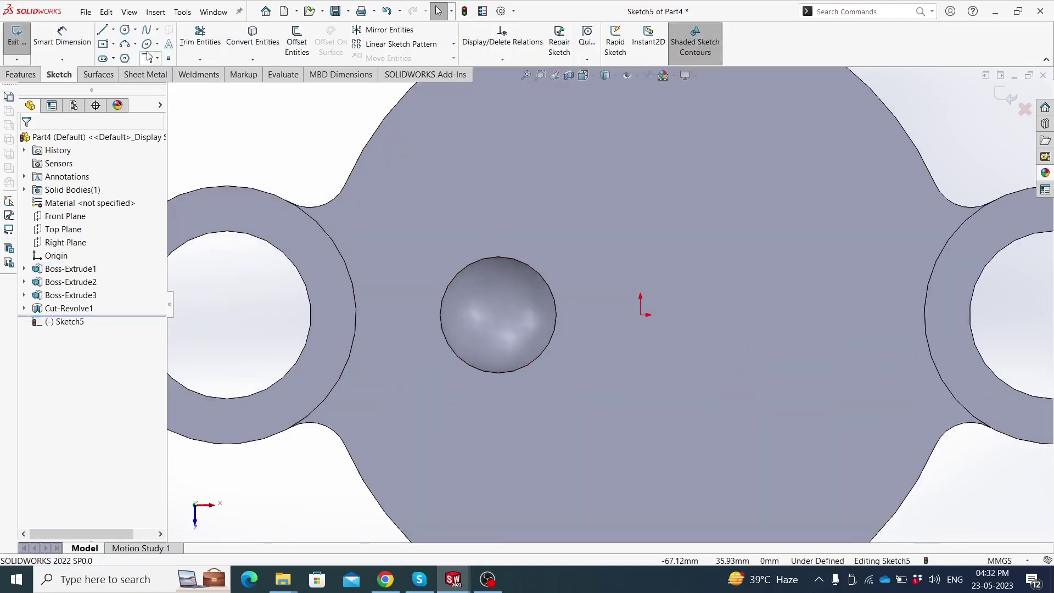
click(122, 31)
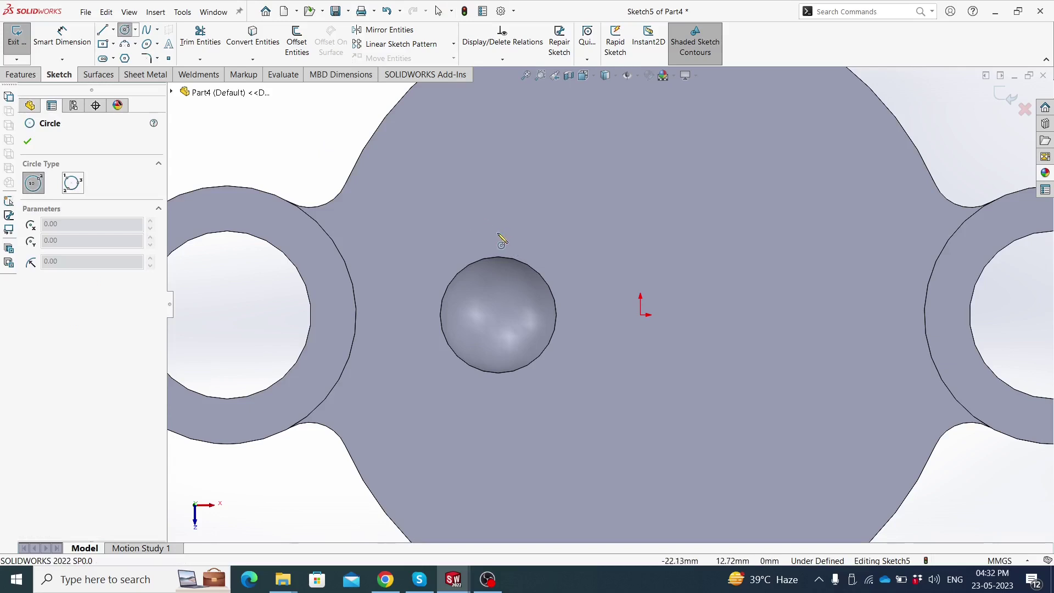
click(492, 228)
click(491, 245)
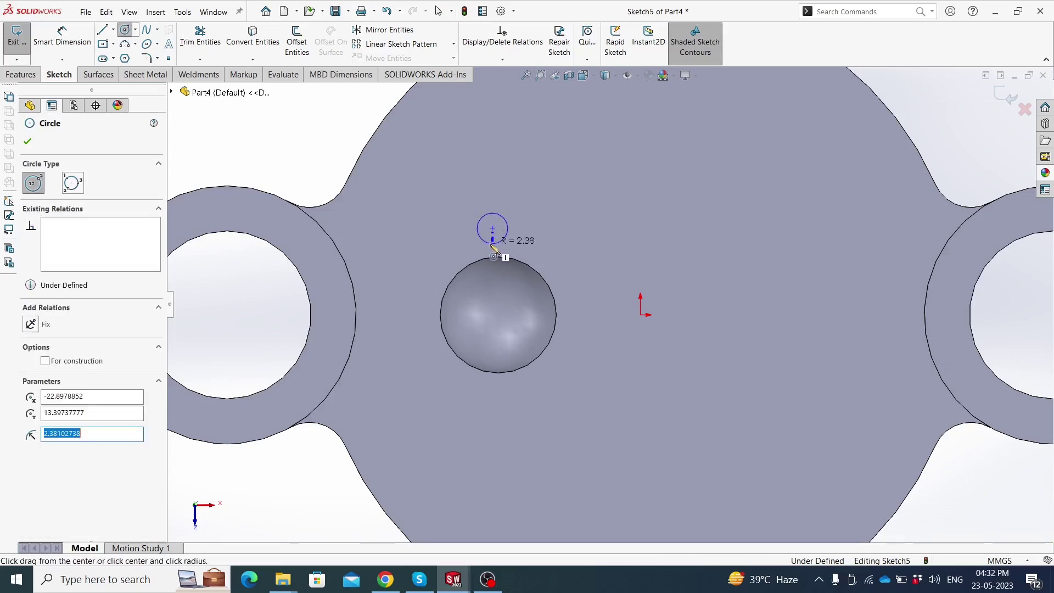
key(Escape)
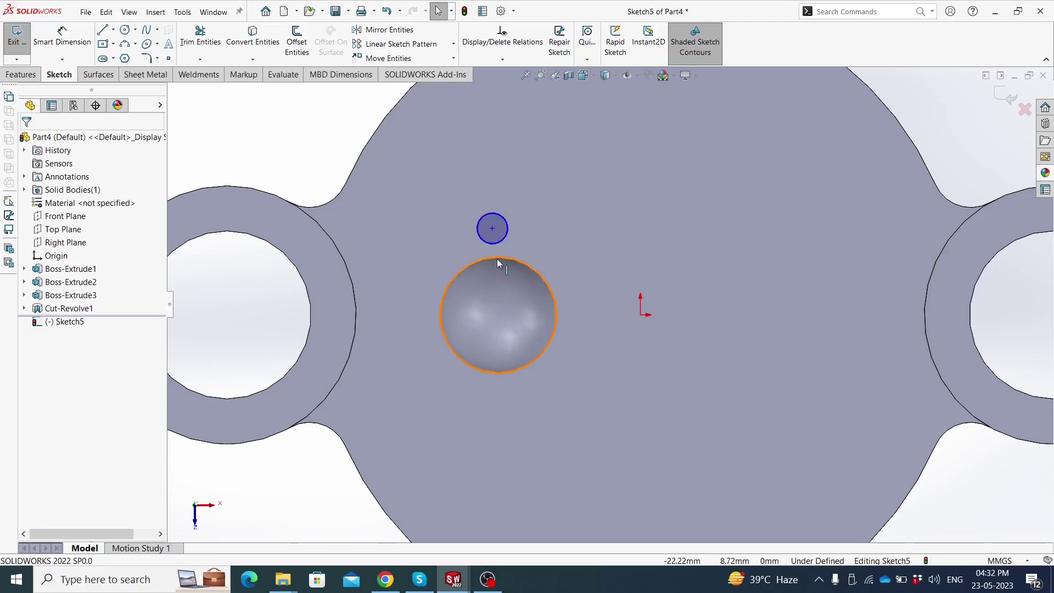
Draw centerlines from the dimple centre to the small circle's centre and to the origin
click(114, 30)
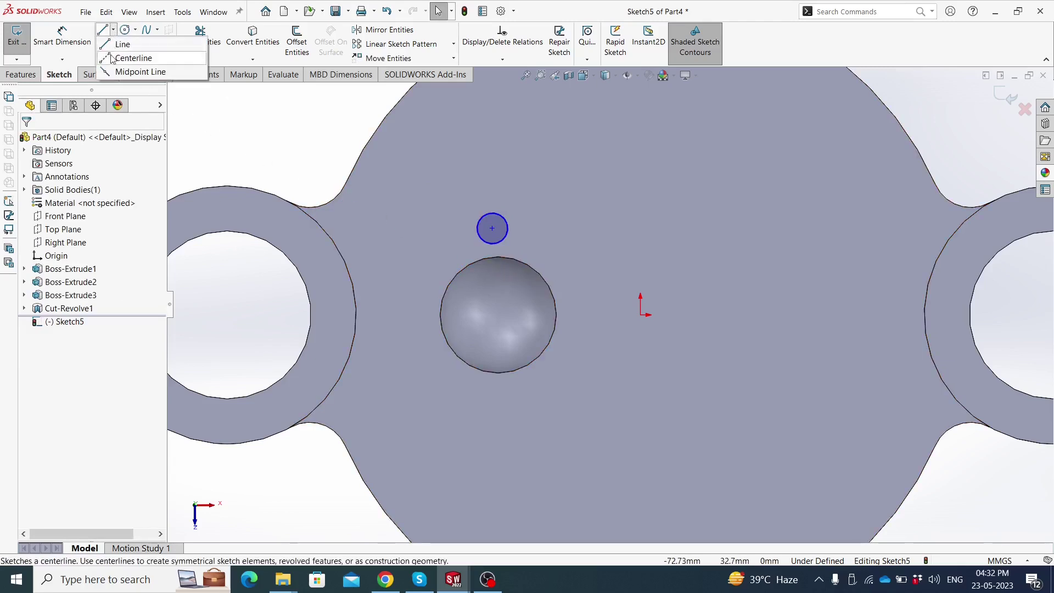
click(122, 56)
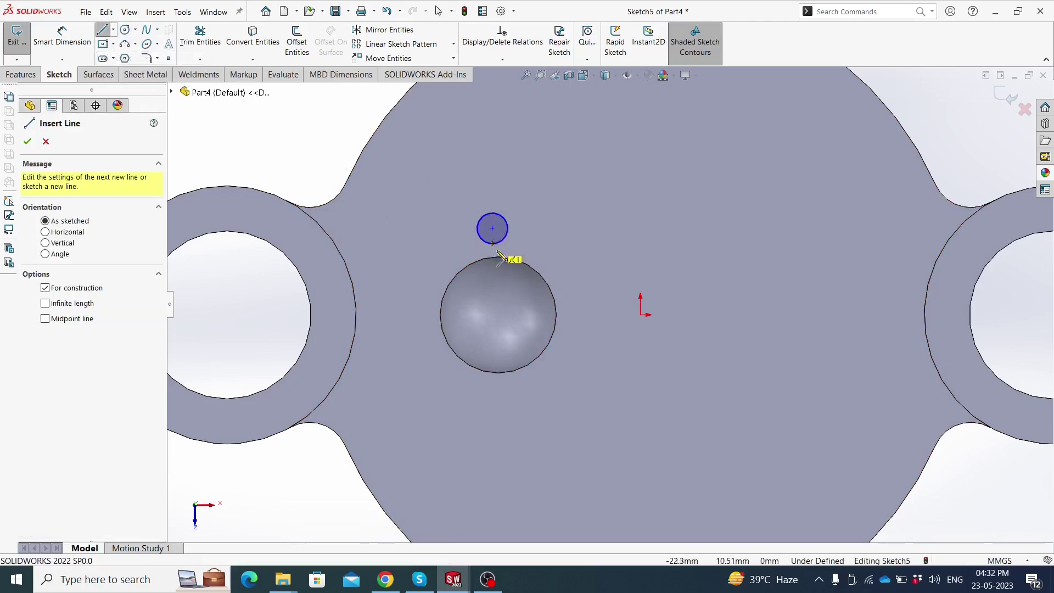
click(498, 315)
click(492, 228)
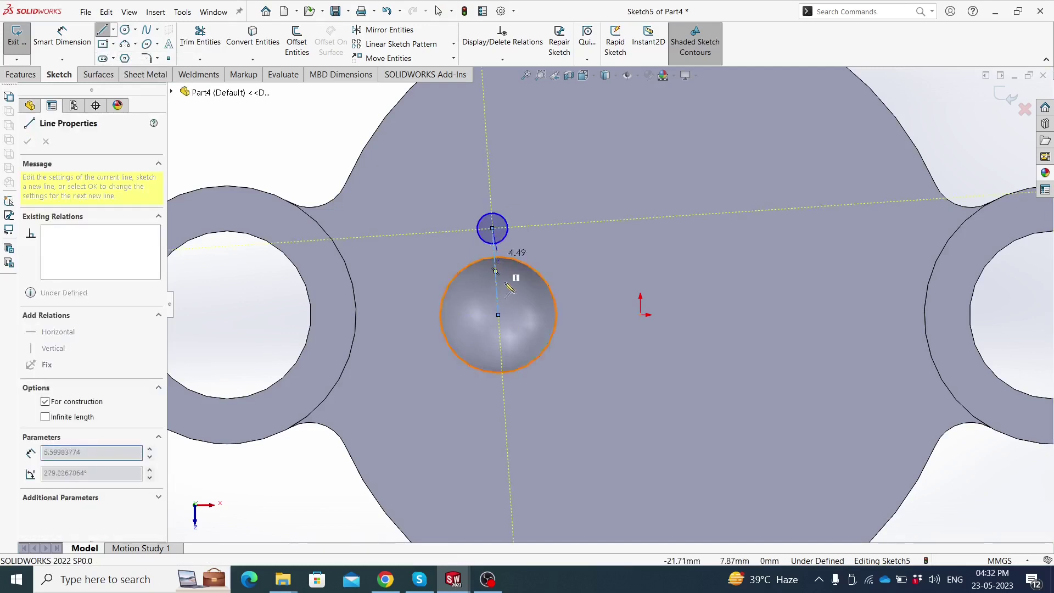
key(Escape)
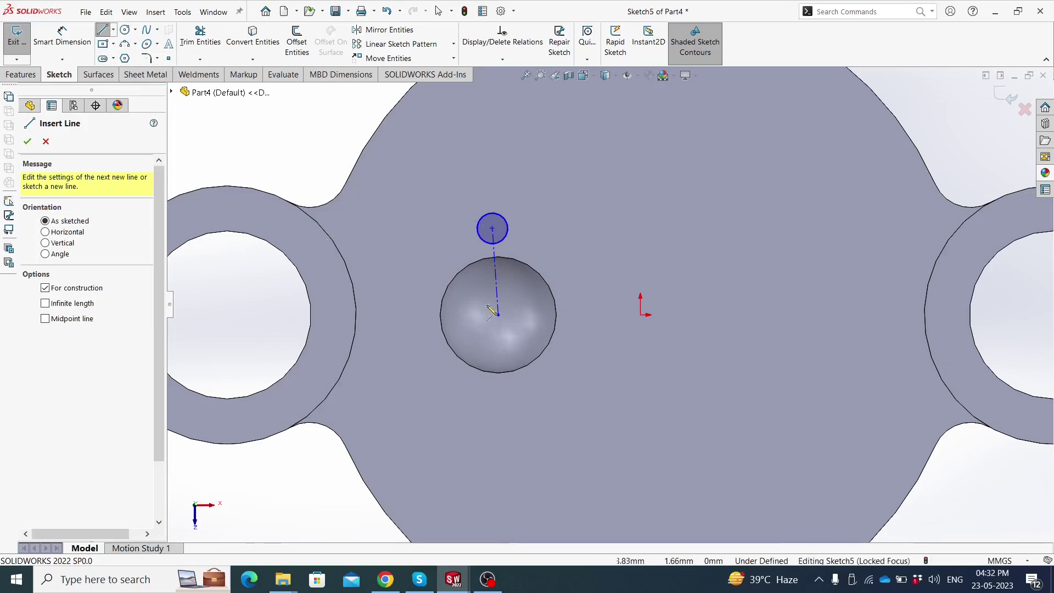
click(498, 315)
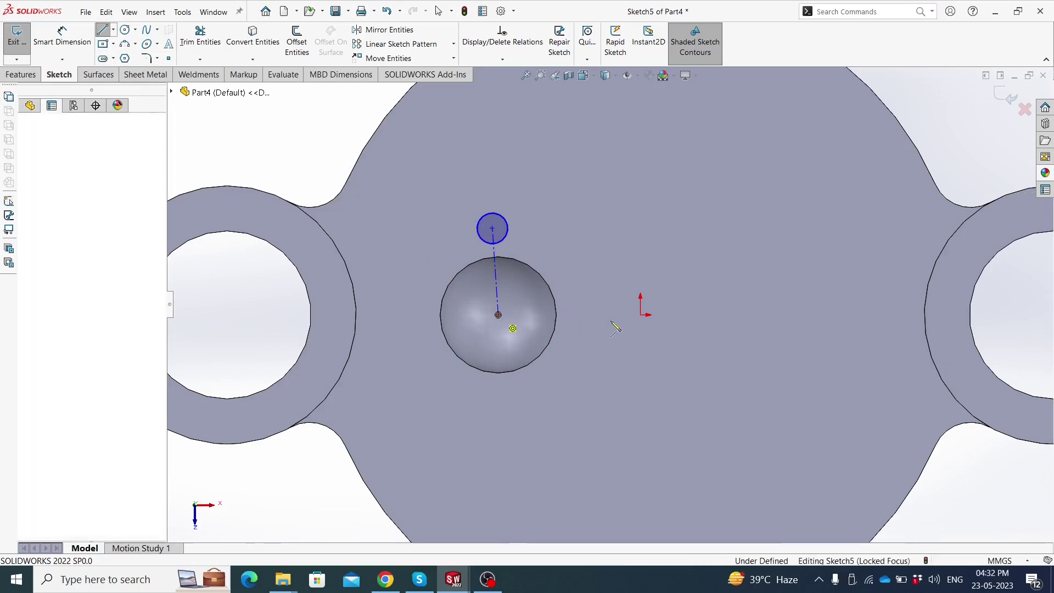
click(640, 314)
key(Escape)
Make the centerline to the small circle vertical
click(602, 314)
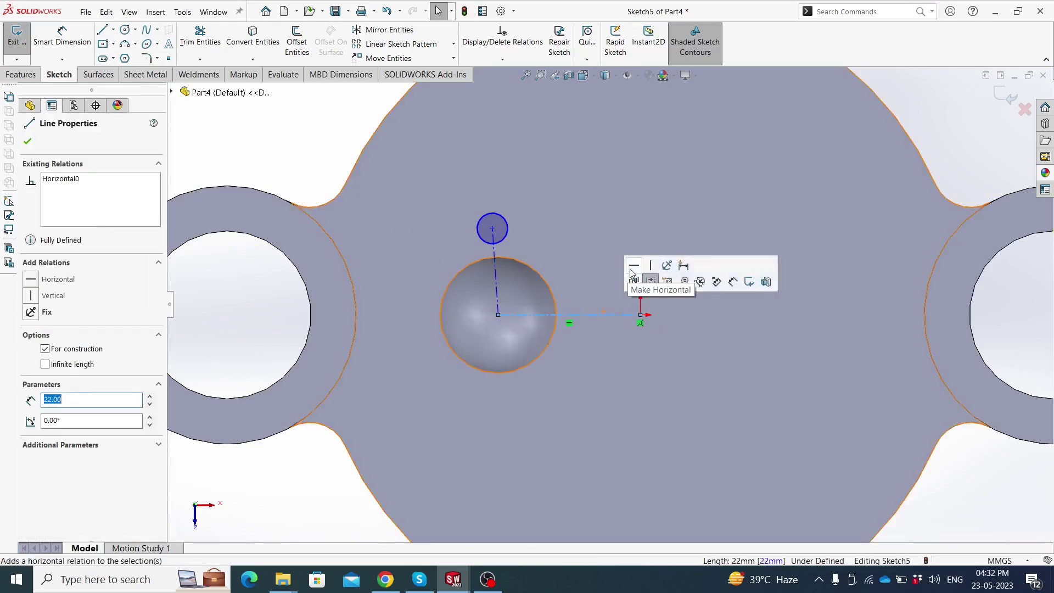
click(583, 268)
click(495, 249)
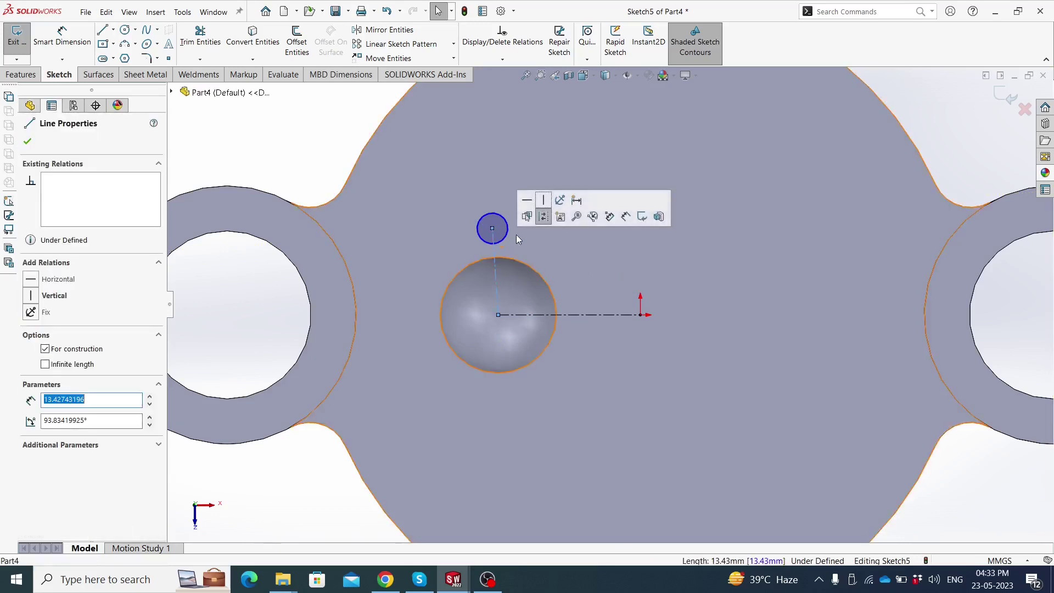
click(542, 208)
click(301, 156)
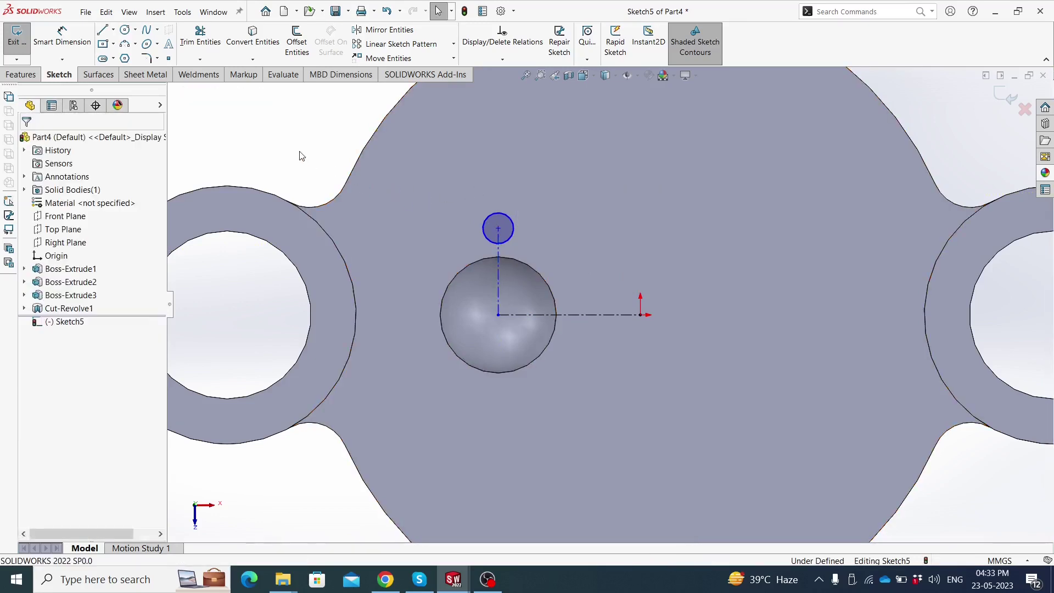
Dimension the vertical centerline 14 mm and the small circle's diameter 4 mm
click(62, 38)
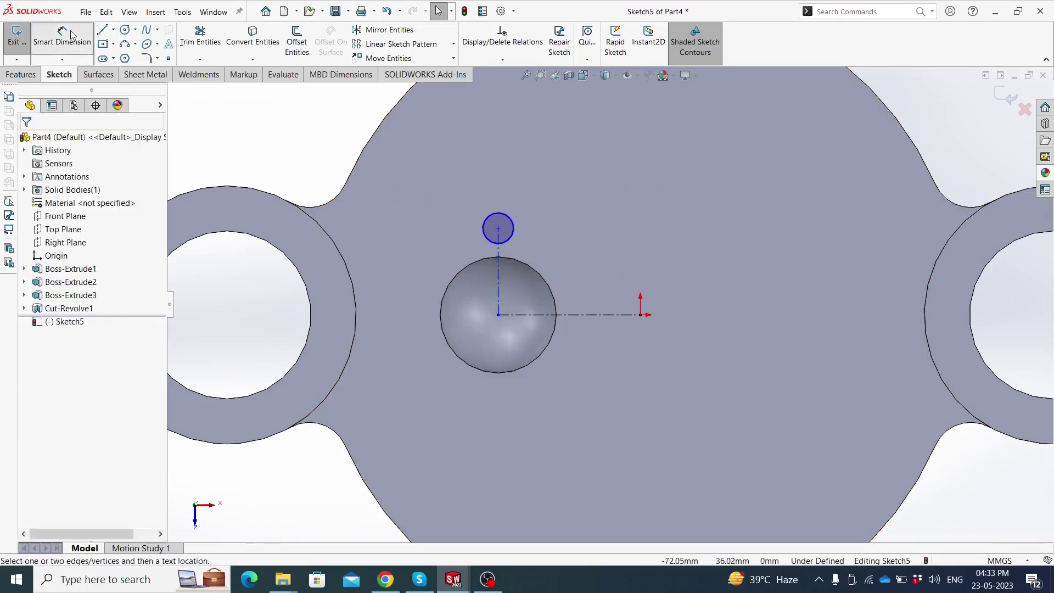
click(499, 258)
click(419, 228)
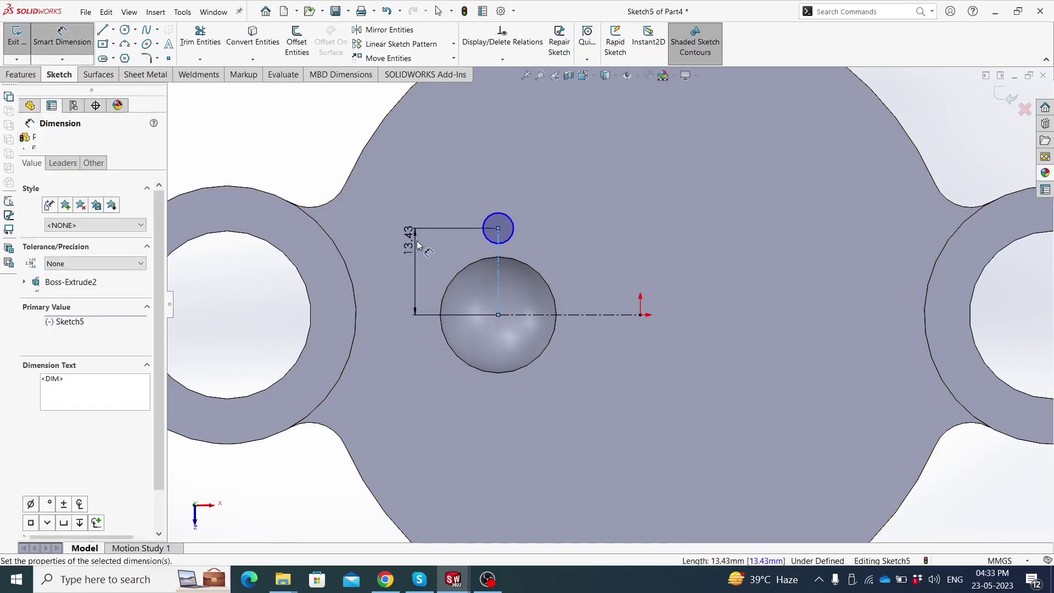
text(14)
key(Return)
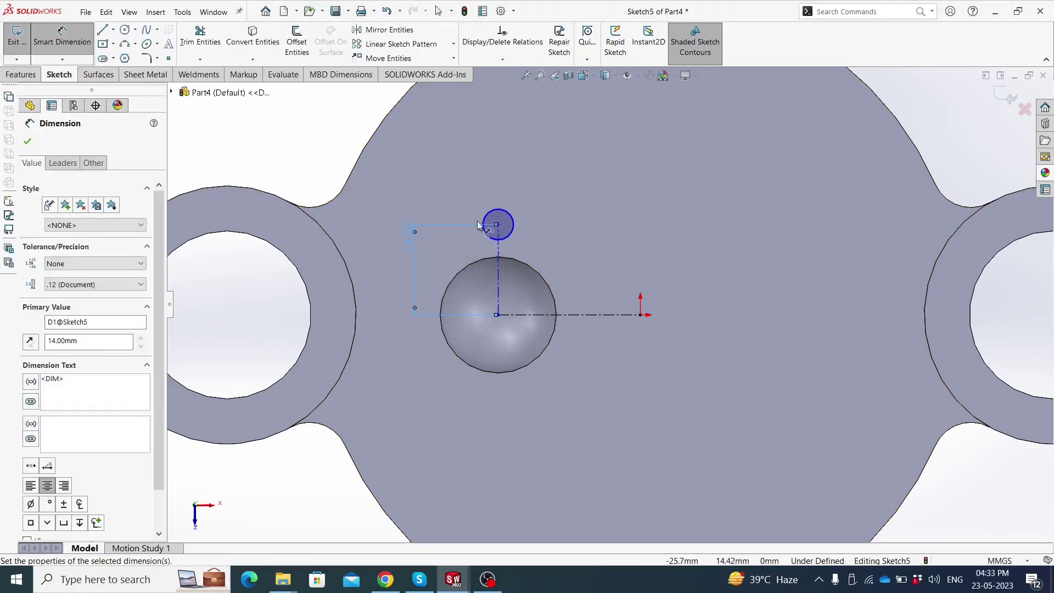
click(490, 220)
click(419, 176)
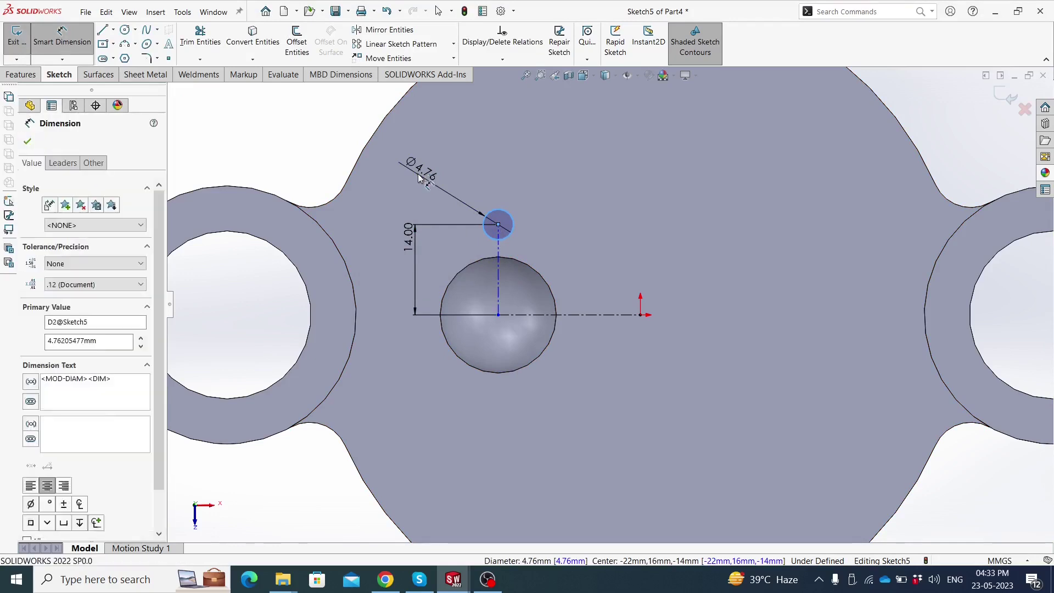
text(4)
key(Return)
key(Escape)
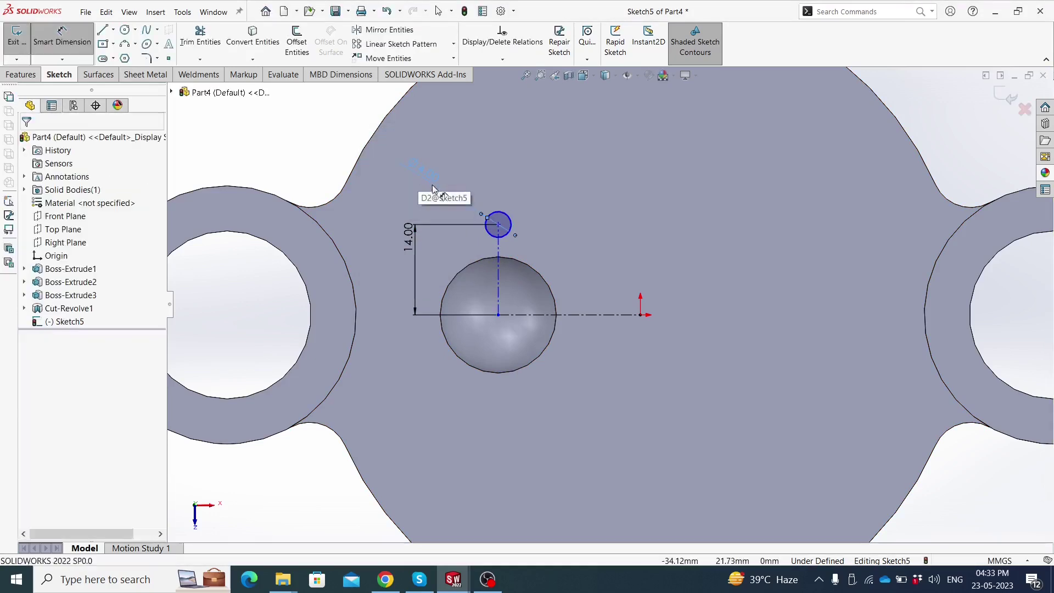
Select the centerline and centre points and test whether the small circle can still move
click(498, 246)
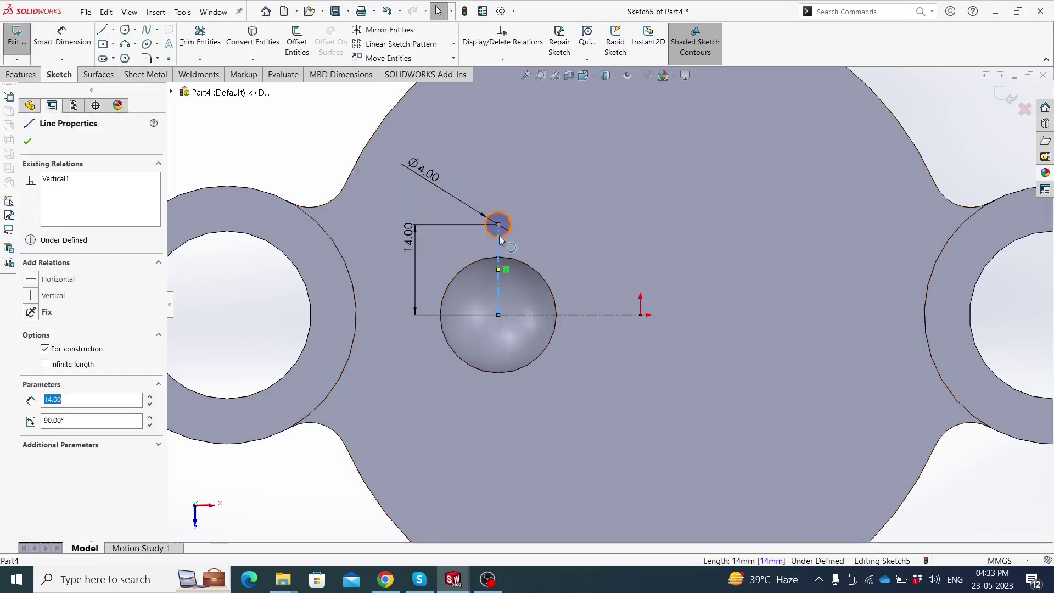
ctrl+click(498, 227)
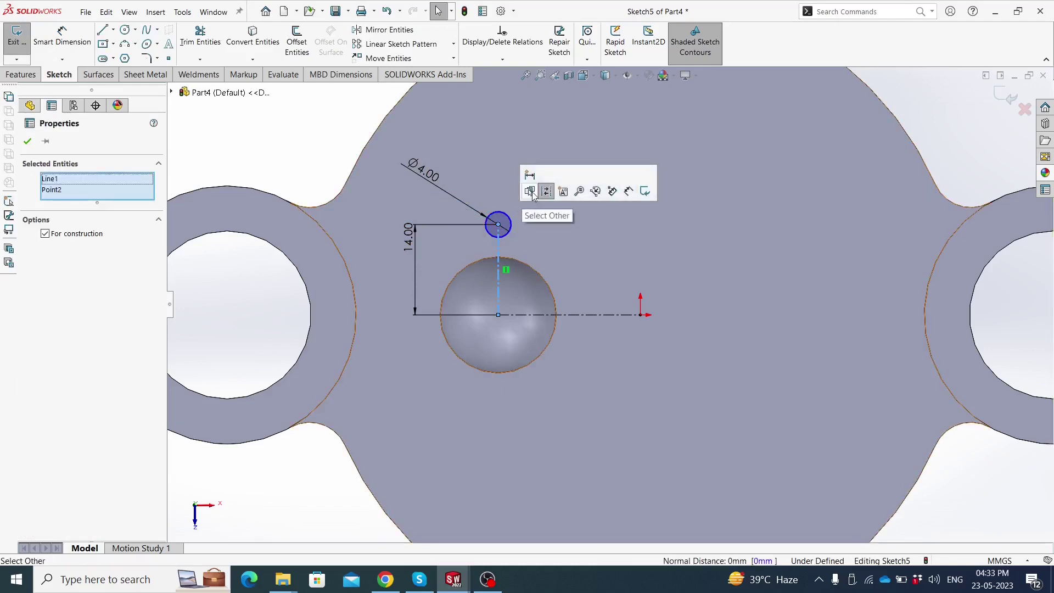
key(Escape)
click(499, 226)
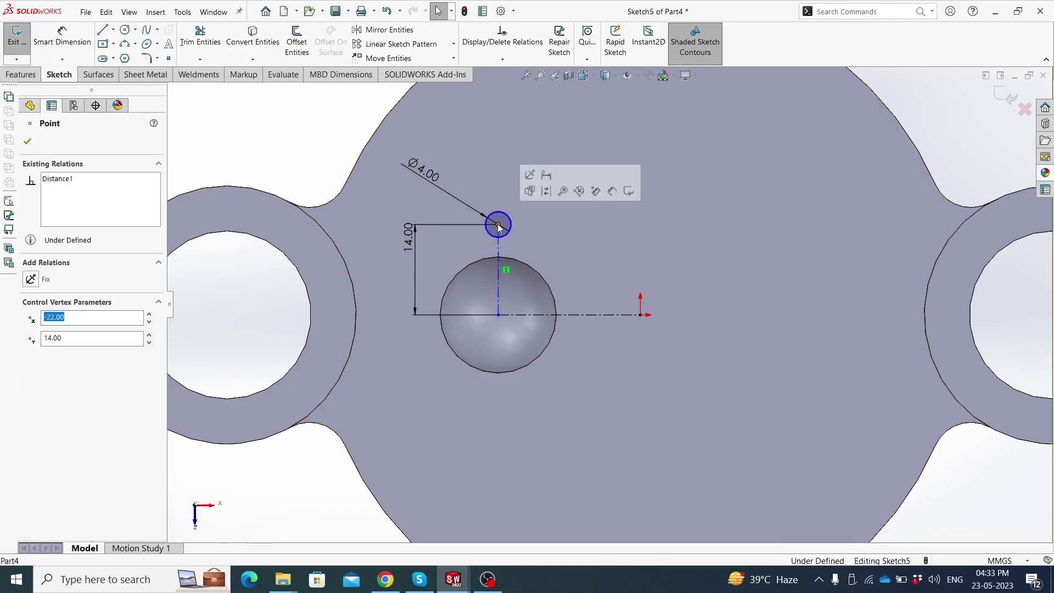
ctrl+click(498, 315)
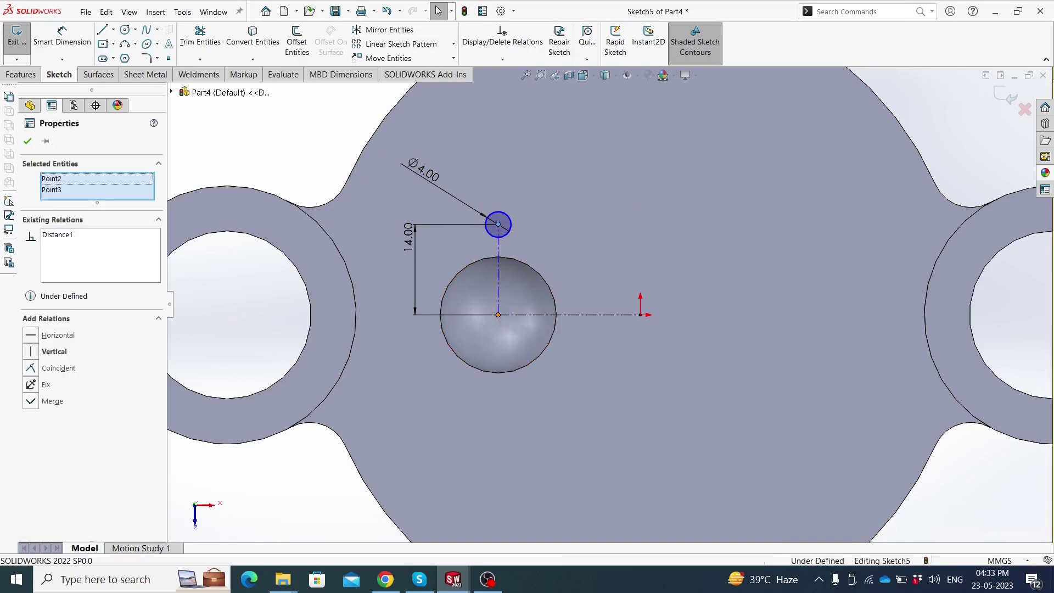
click(325, 163)
scroll(588, 275, up, 2)
scroll(590, 274, down, 2)
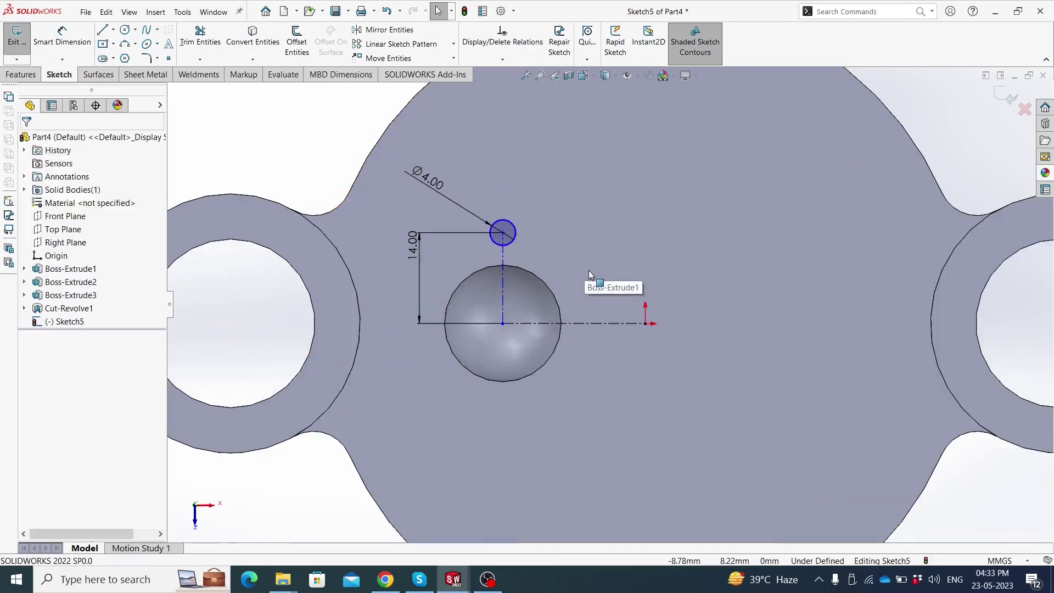
scroll(571, 261, down, 2)
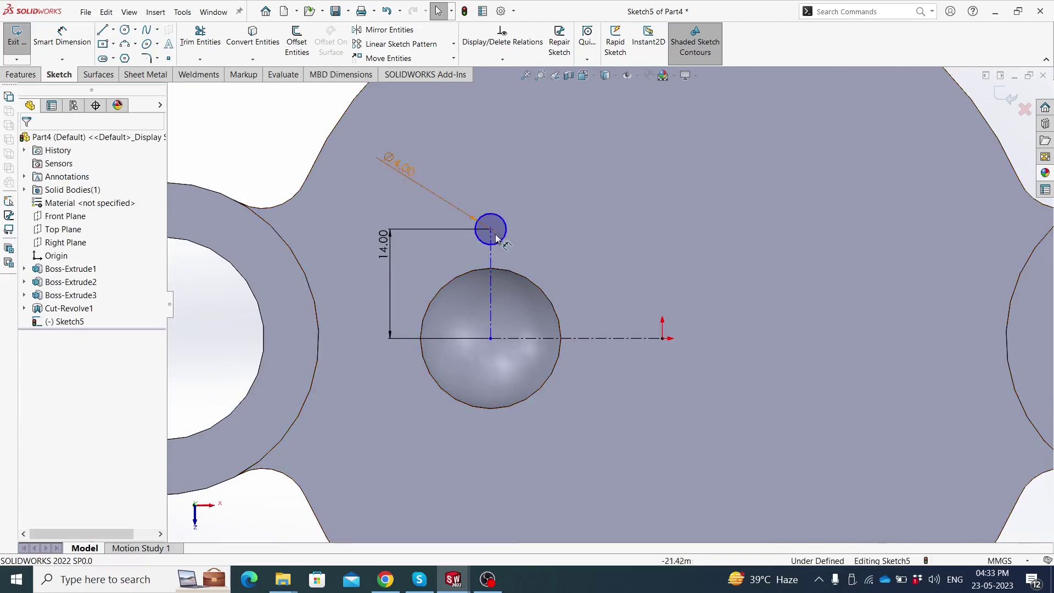
drag(490, 230, 496, 234)
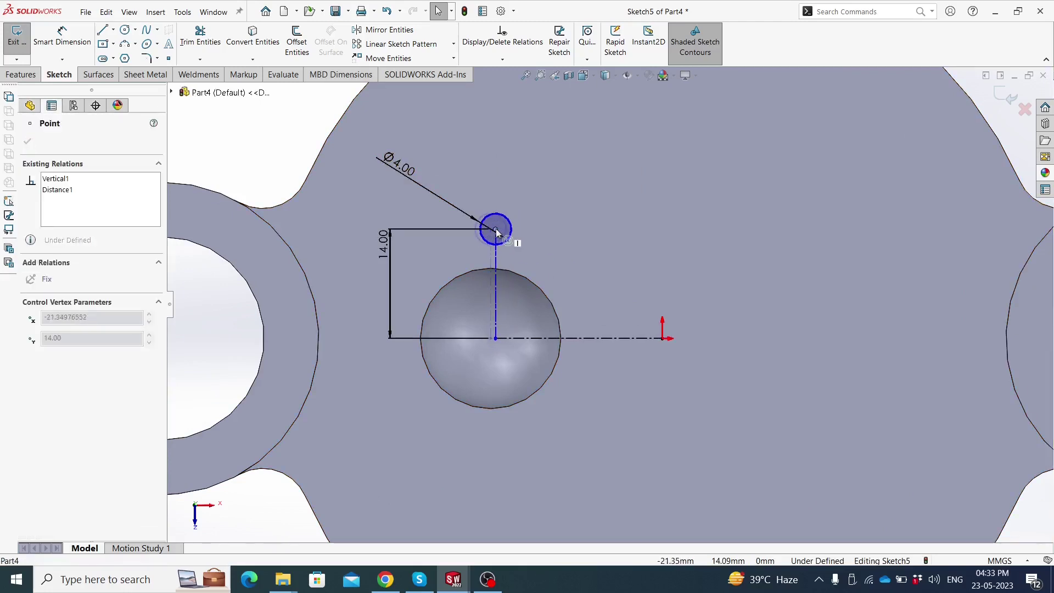
key(Escape)
Dimension the horizontal centerline 22 mm from the origin
key(d)
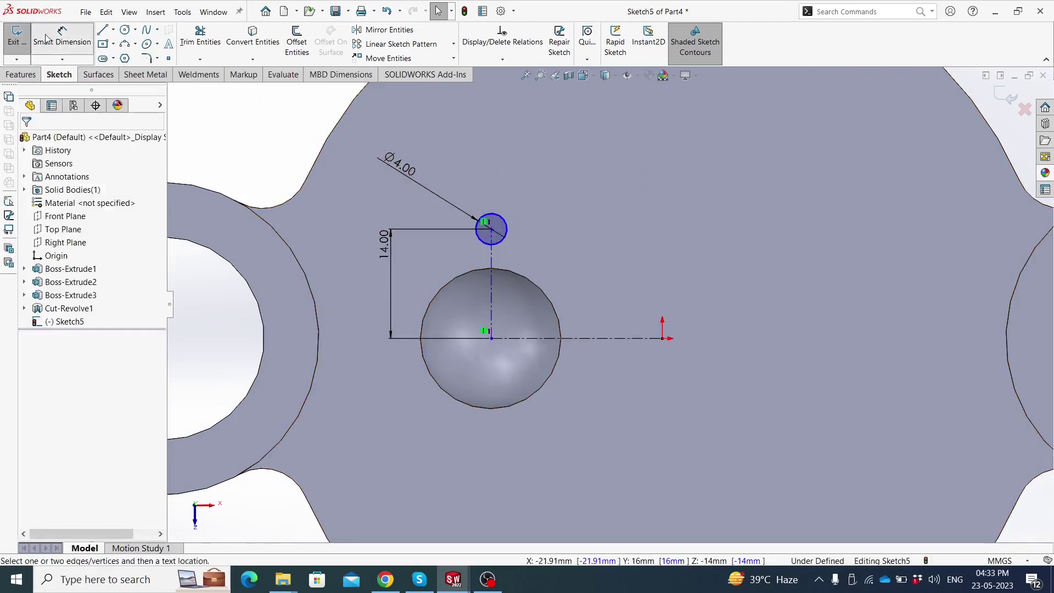
click(581, 338)
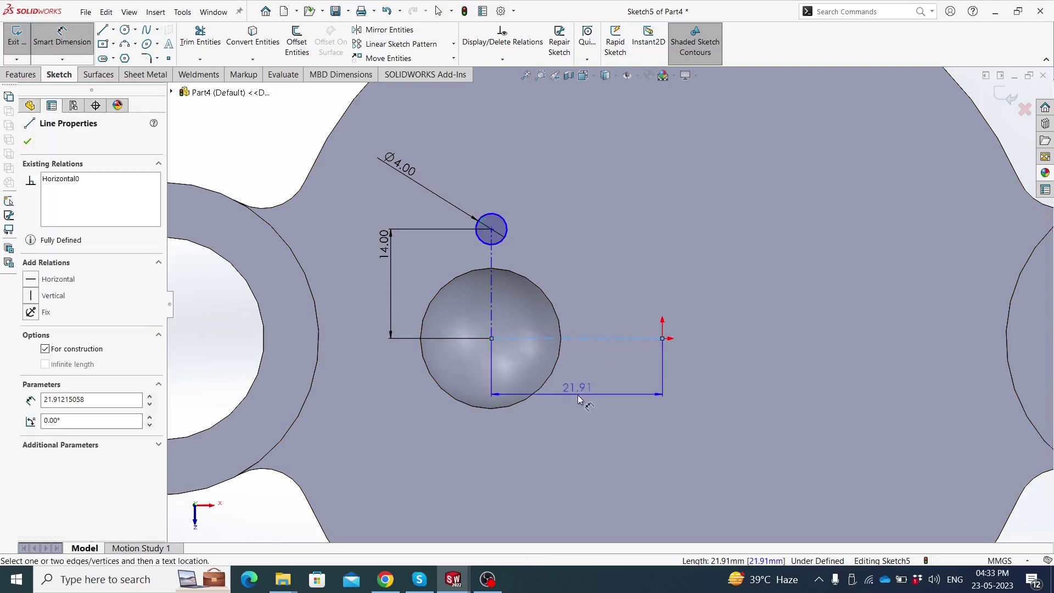
click(578, 394)
text(22)
key(Return)
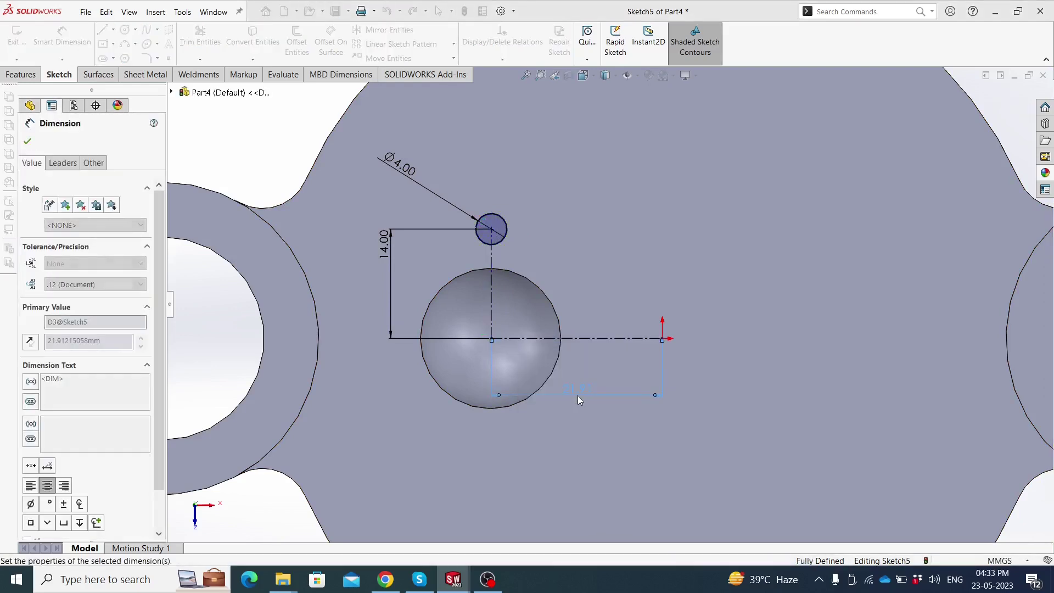
key(Escape)
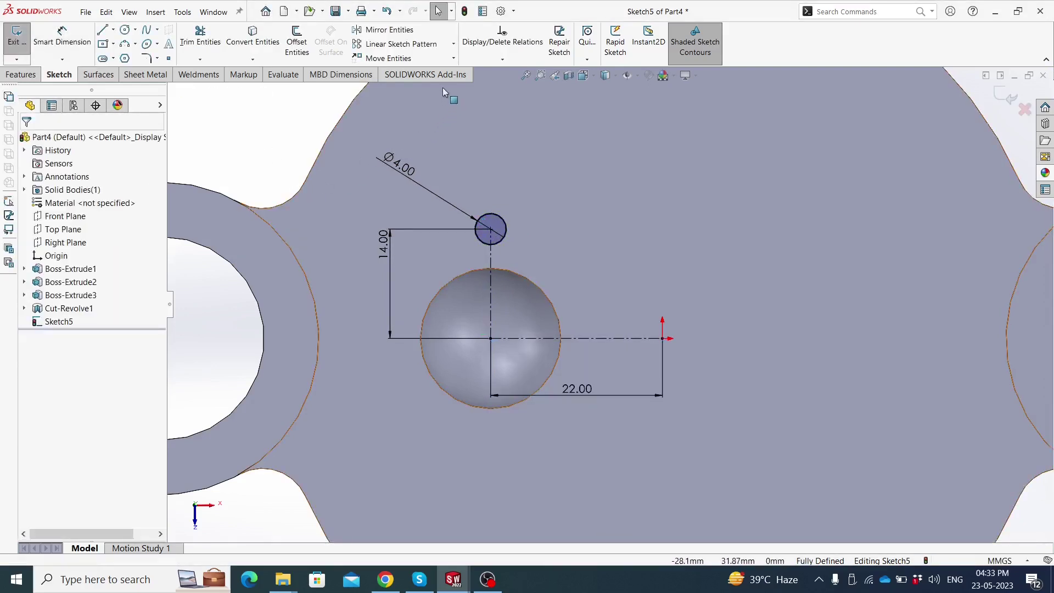
Circular-pattern the Ø4 mm circle into 6 instances around the dimple centre
click(453, 44)
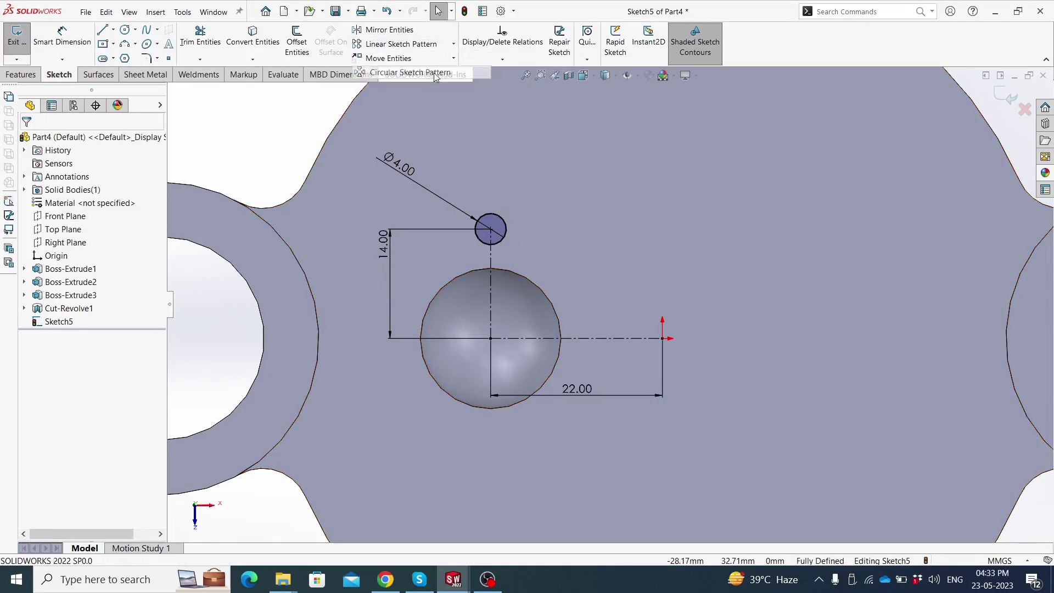
click(438, 72)
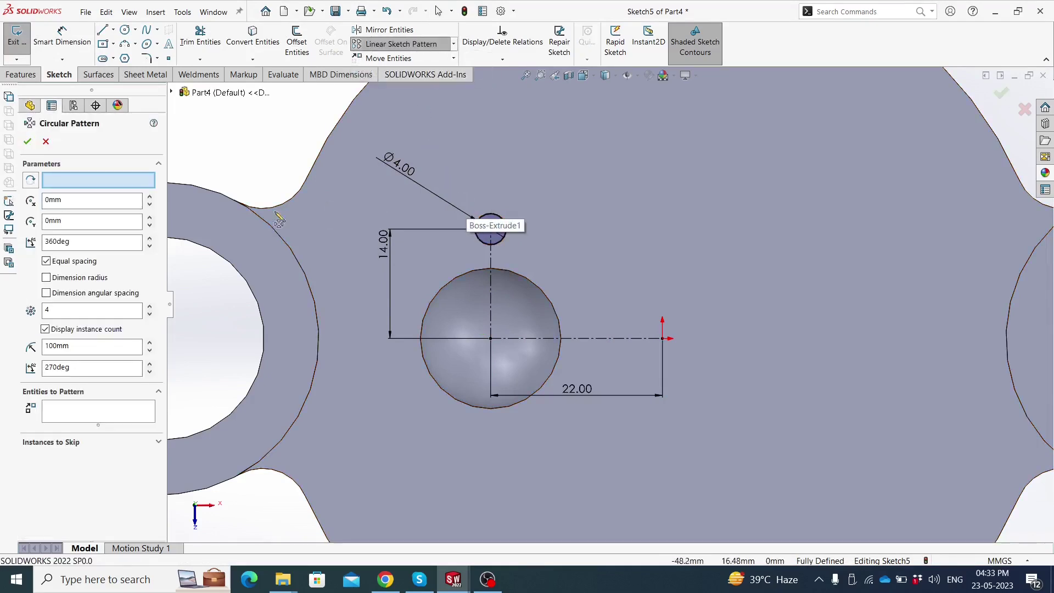
click(488, 218)
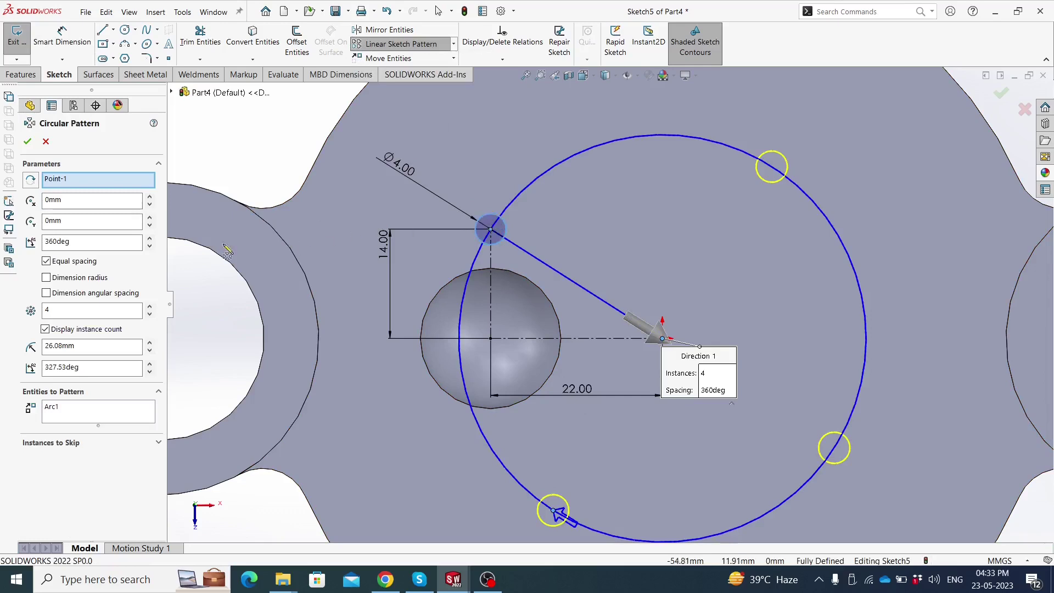
right_click(113, 181)
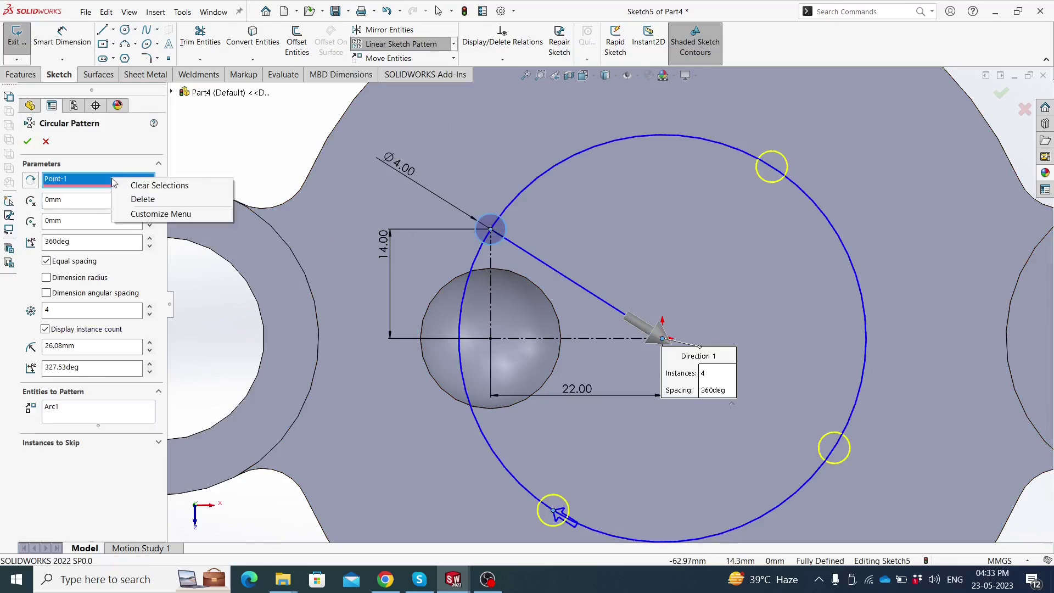
click(140, 205)
click(490, 339)
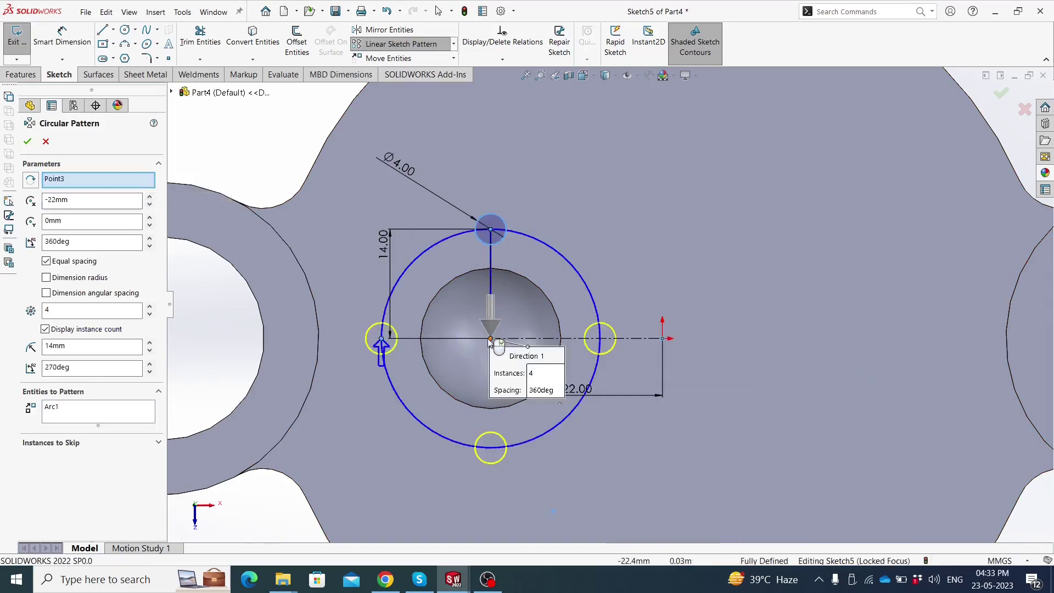
click(150, 308)
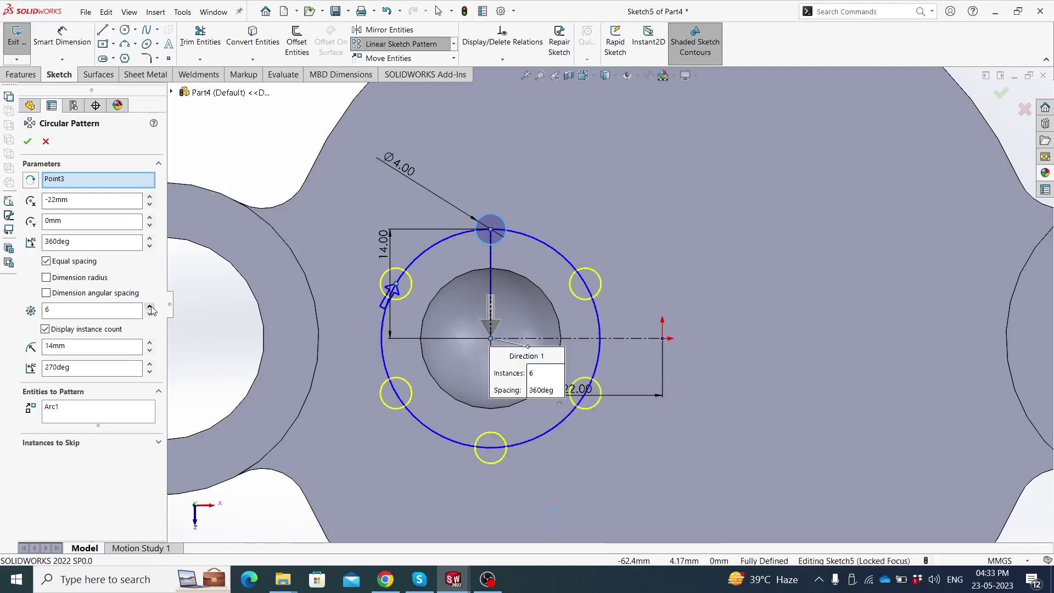
click(26, 141)
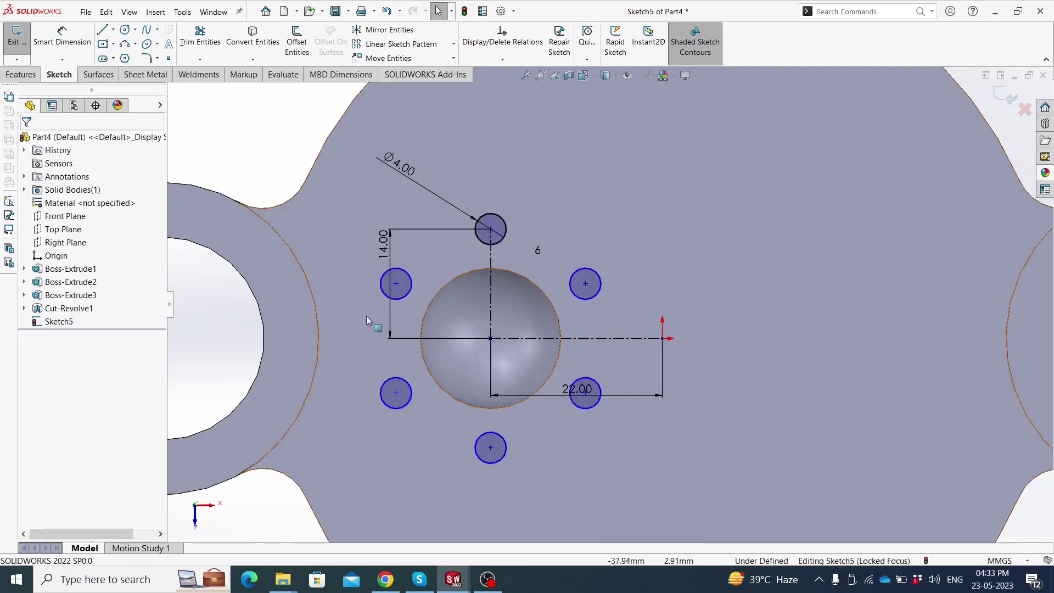
Snap the stray point onto the dimple centre to fully define the sketch
drag(383, 395, 351, 390)
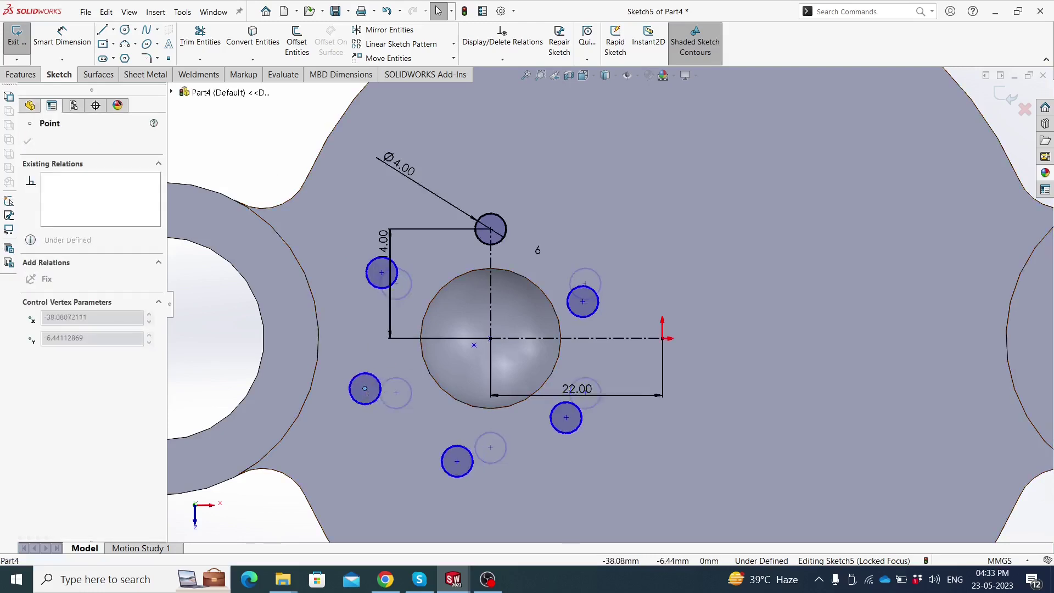
key(Escape)
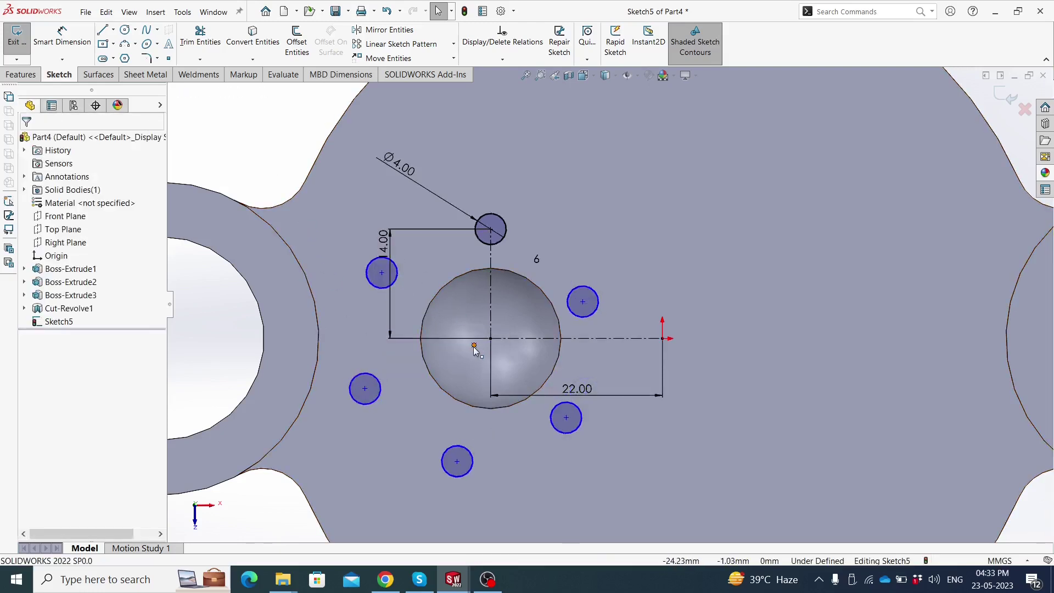
drag(474, 346, 490, 338)
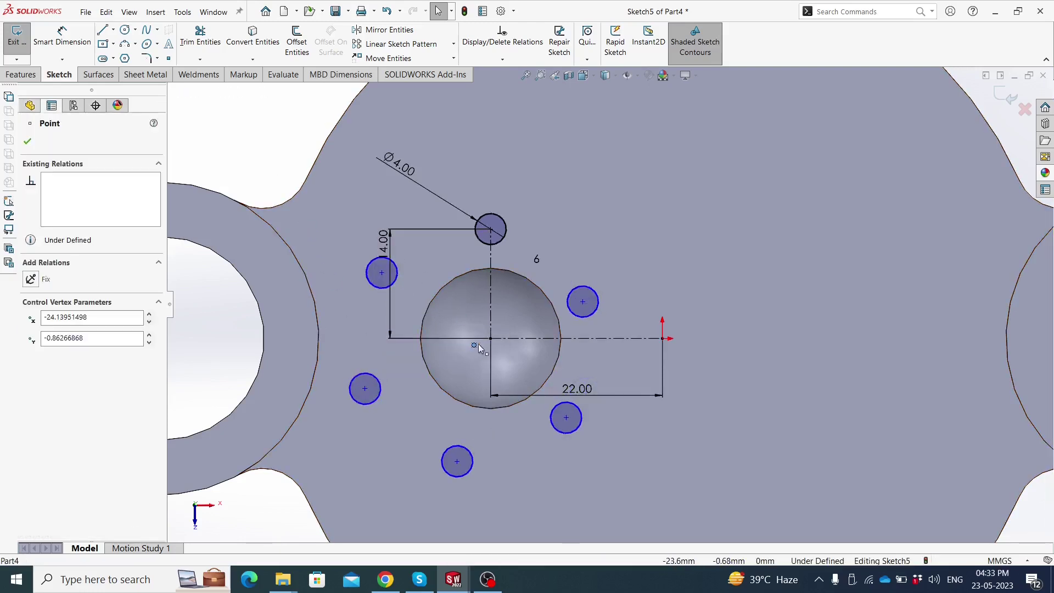
click(284, 178)
click(17, 77)
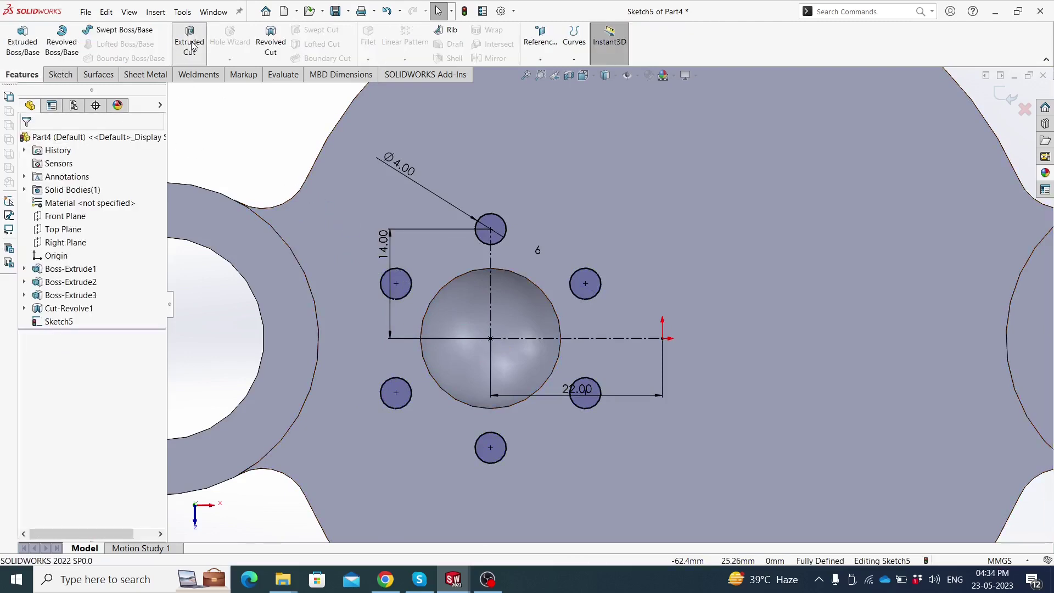
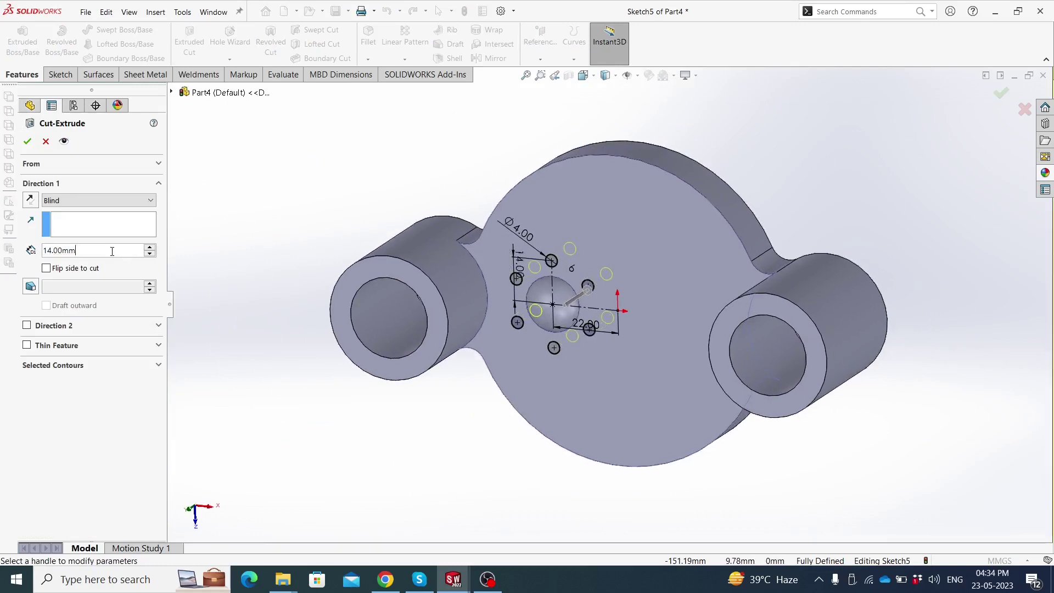
Cut the six Ø4 mm holes 6 mm deep around the central recess as Cut-Extrude1
text(6)
key(Return)
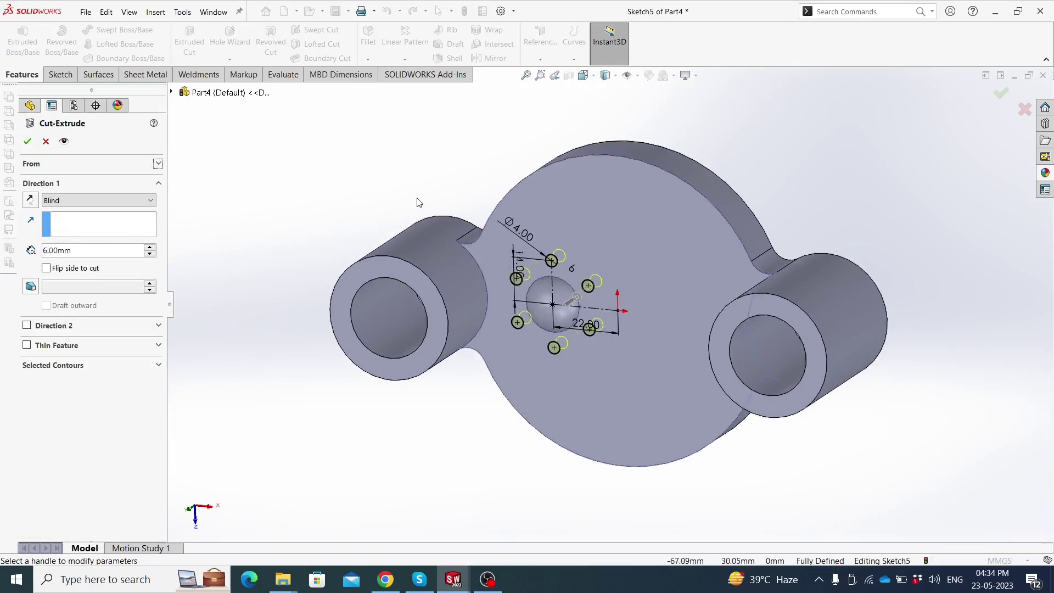
scroll(452, 239, down, 2)
scroll(490, 230, down, 2)
middle_drag(490, 235, 190, 183)
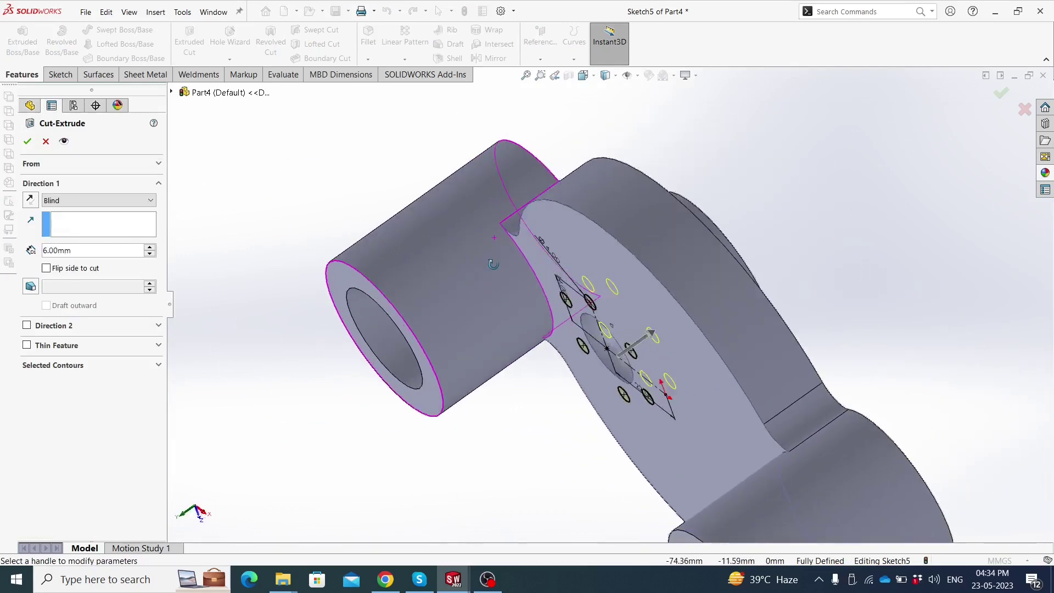
click(27, 143)
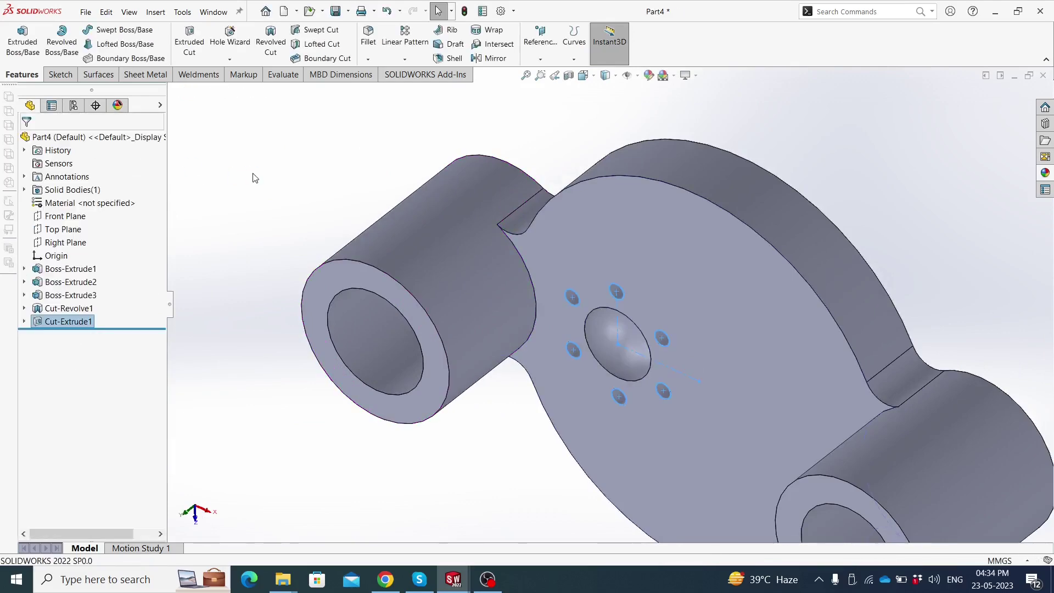
Apply a red appearance swatch to the entire part
mouse_move(374, 142)
middle_down()
mouse_move(342, 132)
mouse_move(707, 376)
mouse_move(681, 368)
mouse_move(677, 305)
middle_up()
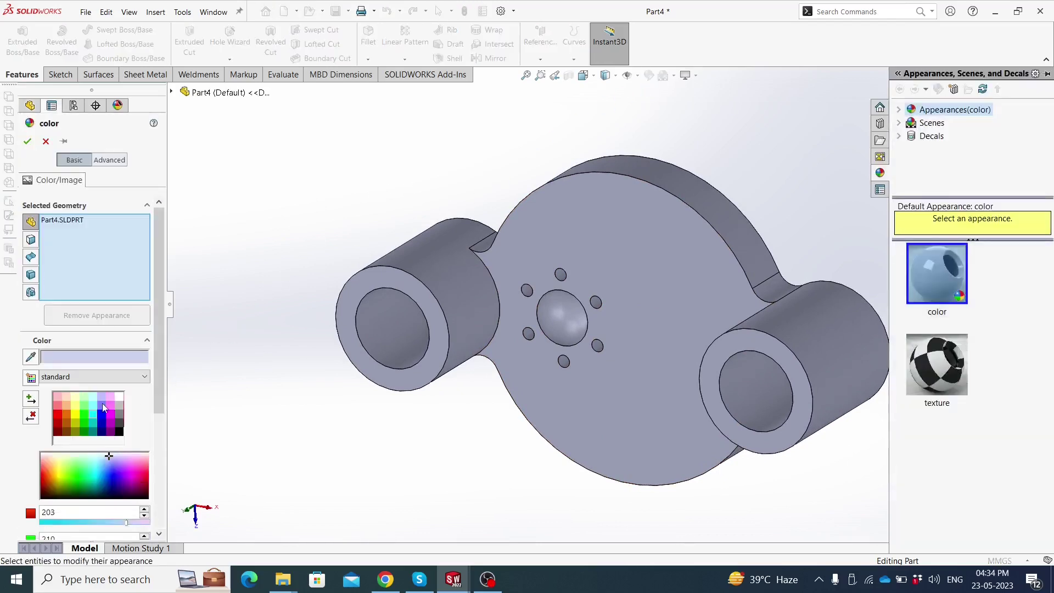
click(55, 417)
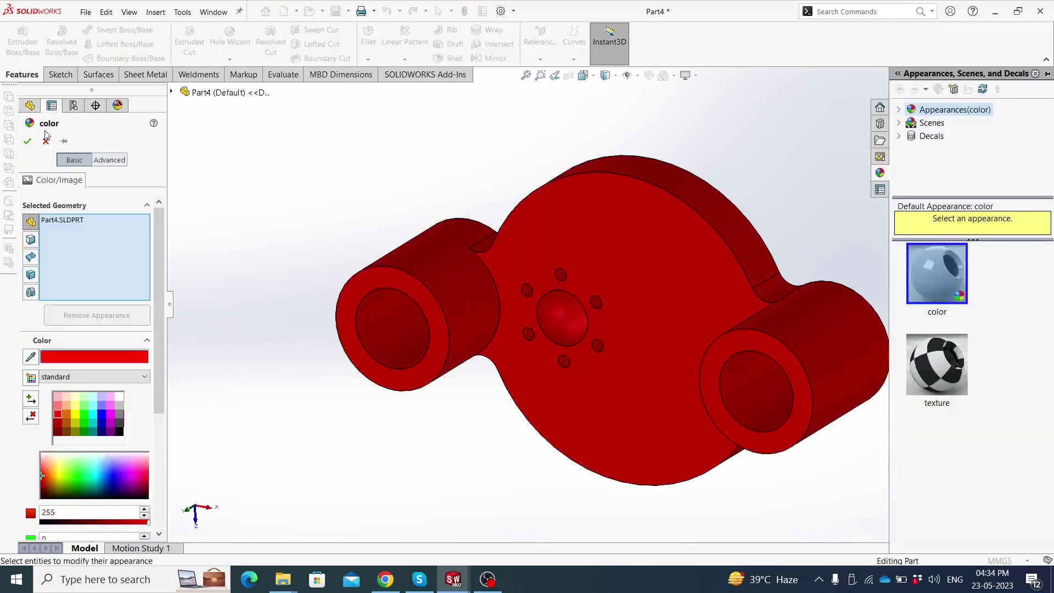
click(27, 142)
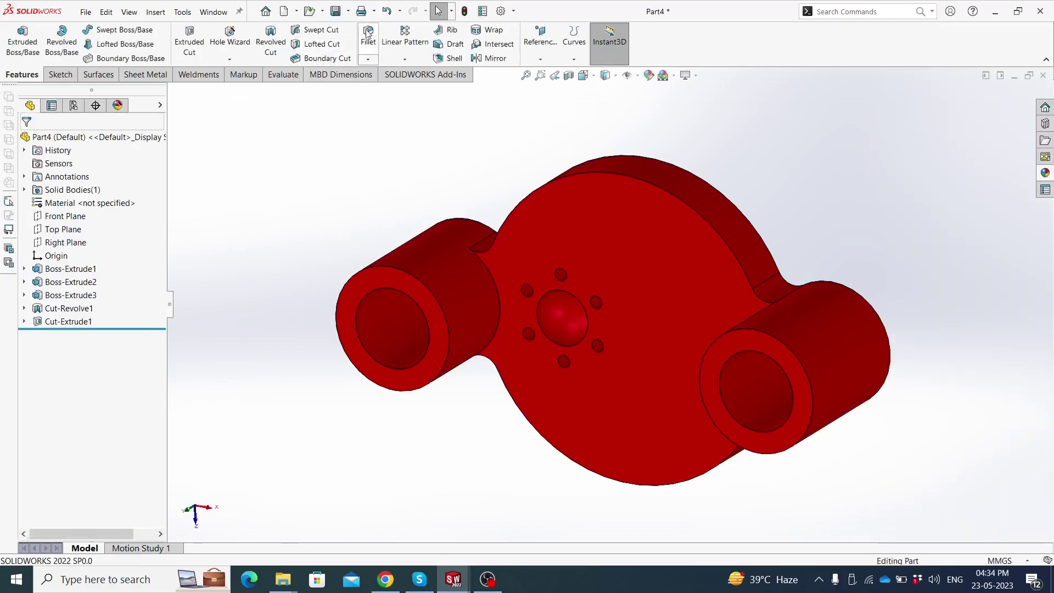
Save the part as 'Punch' in the Desktop 'Punching machine' folder
click(348, 11)
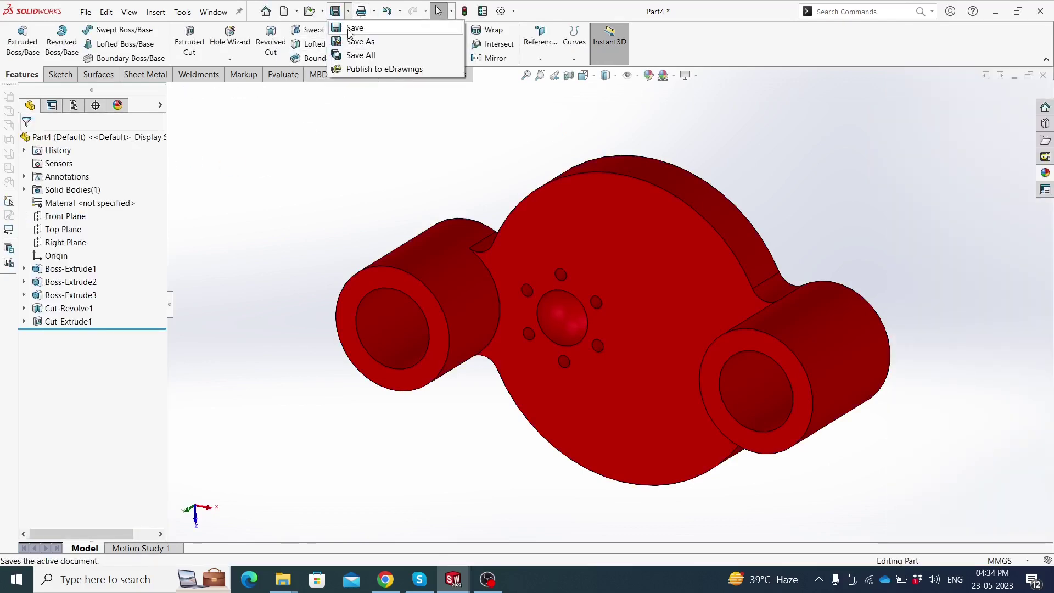
click(349, 28)
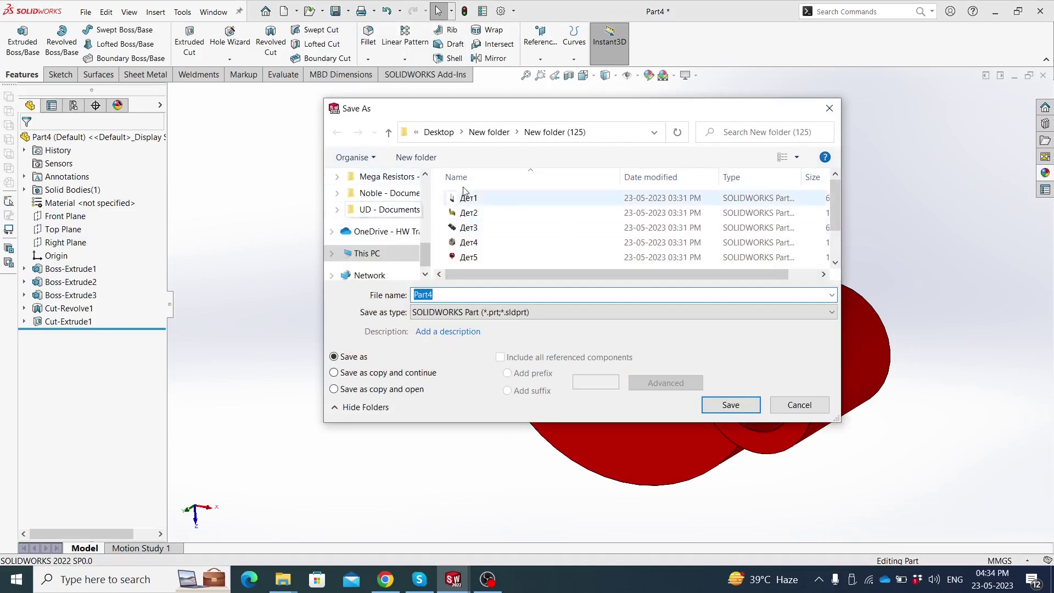
click(436, 132)
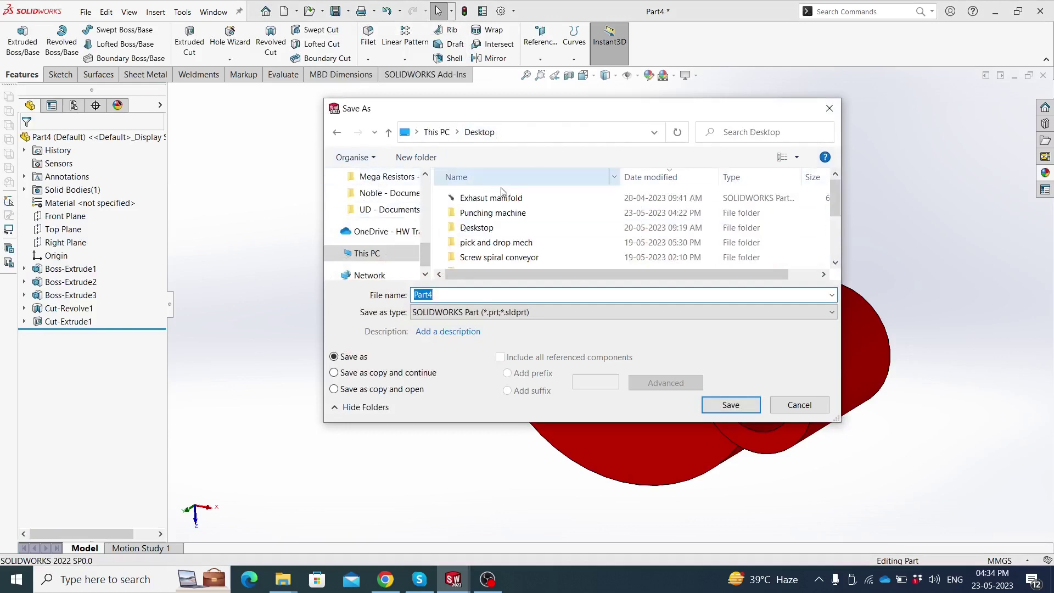
double_click(532, 217)
text(Punch)
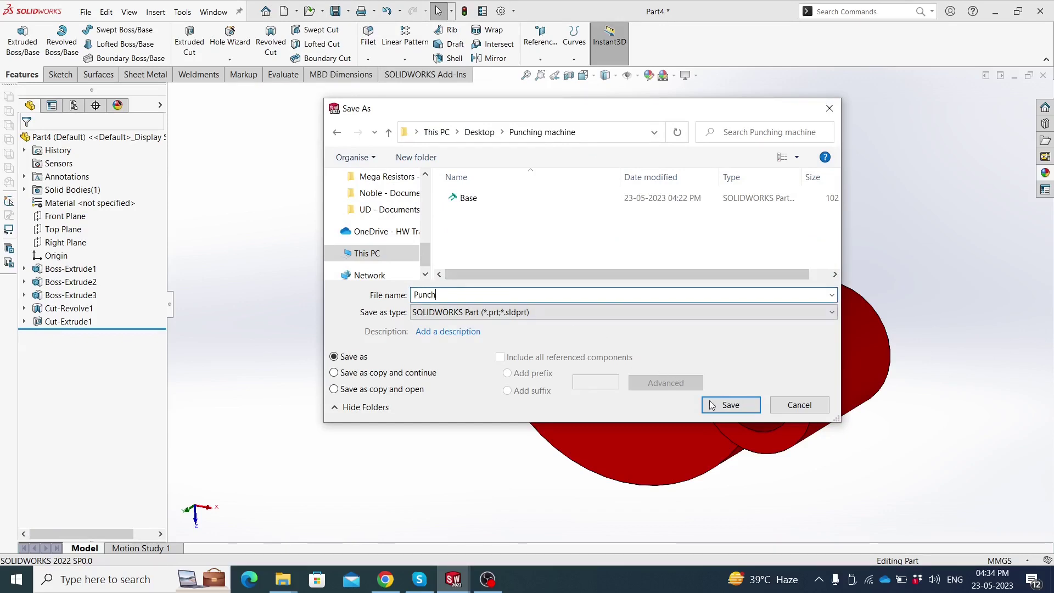
click(723, 410)
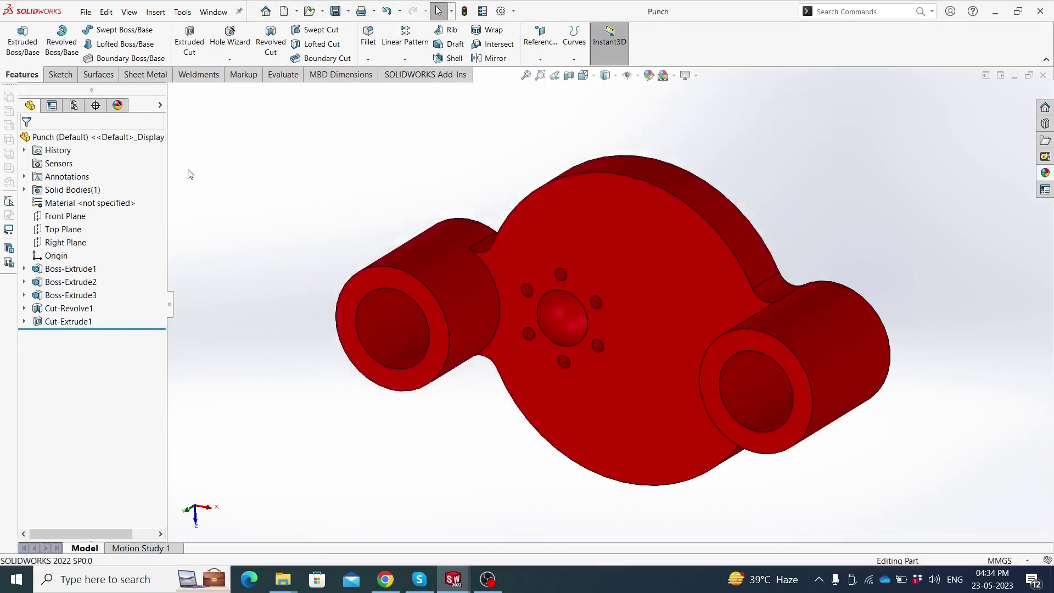
click(85, 13)
In a new part, sketch a centre rectangle on the Top Plane about the origin
click(99, 31)
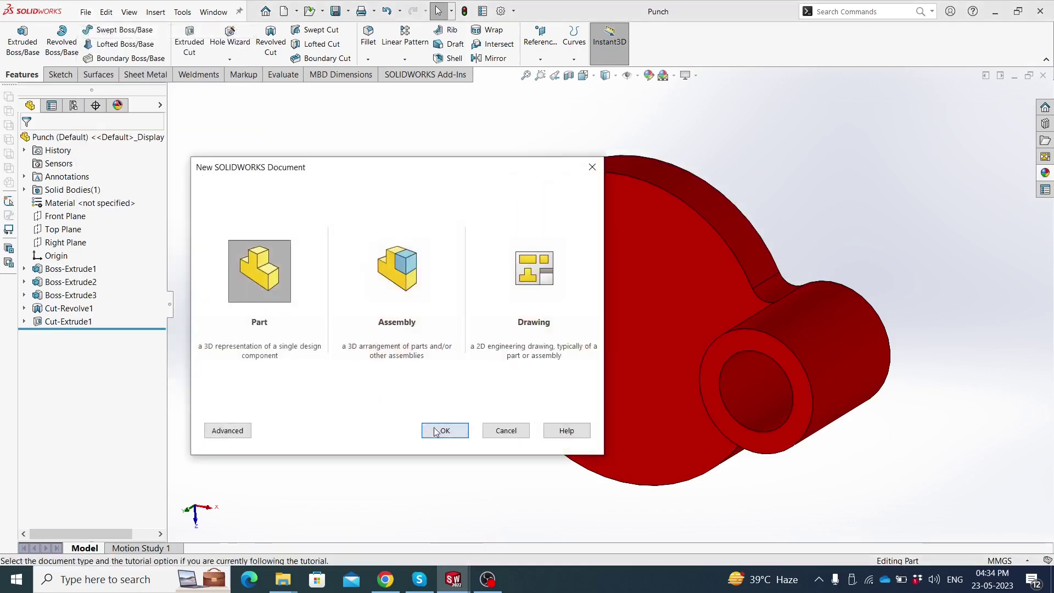
click(444, 431)
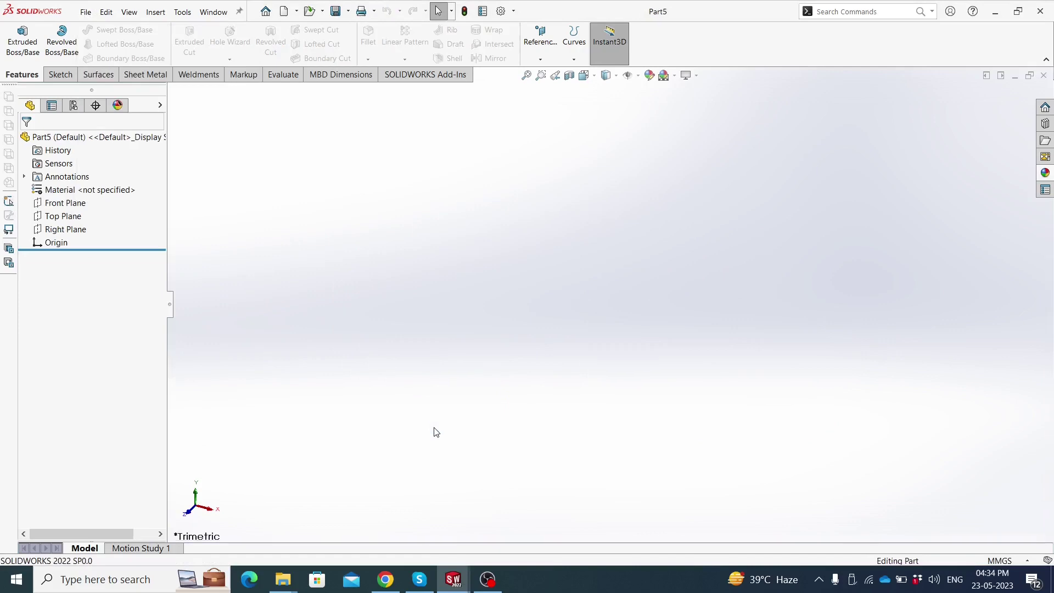
click(61, 216)
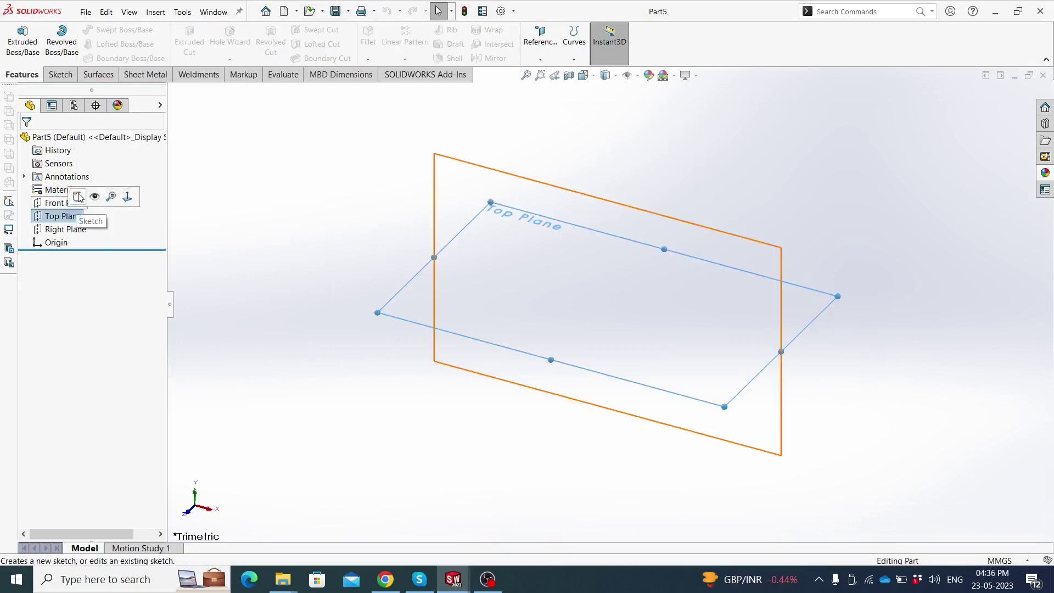
click(80, 197)
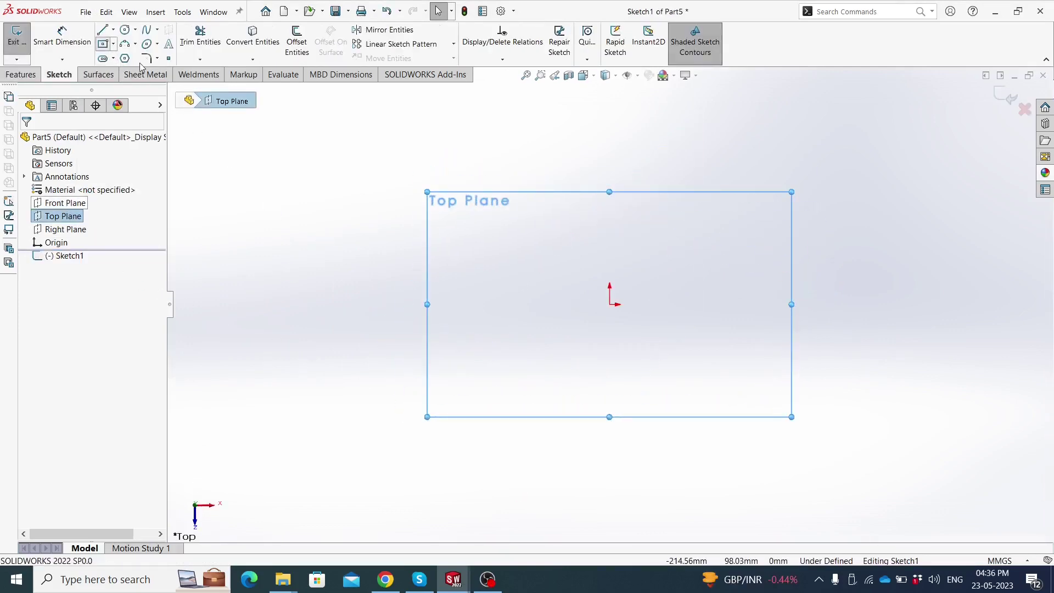
click(102, 44)
click(610, 304)
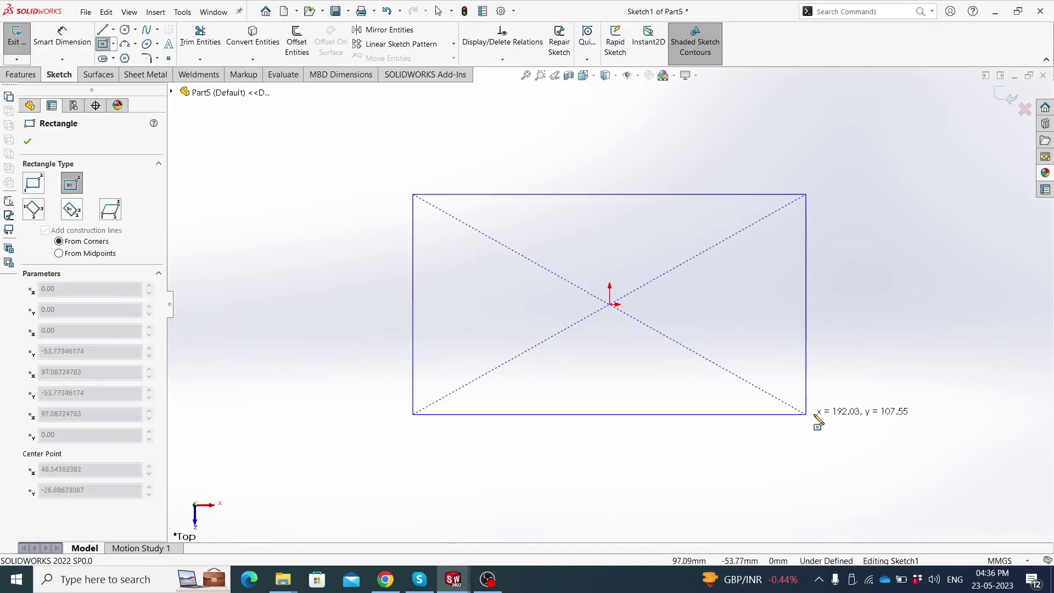
click(823, 400)
Dimension the rectangle 200 mm wide by 80 mm high
click(62, 42)
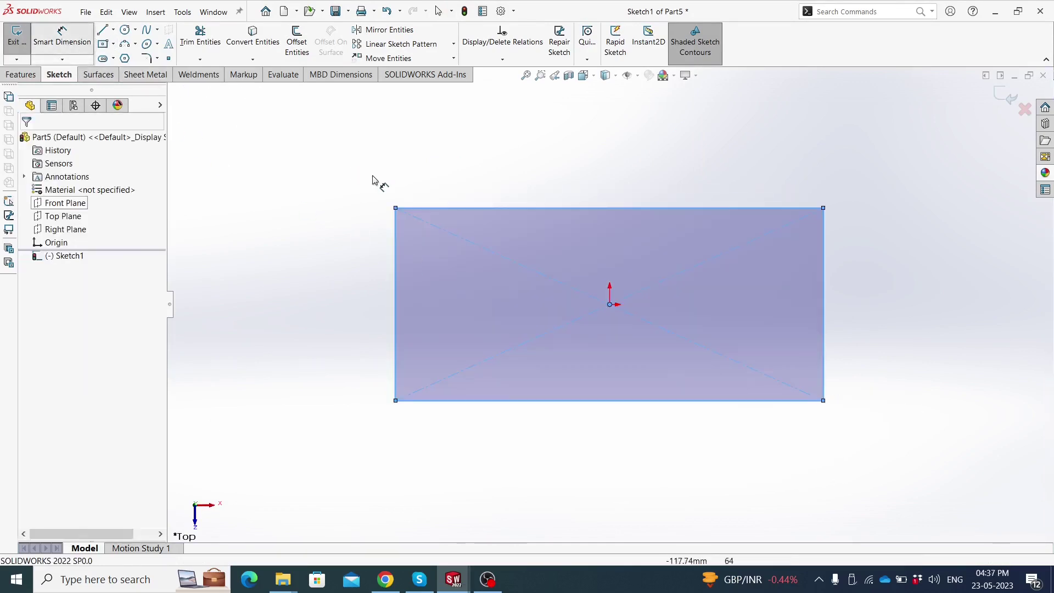
click(543, 208)
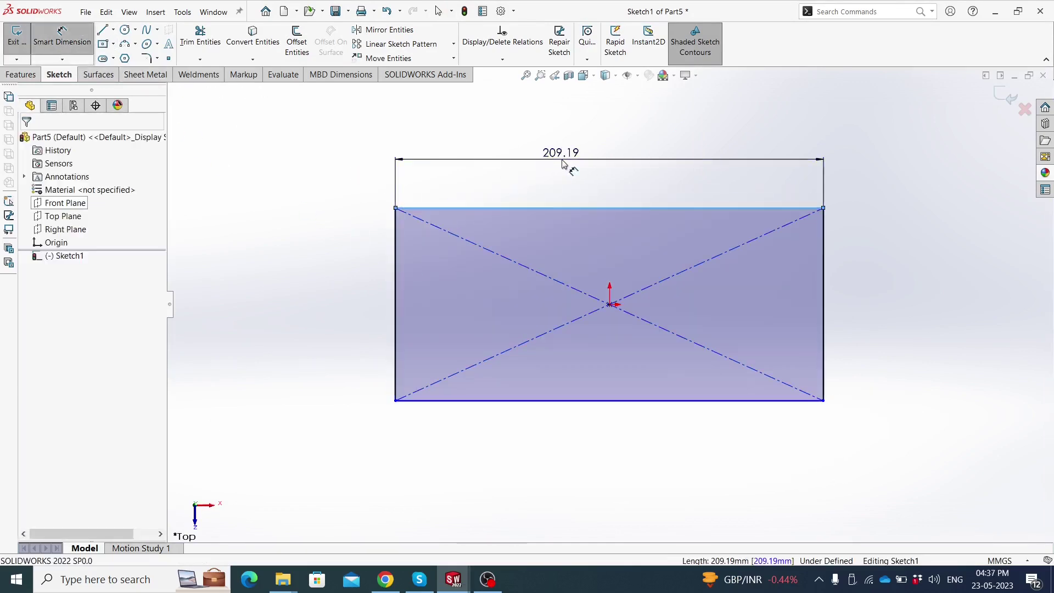
click(560, 165)
text(200)
key(Return)
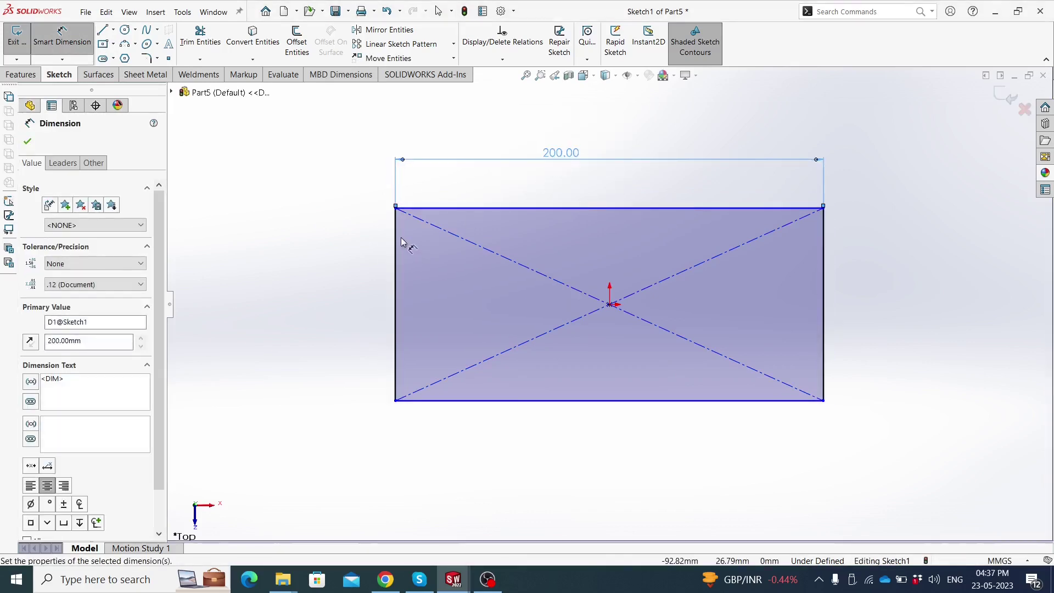
click(396, 241)
click(360, 295)
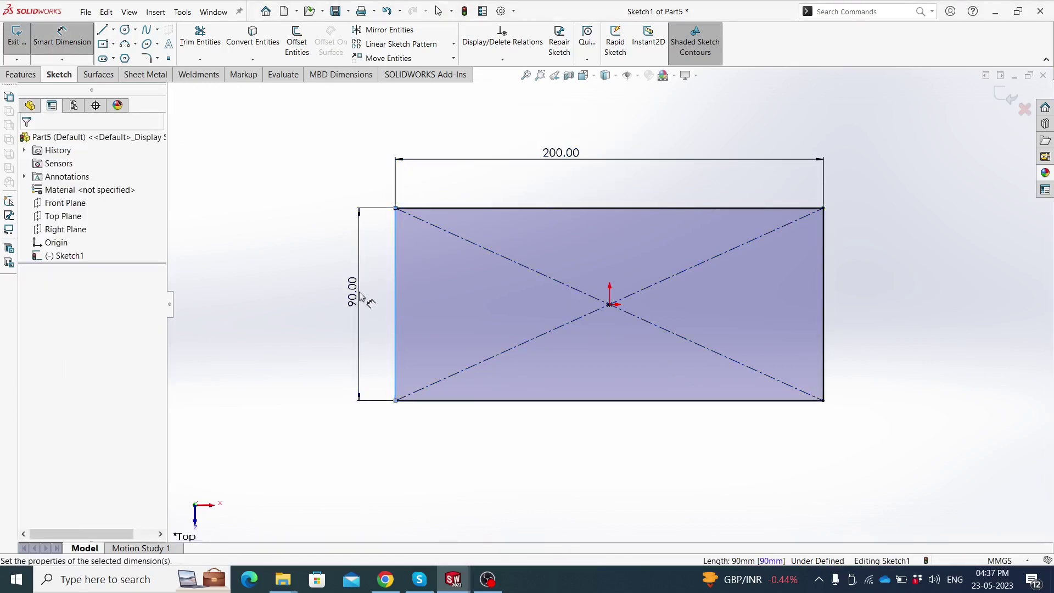
text(480)
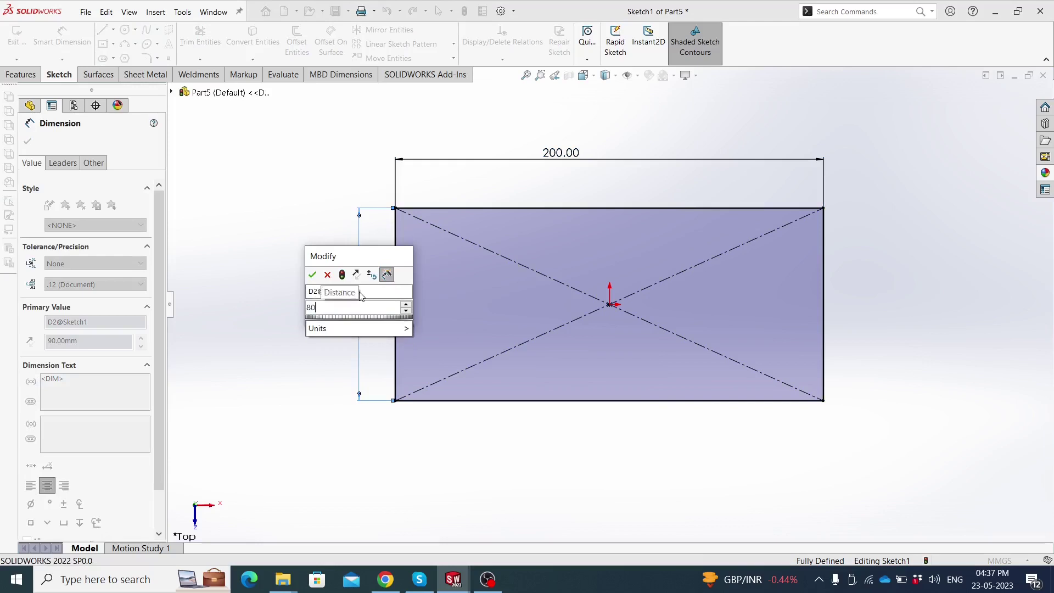
key(Return)
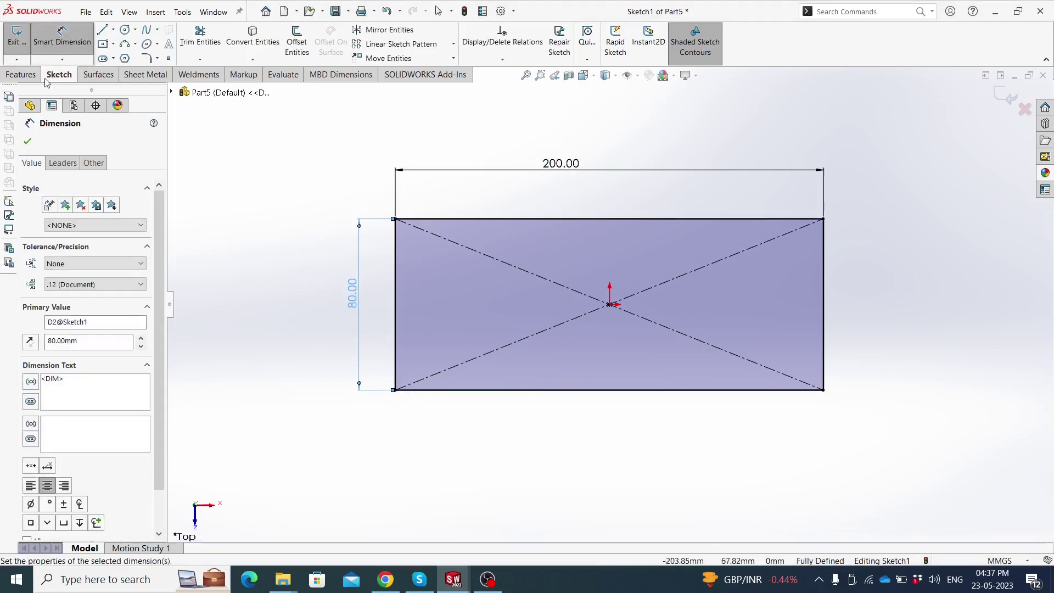
Extrude the rectangle 10 mm into a plate
click(23, 75)
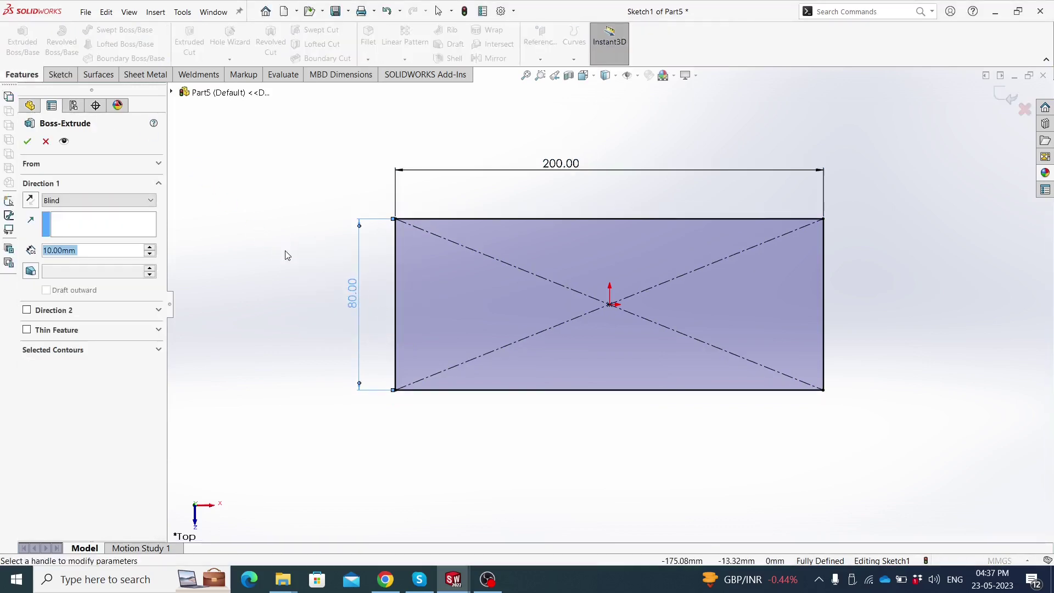
click(29, 142)
click(482, 278)
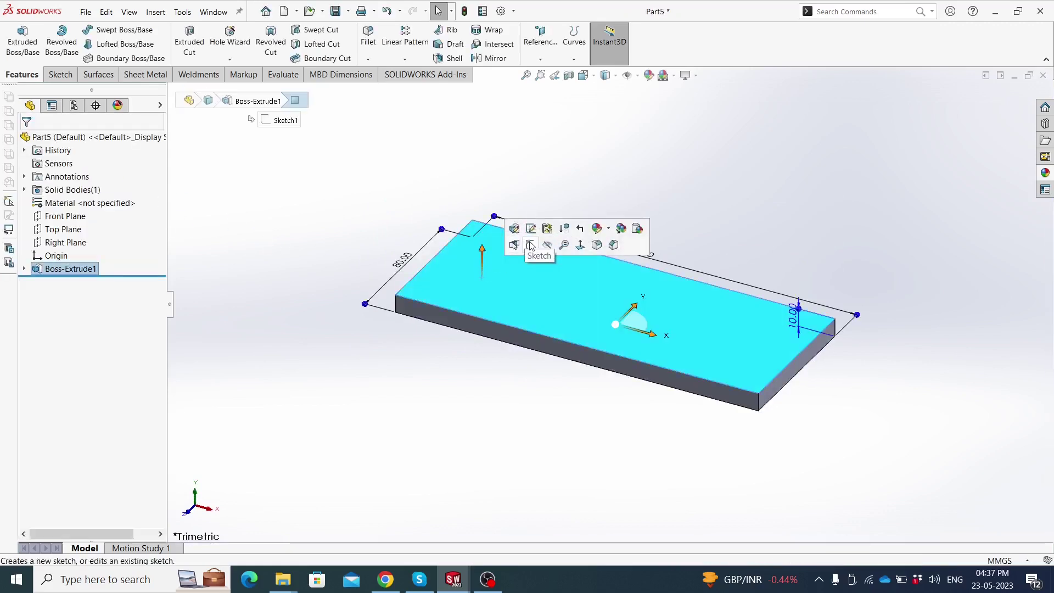
Sketch a rectangle offset 10 mm inward on the plate's top face, trimming away the outer edges
click(530, 244)
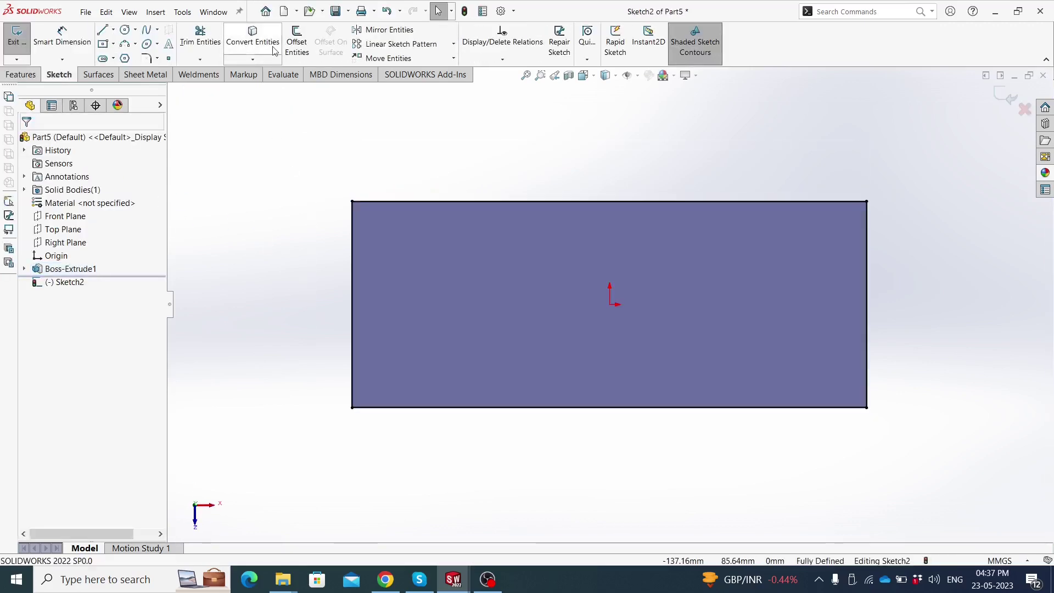
click(309, 48)
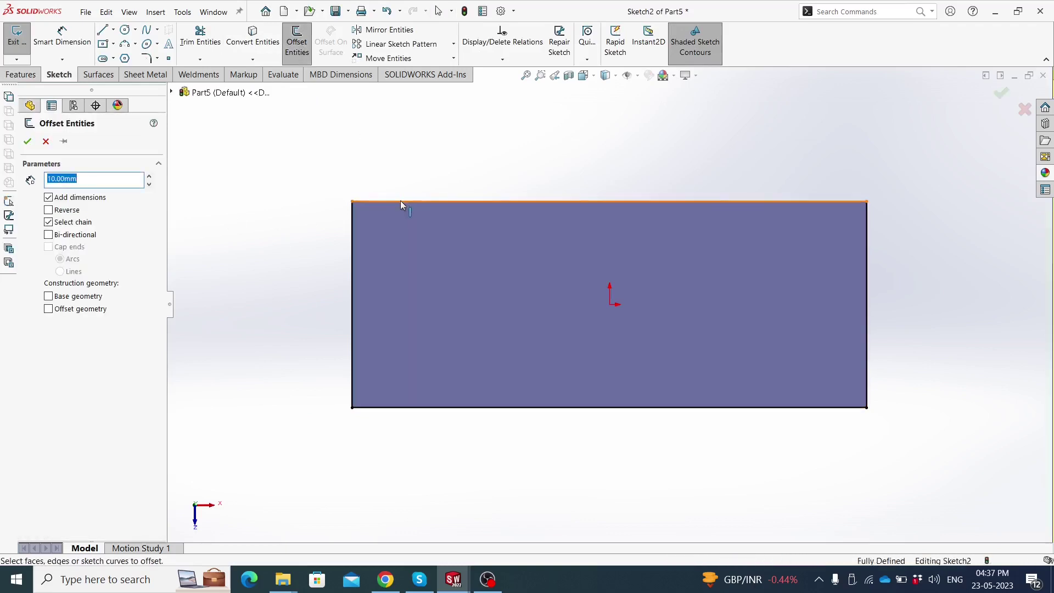
click(400, 201)
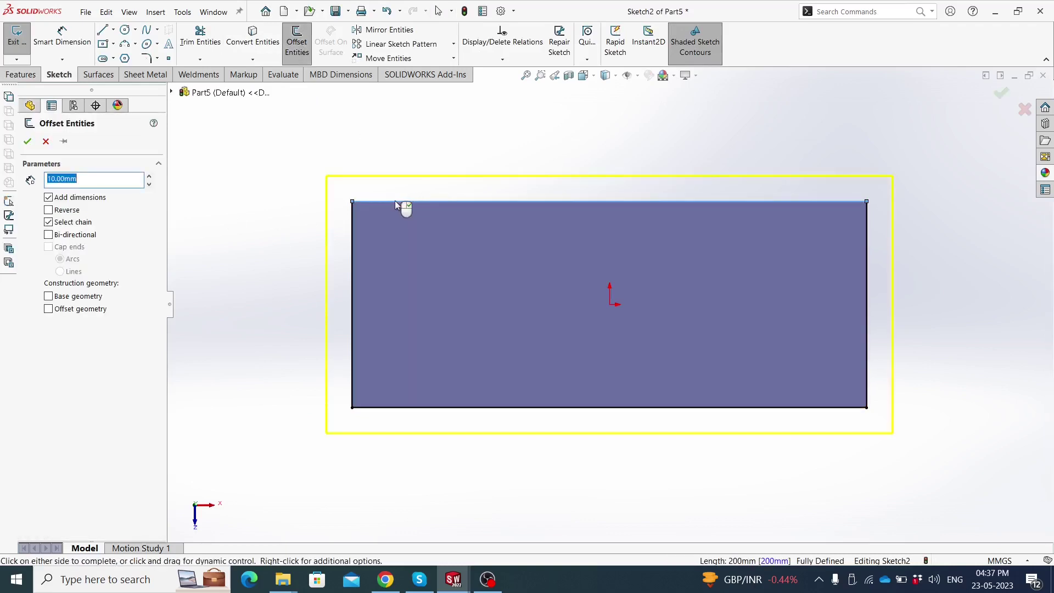
click(48, 210)
click(28, 142)
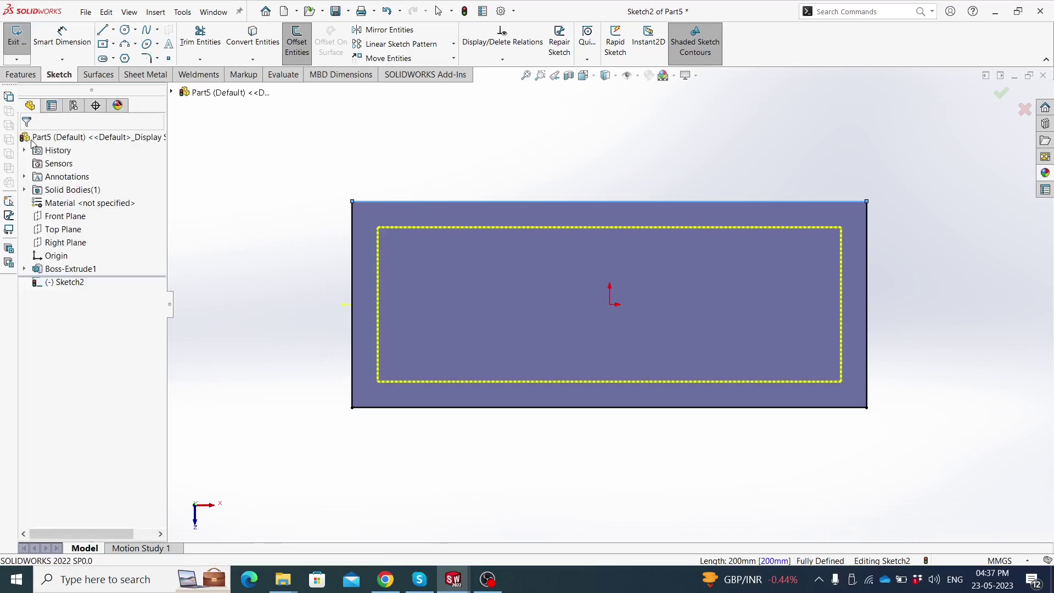
click(200, 36)
drag(386, 165, 338, 240)
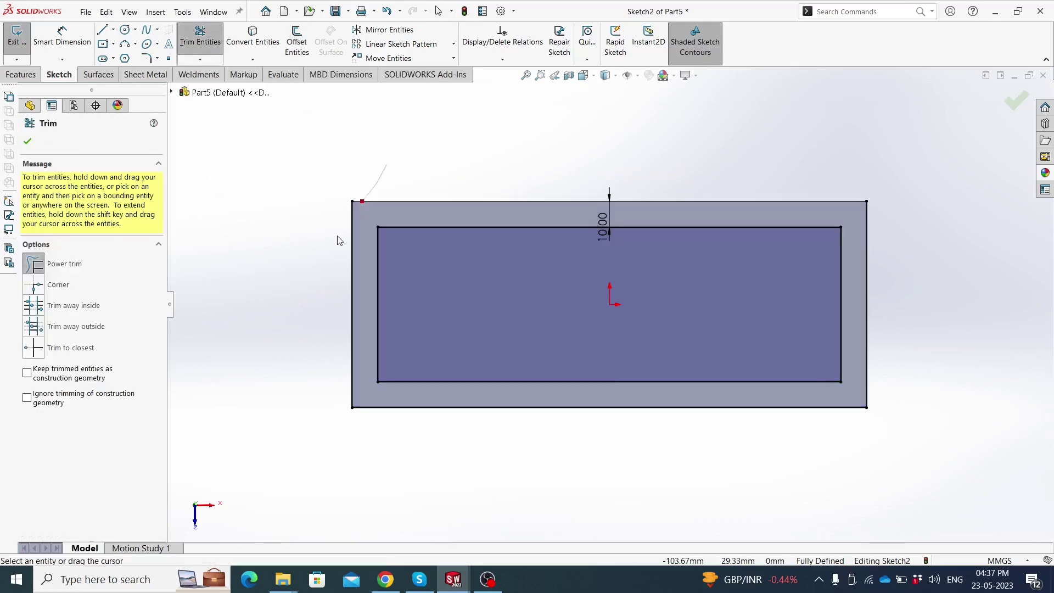
drag(881, 382, 752, 392)
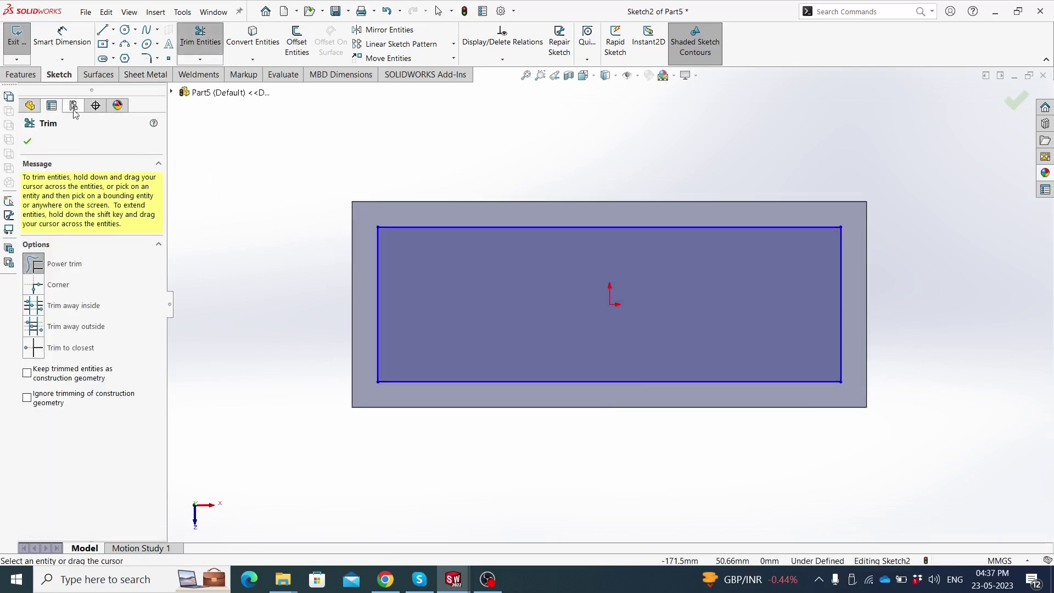
Extrude the inset rectangle as Boss-Extrude2
click(22, 74)
click(23, 42)
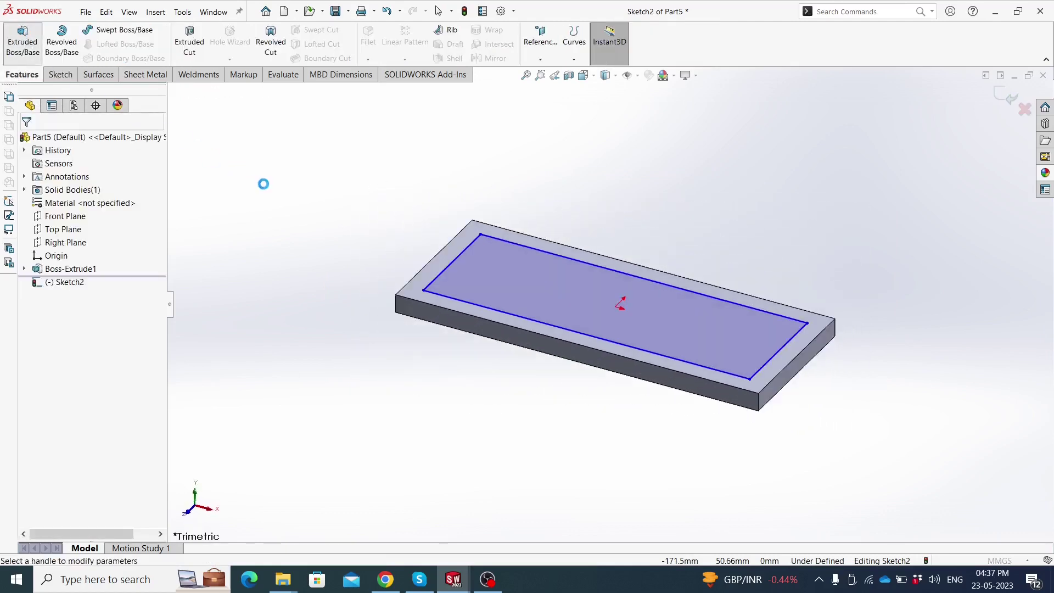
click(28, 143)
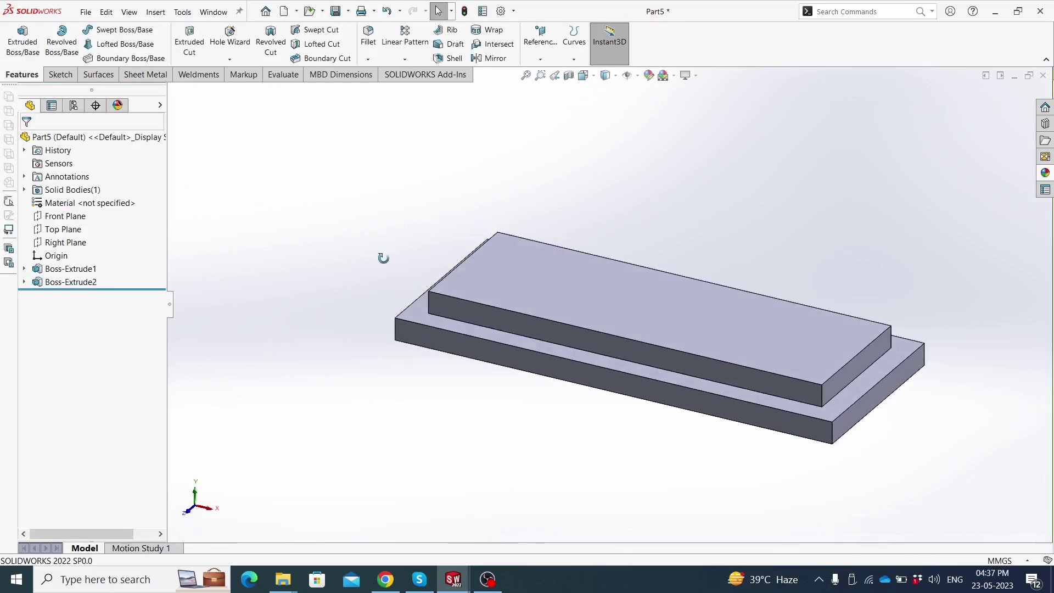
Open and exit an empty sketch on the Front Plane
middle_drag(383, 258, 319, 275)
click(58, 220)
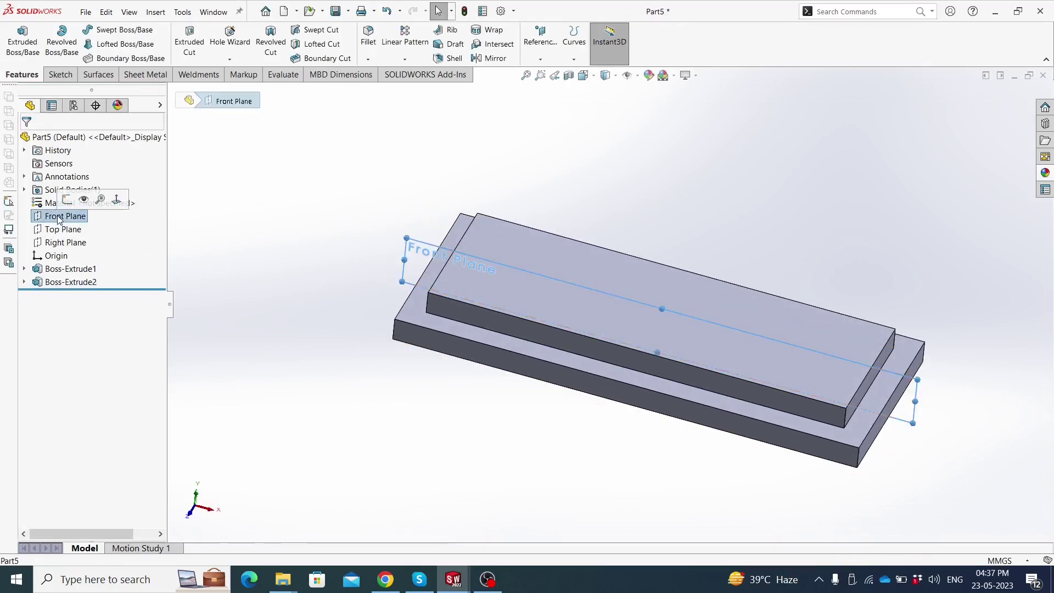
click(70, 201)
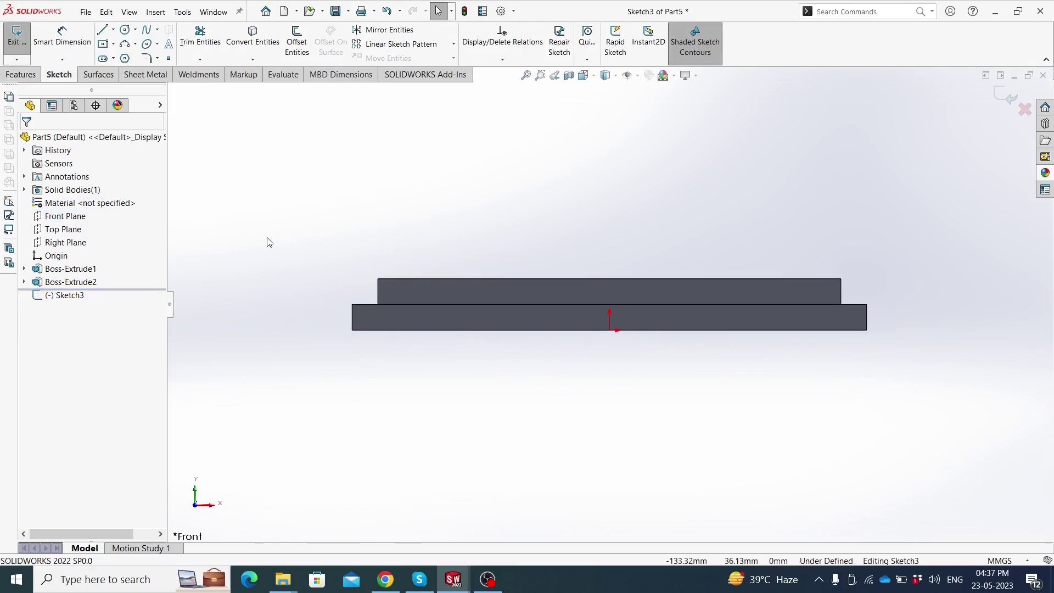
scroll(647, 236, down, 1)
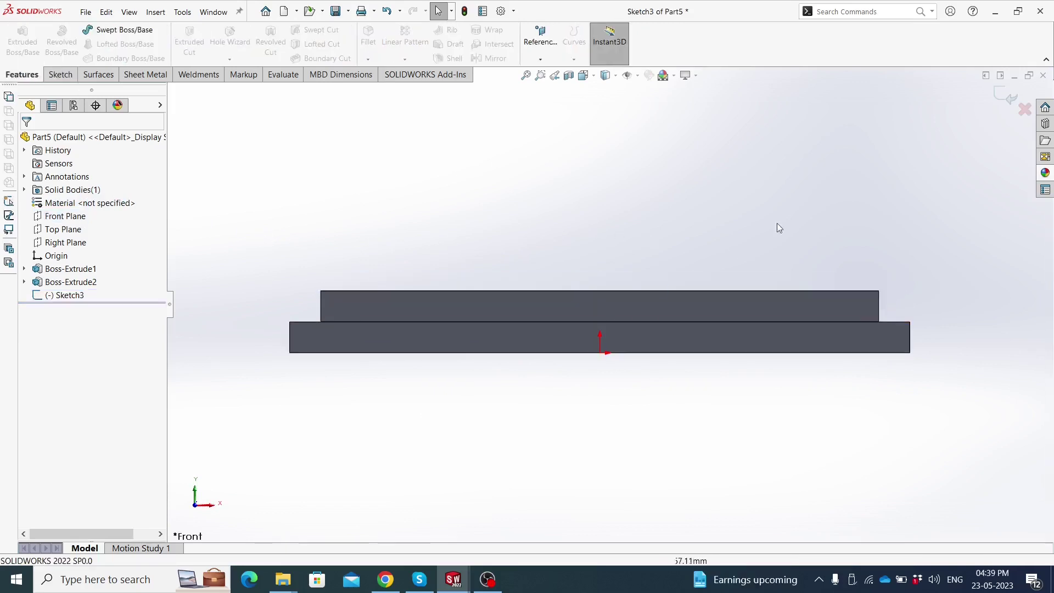
click(999, 93)
middle_drag(528, 212, 503, 249)
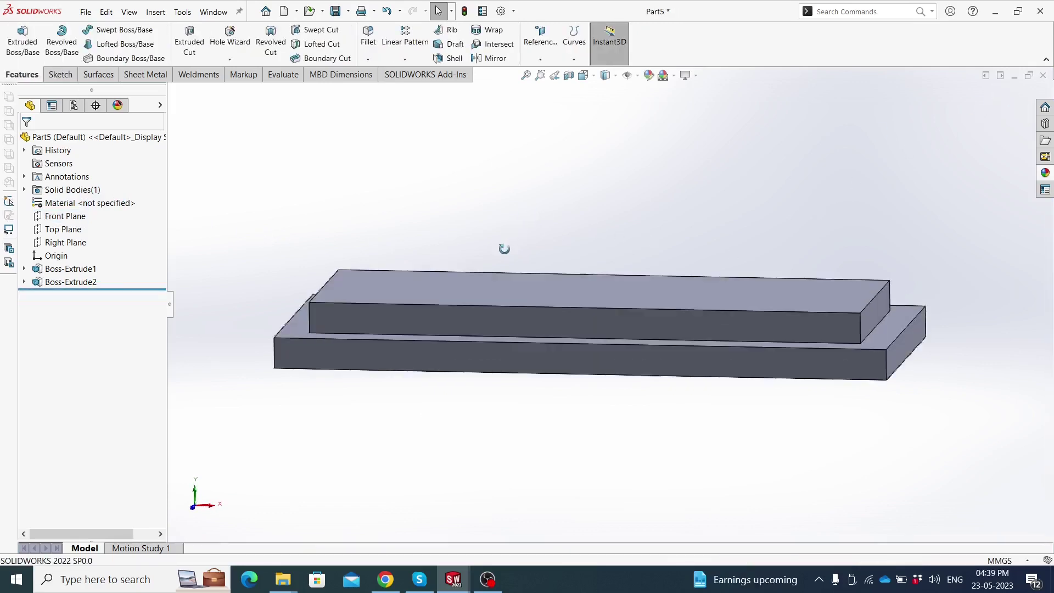
Edit Boss-Extrude2 with a greater blind depth so the block stands taller
click(70, 282)
click(86, 252)
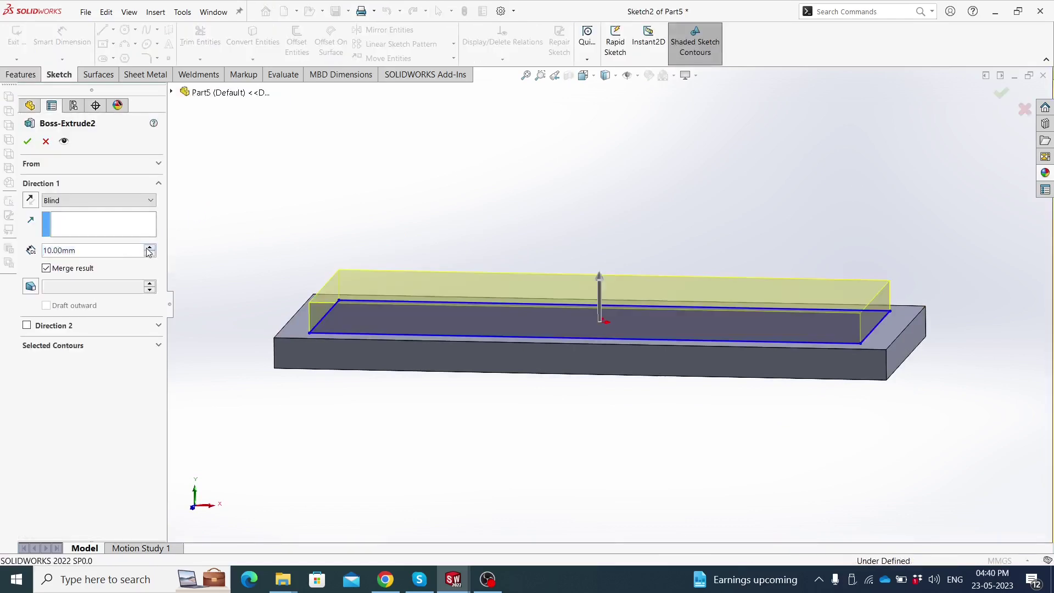
click(29, 142)
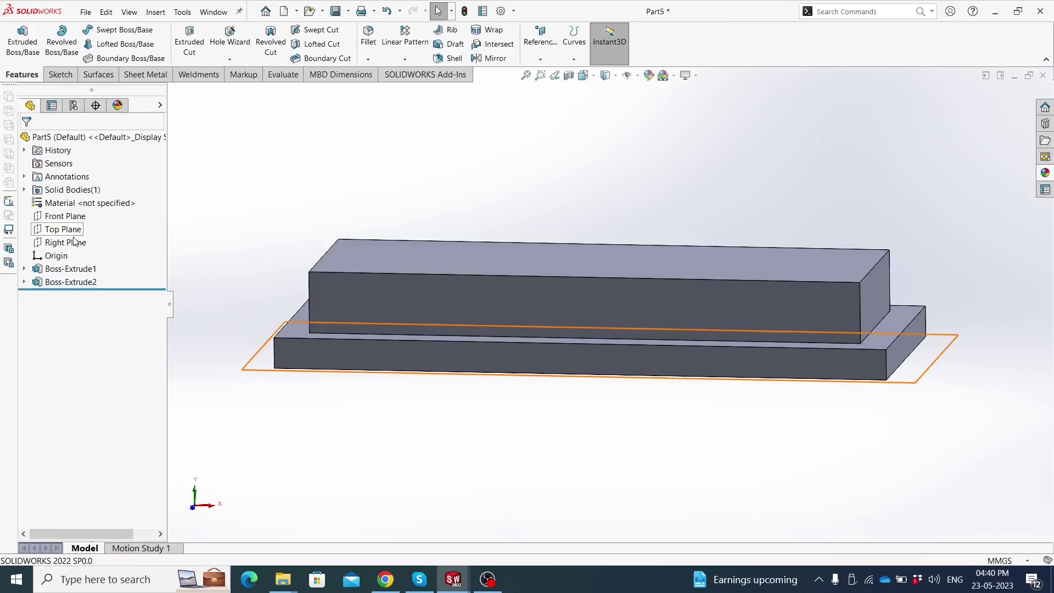
Start a new sketch on the Front Plane
click(75, 218)
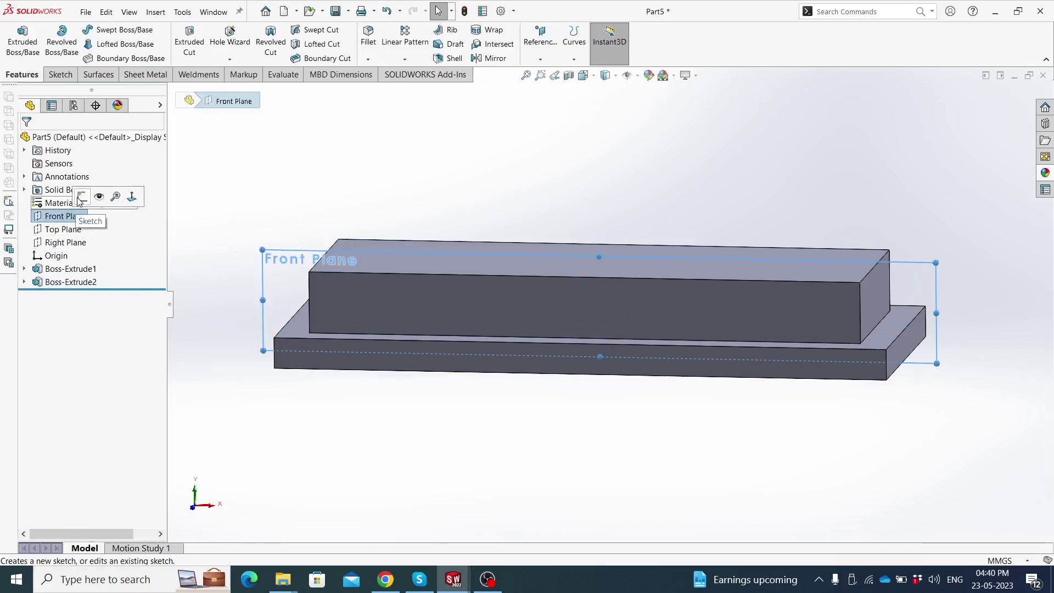
click(81, 198)
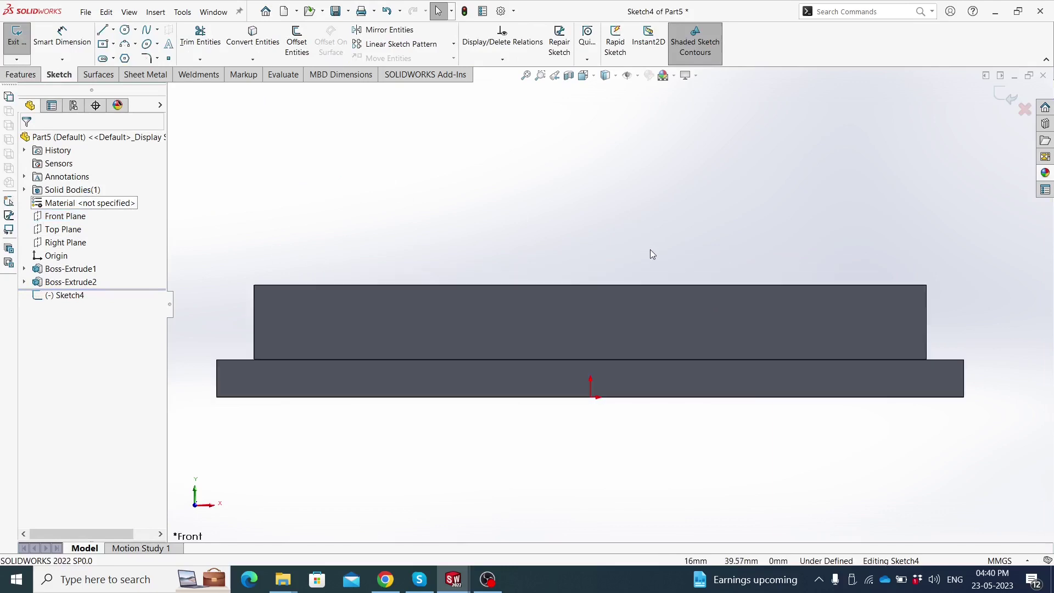
scroll(650, 251, up, 2)
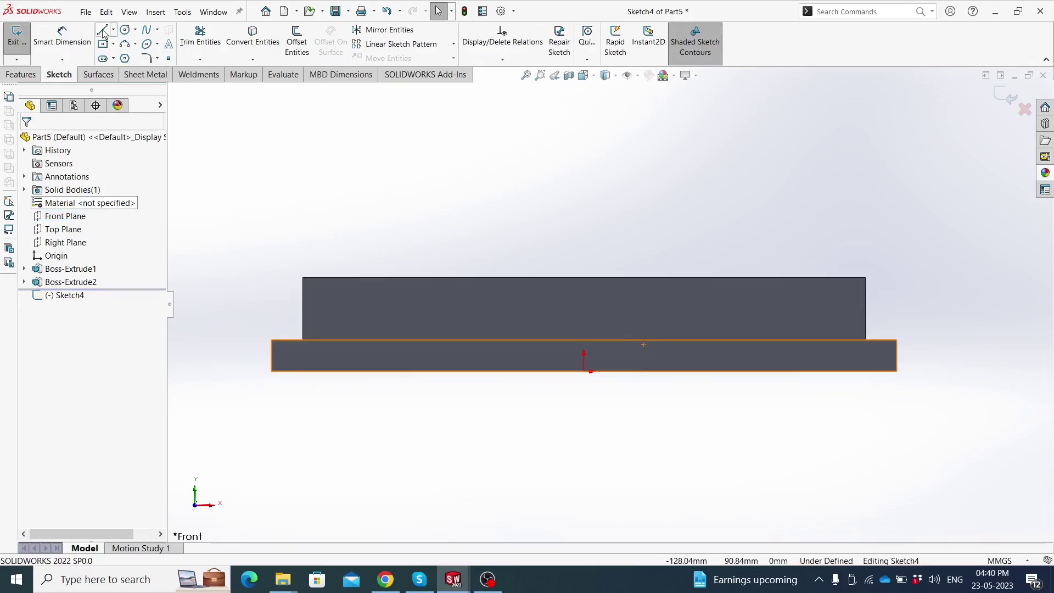
Draw a closed line profile from the origin with a notch on its right side
key(l)
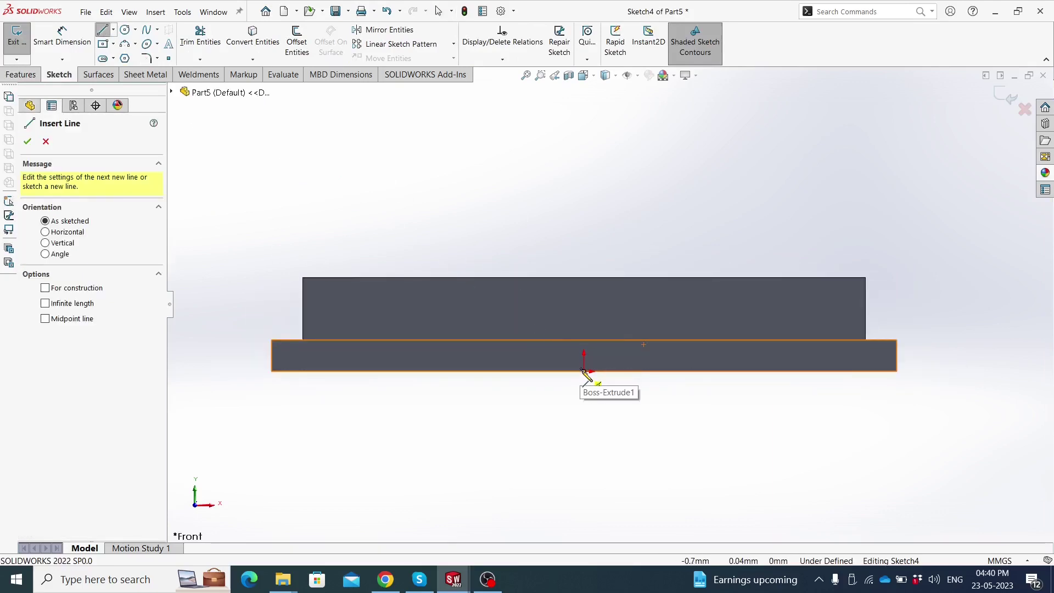
click(584, 371)
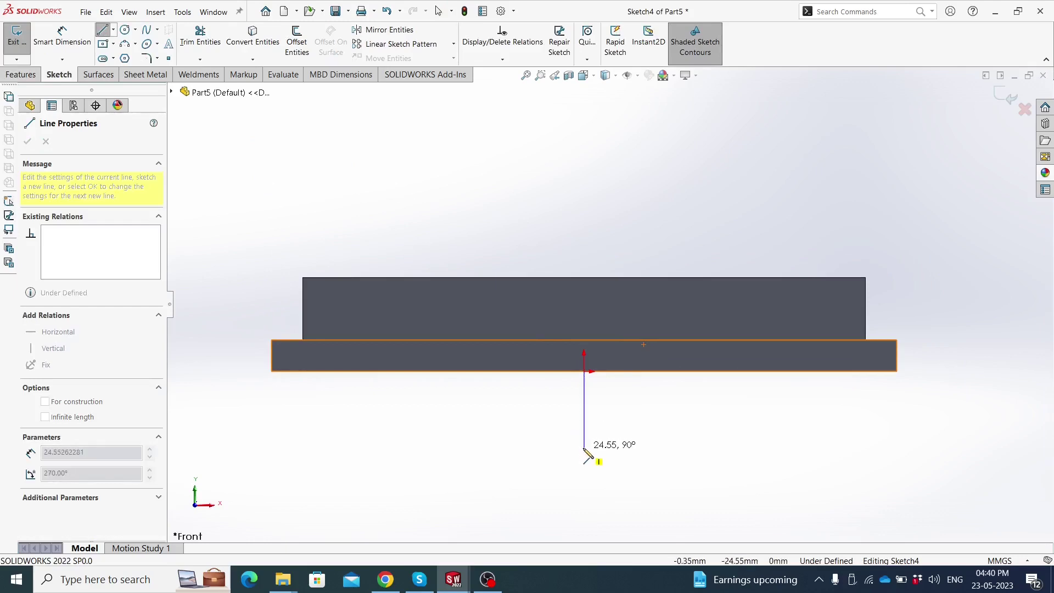
click(584, 447)
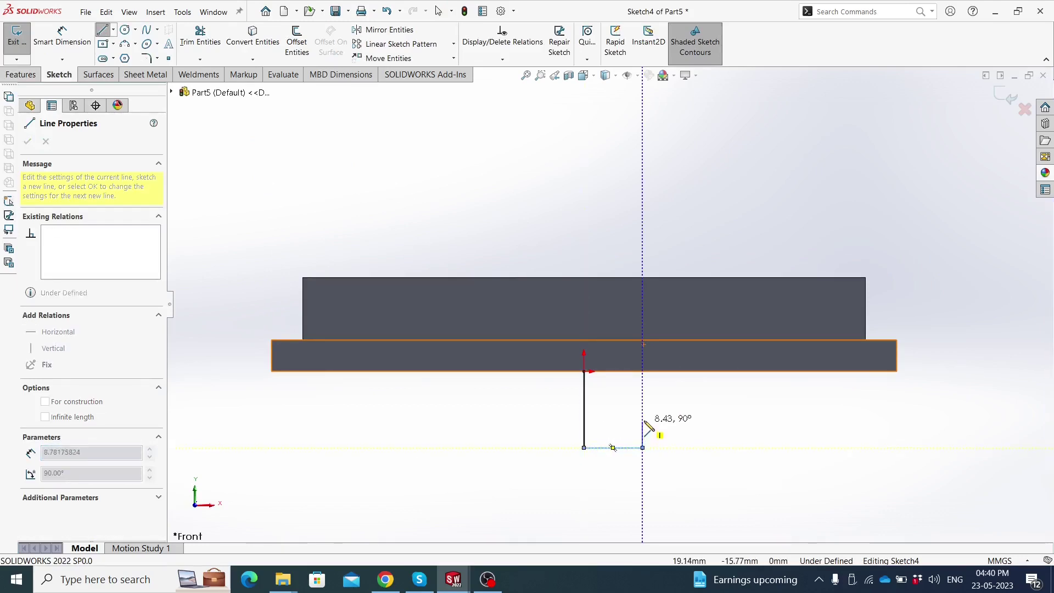
click(642, 447)
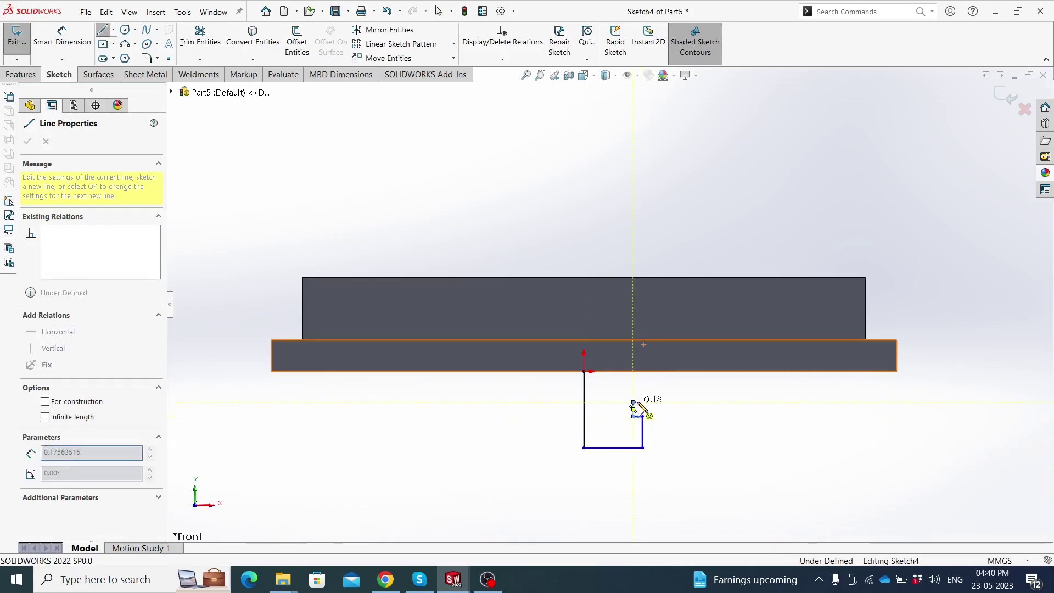
click(642, 415)
click(633, 402)
click(642, 403)
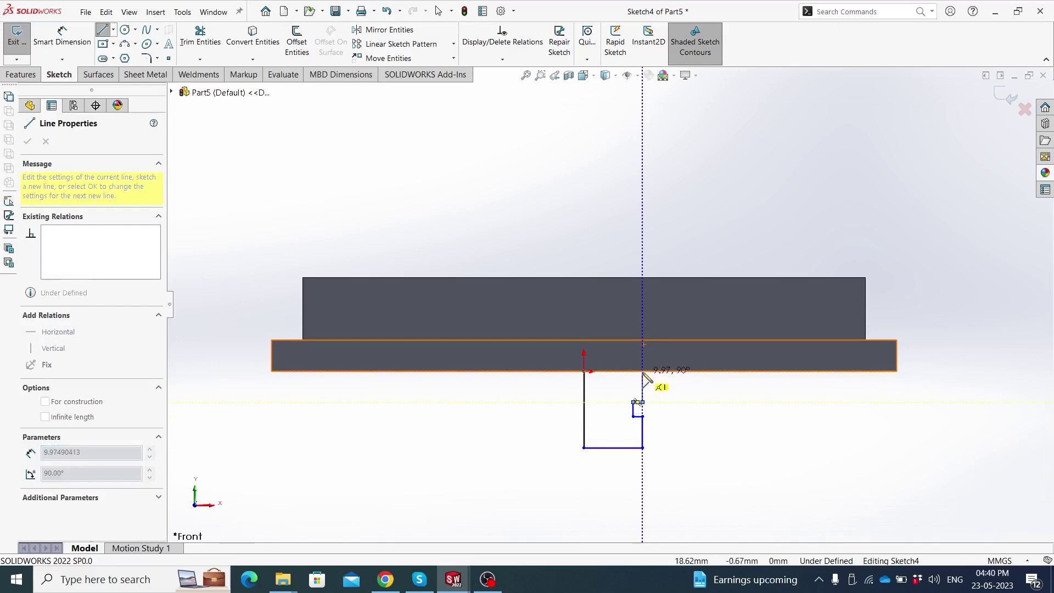
click(642, 371)
click(584, 372)
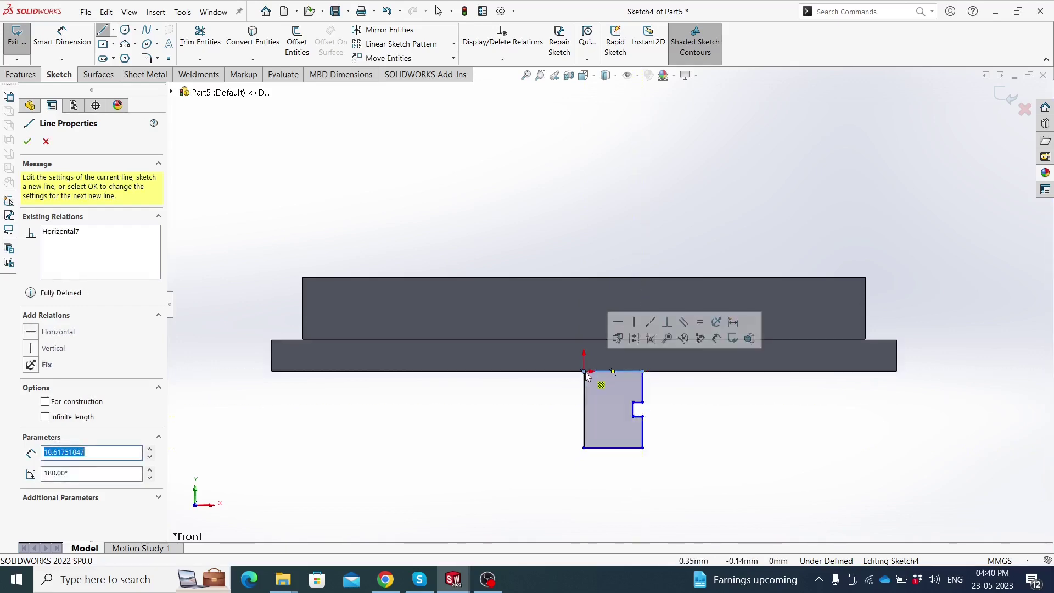
scroll(644, 407, down, 2)
key(Escape)
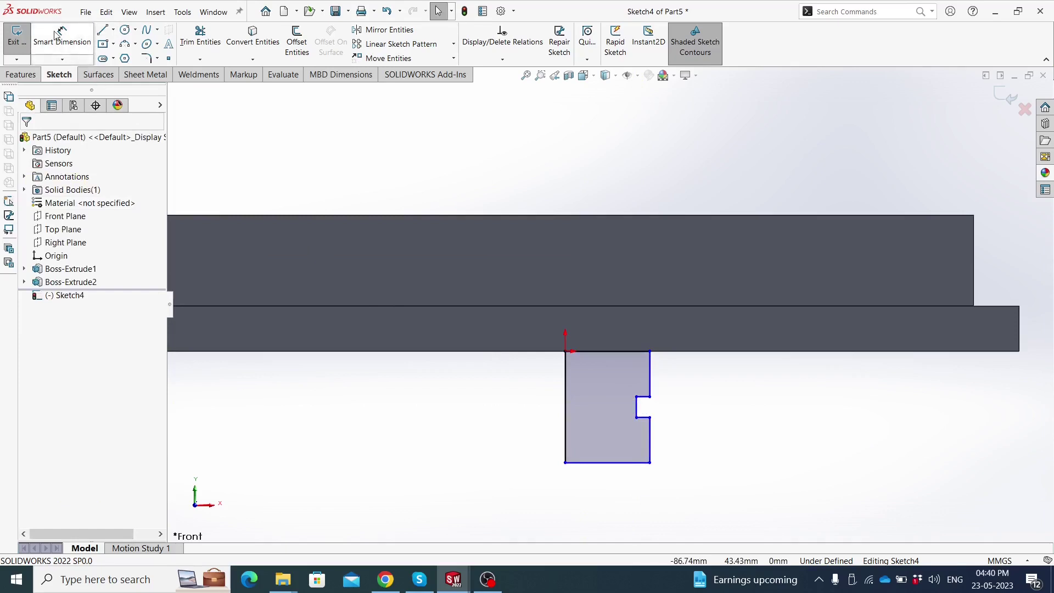
Dimension the profile's right-side edges to 10, 4 and 10 mm
click(56, 34)
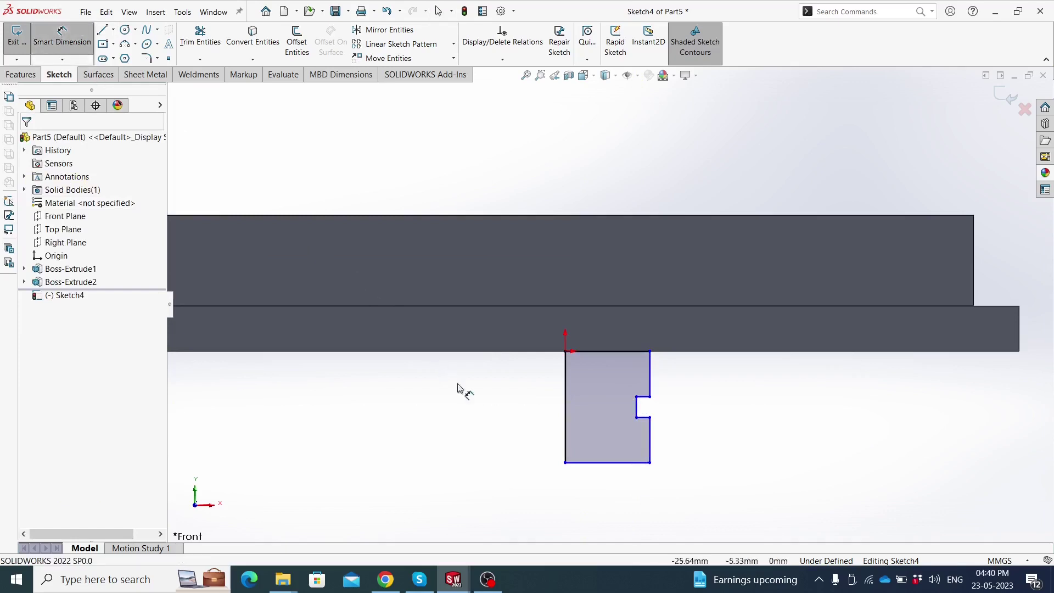
click(652, 377)
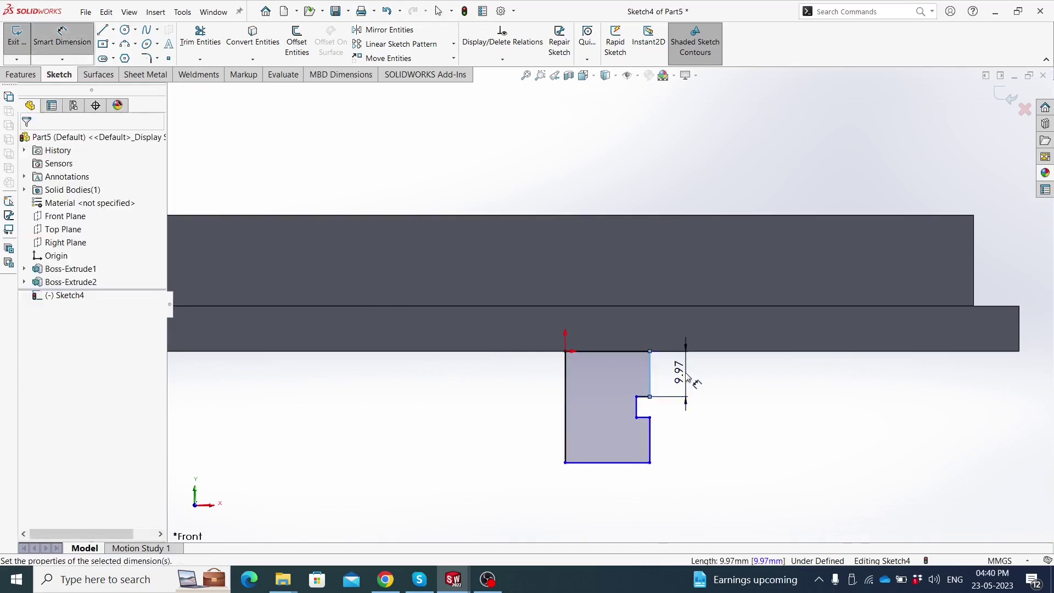
click(687, 377)
text(10)
key(Return)
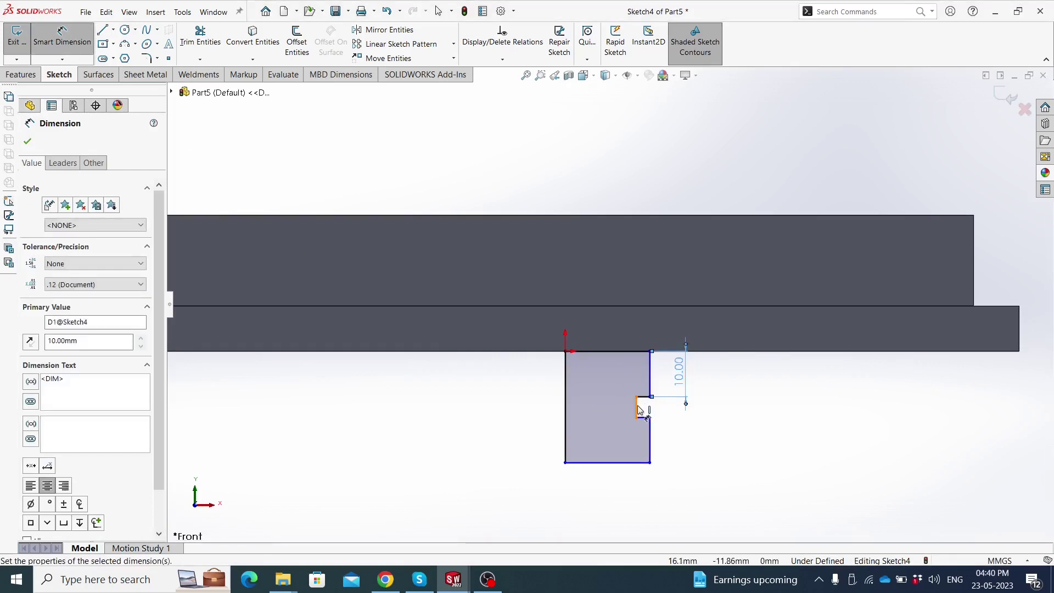
click(640, 409)
click(706, 408)
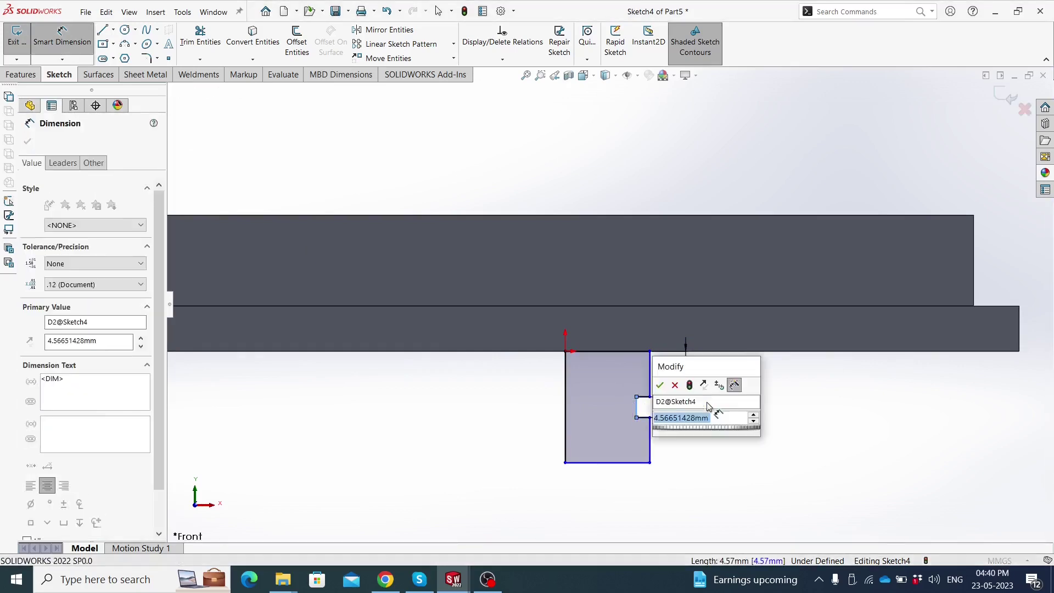
text(4)
key(Return)
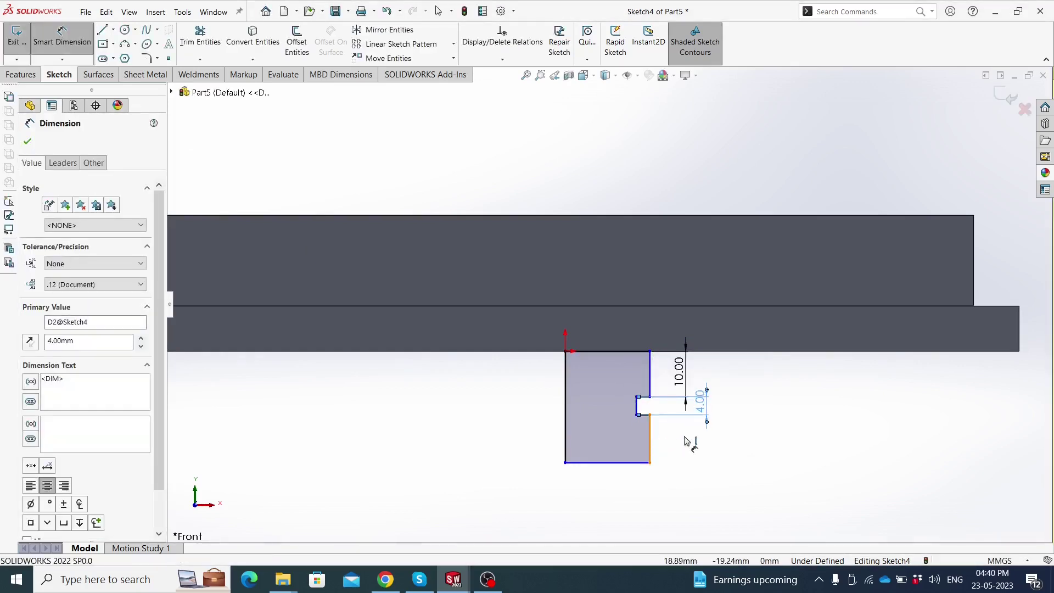
click(649, 439)
click(733, 439)
text(10)
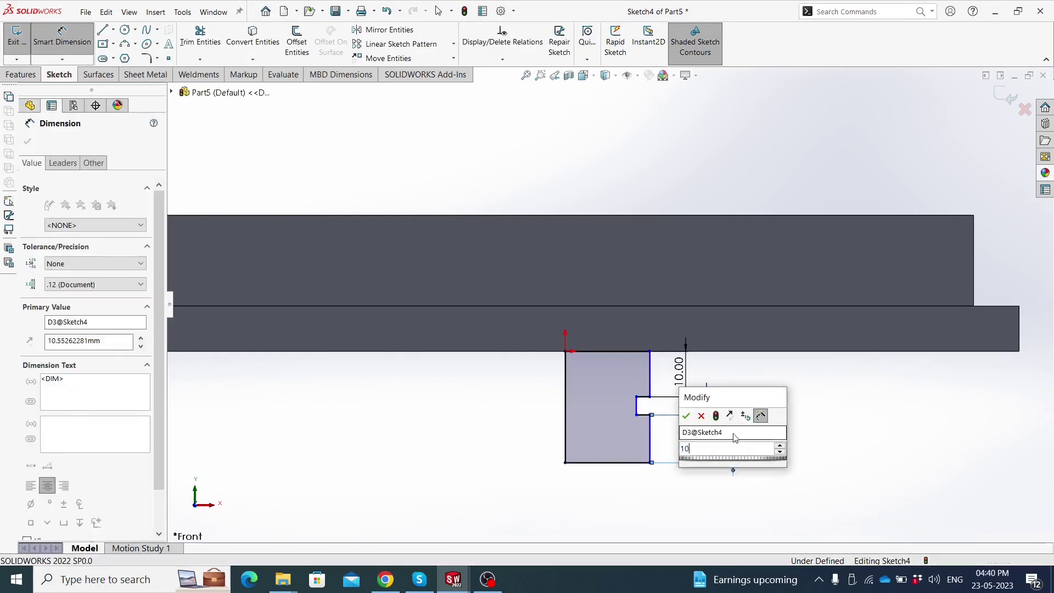
key(Return)
Dimension the profile's bottom width to 24 mm
click(628, 461)
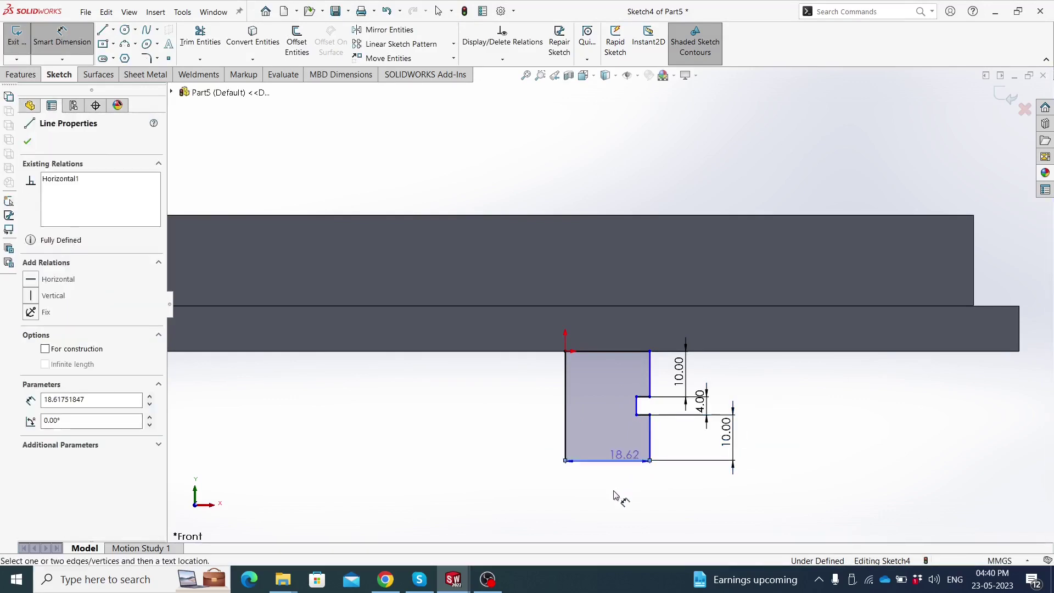
click(614, 494)
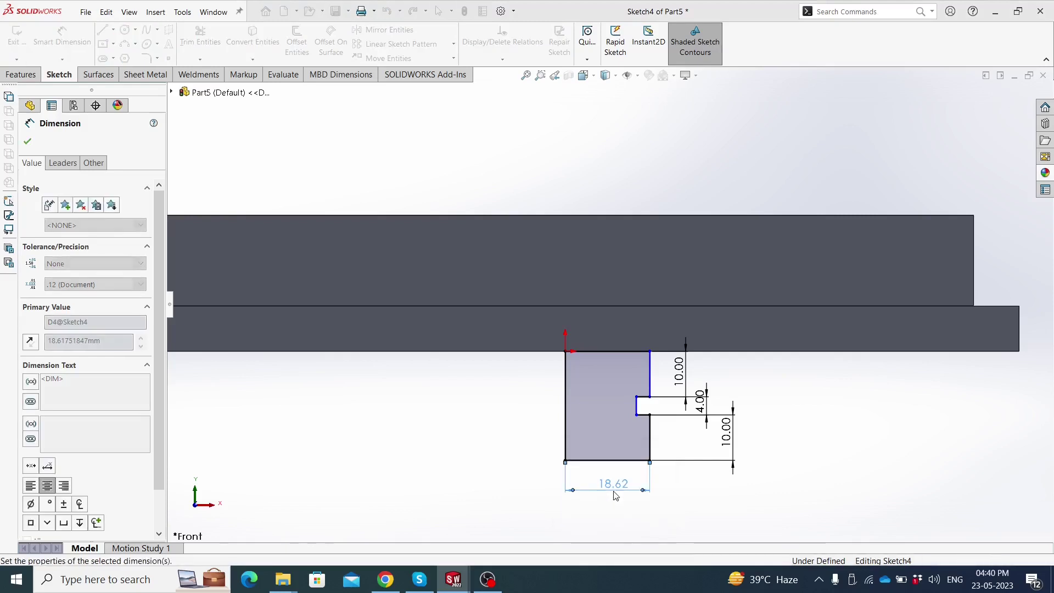
text(24)
key(Return)
scroll(713, 420, down, 2)
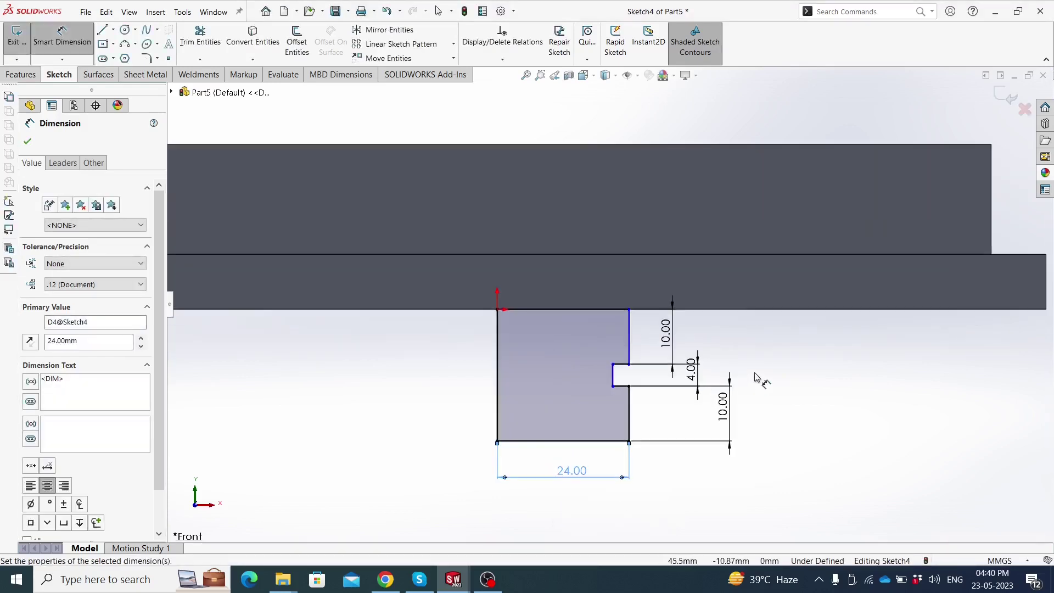
key(Escape)
key(Escape)
Dimension the notch's bottom edge to 3 mm
click(21, 74)
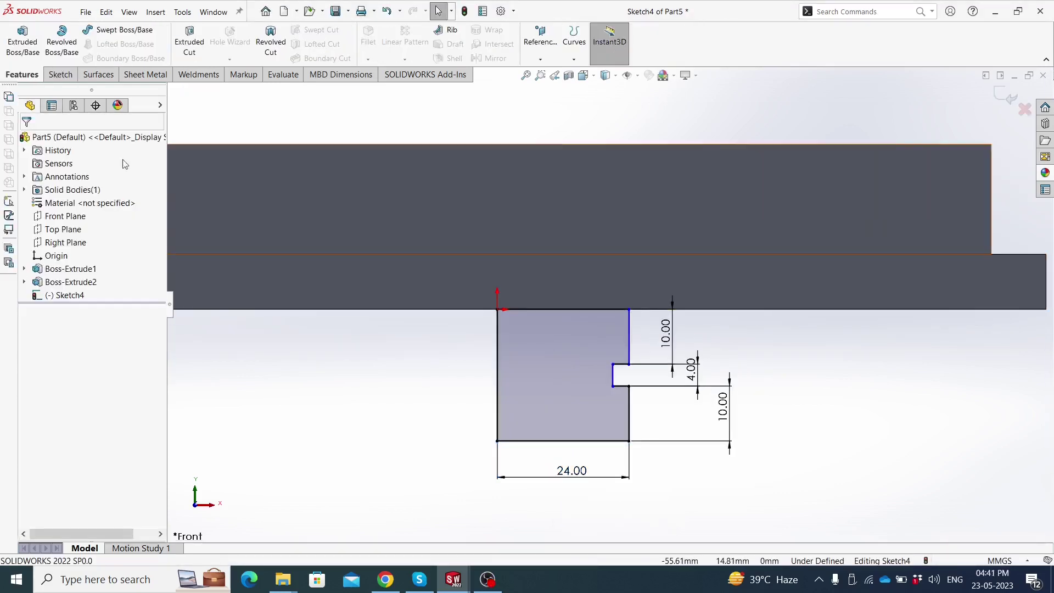
click(61, 74)
click(62, 39)
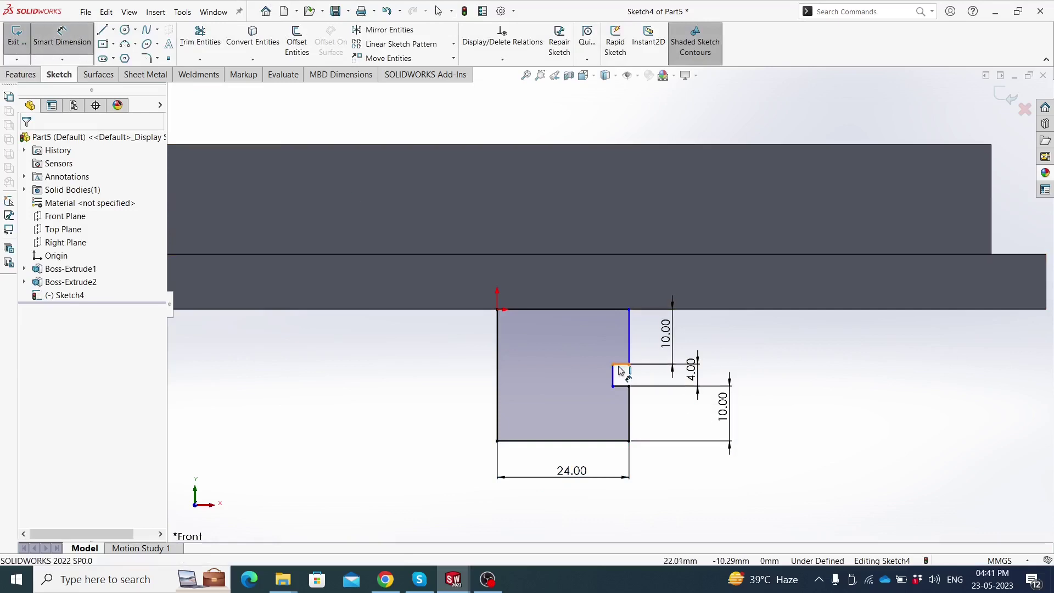
click(620, 386)
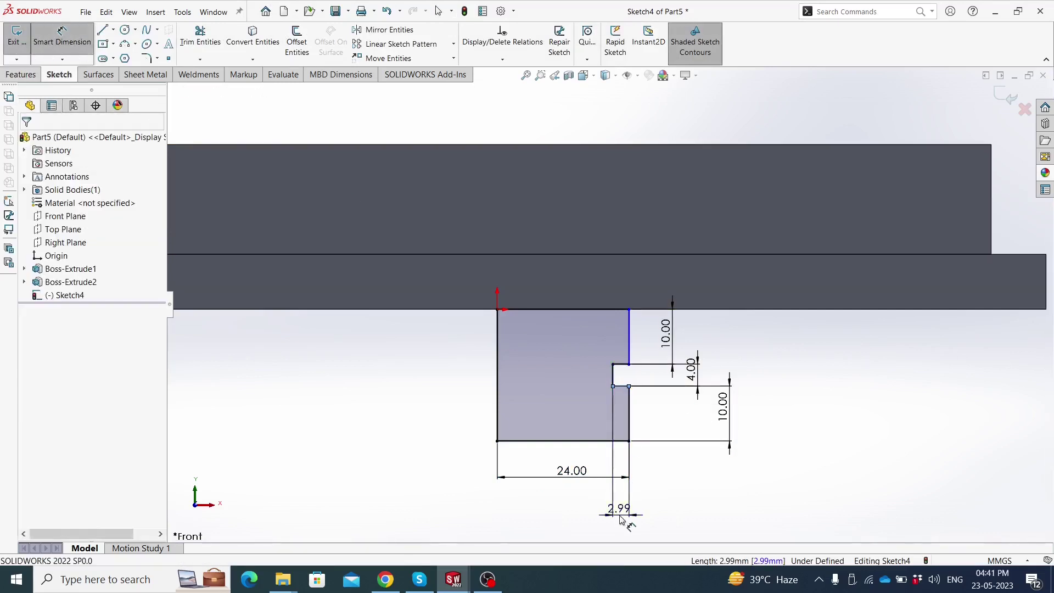
click(619, 478)
text(3)
key(Return)
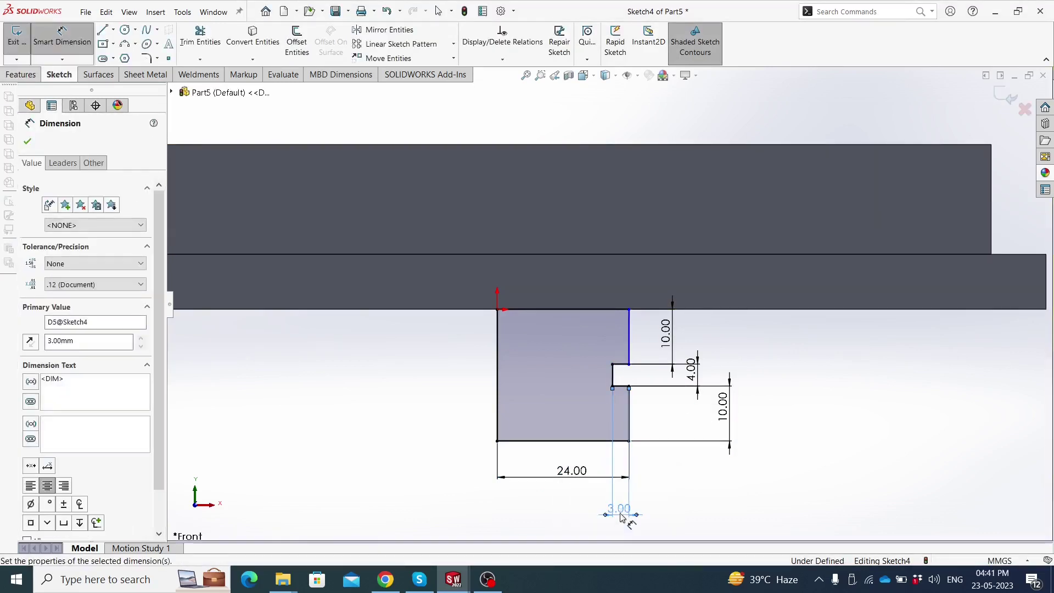
key(Escape)
Add an Equal relation between the two horizontal notch edges
click(620, 365)
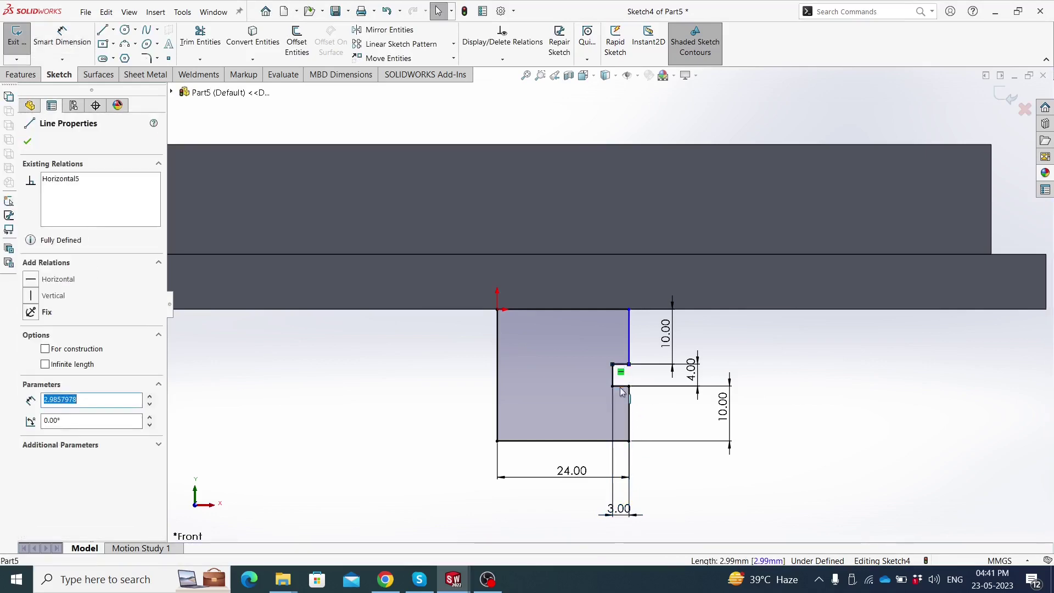
ctrl+click(620, 386)
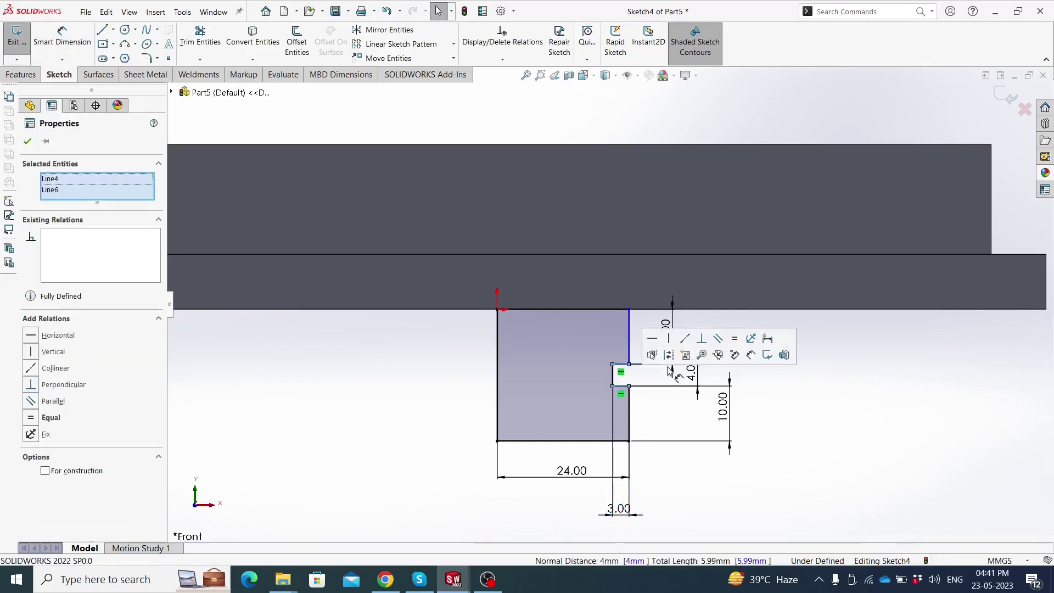
click(734, 338)
click(780, 419)
scroll(710, 433, up, 2)
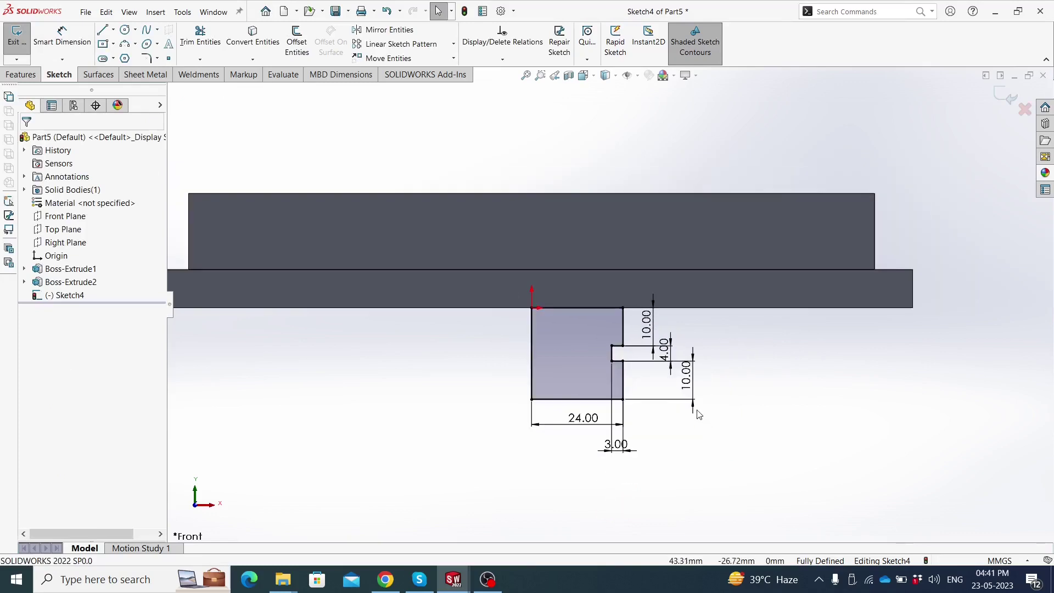
scroll(432, 306, down, 1)
scroll(411, 198, up, 1)
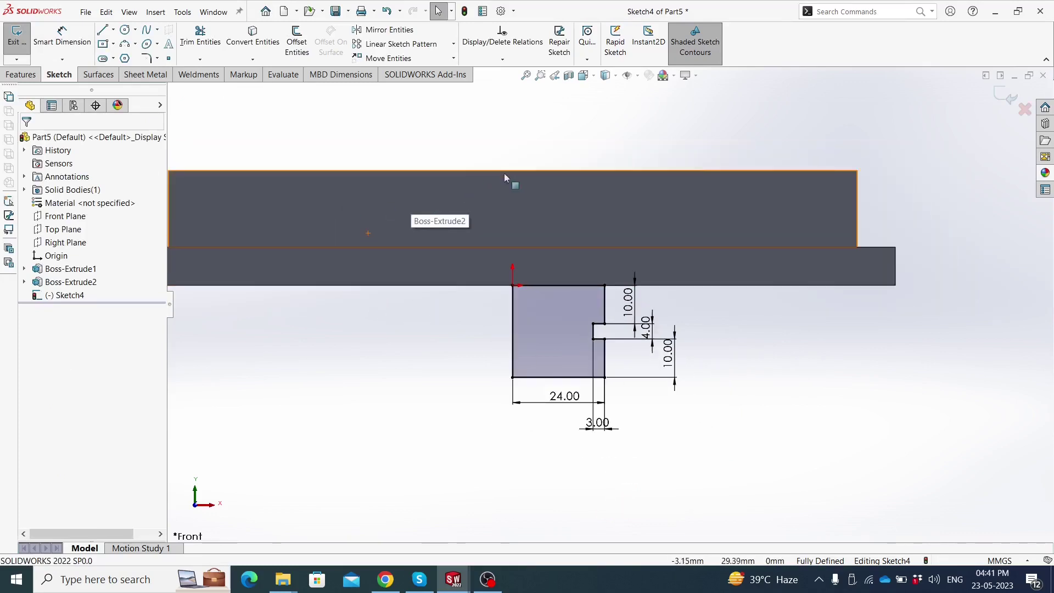
scroll(483, 161, down, 1)
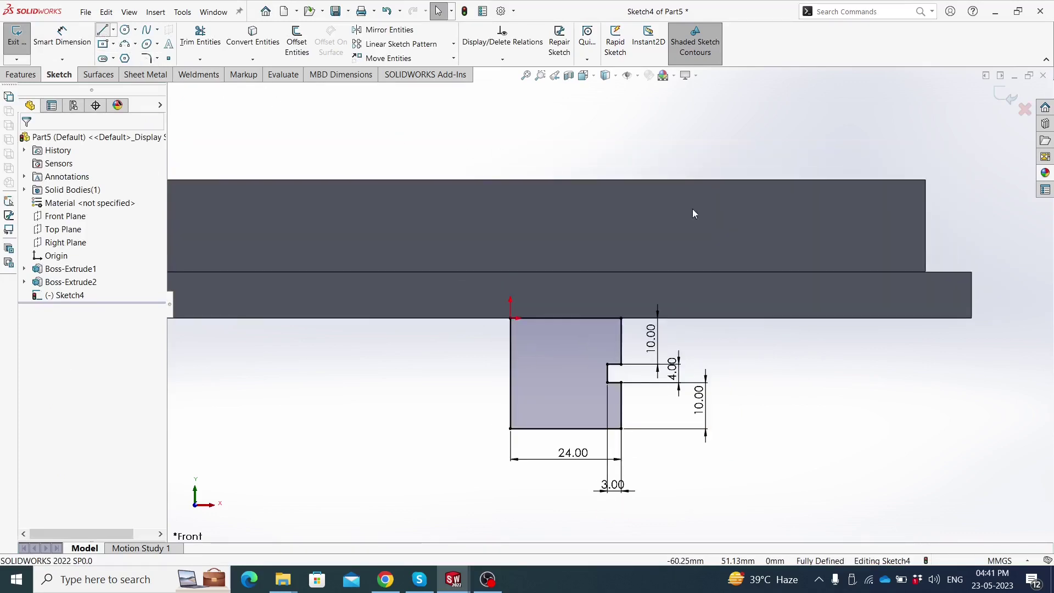
Draw a vertical line down the body's right end, corner to corner
key(l)
click(926, 180)
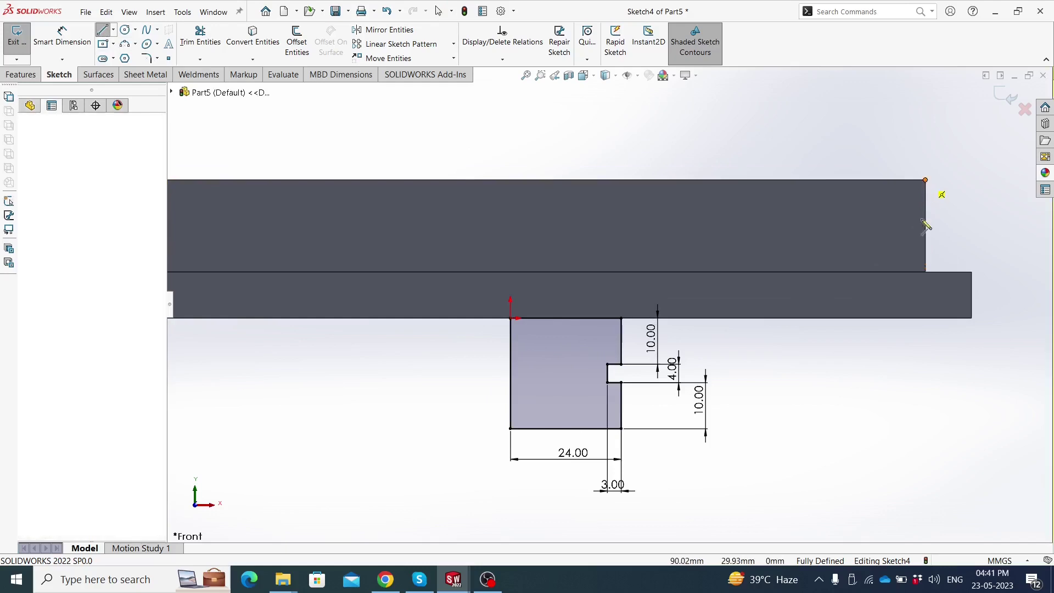
click(926, 318)
key(Escape)
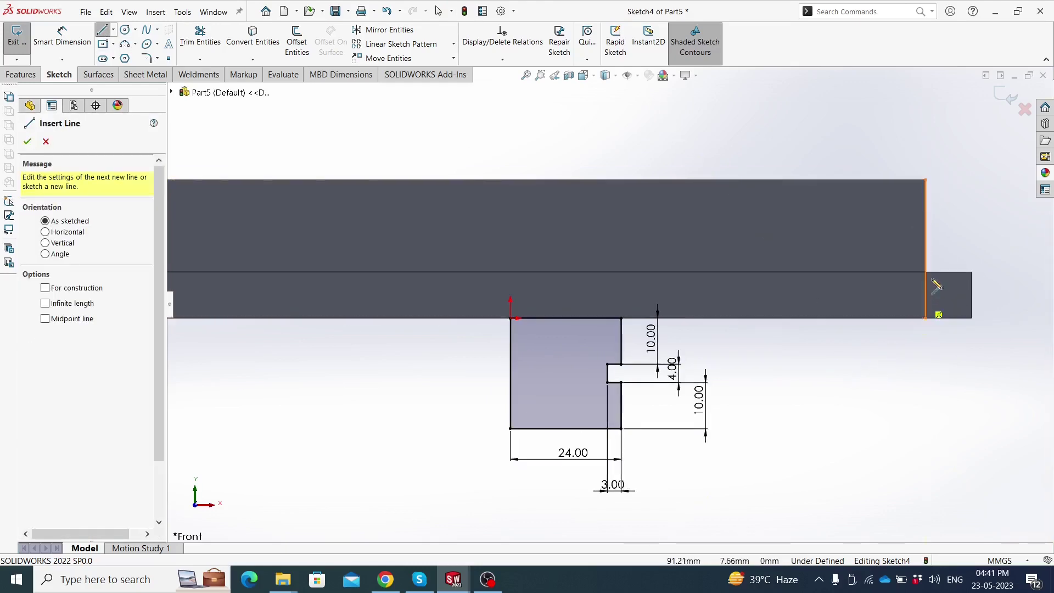
Draw a horizontal centerline rightward from the vertical line's midpoint
click(925, 249)
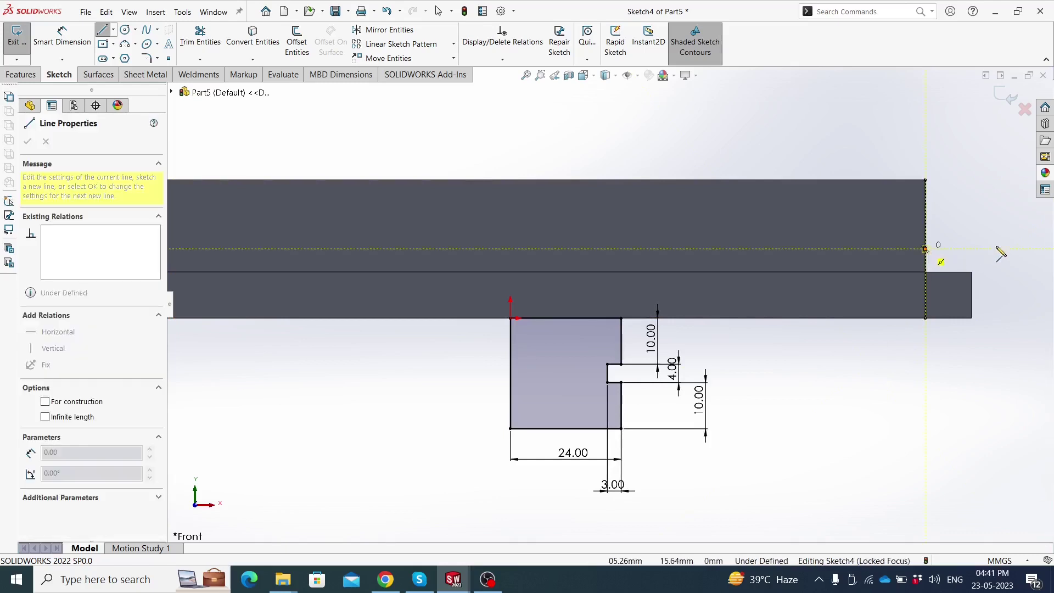
click(996, 249)
key(Escape)
key(Escape)
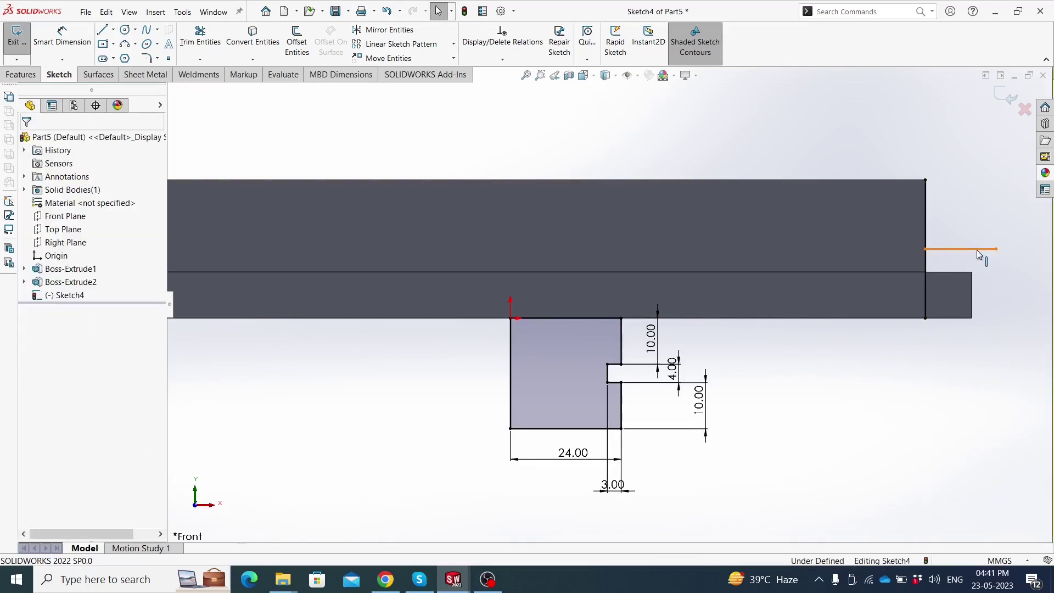
click(976, 250)
key(Escape)
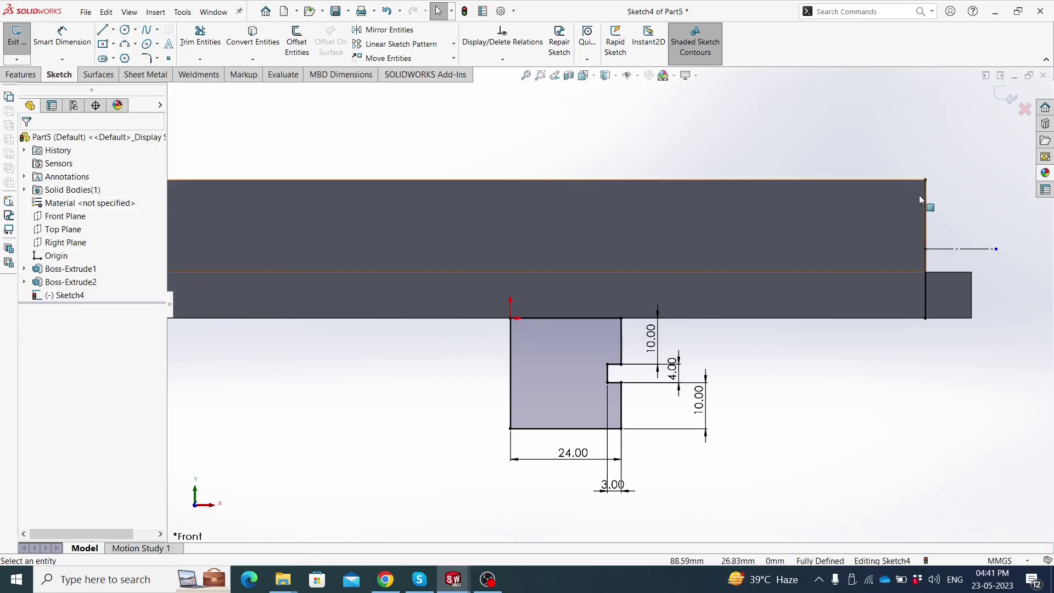
click(927, 218)
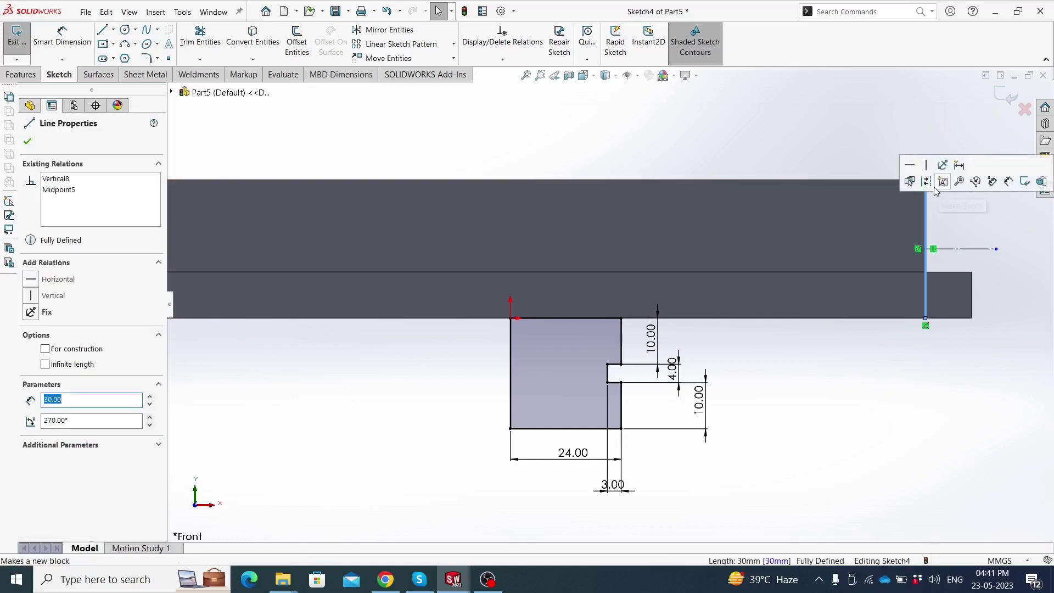
click(880, 160)
scroll(714, 187, up, 3)
scroll(603, 321, down, 1)
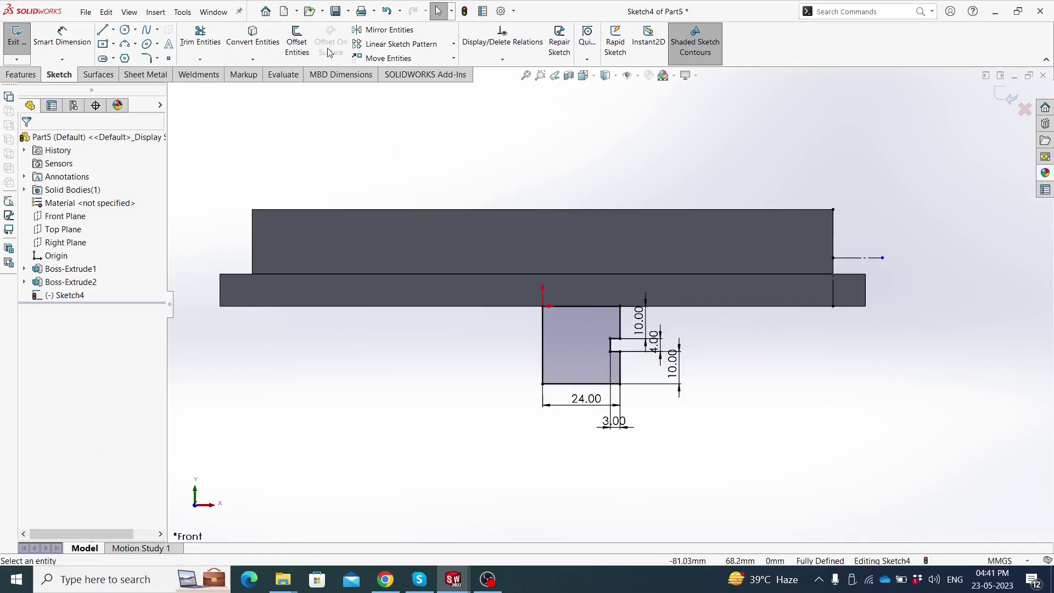
Mirror the lower notched profile about the horizontal centerline
click(384, 30)
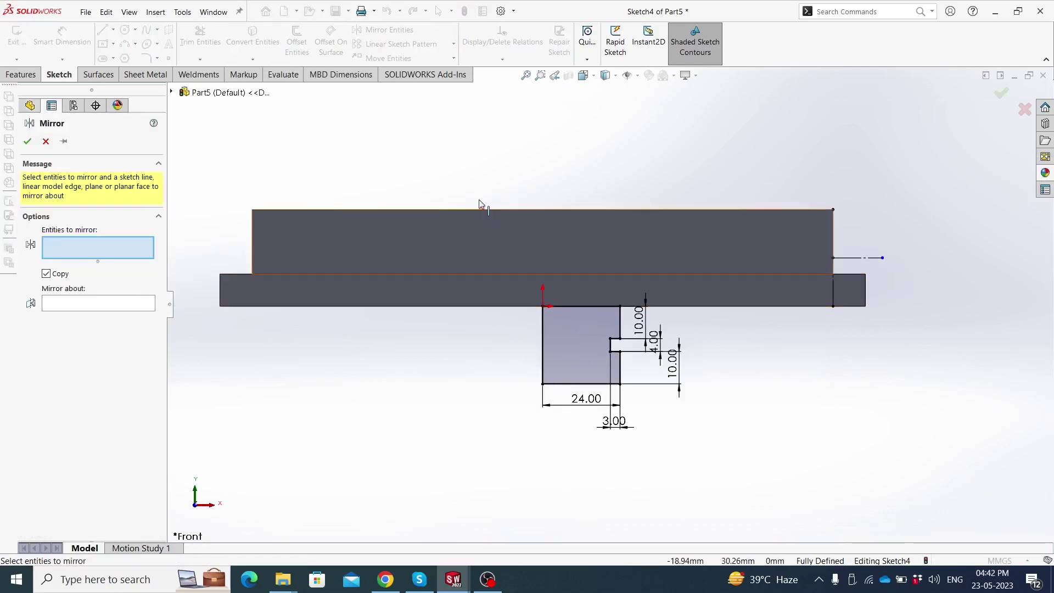
drag(482, 186, 677, 495)
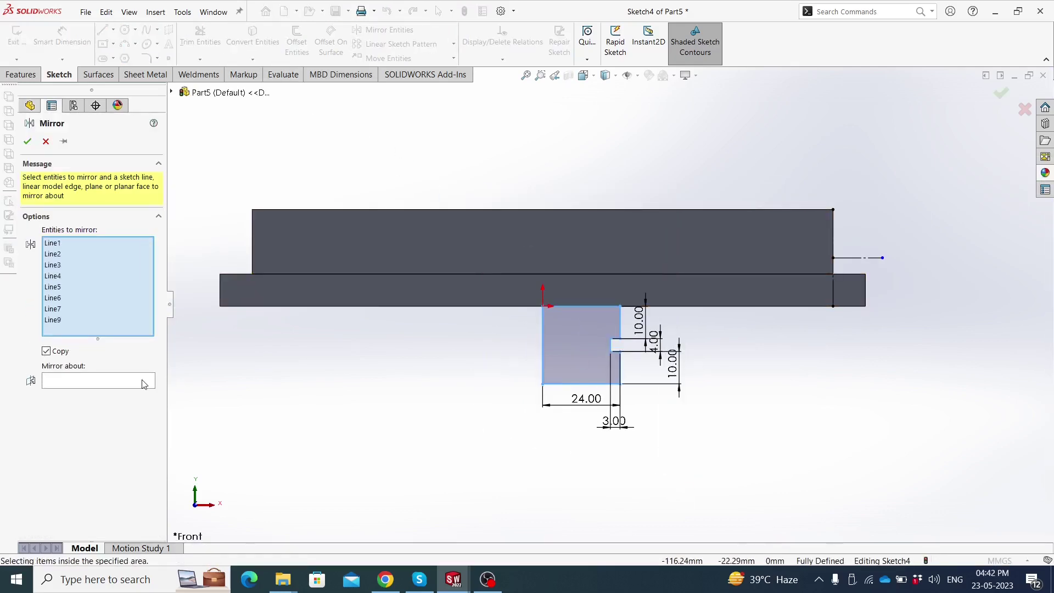
click(139, 384)
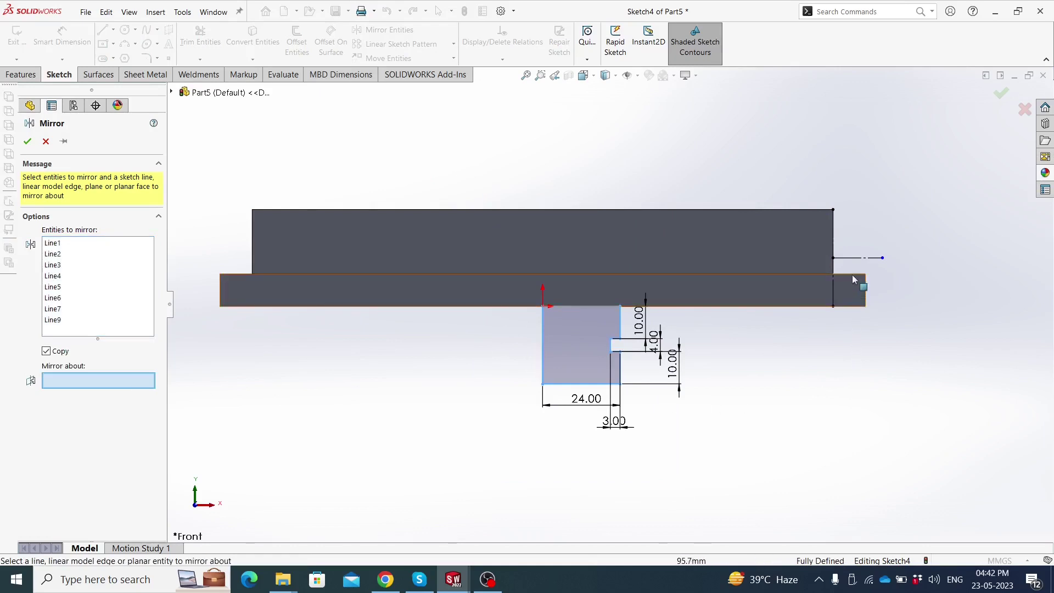
click(855, 258)
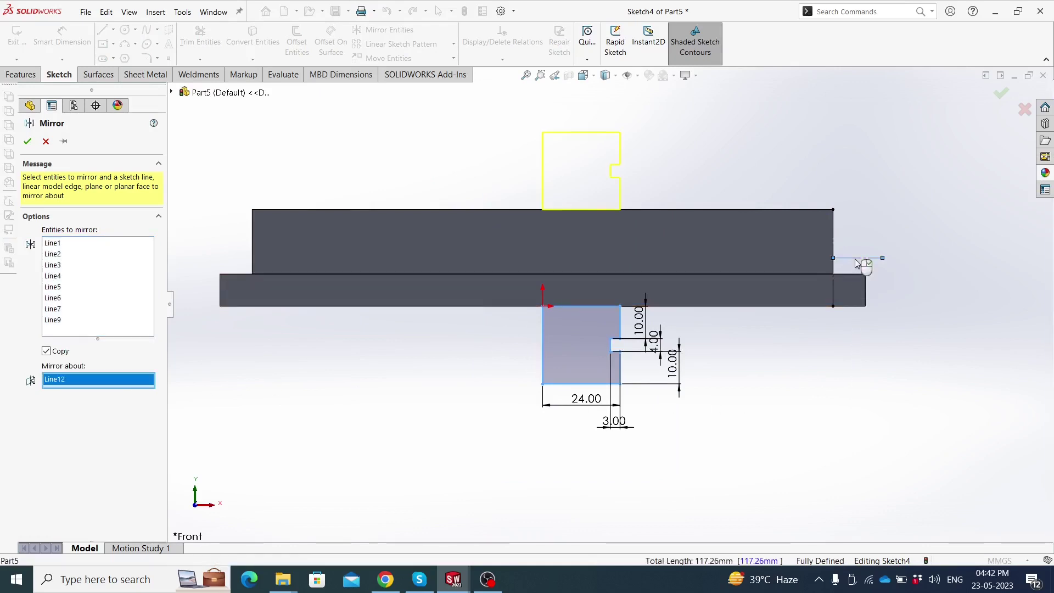
click(27, 142)
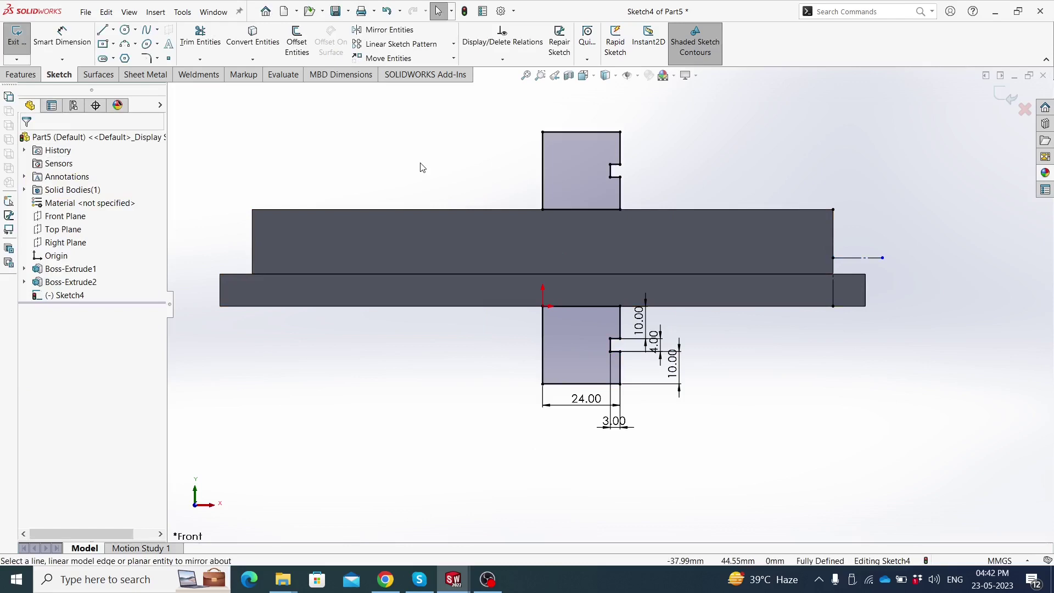
Revolve the profiles about their inner vertical edge to create Revolve1
click(39, 77)
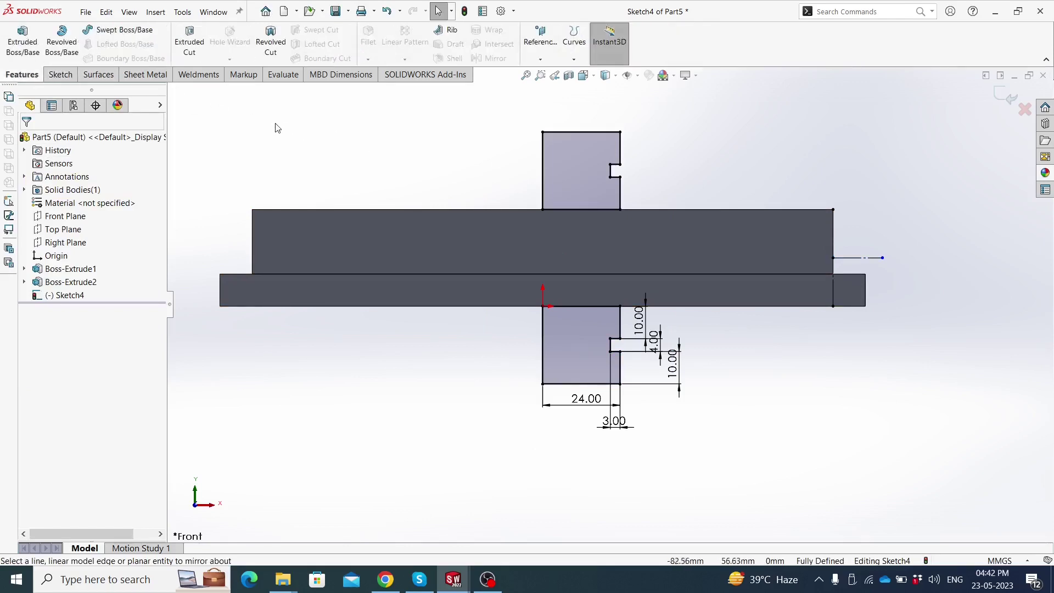
click(55, 37)
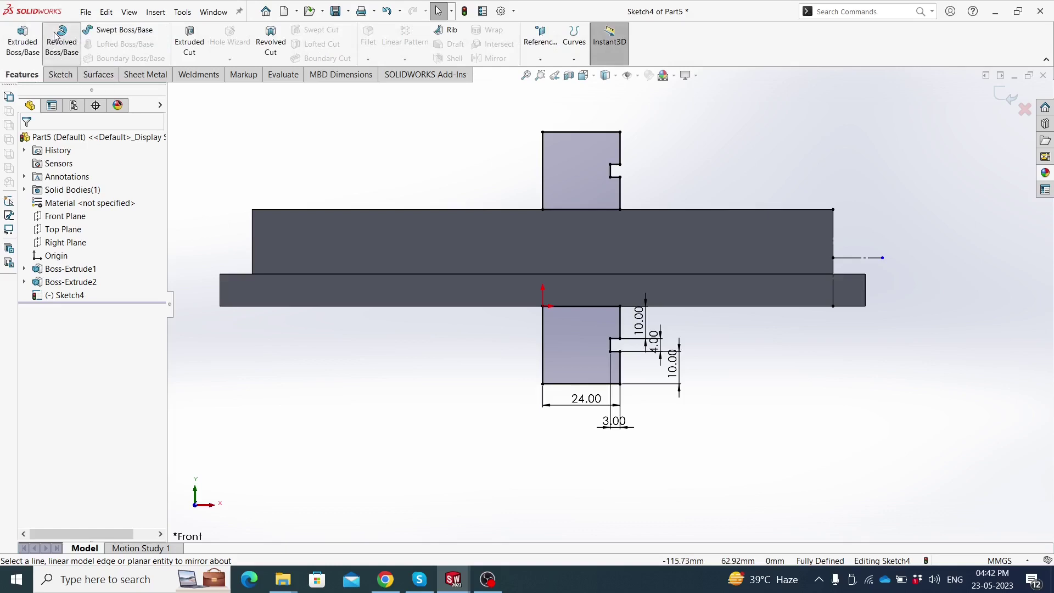
click(542, 162)
click(28, 141)
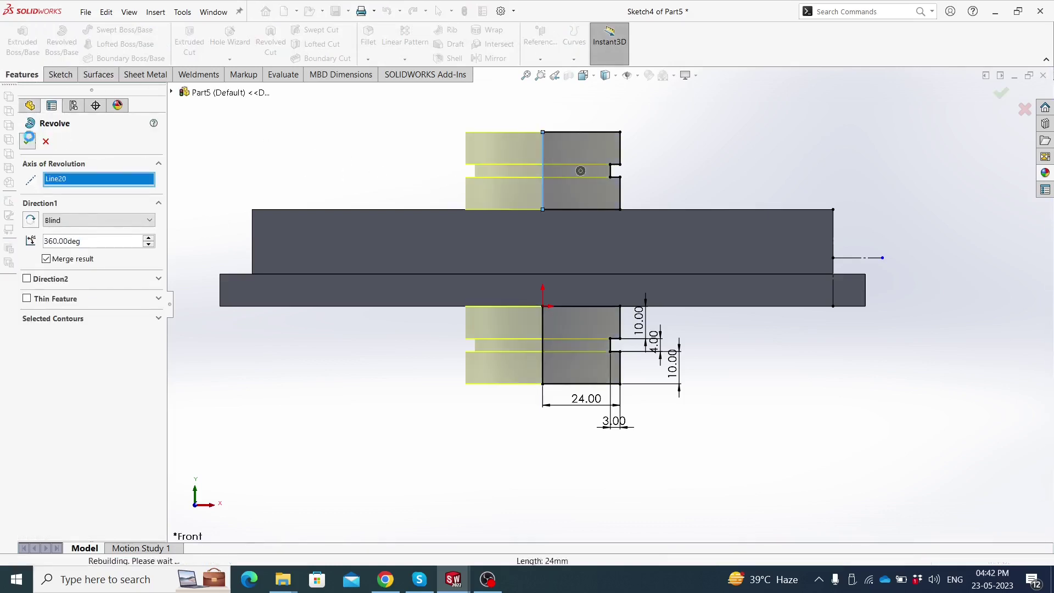
middle_drag(453, 291, 492, 295)
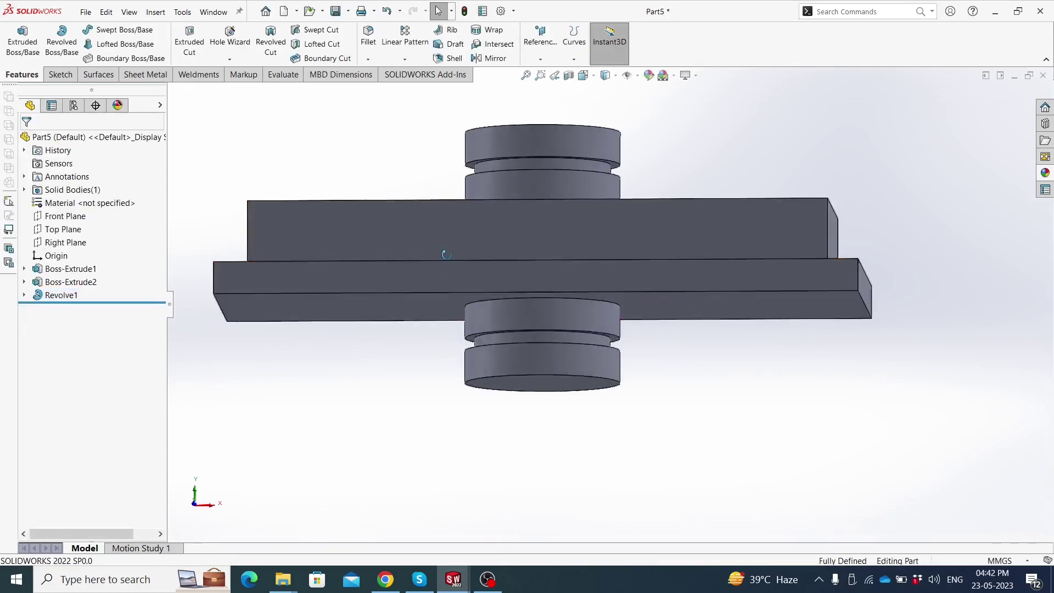
Start a sketch on the lower hub's end face and draw a circle centred on the origin
click(521, 351)
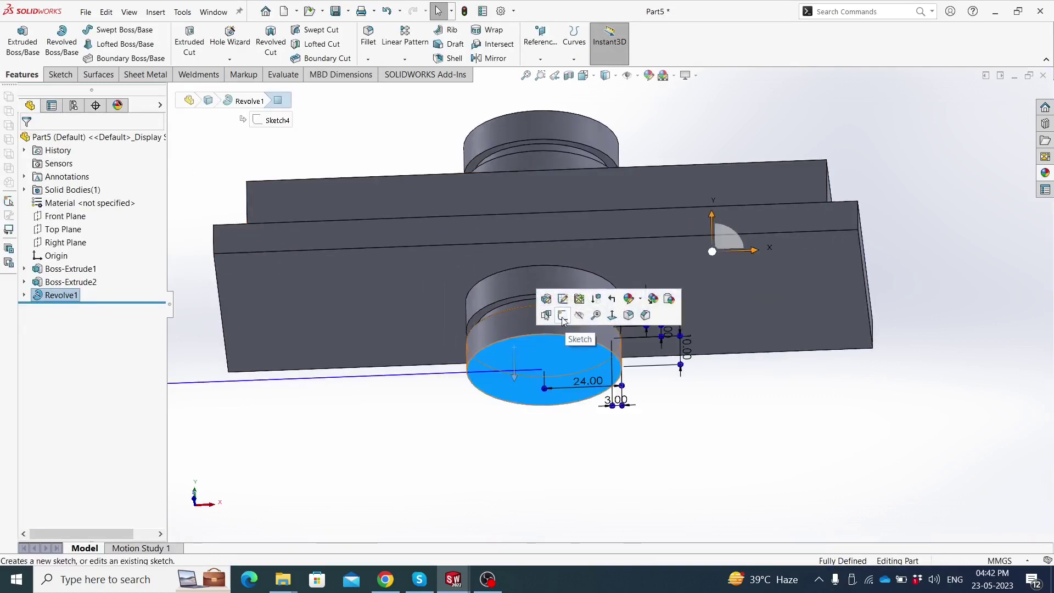
click(562, 315)
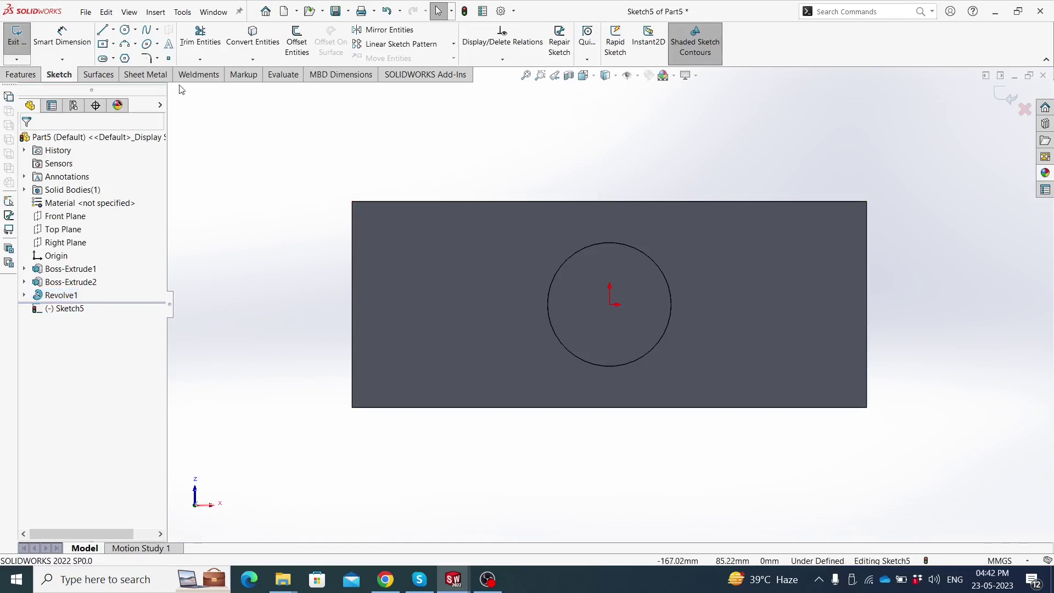
click(125, 30)
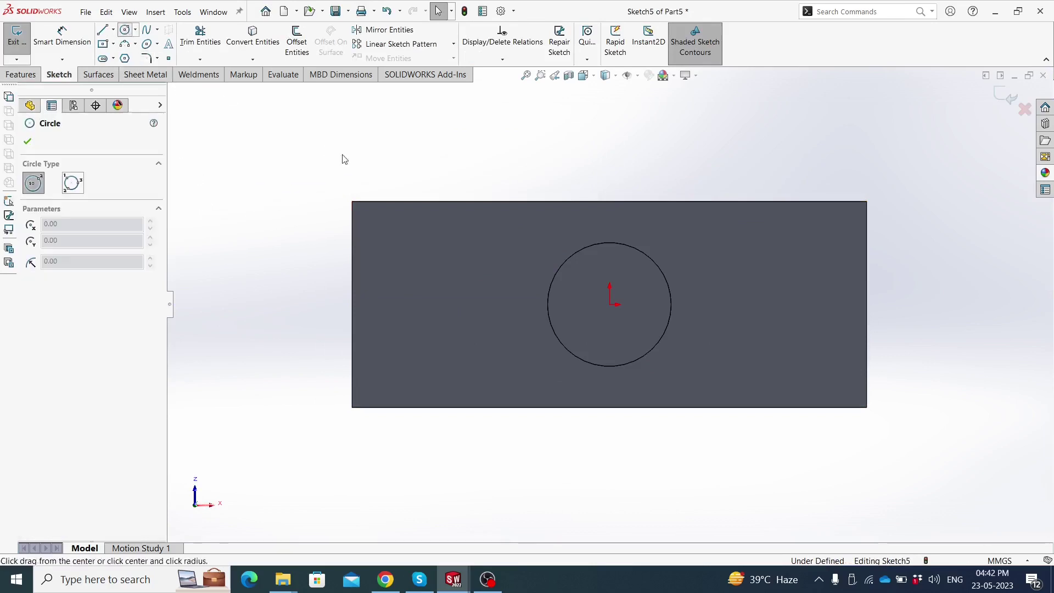
click(610, 303)
click(590, 336)
Dimension the circle's diameter to 28 mm
click(62, 38)
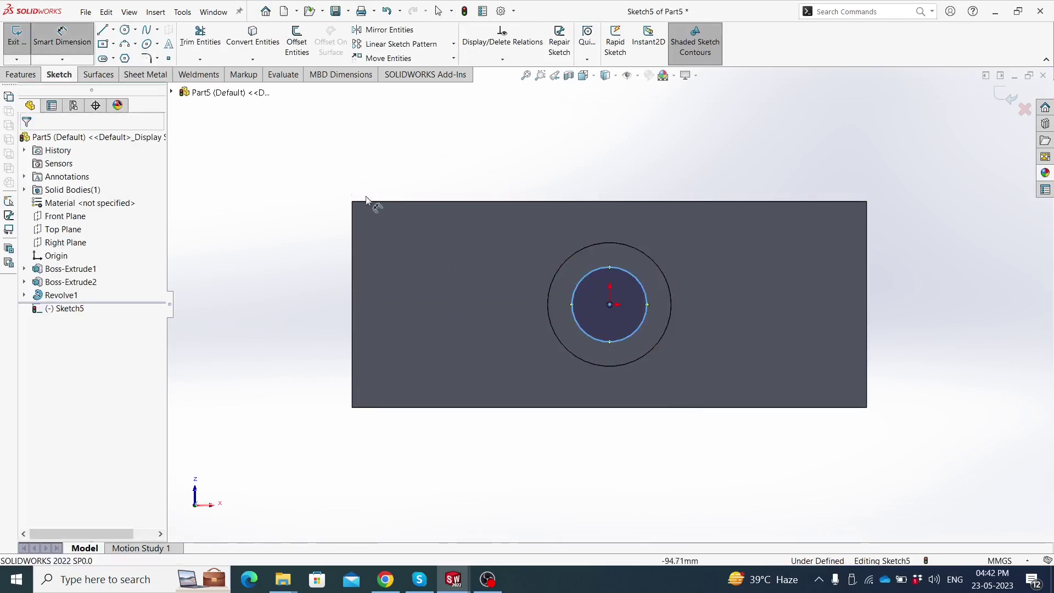
click(571, 316)
click(565, 445)
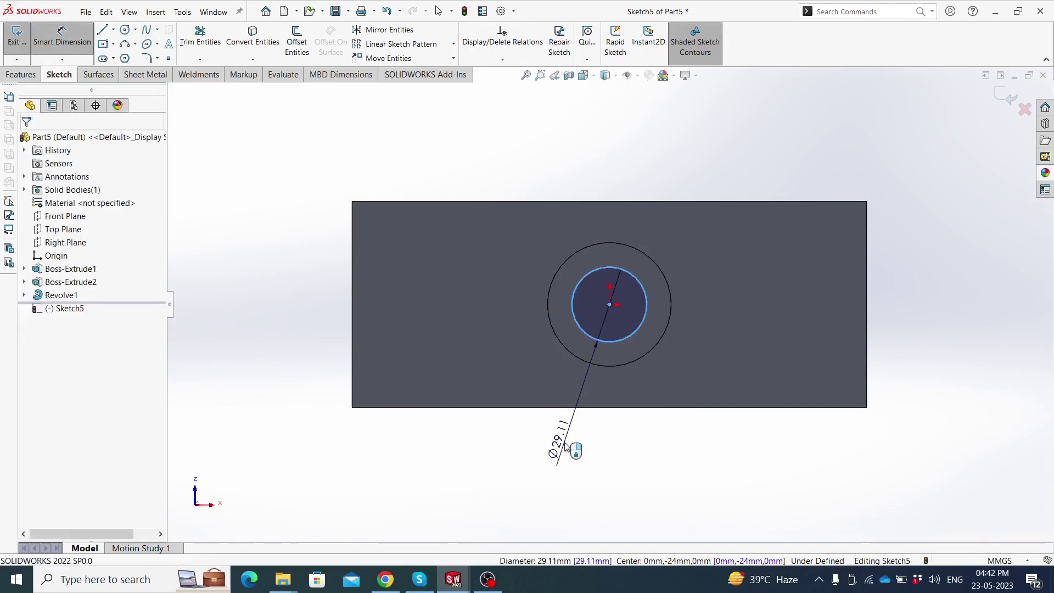
text(28)
key(Return)
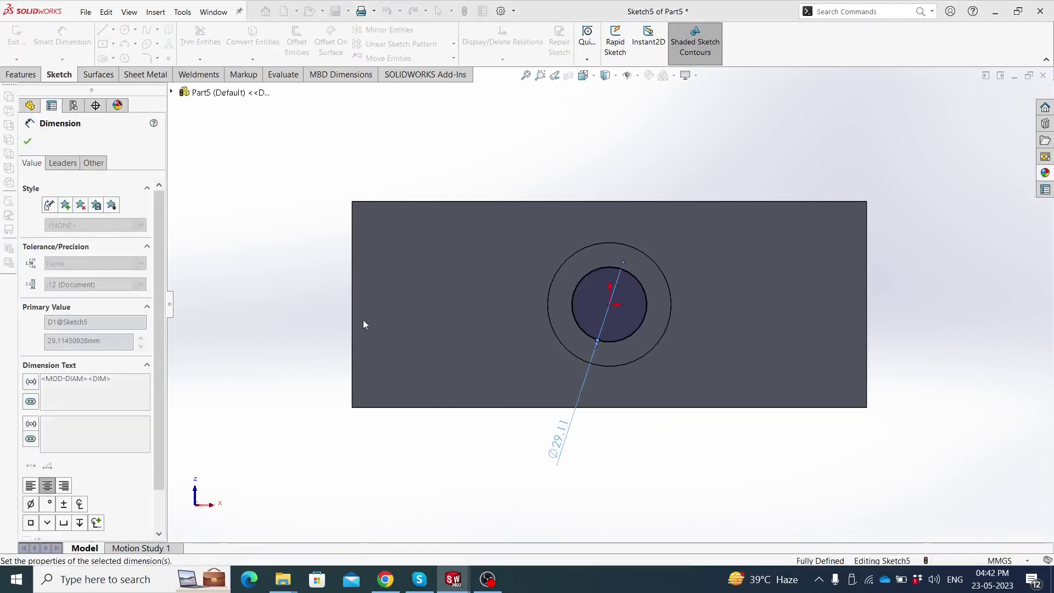
Cut the Ø28 bore through all, then begin a new sketch on the block's front face
click(22, 74)
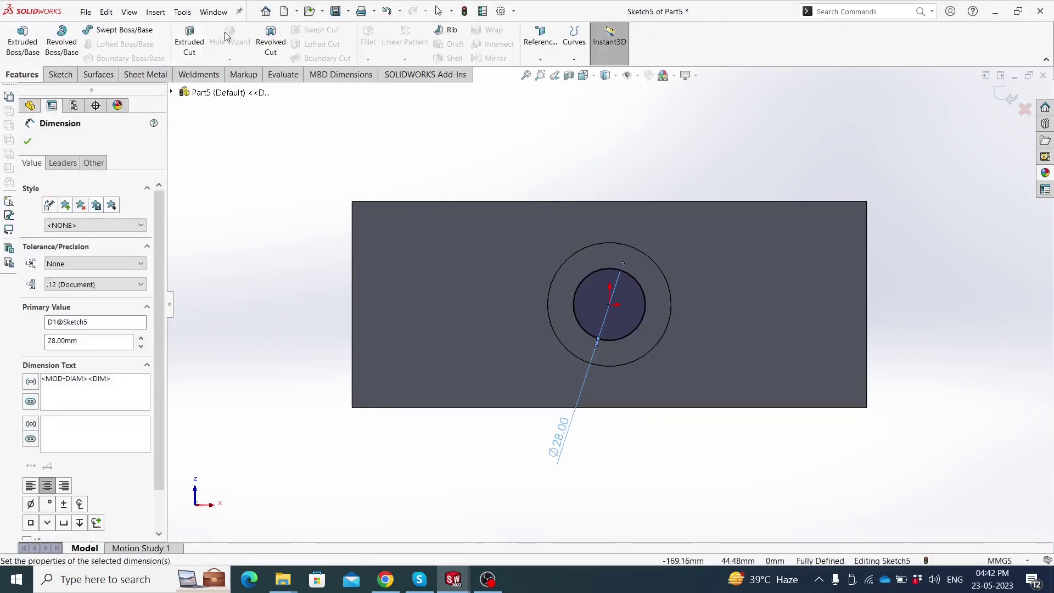
click(190, 43)
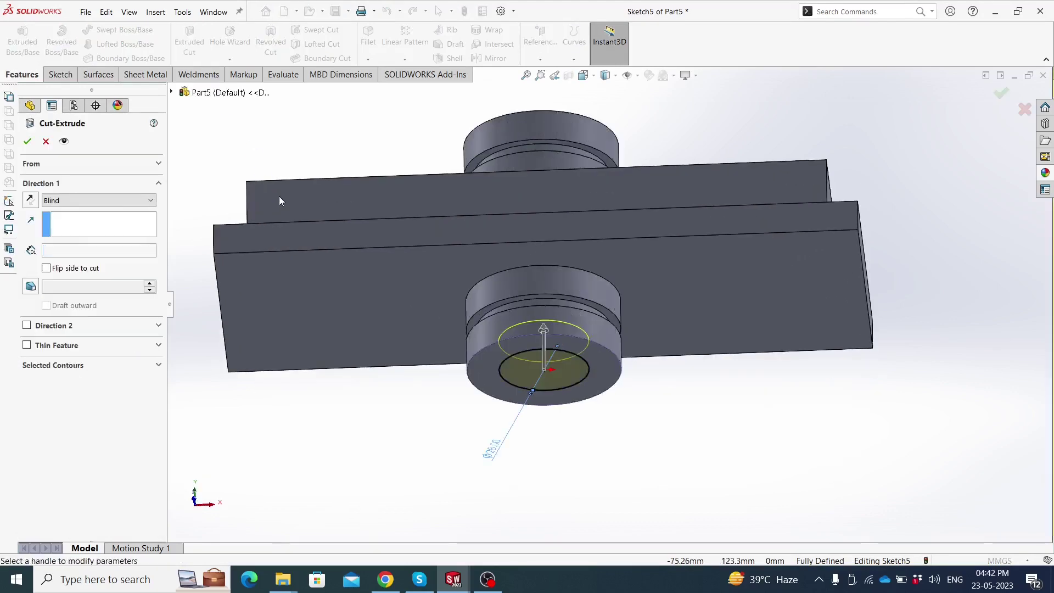
click(120, 202)
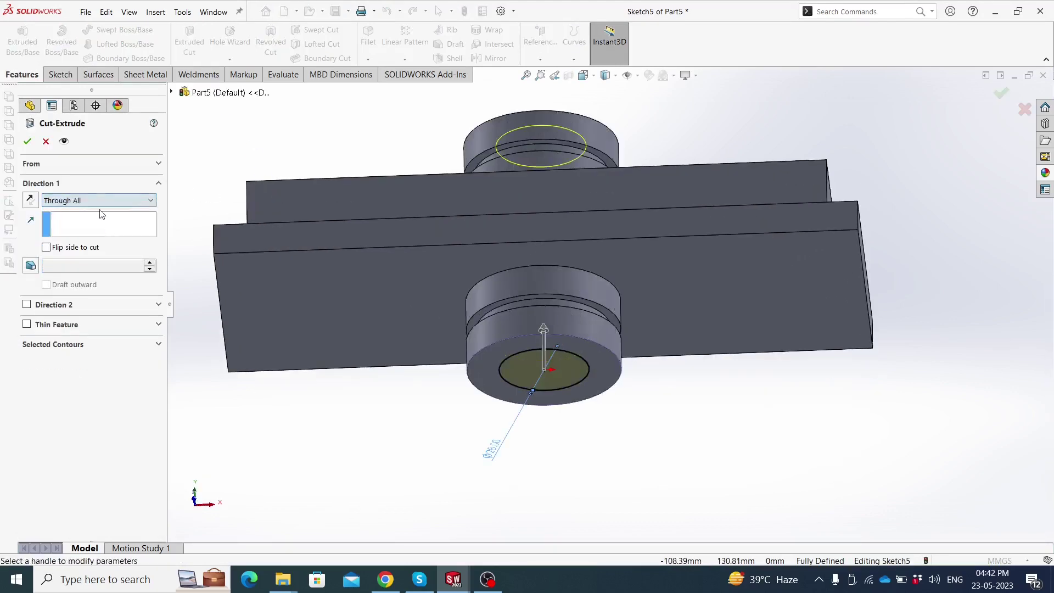
click(27, 140)
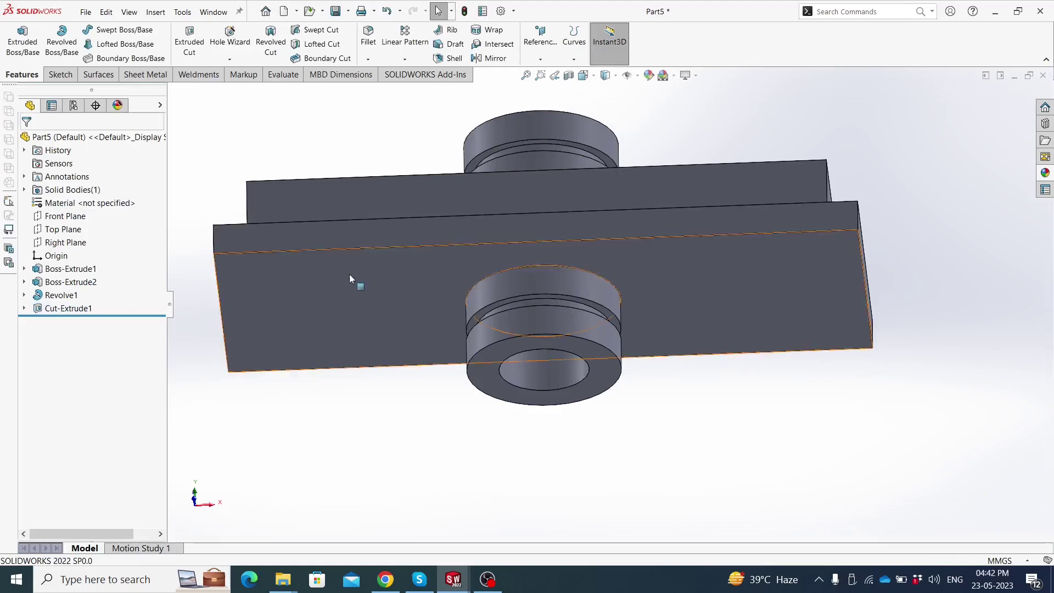
click(355, 292)
click(382, 266)
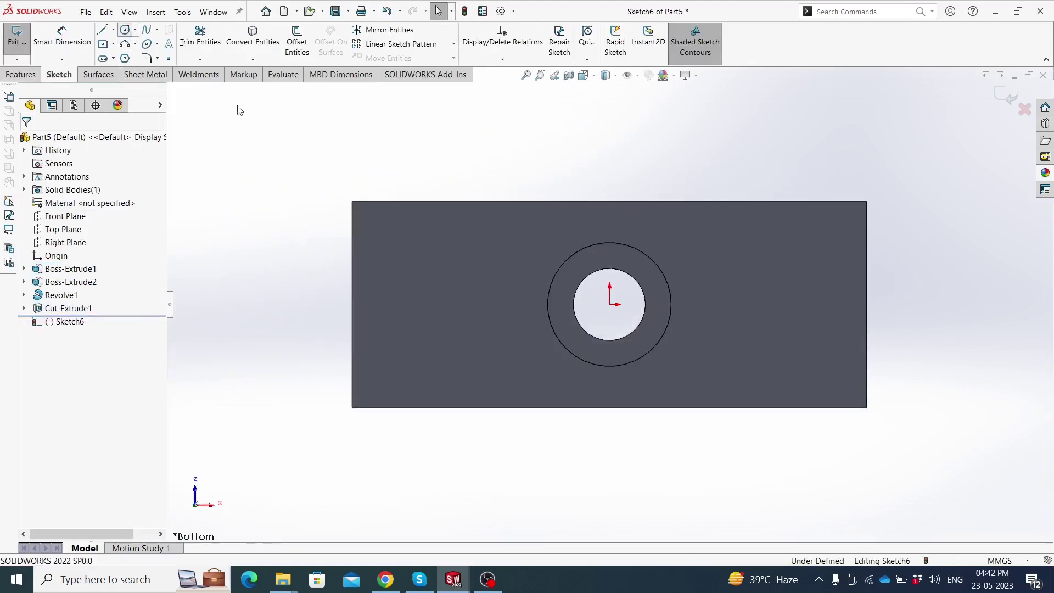
Draw two circles on either side of the bore and size the left one Ø16 mm
drag(428, 304, 428, 332)
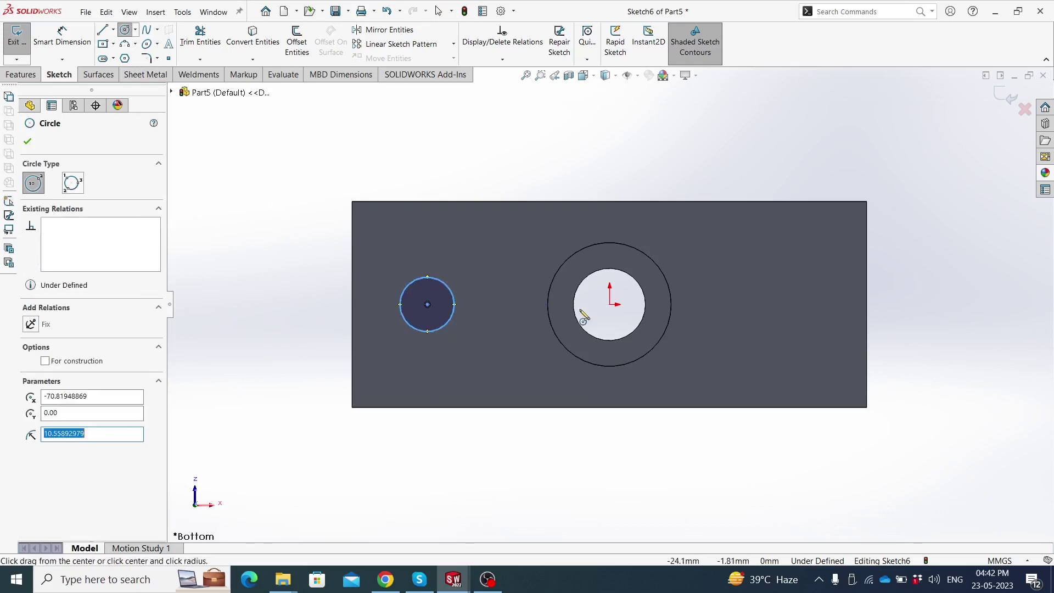
drag(791, 305, 788, 329)
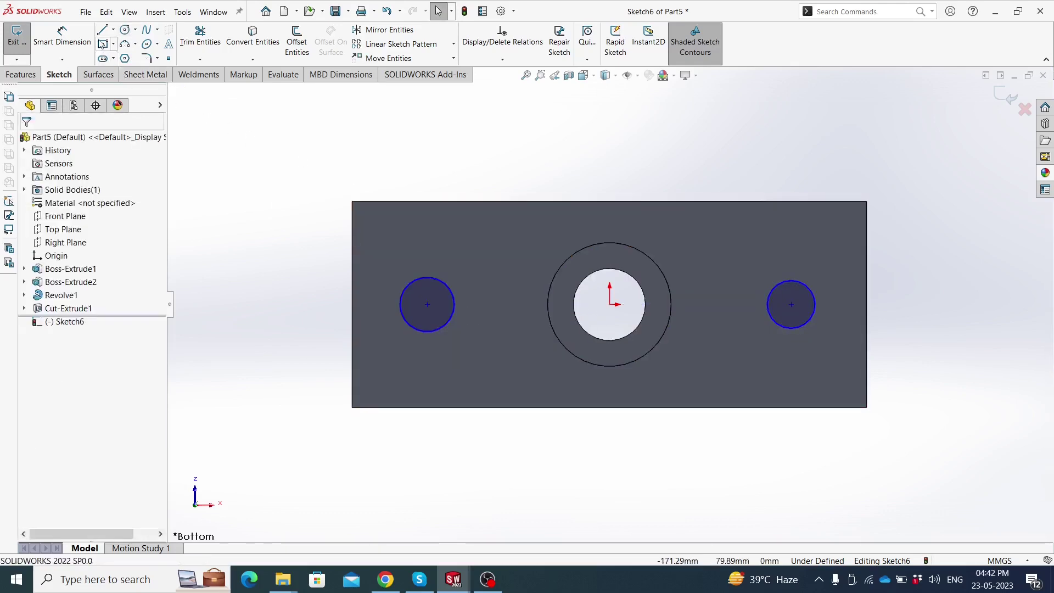
click(62, 35)
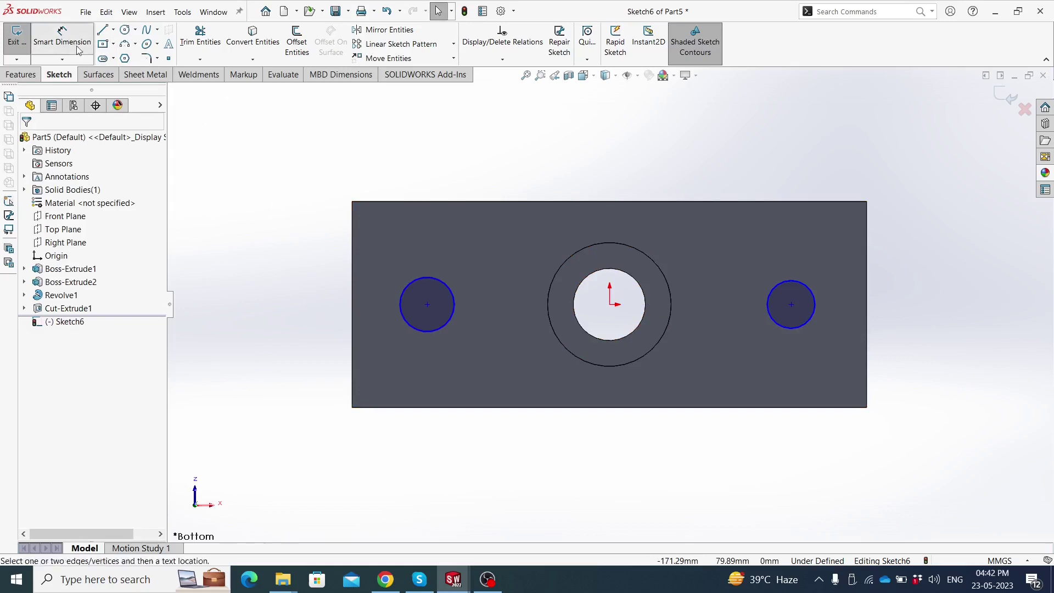
click(416, 283)
click(296, 266)
text(16)
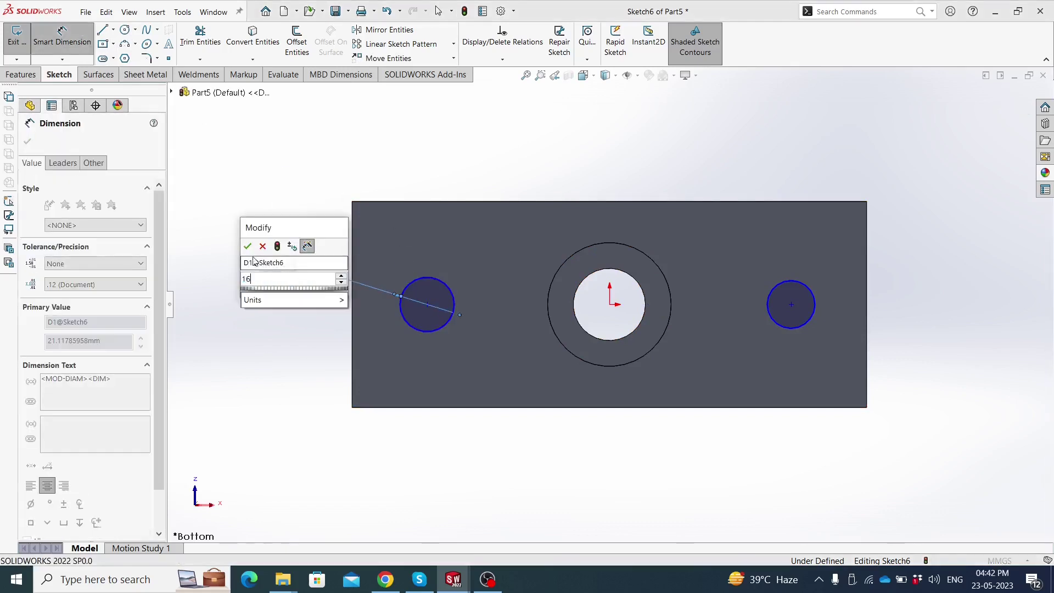
key(Return)
key(Escape)
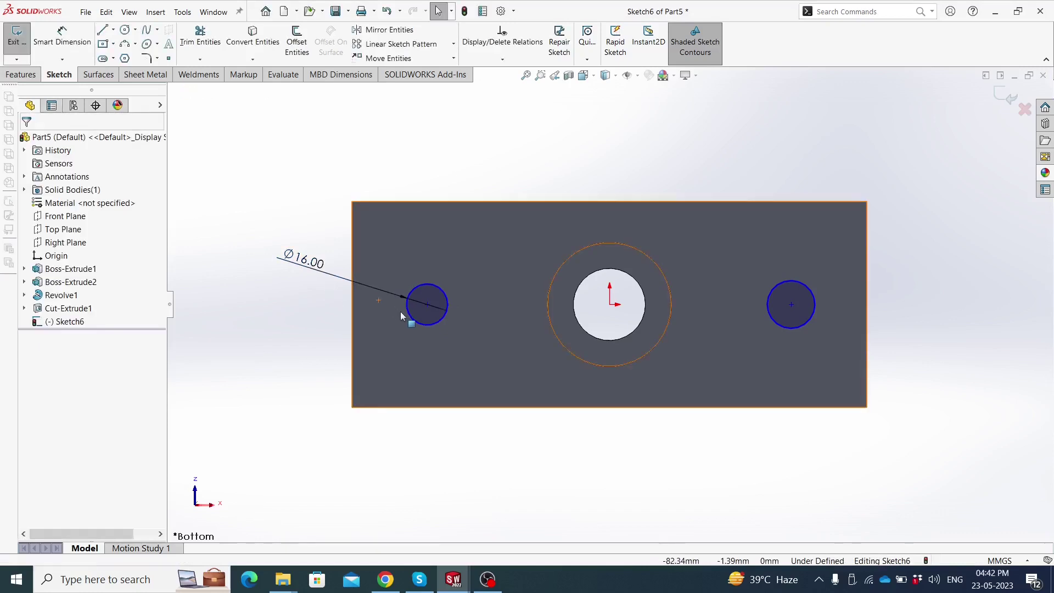
Make the two circles equal and align their centres horizontally with the origin
click(411, 316)
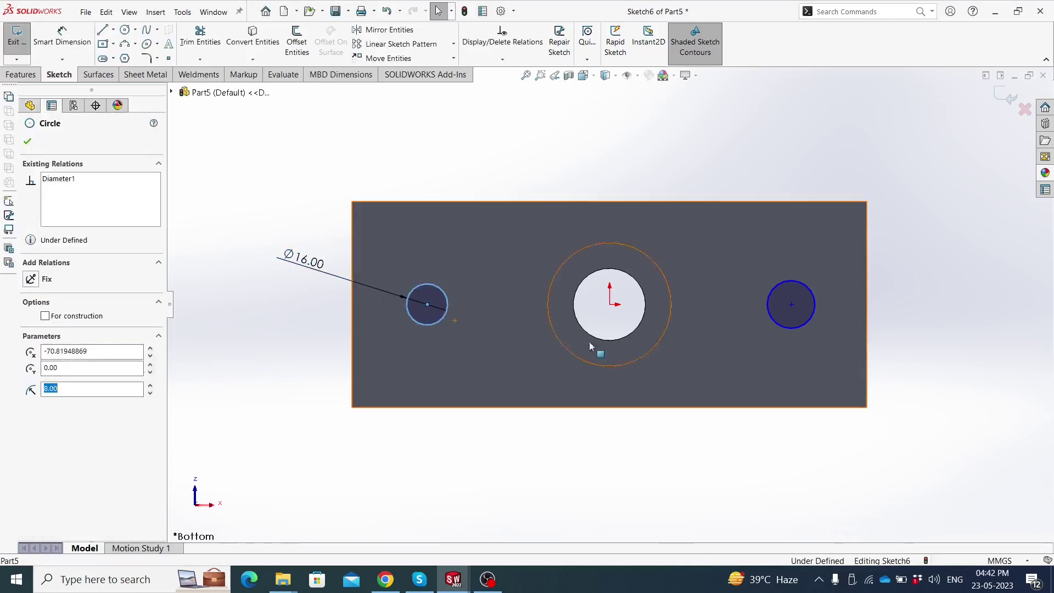
ctrl+click(776, 323)
click(860, 285)
click(485, 215)
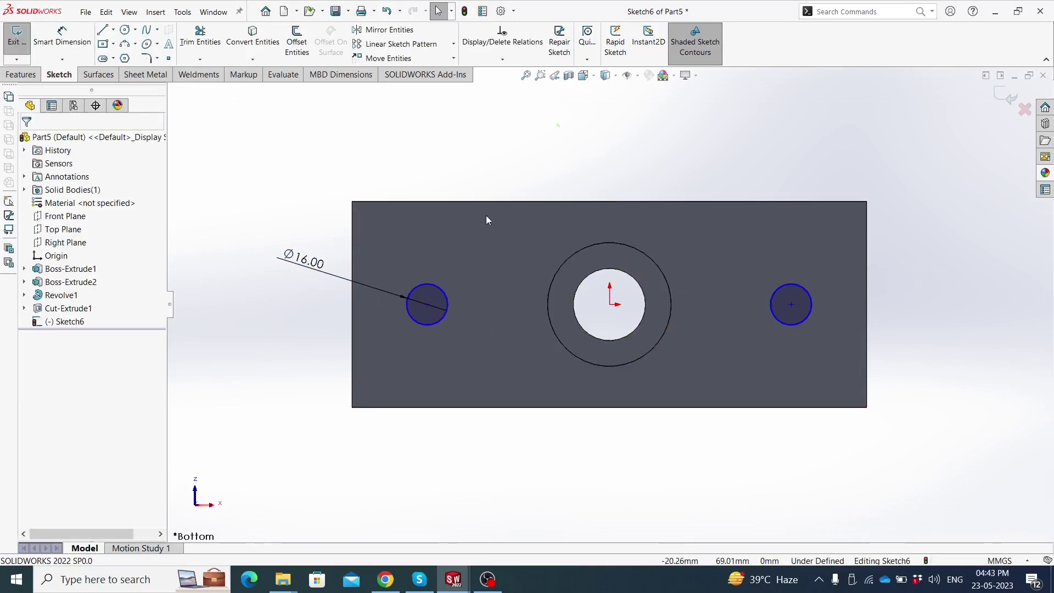
click(428, 305)
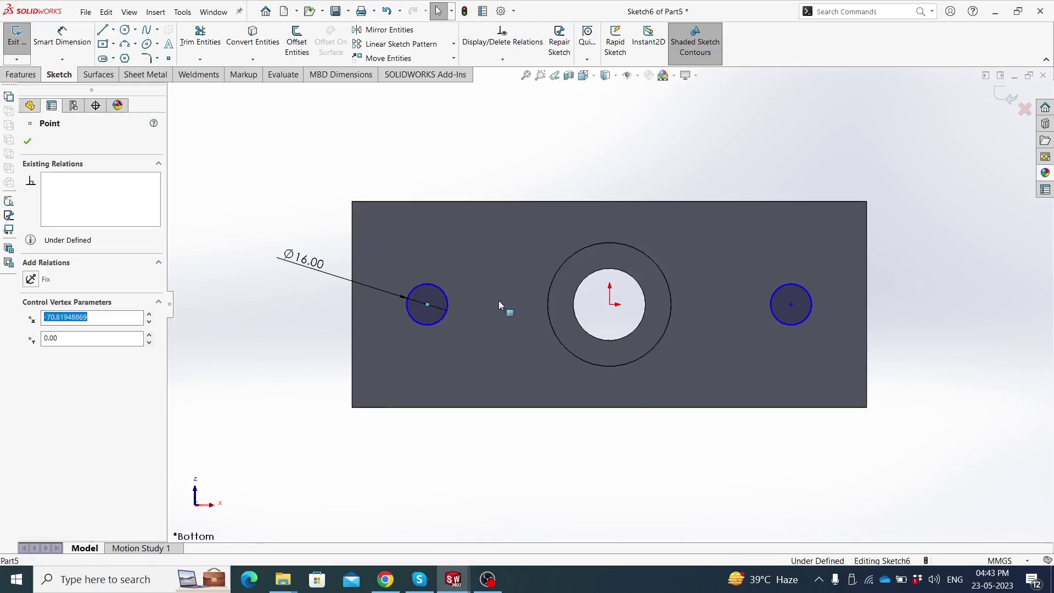
ctrl+click(613, 309)
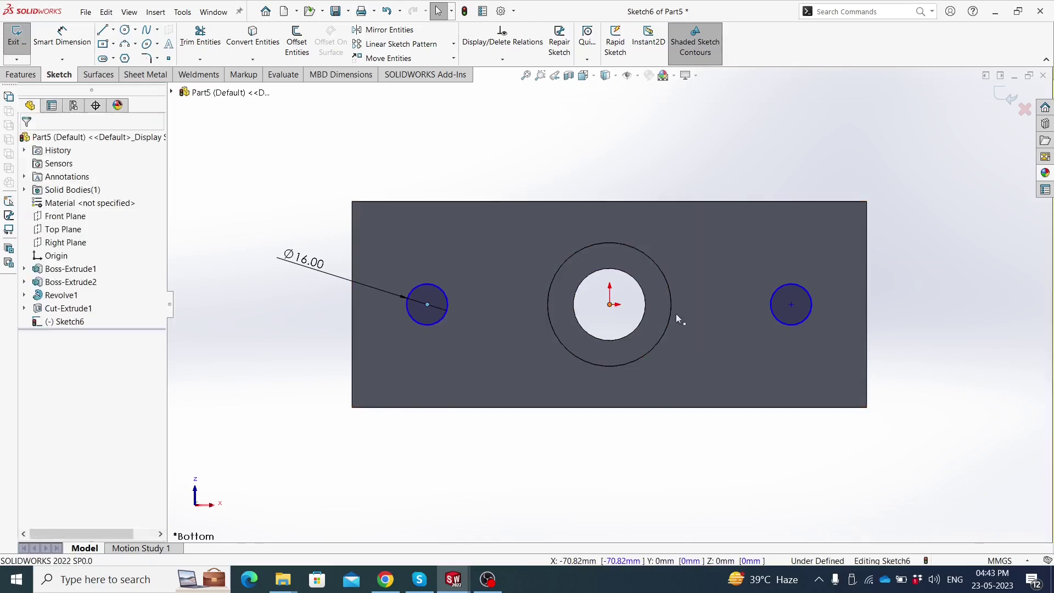
ctrl+click(790, 305)
click(821, 255)
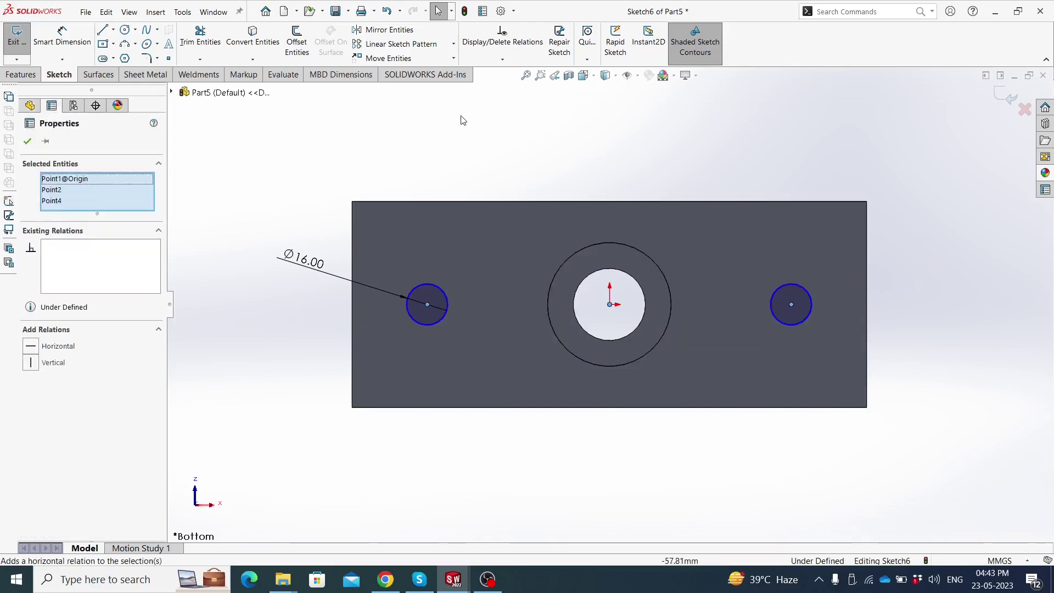
Dimension each circle's centre 64 mm from the origin
click(77, 44)
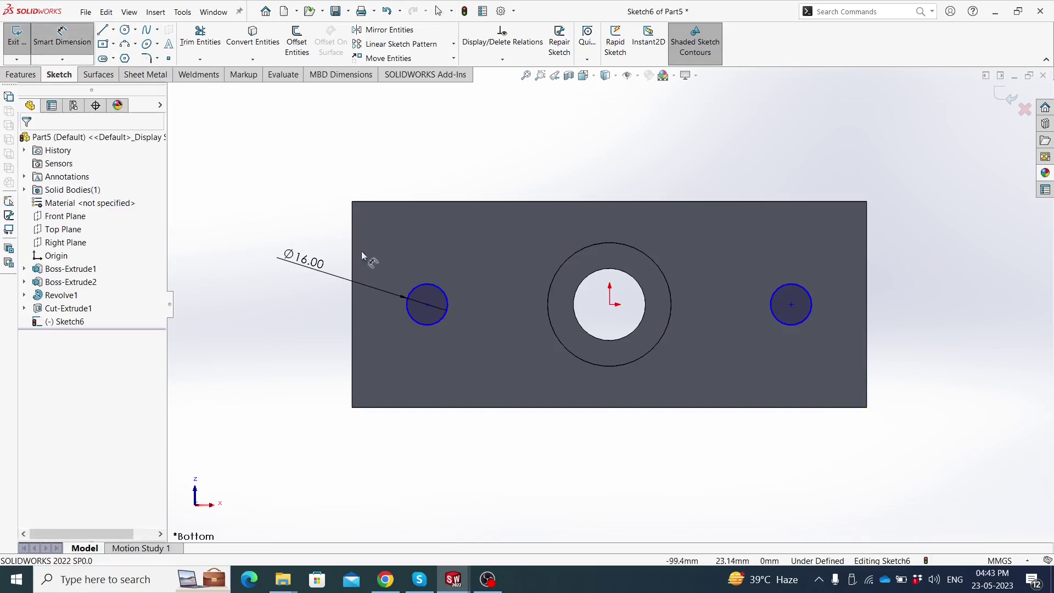
click(425, 305)
click(610, 305)
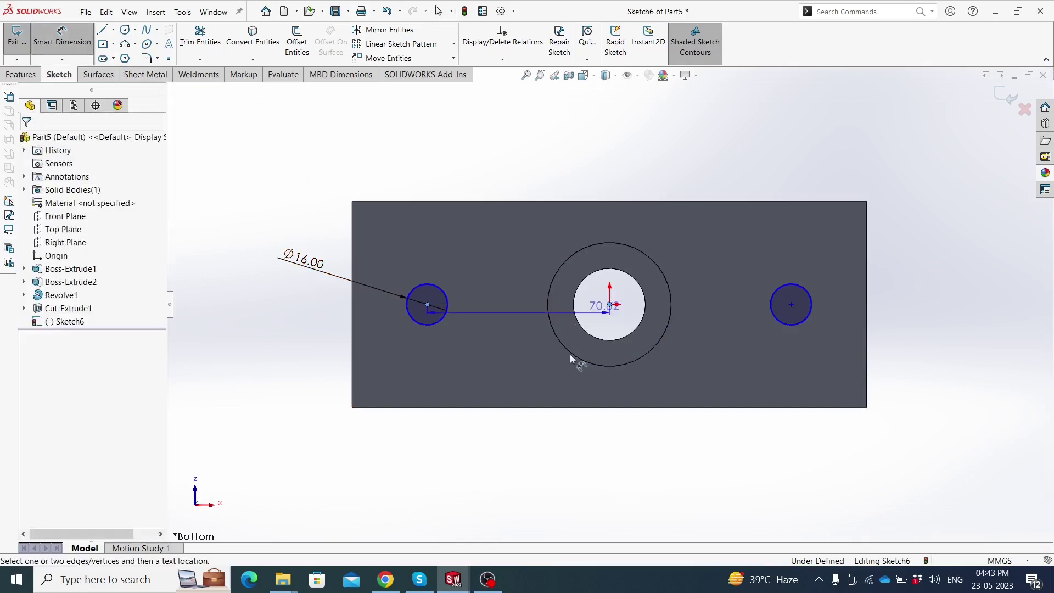
click(555, 443)
text(64)
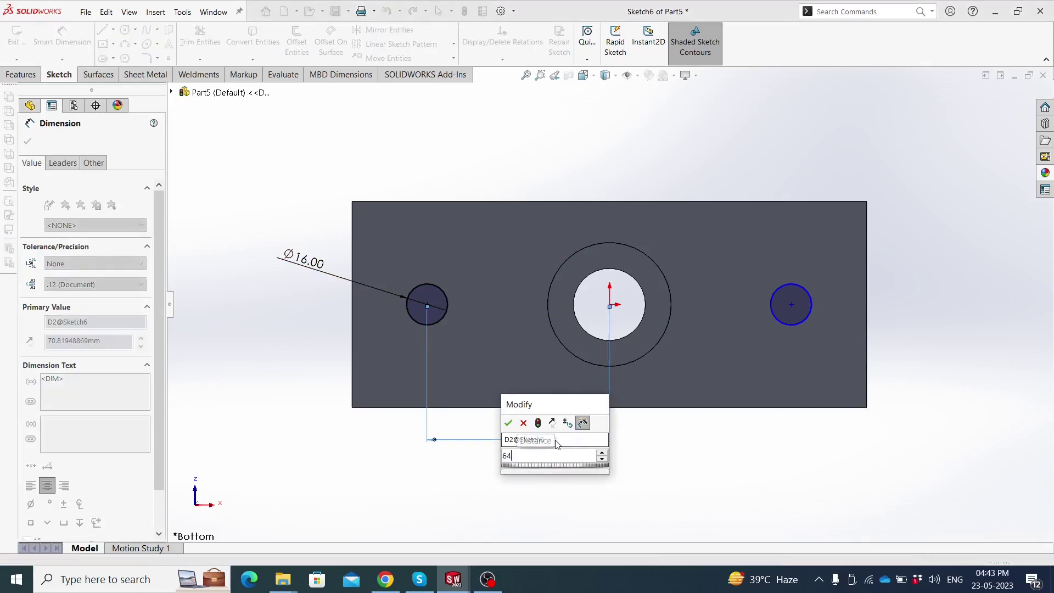
key(Return)
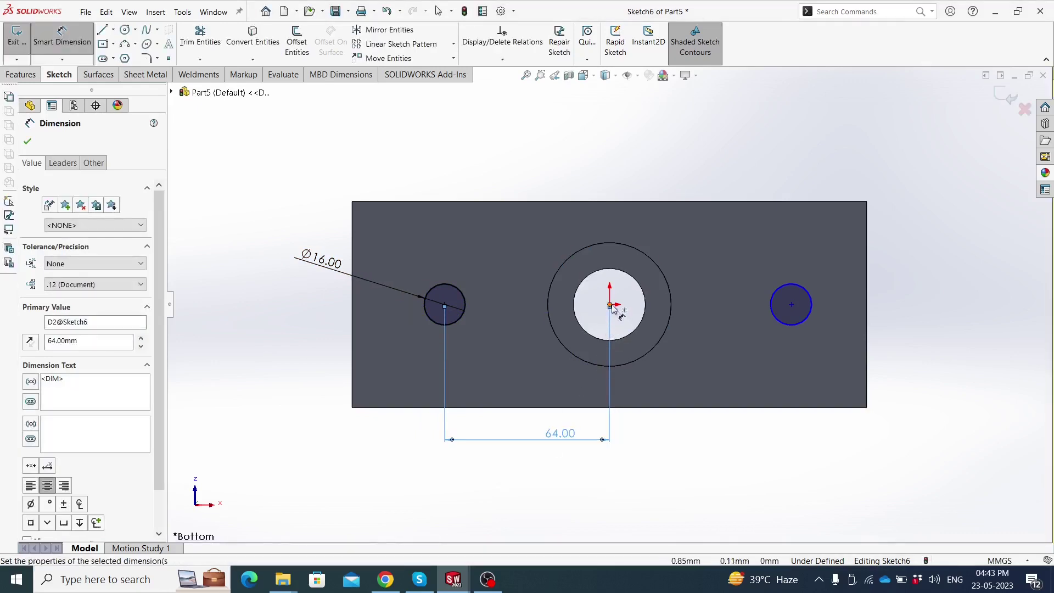
key(Escape)
click(790, 304)
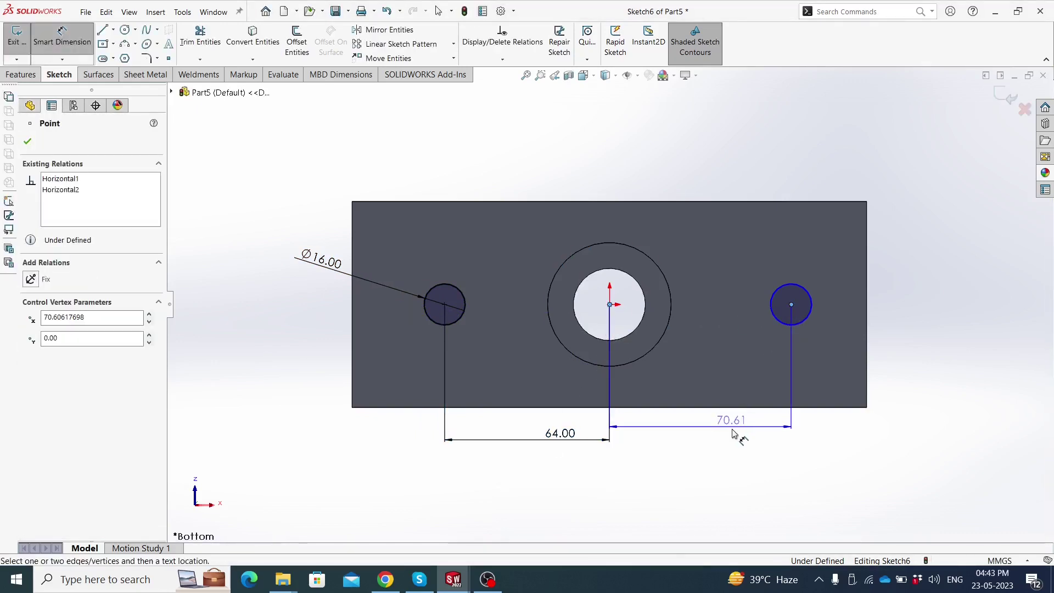
click(734, 436)
text(64)
key(Return)
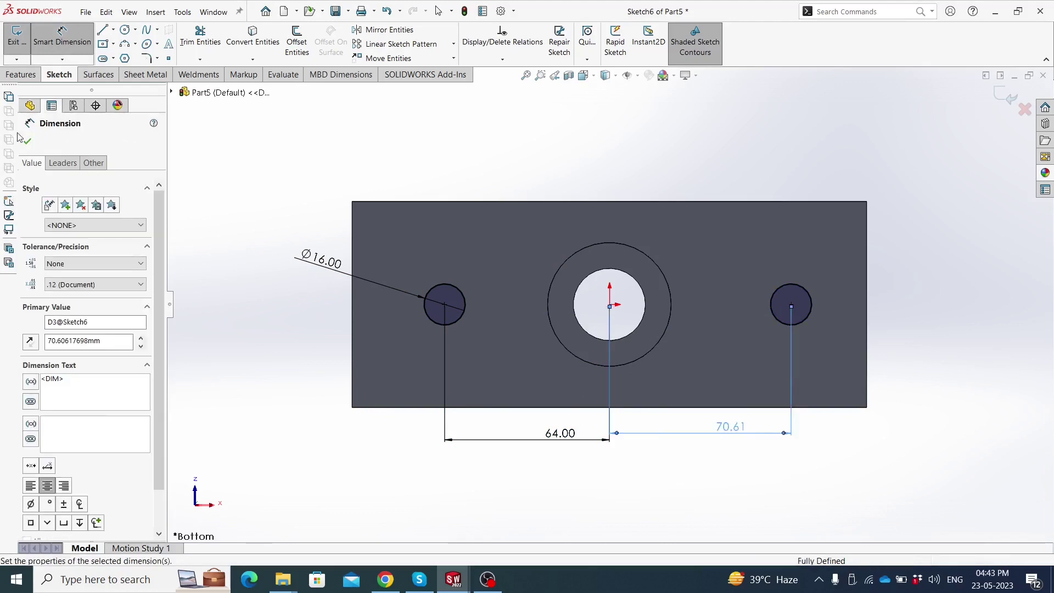
click(28, 141)
Cut both Ø16 circles through all as Cut-Extrude2 and view the part from above
click(15, 78)
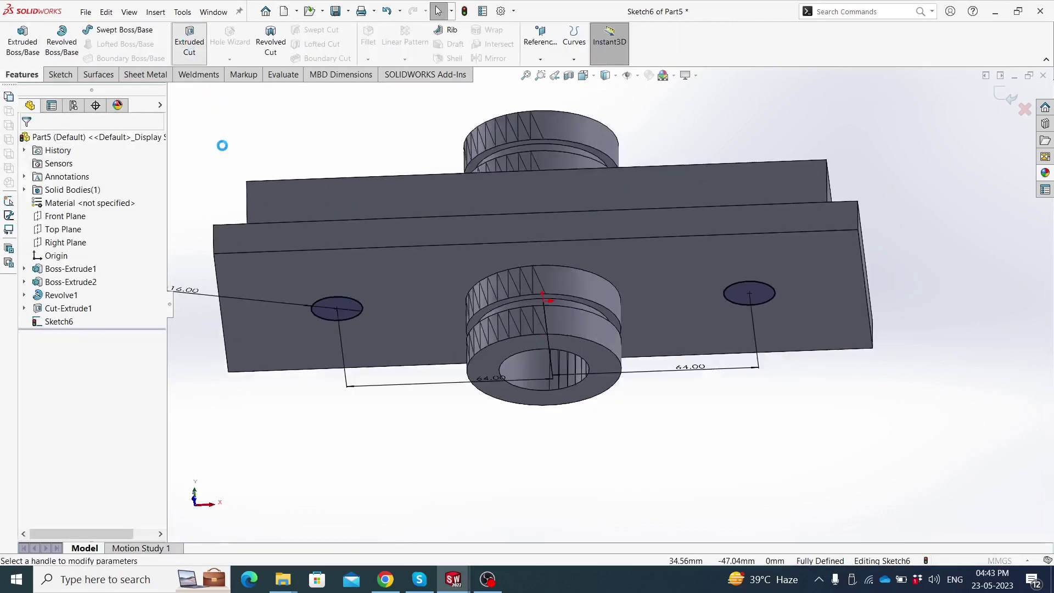
click(28, 142)
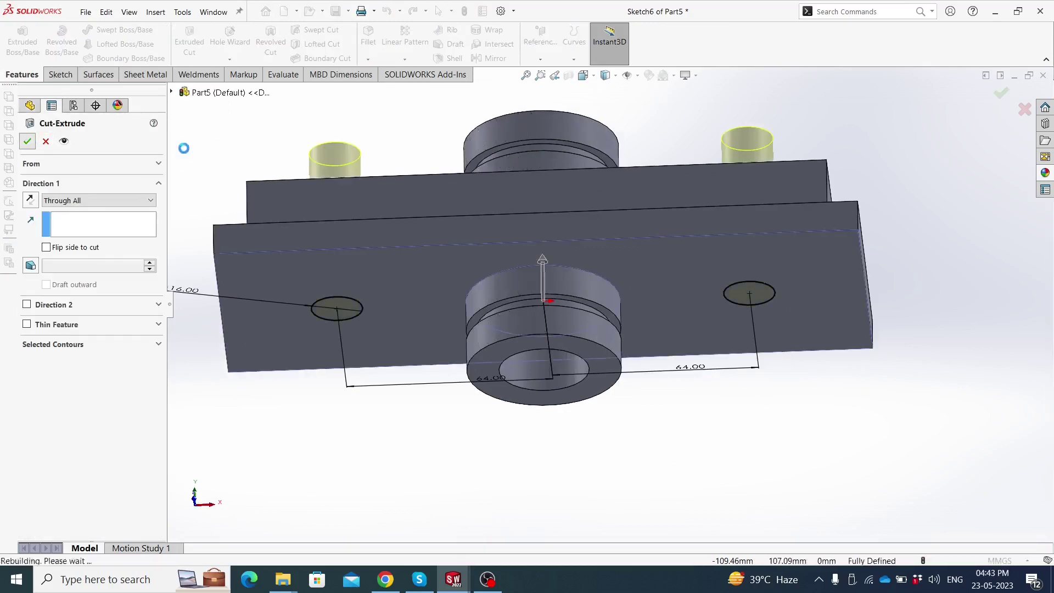
mouse_move(439, 289)
middle_down()
mouse_move(434, 323)
mouse_move(464, 261)
mouse_move(431, 392)
mouse_move(412, 301)
middle_up()
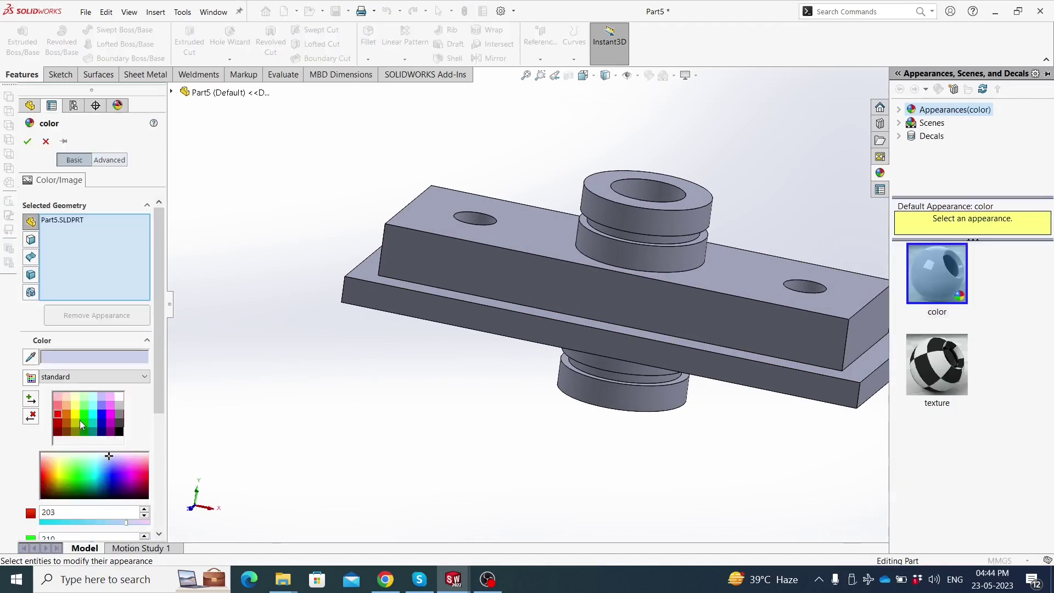
Colour the part green and save it as Cover in Desktop > Punching machine
click(85, 421)
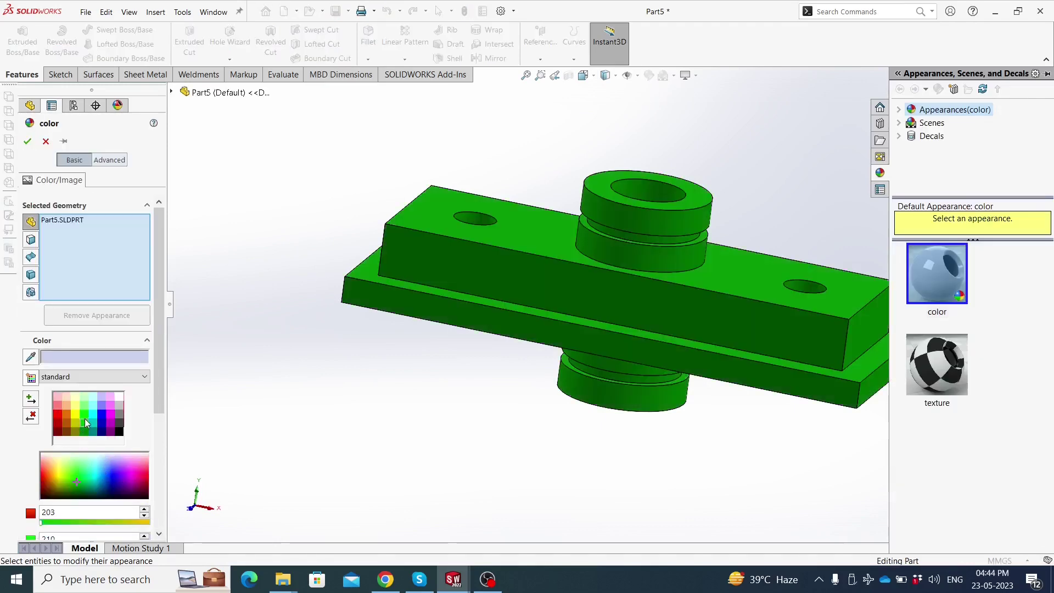
click(29, 142)
click(348, 10)
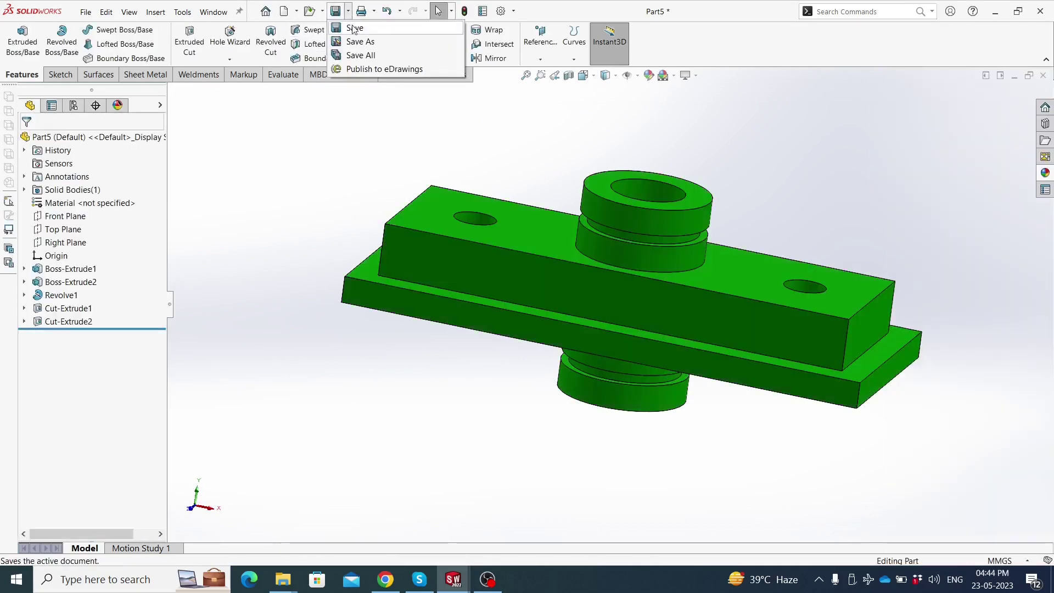
click(354, 28)
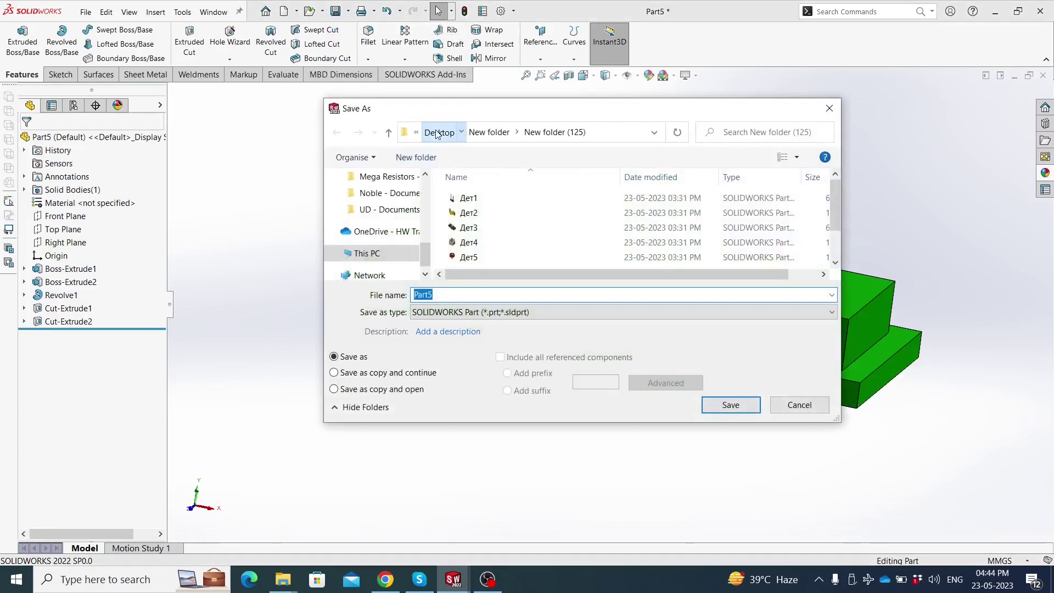
click(438, 134)
double_click(475, 214)
text(Cover)
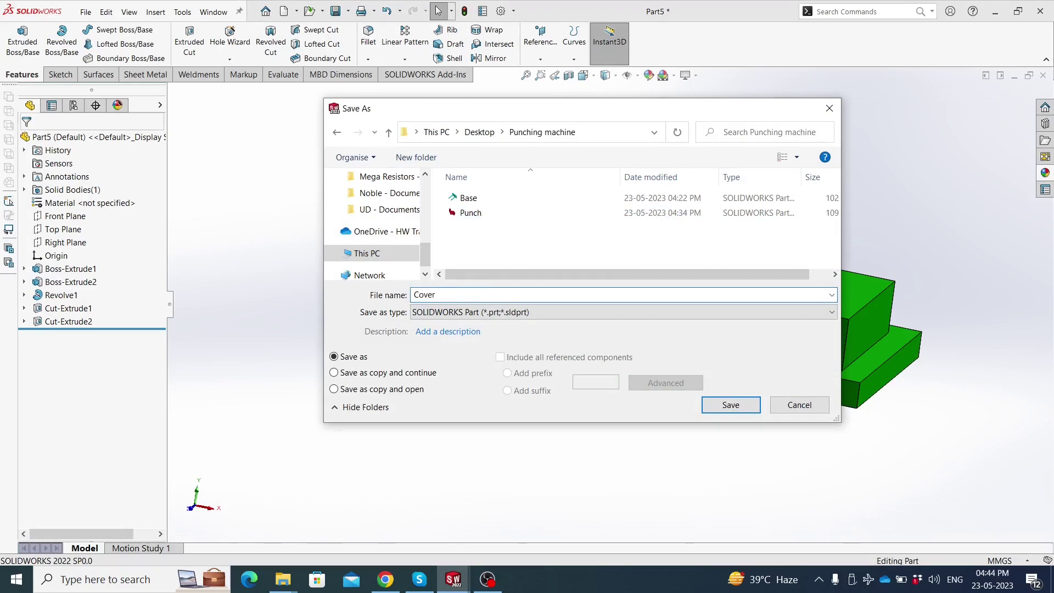
key(Return)
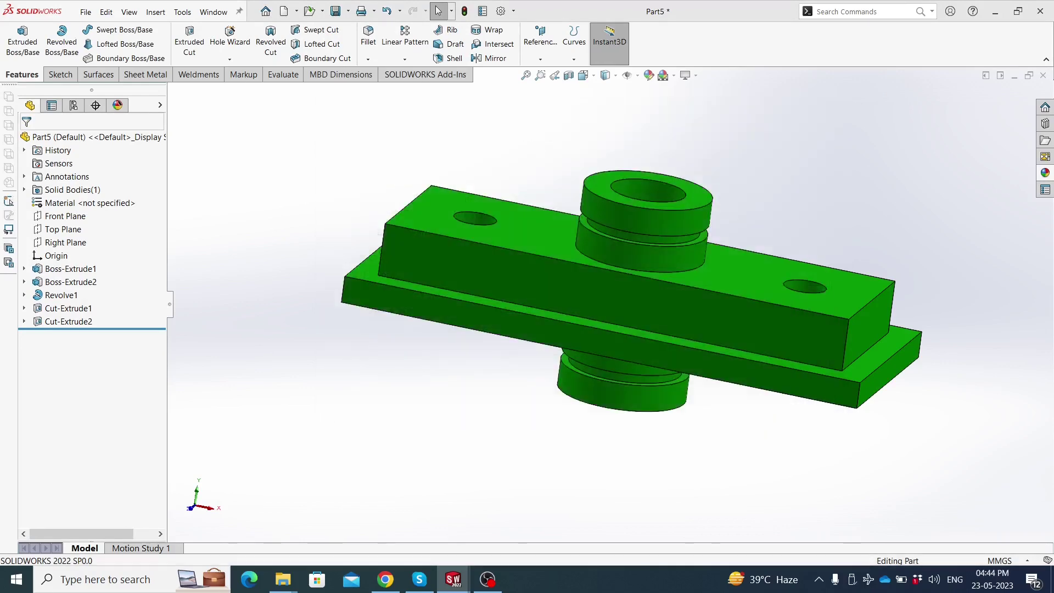
Create a new part and start a sketch on the Front Plane
click(90, 12)
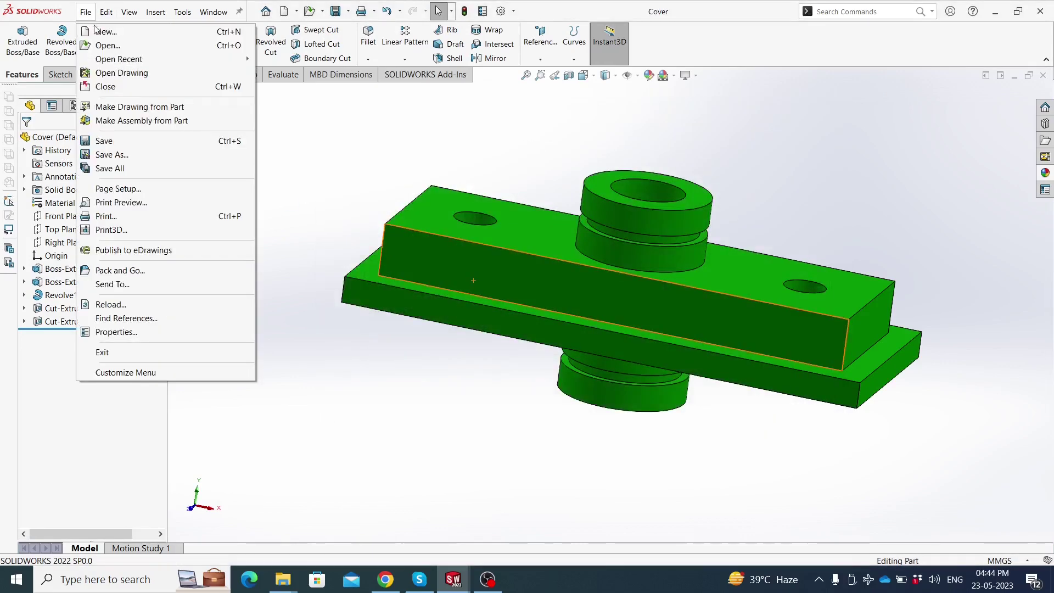
click(99, 31)
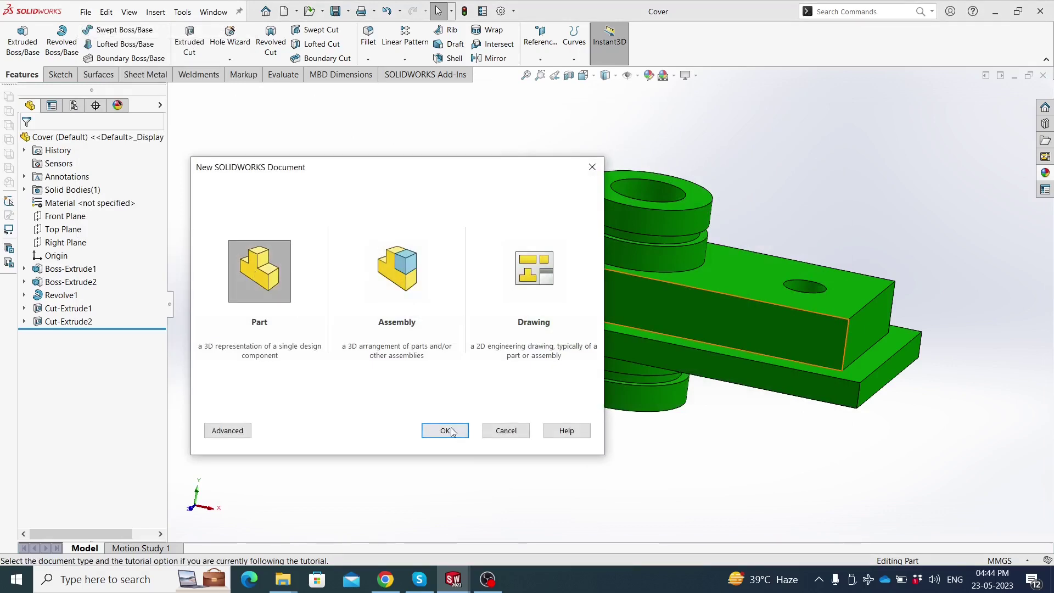
click(451, 430)
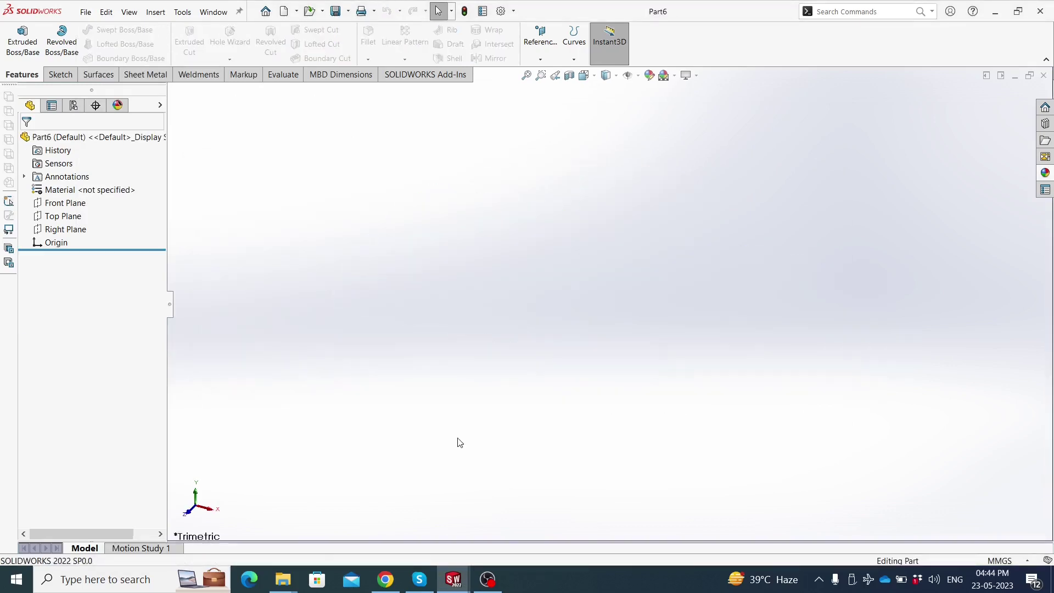
click(77, 203)
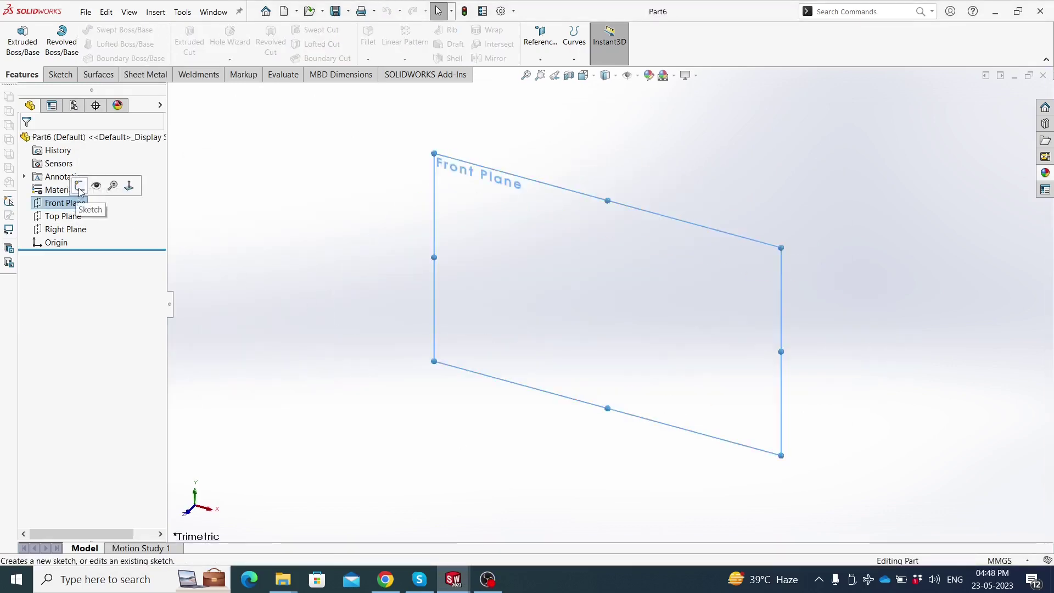
click(77, 187)
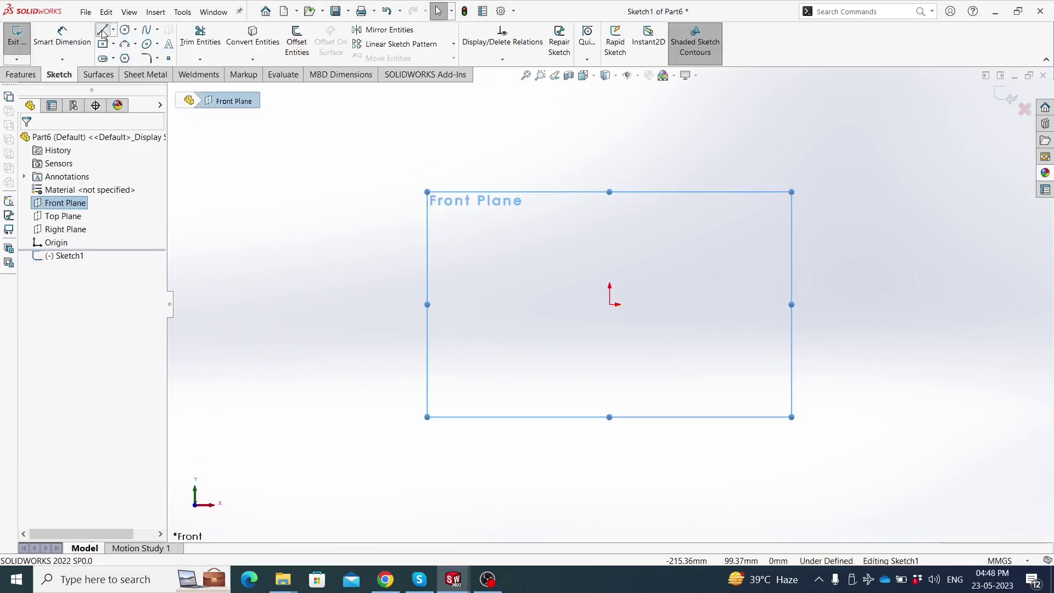
Draw a closed stepped line profile that starts and ends at the origin
click(103, 32)
click(610, 304)
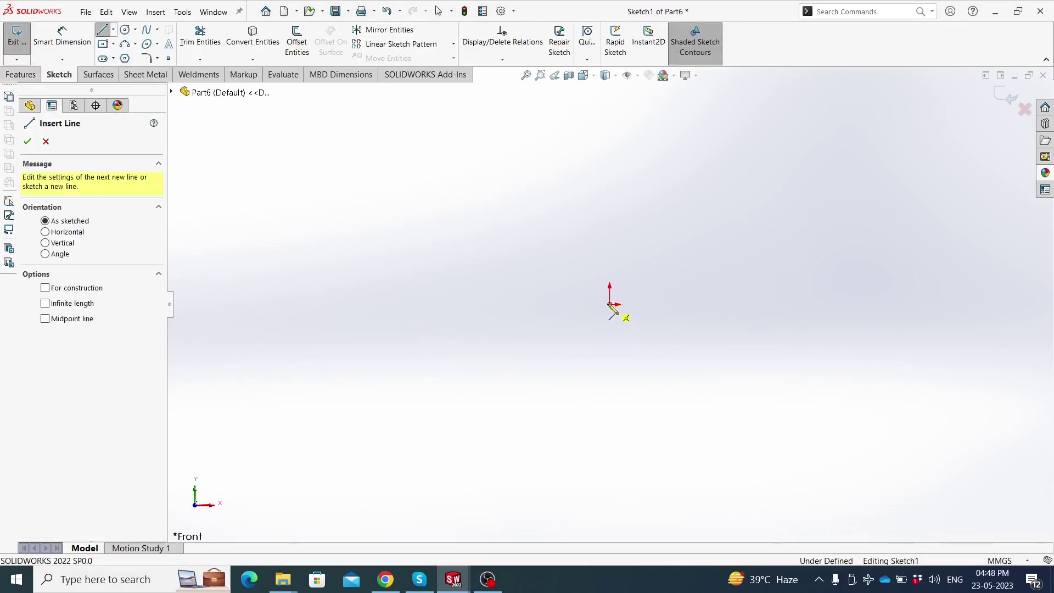
click(441, 305)
click(442, 270)
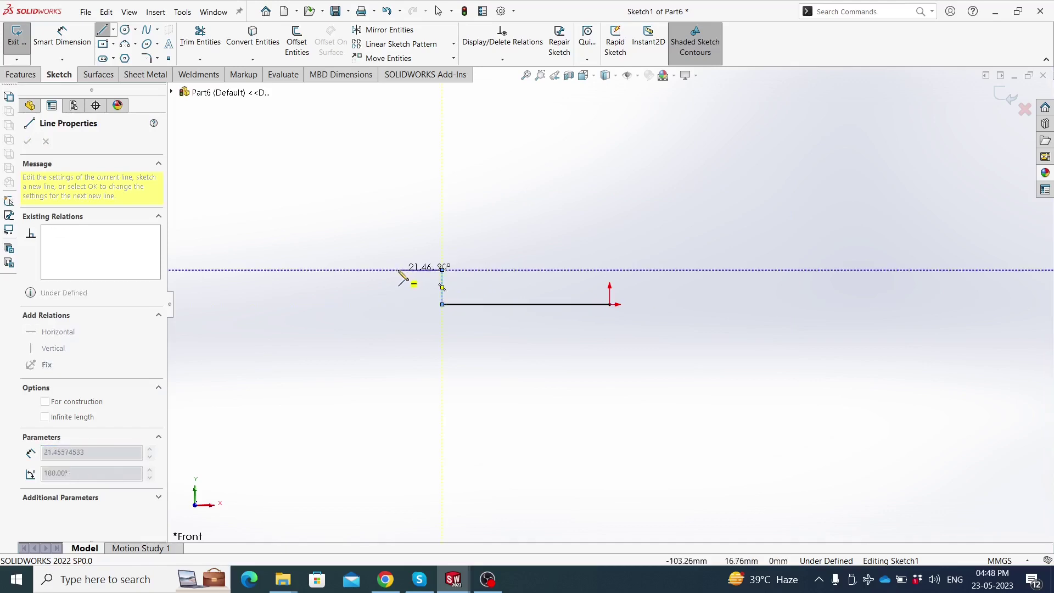
click(397, 269)
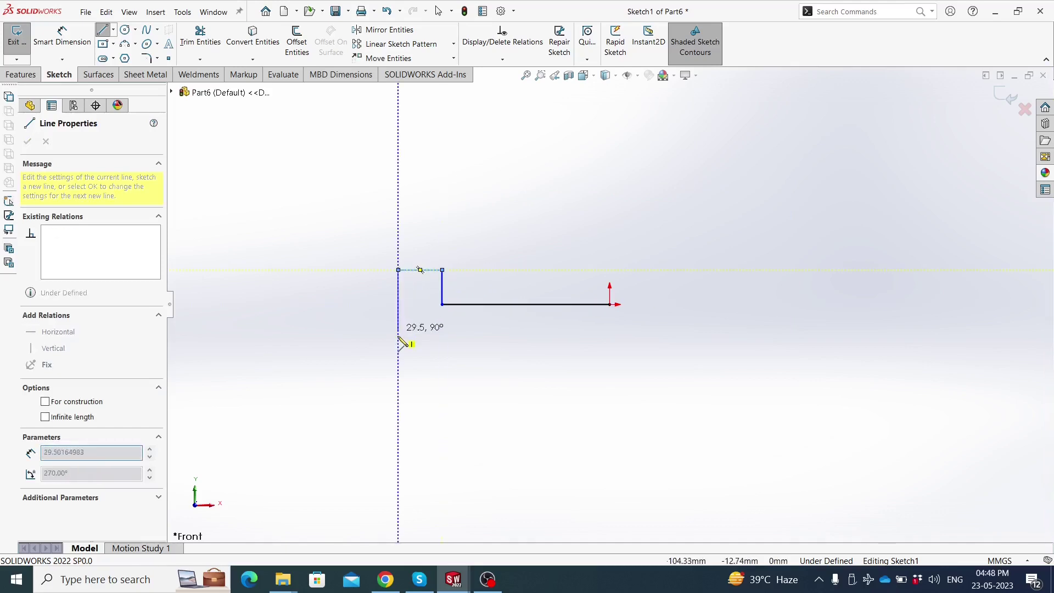
click(398, 367)
click(441, 367)
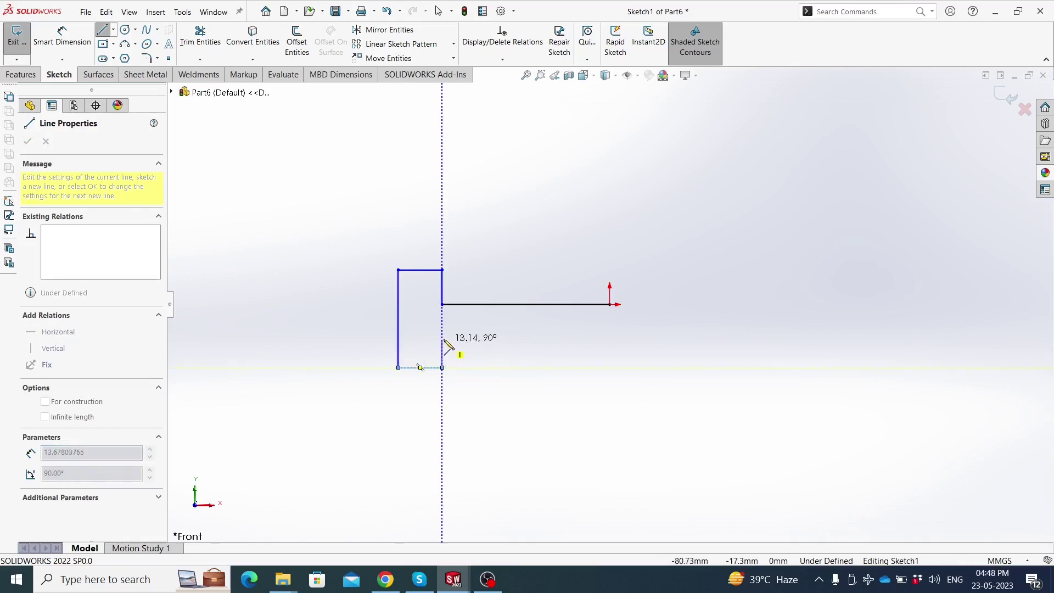
click(442, 336)
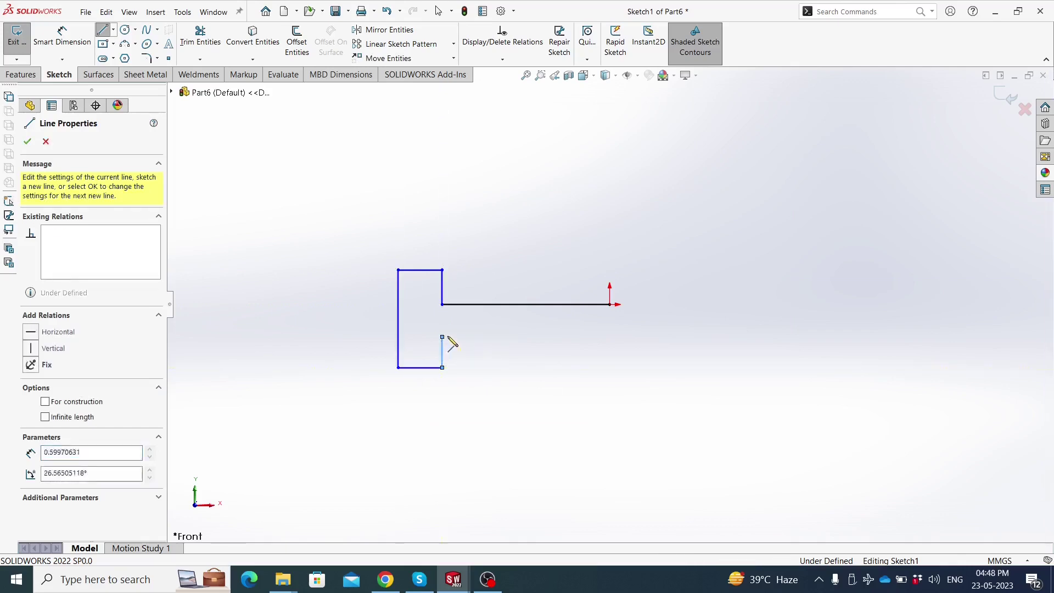
click(572, 336)
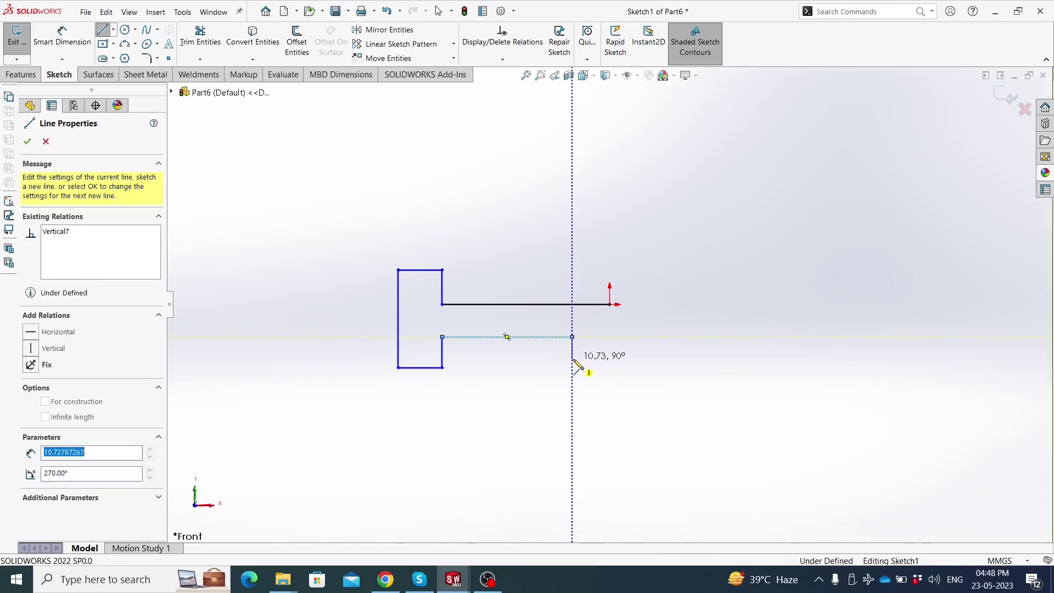
click(572, 359)
click(609, 359)
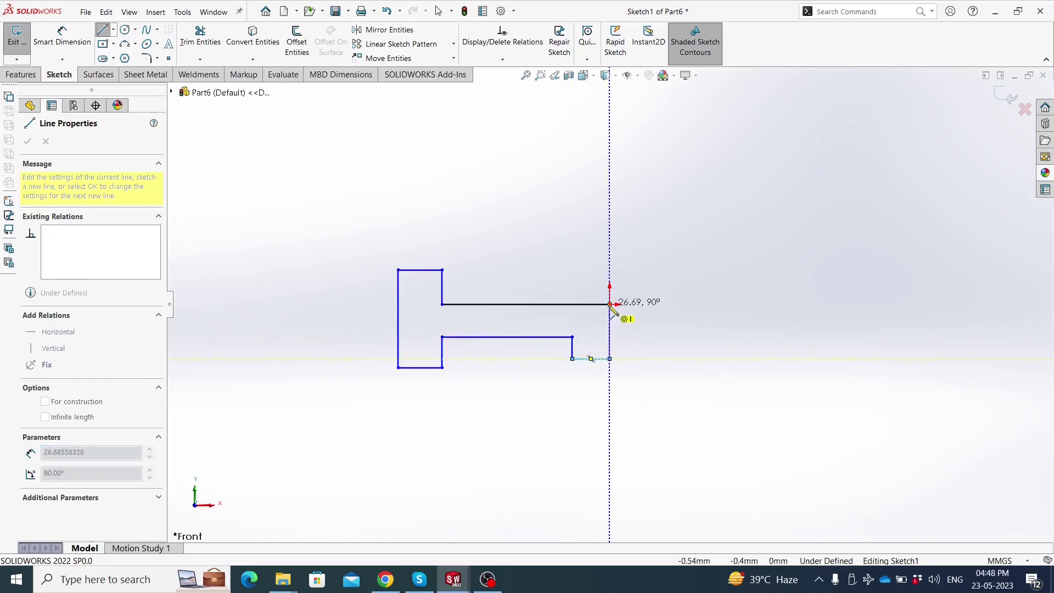
click(609, 304)
key(Escape)
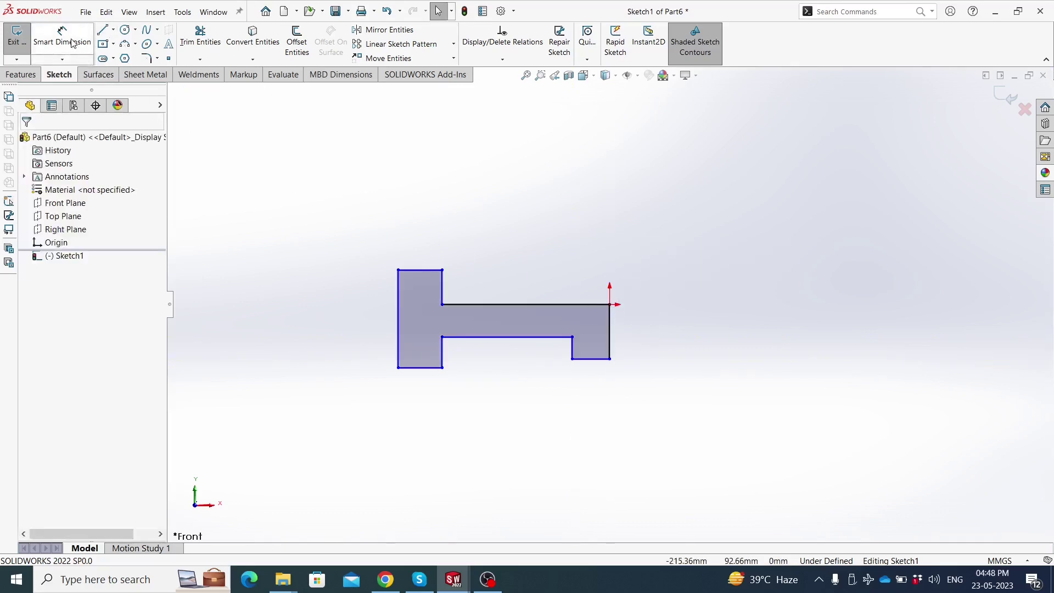
Place a height dimension on the profile's left vertical edge
click(73, 43)
click(397, 295)
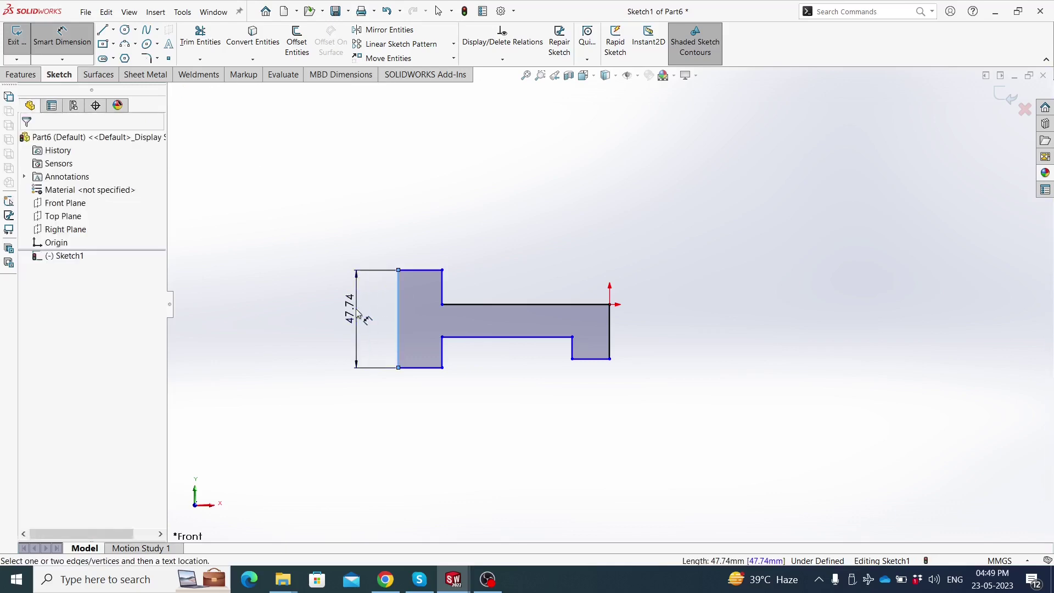
click(357, 312)
Set the left edge height to 24 mm and the top edge width to 8 mm
text(24)
key(Return)
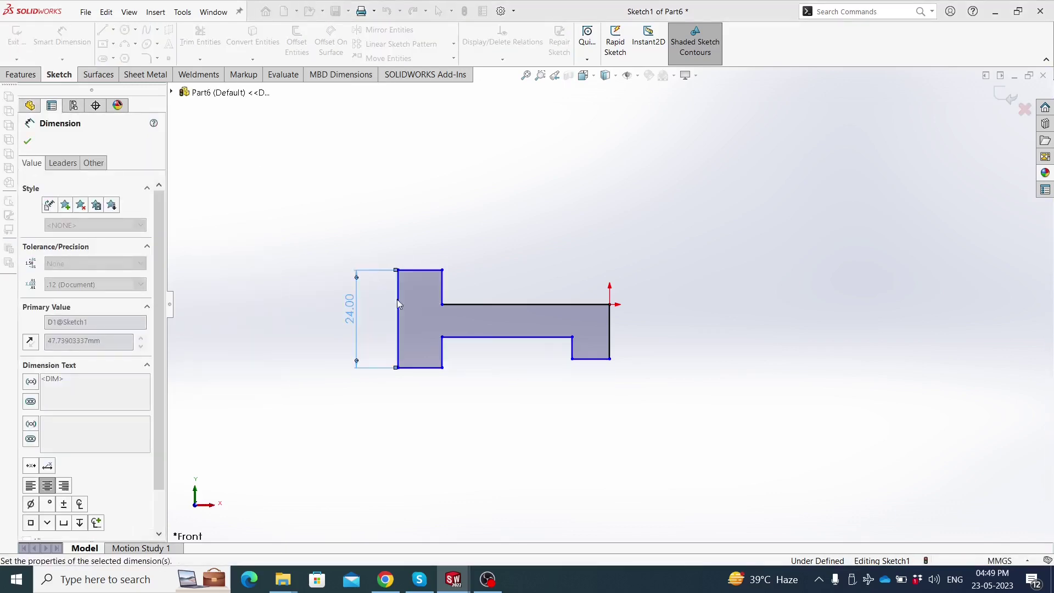
click(419, 271)
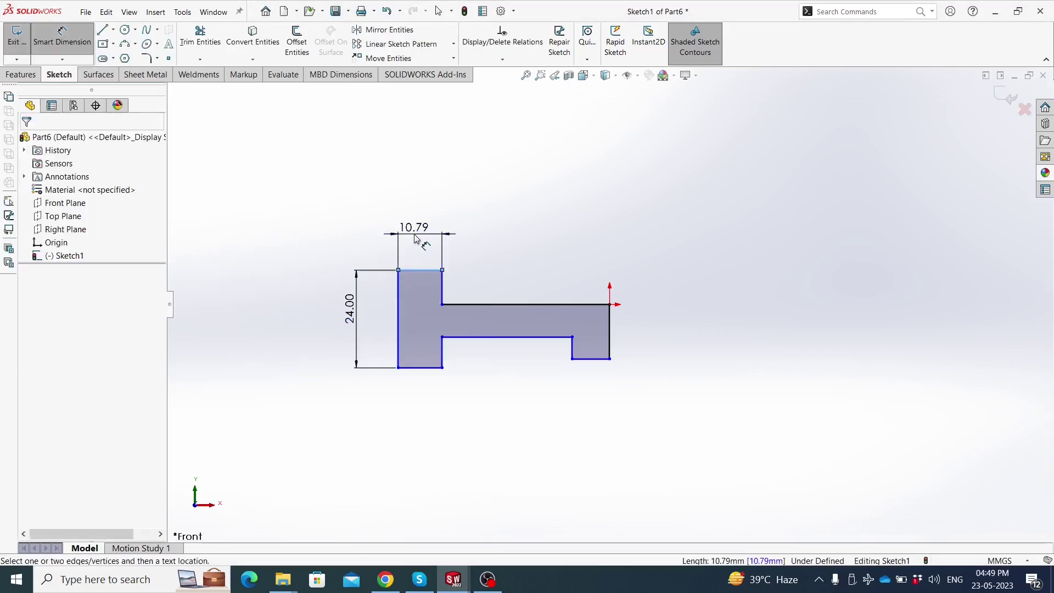
click(416, 238)
text(8)
key(Return)
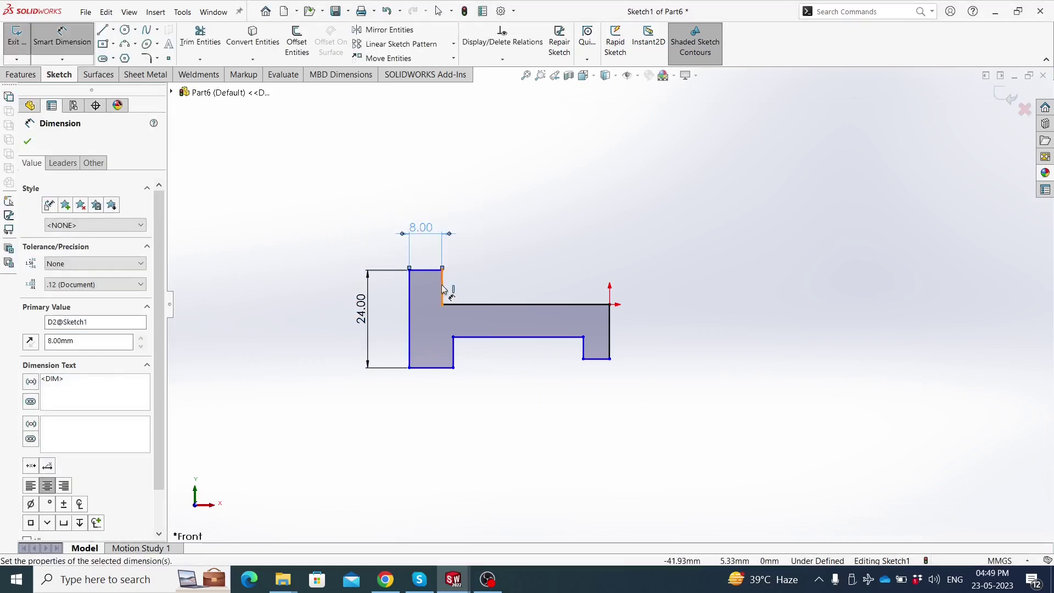
click(454, 283)
key(Escape)
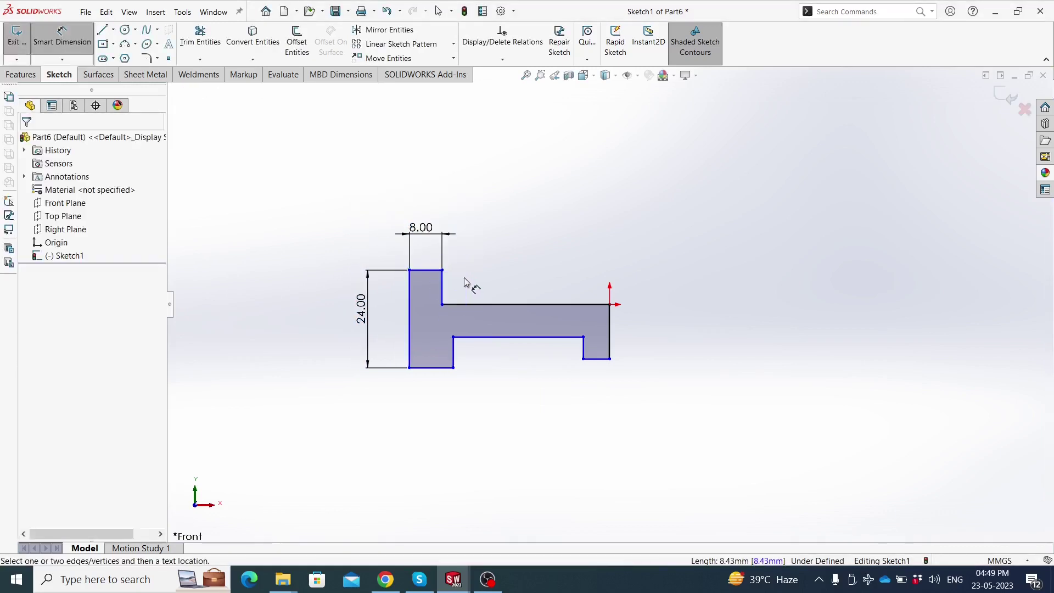
key(Escape)
Add Equal relations between the top edge and the short step edges
click(431, 276)
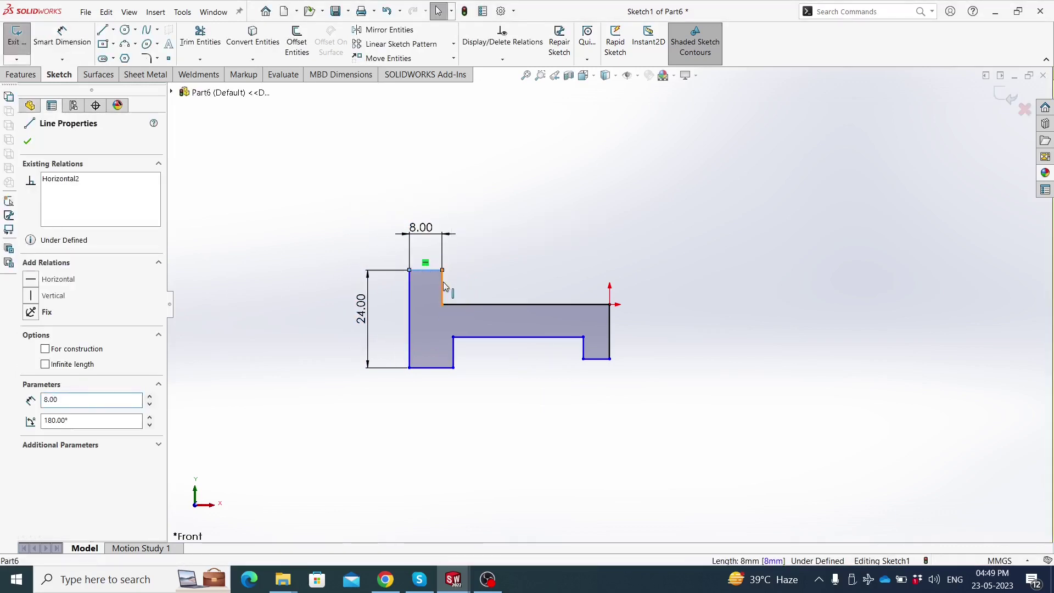
ctrl+click(443, 281)
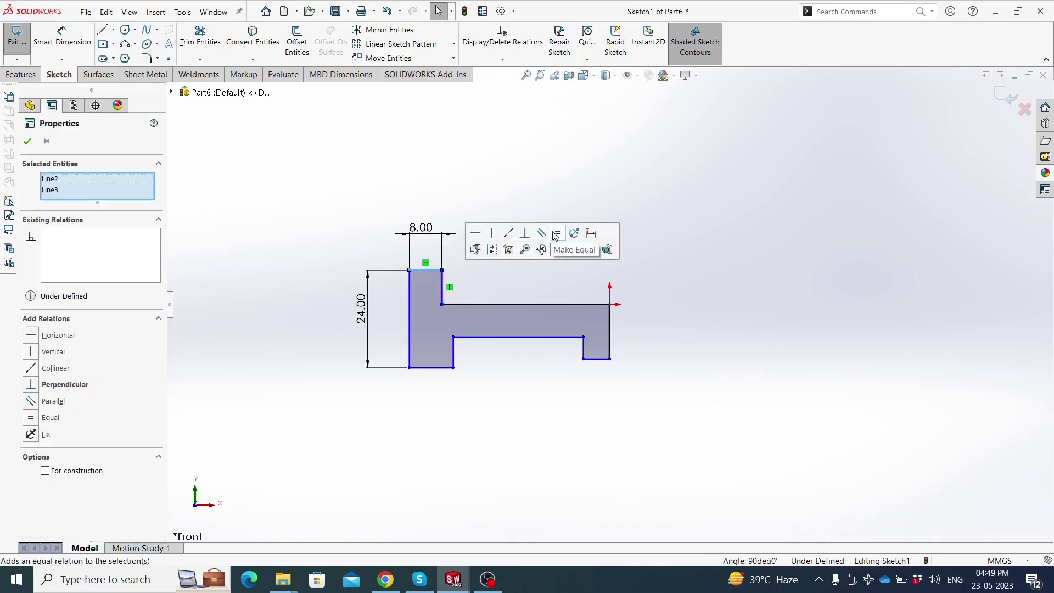
click(558, 233)
key(Escape)
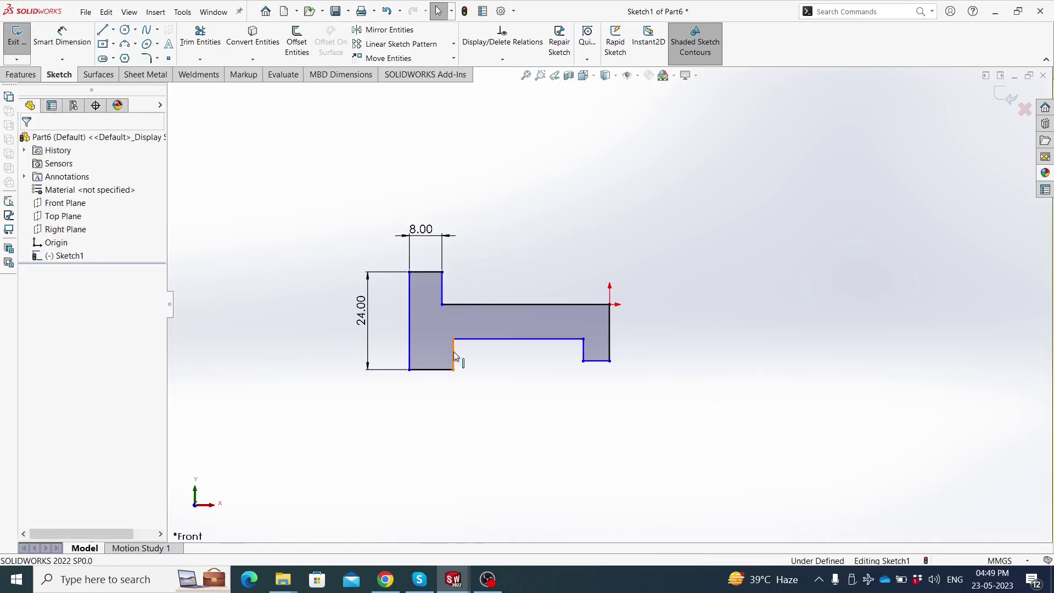
click(453, 355)
ctrl+click(455, 353)
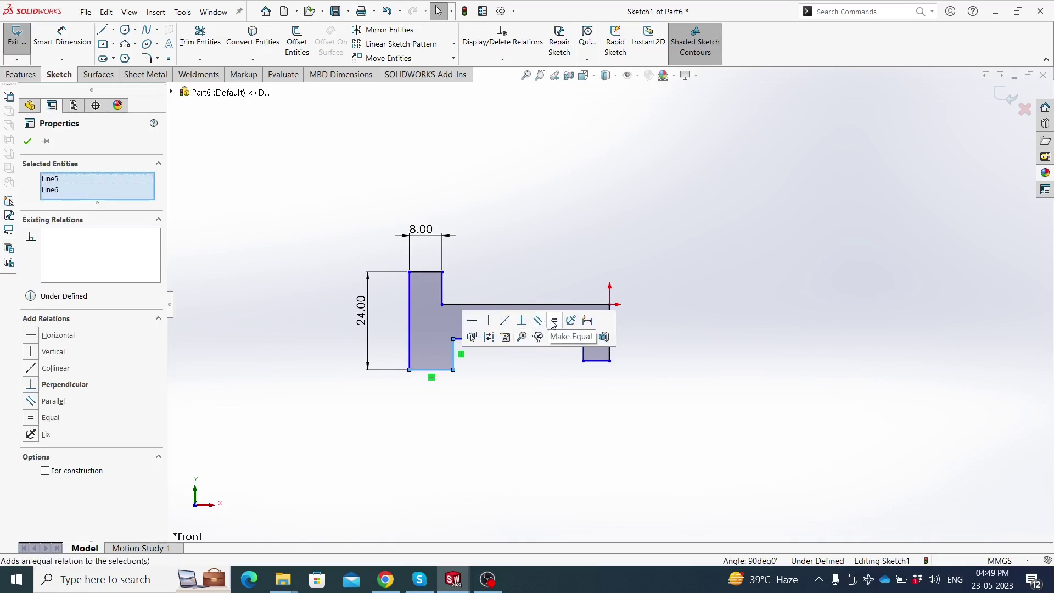
click(553, 325)
key(Escape)
click(456, 350)
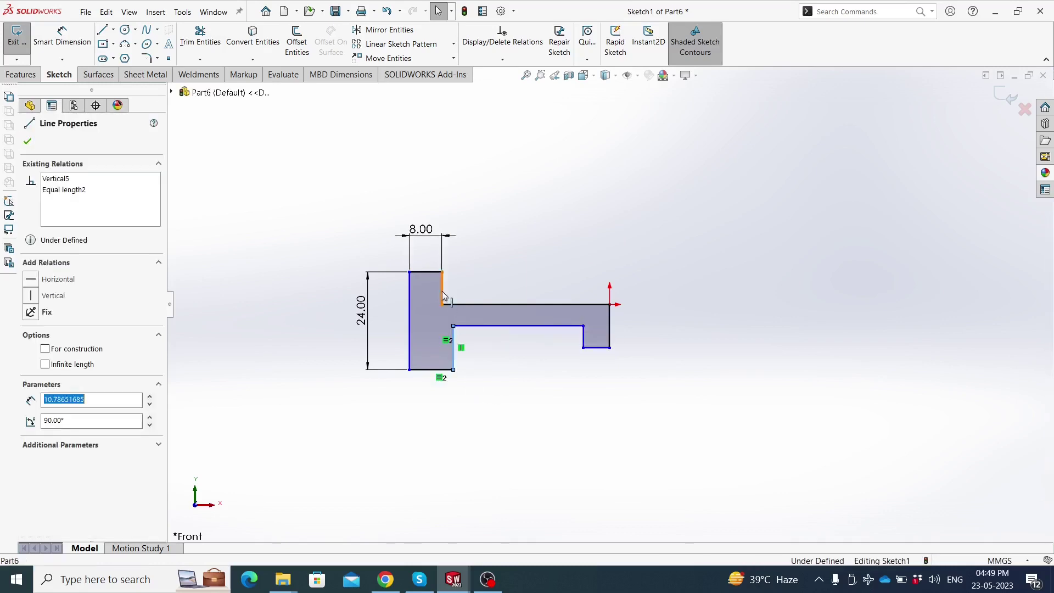
ctrl+click(443, 288)
click(556, 239)
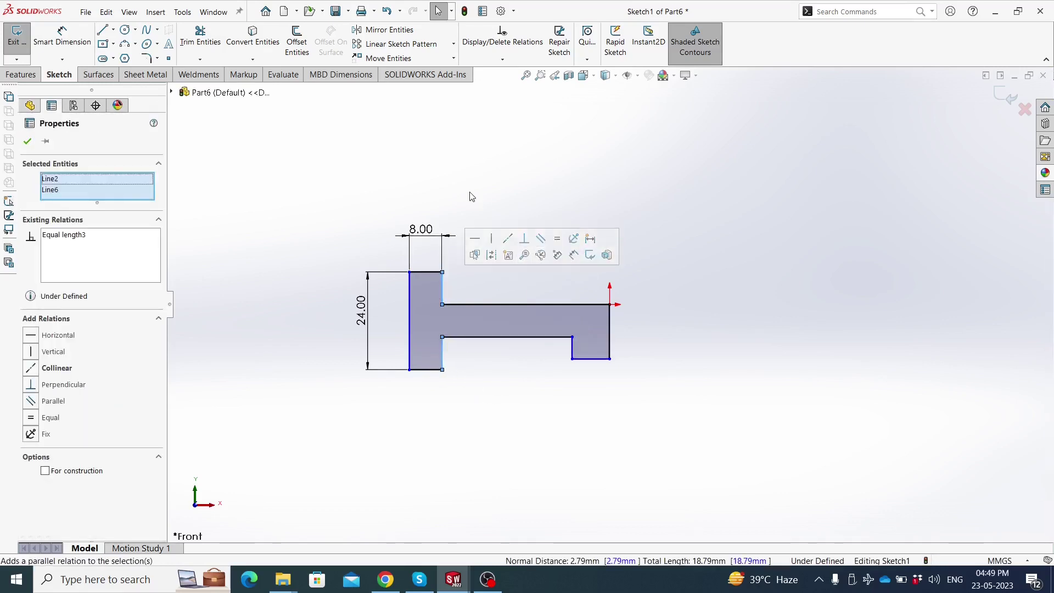
key(Escape)
scroll(567, 341, up, 1)
scroll(605, 328, down, 1)
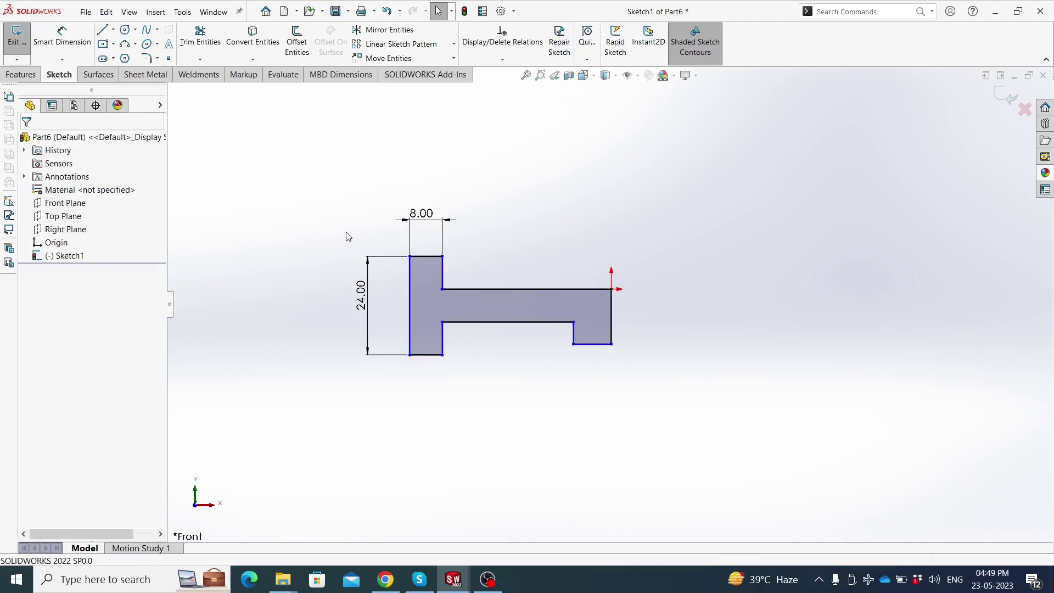
Dimension the bottom-right edge to 18 mm, after briefly trying 9 mm
click(63, 44)
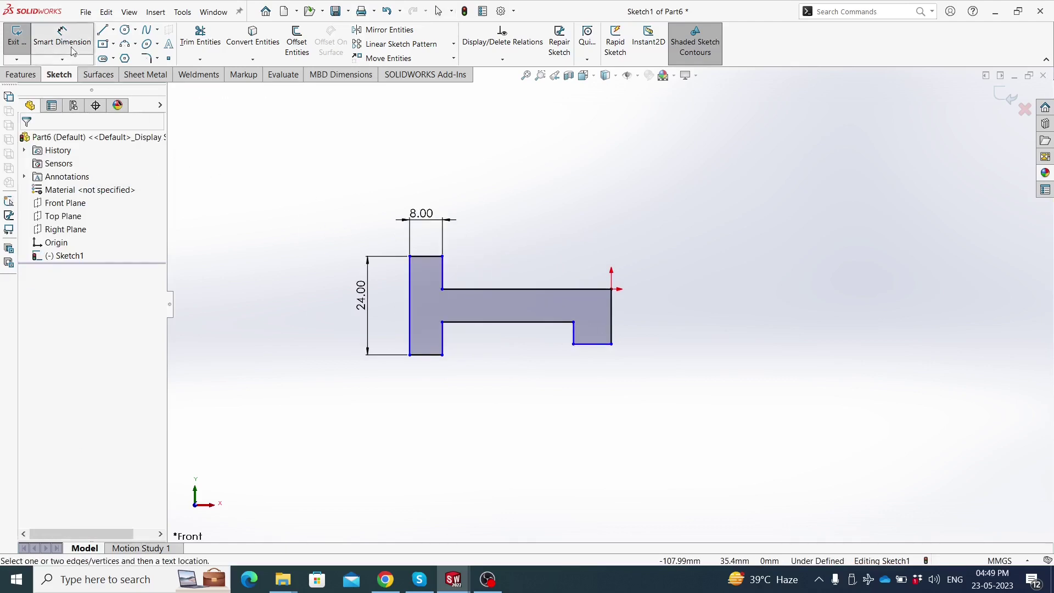
click(595, 349)
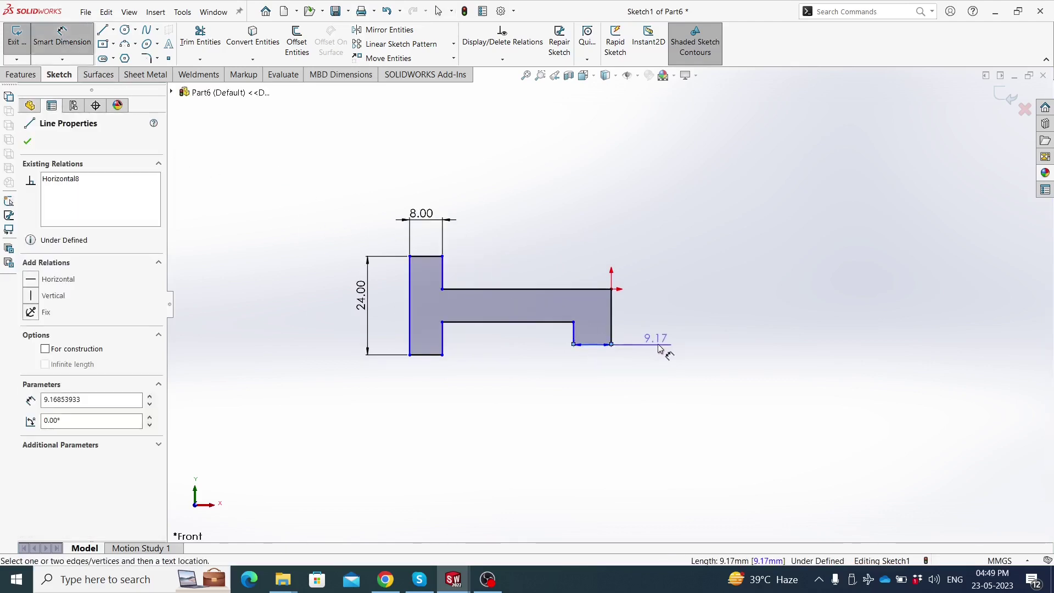
click(664, 343)
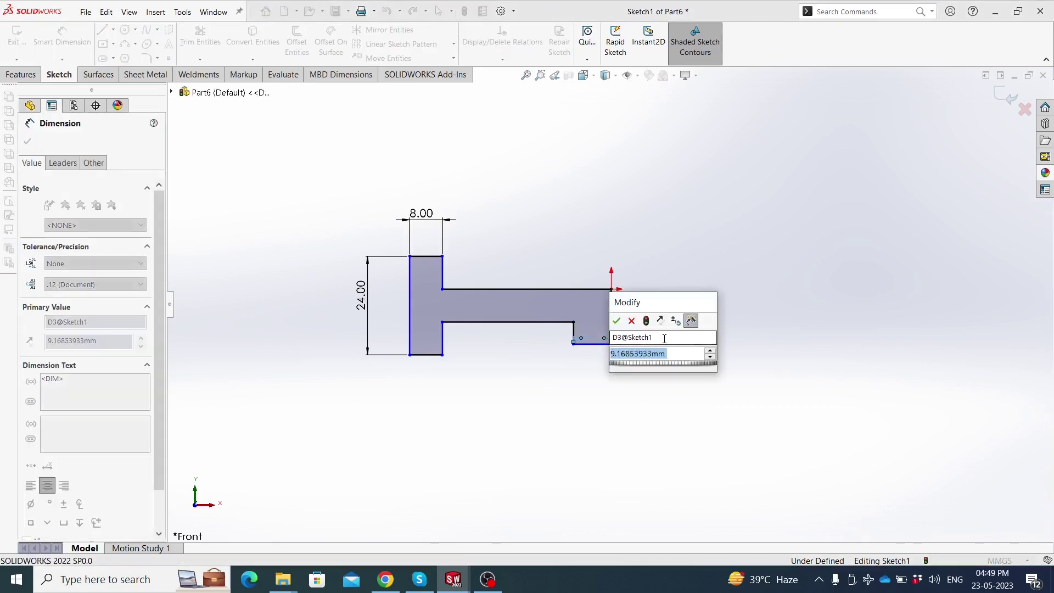
text(18)
key(Return)
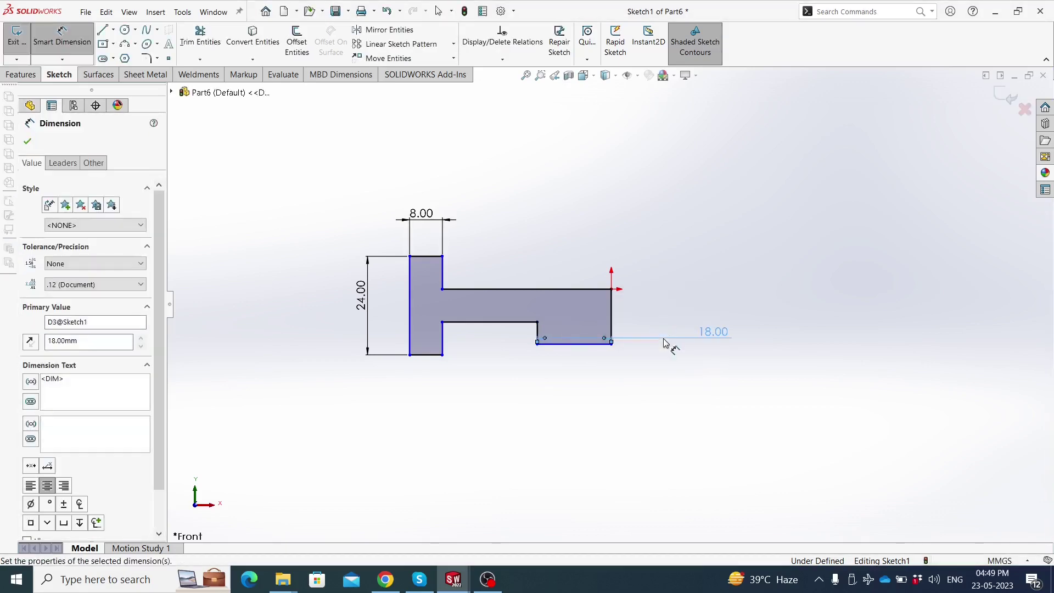
double_click(711, 333)
text(9)
key(Return)
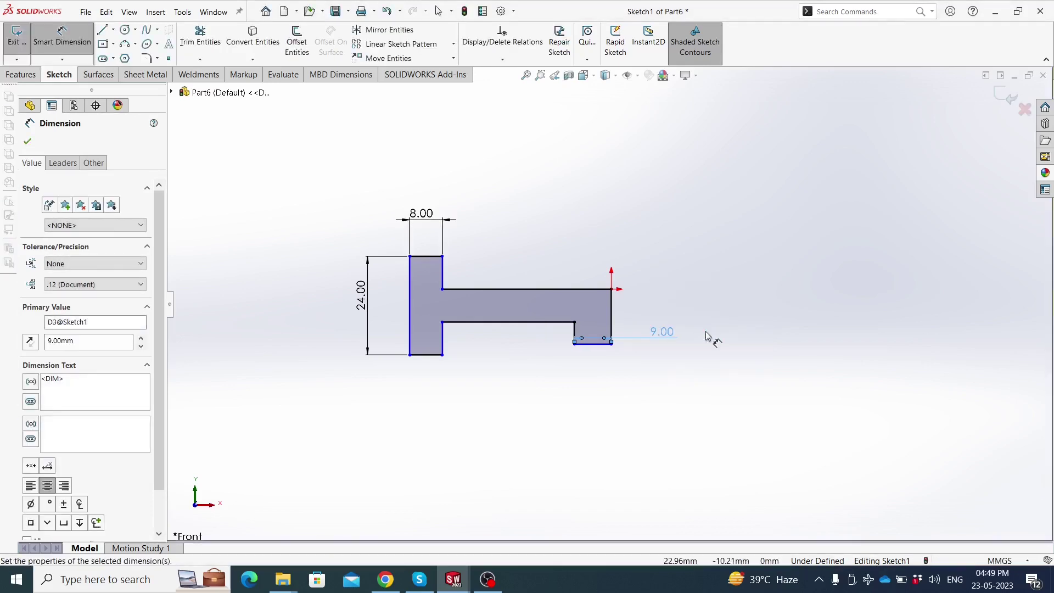
click(693, 326)
scroll(684, 308, down, 1)
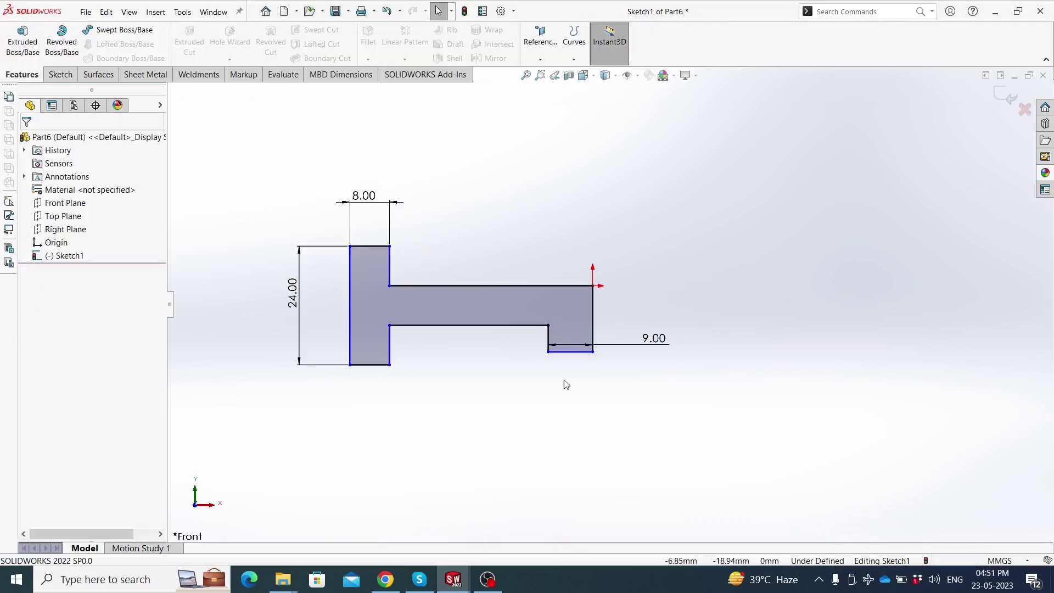
double_click(653, 338)
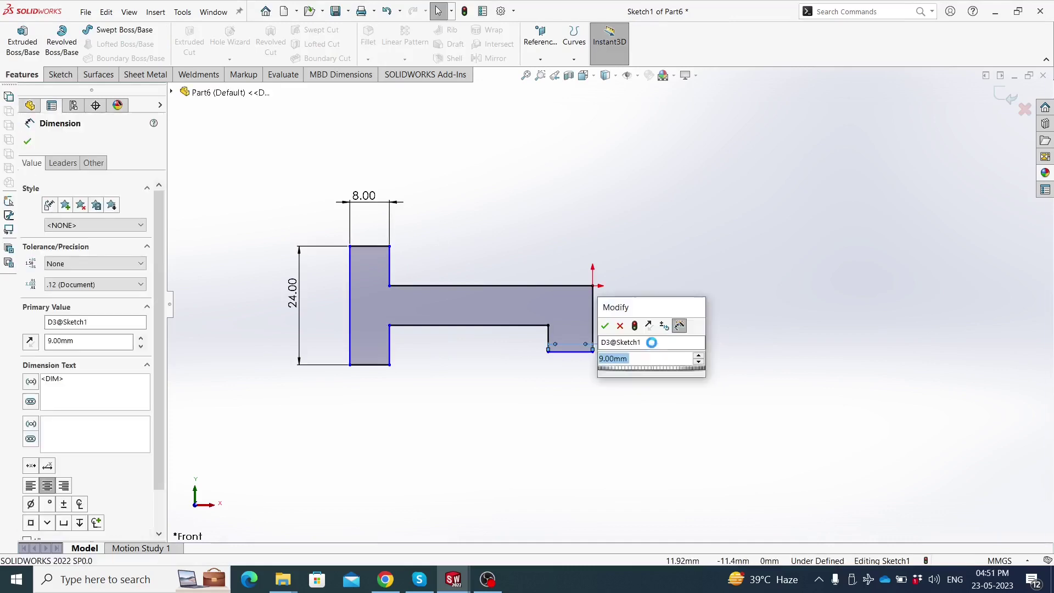
key(ctrl+z)
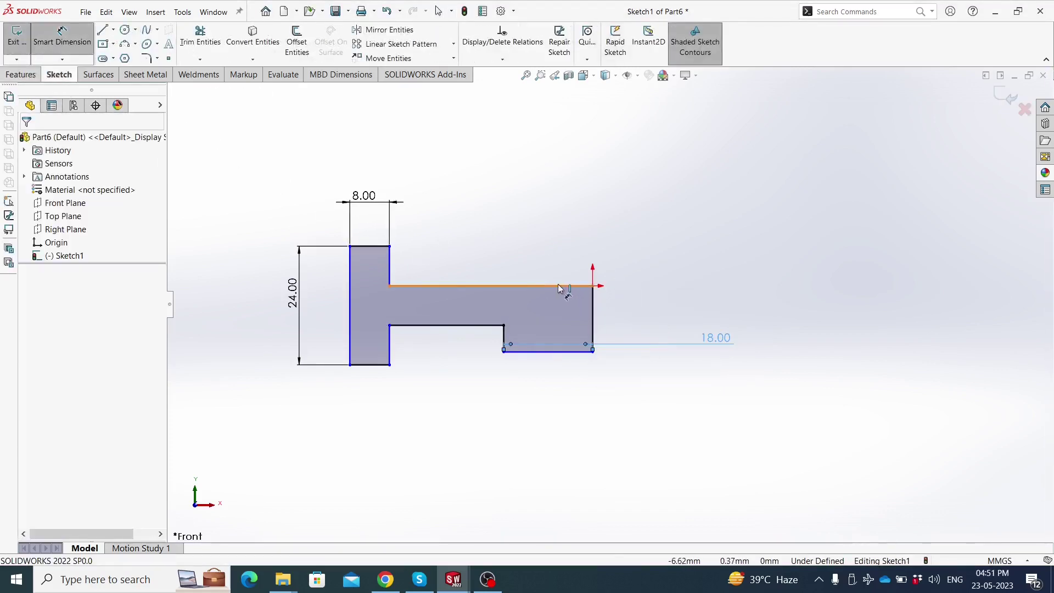
Add a 74 mm overall length dimension across the profile
click(383, 267)
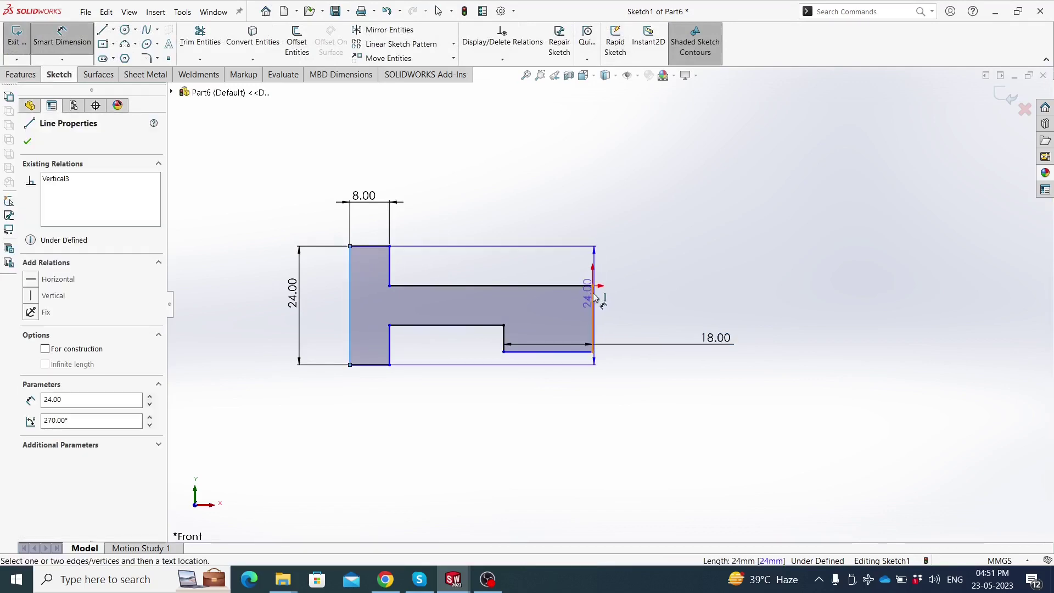
click(593, 286)
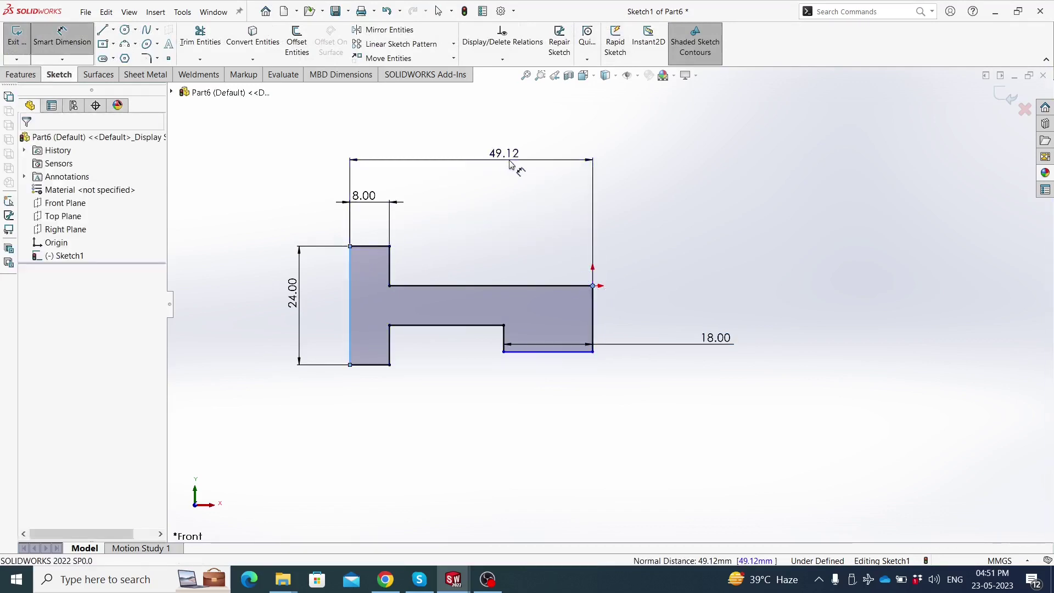
click(510, 163)
text(74)
key(Return)
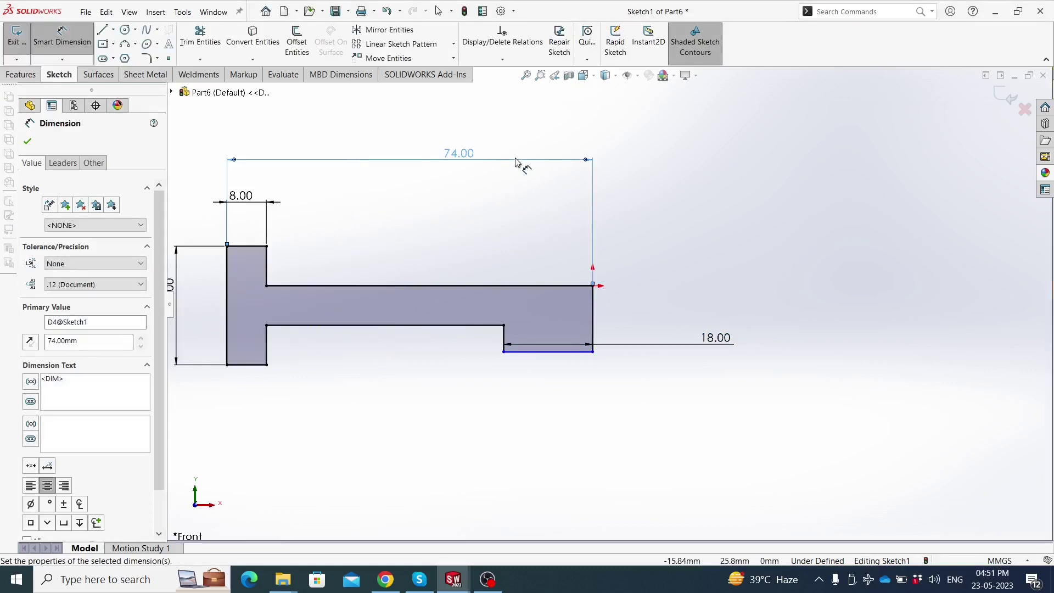
key(f)
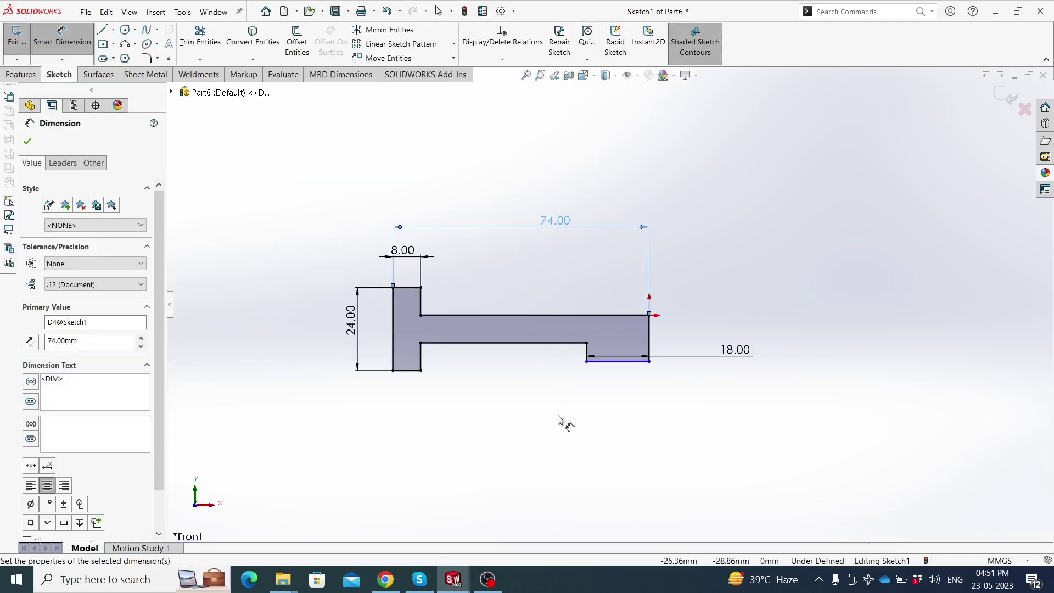
key(Escape)
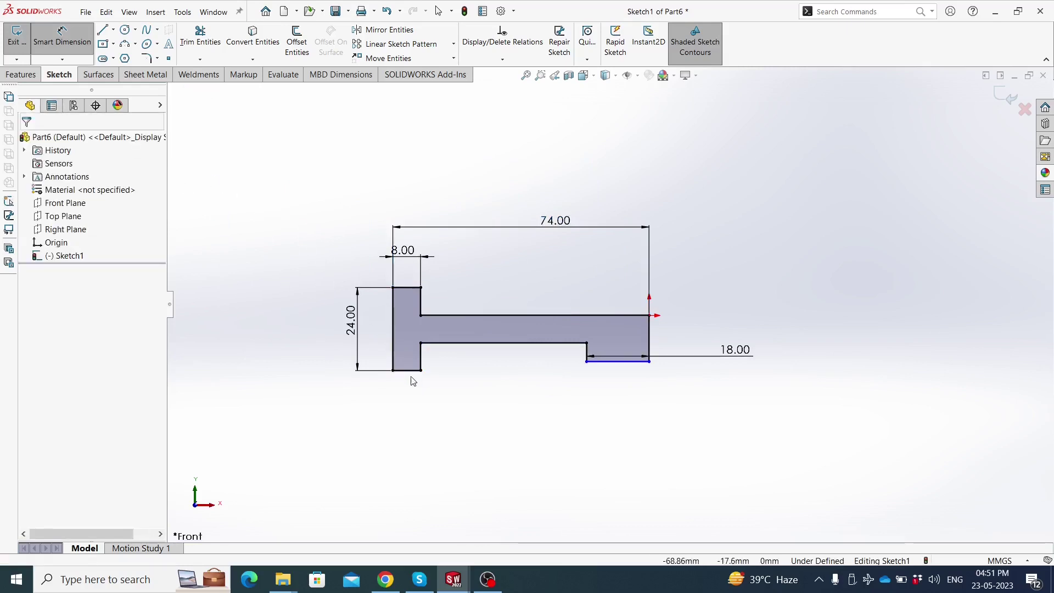
key(Escape)
Make the left and right bottom edges collinear
click(416, 370)
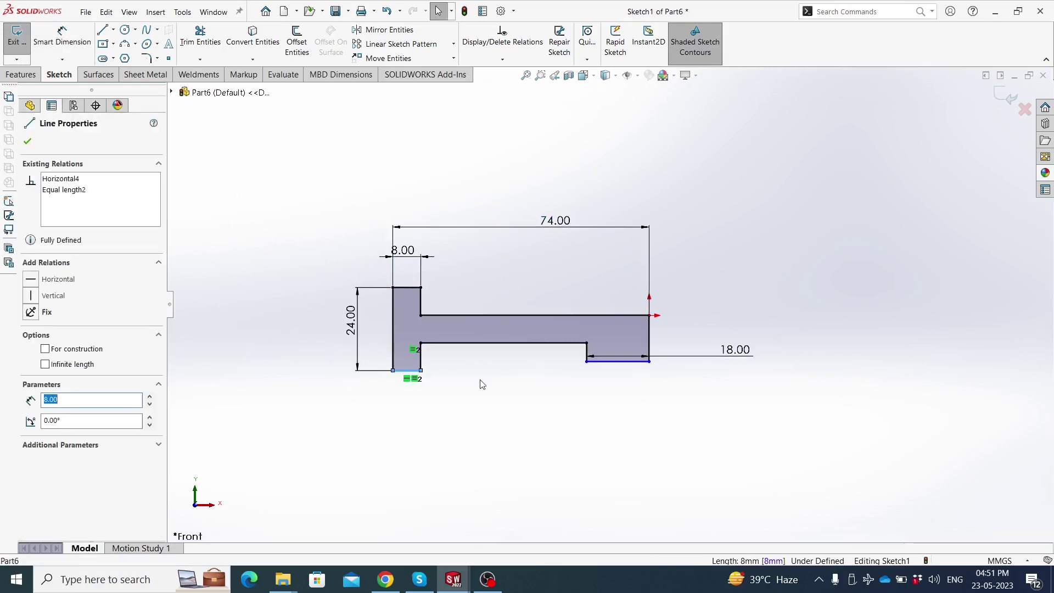
ctrl+click(599, 362)
click(662, 315)
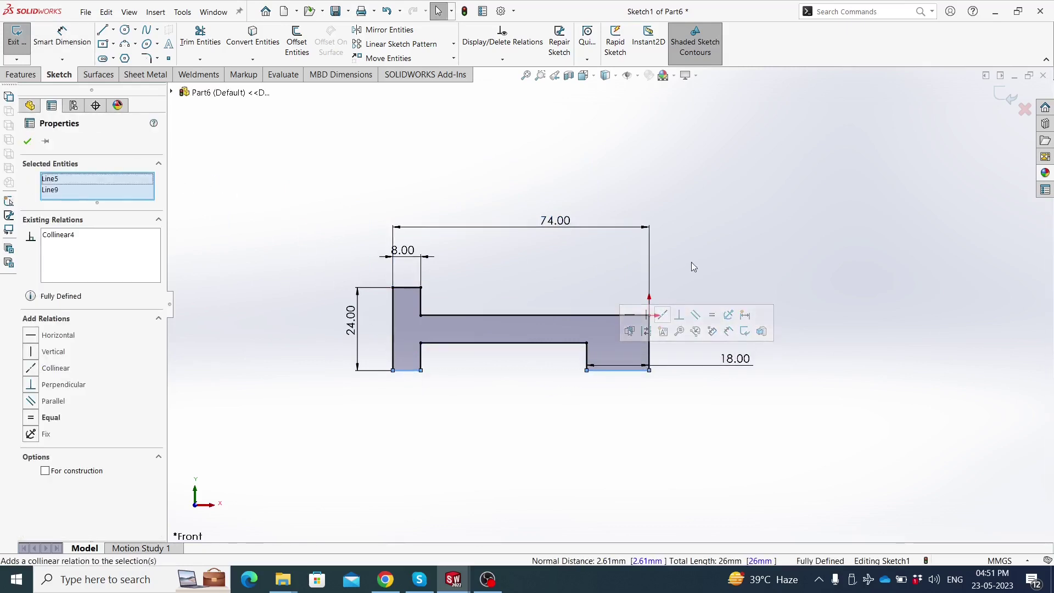
click(693, 267)
scroll(624, 311, up, 2)
scroll(587, 377, down, 1)
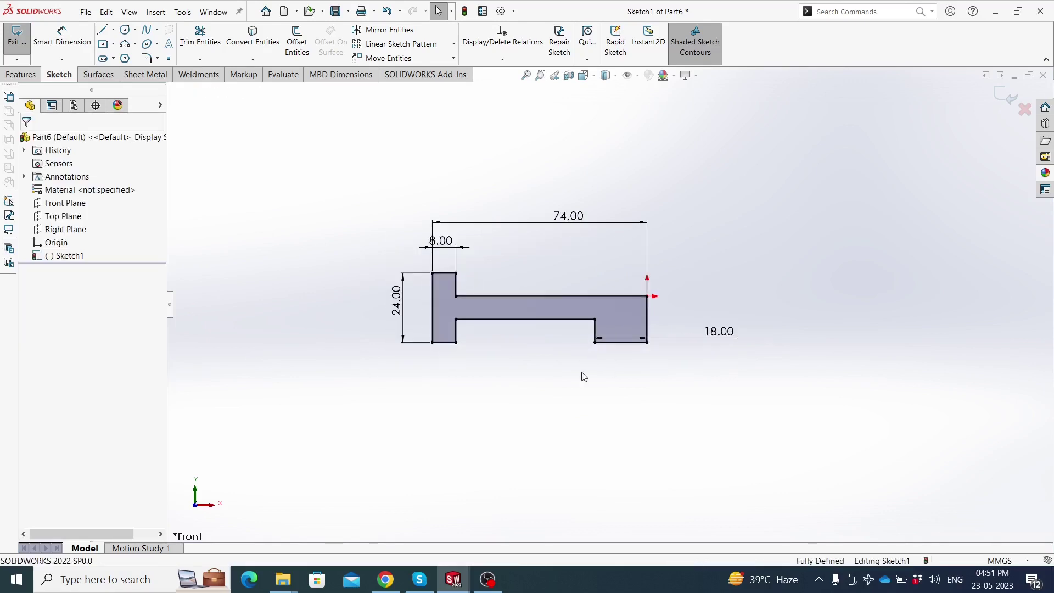
Revolve the profile 360° about its short right edge into Revolve1
click(33, 75)
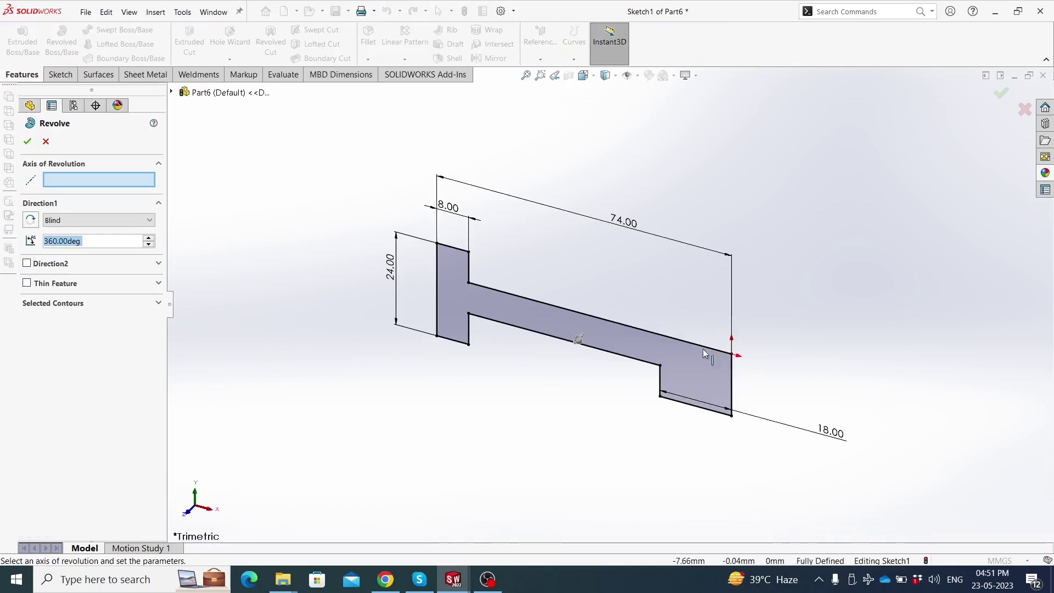
click(731, 369)
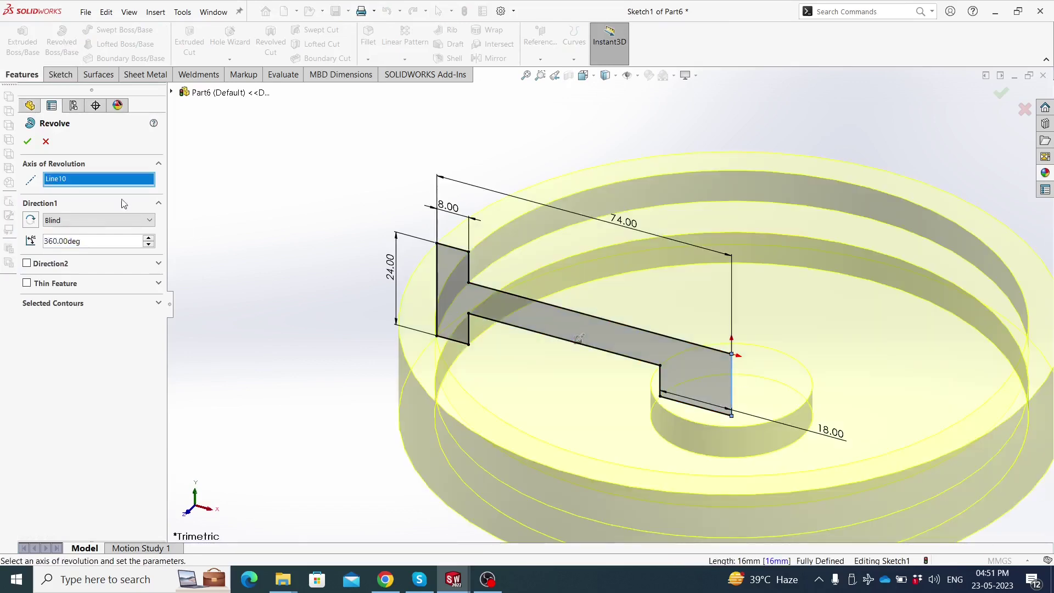
click(28, 141)
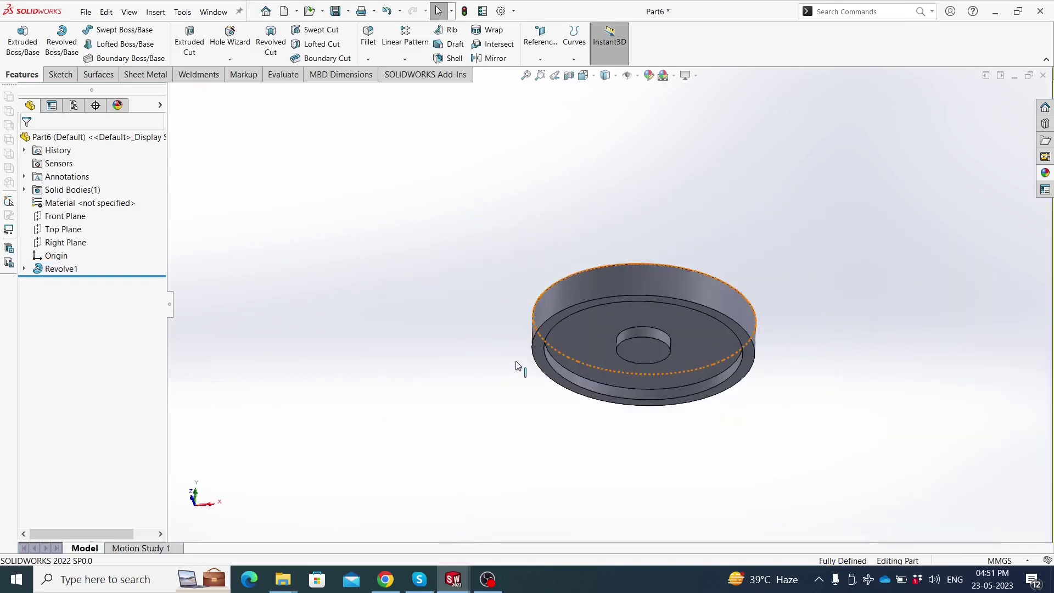
middle_drag(307, 201, 551, 290)
Start a sketch on the disc face and draw a circle above the bore
click(640, 285)
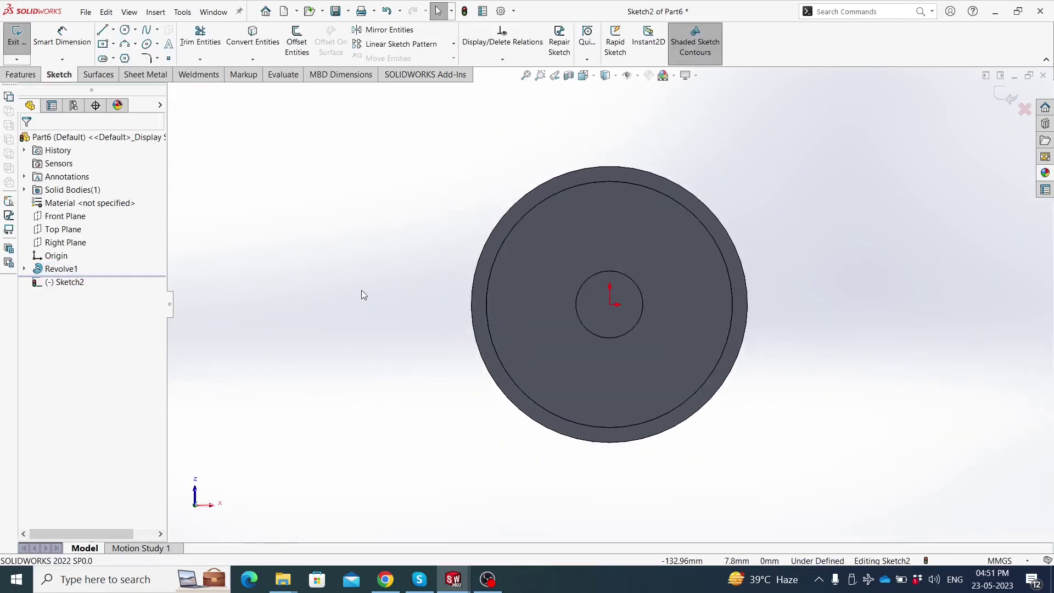
click(61, 77)
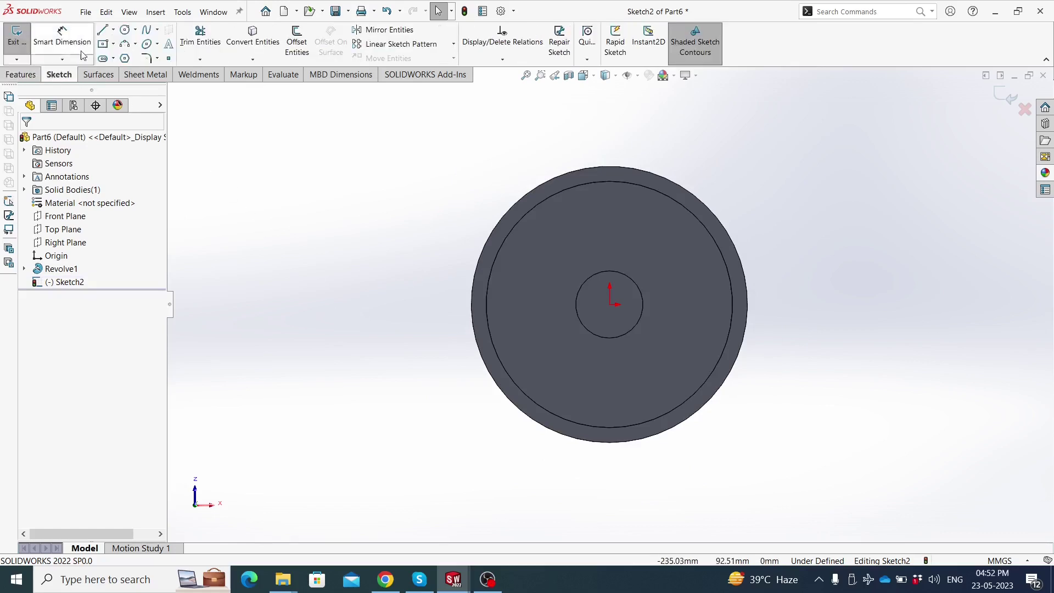
click(124, 30)
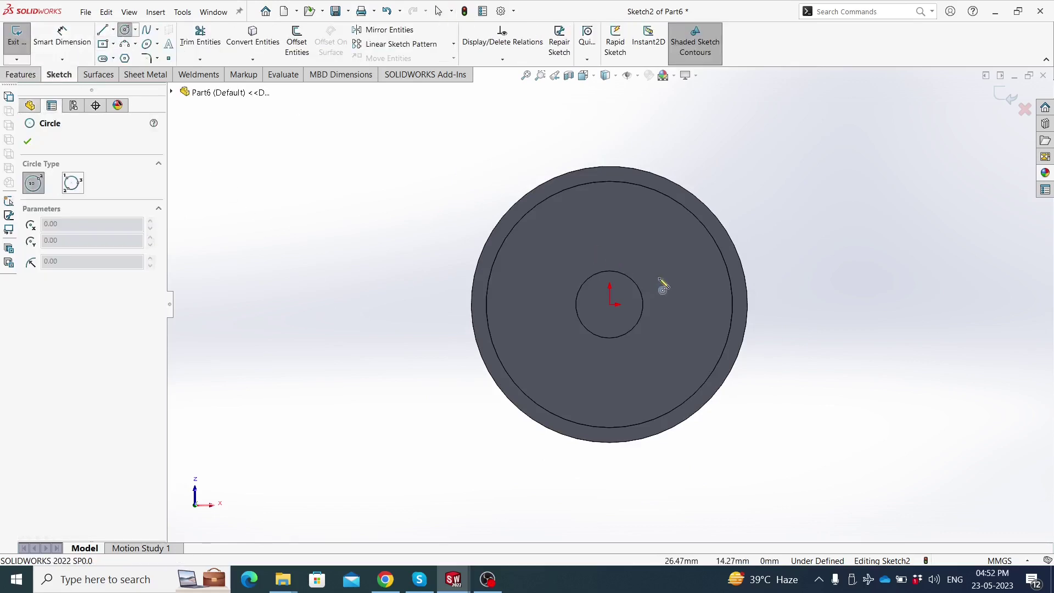
click(609, 222)
click(613, 249)
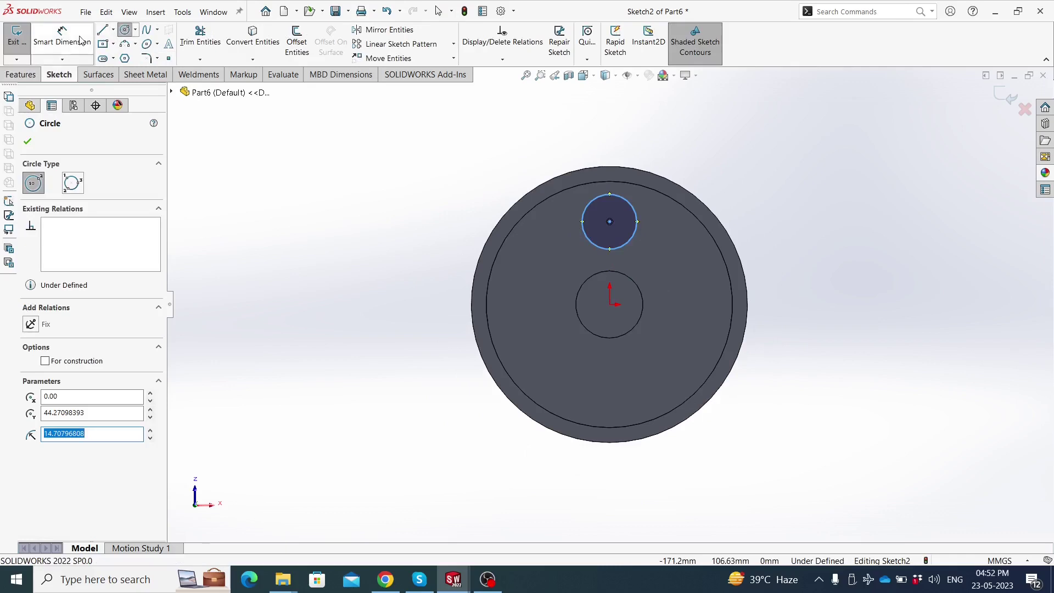
Dimension the circle Ø30 mm with its centre 40 mm from the origin
click(62, 38)
click(583, 210)
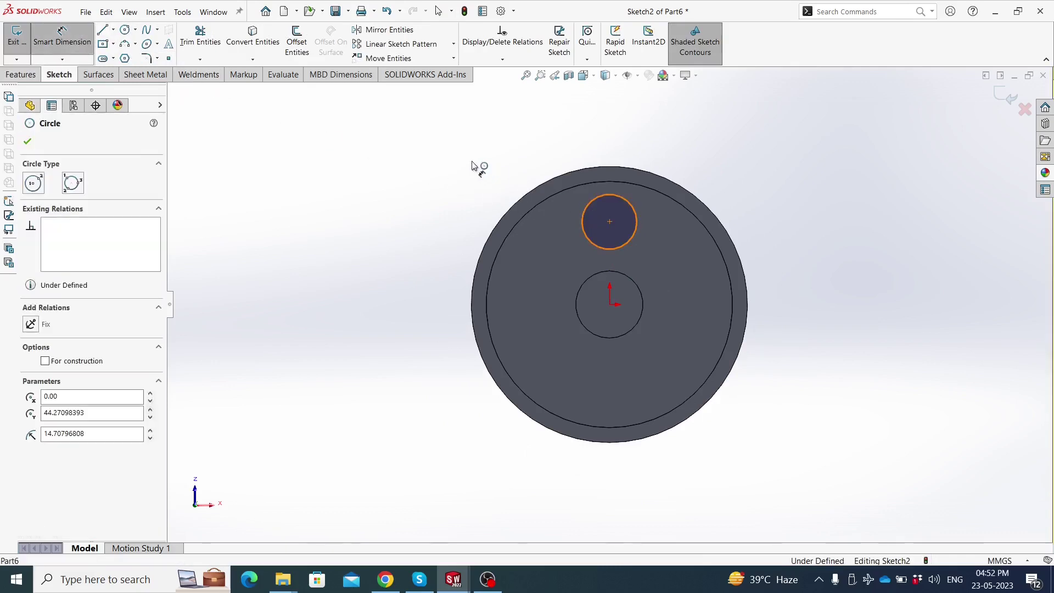
click(466, 161)
text(30)
key(Return)
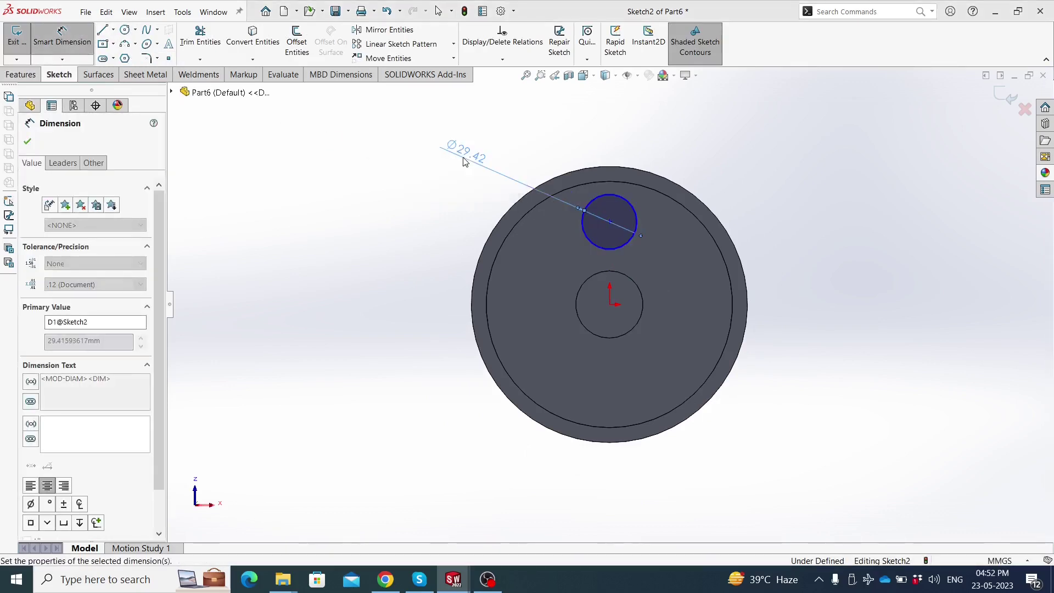
click(610, 222)
click(610, 303)
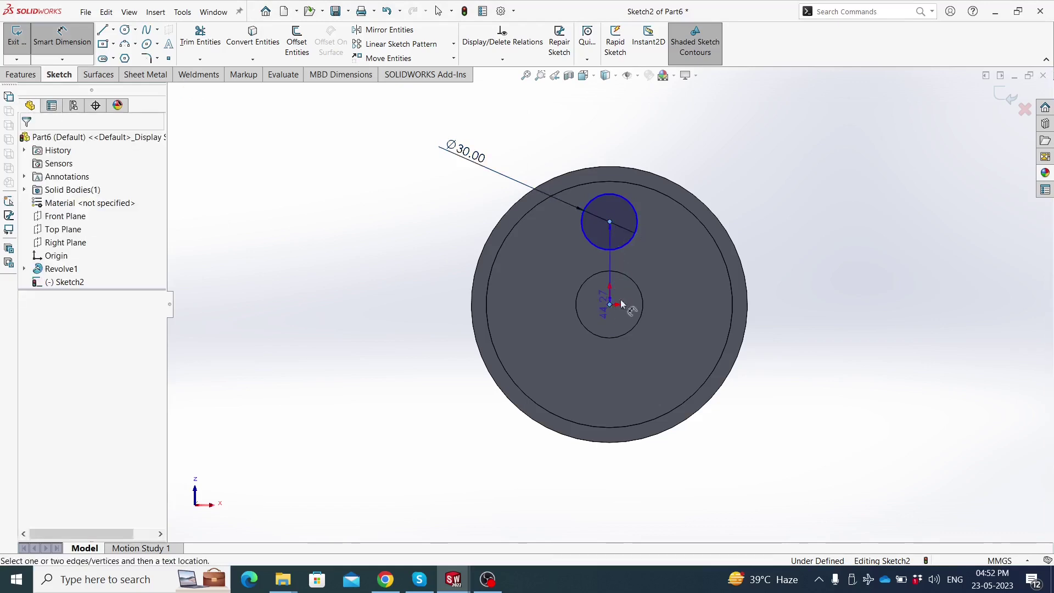
click(817, 283)
text(40)
key(Return)
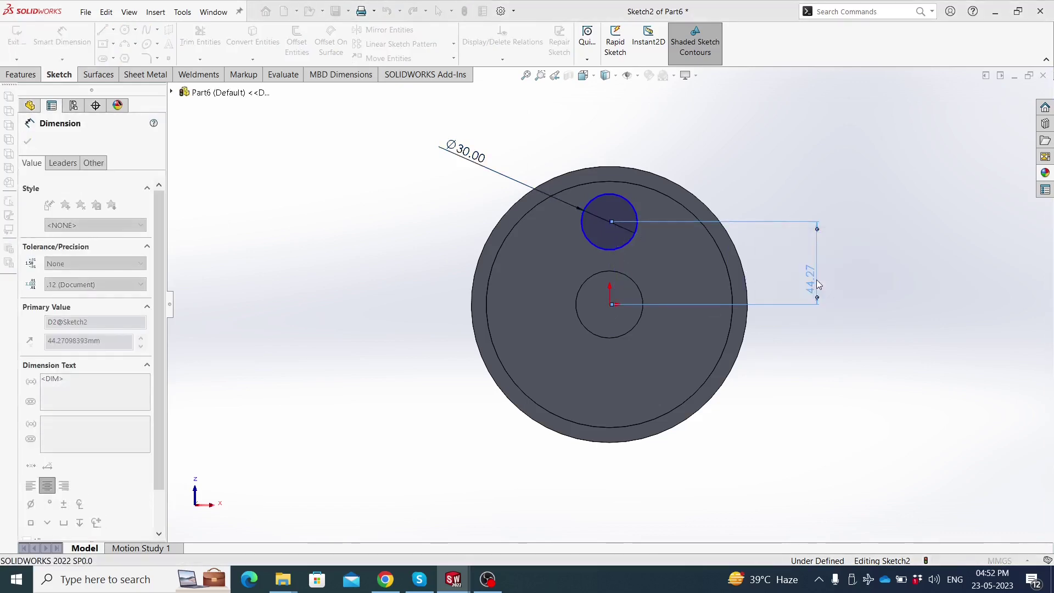
key(Escape)
Add a Vertical relation between the circle centre and the origin
click(610, 229)
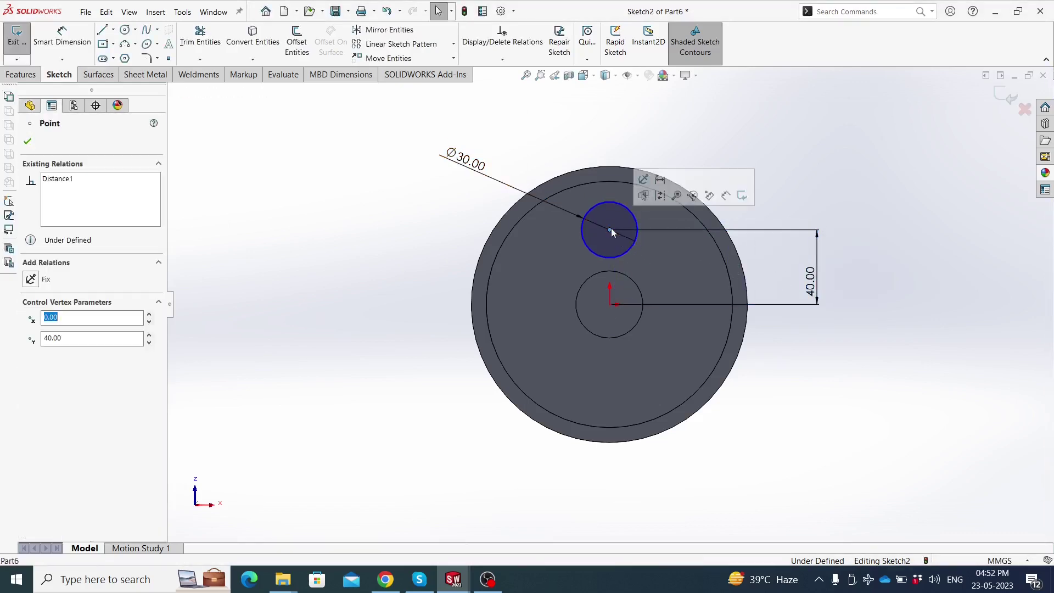
ctrl+click(611, 301)
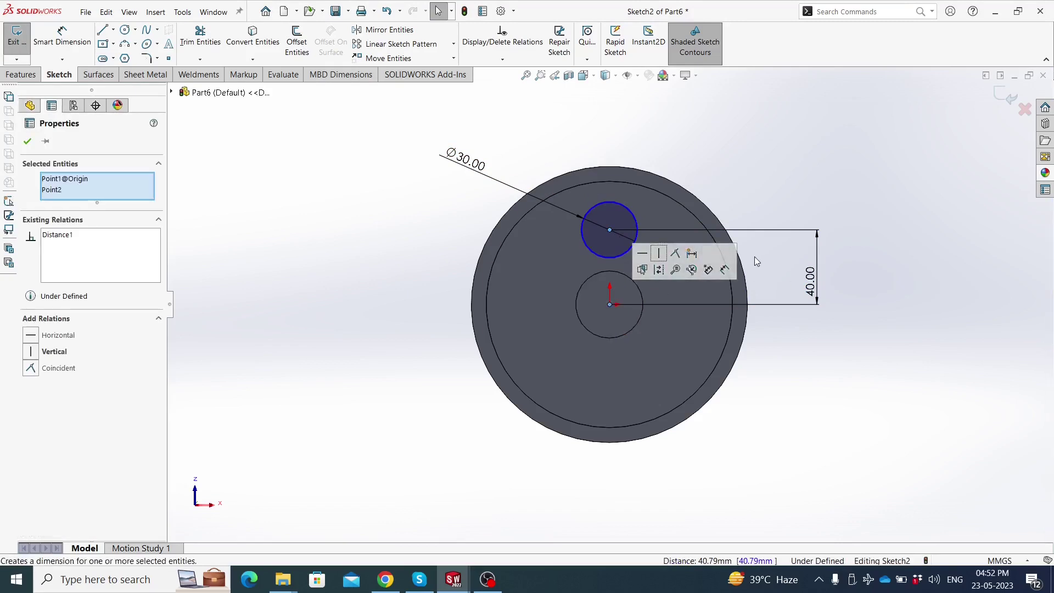
key(Escape)
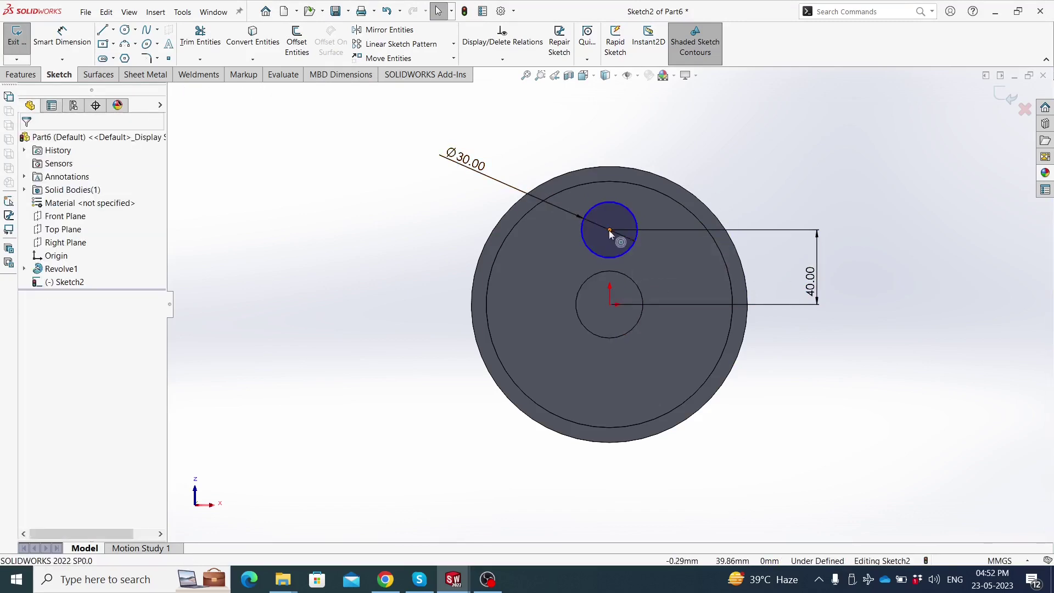
click(609, 230)
ctrl+click(610, 303)
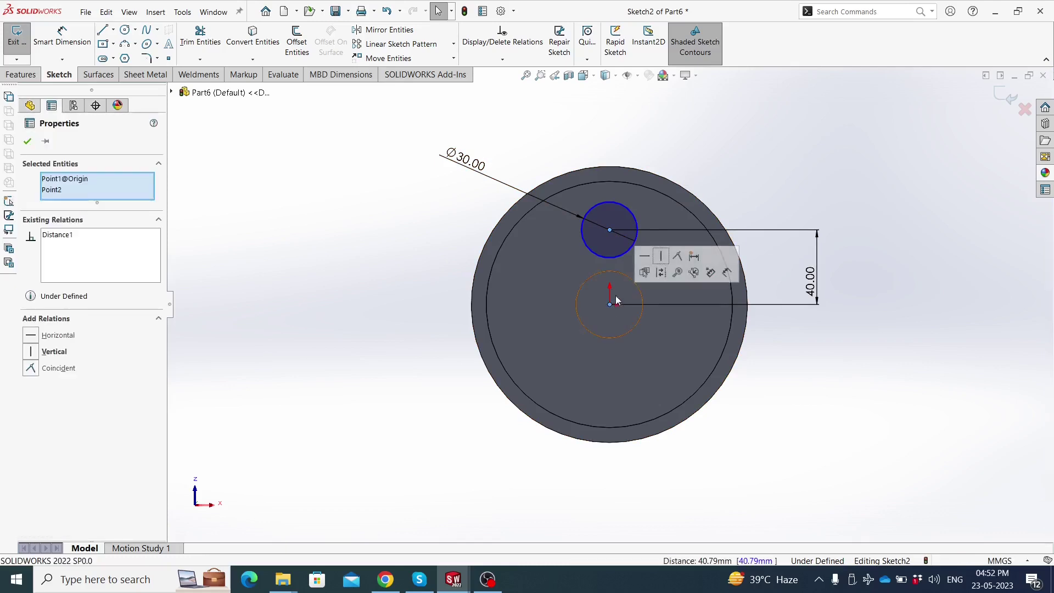
click(660, 257)
key(Escape)
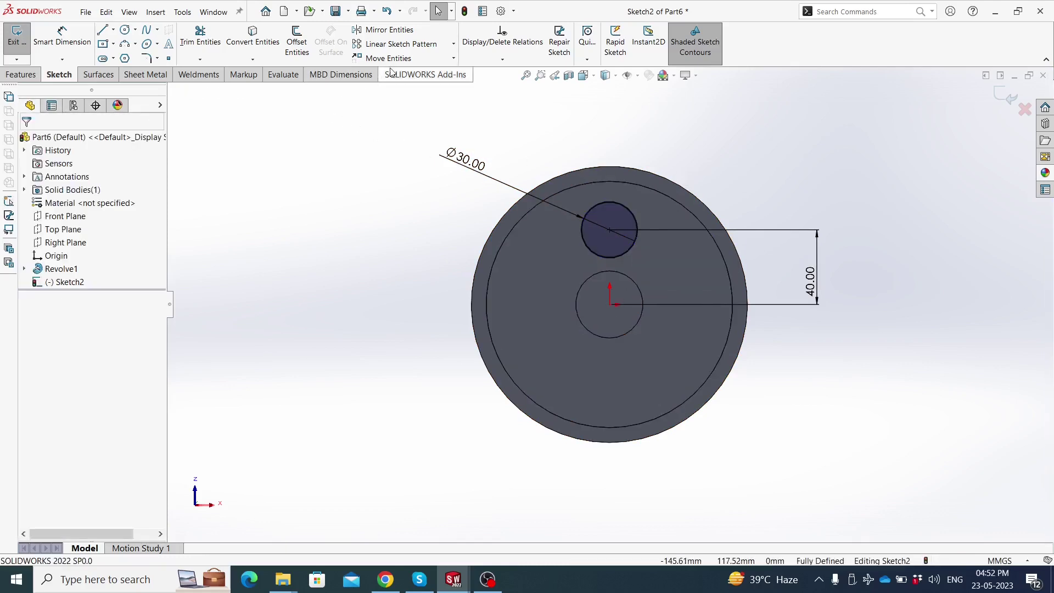
click(452, 45)
click(420, 71)
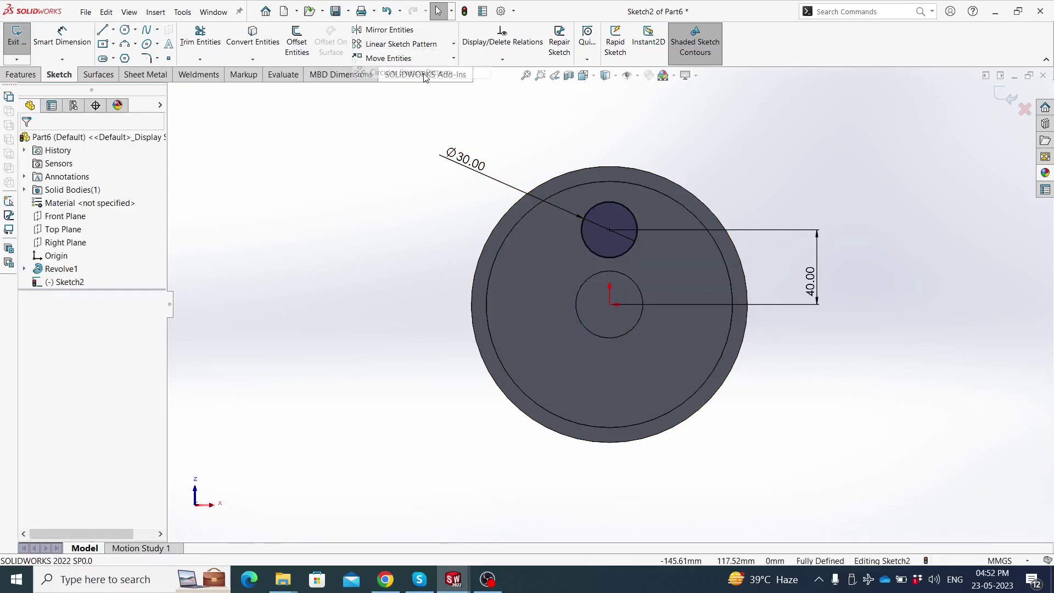
Circular-pattern the circle into six copies and snap the pattern centre onto the origin
click(582, 240)
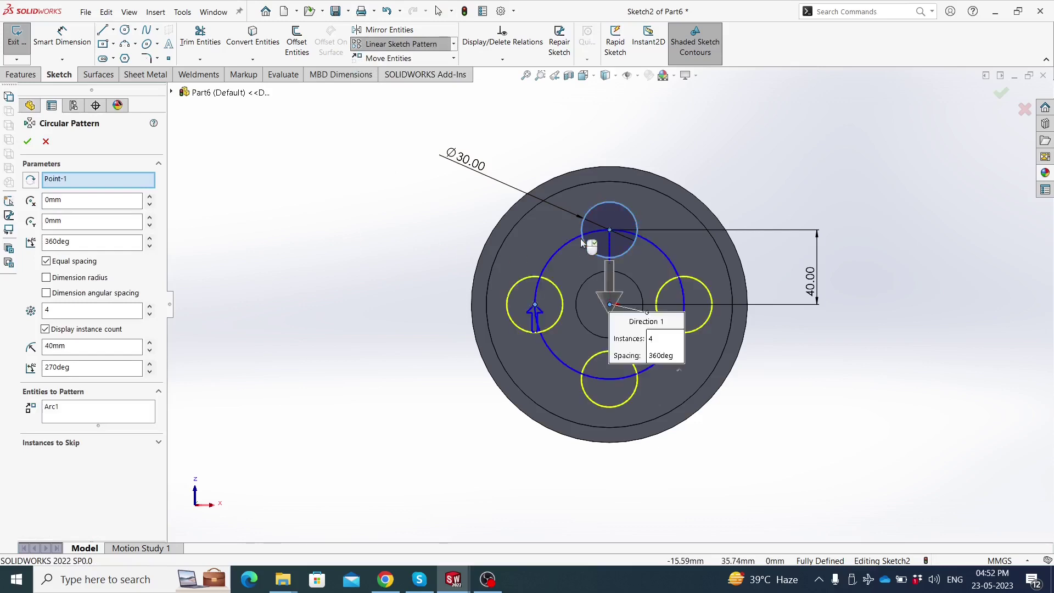
click(150, 306)
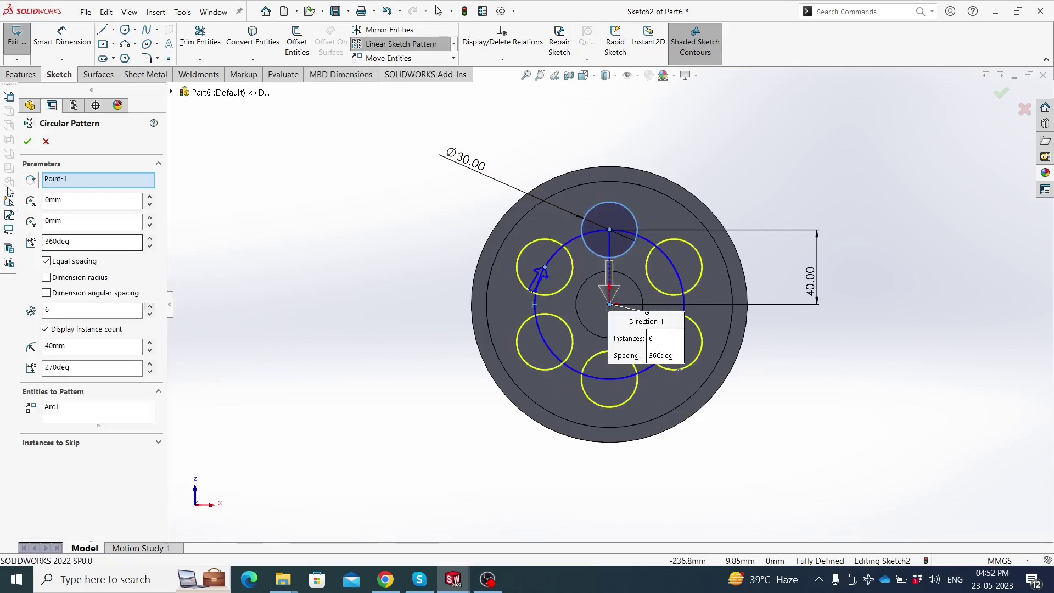
click(27, 141)
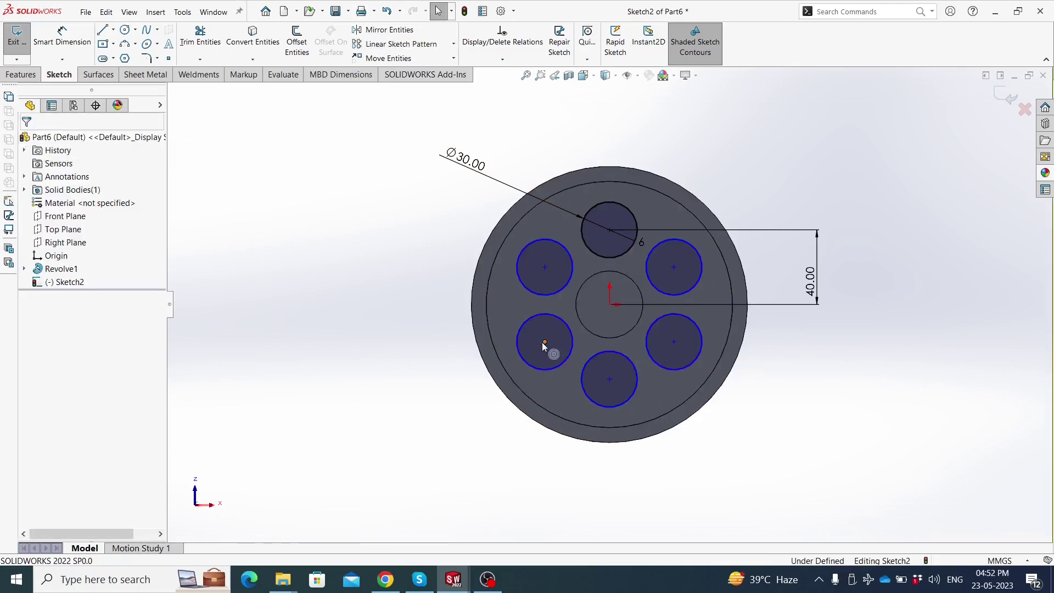
drag(541, 341, 531, 347)
key(Escape)
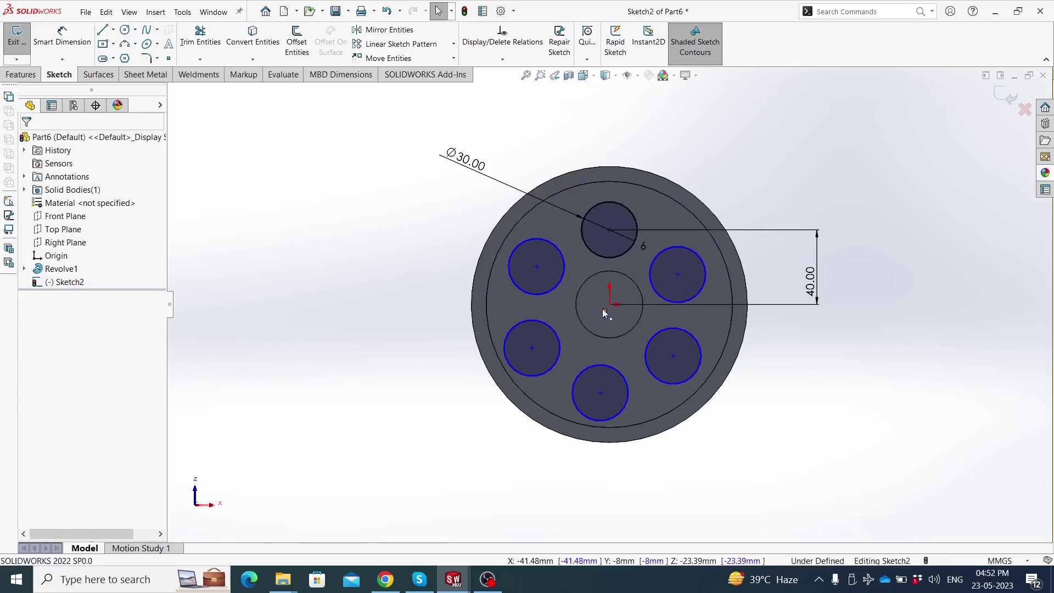
click(605, 311)
drag(611, 305, 609, 303)
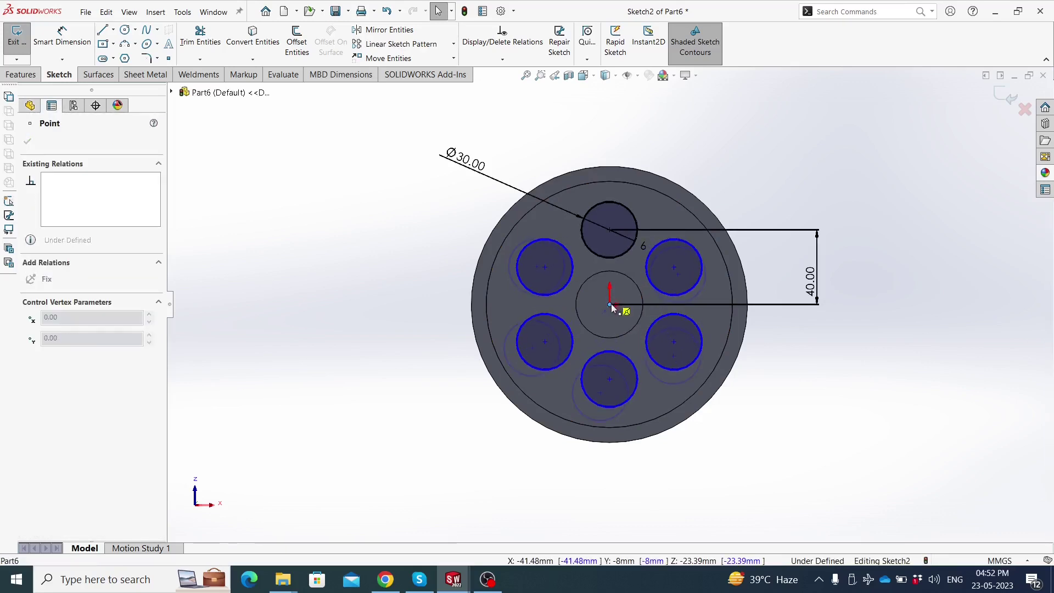
key(Escape)
Extrude-cut the six circles Through All to punch holes through the disc
click(29, 76)
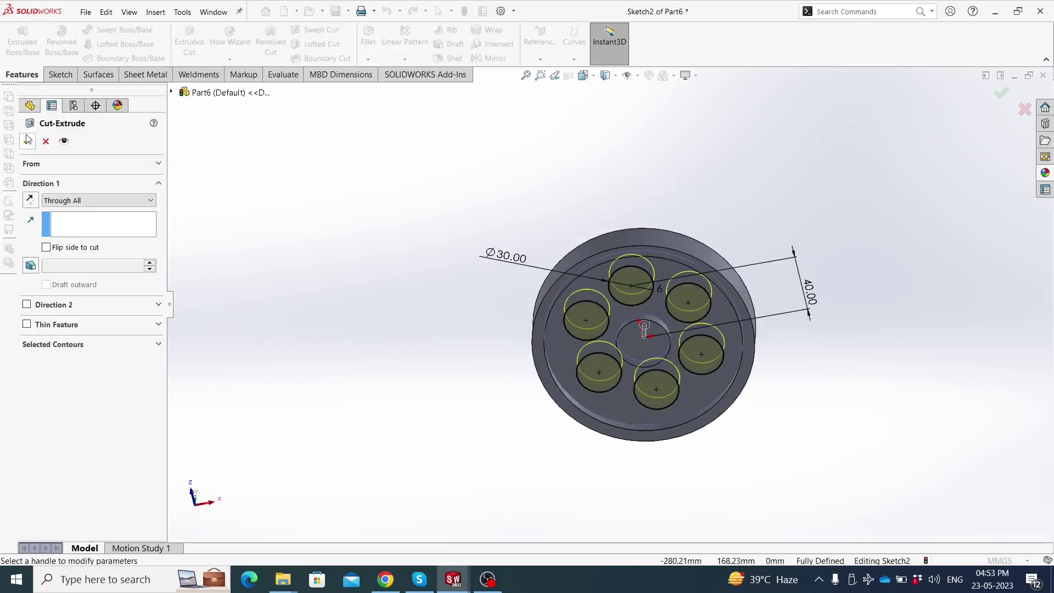
click(28, 139)
mouse_move(353, 273)
middle_down()
mouse_move(453, 307)
mouse_move(794, 323)
mouse_move(791, 344)
middle_up()
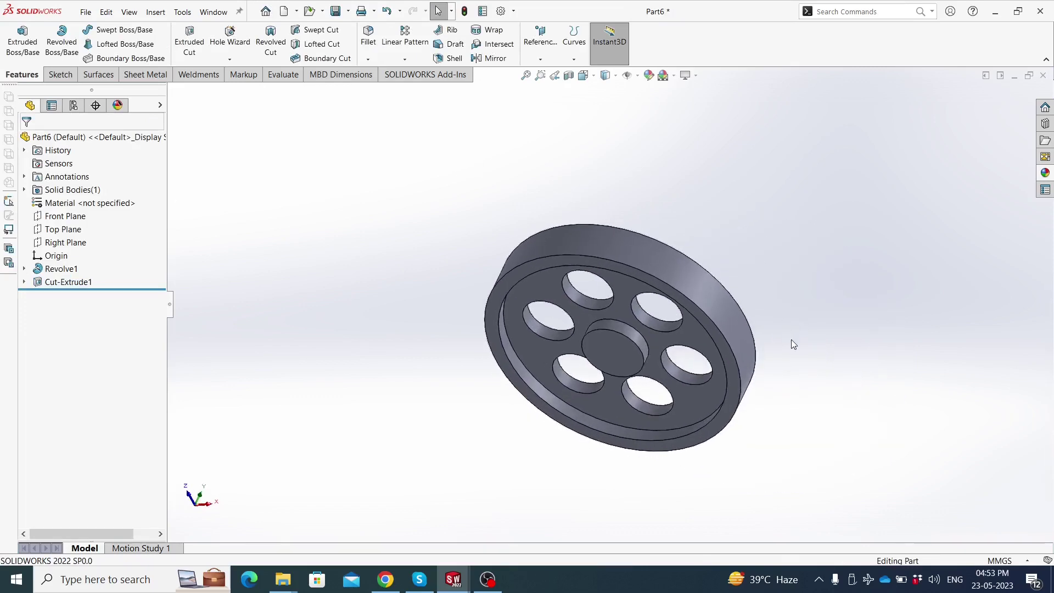
mouse_move(426, 360)
middle_down()
mouse_move(459, 323)
mouse_move(624, 344)
middle_up()
Sketch a Ø28 mm circle centred on the origin on the hub face
click(626, 345)
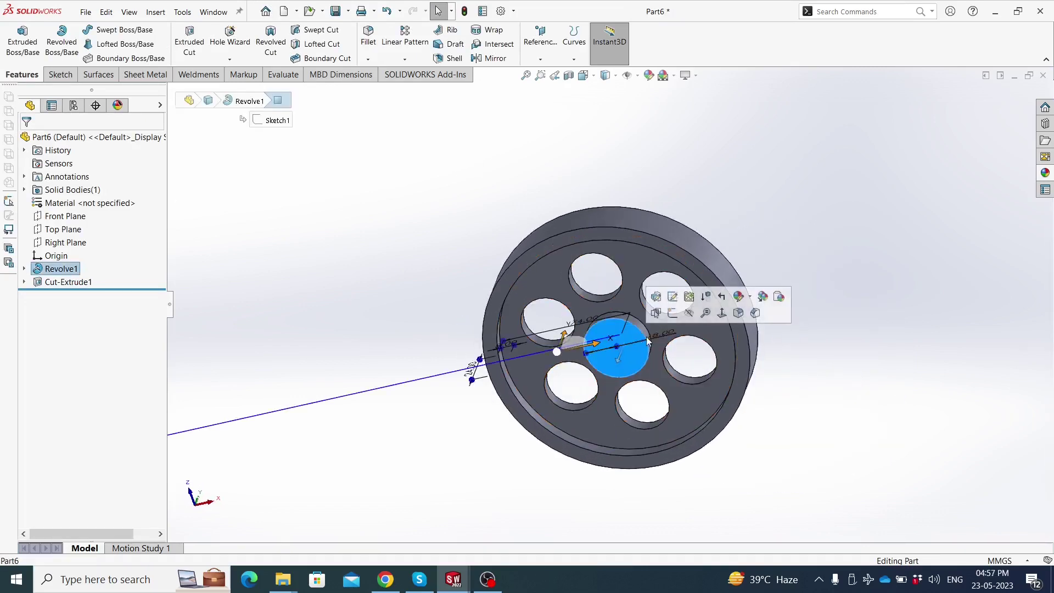
click(672, 313)
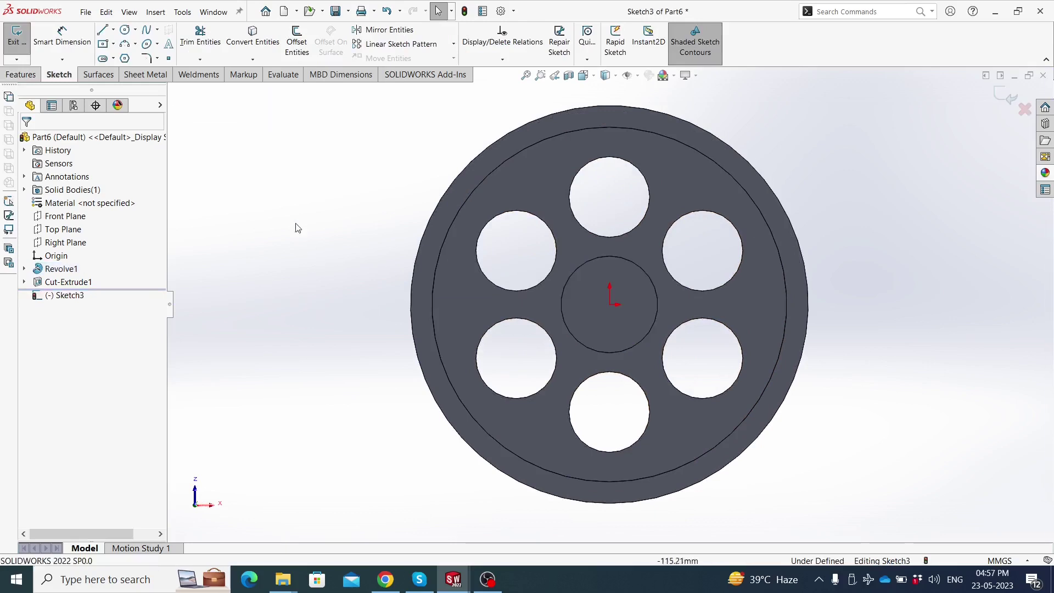
click(125, 30)
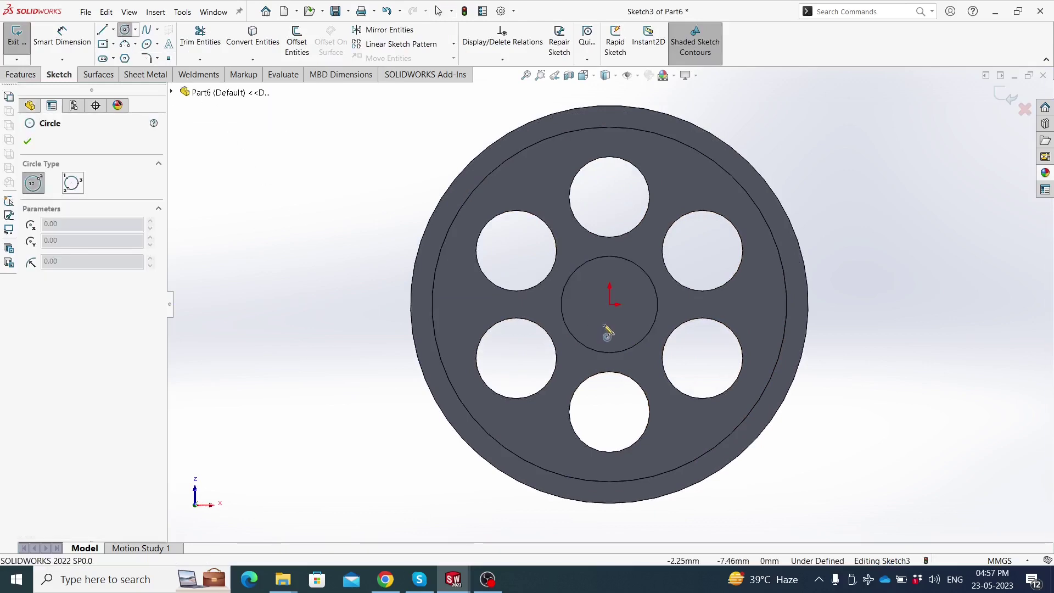
click(610, 305)
click(604, 327)
click(62, 36)
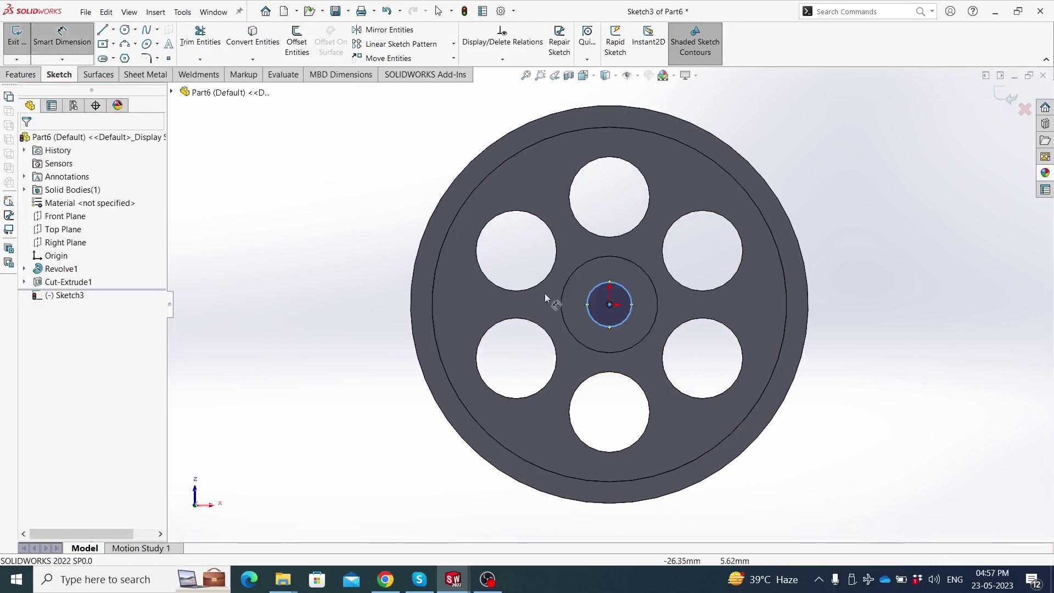
click(590, 312)
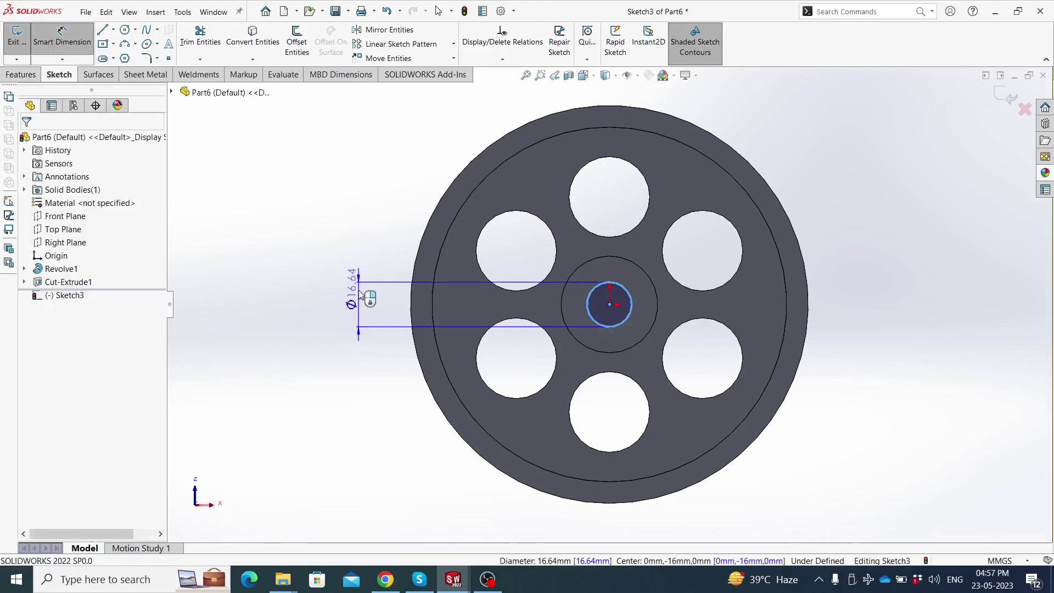
click(371, 292)
text(28)
key(Return)
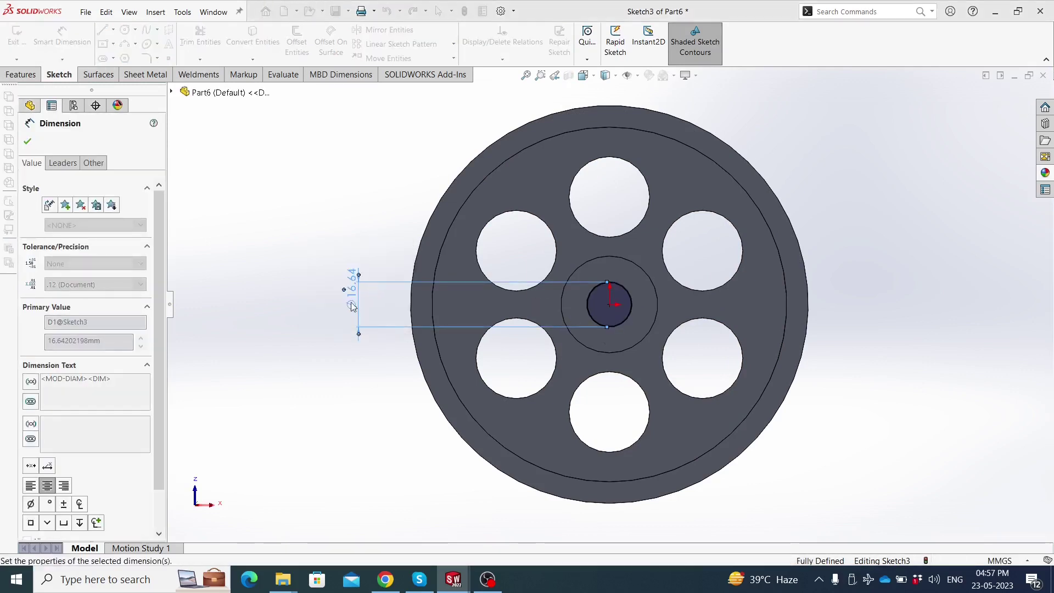
Extrude the circle Blind 82 mm into a shaft
click(20, 75)
click(23, 41)
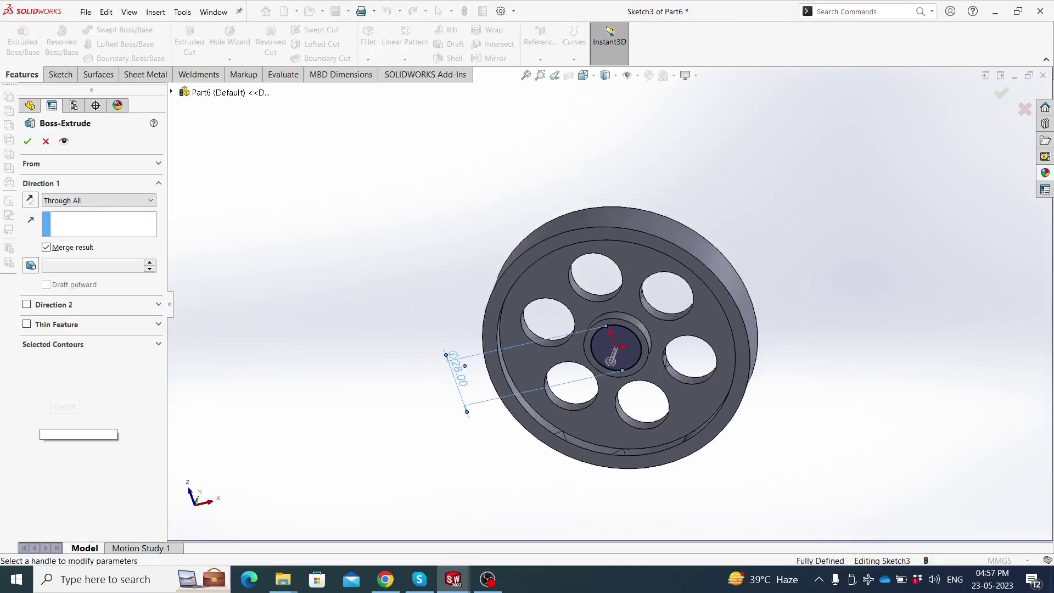
click(124, 204)
click(96, 218)
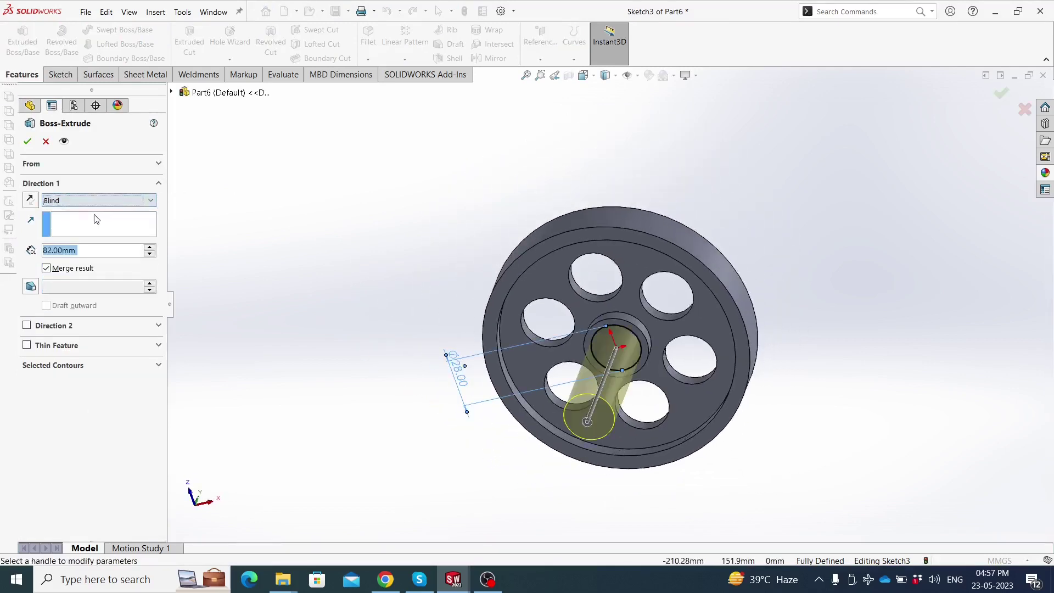
text(82)
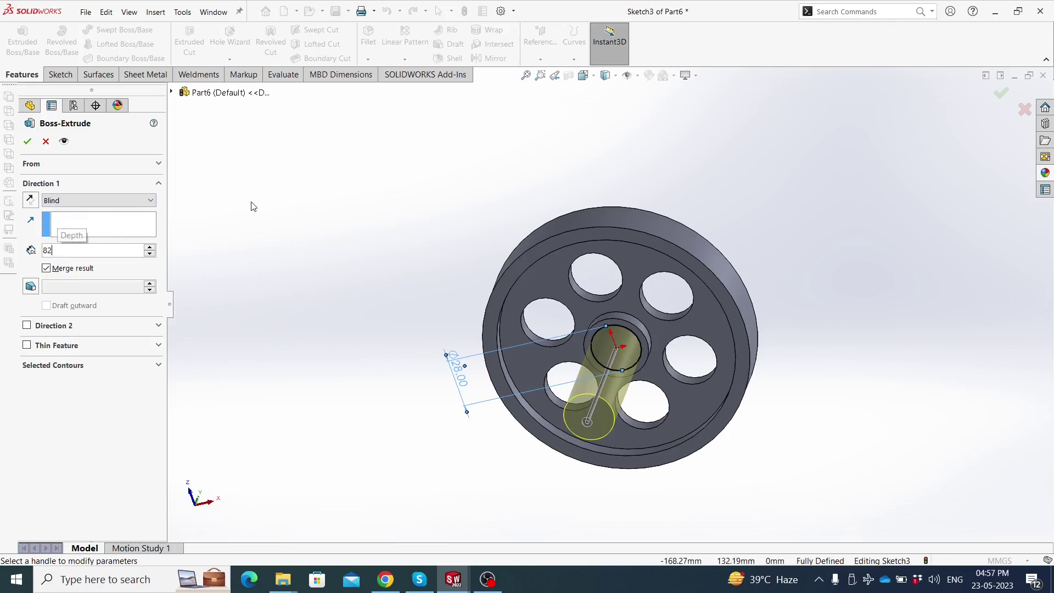
click(27, 141)
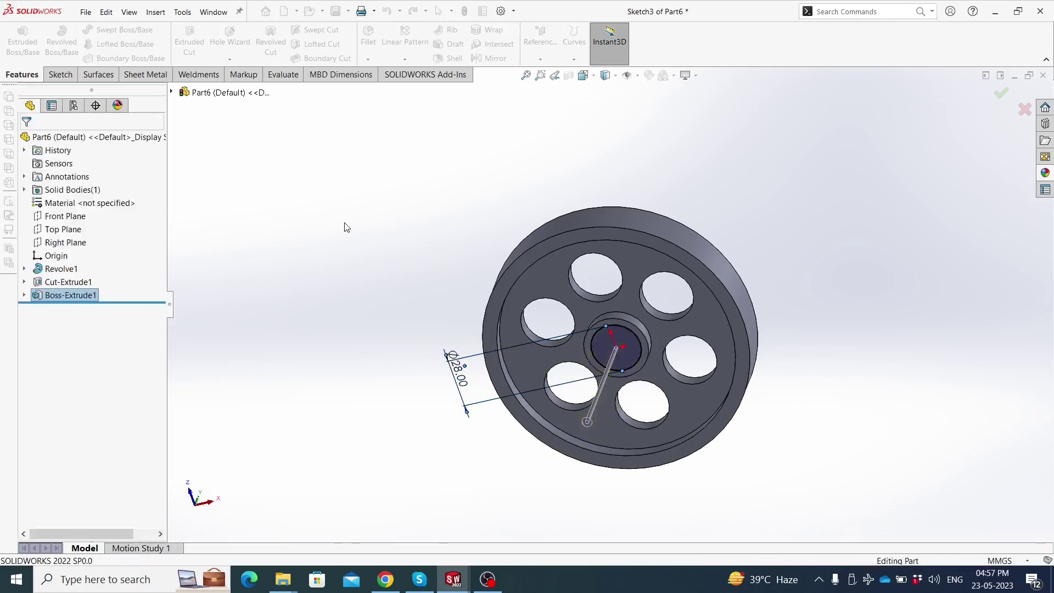
mouse_move(346, 227)
middle_down()
mouse_move(488, 318)
mouse_move(470, 338)
mouse_move(488, 341)
mouse_move(463, 368)
middle_up()
middle_drag(663, 468, 656, 419)
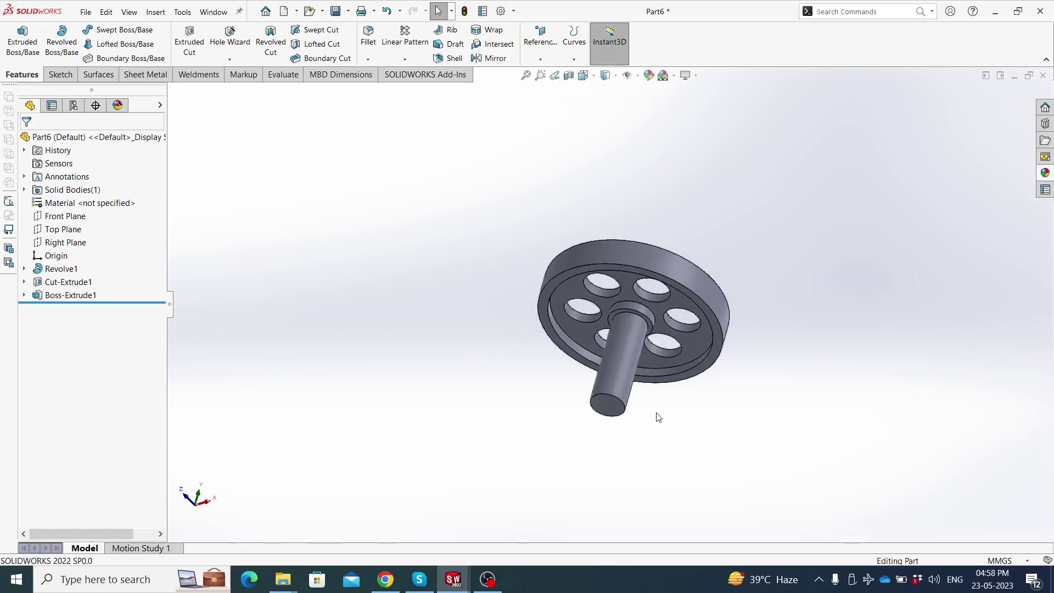
click(614, 408)
Sketch a Ø100 mm circle centred on the origin on the shaft end face
click(655, 376)
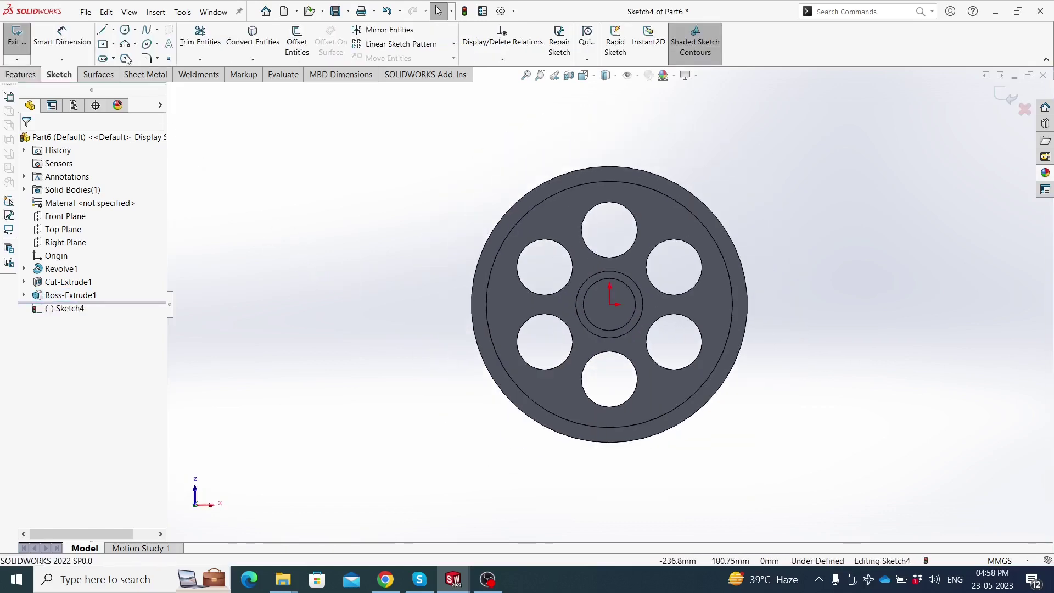
click(123, 29)
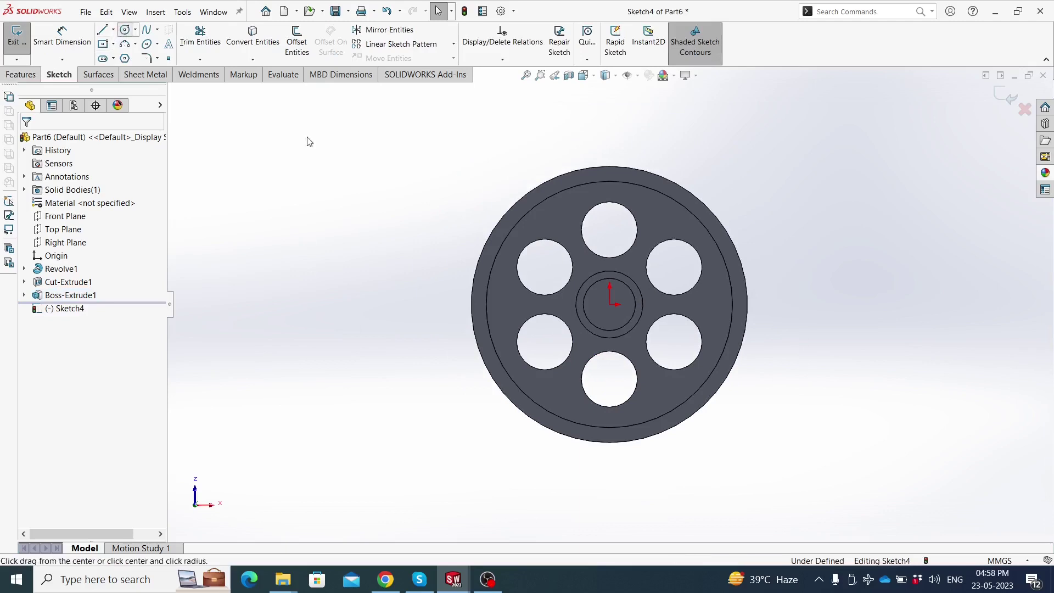
click(610, 305)
click(756, 478)
click(62, 36)
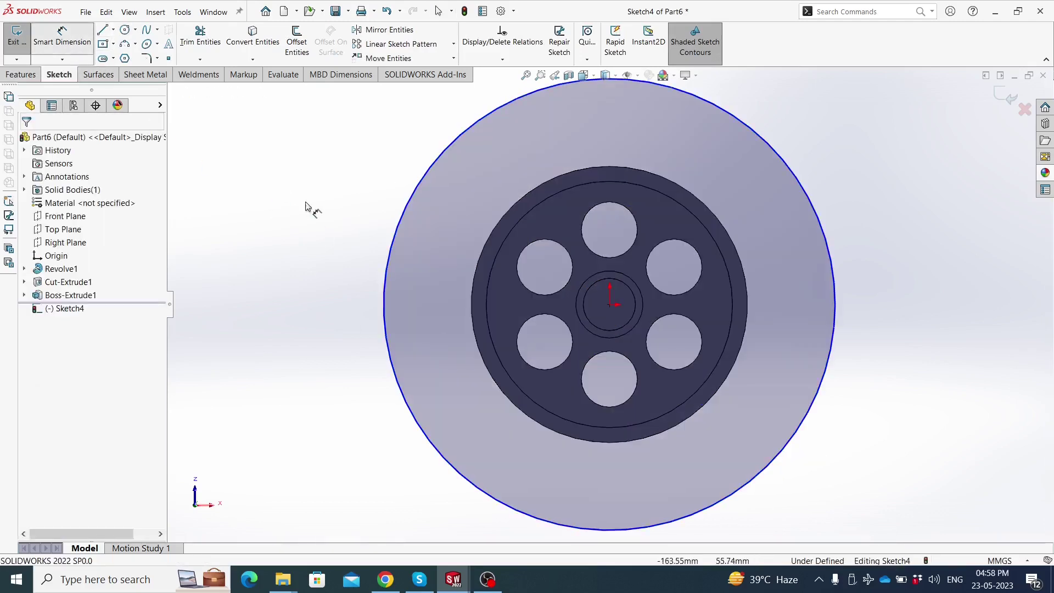
click(384, 262)
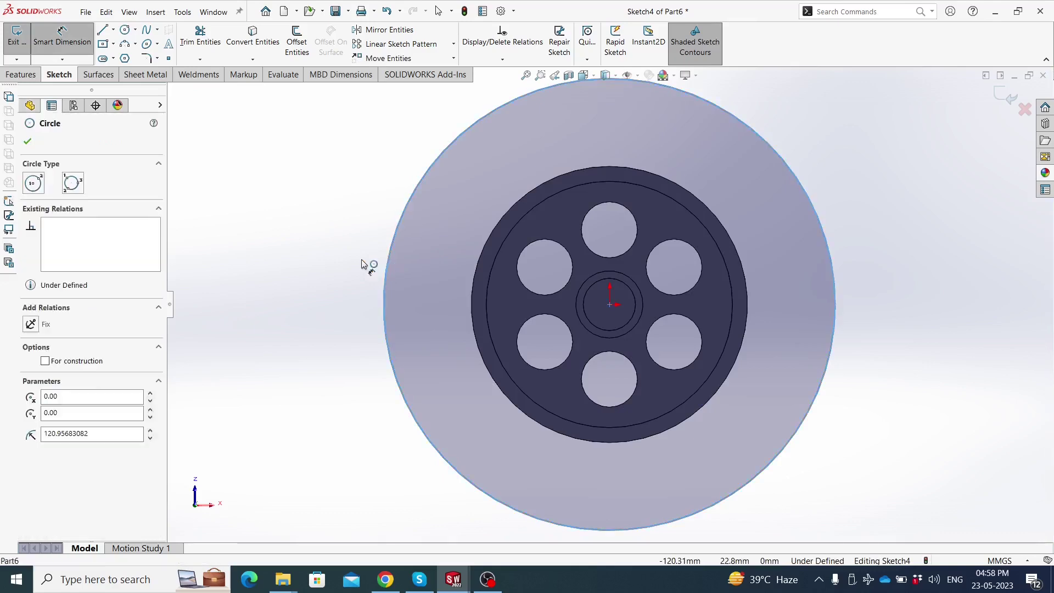
click(361, 262)
text(100)
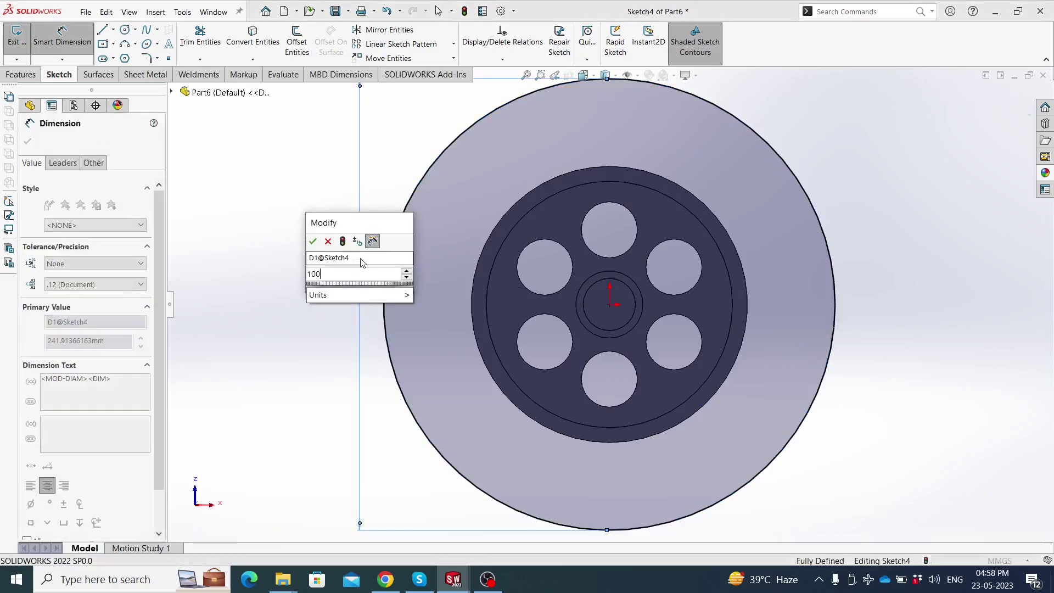
key(Return)
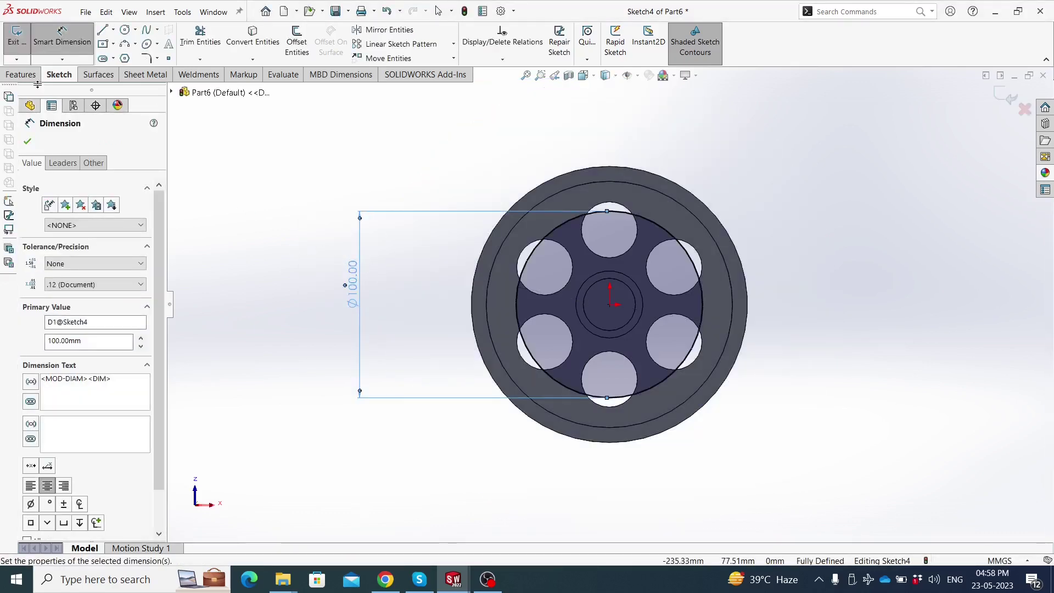
Extrude the circle Blind 16 mm to form the end disc
click(22, 74)
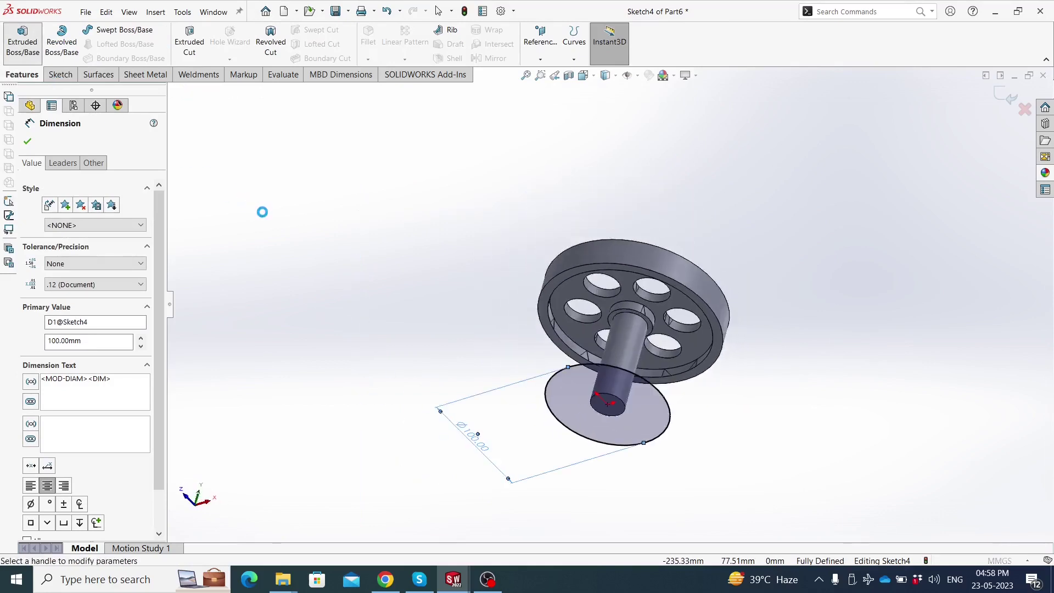
text(1)
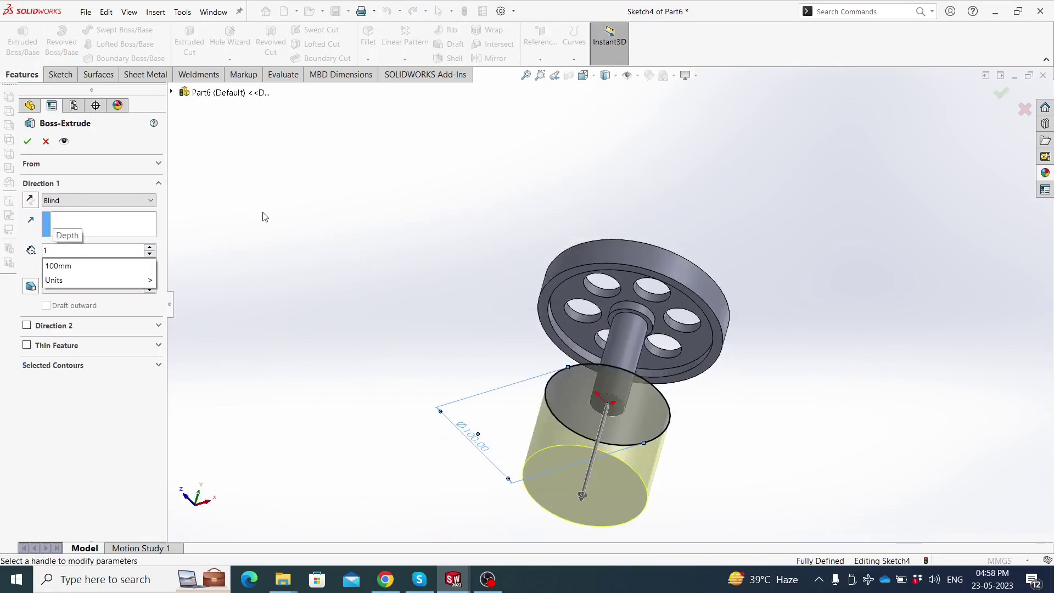
text(6)
key(Return)
click(27, 142)
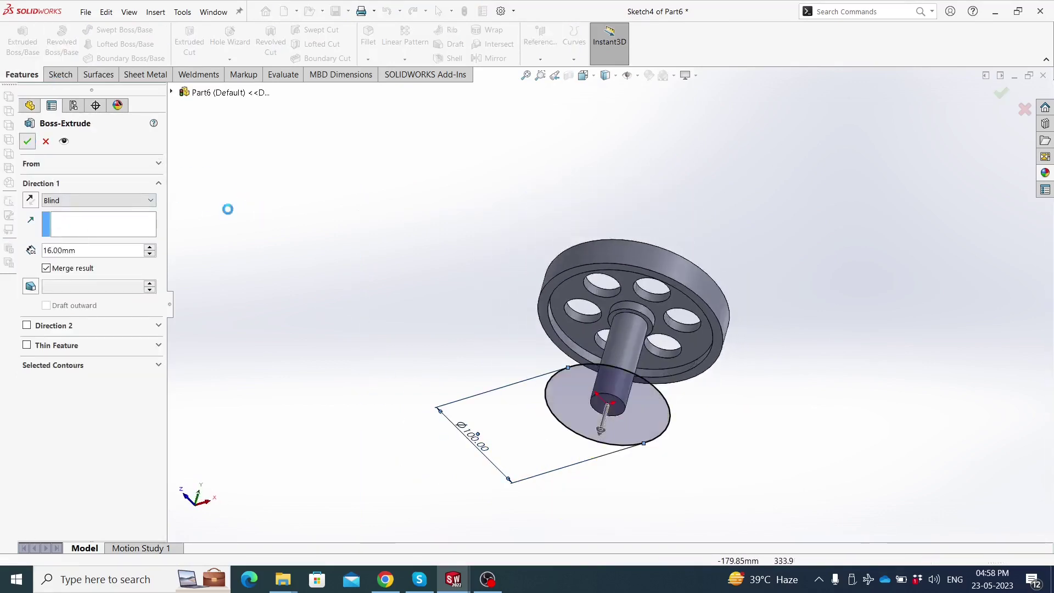
scroll(639, 416, down, 2)
click(565, 407)
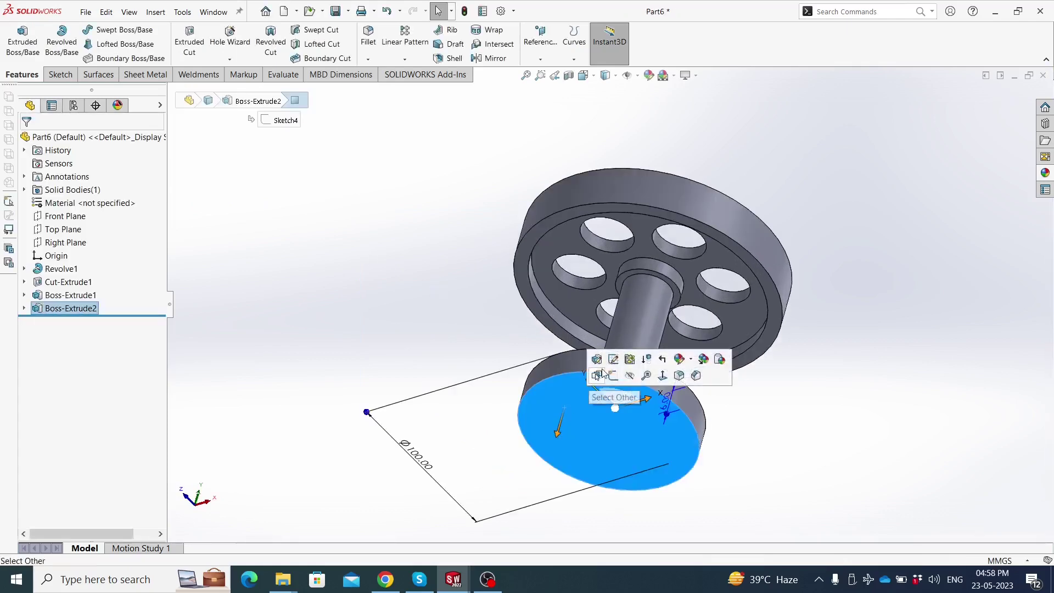
Sketch a circle left of the origin on the disc face and dimension it Ø18 mm
click(616, 374)
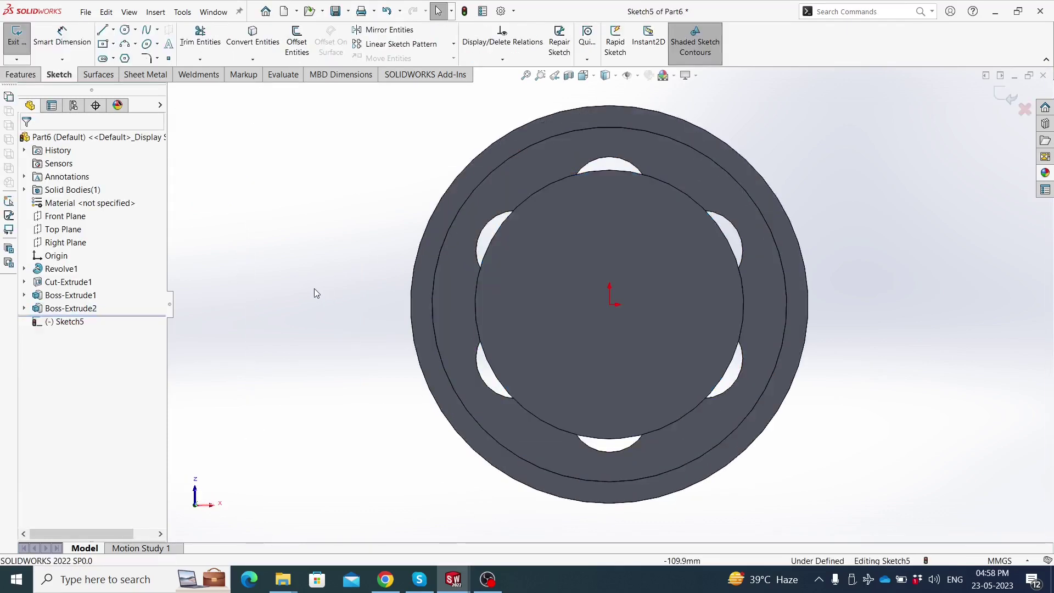
scroll(654, 284, down, 2)
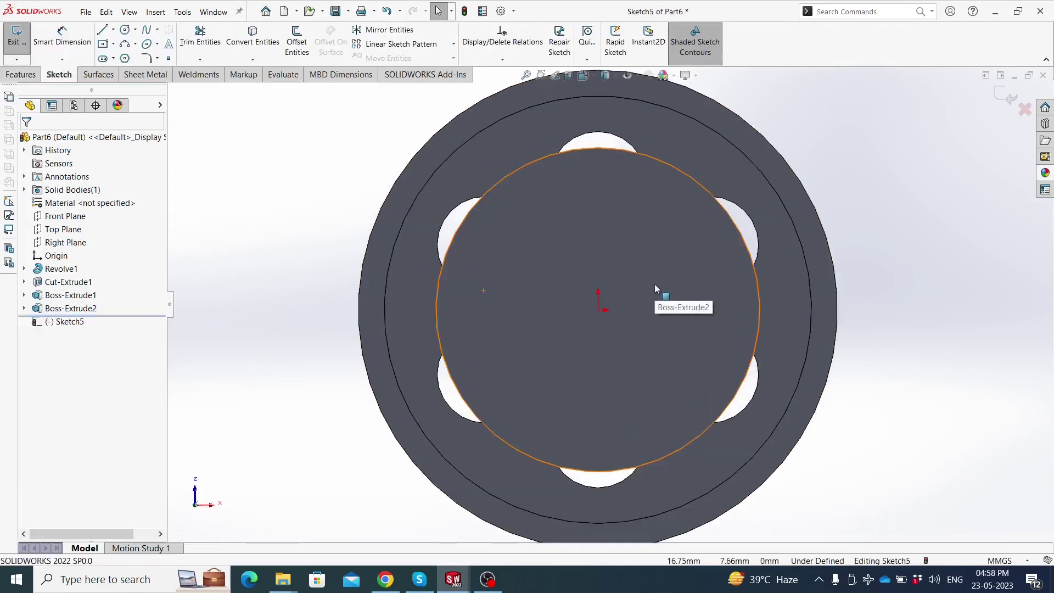
click(126, 29)
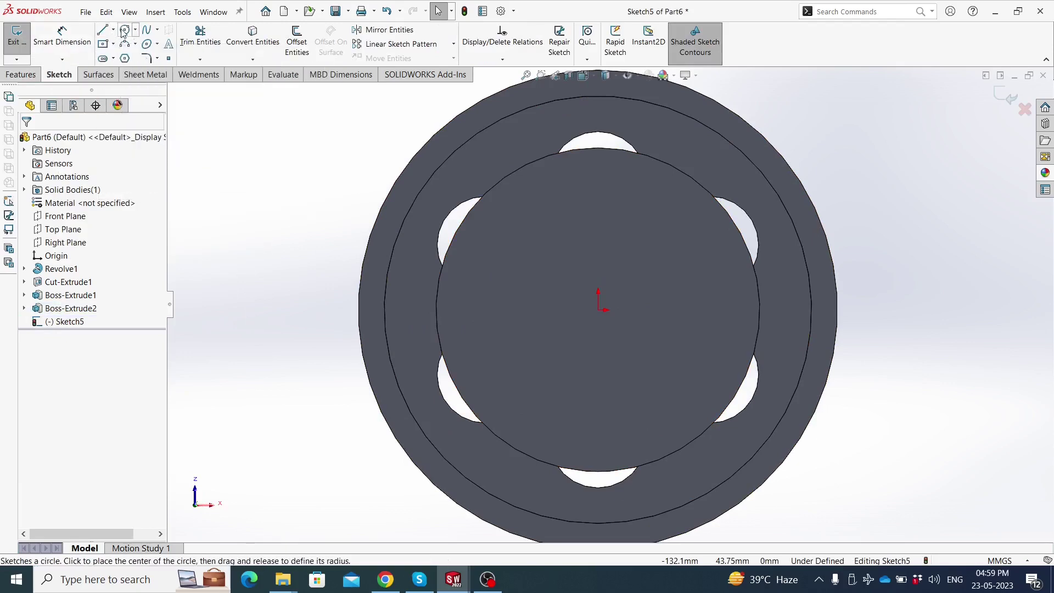
click(506, 310)
click(513, 346)
click(62, 36)
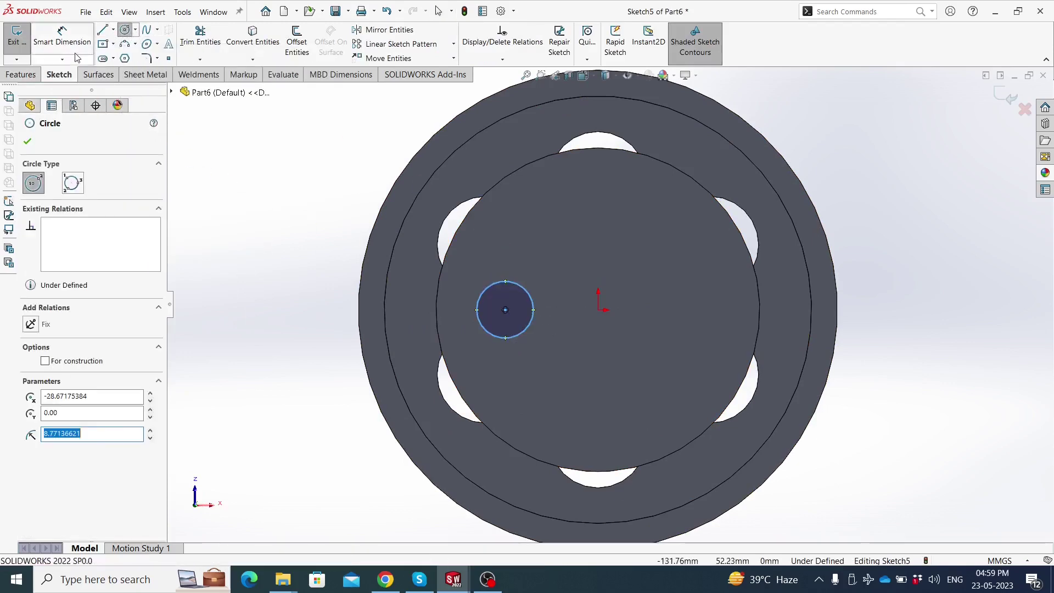
click(497, 284)
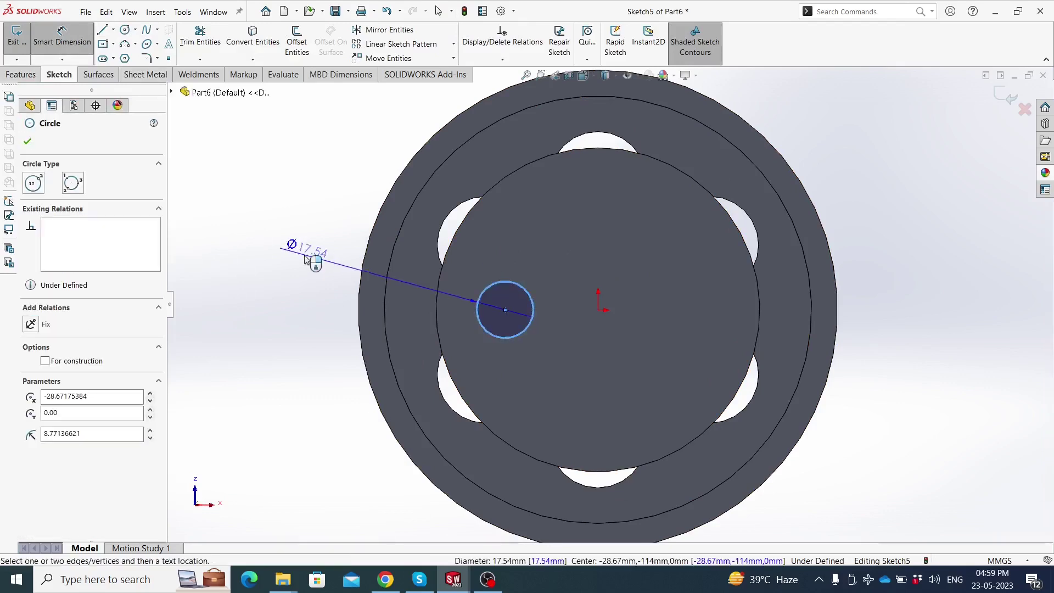
click(305, 256)
text(18)
key(Return)
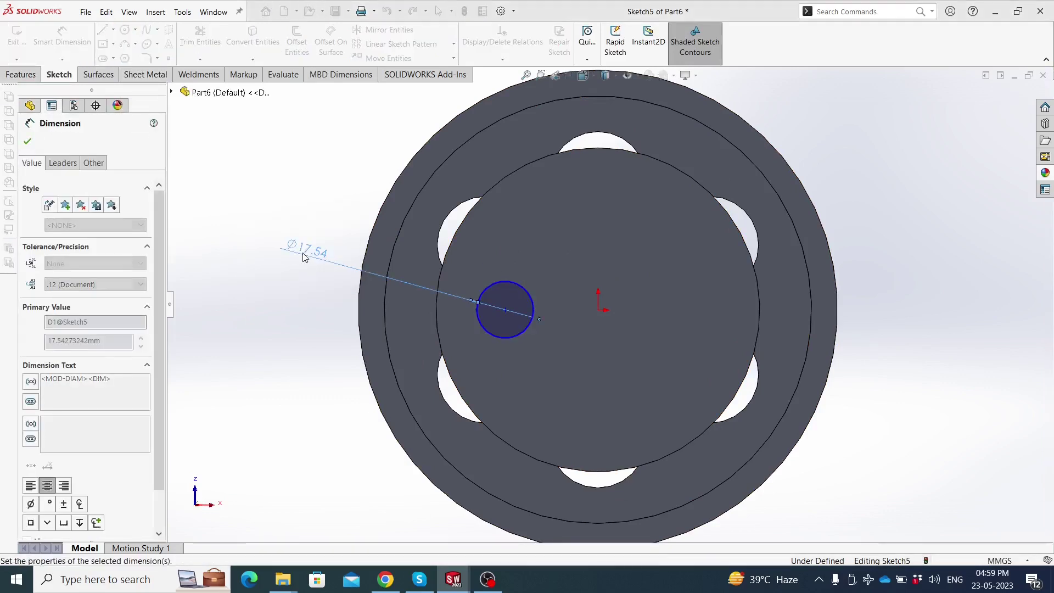
key(Escape)
key(Escape)
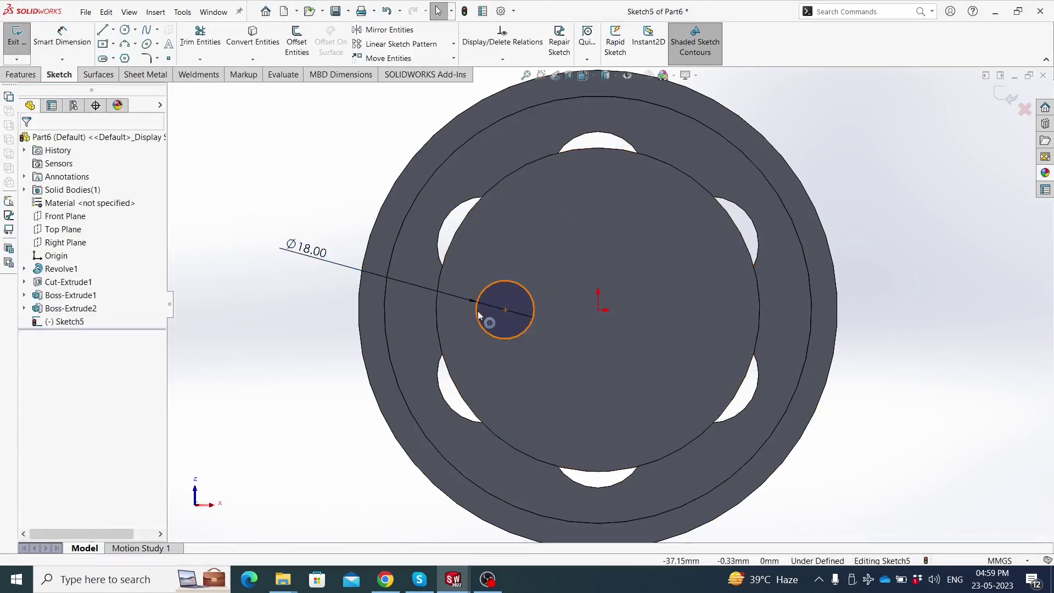
Align the circle centre horizontally with the origin at a 22 mm distance
click(505, 310)
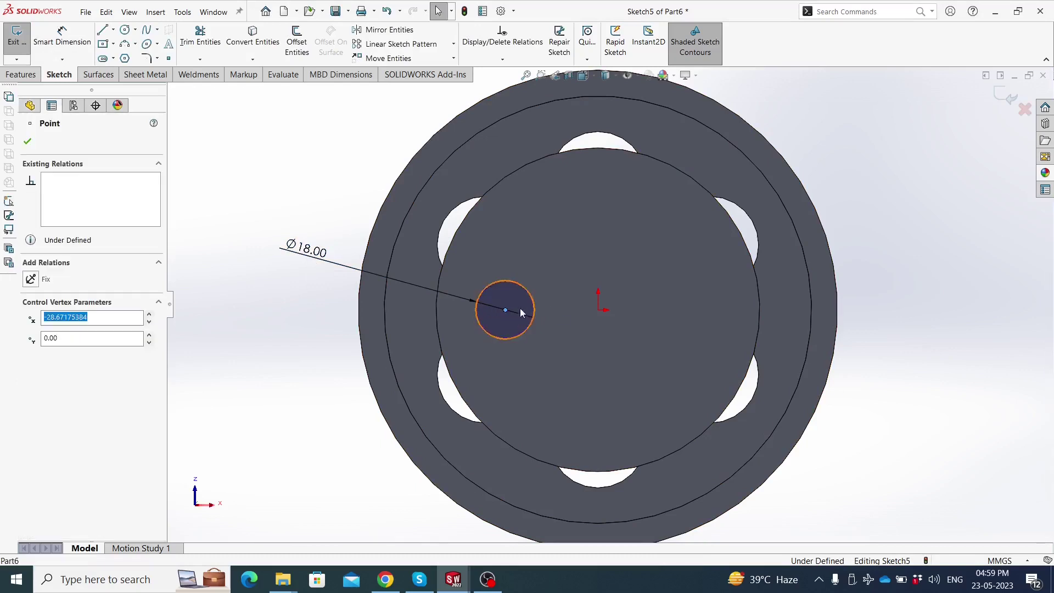
ctrl+click(599, 309)
click(630, 259)
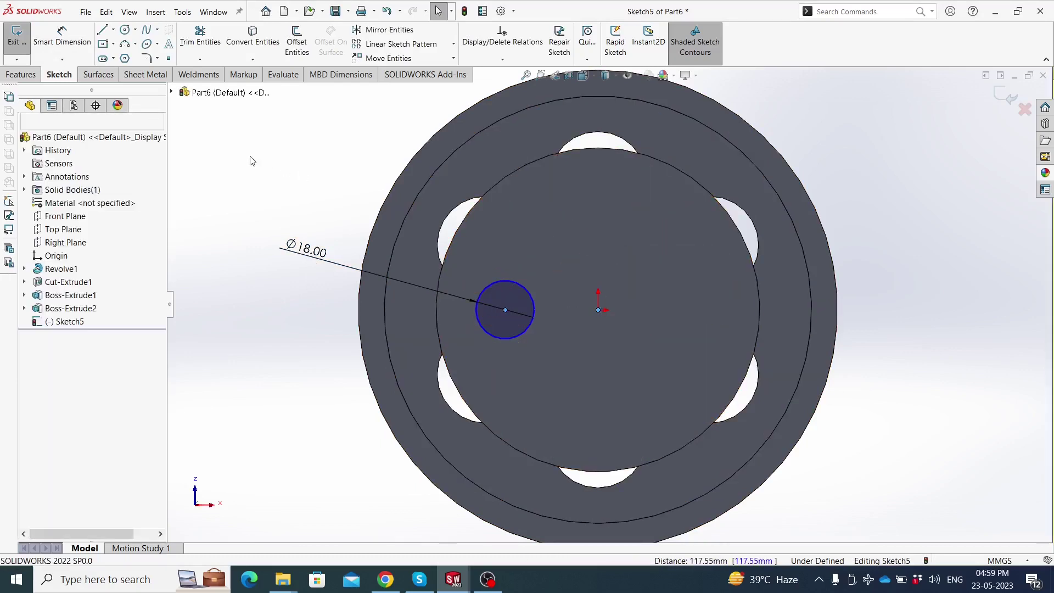
click(69, 45)
click(505, 311)
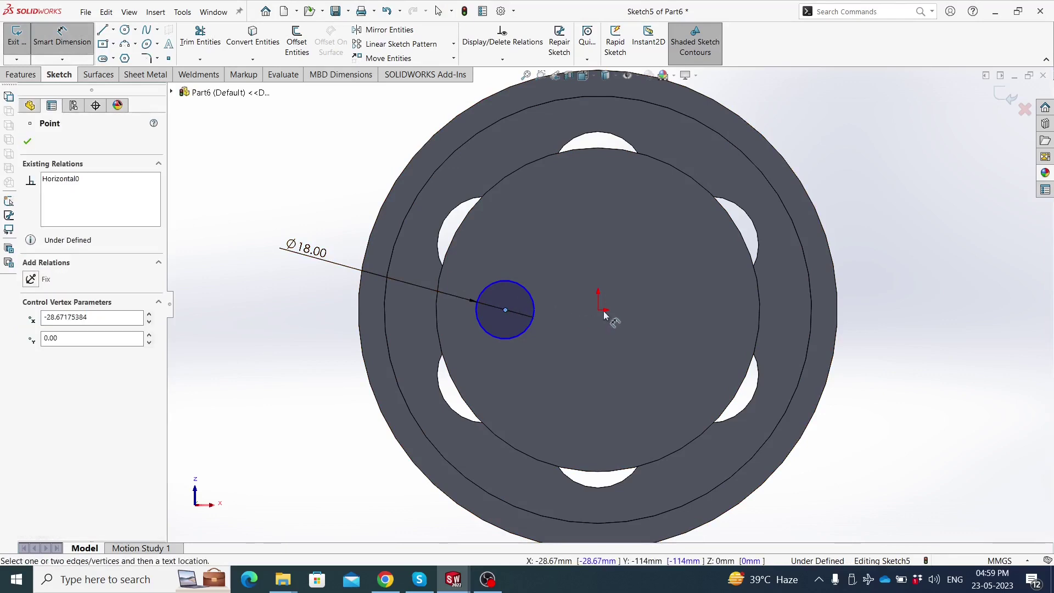
click(599, 311)
click(567, 365)
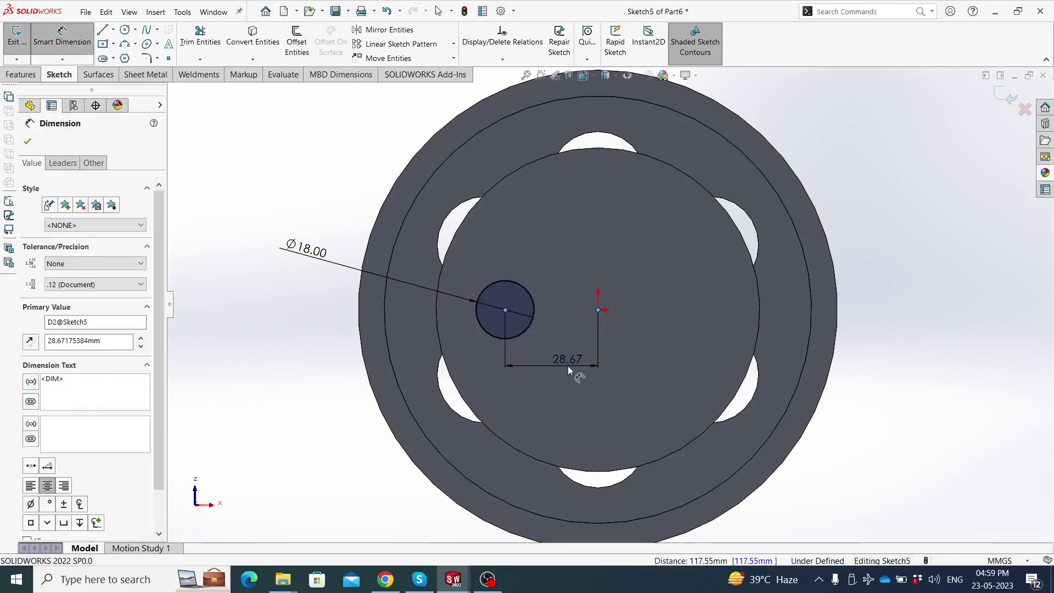
text(22)
key(Return)
key(Escape)
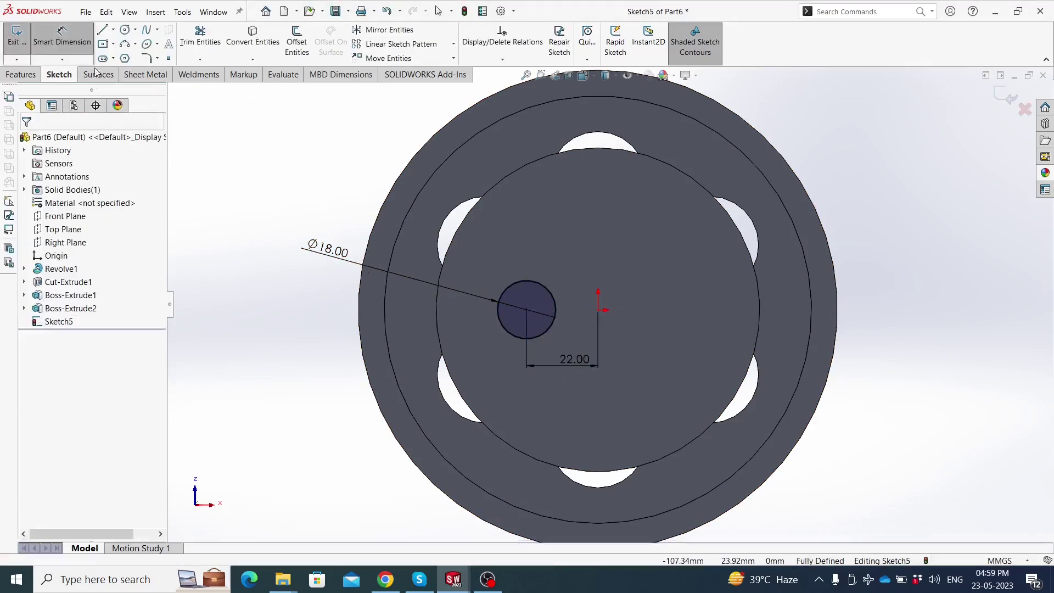
Draw a diameter line, trim the circle's lower half, and revolve-cut about that line
key(l)
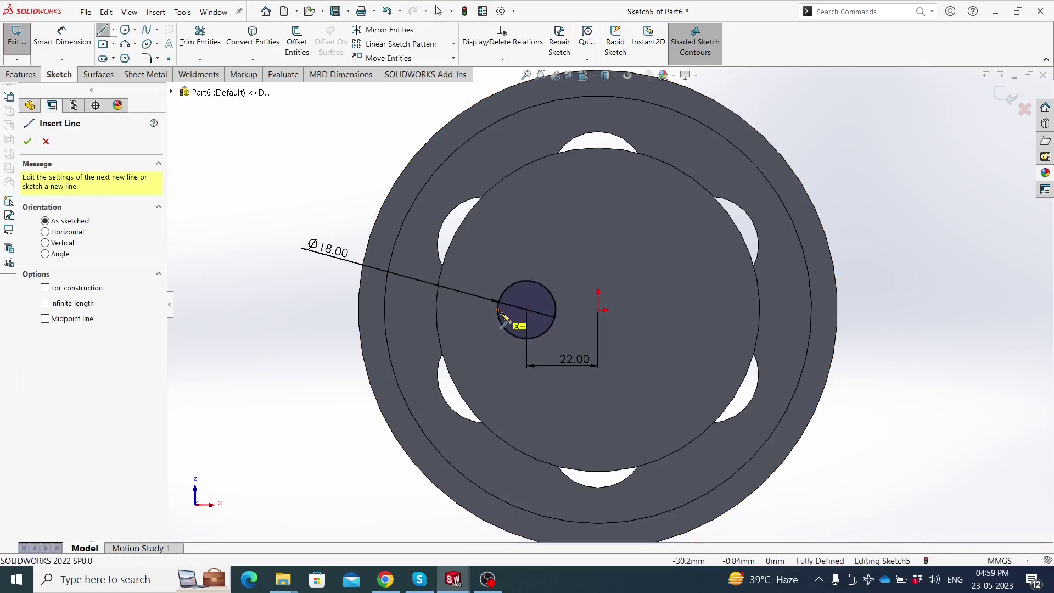
click(498, 310)
click(556, 309)
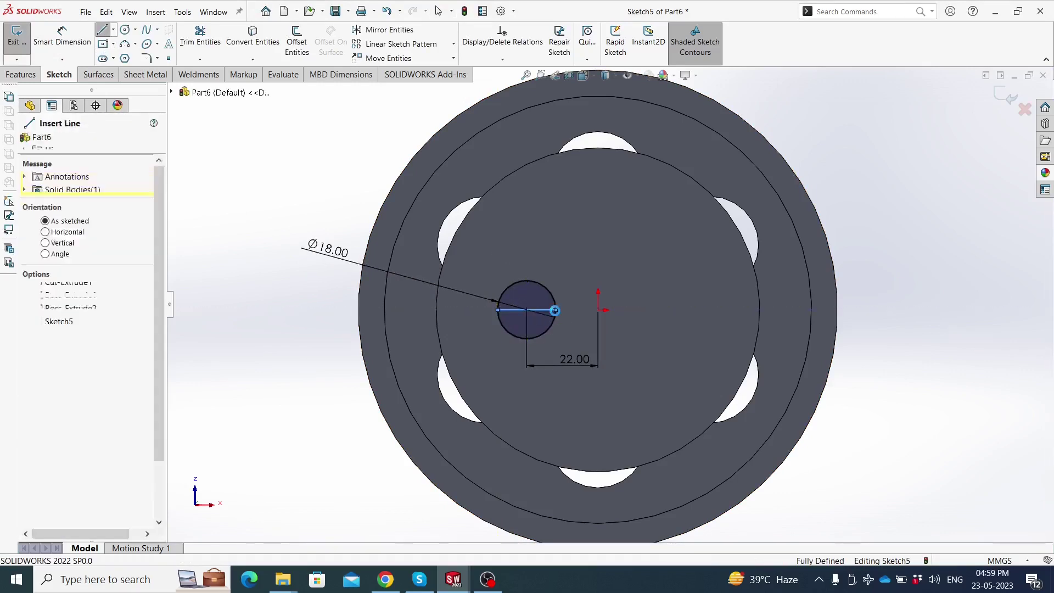
key(Escape)
click(194, 55)
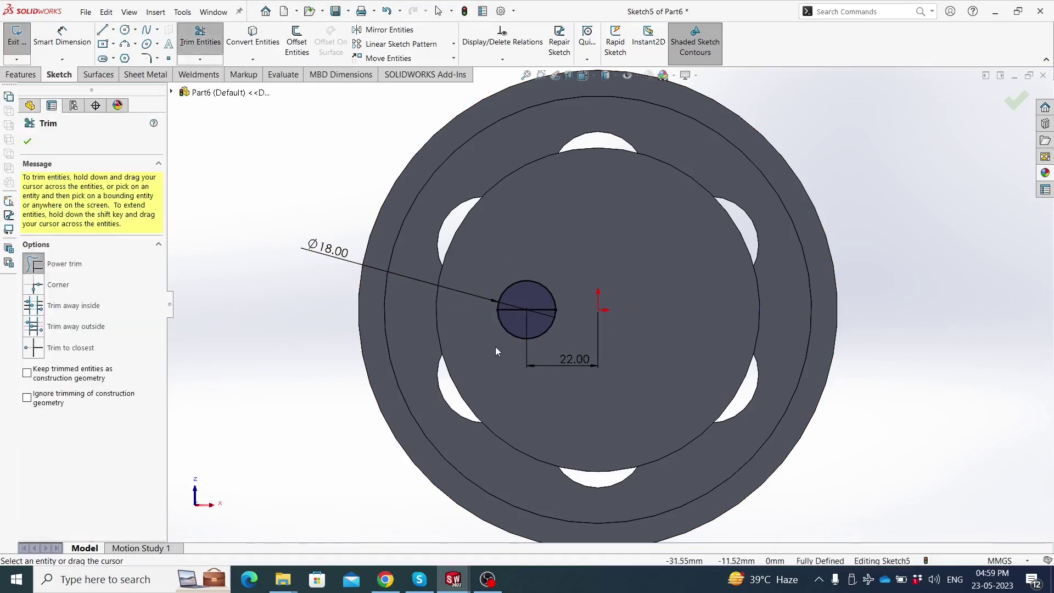
drag(495, 347, 505, 323)
key(Escape)
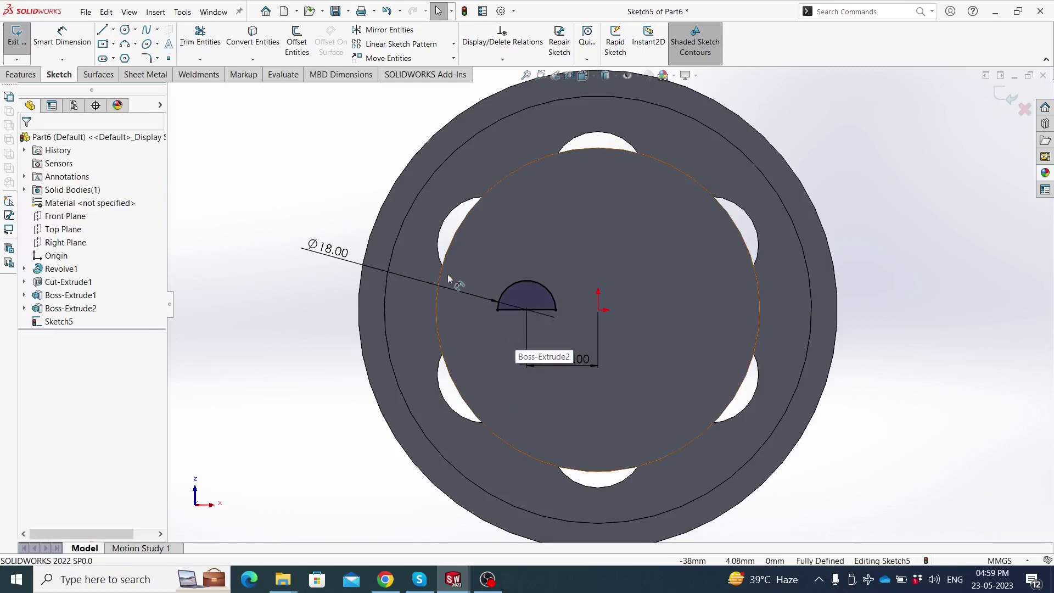
click(31, 76)
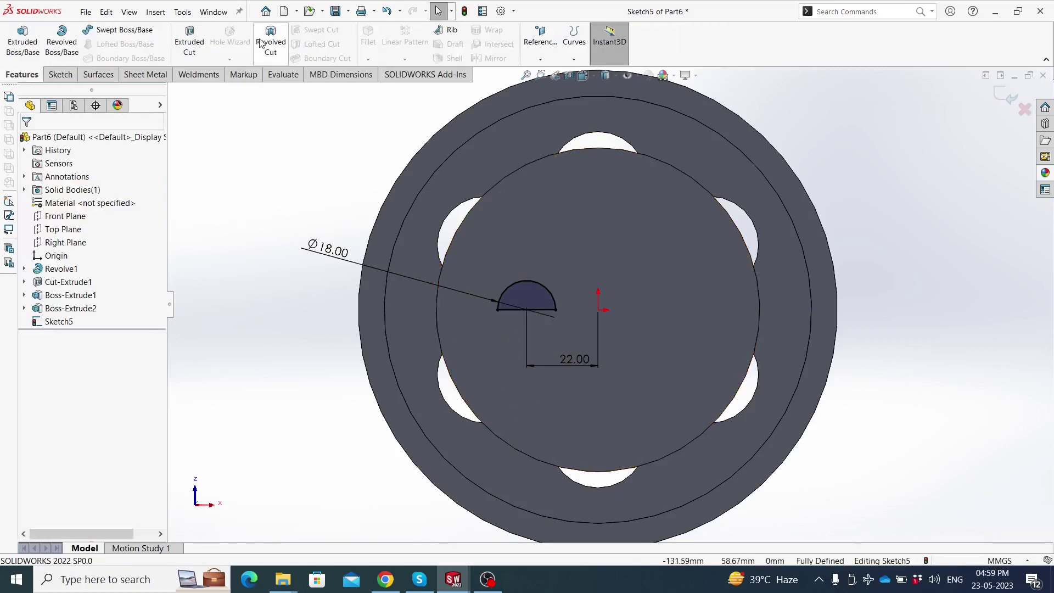
click(511, 308)
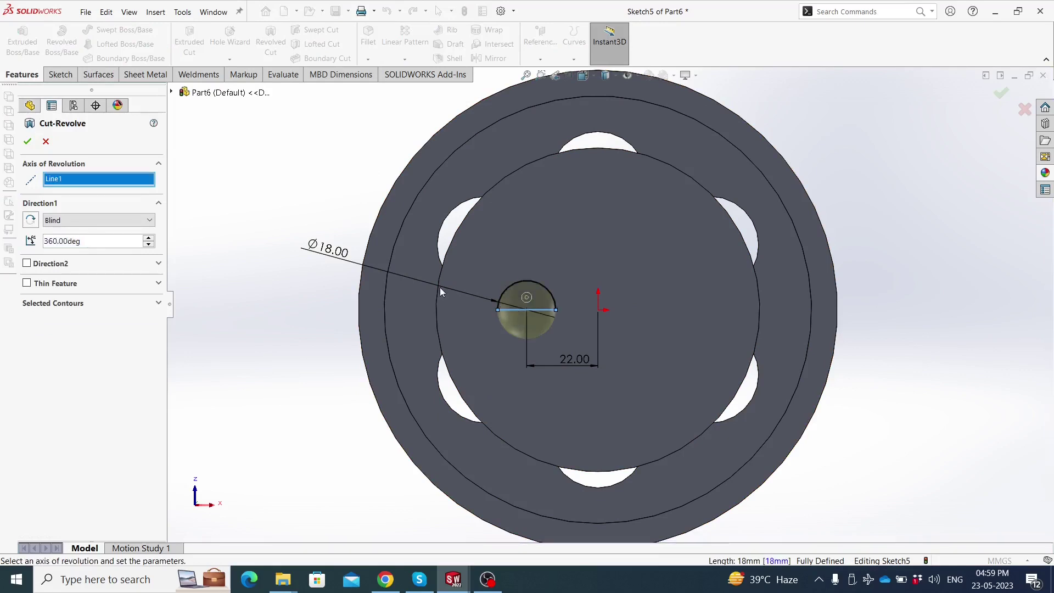
click(27, 140)
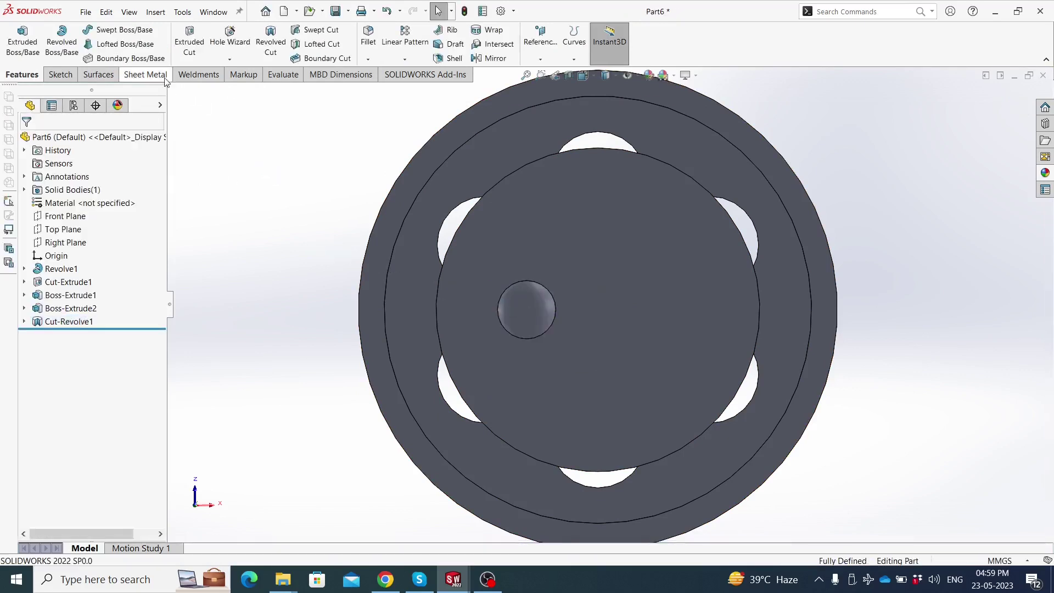
Start a sketch on the end disc face and draw a small circle above the pocket
click(531, 343)
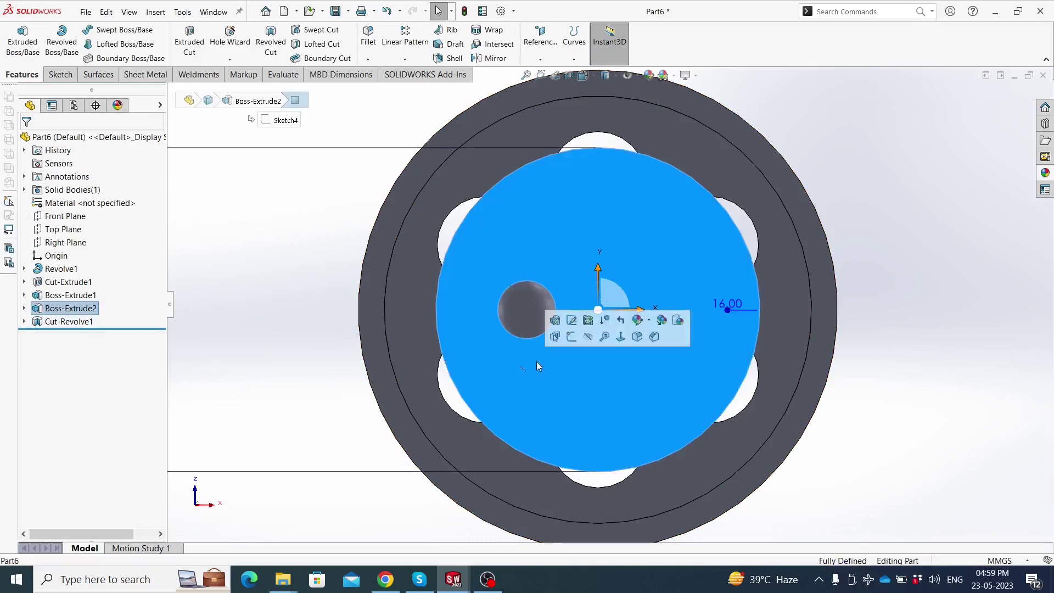
click(570, 334)
scroll(608, 317, down, 3)
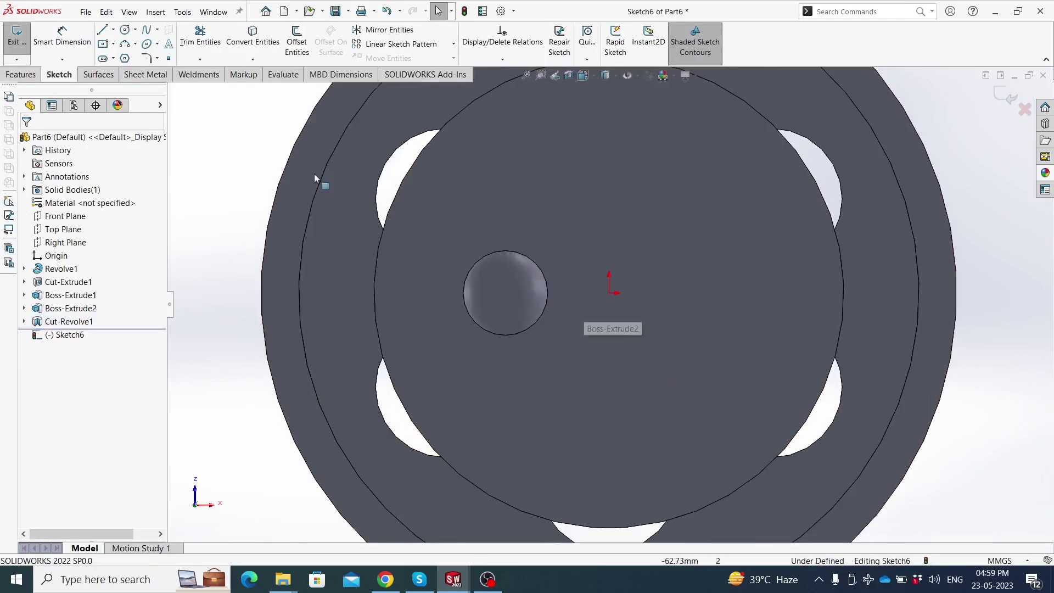
click(125, 30)
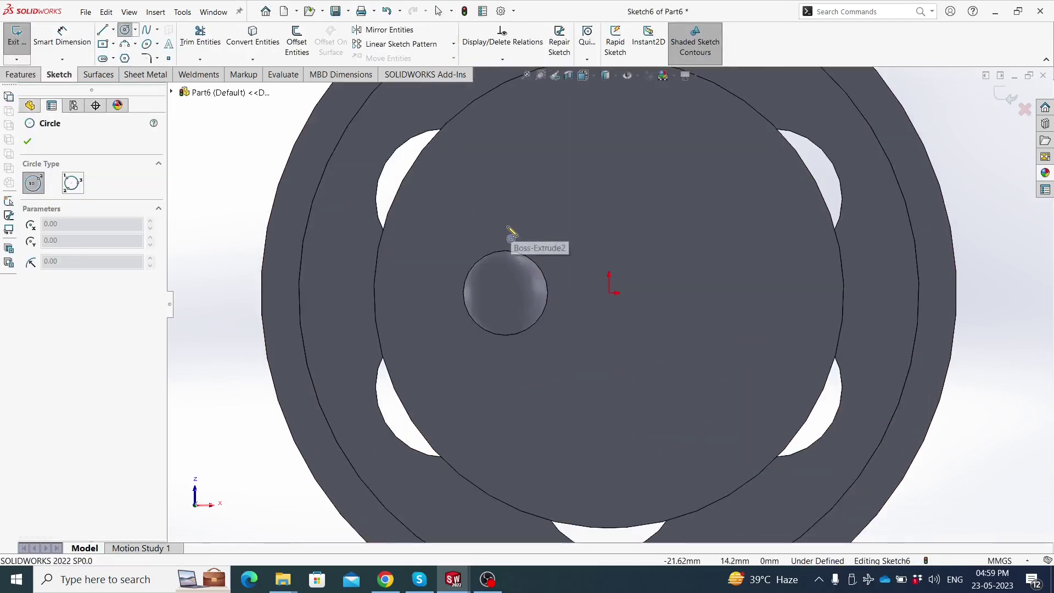
drag(504, 230, 513, 236)
key(Escape)
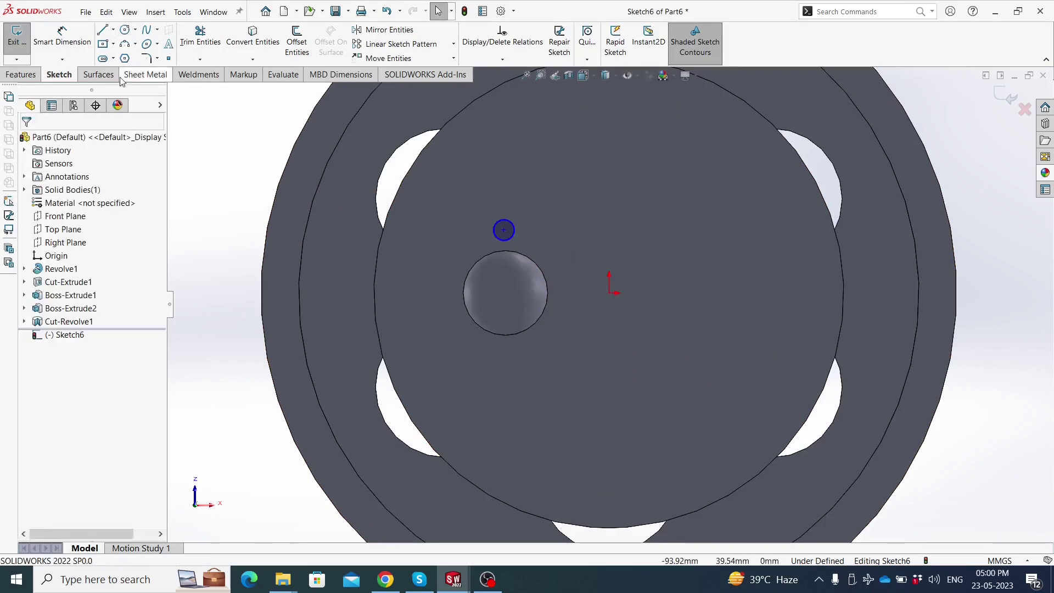
Draw vertical and horizontal centerlines linking the circle centre, pocket centre and origin
click(113, 30)
click(132, 75)
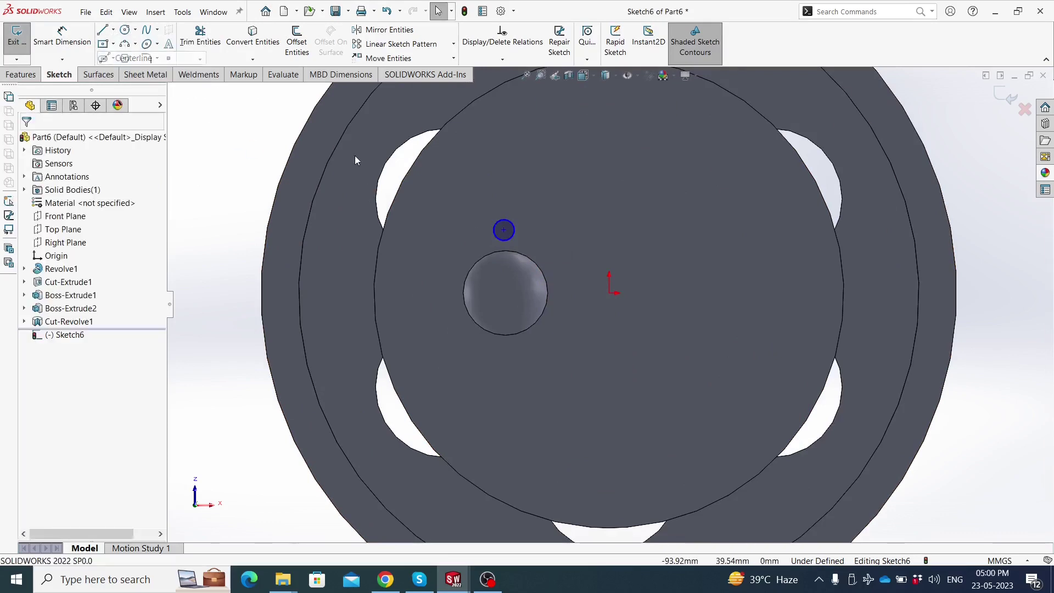
click(504, 230)
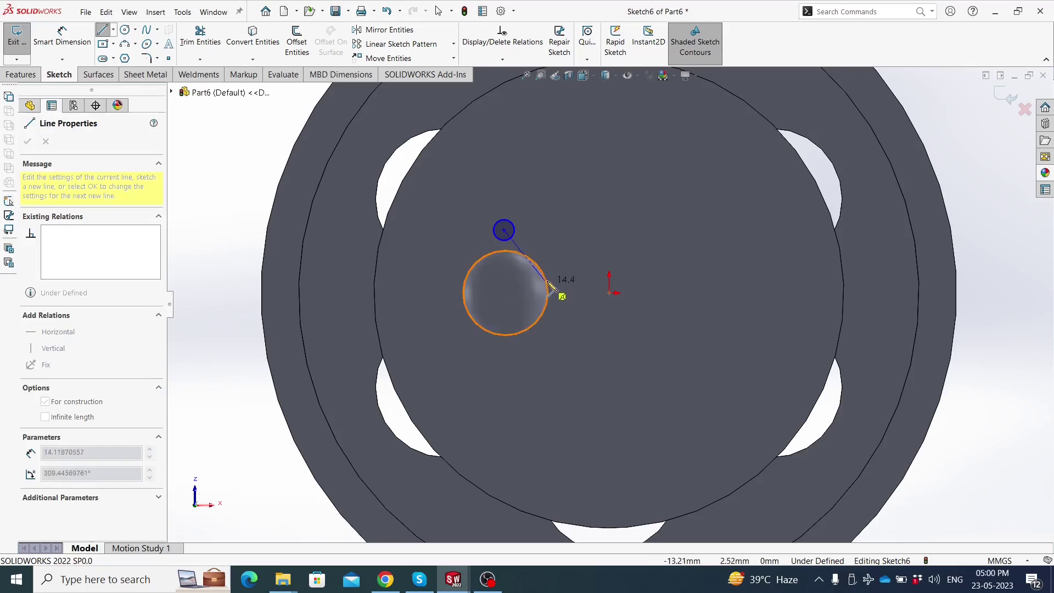
click(505, 293)
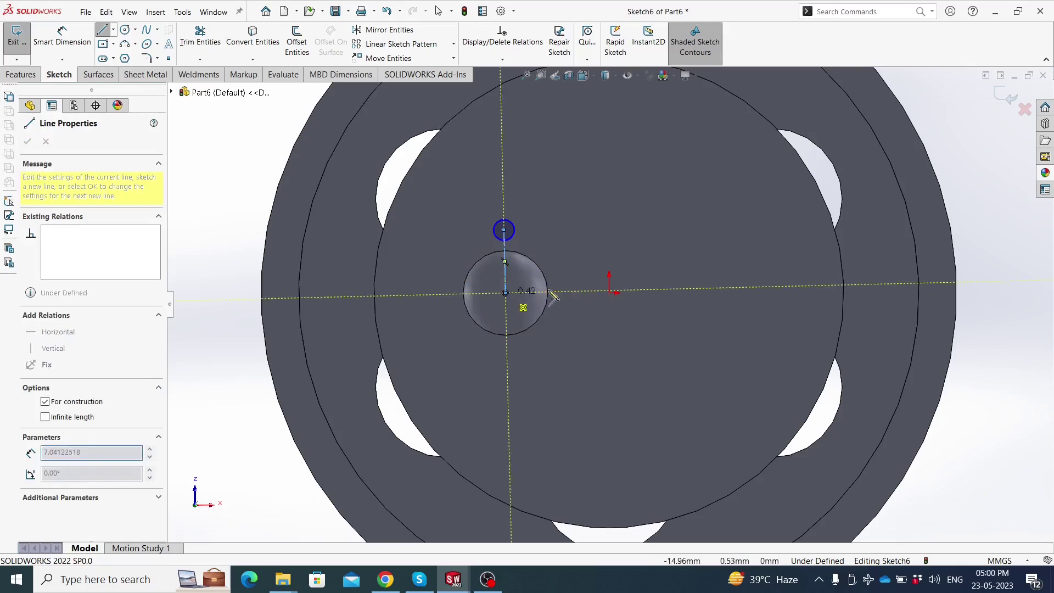
click(609, 293)
key(Escape)
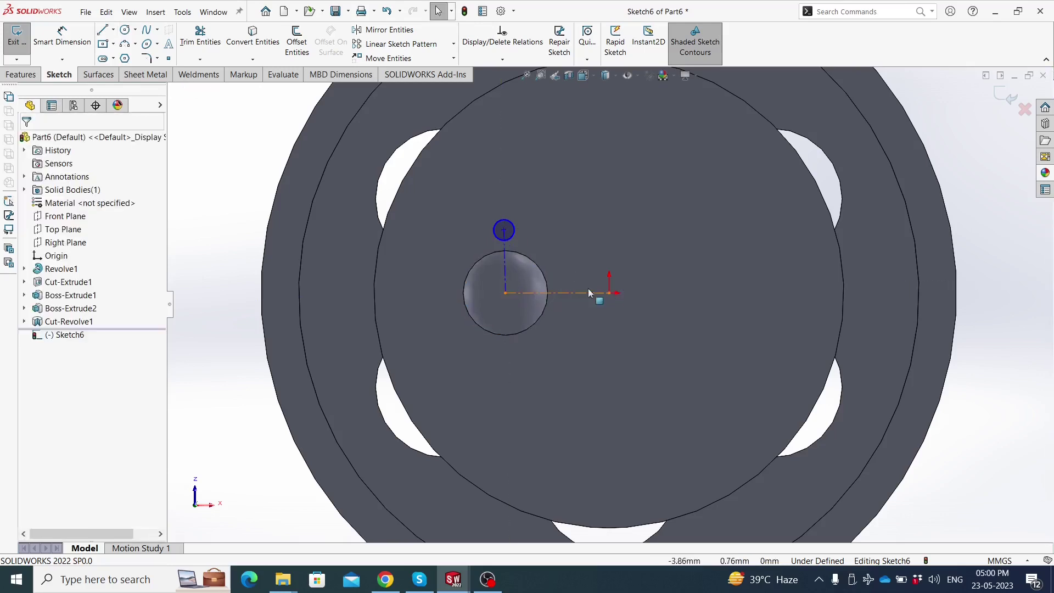
click(508, 245)
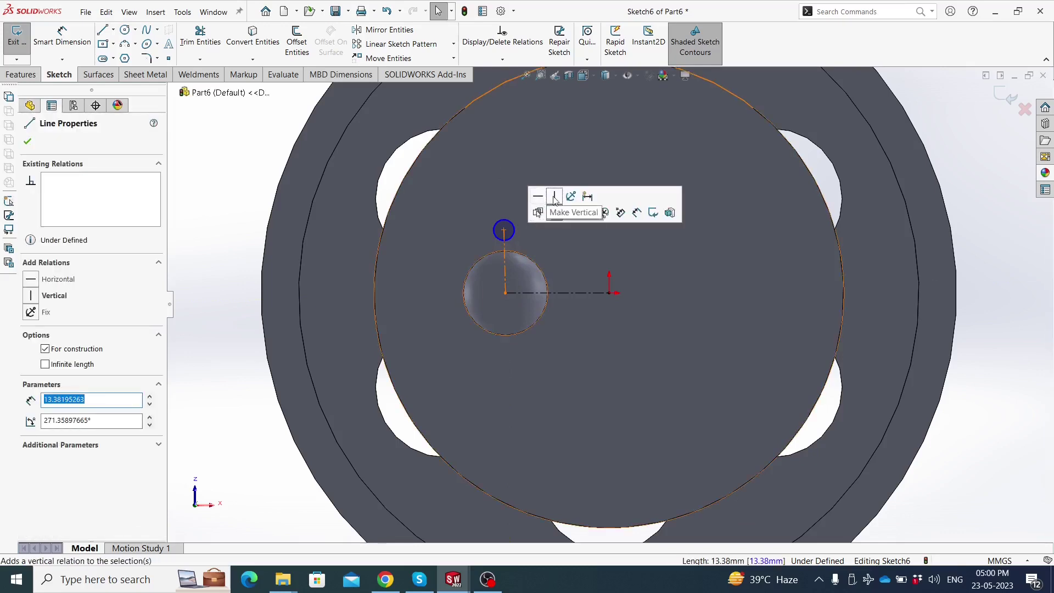
click(562, 292)
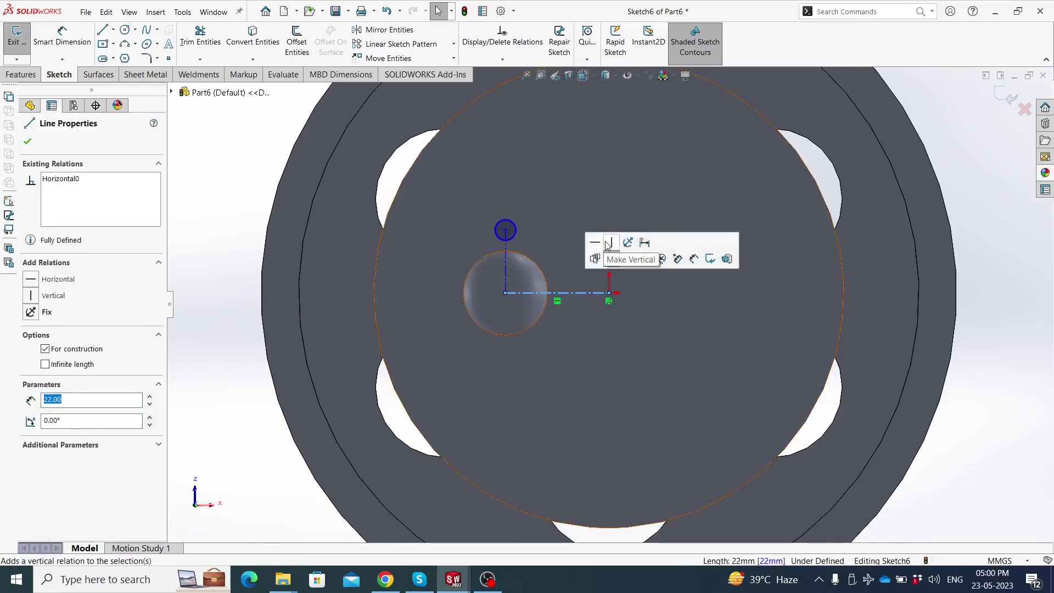
key(Escape)
Dimension the small circle Ø4 mm and the horizontal centerline 22 mm
click(82, 48)
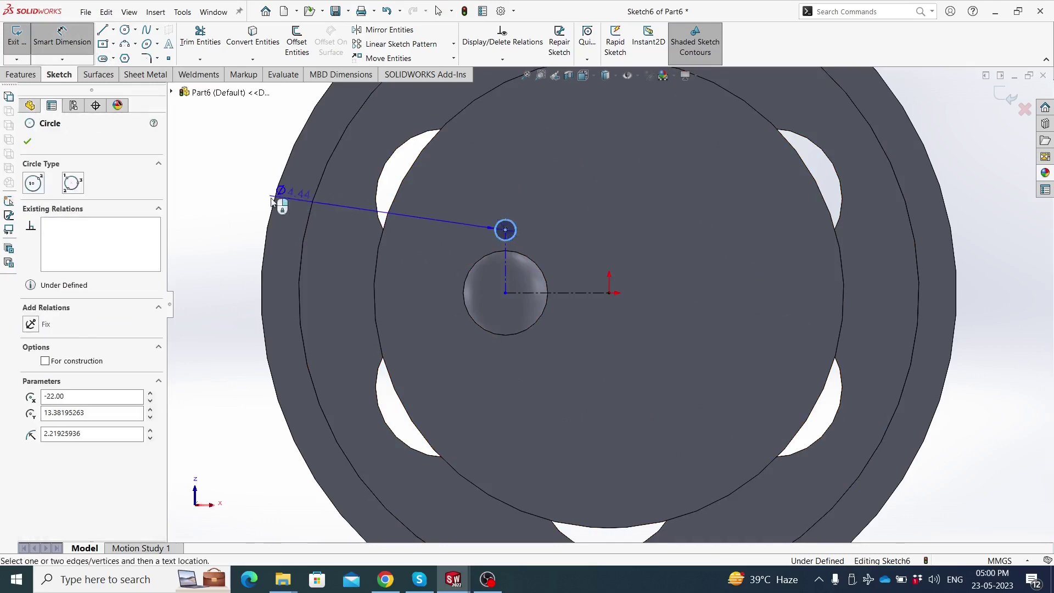
click(246, 189)
text(4)
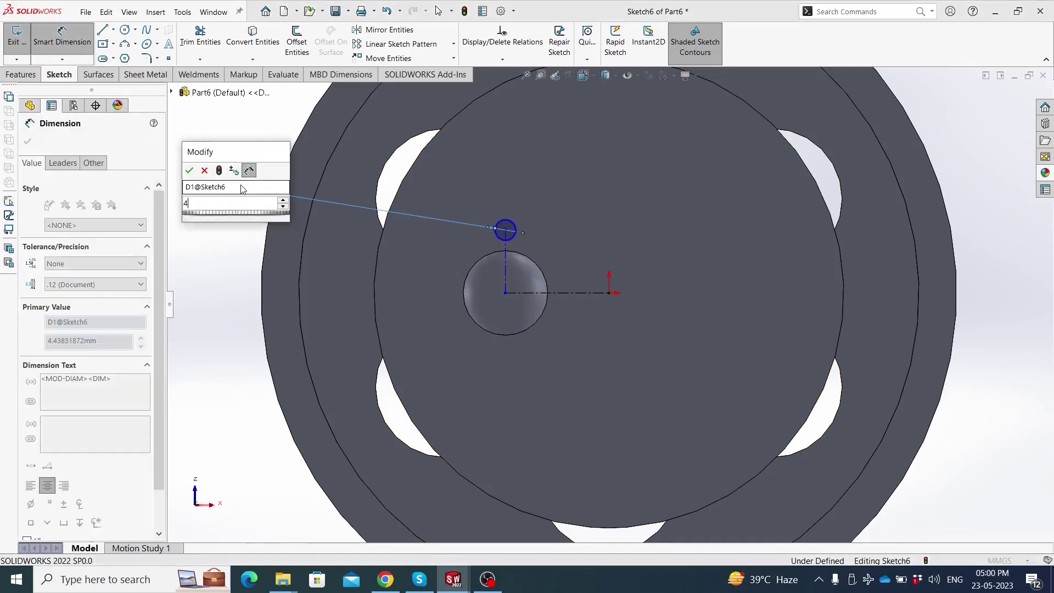
key(Return)
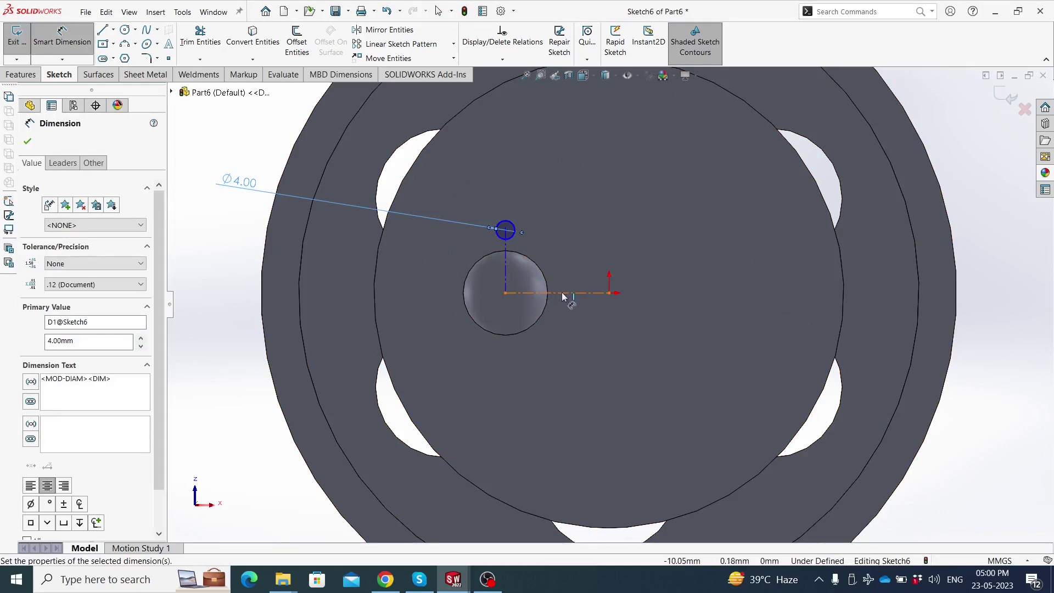
click(562, 296)
click(557, 354)
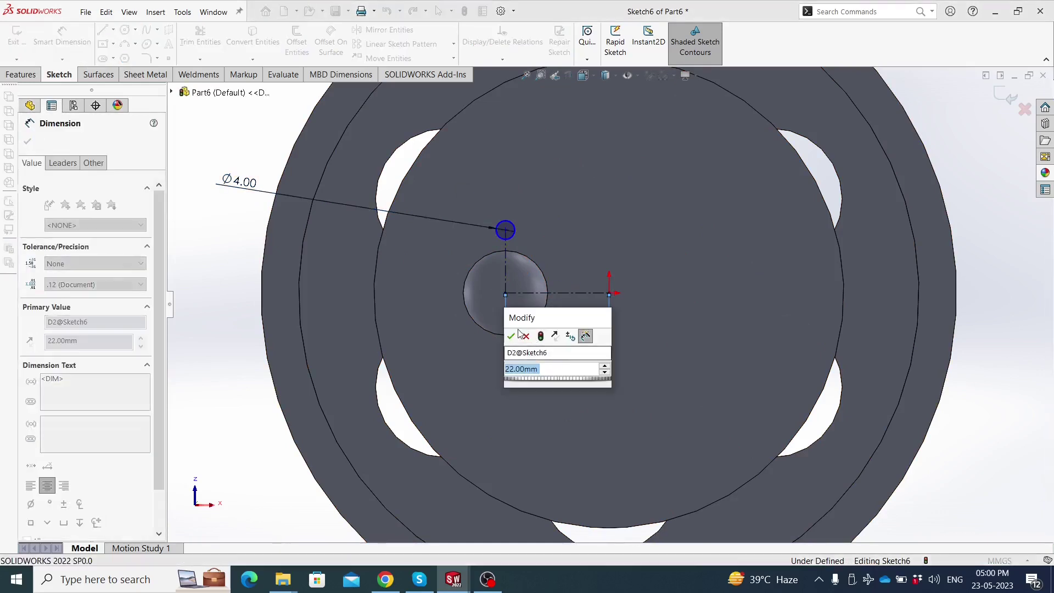
click(511, 336)
key(Escape)
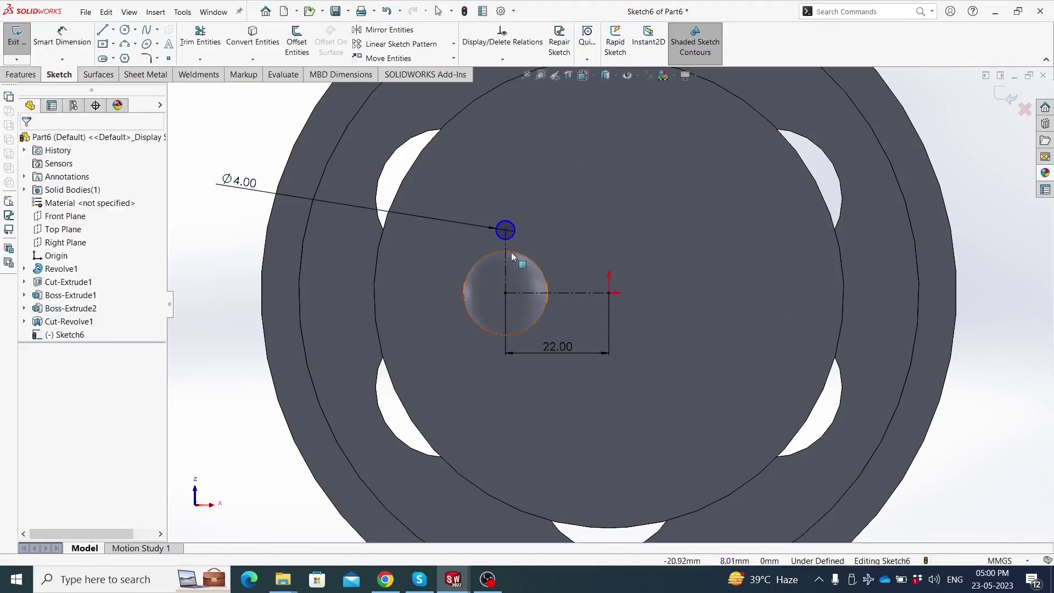
Keep the circle centre on the vertical centerline, 14 mm above the pocket centre
click(505, 229)
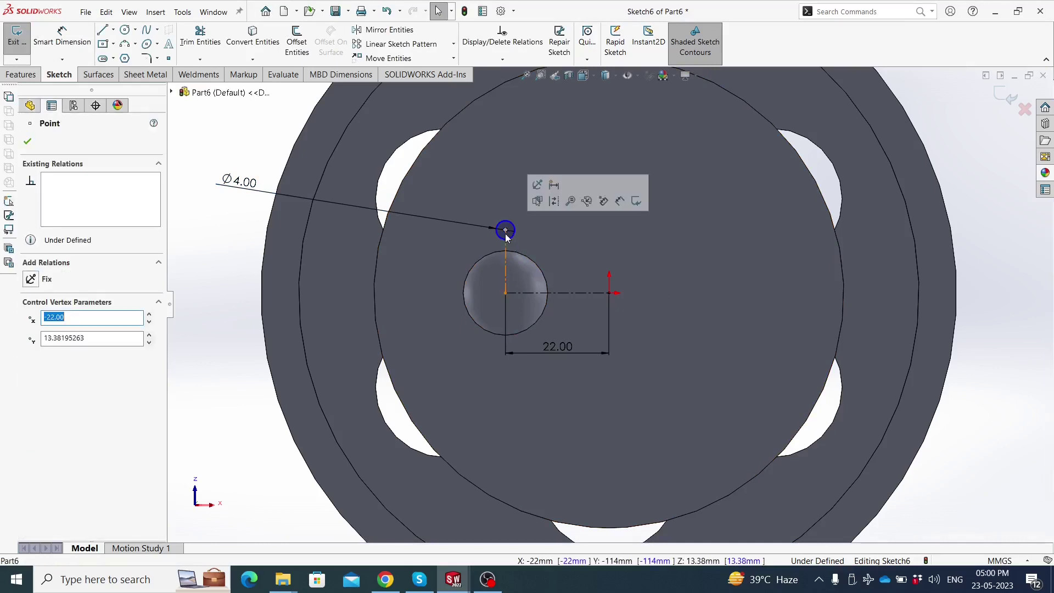
ctrl+click(505, 256)
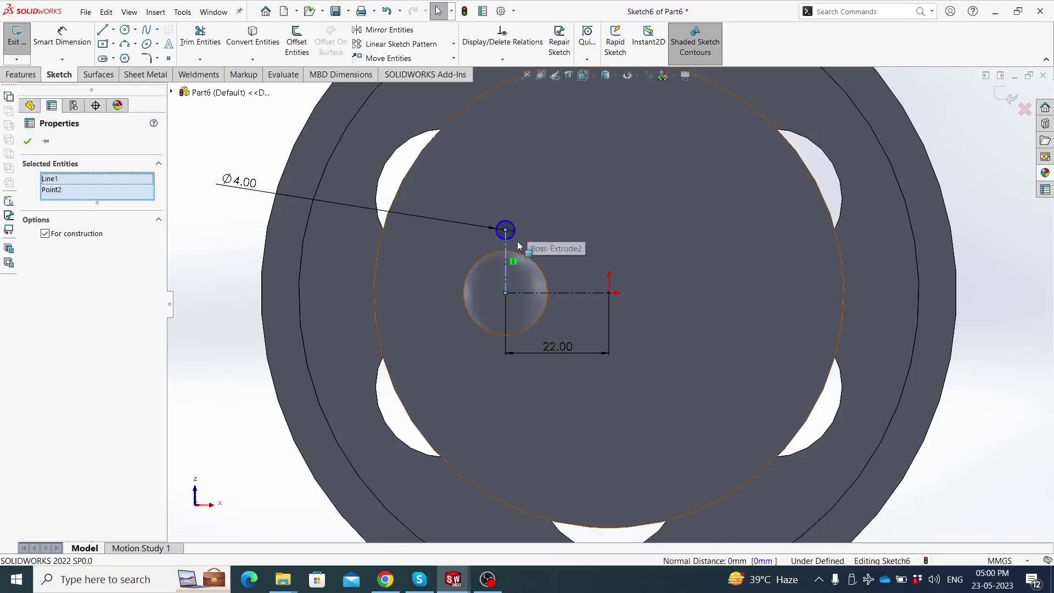
key(Escape)
drag(505, 230, 519, 216)
key(Escape)
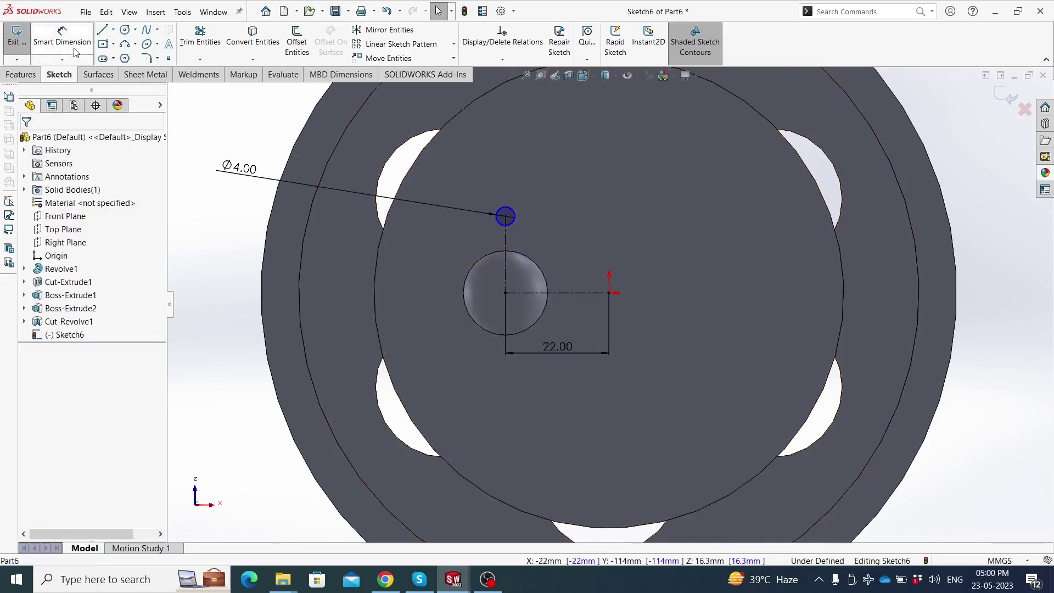
click(76, 52)
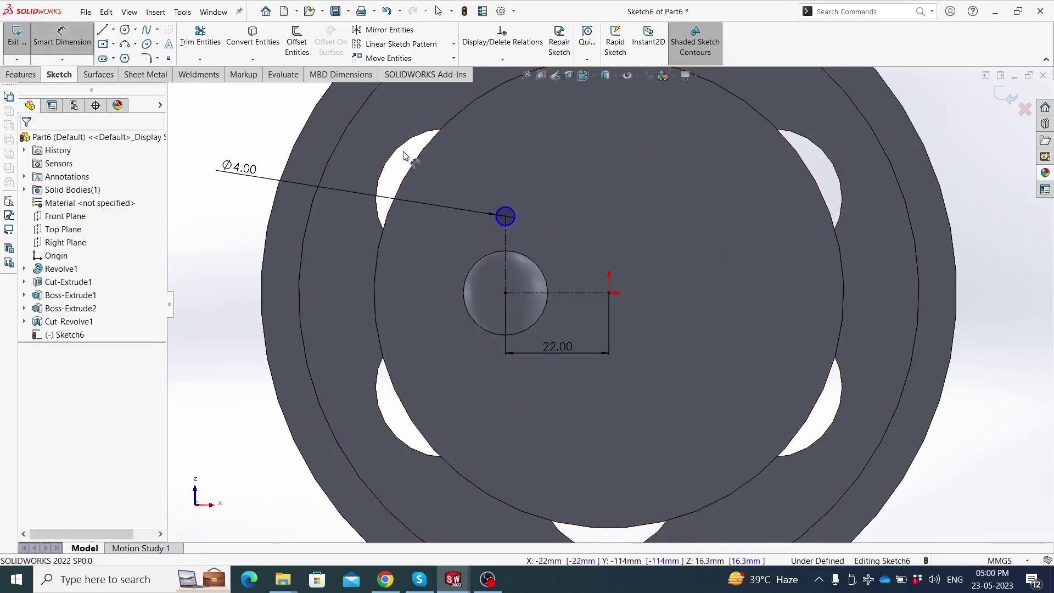
click(505, 238)
click(419, 256)
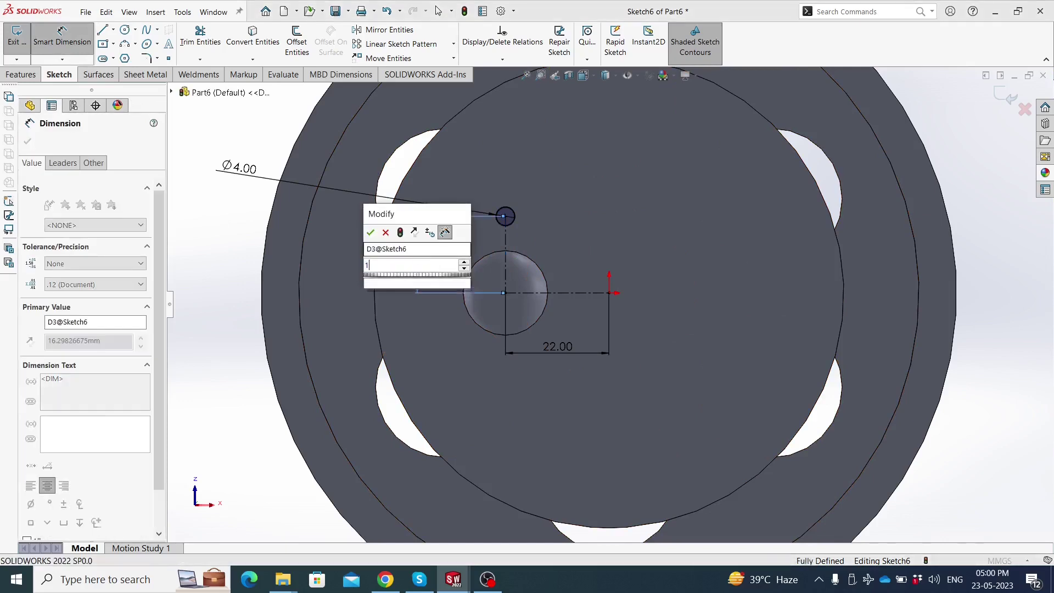
text(14)
key(Return)
key(Escape)
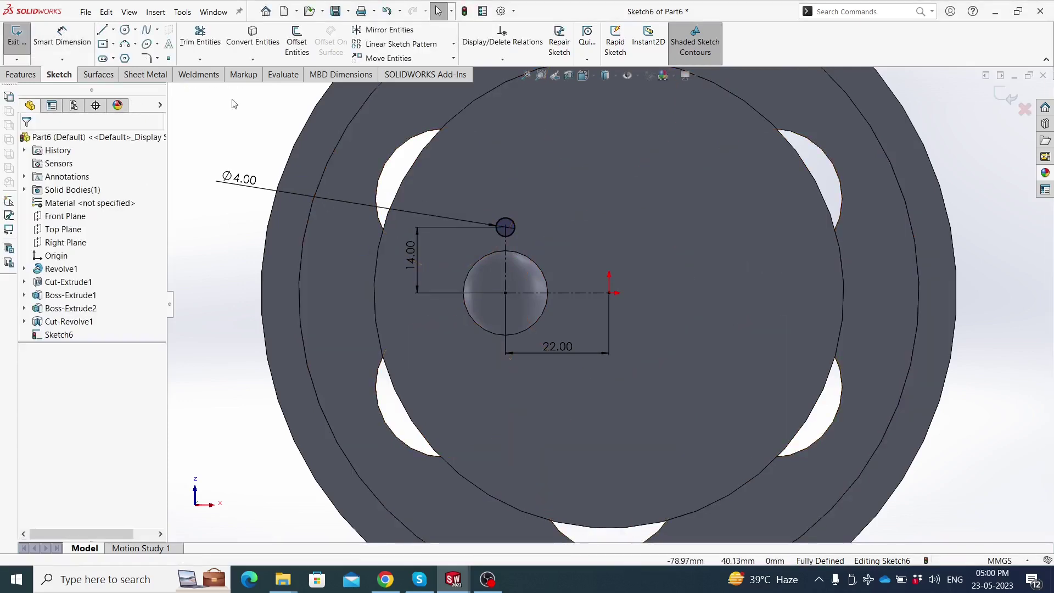
Circular-pattern the small circle into 6 instances around the bore centre
click(453, 43)
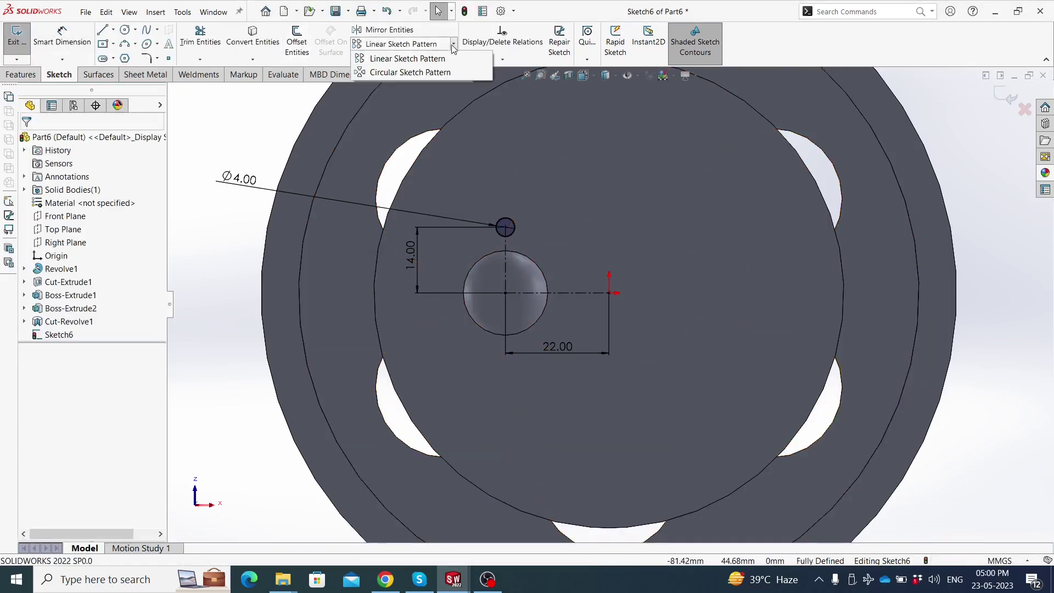
click(420, 72)
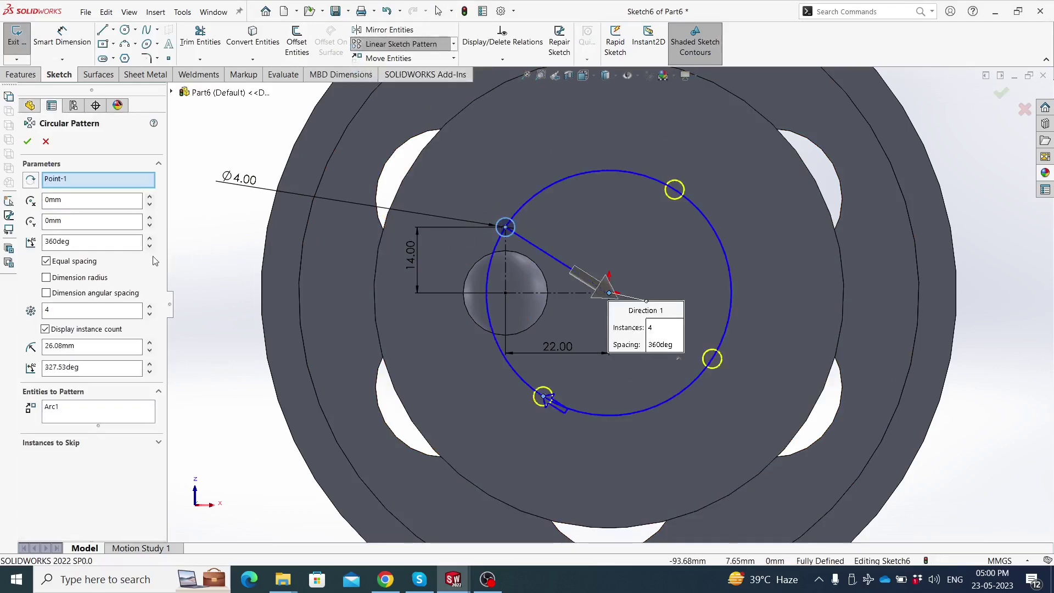
click(150, 306)
click(149, 306)
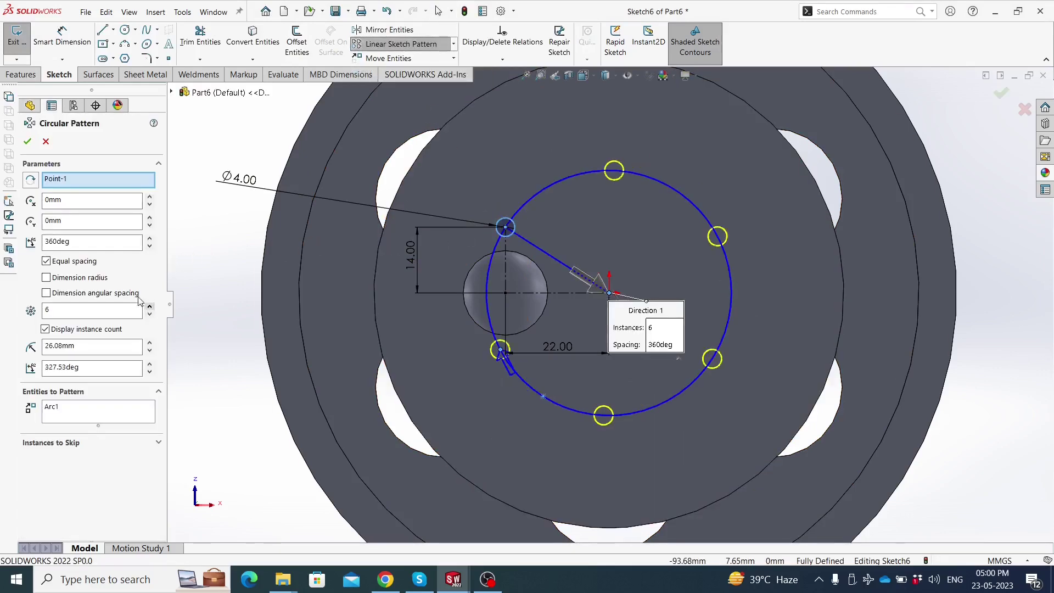
right_click(78, 184)
click(104, 191)
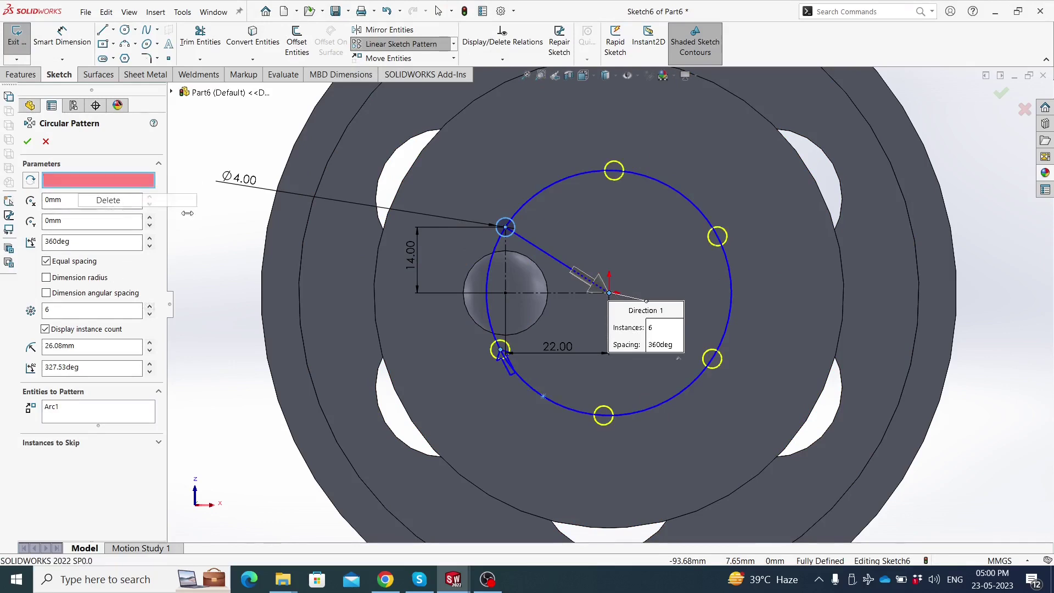
click(506, 293)
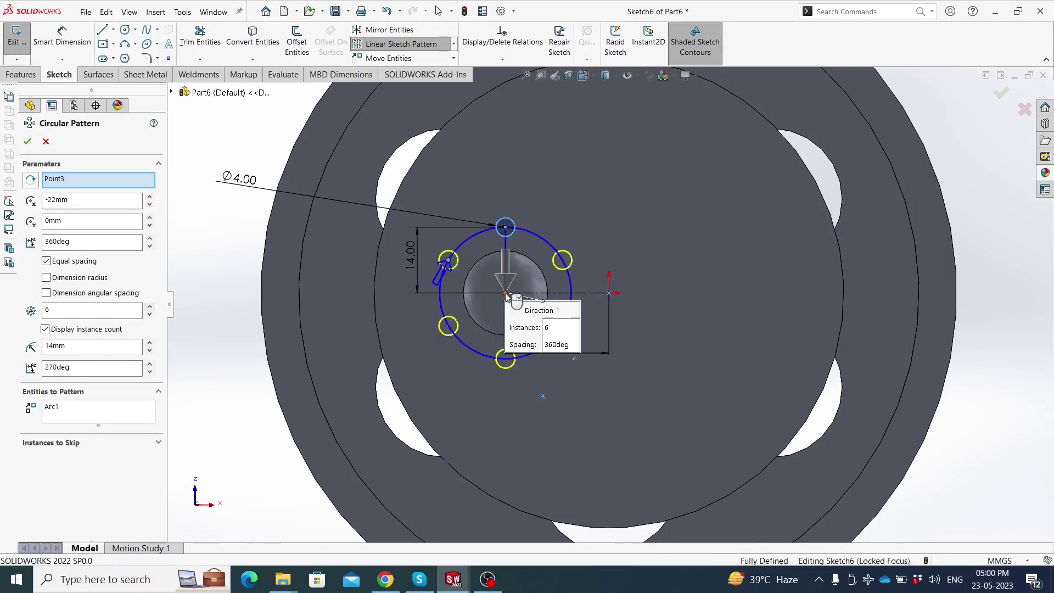
click(30, 142)
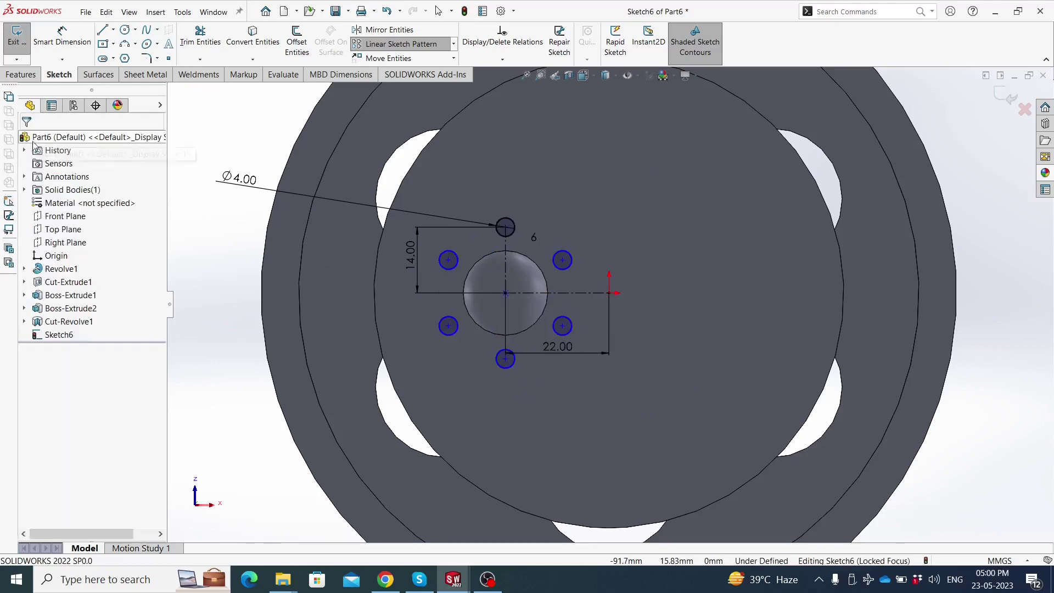
Fix the bore centre point so the sketch becomes fully defined
click(505, 295)
click(50, 278)
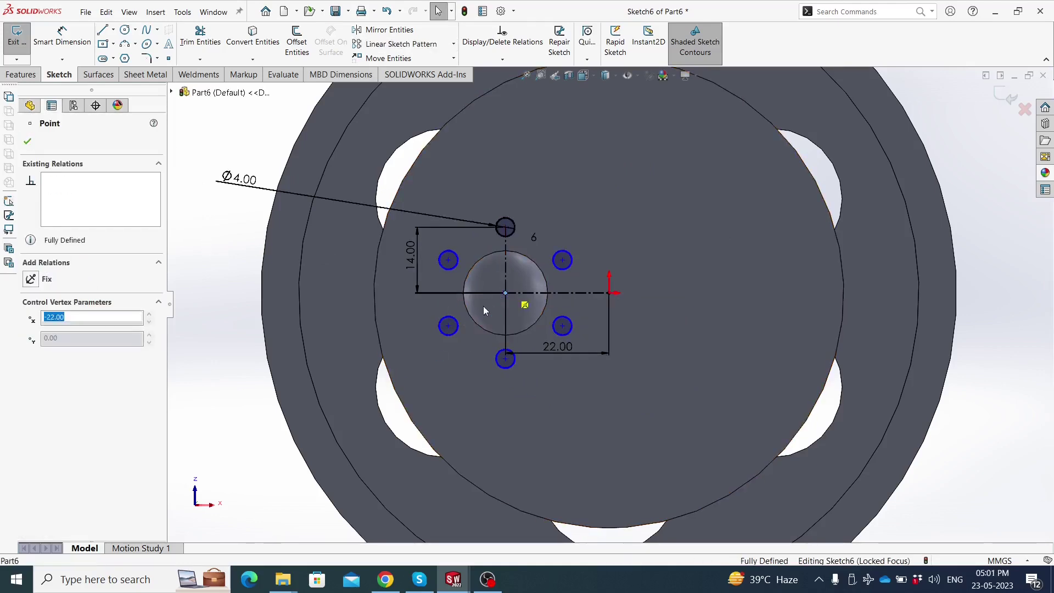
key(Escape)
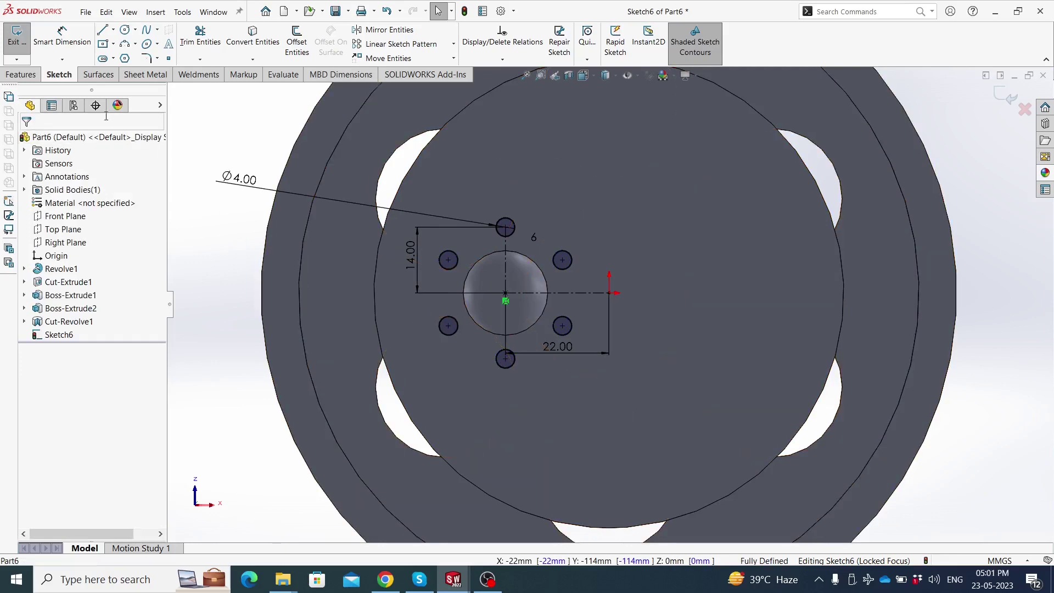
click(25, 78)
click(189, 53)
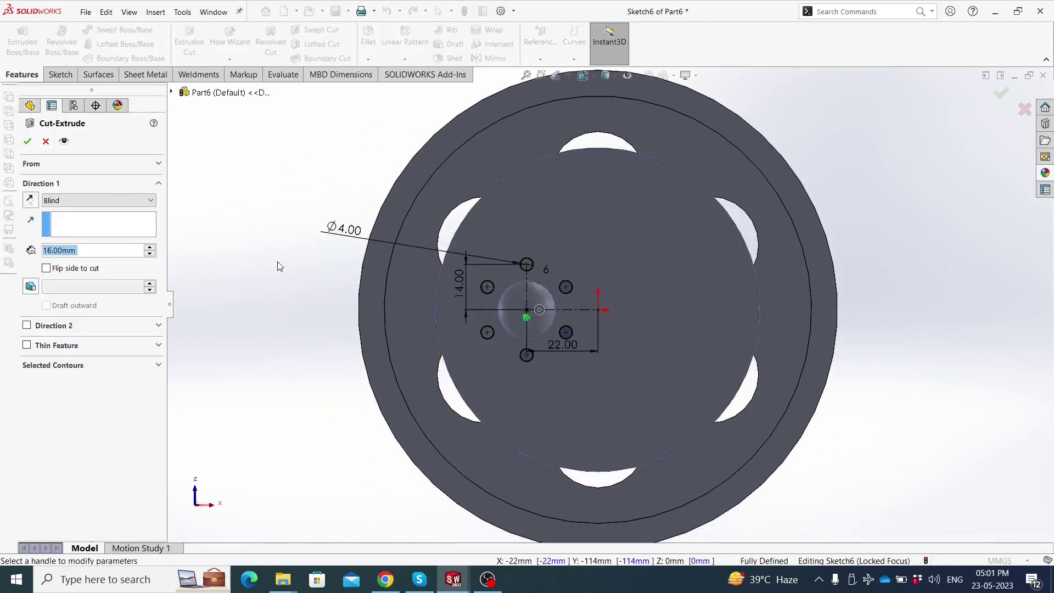
Cut the six Ø4 circles 6 mm deep (Blind), then orbit to inspect the part
text(6)
key(Return)
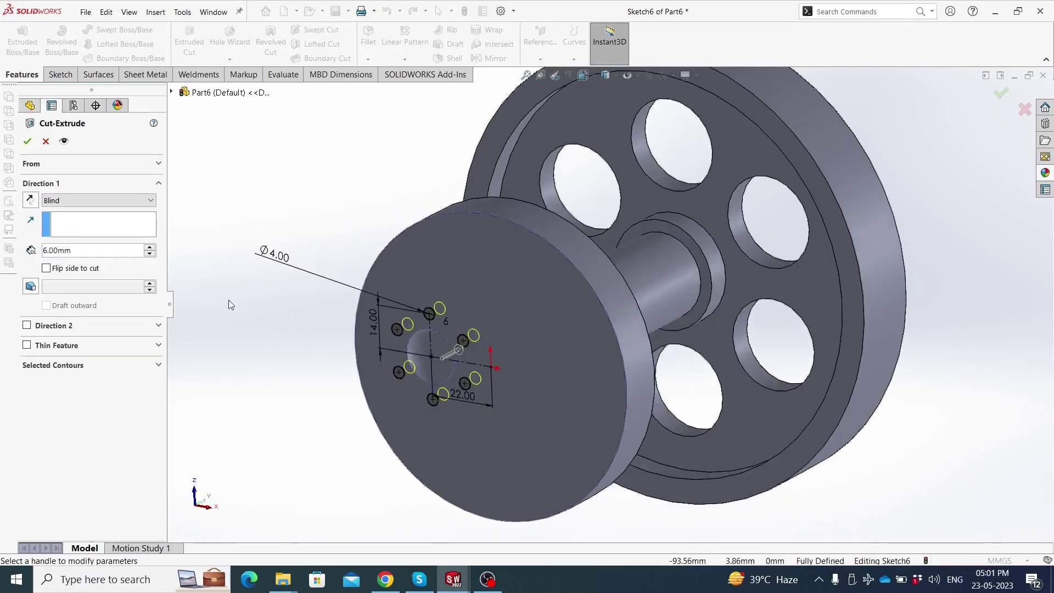
click(27, 140)
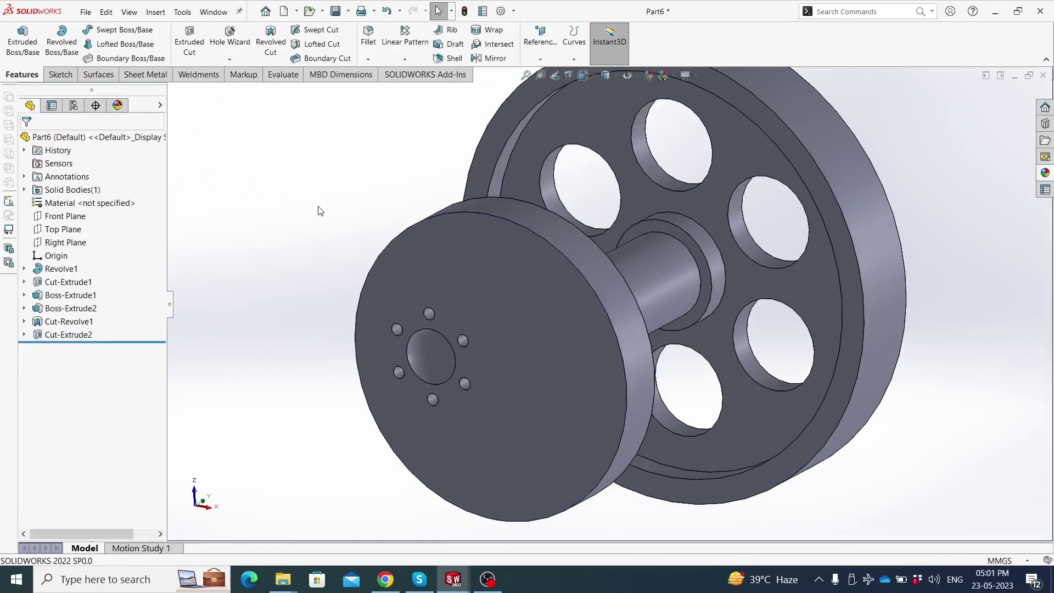
scroll(426, 242, up, 3)
mouse_move(426, 242)
middle_down()
mouse_move(439, 291)
mouse_move(521, 234)
mouse_move(501, 375)
mouse_move(512, 287)
mouse_move(543, 231)
middle_up()
scroll(545, 245, down, 3)
scroll(545, 246, down, 2)
scroll(375, 272, up, 4)
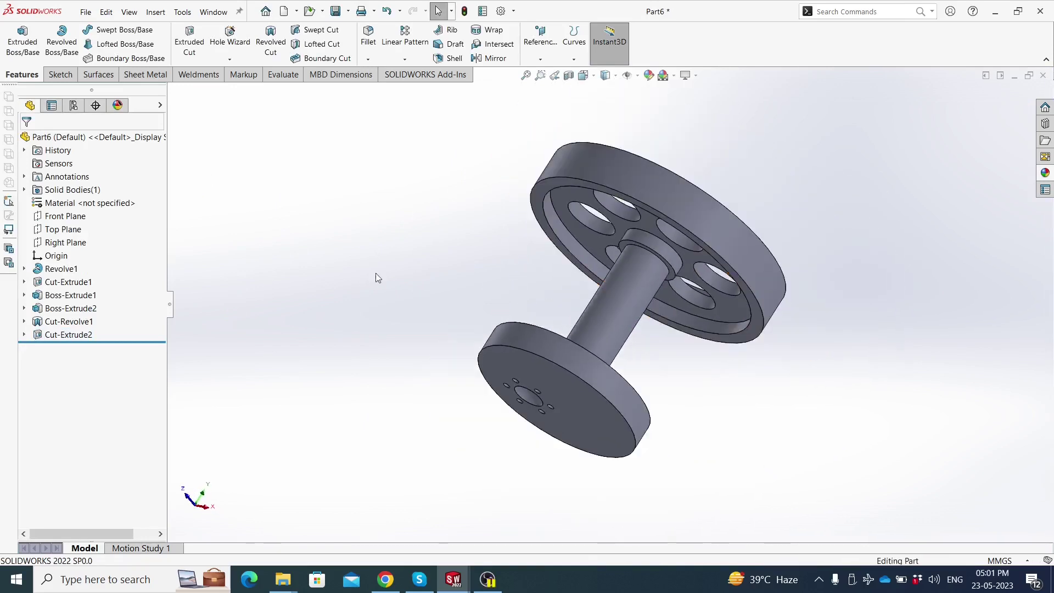
middle_drag(439, 212, 584, 147)
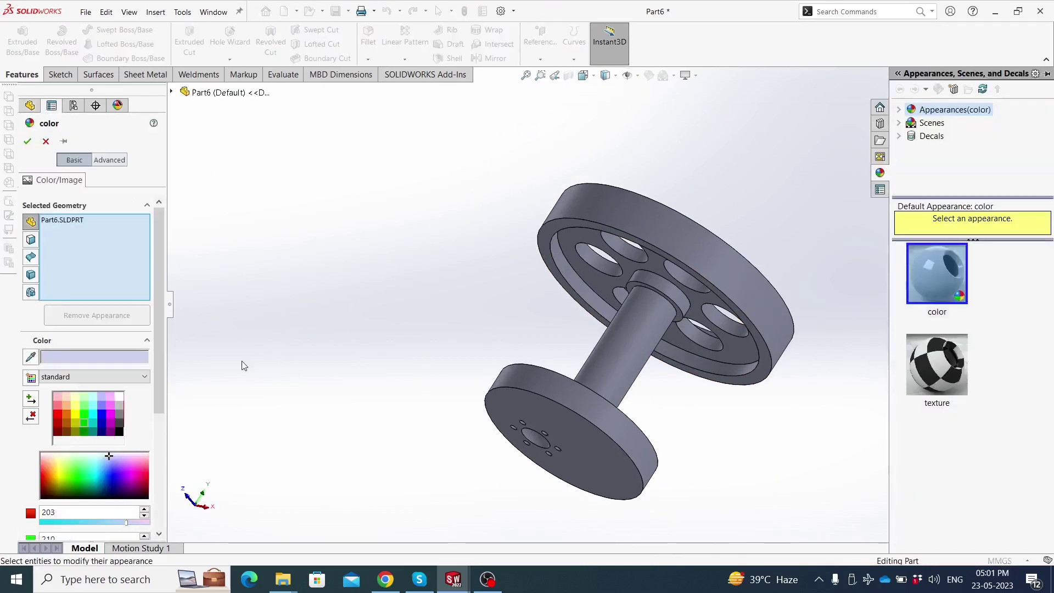
Pick the yellow swatch instead of dark blue and apply it to the whole part
click(101, 414)
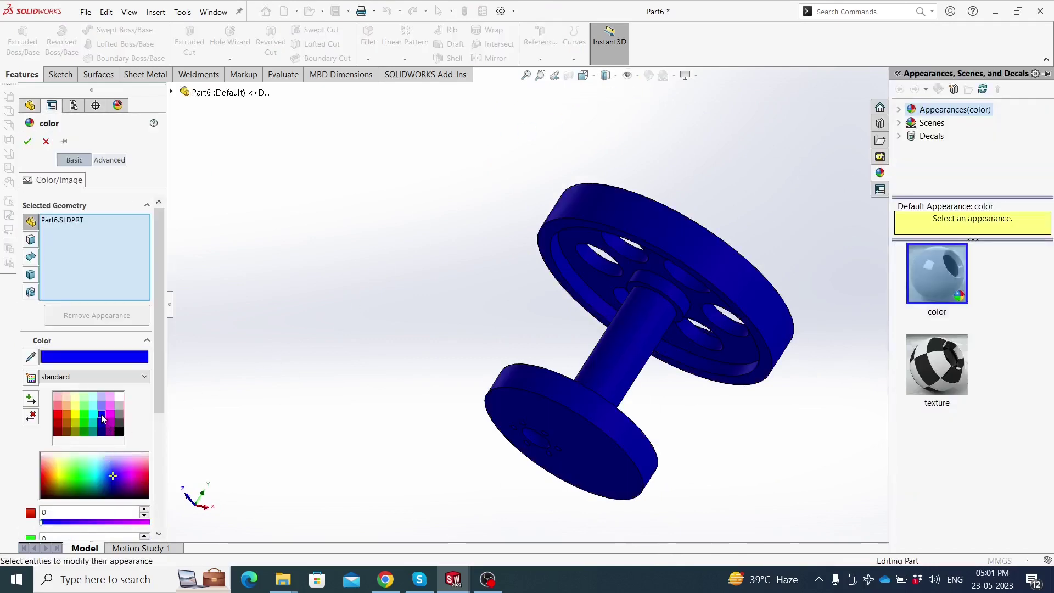
click(77, 414)
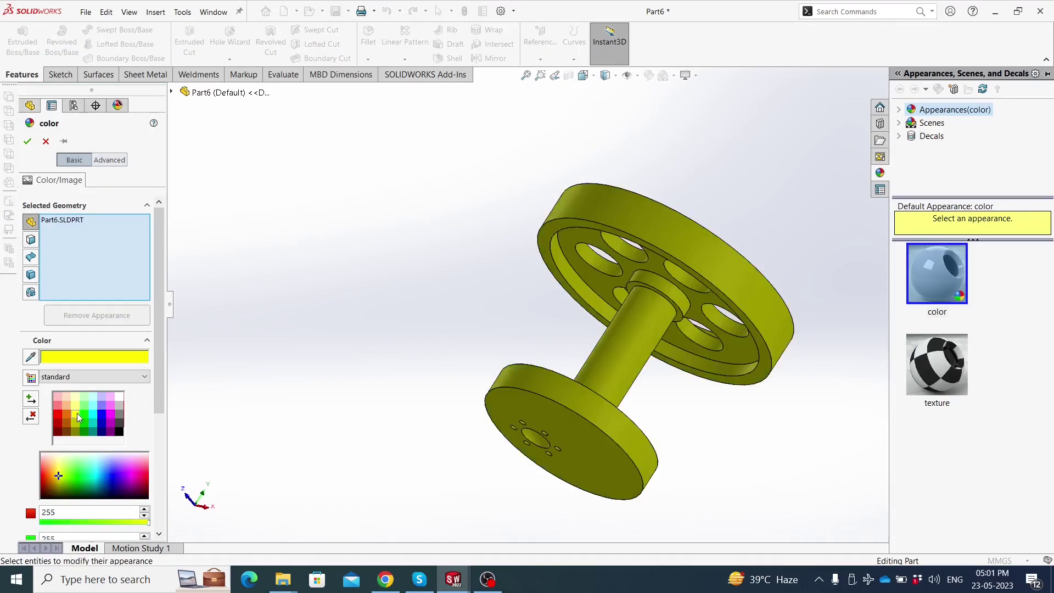
click(28, 143)
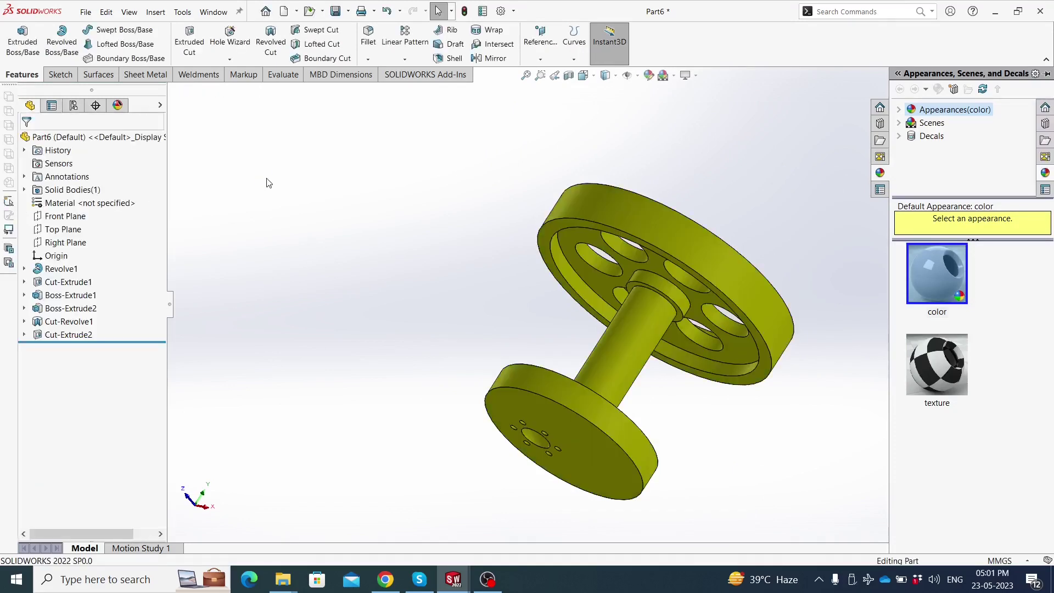
Start Save As and browse to the Punching machine folder on the Desktop
click(349, 11)
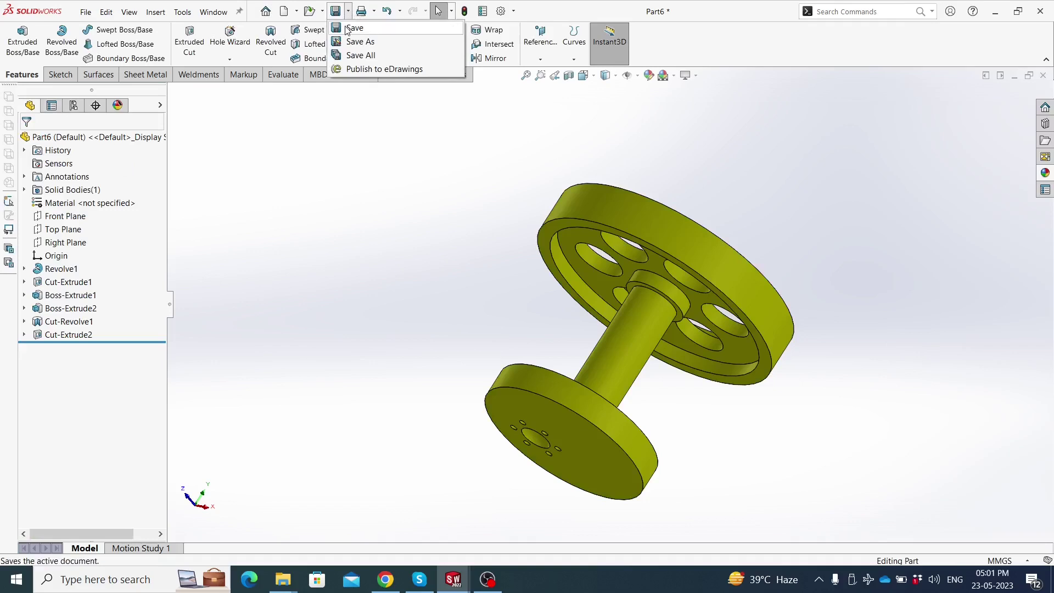
click(356, 40)
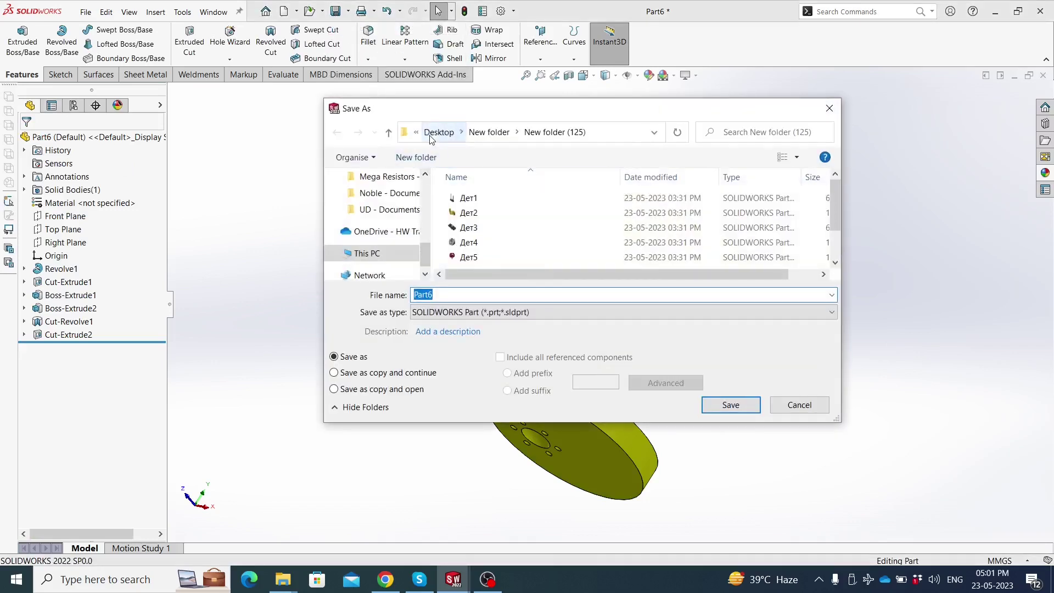
click(444, 133)
double_click(493, 214)
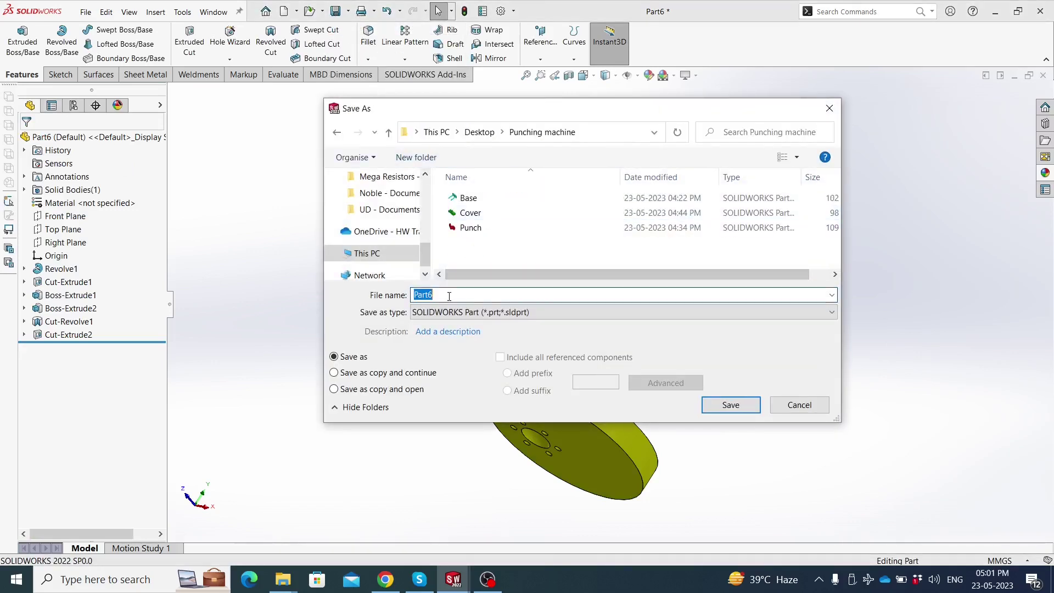
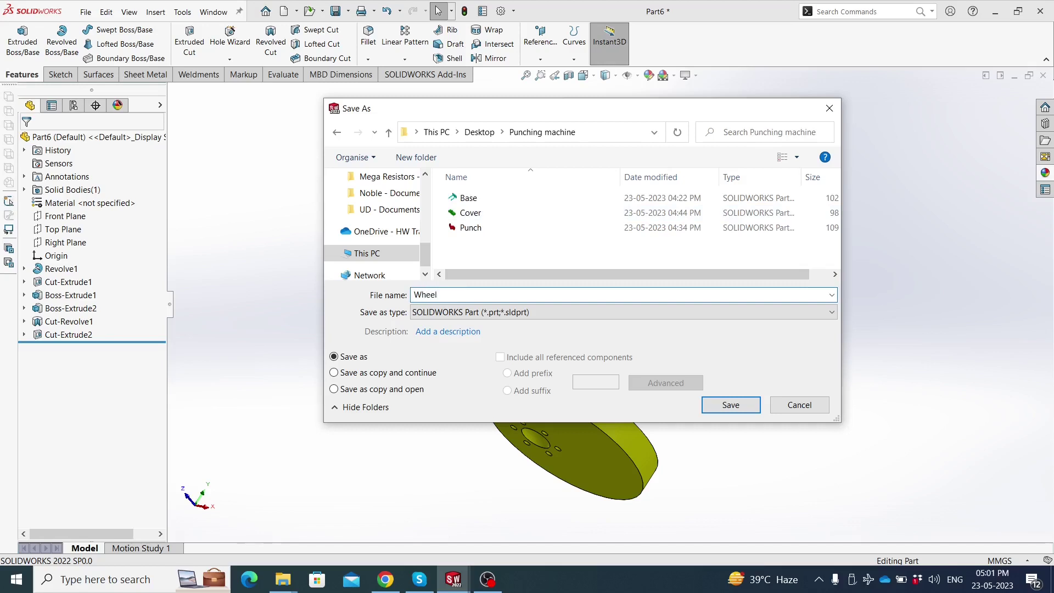
Save the finished part as Wheel and start a new document
key(Return)
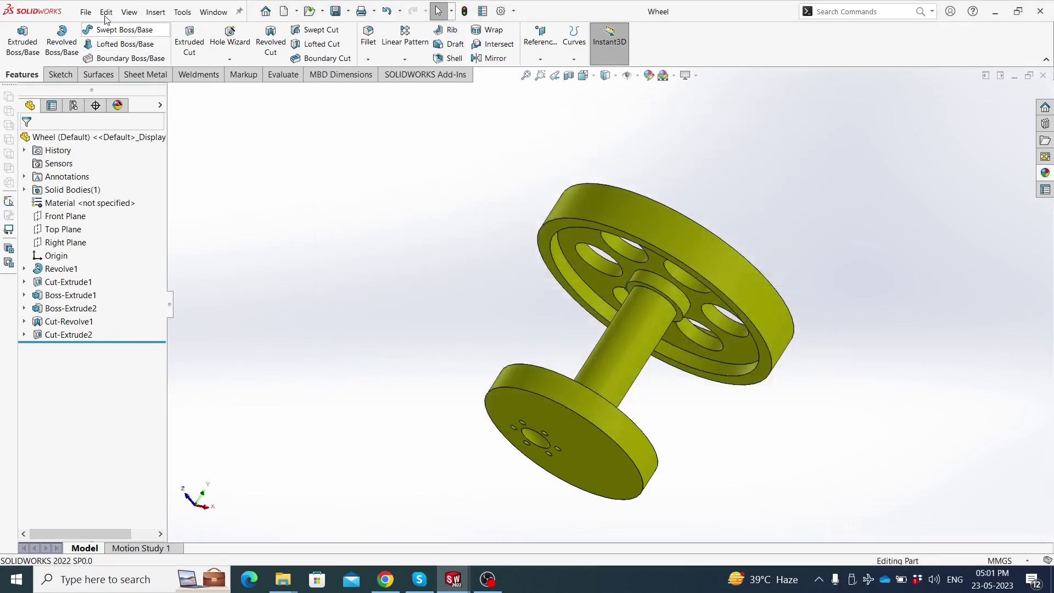
click(93, 13)
click(96, 31)
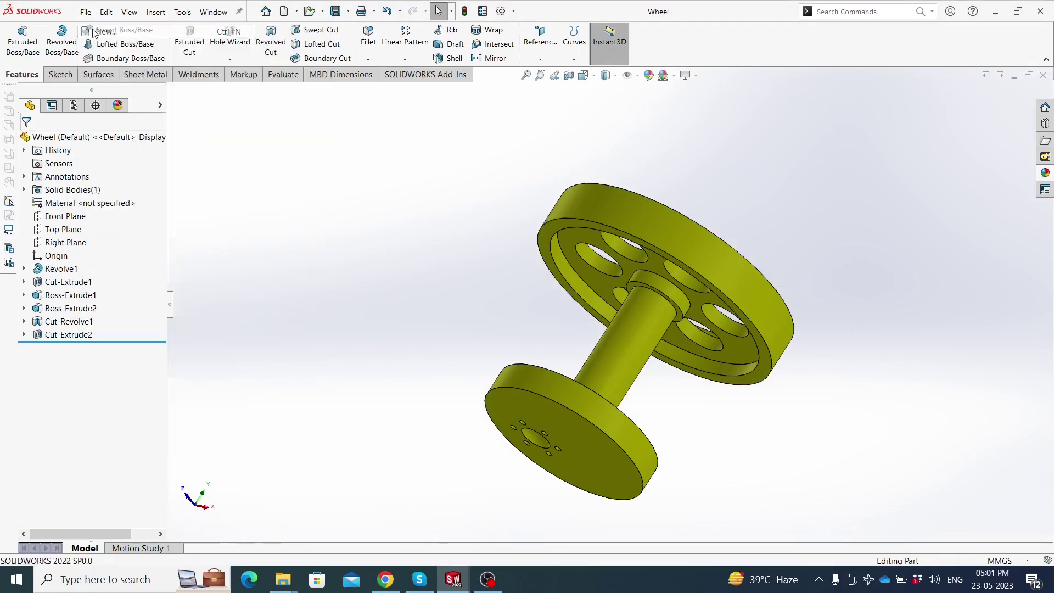
In a new part, sketch two concentric circles at the origin on the Top Plane
double_click(260, 261)
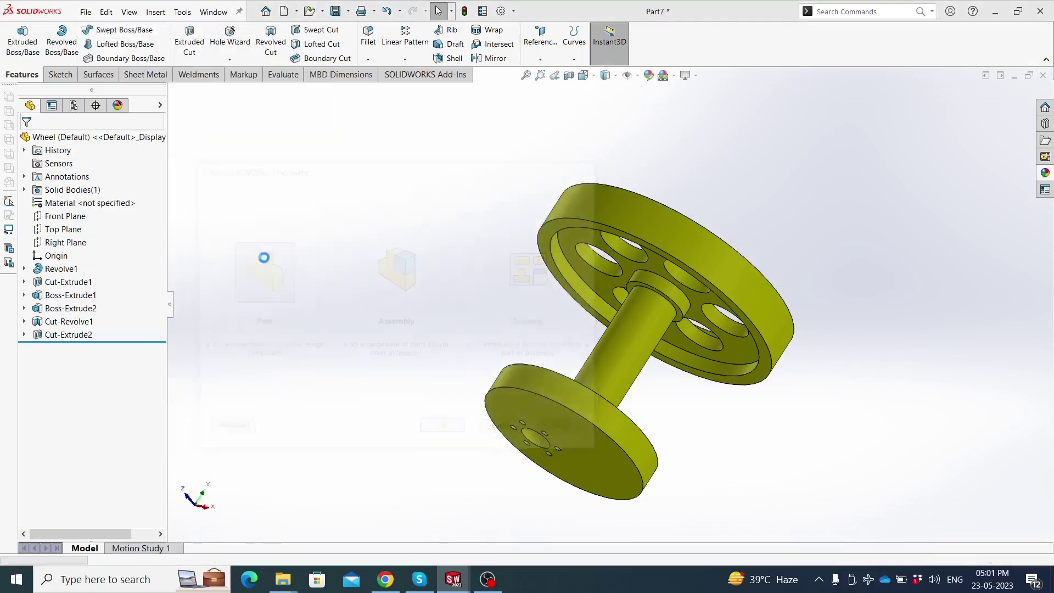
click(78, 222)
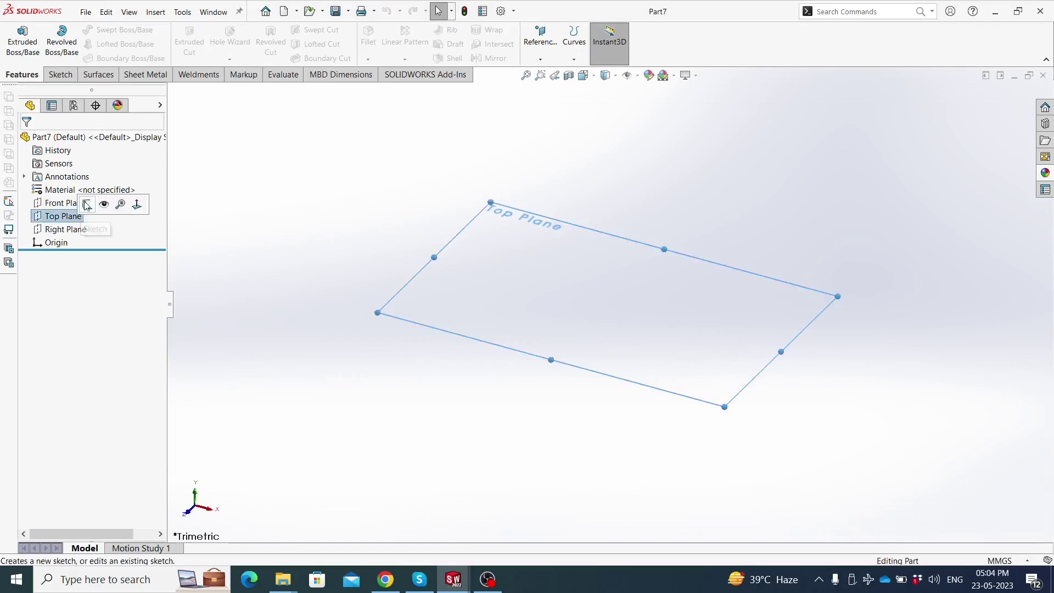
click(122, 205)
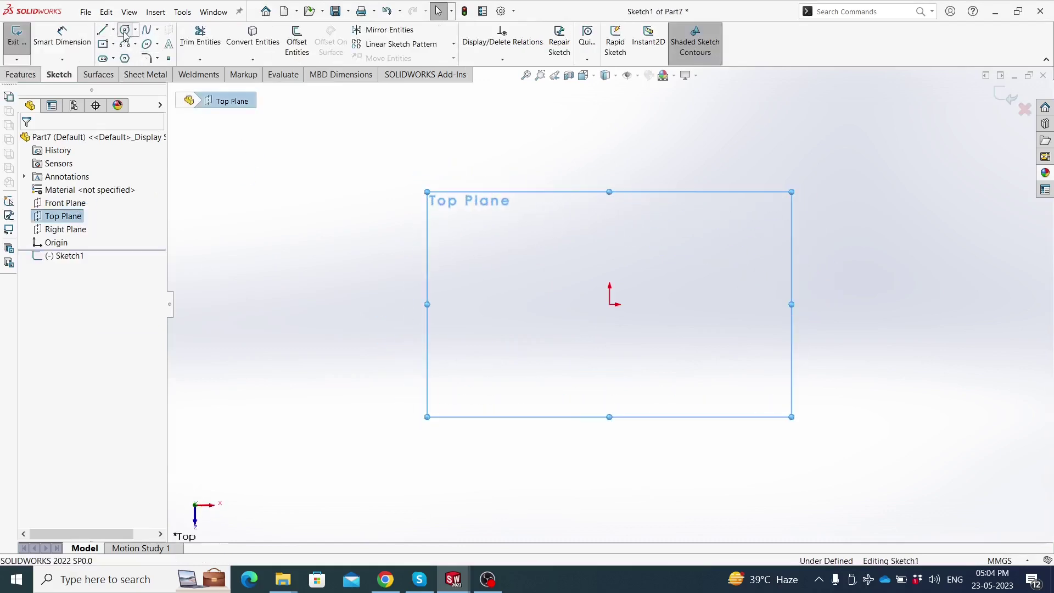
click(126, 30)
click(609, 304)
click(571, 398)
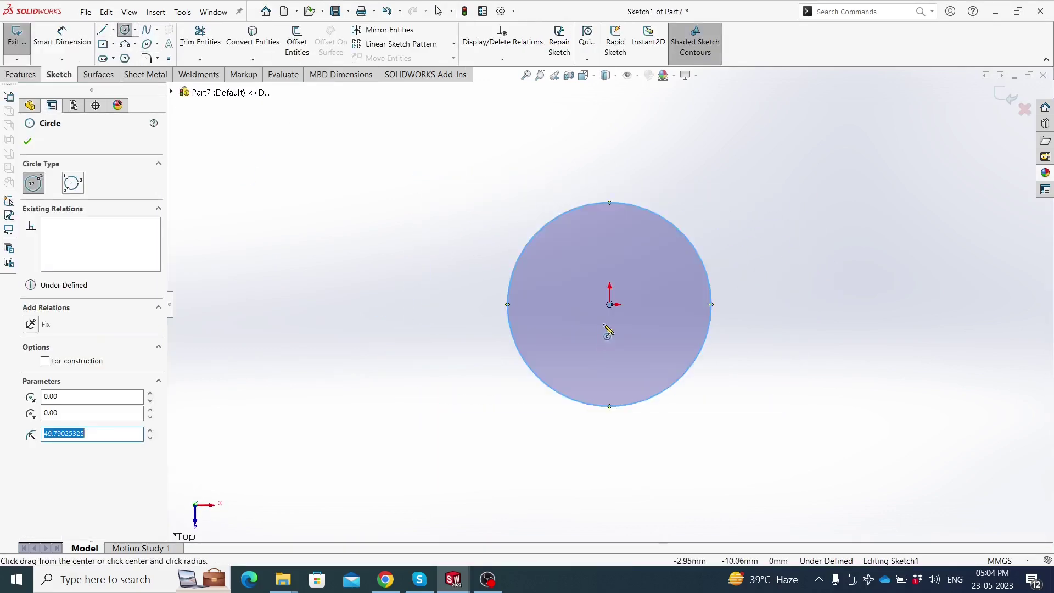
click(609, 304)
click(639, 333)
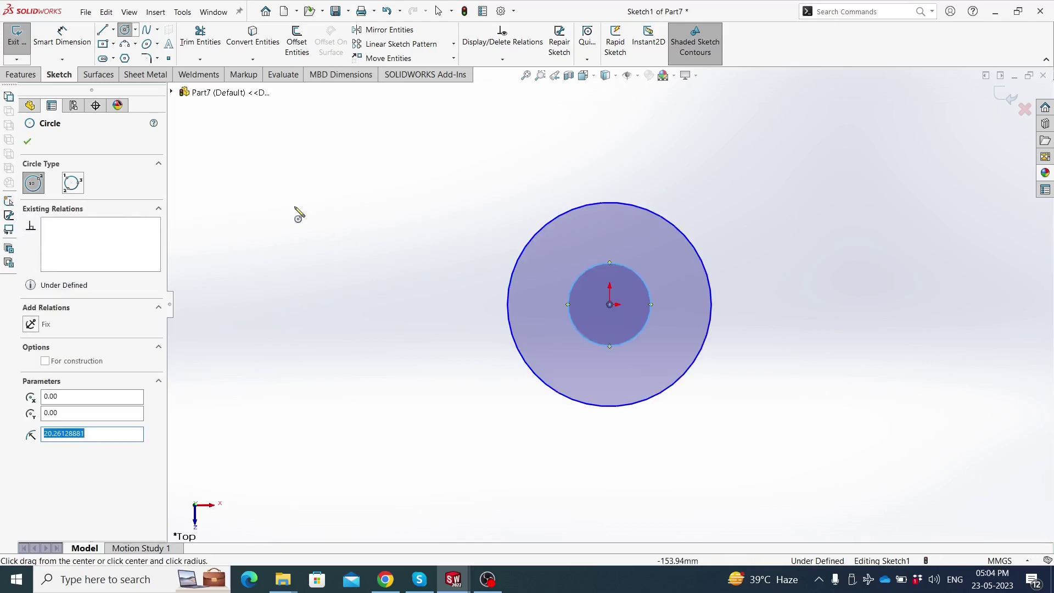
Dimension the circles to Ø32 outer and Ø16 inner
click(62, 35)
click(506, 288)
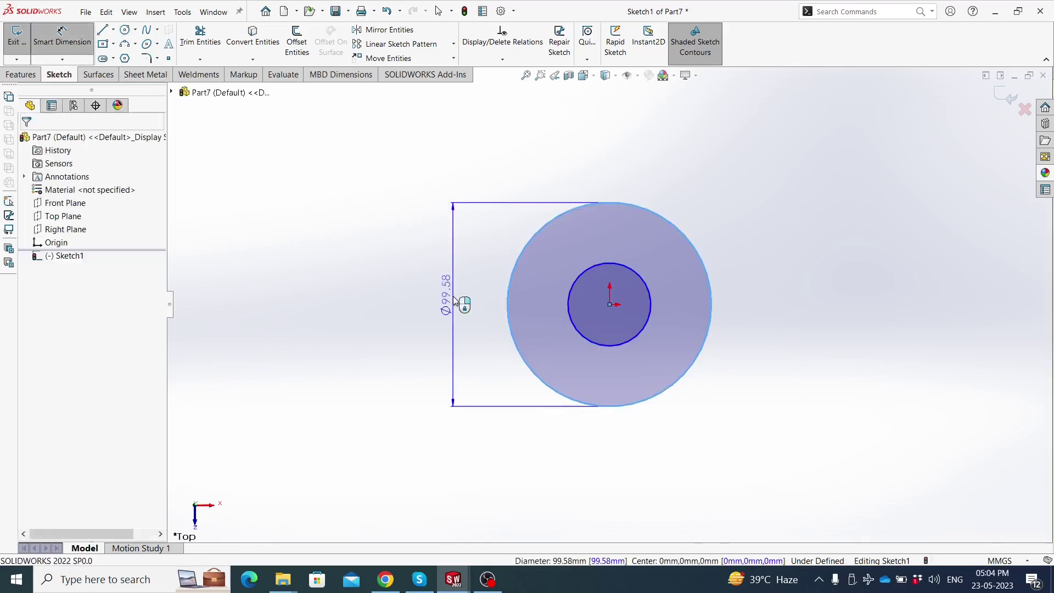
click(453, 299)
text(100)
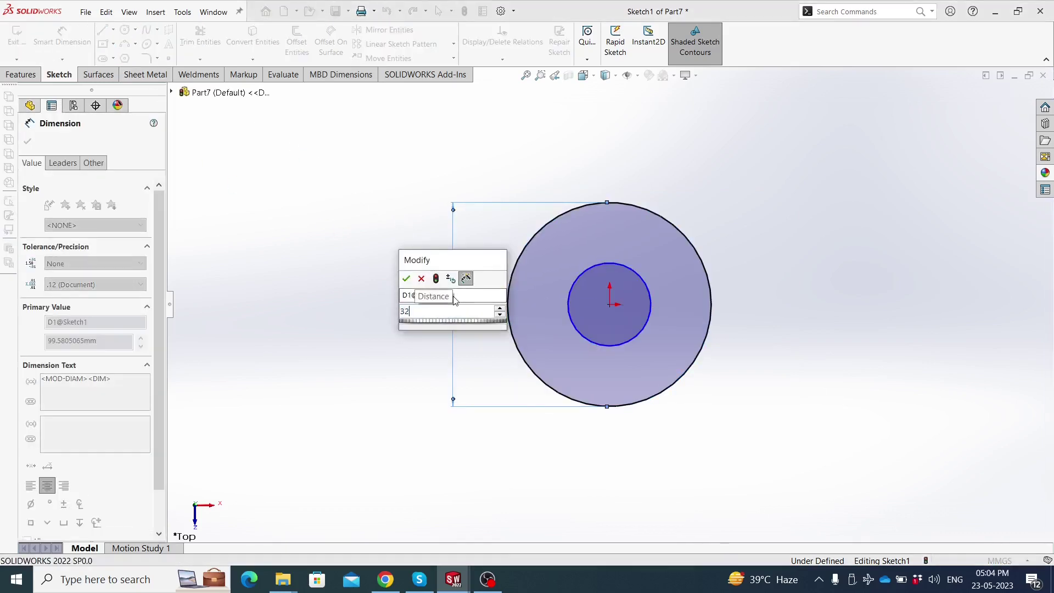
key(Return)
click(569, 308)
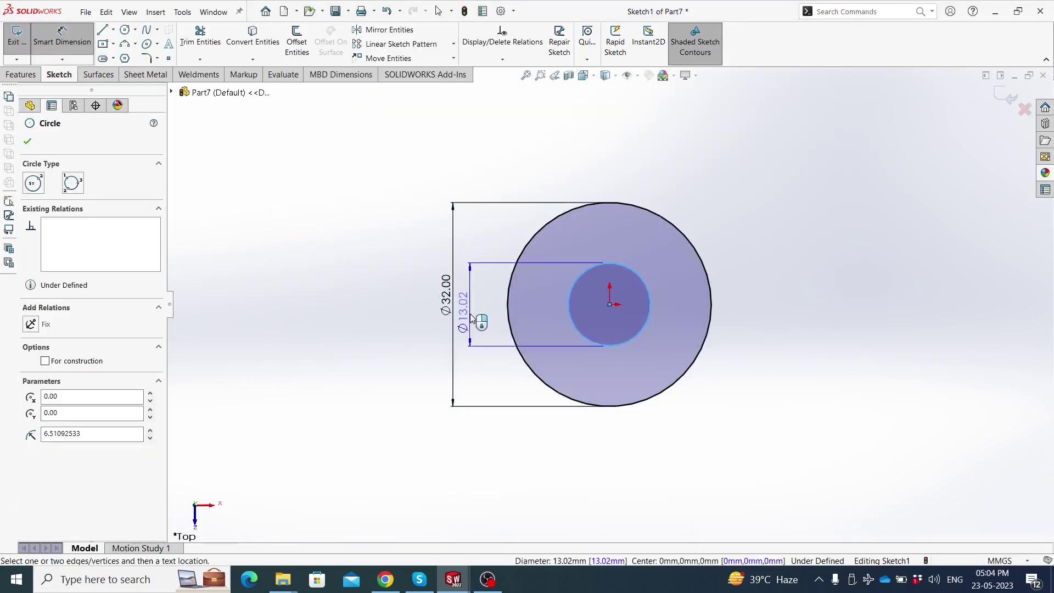
click(480, 307)
text(16)
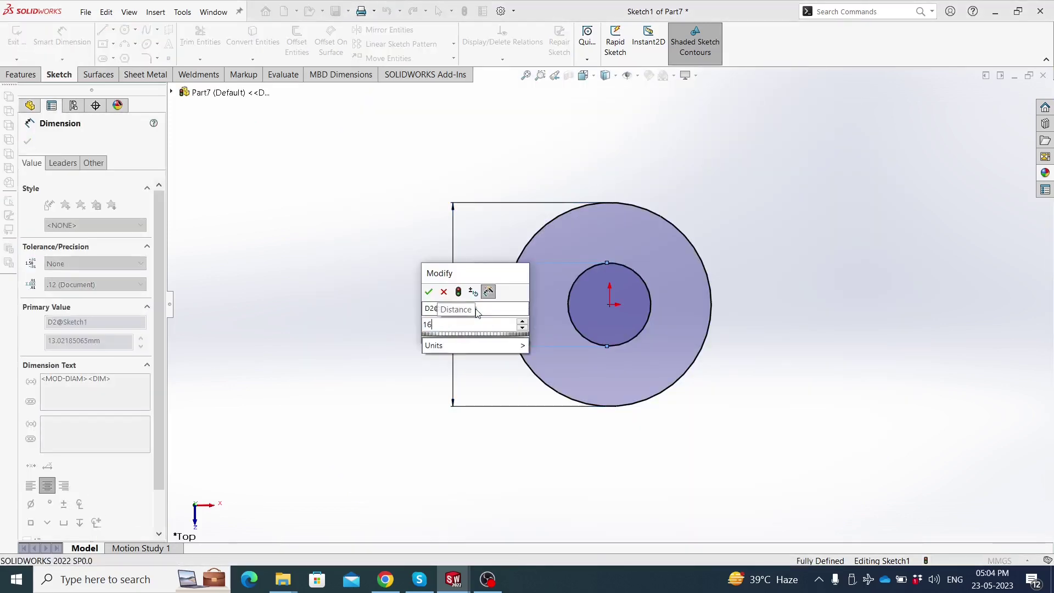
key(Return)
Try a 12 mm boss extrusion of the circles, then cancel it
click(22, 75)
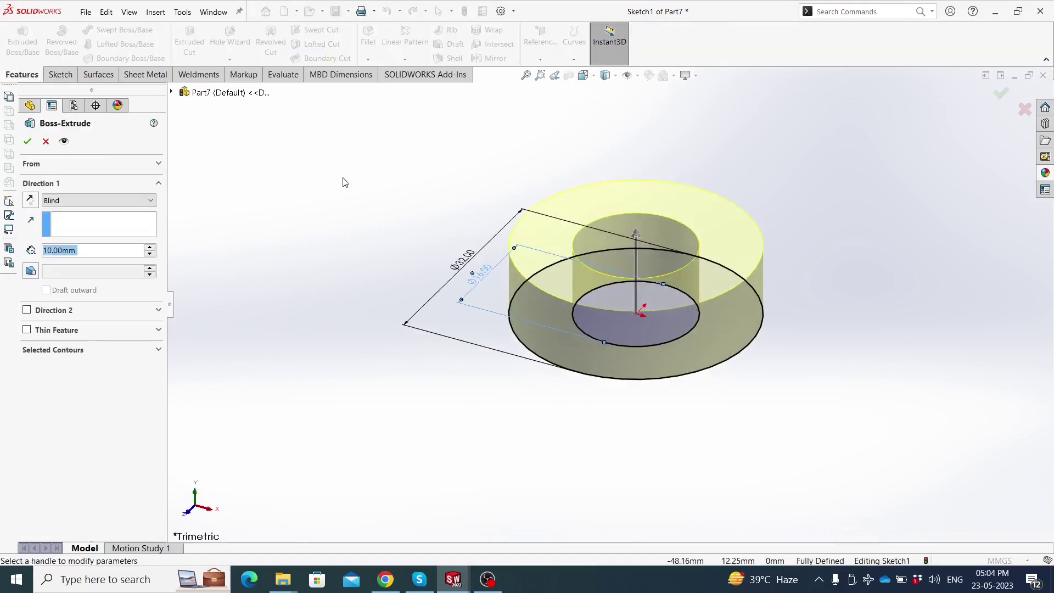
text(12)
key(Return)
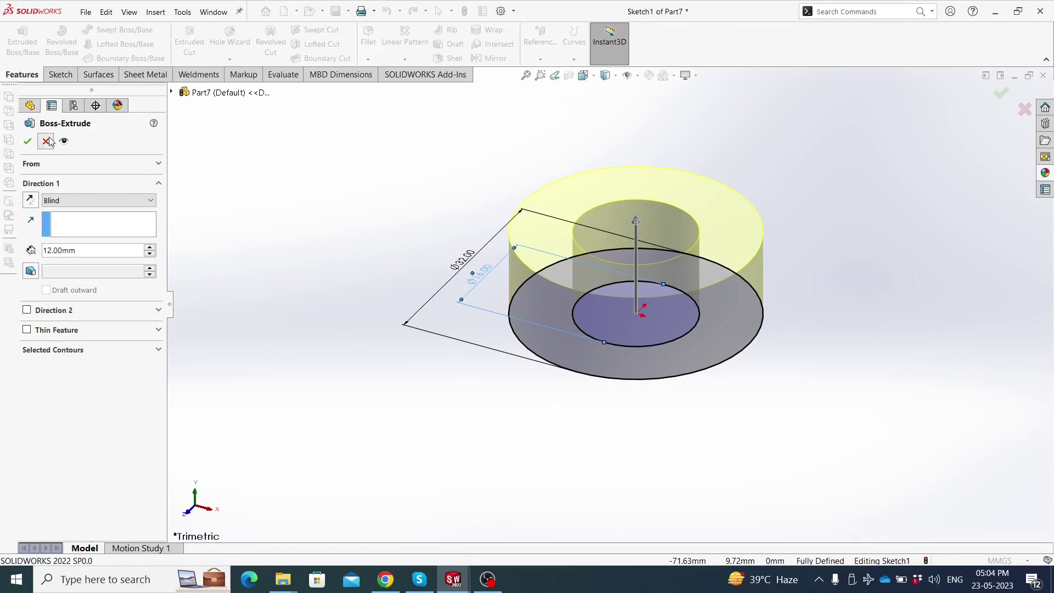
click(47, 141)
Box-select and delete both circles and their dimensions
mouse_move(536, 202)
middle_down()
mouse_move(623, 216)
mouse_move(630, 232)
mouse_move(609, 225)
middle_up()
drag(411, 162, 798, 444)
key(Delete)
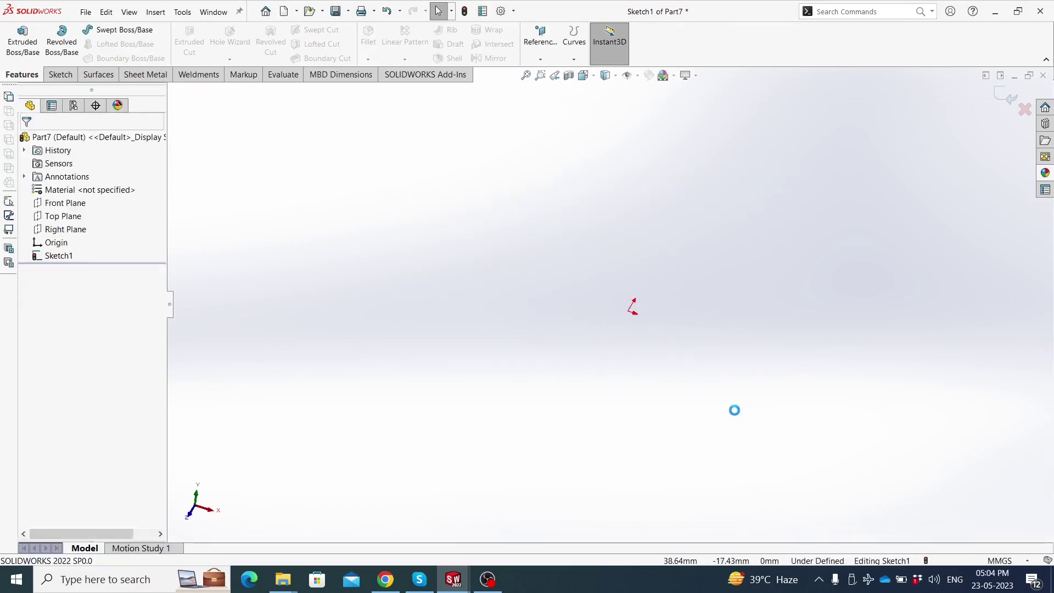
In top view, draw a six-sided polygon centred on the origin
key(ctrl+5)
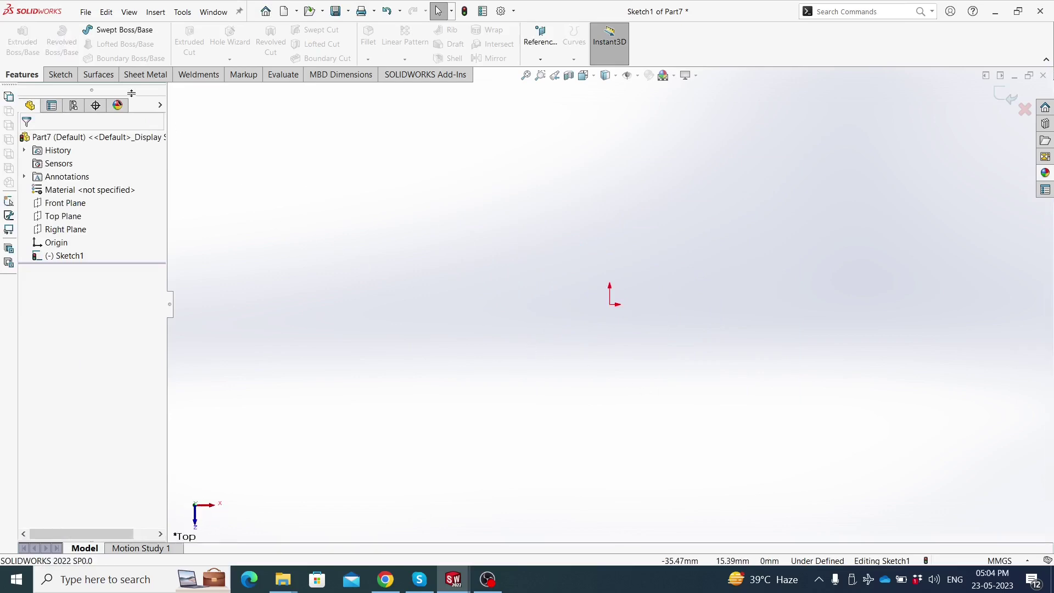
click(61, 75)
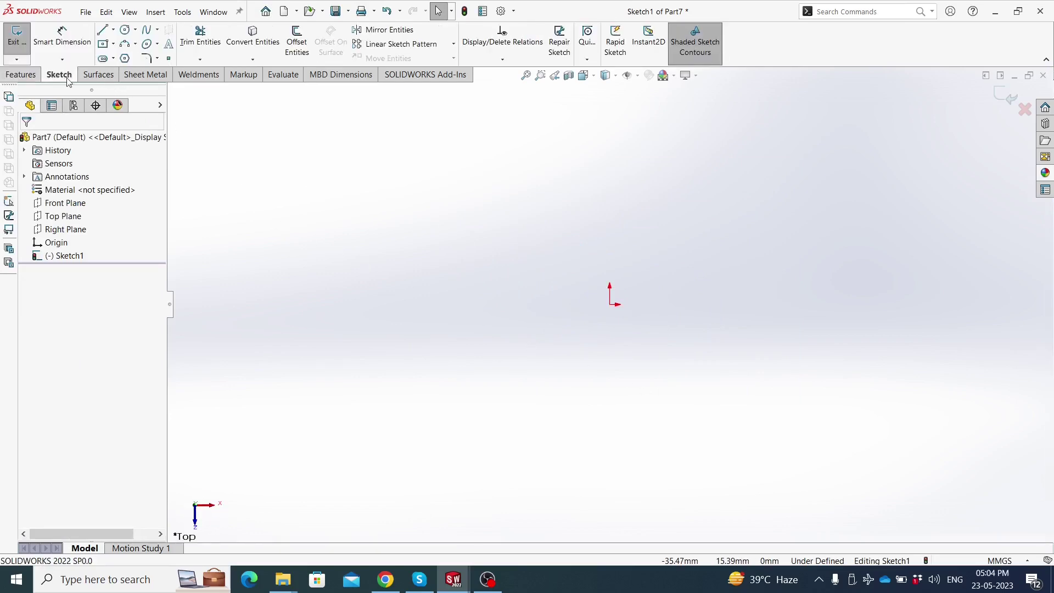
click(130, 57)
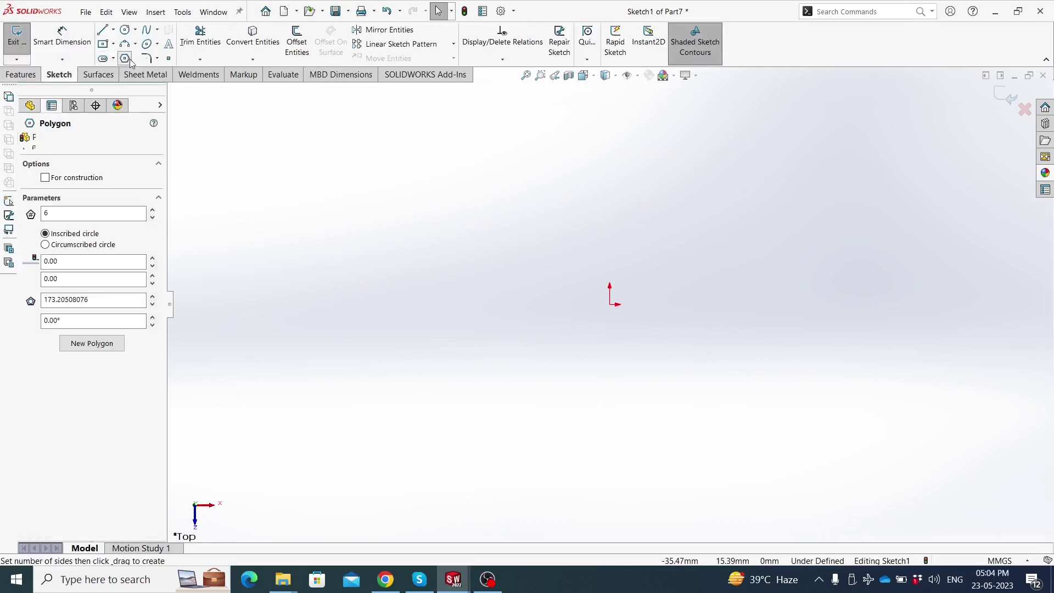
click(611, 305)
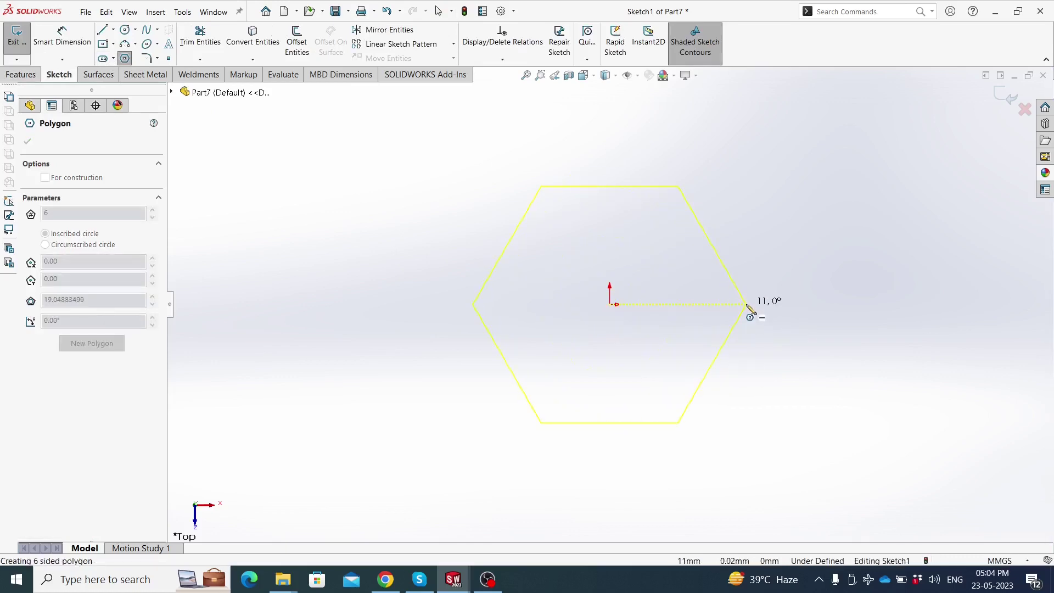
click(747, 305)
key(Escape)
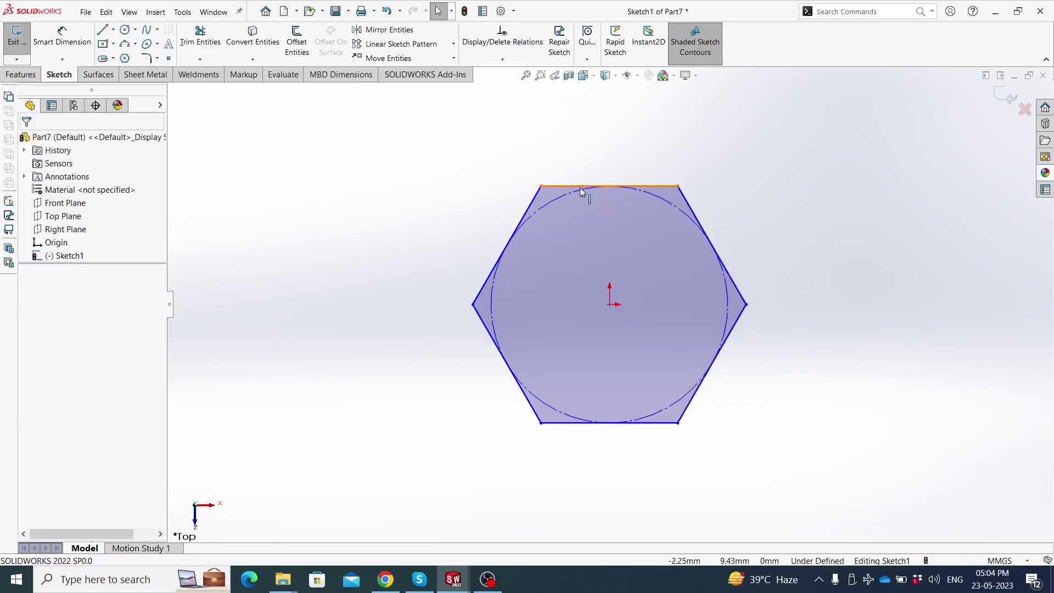
click(570, 188)
click(505, 153)
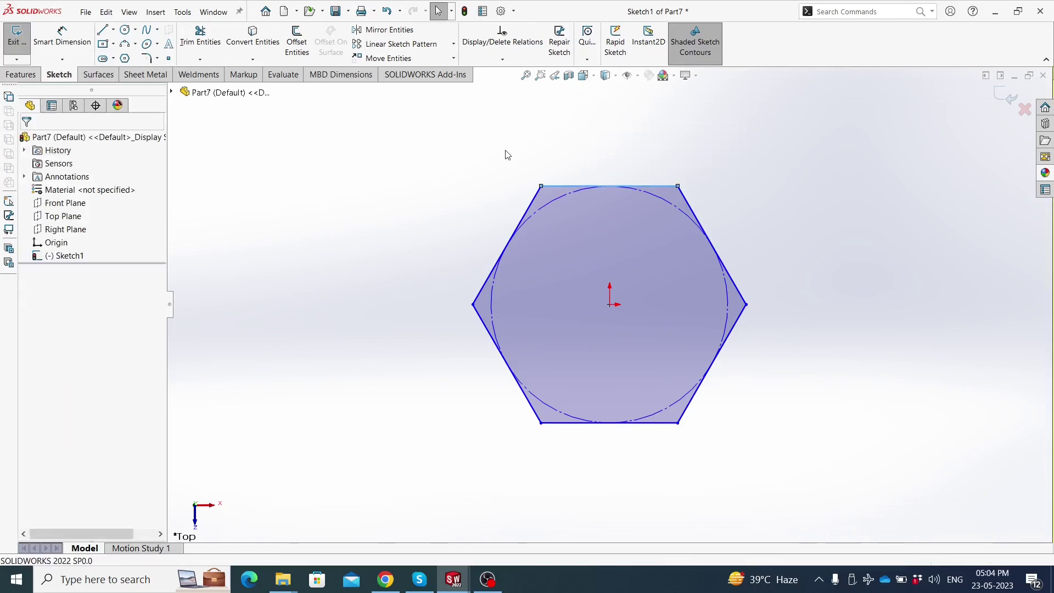
Dimension the hexagon's inscribed circle to Ø32
click(77, 38)
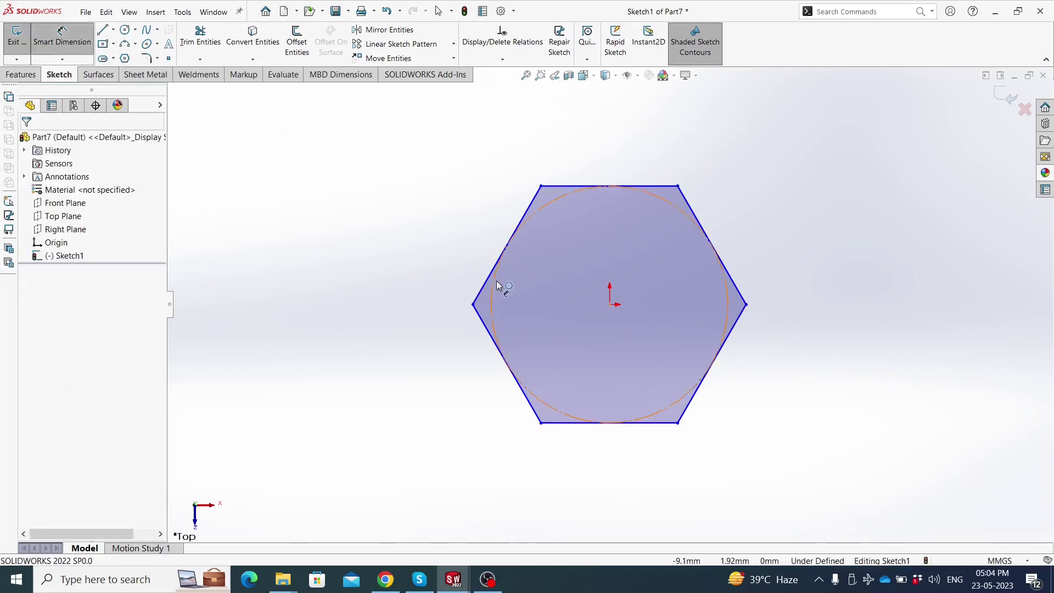
click(462, 286)
click(374, 286)
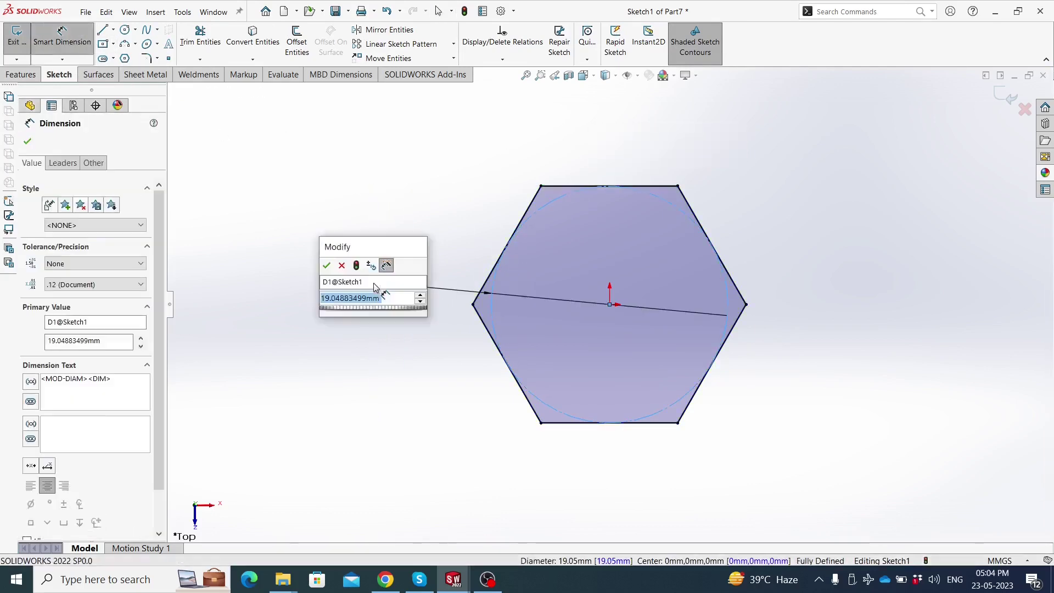
text(32)
key(Return)
key(Escape)
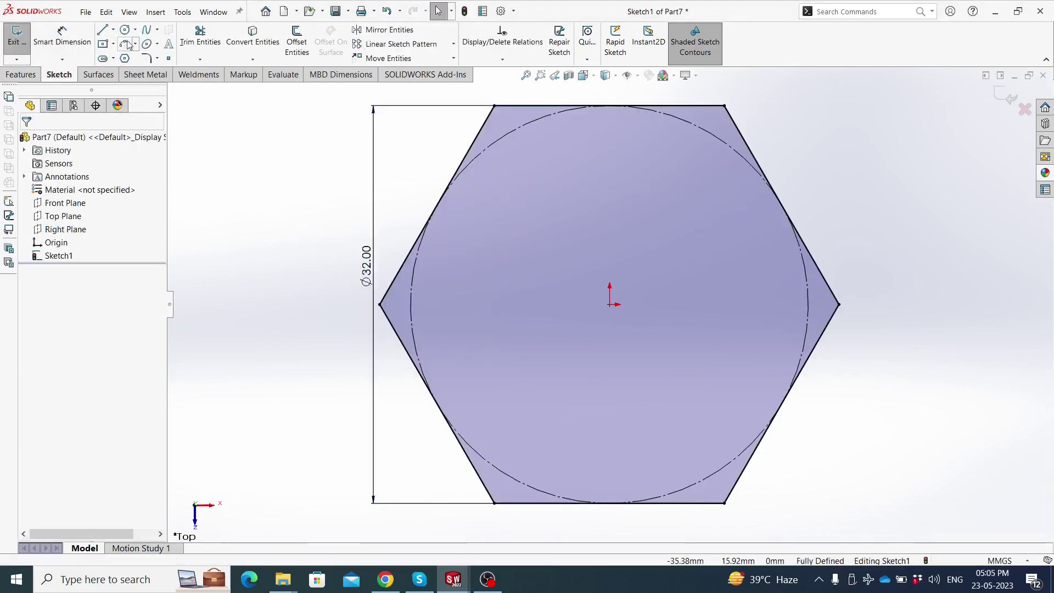
Add a Ø16 circle at the origin and dimension it
click(125, 29)
click(609, 304)
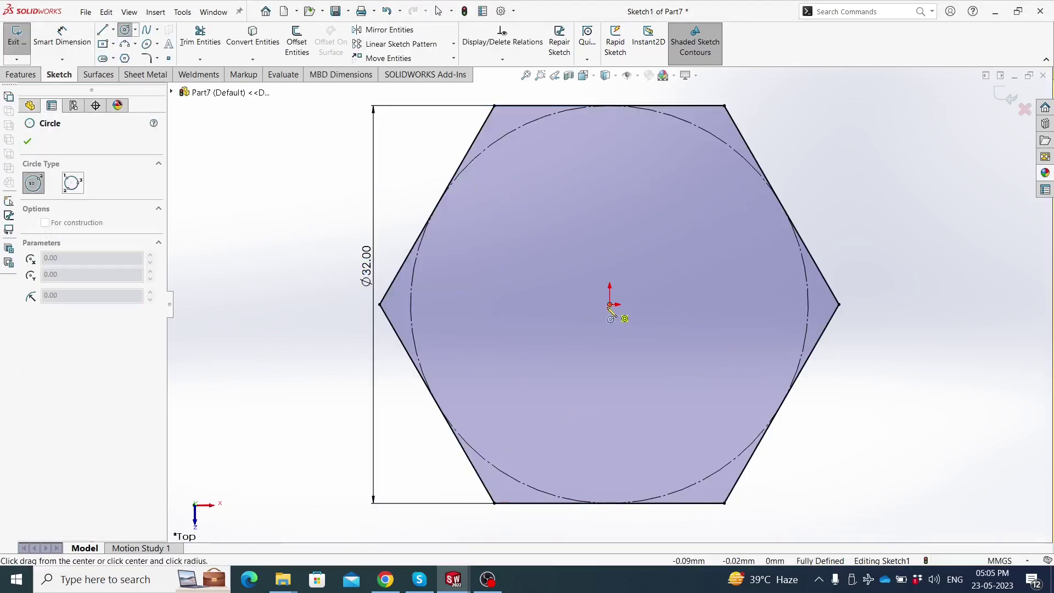
click(545, 350)
key(Escape)
click(79, 54)
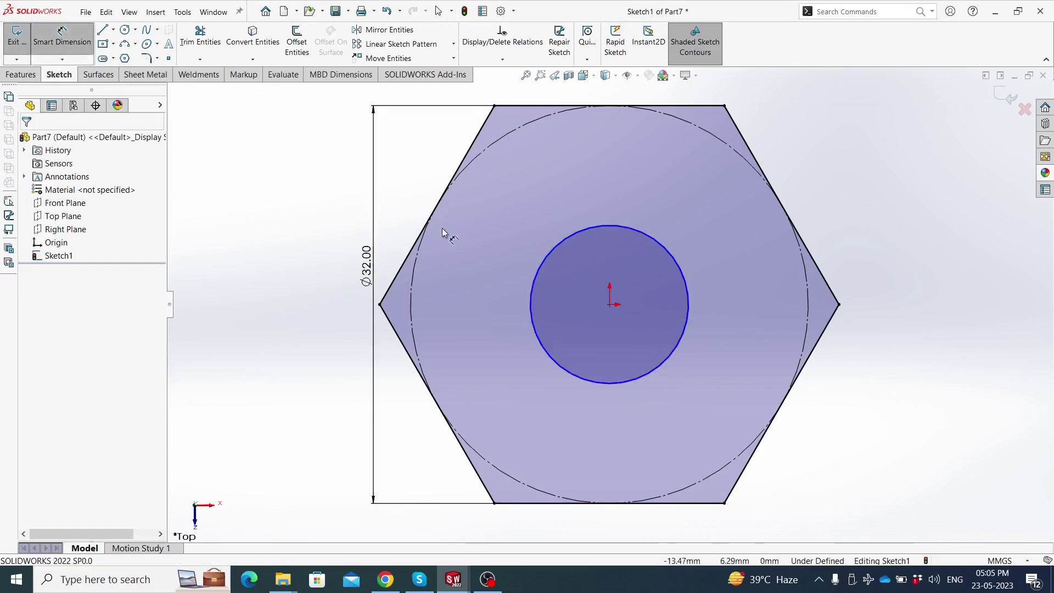
click(529, 299)
click(324, 317)
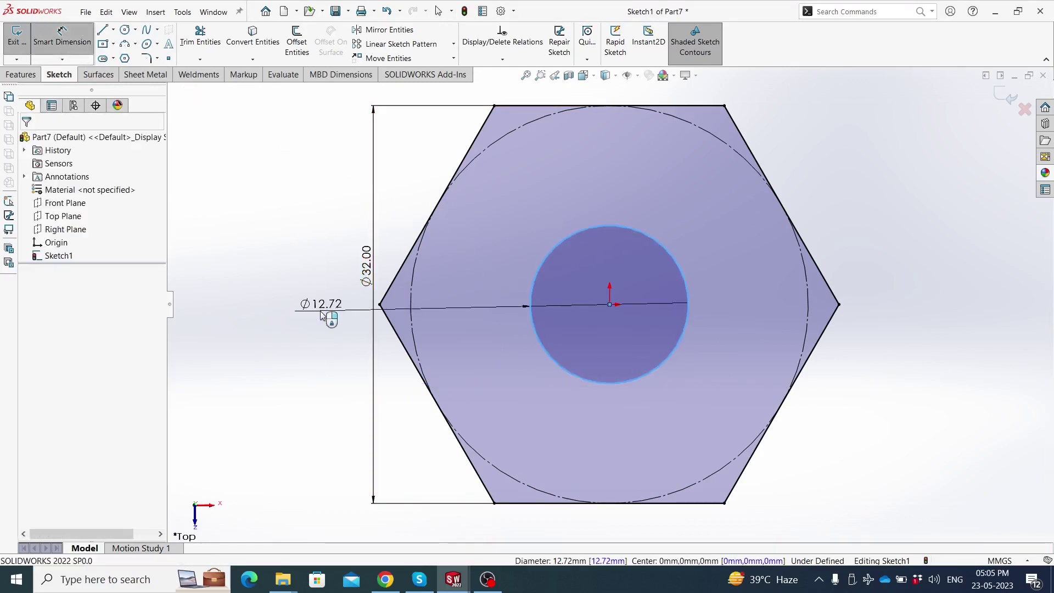
text(1)
key(Return)
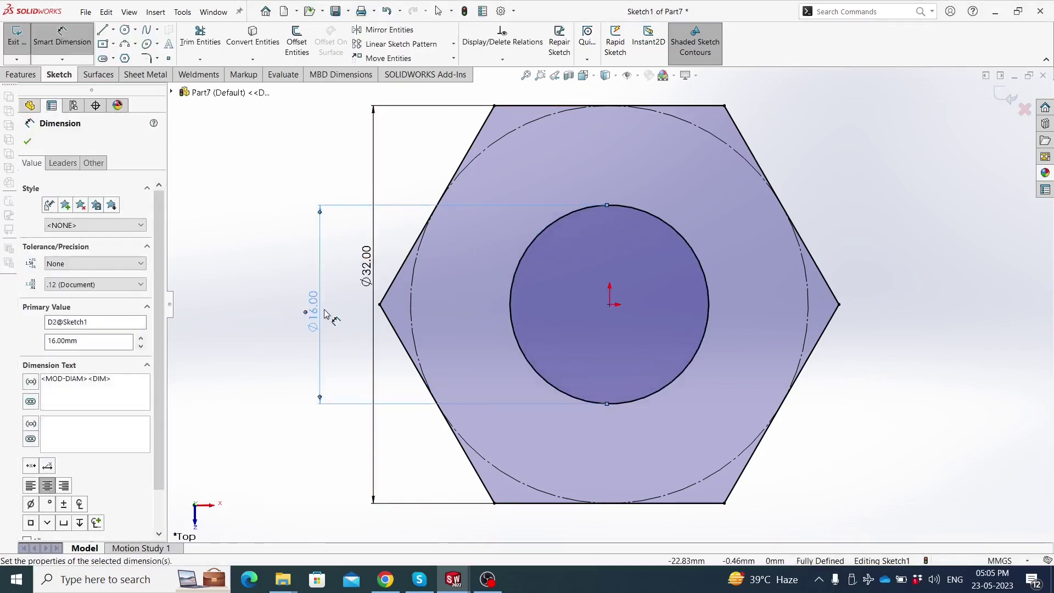
Edit the hexagon's diameter dimension and zoom out to see the resized hexagon
key(Escape)
key(z)
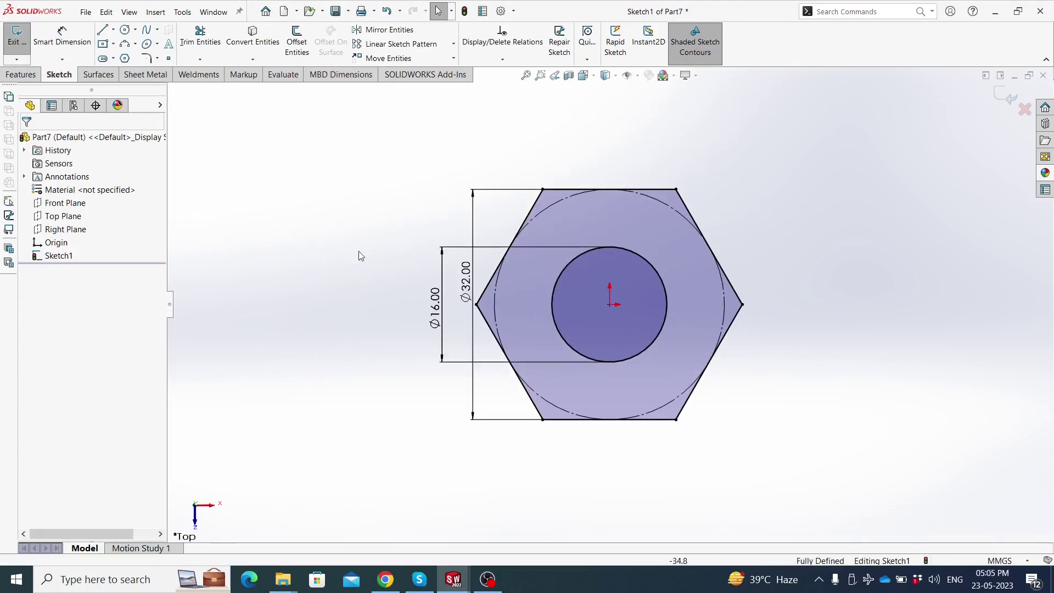
scroll(752, 351, down, 1)
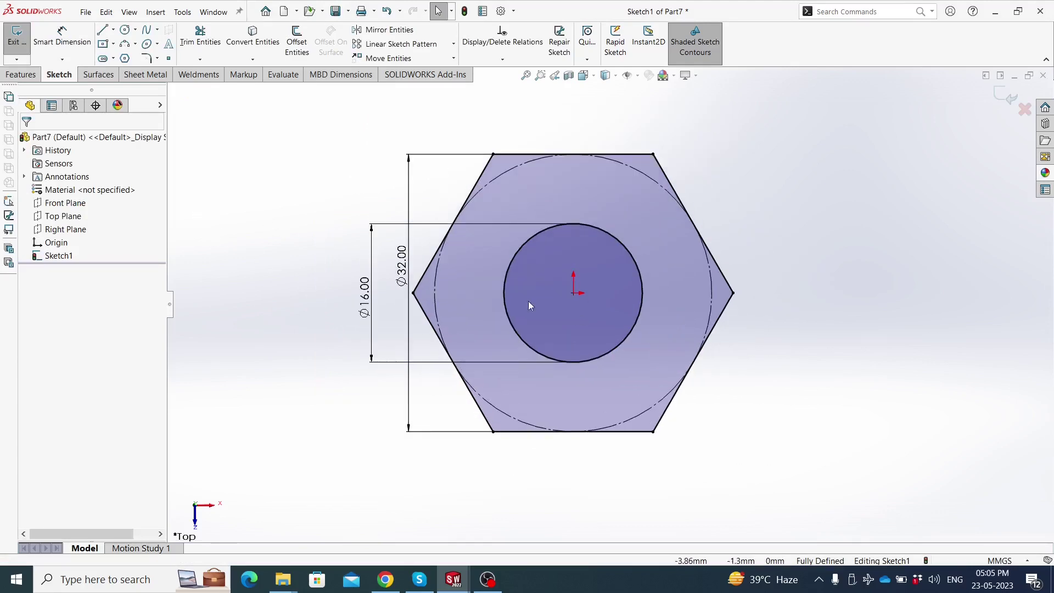
double_click(399, 270)
text(32)
key(Return)
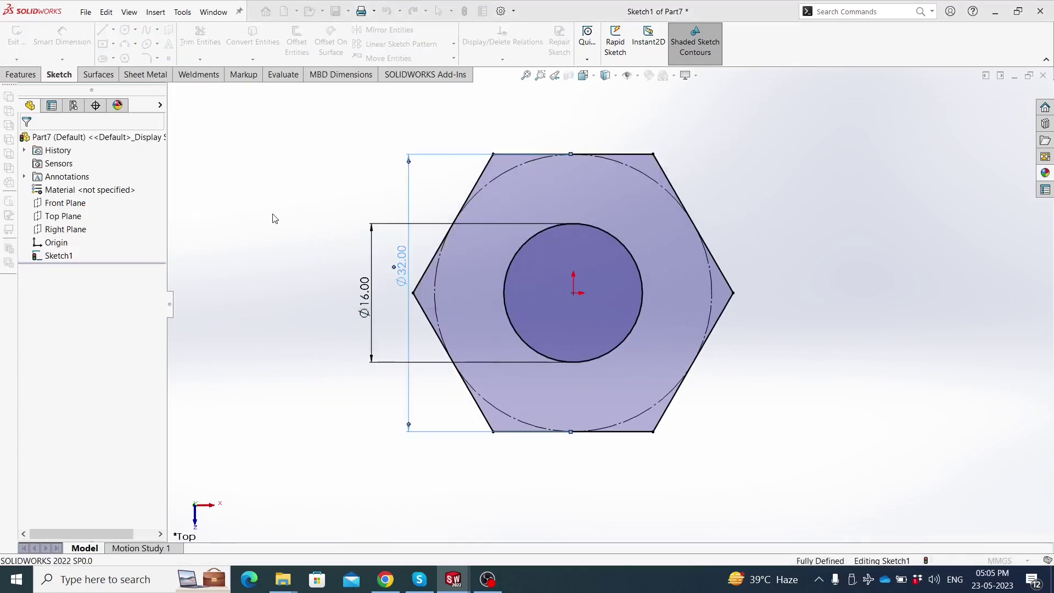
key(z)
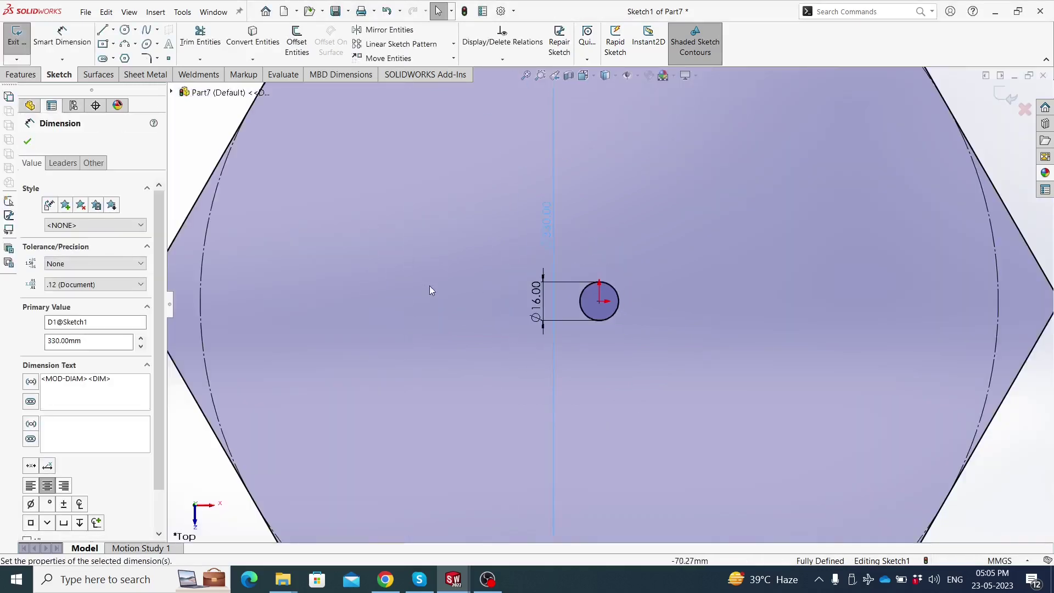
key(z)
key(z)
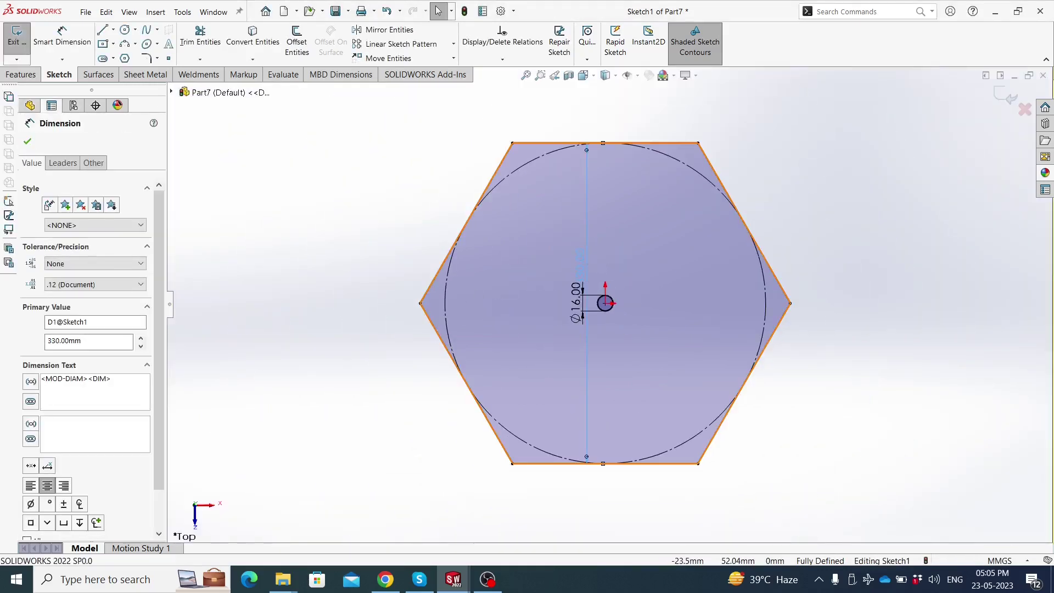
Change the 330.00 hexagon dimension to 30 mm and move it closer to the sketch
click(584, 258)
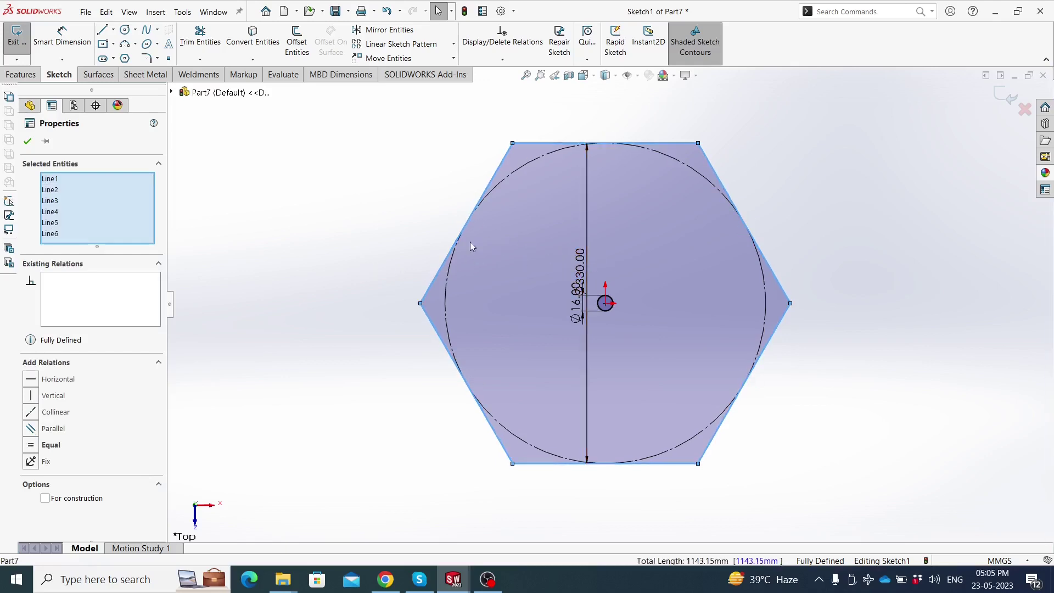
click(586, 261)
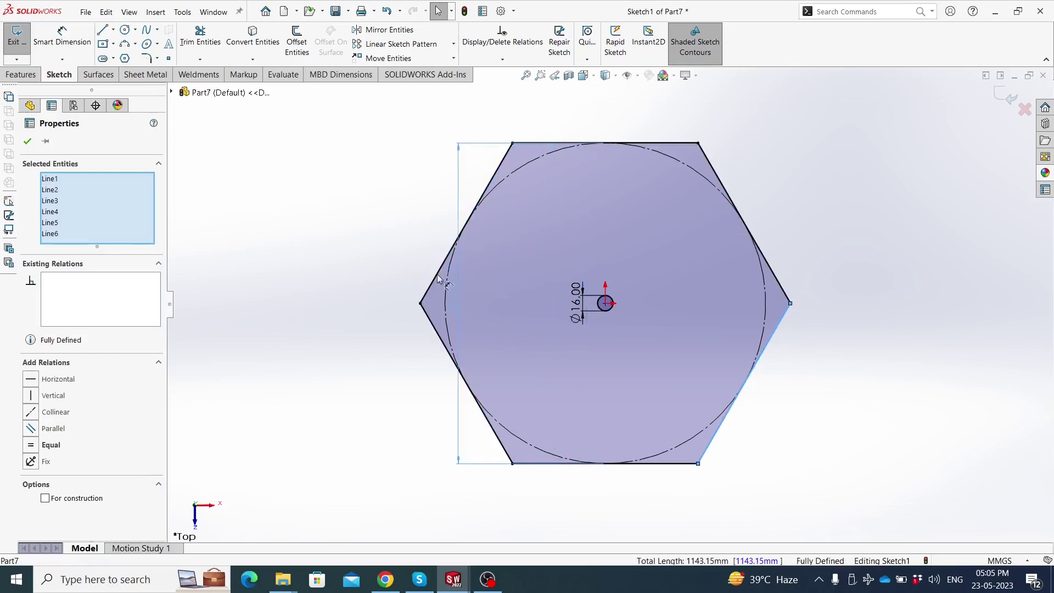
click(364, 296)
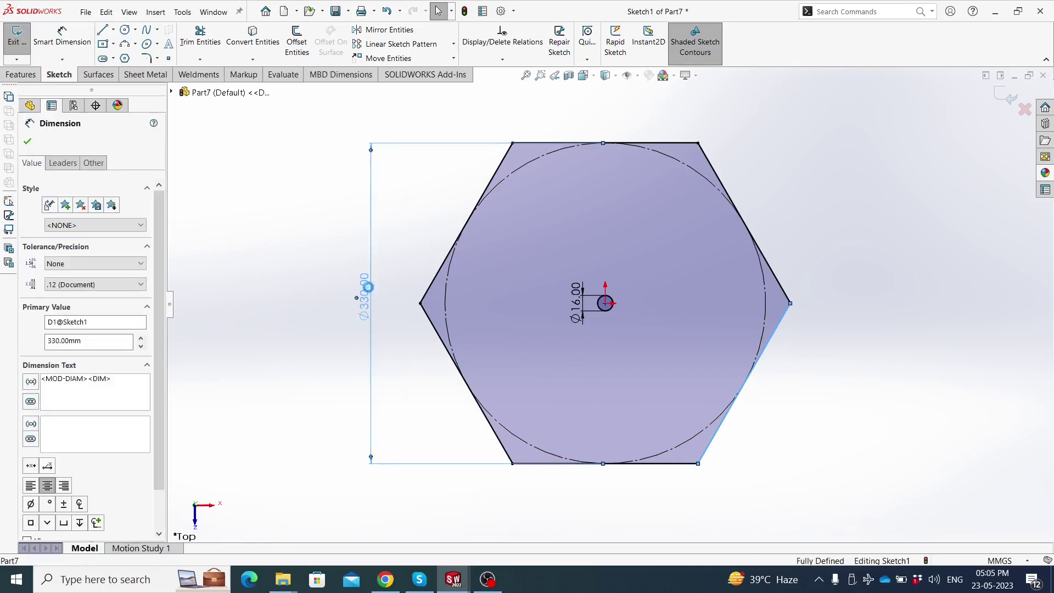
double_click(367, 294)
text(30)
key(Return)
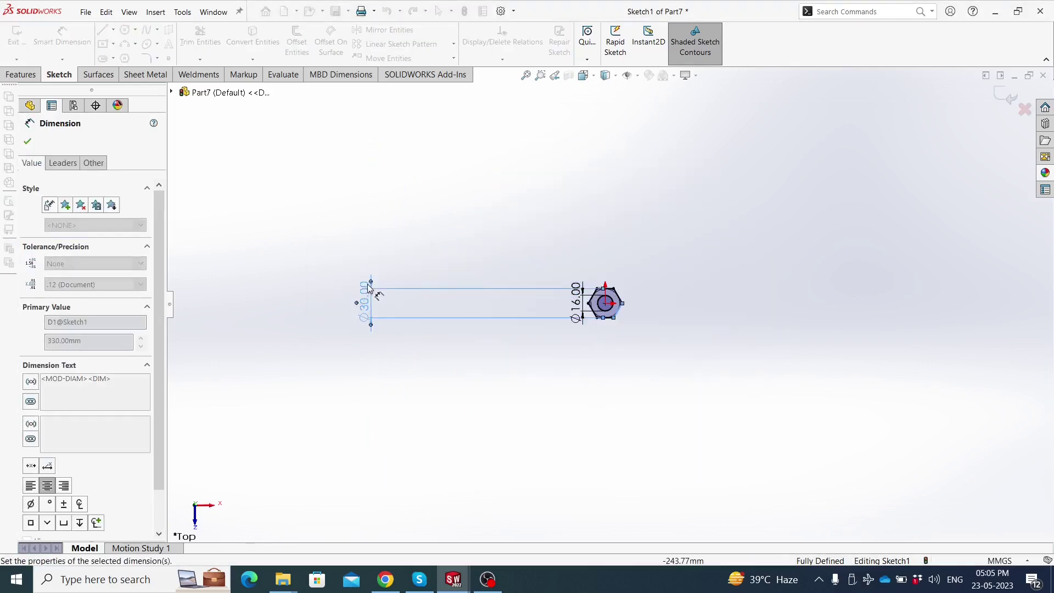
key(Escape)
mouse_move(327, 304)
mouse_down()
mouse_move(271, 329)
mouse_move(278, 319)
mouse_move(510, 306)
mouse_up()
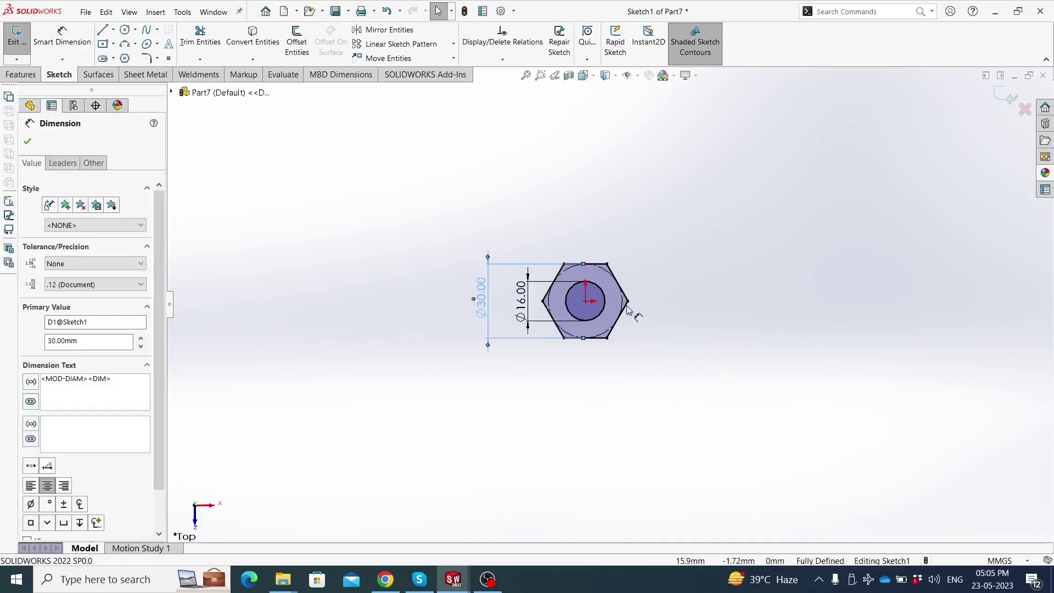
scroll(622, 315, down, 5)
Extrude the hexagon sketch 12 mm into a hex nut with a Ø16 hole
click(25, 75)
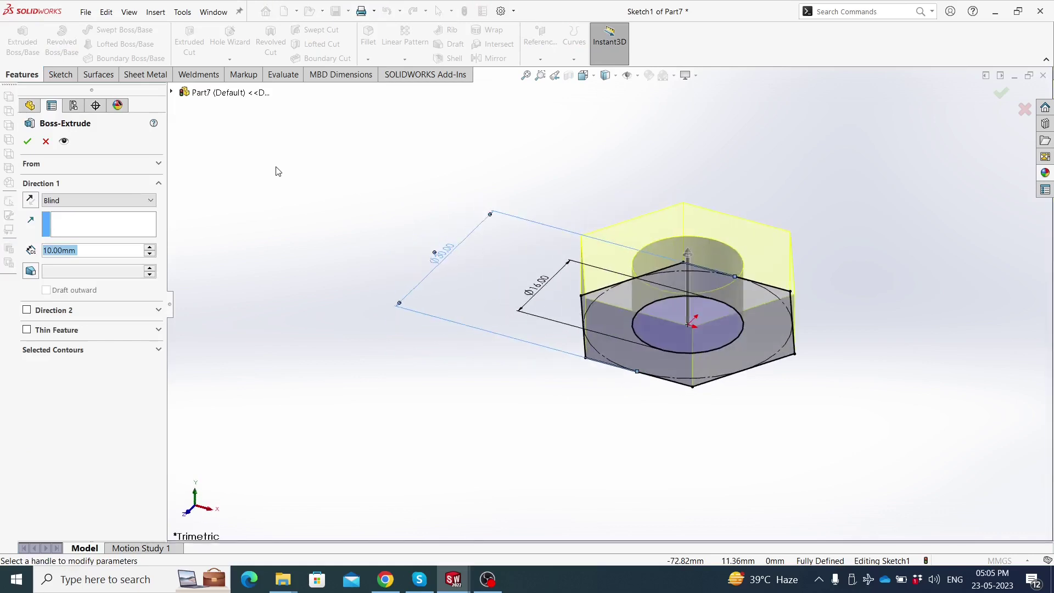
text(12)
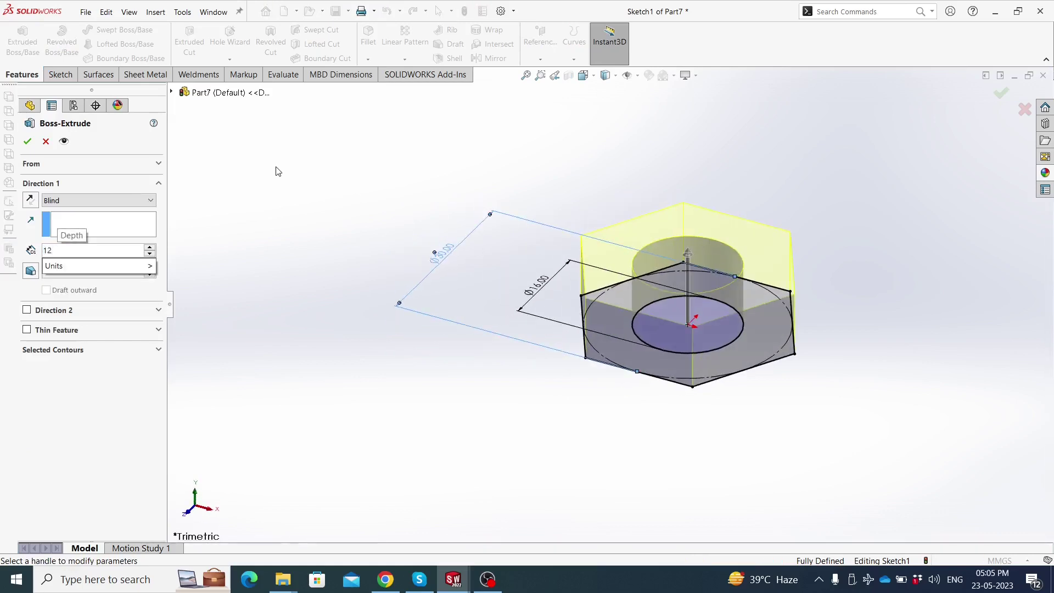
key(Return)
key(Return)
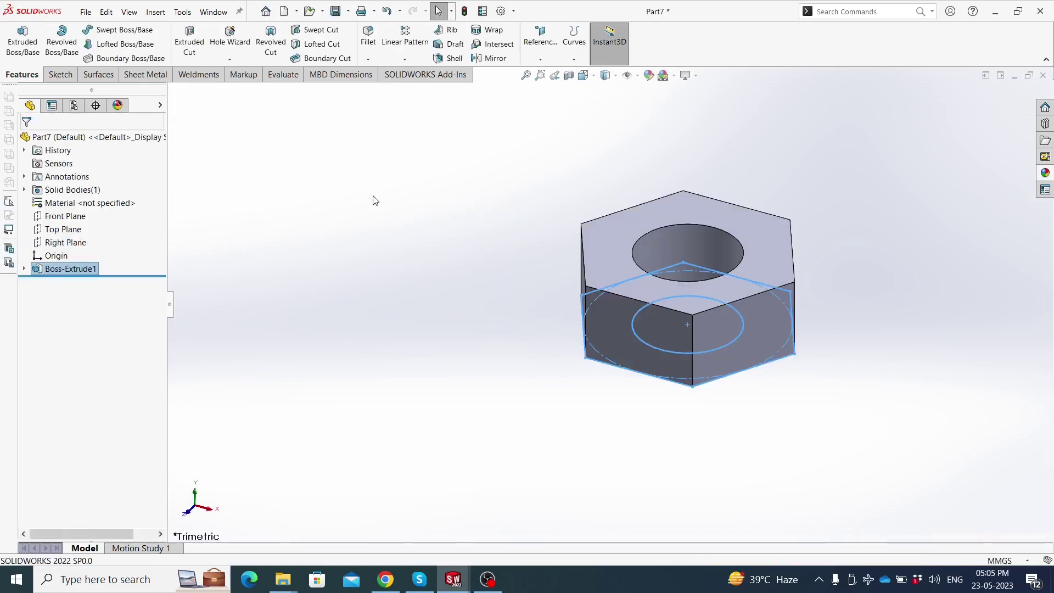
click(664, 225)
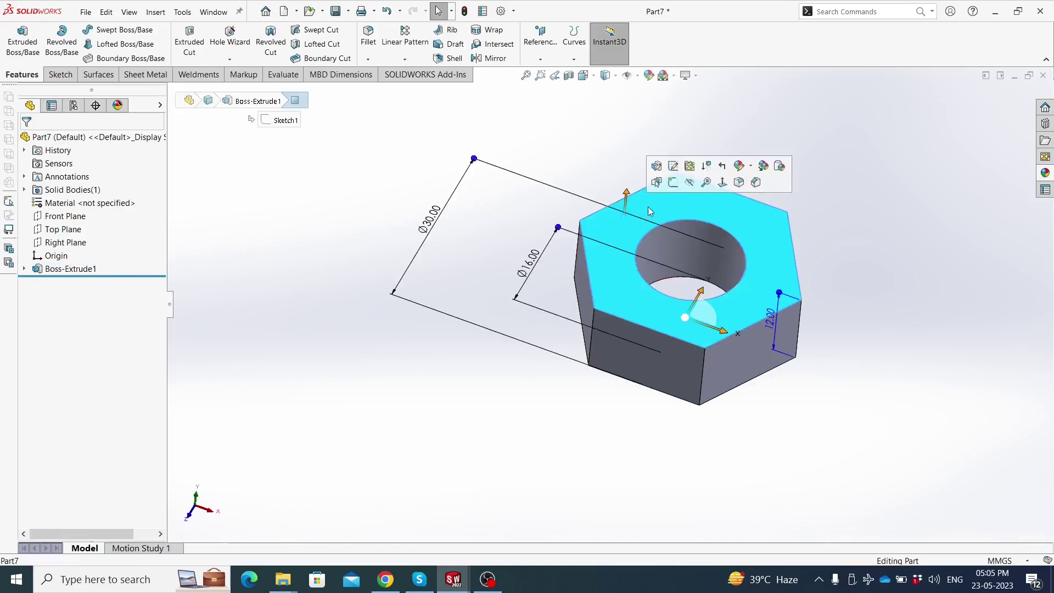
On the nut's top face, sketch an R15 circle centred on the origin
click(679, 183)
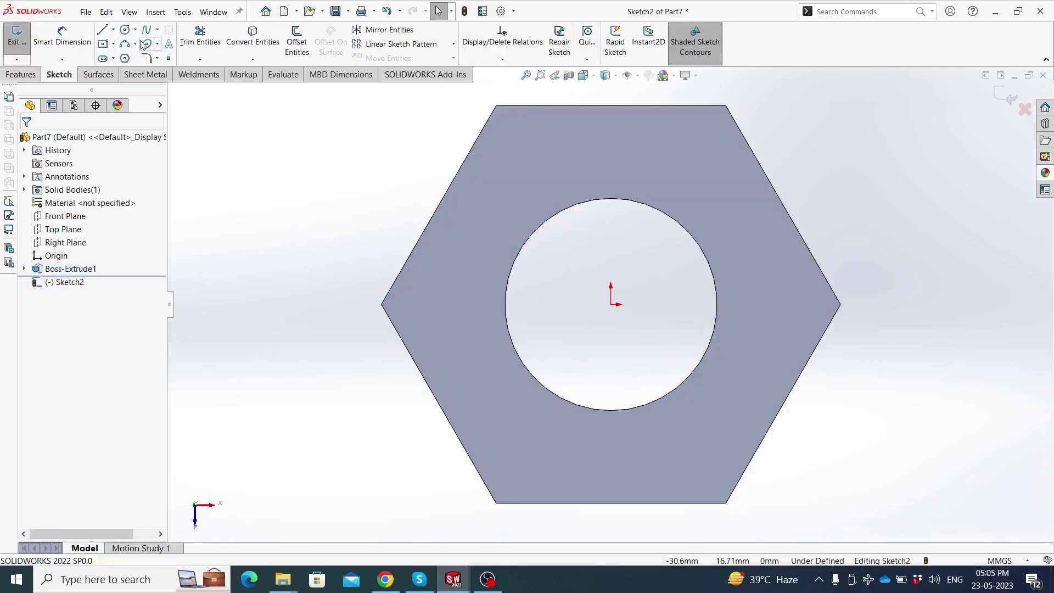
click(123, 31)
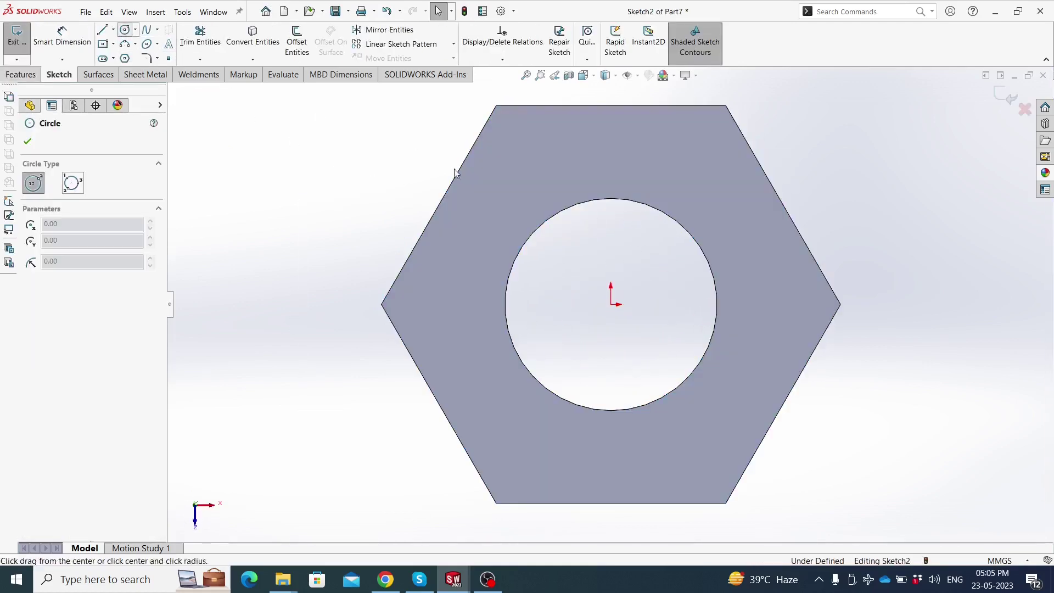
click(611, 305)
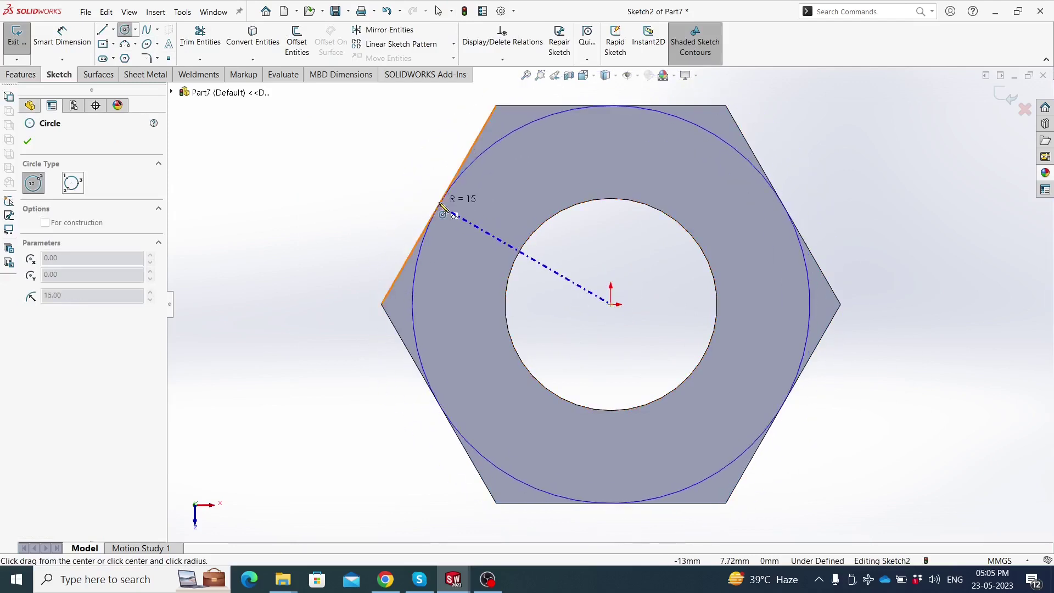
click(443, 207)
key(Escape)
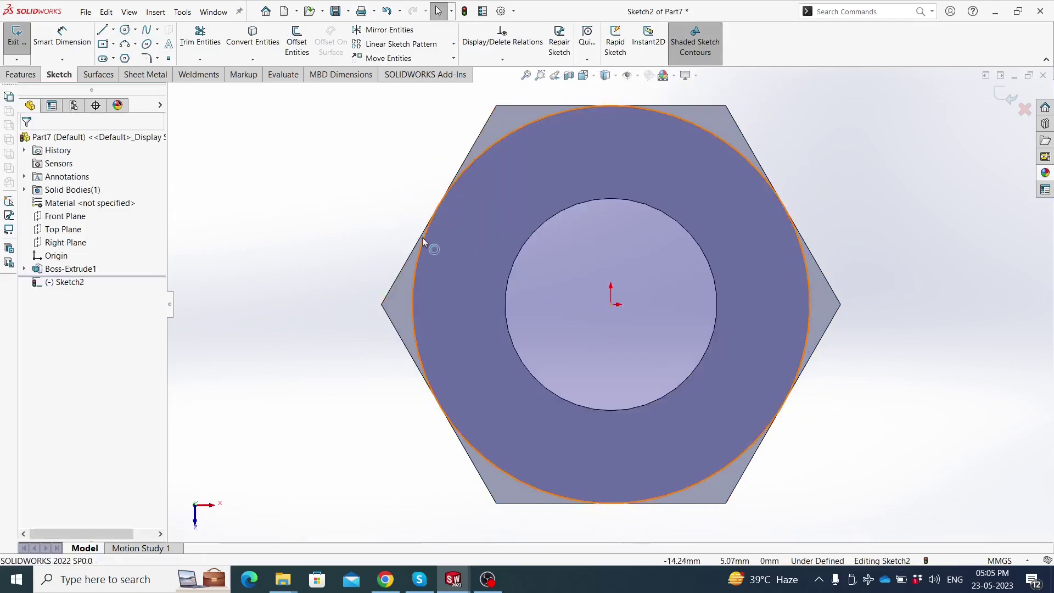
Make the R15 circle tangent to a hexagon edge
click(423, 241)
ctrl+click(419, 237)
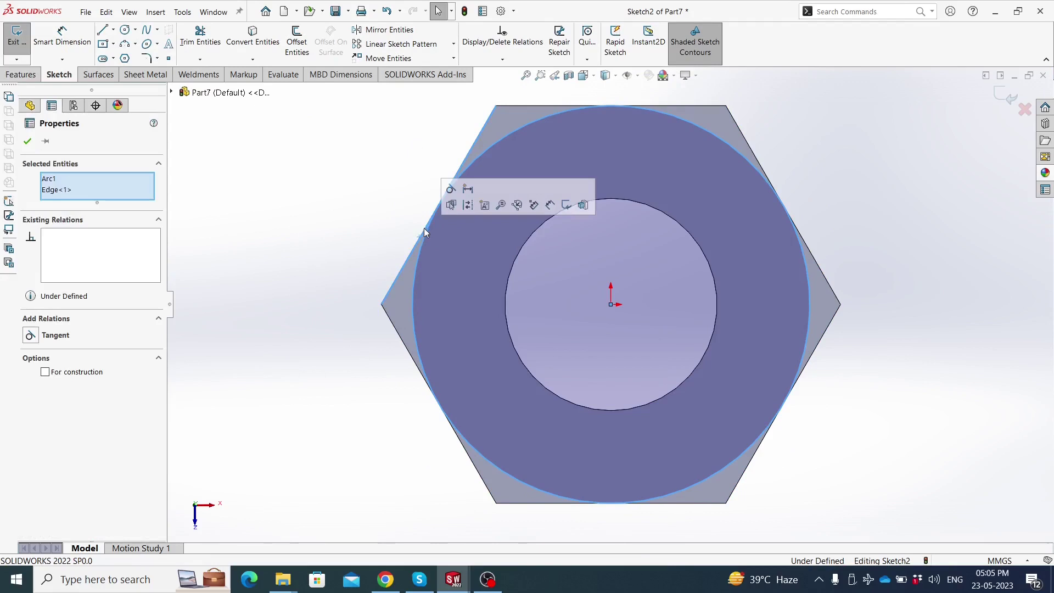
click(452, 190)
click(306, 196)
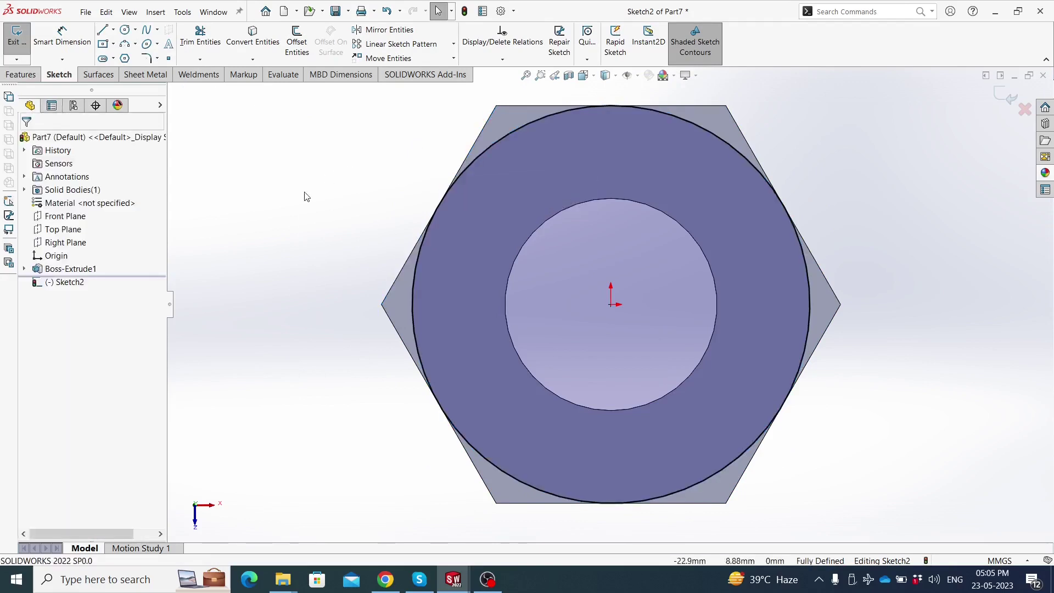
click(22, 75)
click(191, 43)
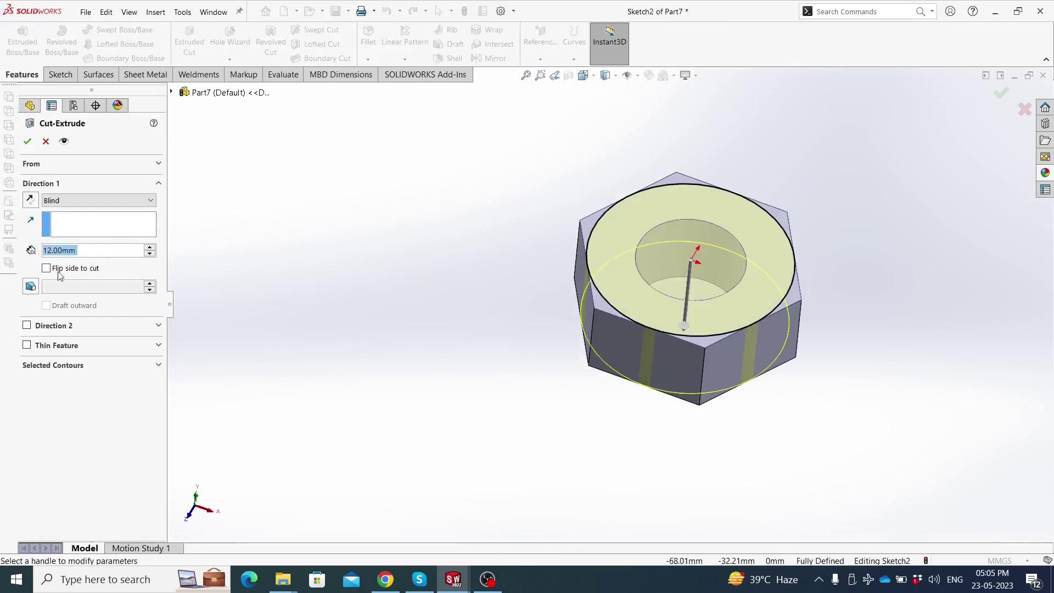
Apply a flip-side extruded cut with a 30° draft to chamfer the nut's top corners
click(48, 268)
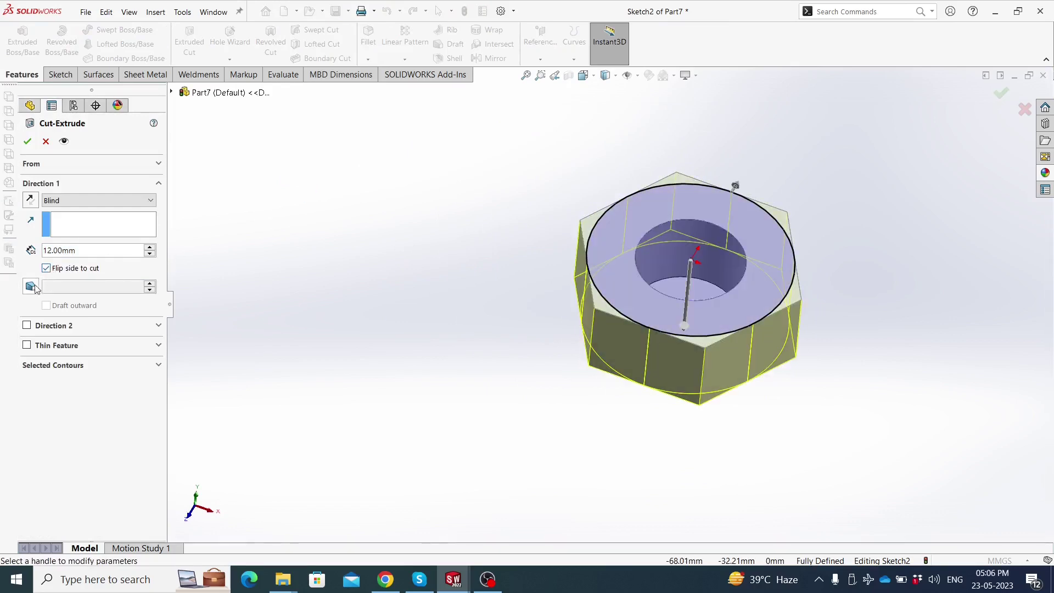
click(32, 286)
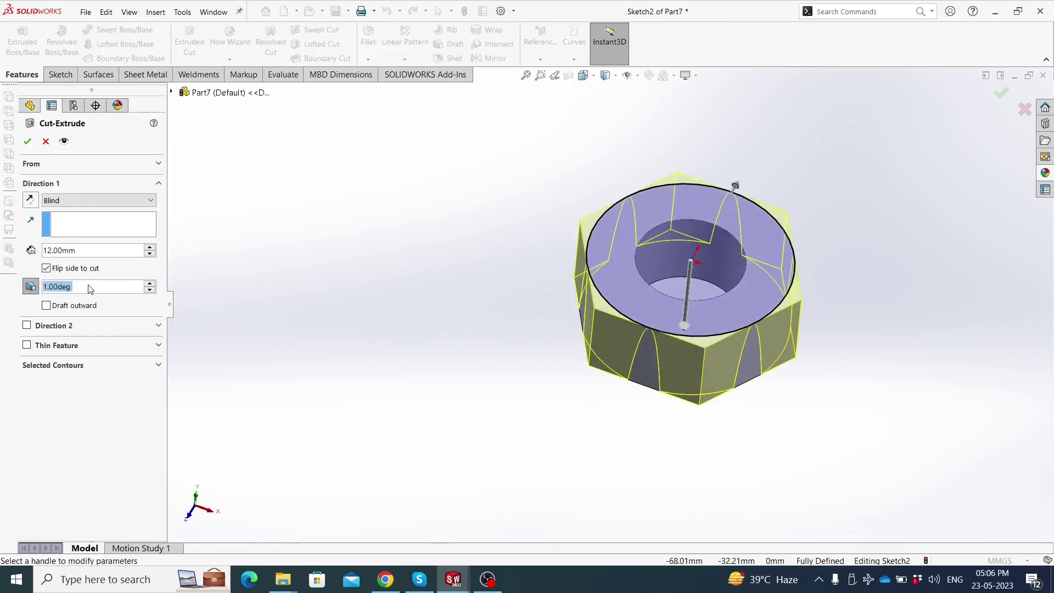
text(45)
key(Return)
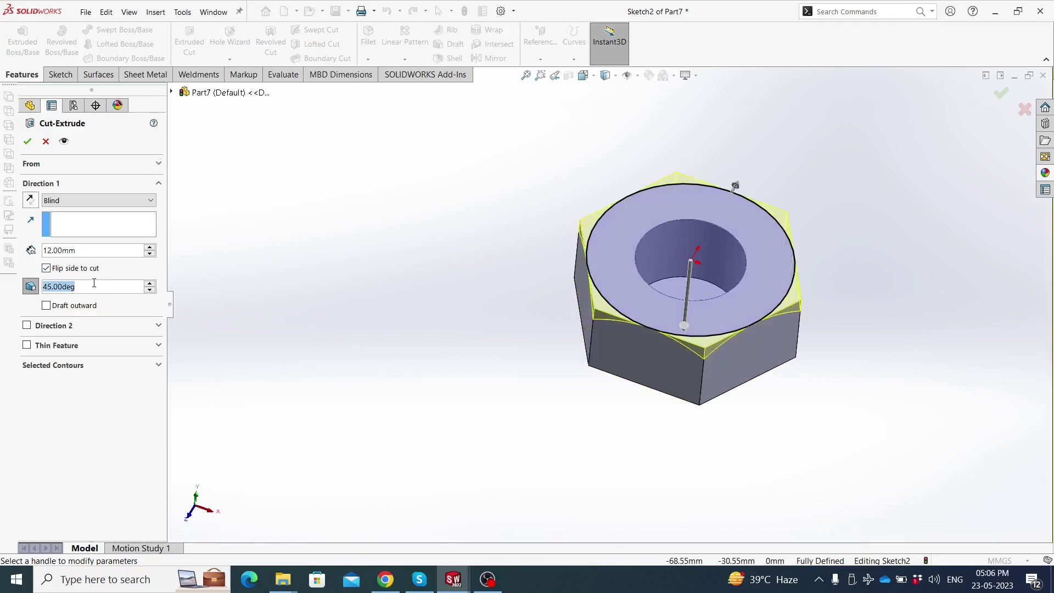
text(30)
key(Return)
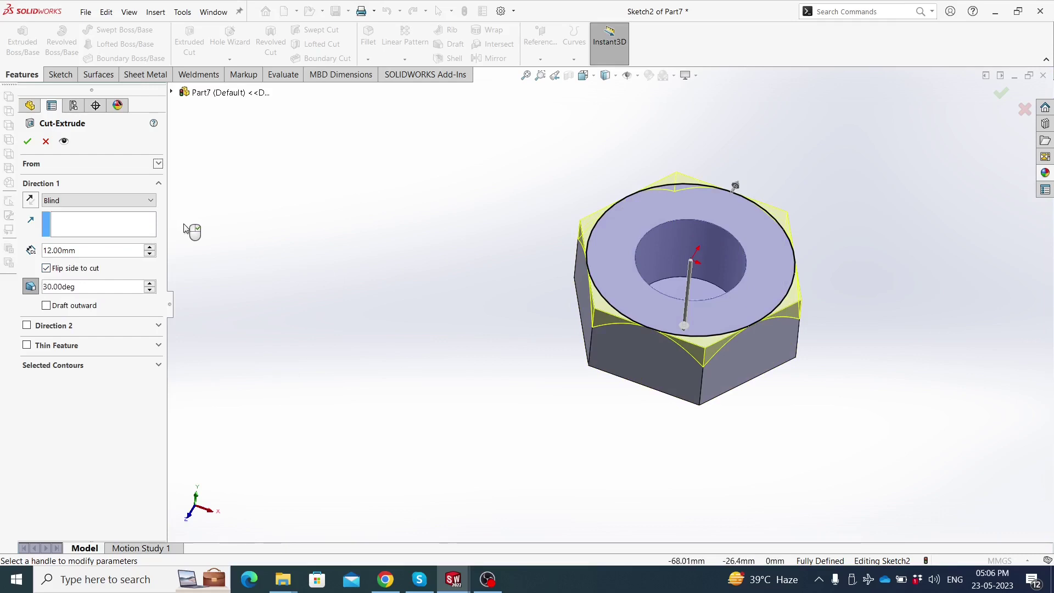
click(32, 144)
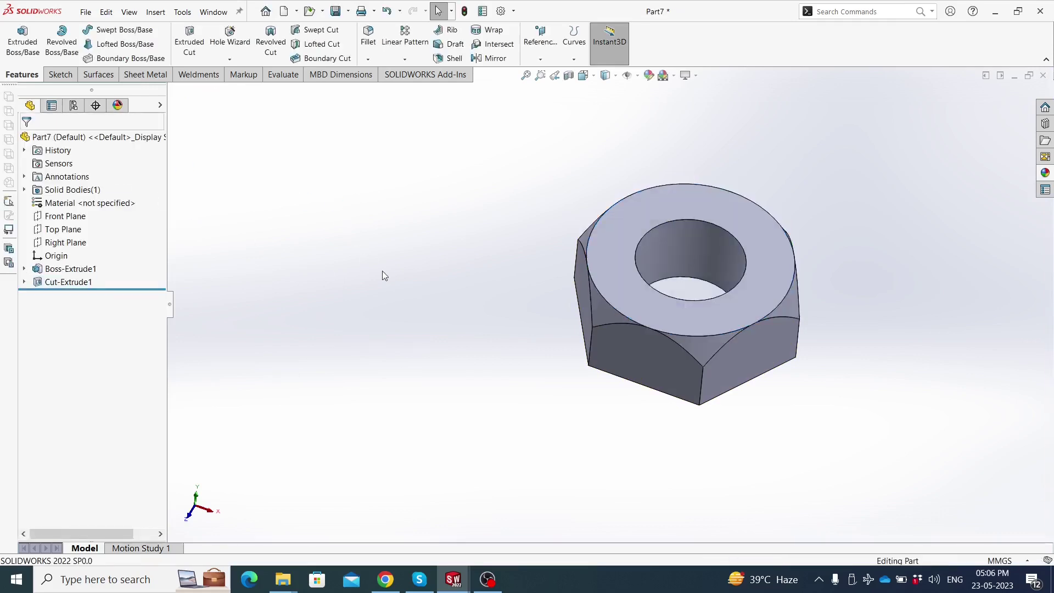
Orbit and reset the view to inspect the chamfered nut
mouse_move(383, 274)
middle_down()
mouse_move(390, 166)
mouse_move(383, 171)
middle_up()
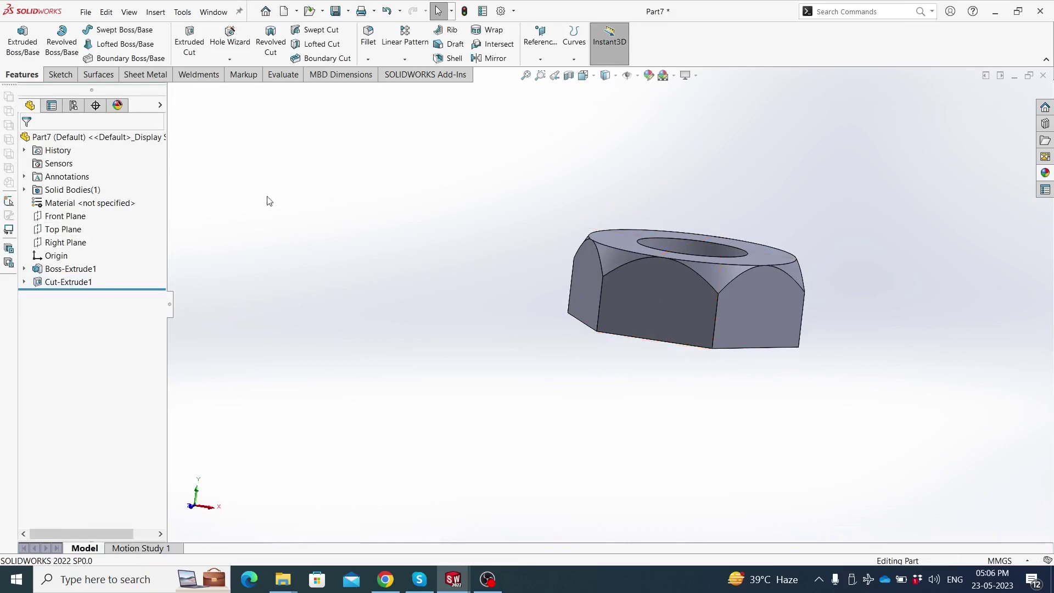
key(ctrl+1)
key(f)
key(ctrl+7)
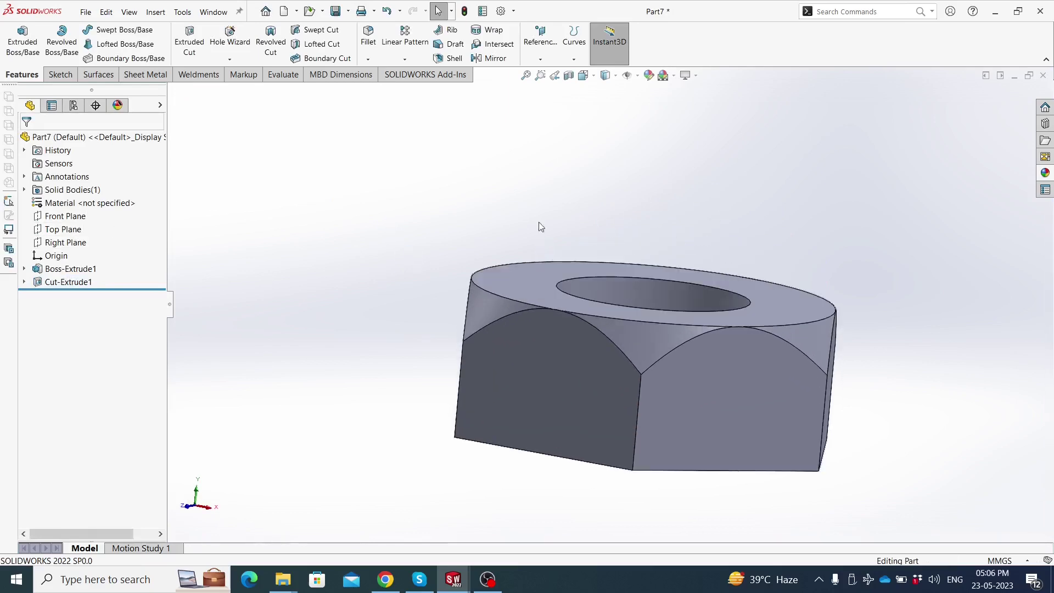
Create Plane1 midway between the nut's top and bottom faces
click(538, 47)
click(546, 73)
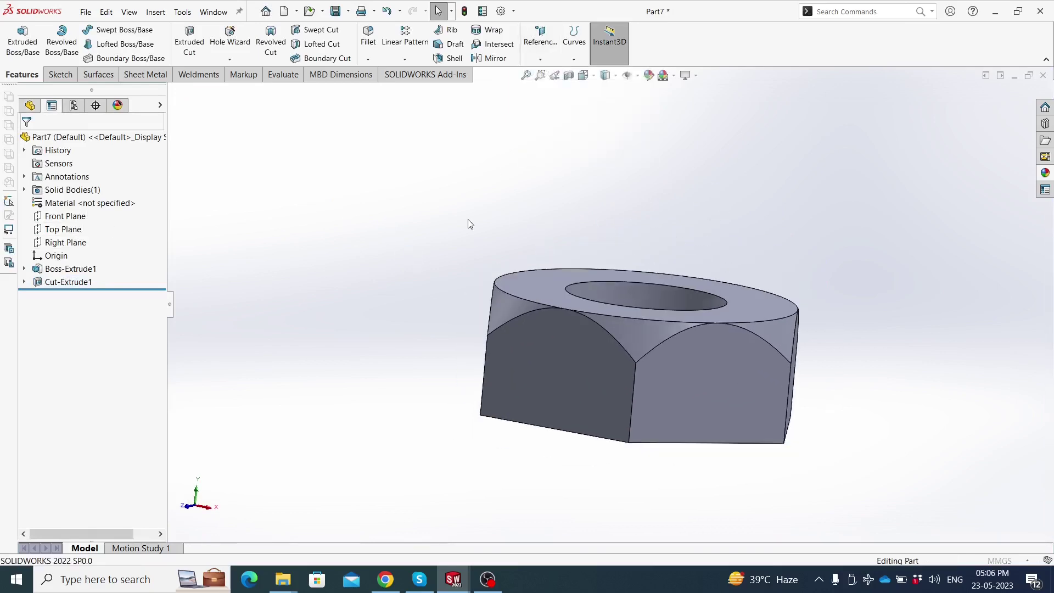
click(518, 288)
mouse_move(518, 287)
middle_down()
mouse_move(519, 233)
mouse_move(529, 378)
middle_up()
click(529, 377)
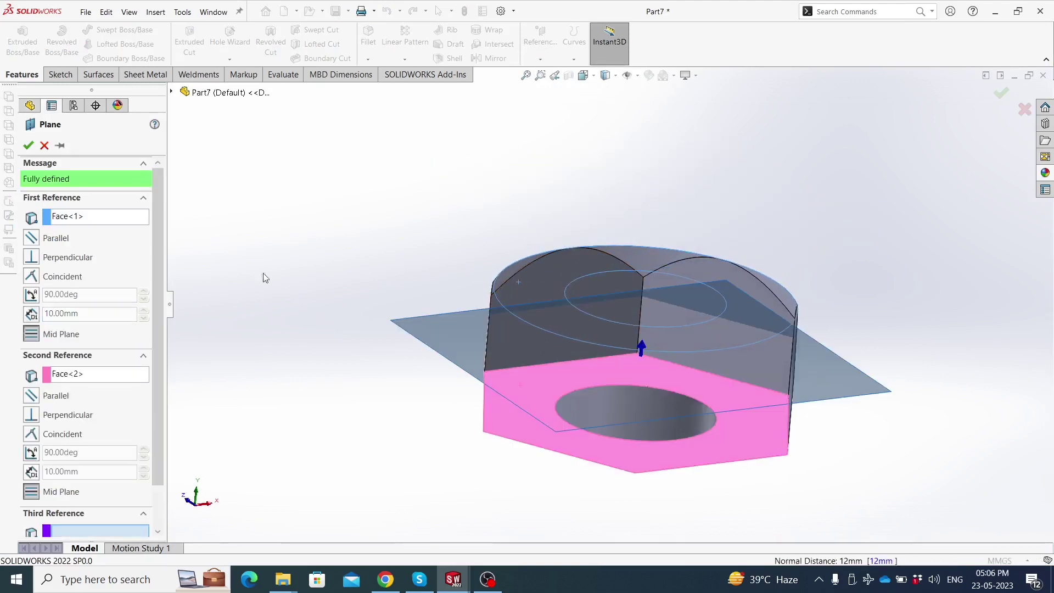
click(28, 145)
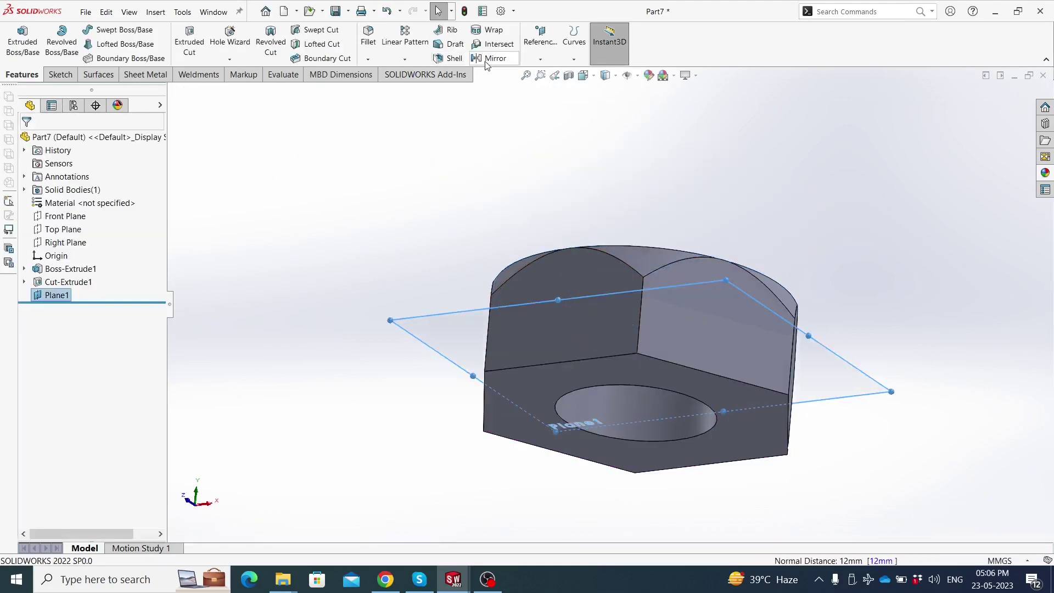
Mirror Cut-Extrude1 about Plane1 onto the bottom face, then hide Plane1
click(487, 58)
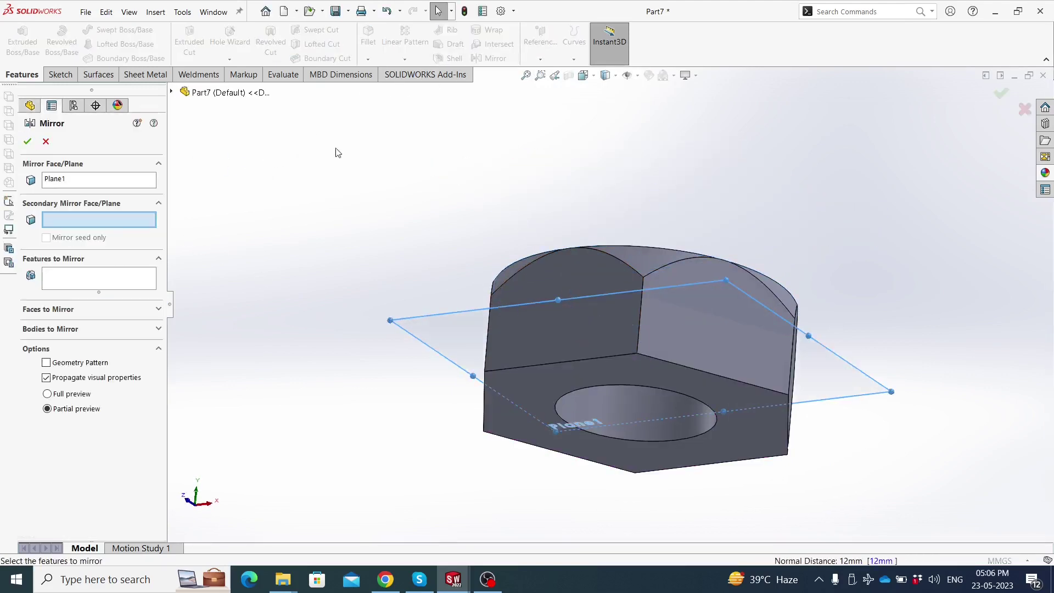
click(172, 93)
click(228, 238)
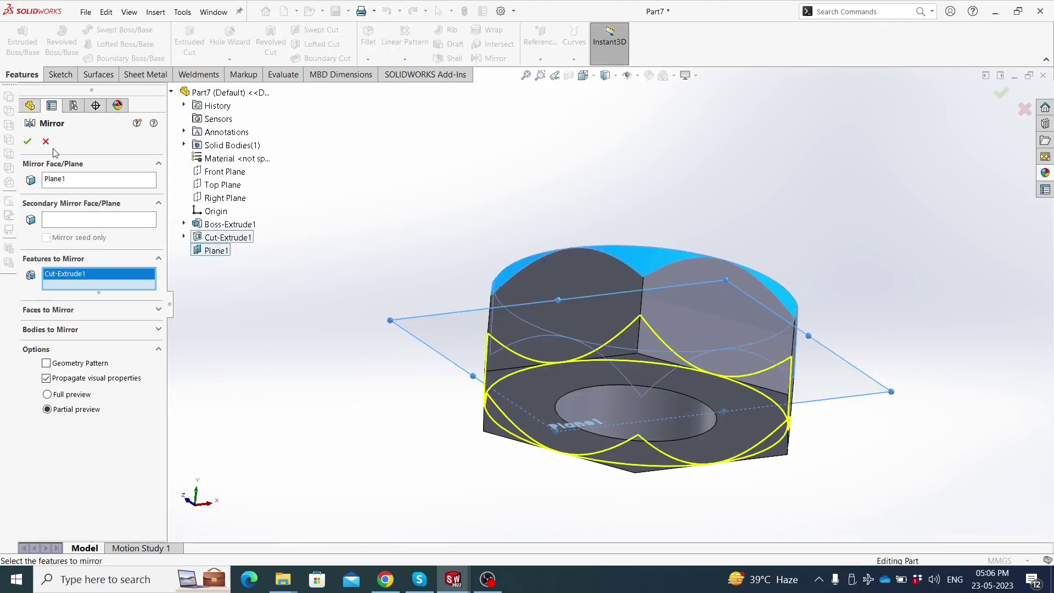
click(27, 143)
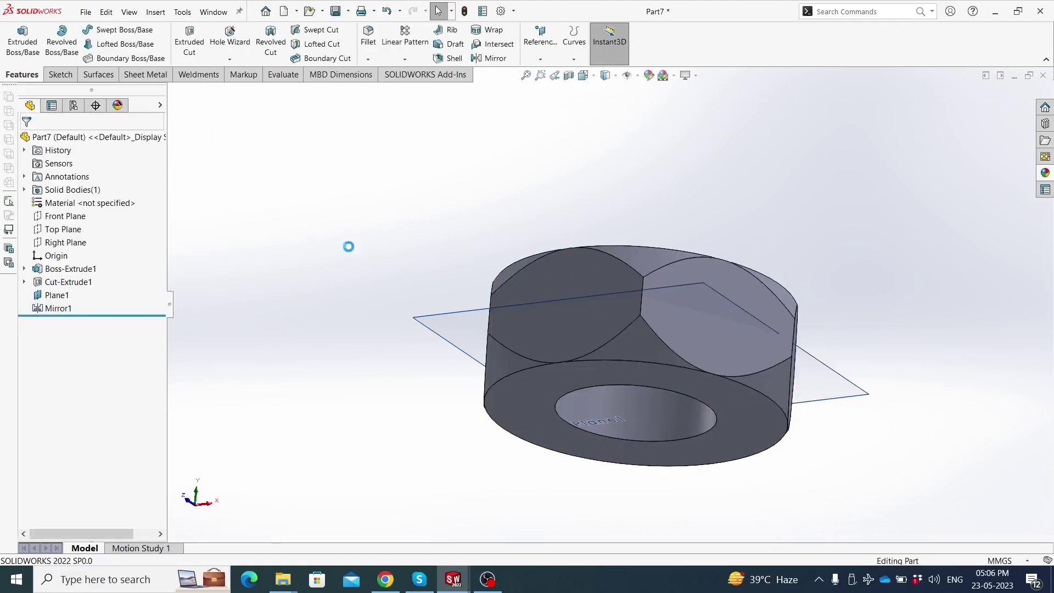
click(56, 295)
click(80, 265)
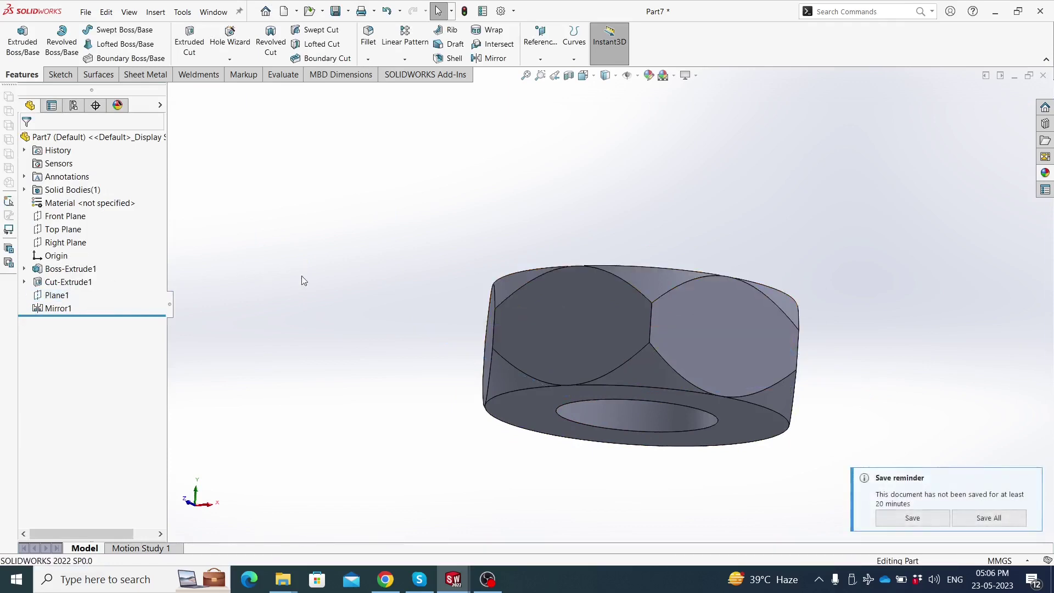
mouse_move(301, 276)
middle_down()
mouse_move(298, 348)
mouse_move(574, 245)
mouse_move(586, 401)
mouse_move(550, 425)
mouse_move(586, 169)
middle_up()
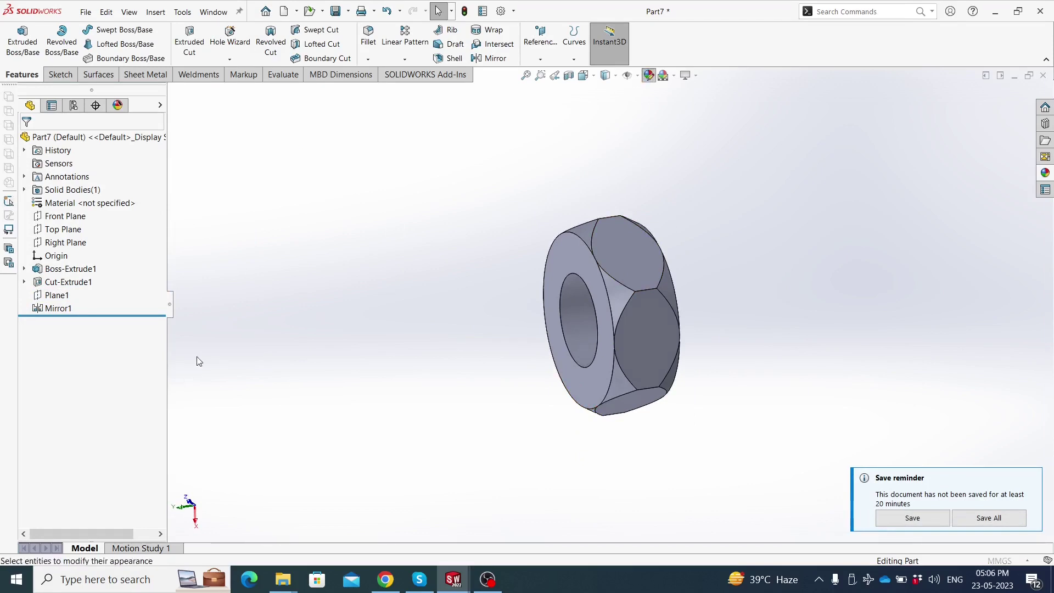
Colour the nut dark gray and save it as Nut in Desktop\Punching machine
click(122, 417)
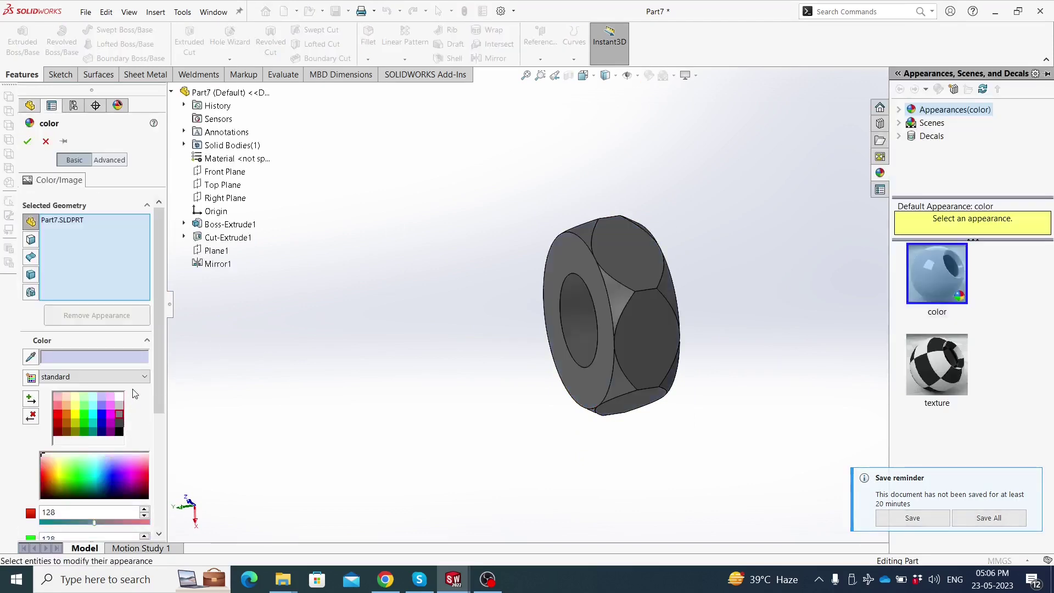
key(Return)
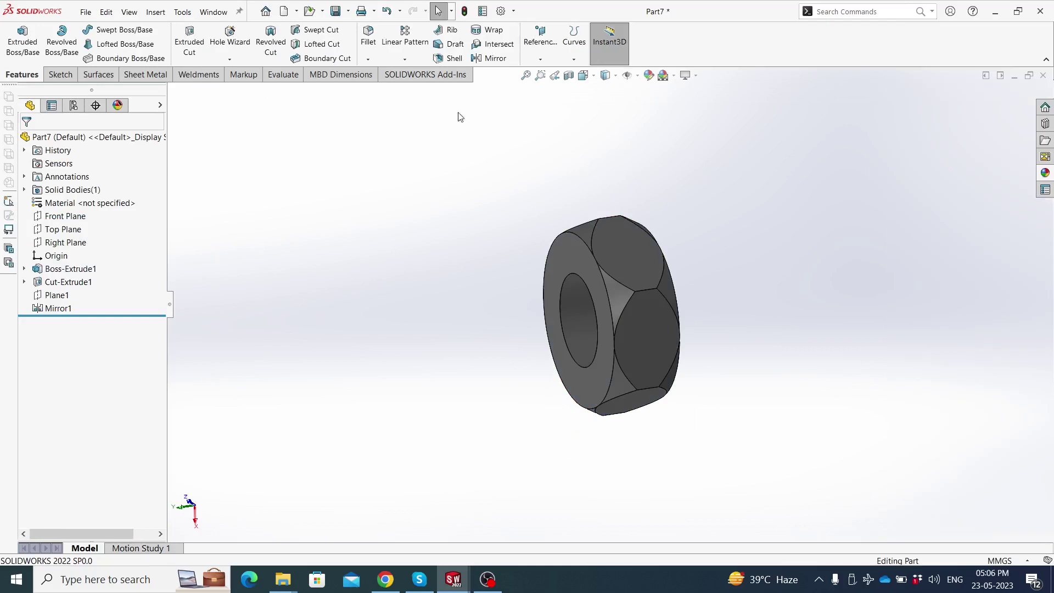
click(348, 13)
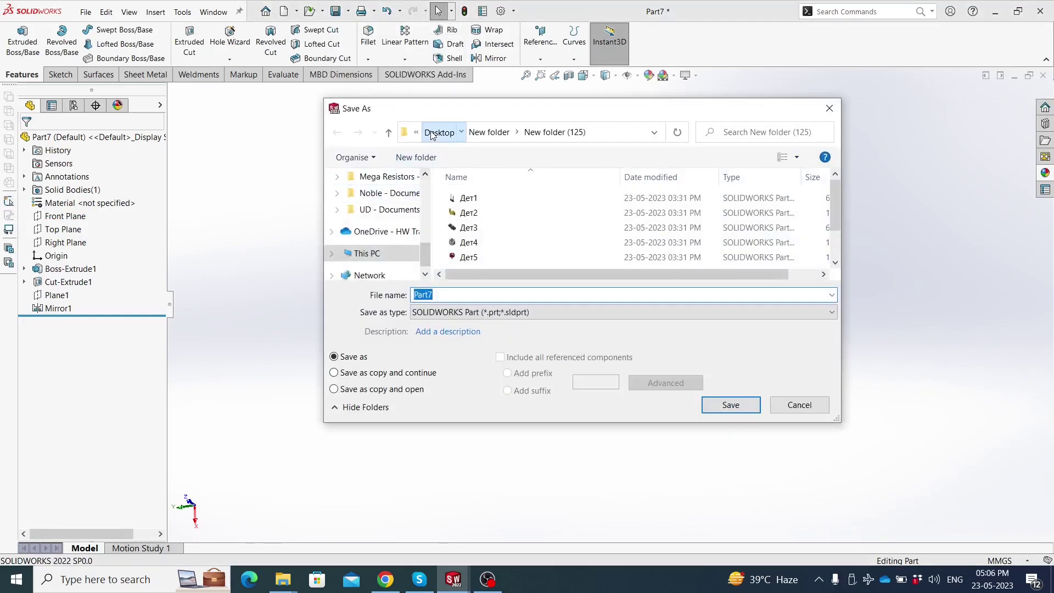
click(432, 135)
double_click(466, 213)
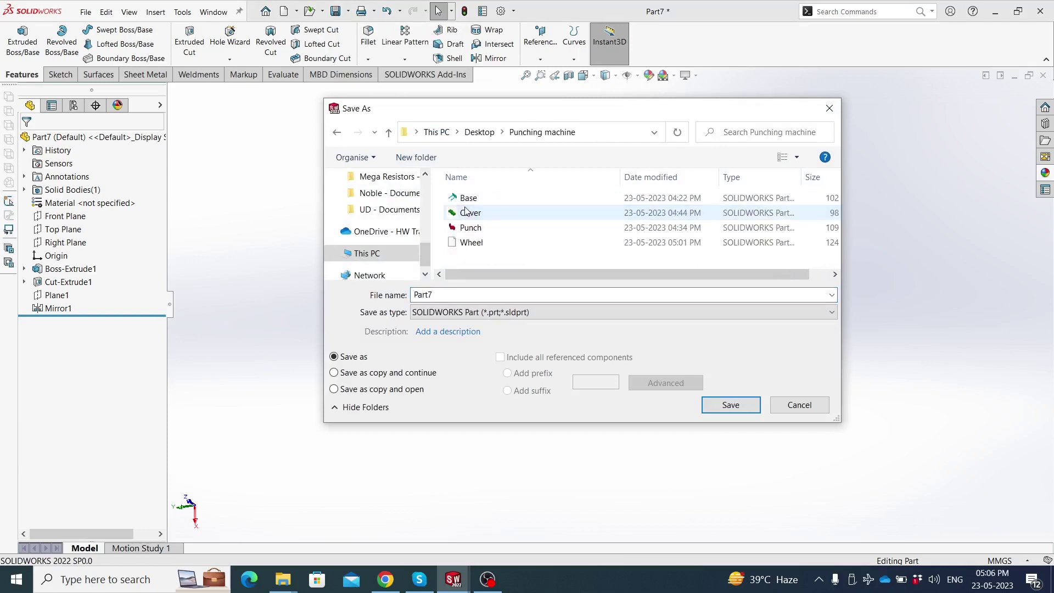
double_click(442, 295)
text(Nut)
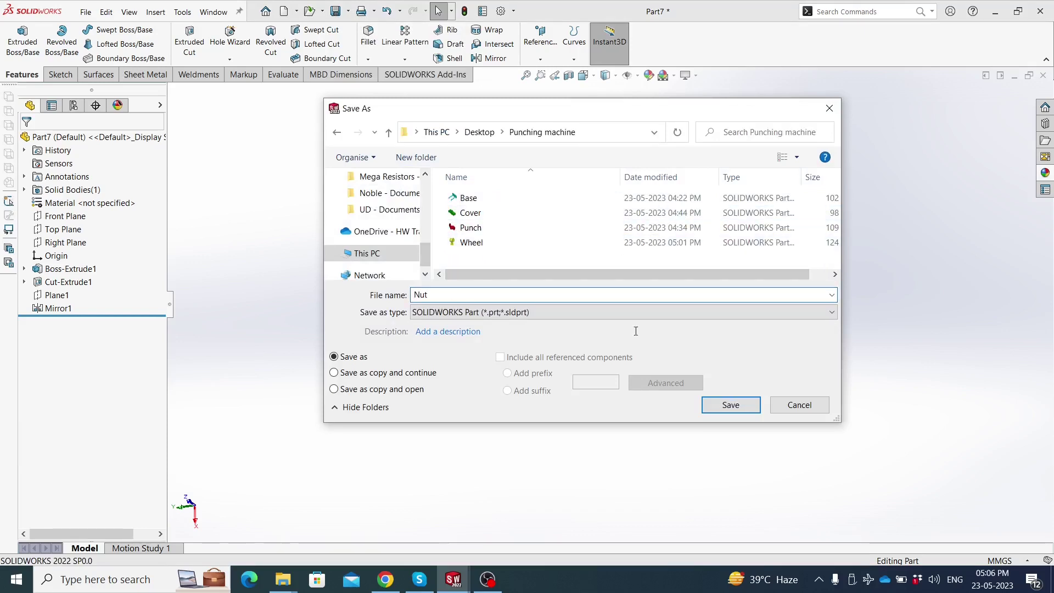
click(719, 407)
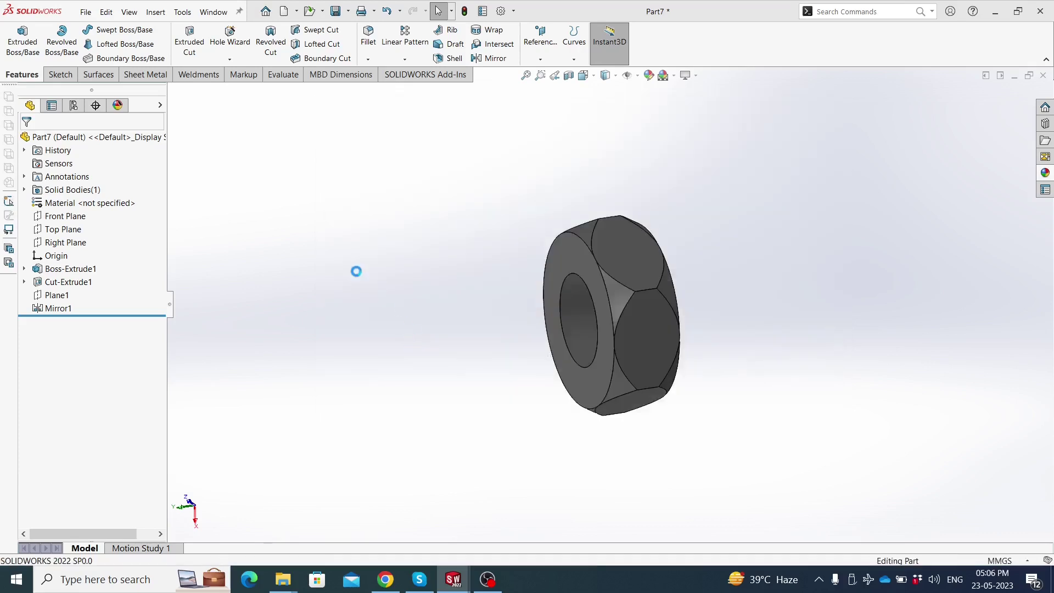
Create a new part and start a sketch on the Front Plane
click(87, 12)
click(102, 31)
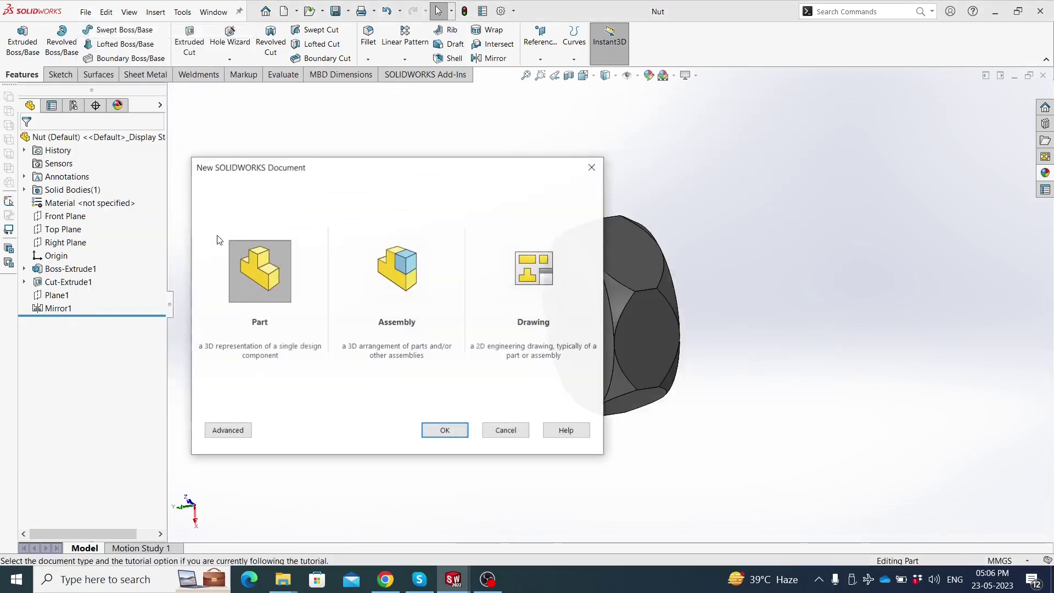
double_click(239, 260)
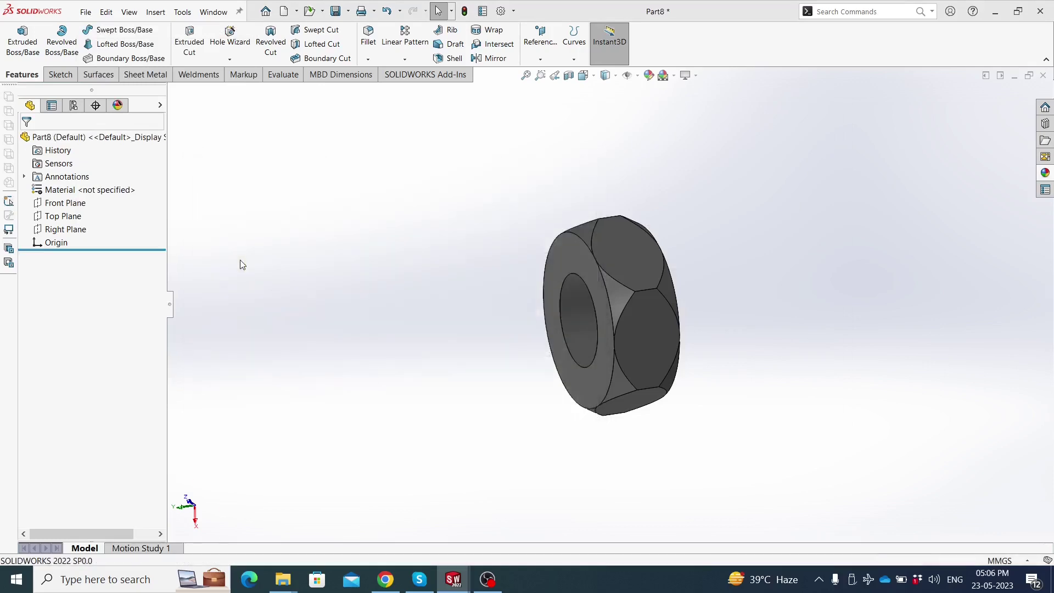
click(66, 203)
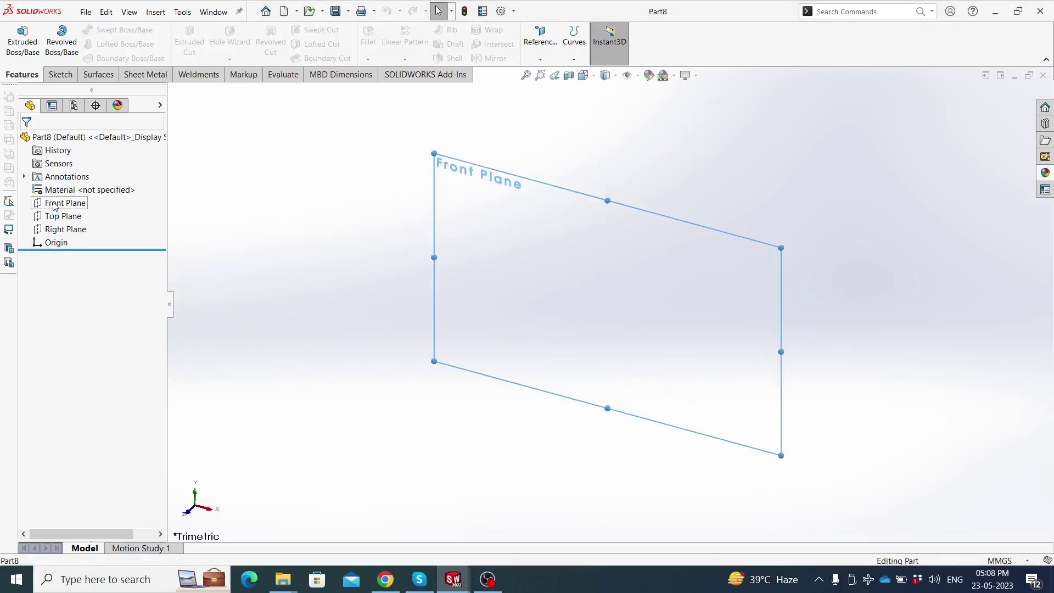
click(58, 184)
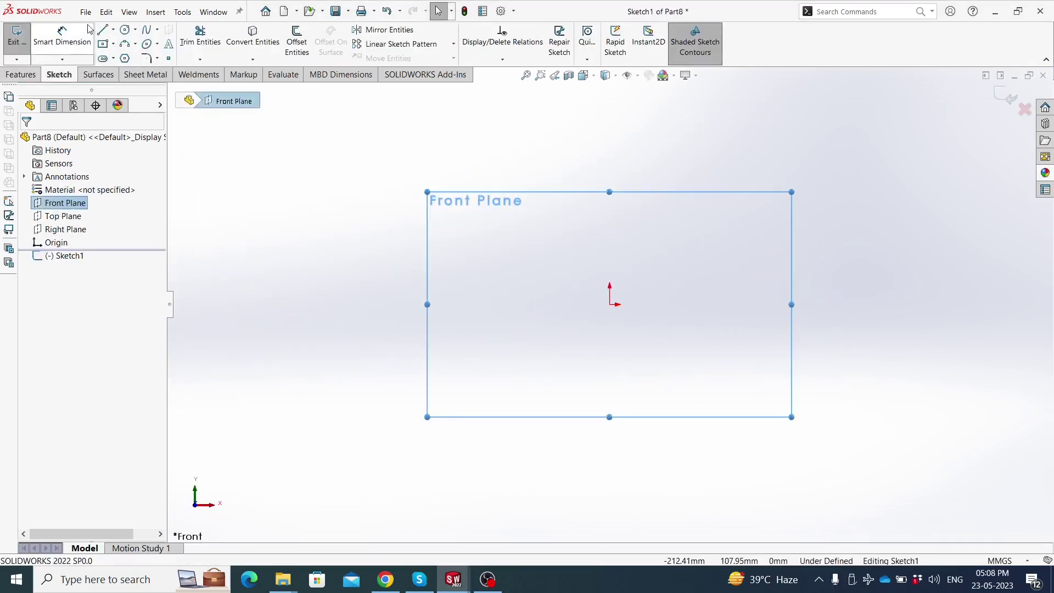
Draw a vertical line straight up from the sketch origin
click(102, 32)
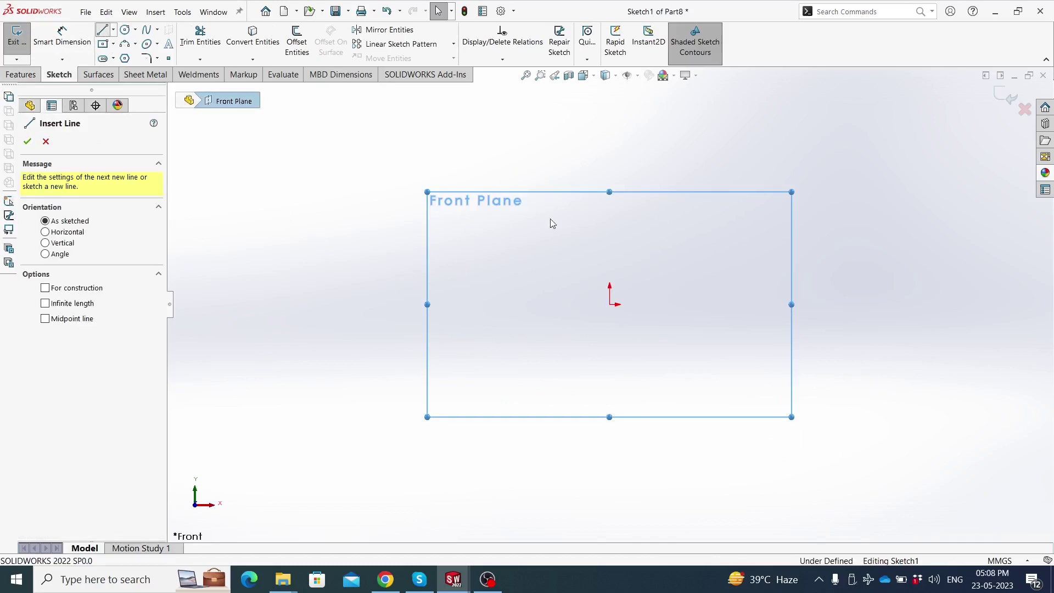
click(610, 306)
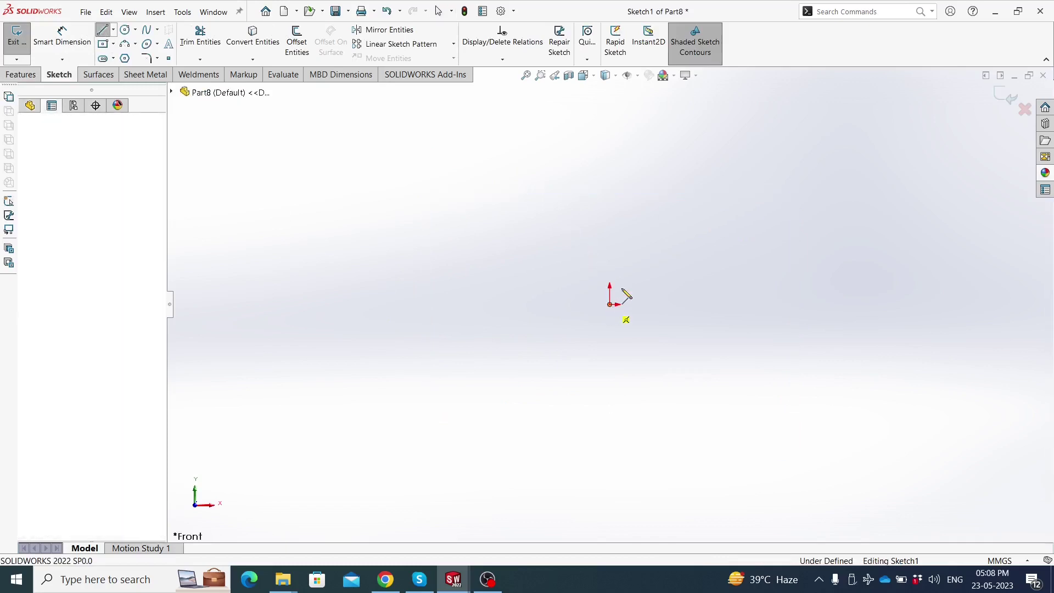
scroll(611, 152, down, 2)
scroll(608, 149, down, 1)
click(608, 148)
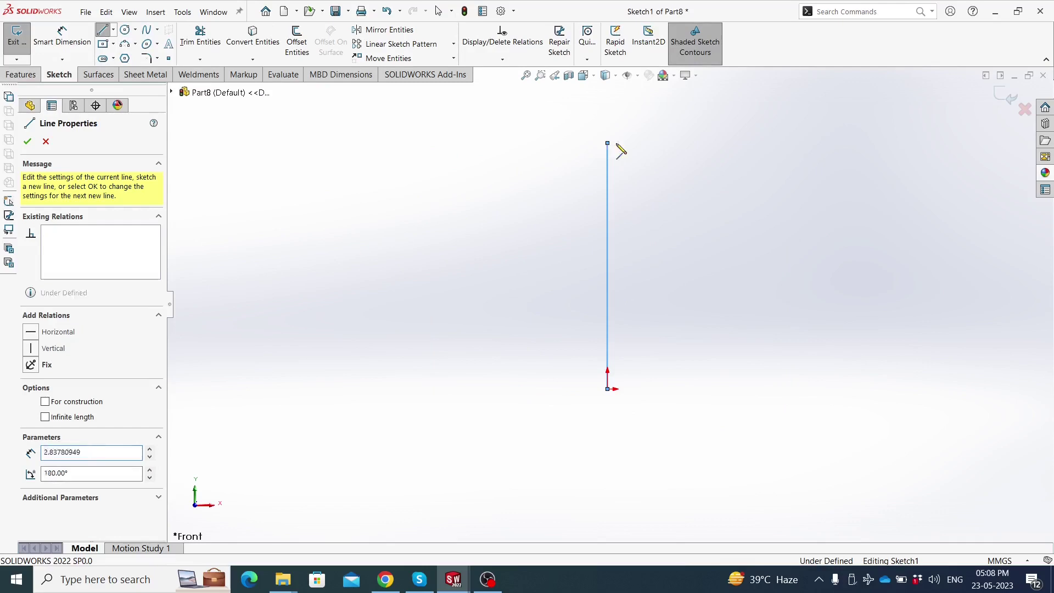
key(Escape)
scroll(621, 147, up, 2)
scroll(659, 379, down, 1)
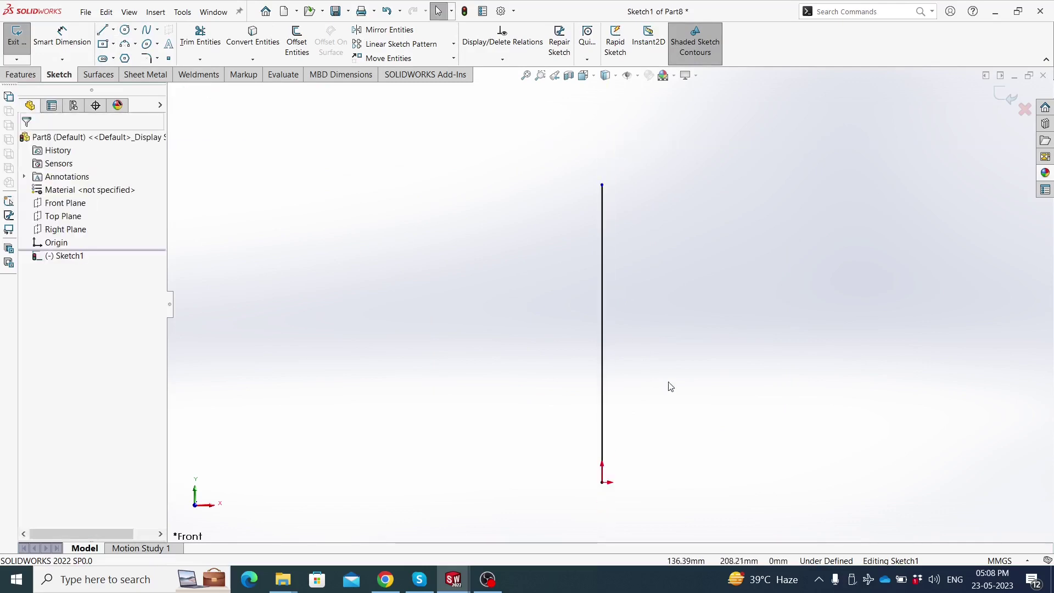
Draw circles at the line's top end and the origin, and make them equal
click(124, 29)
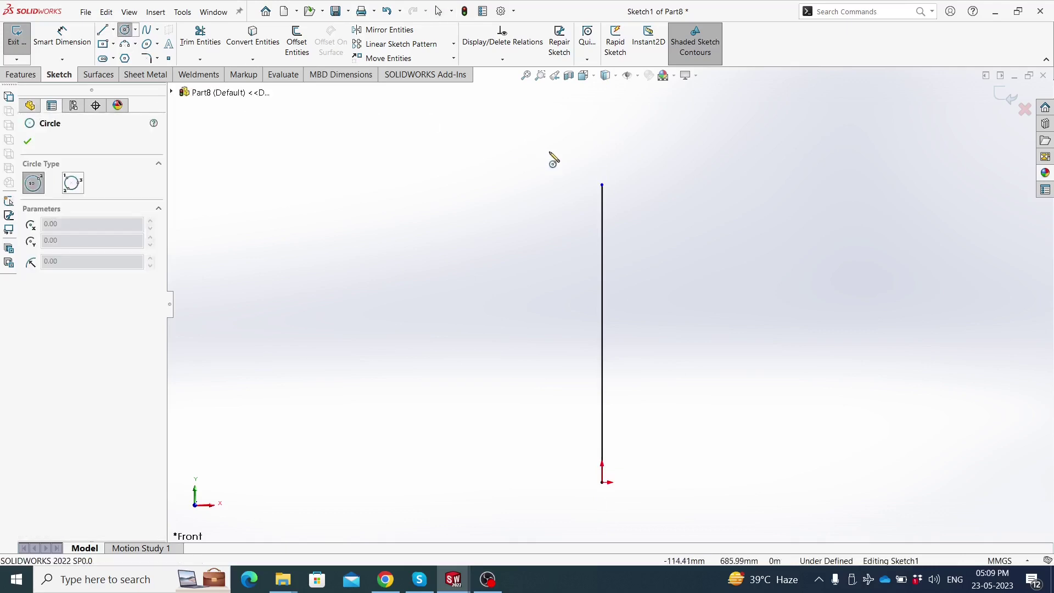
click(602, 185)
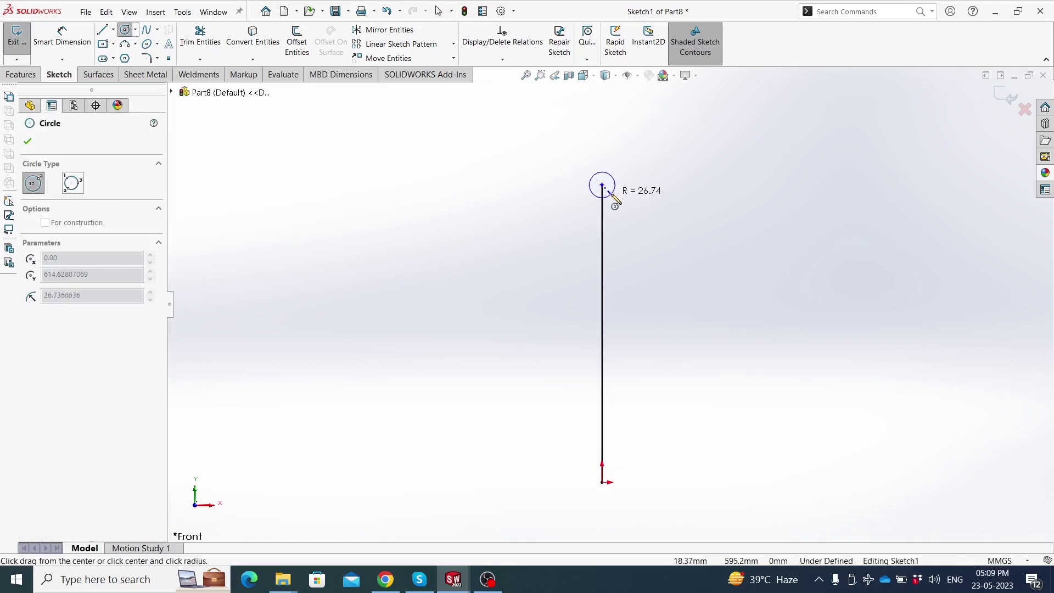
click(610, 194)
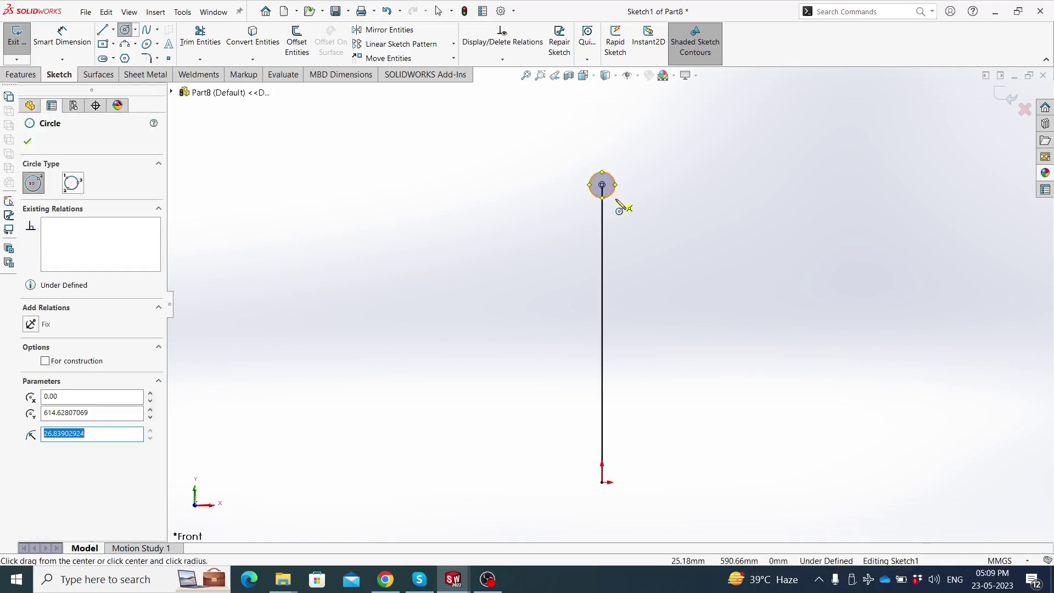
click(602, 482)
key(Escape)
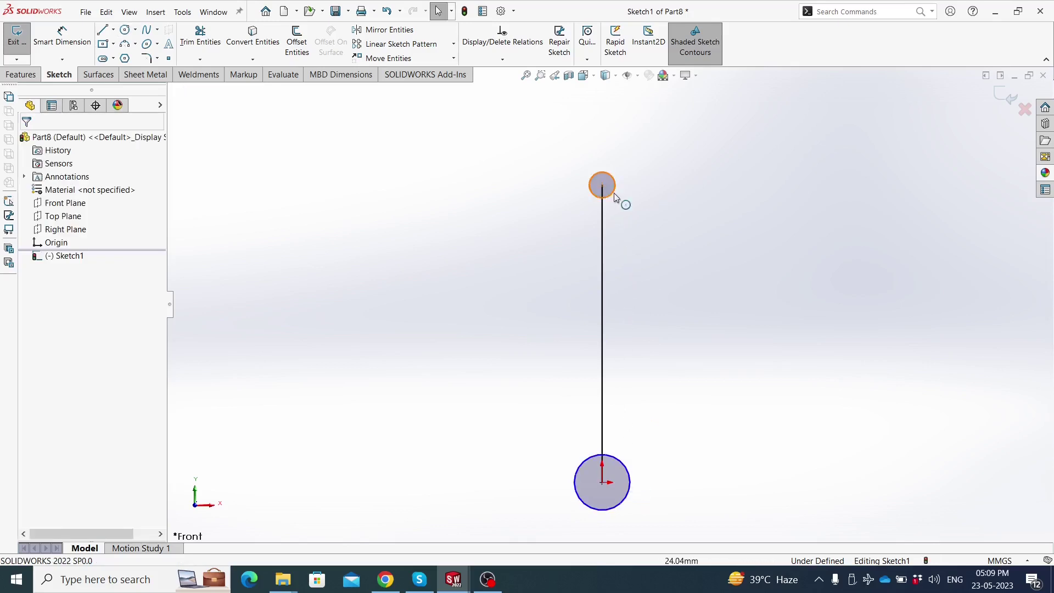
click(614, 193)
ctrl+click(629, 470)
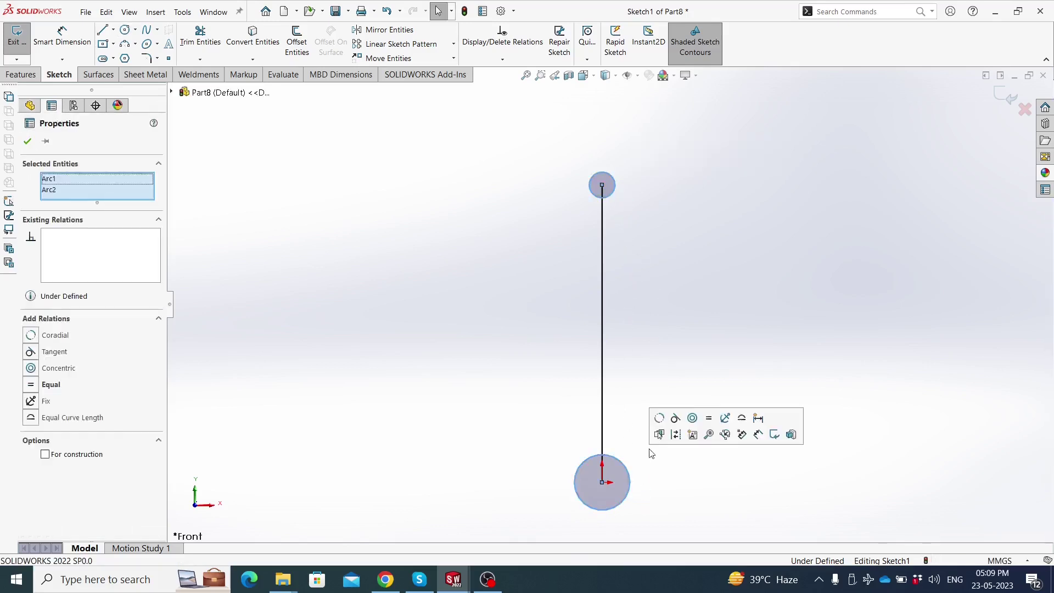
click(709, 426)
click(657, 331)
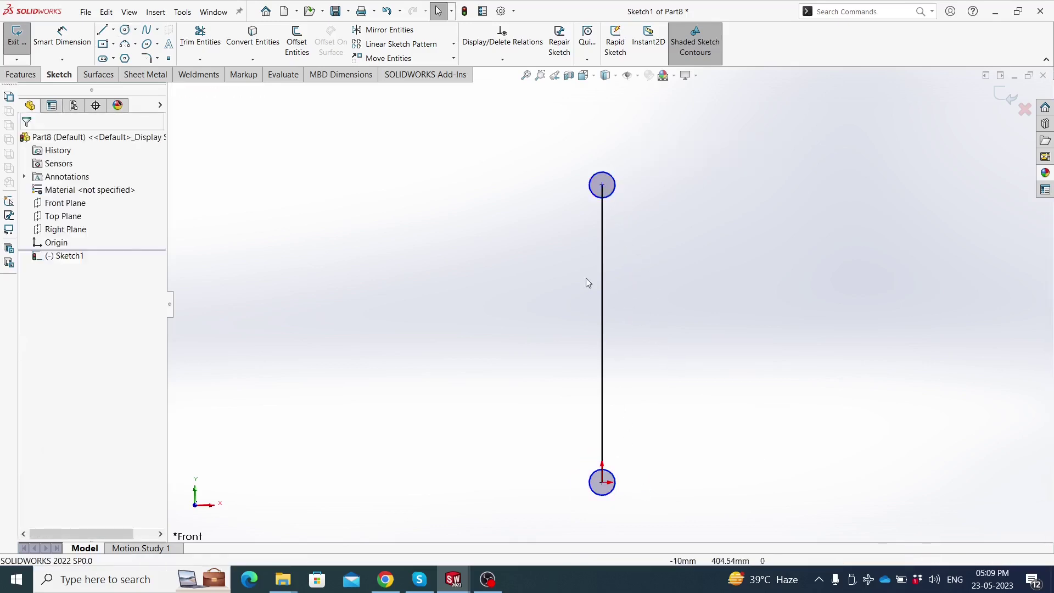
Dimension the vertical line to 116 mm and the top circle to Ø18
key(d)
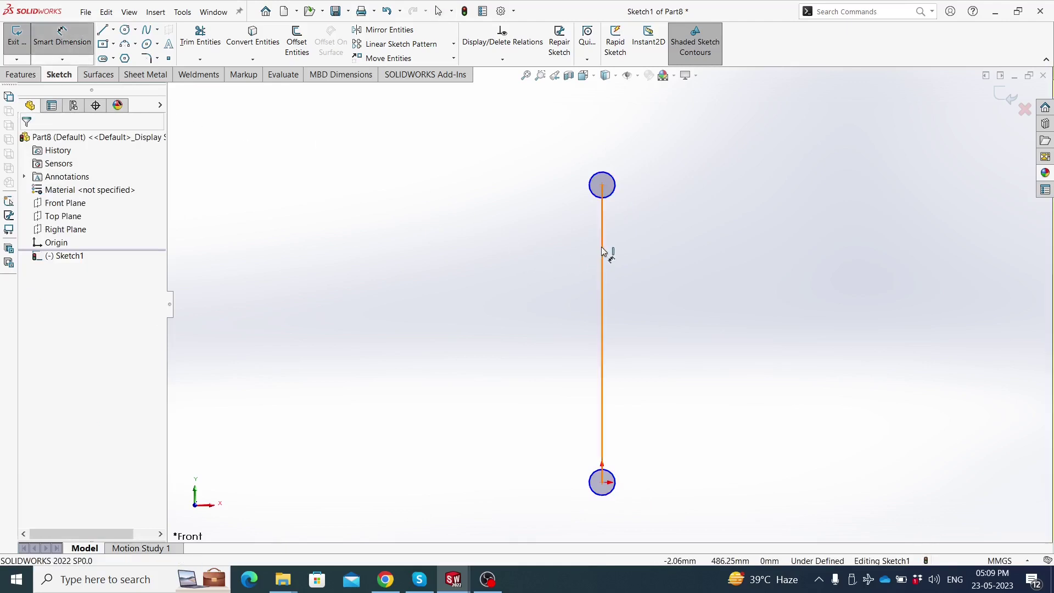
click(602, 251)
click(555, 266)
text(116)
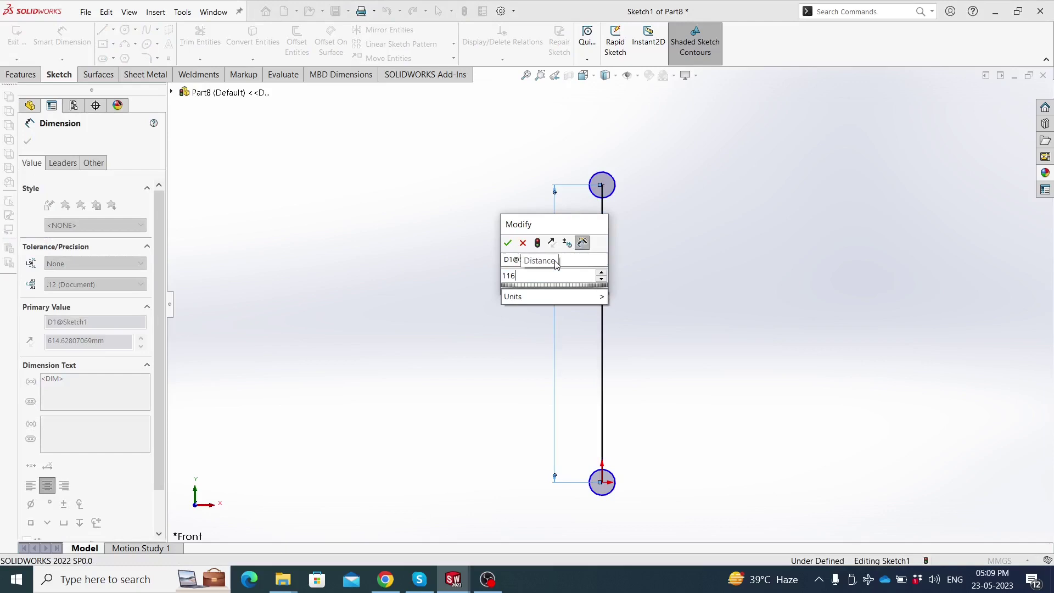
key(Return)
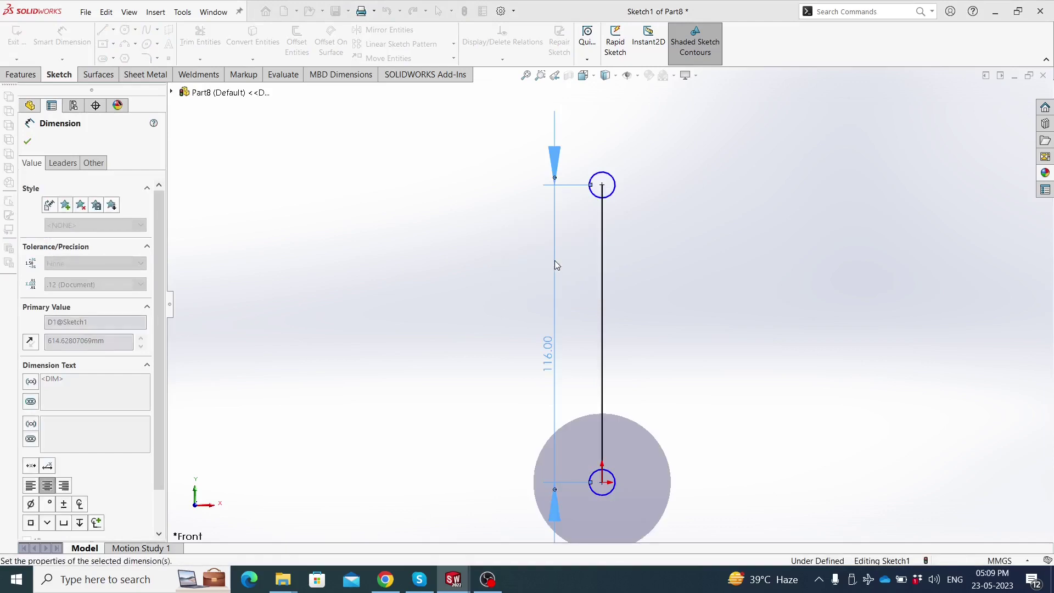
click(625, 195)
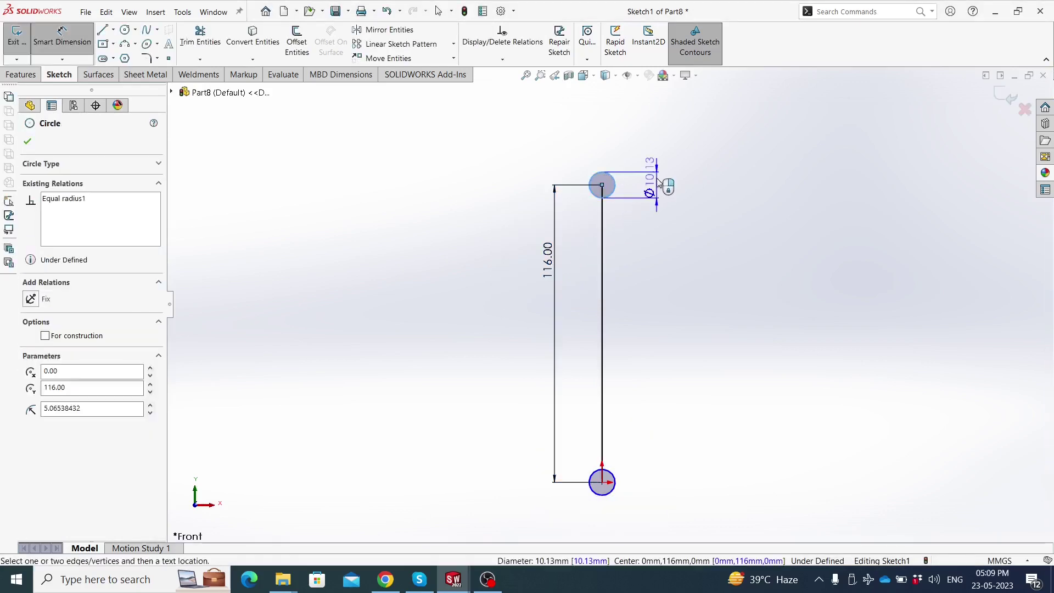
click(661, 179)
text(18)
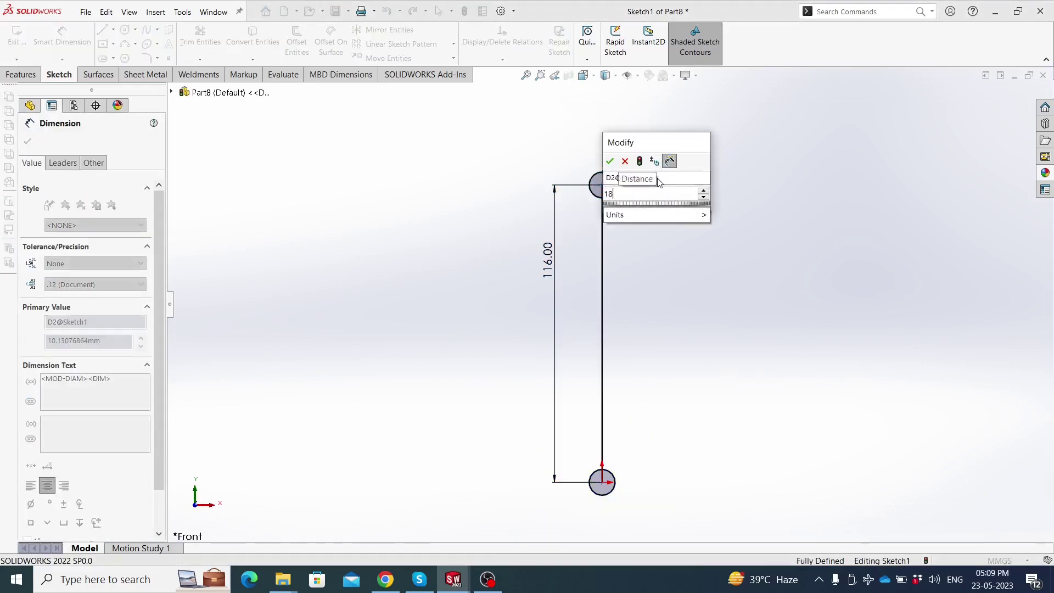
key(Return)
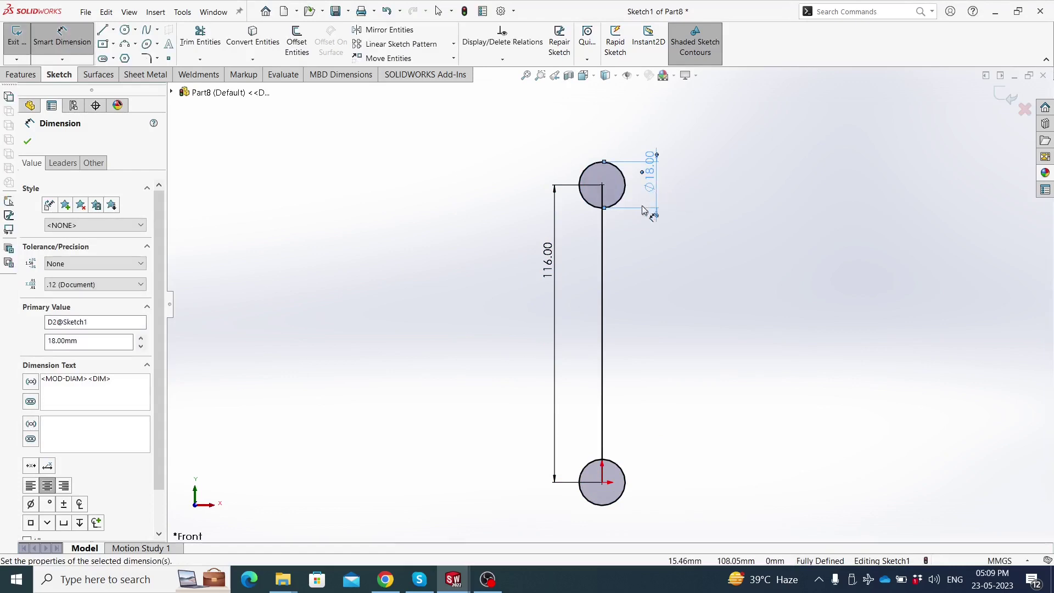
key(Escape)
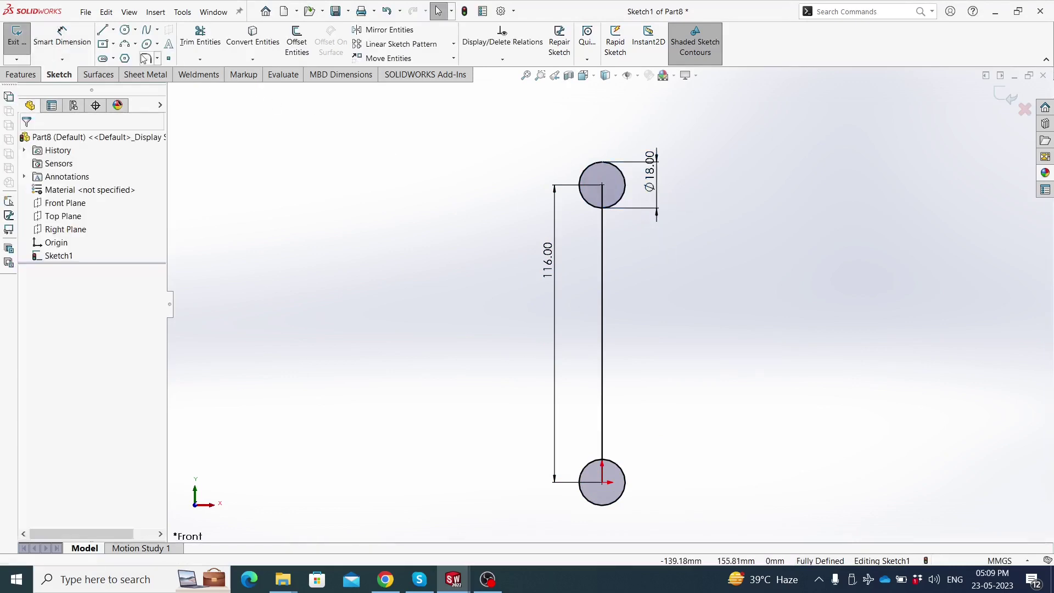
Draw a second vertical line from the top circle down to the lower circle
click(103, 32)
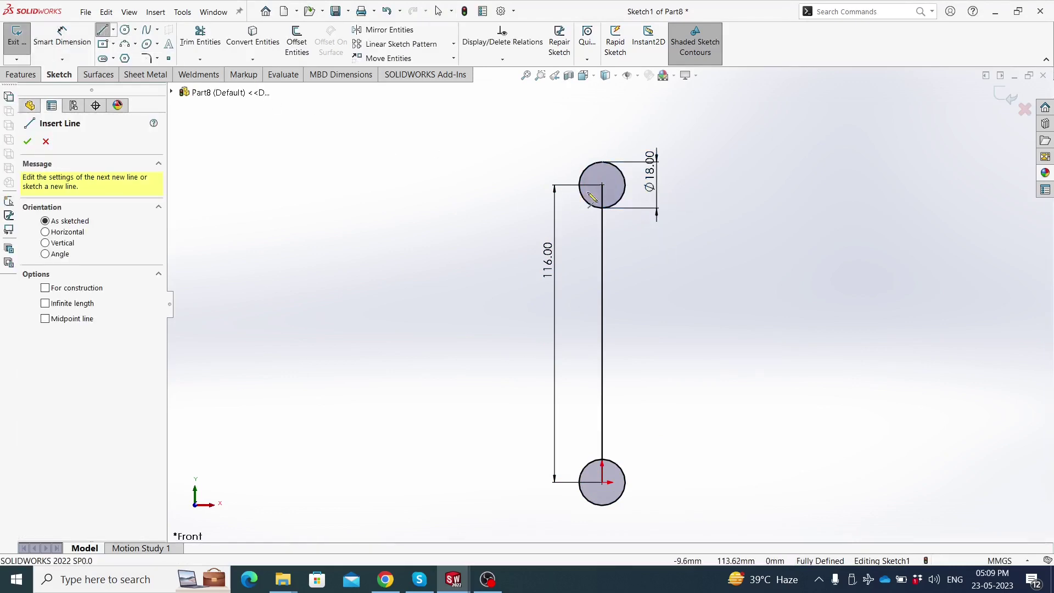
click(620, 202)
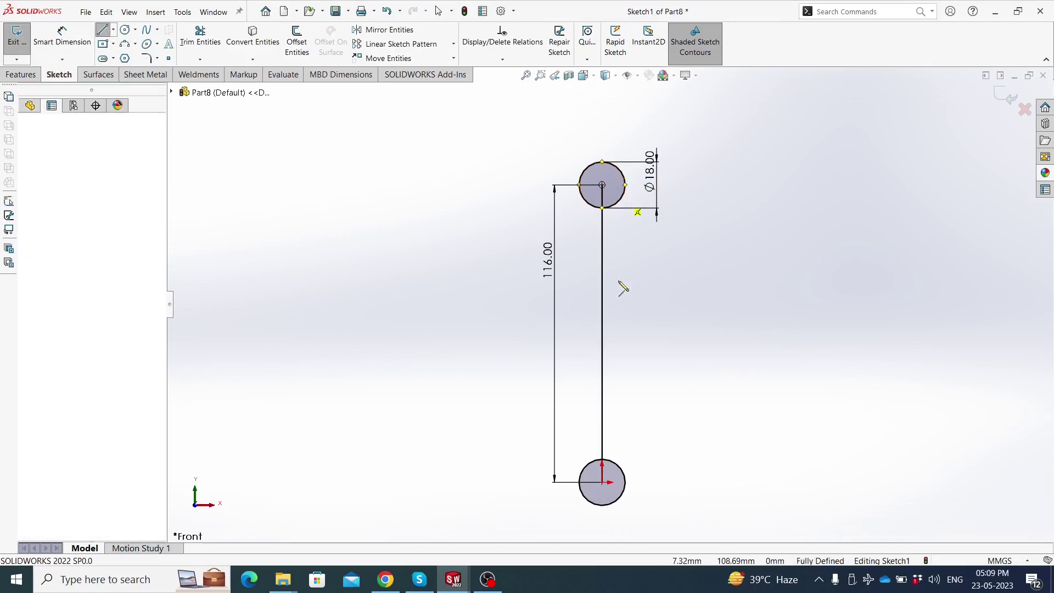
double_click(620, 467)
key(Escape)
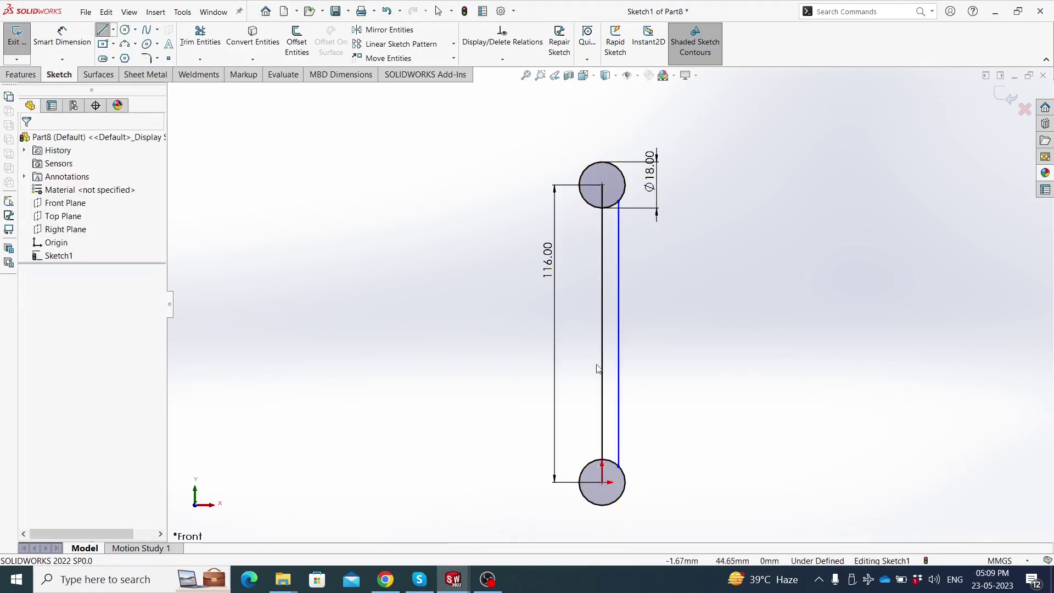
Dimension the spacing between the two vertical lines as 5 mm
click(62, 38)
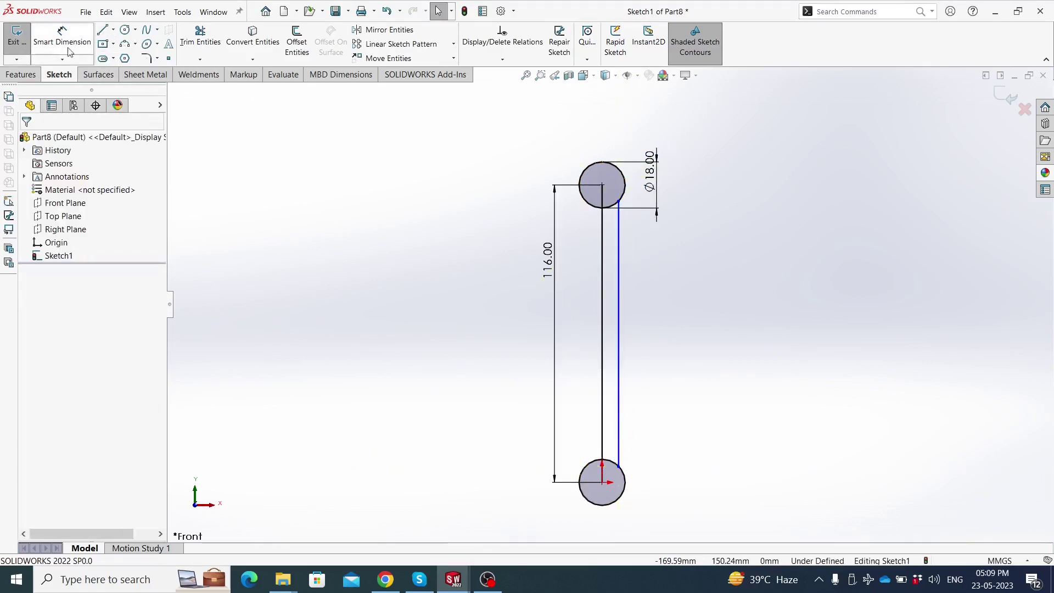
click(603, 278)
click(619, 275)
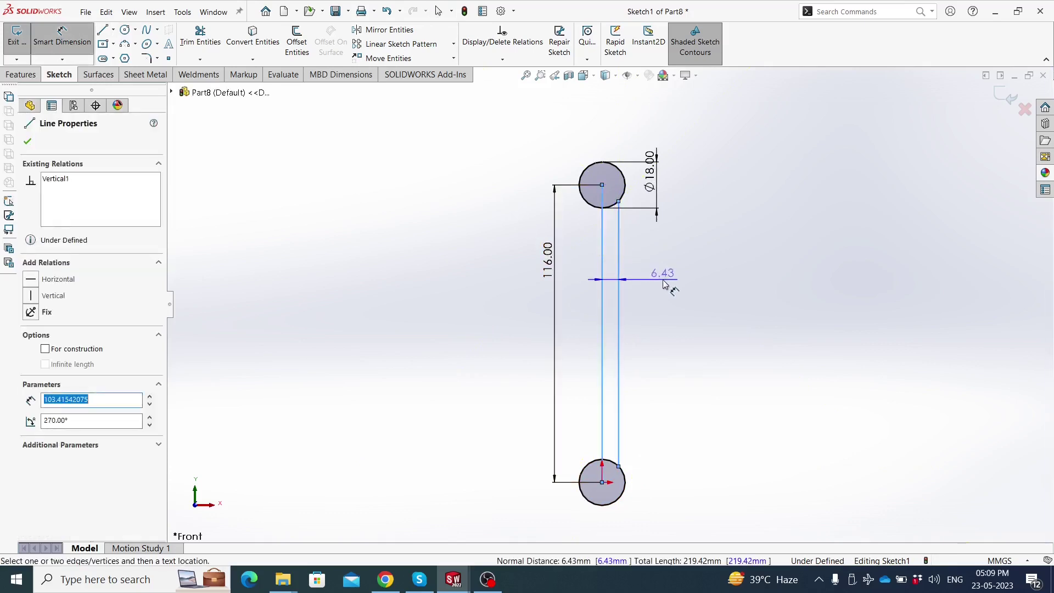
click(663, 283)
text(4)
key(Return)
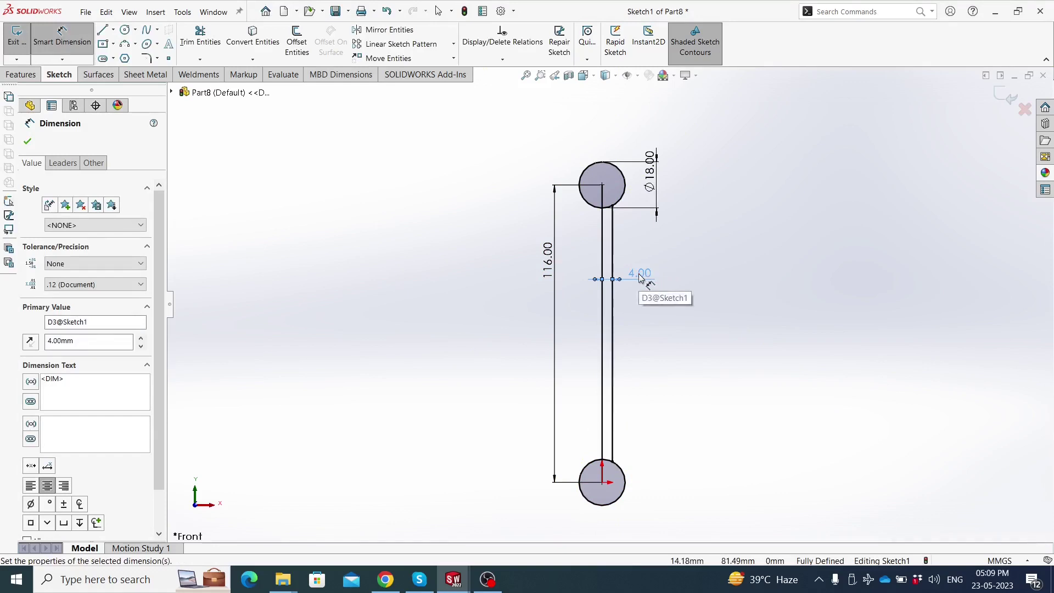
double_click(640, 275)
text(5)
key(Return)
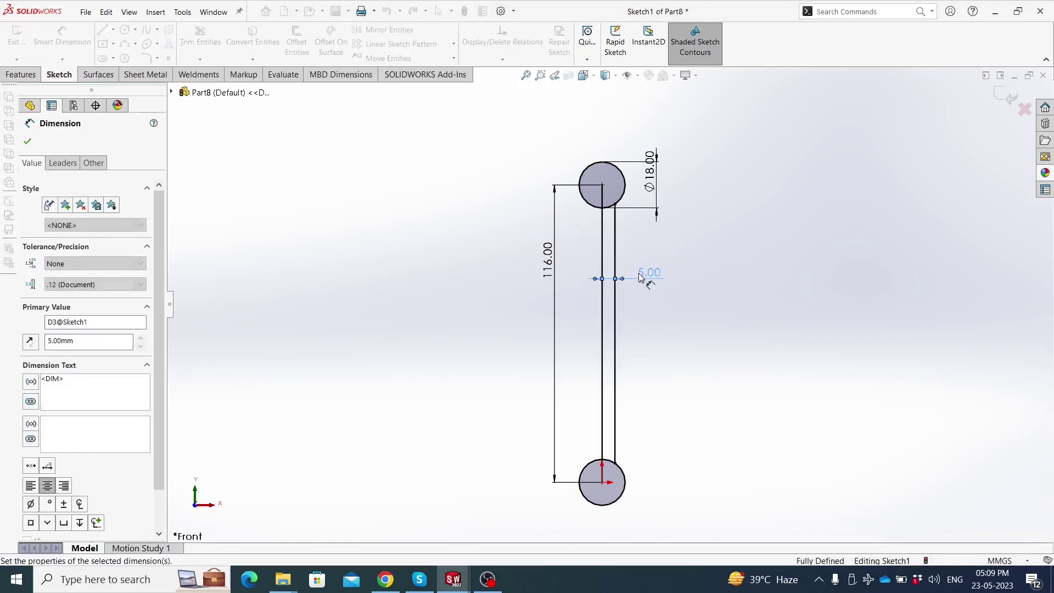
key(Escape)
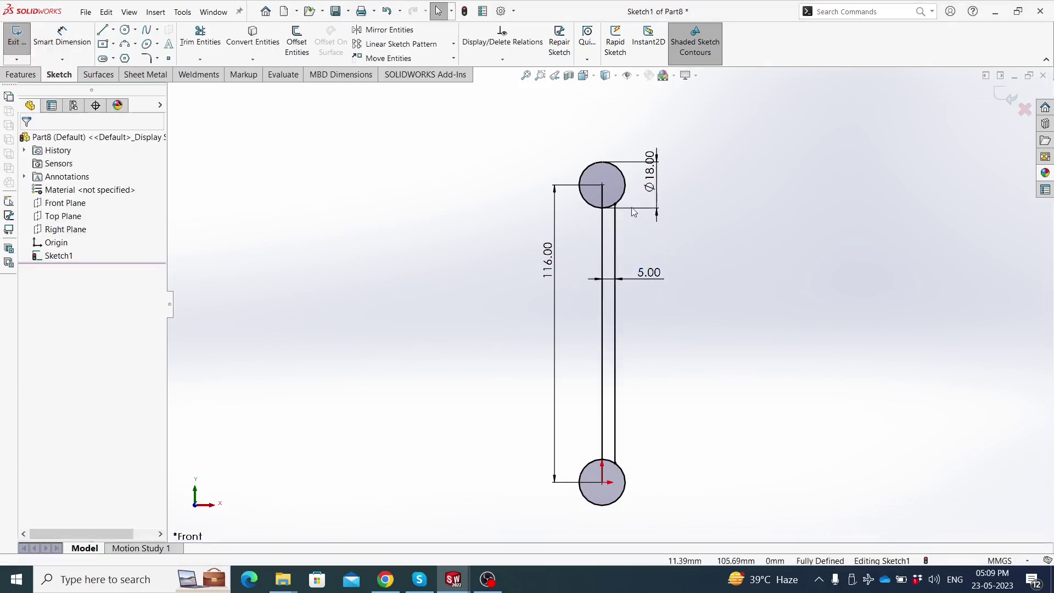
scroll(631, 165, down, 2)
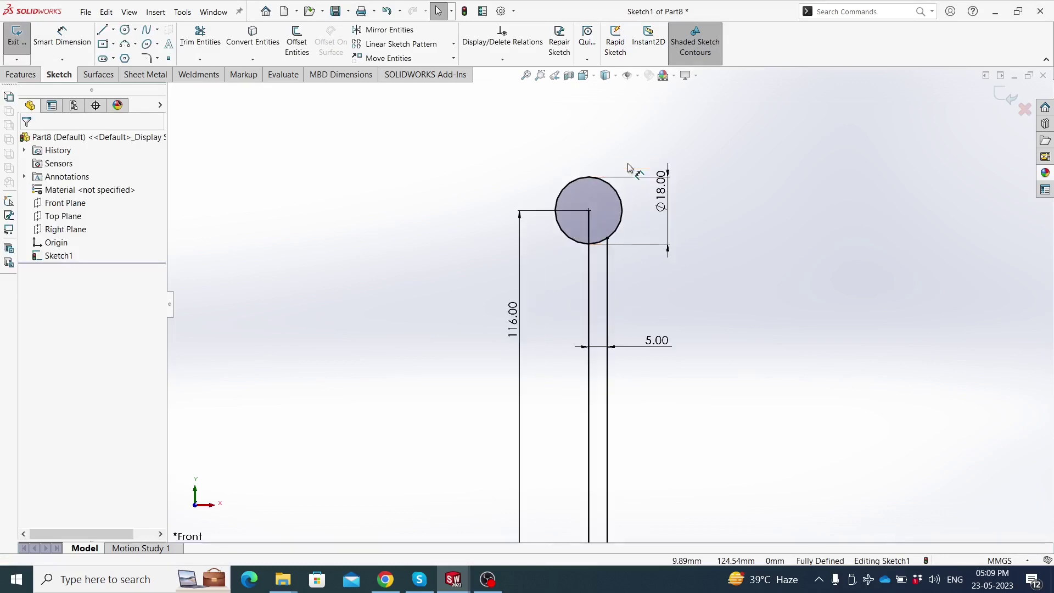
Trim away the lower circle's left half with Trim Entities
click(200, 59)
click(211, 73)
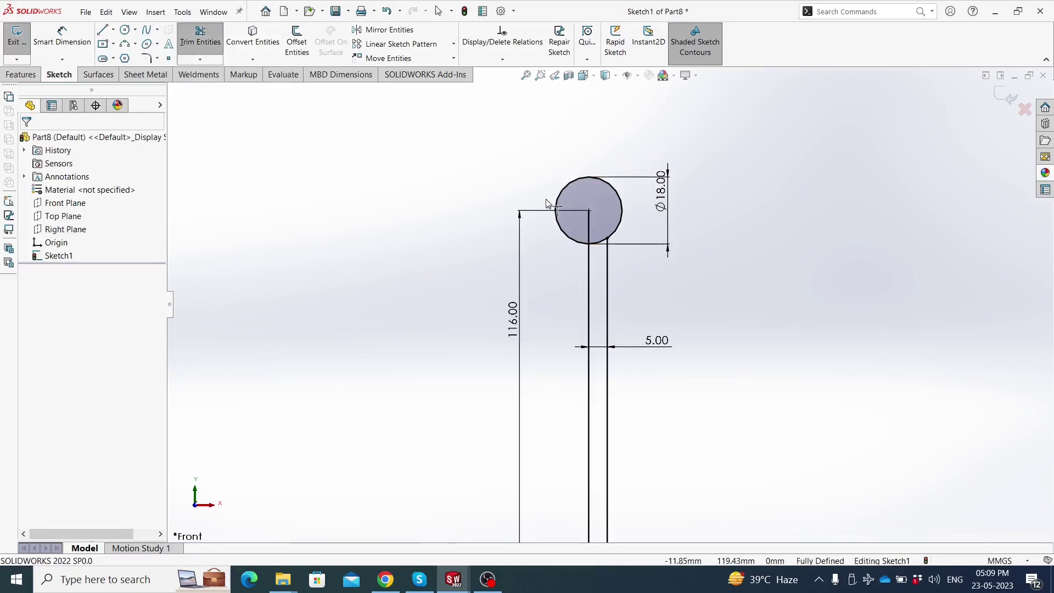
click(591, 219)
scroll(612, 340, up, 2)
scroll(607, 434, down, 1)
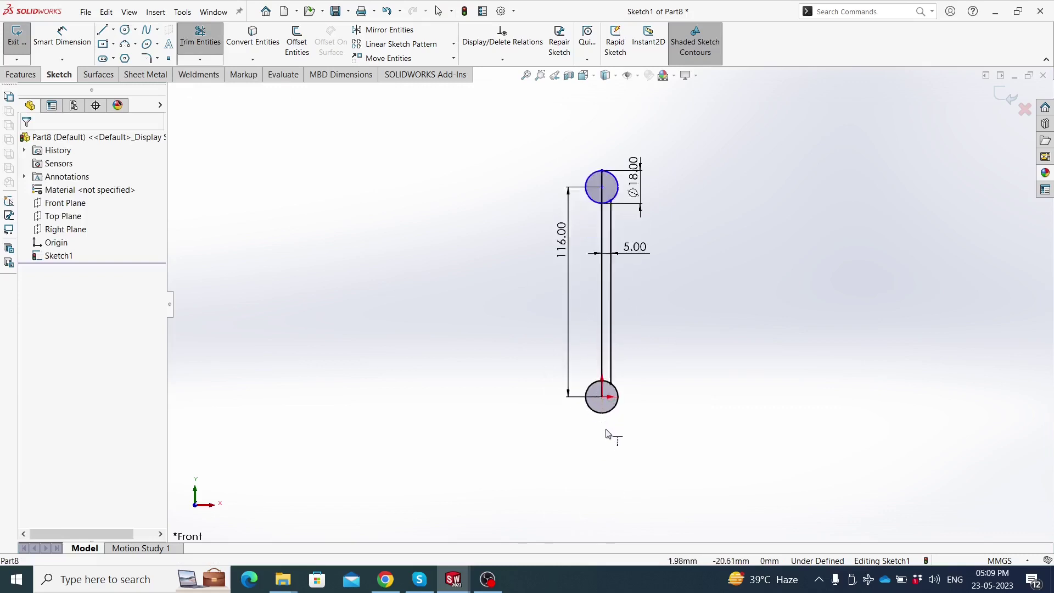
scroll(604, 428, down, 2)
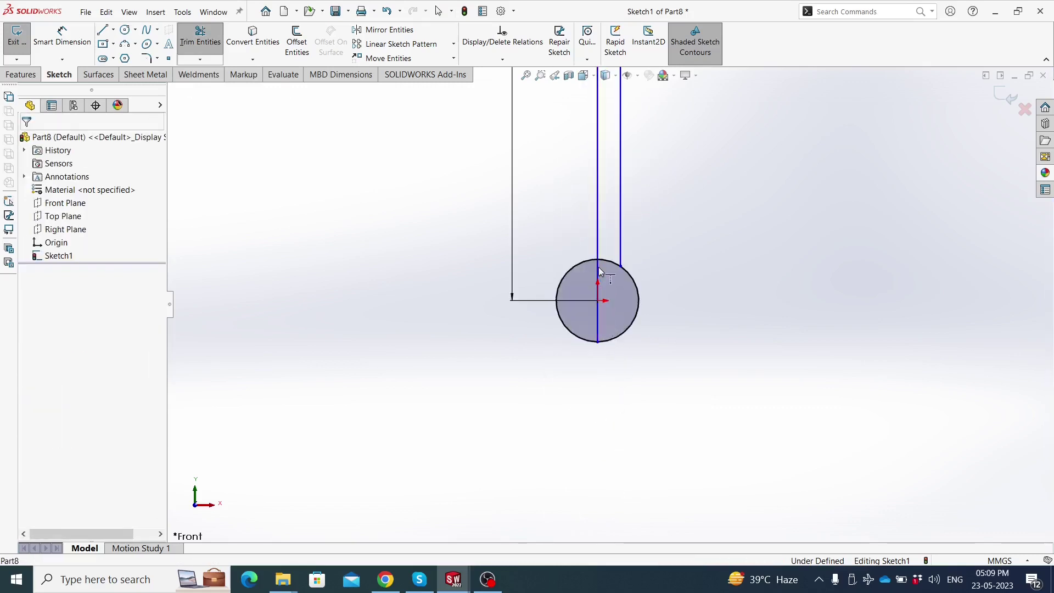
click(191, 36)
click(191, 36)
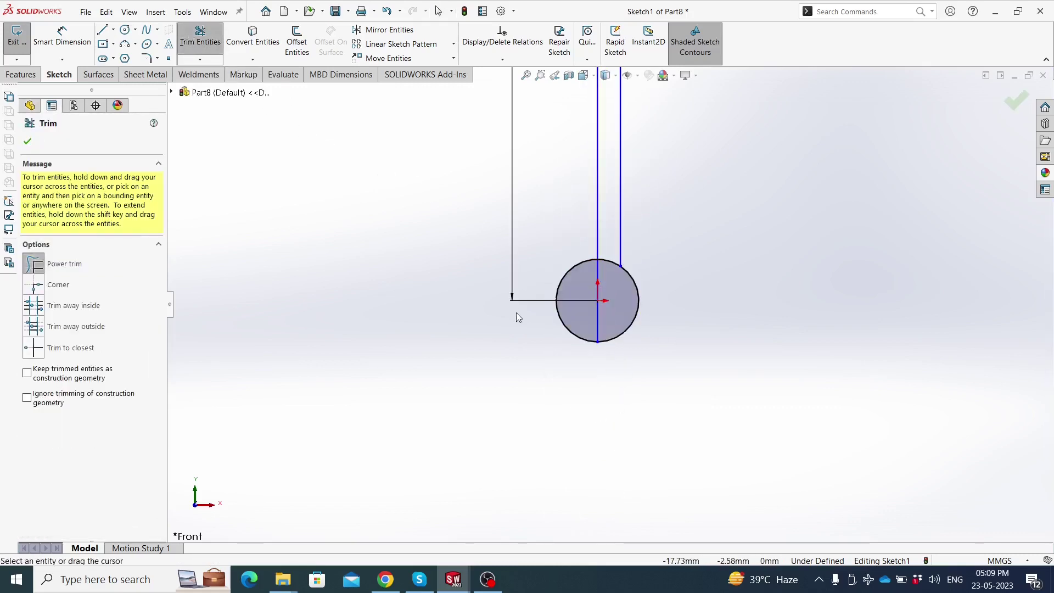
drag(564, 323, 574, 320)
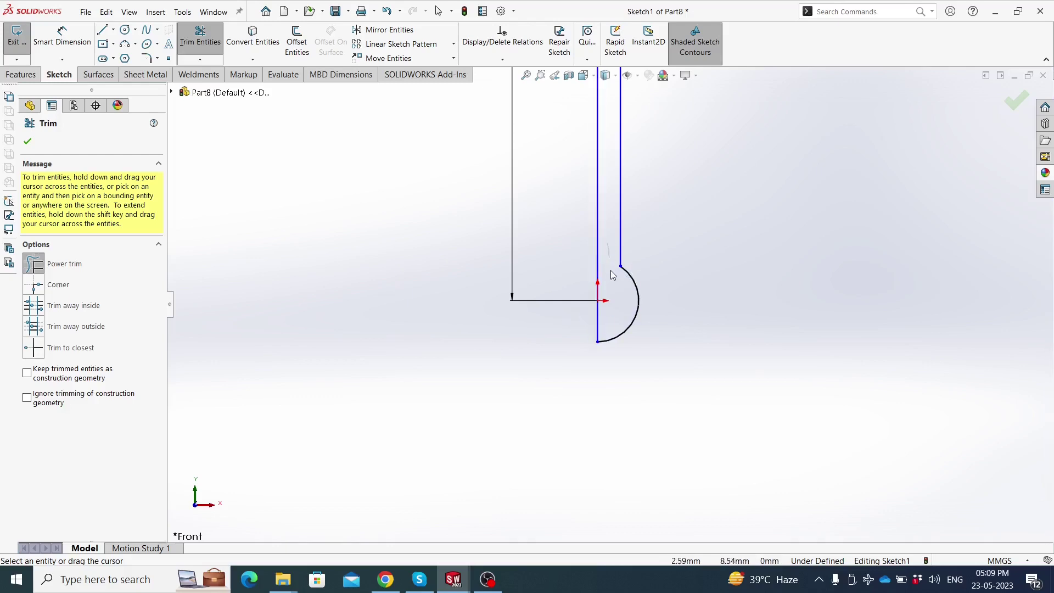
scroll(621, 263, up, 5)
scroll(571, 203, down, 3)
scroll(565, 200, down, 3)
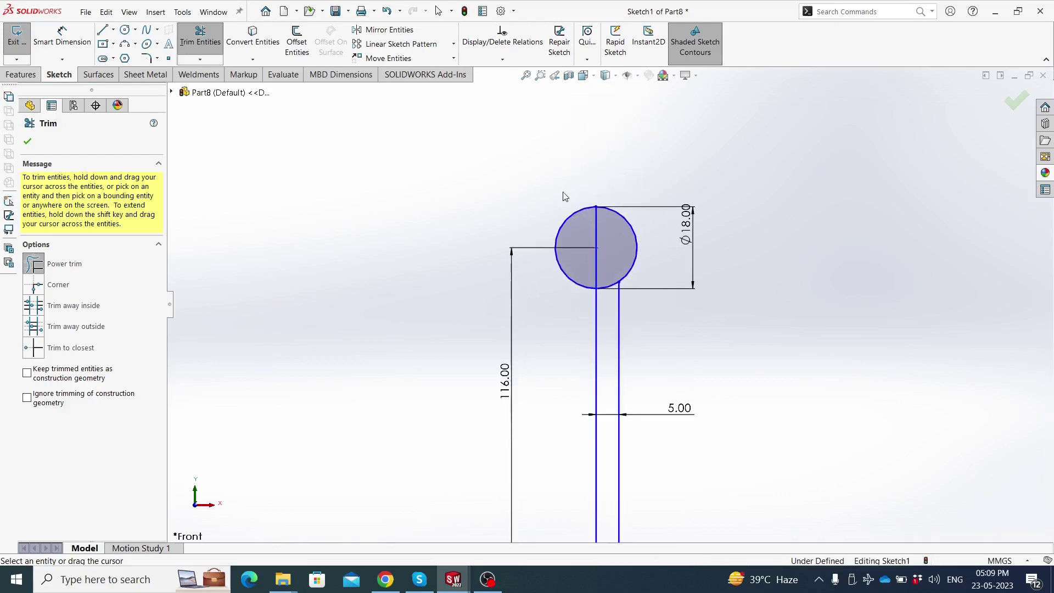
Trim the top circle's left half and the leftover piece below the top arc
drag(554, 187, 572, 223)
drag(611, 276, 607, 298)
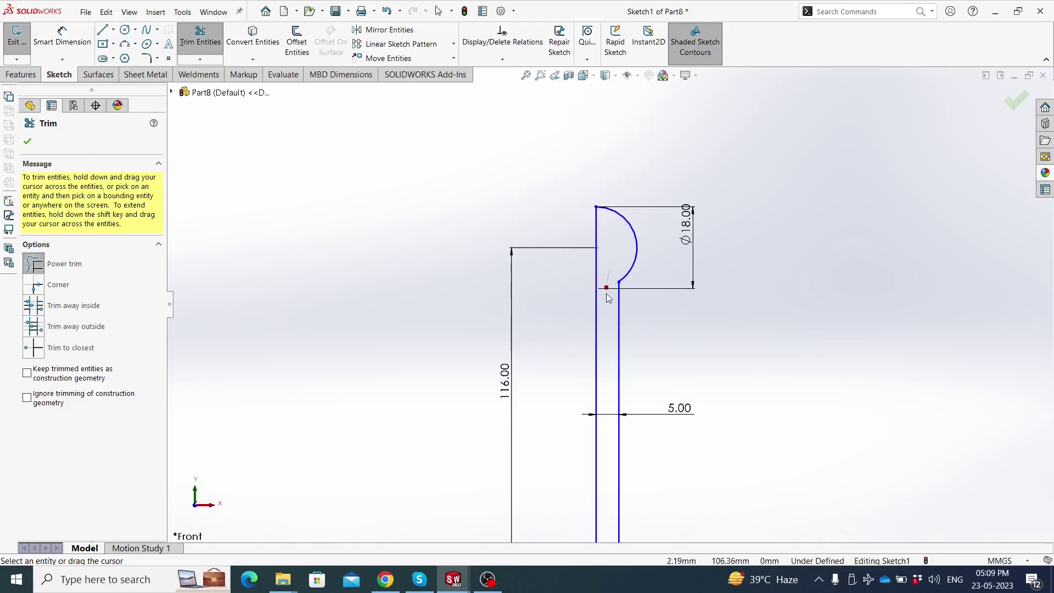
scroll(670, 323, up, 2)
scroll(631, 366, up, 1)
scroll(631, 366, down, 1)
key(Escape)
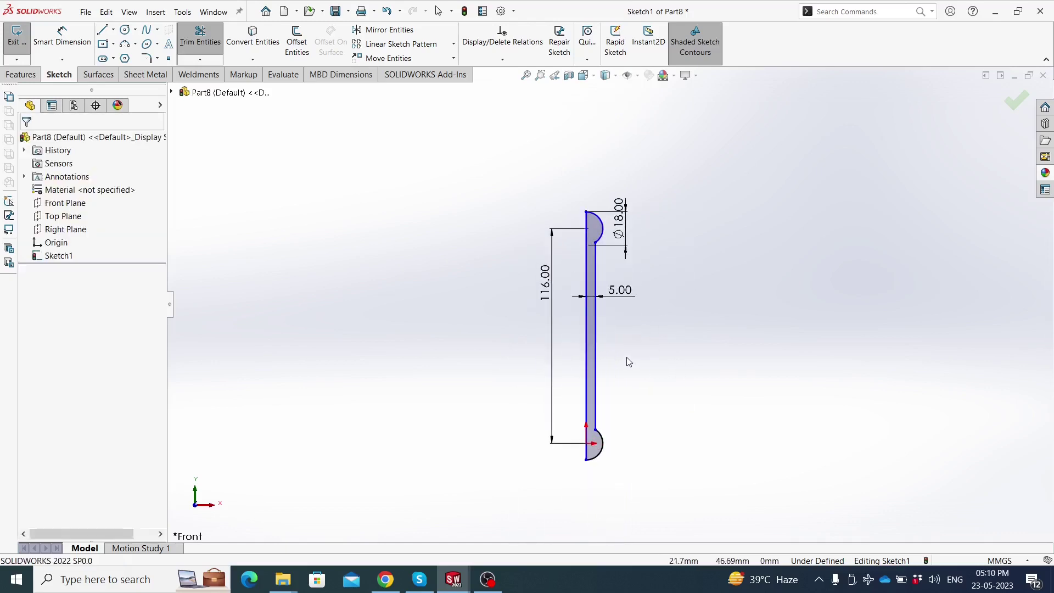
Revolve the strip profile 360° about the centre line into Revolve1
click(15, 76)
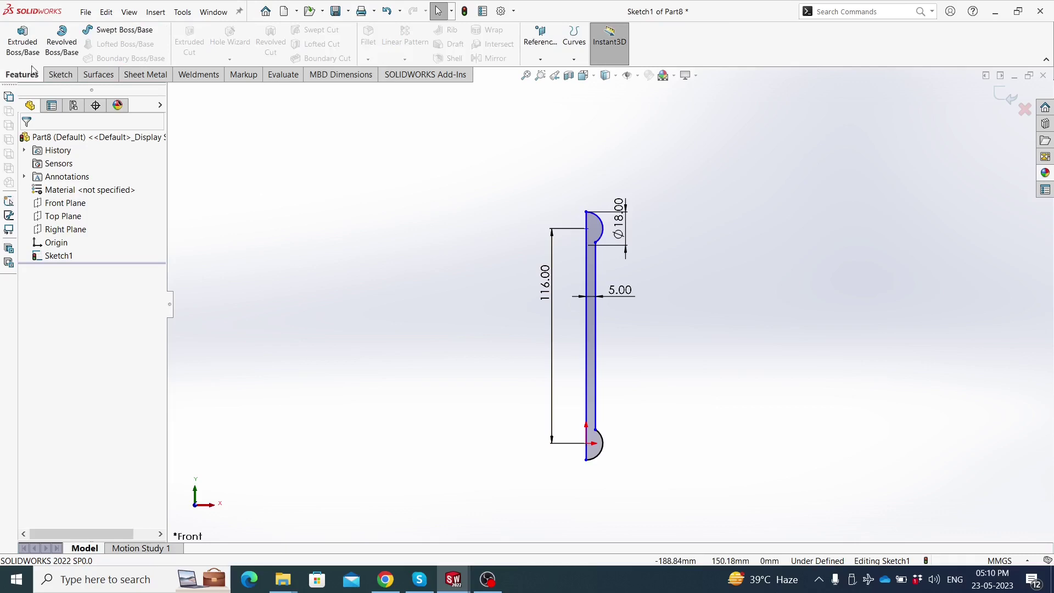
click(61, 41)
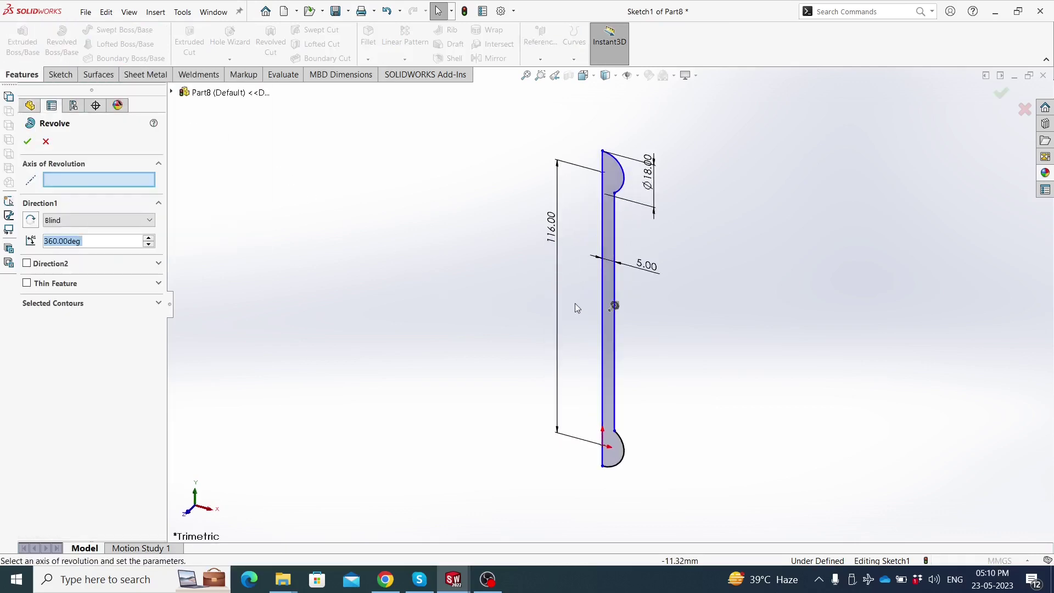
click(602, 281)
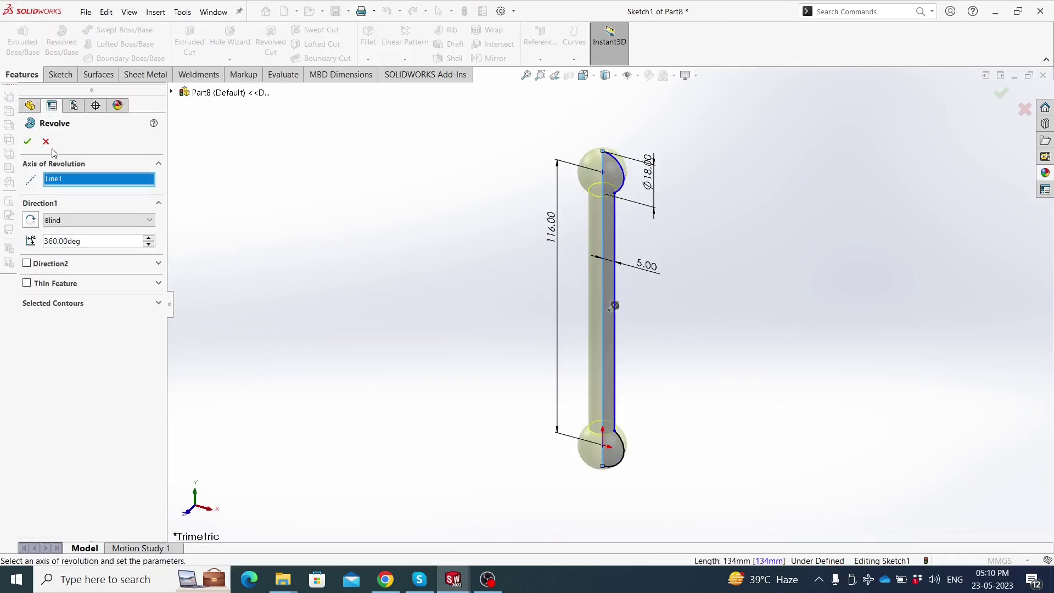
key(Return)
mouse_move(490, 316)
middle_down()
mouse_move(520, 315)
mouse_move(499, 314)
mouse_move(501, 330)
mouse_move(536, 265)
mouse_move(510, 362)
mouse_move(450, 381)
middle_up()
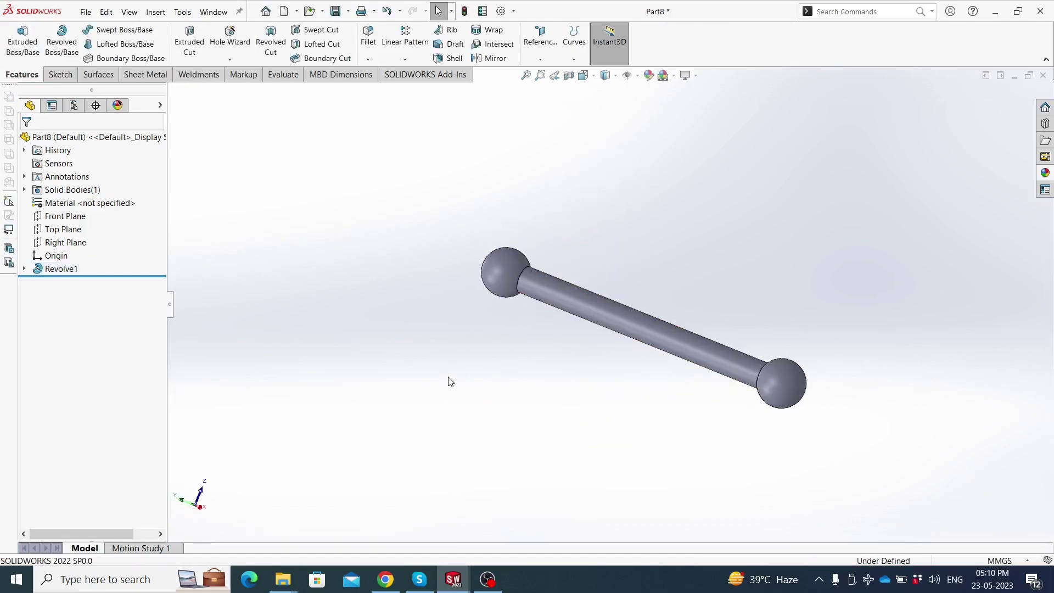
Fillet both rod-to-ball junction edges with a 3 mm radius
click(368, 47)
text(1)
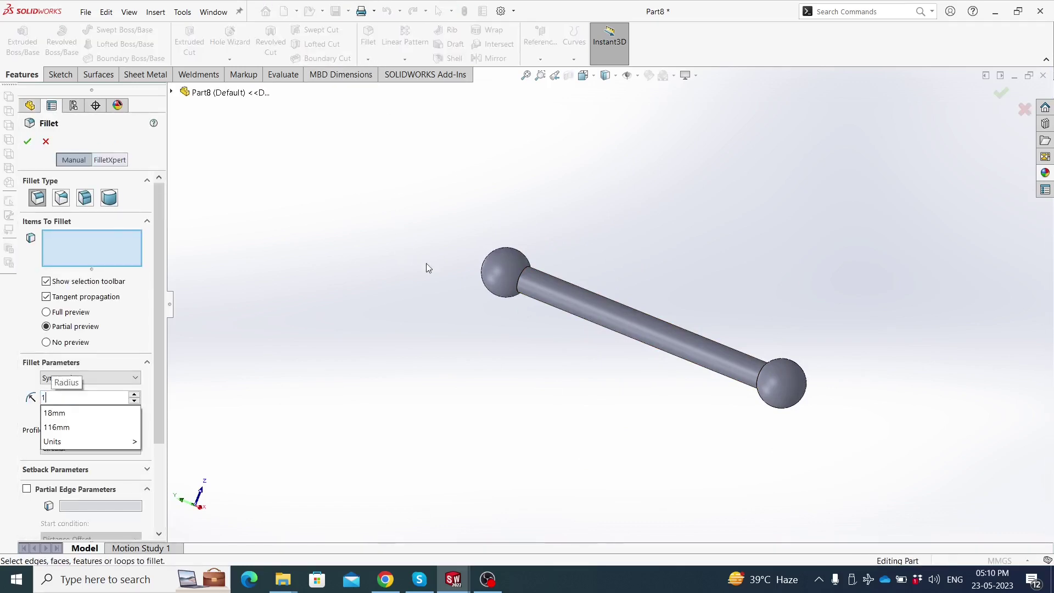
click(521, 287)
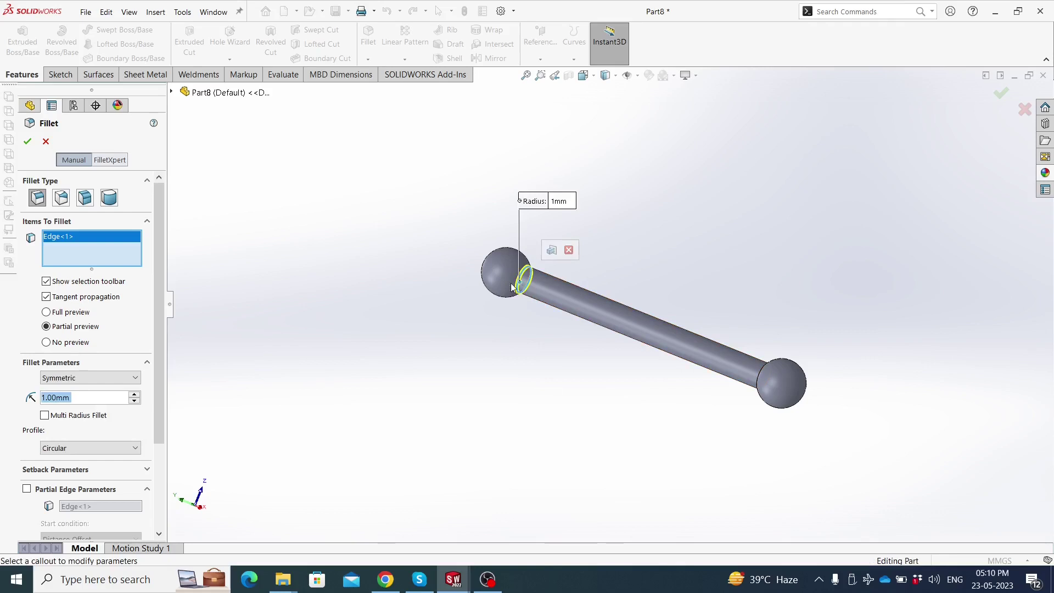
text(3)
key(Return)
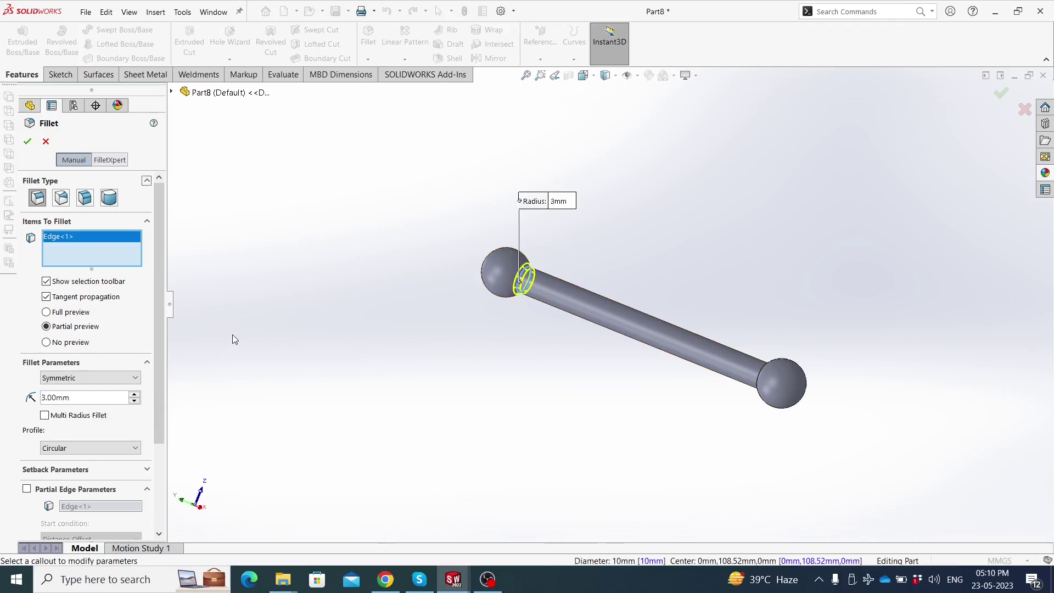
scroll(785, 407, down, 5)
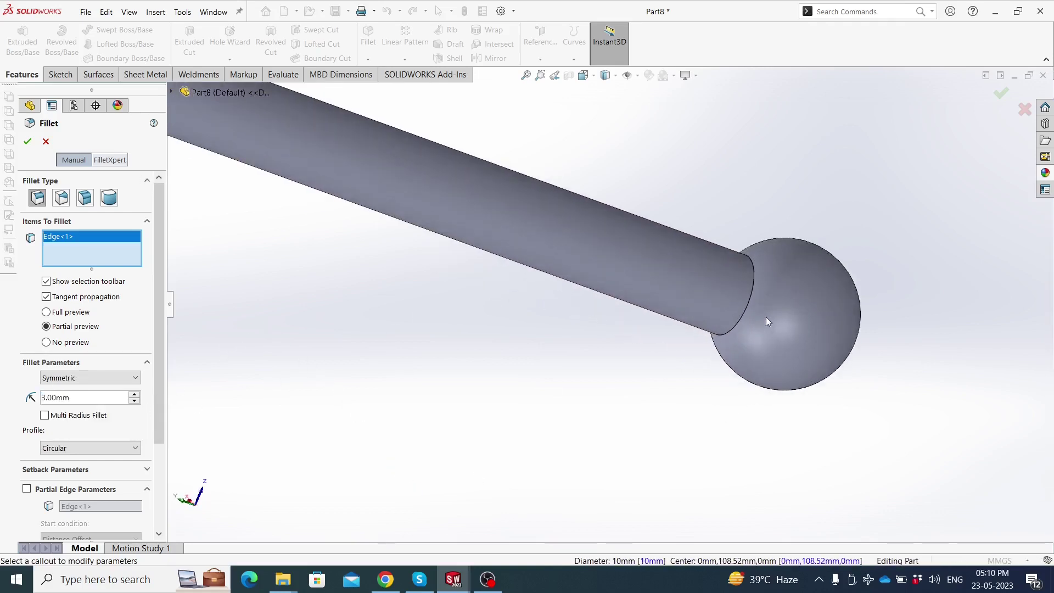
click(754, 289)
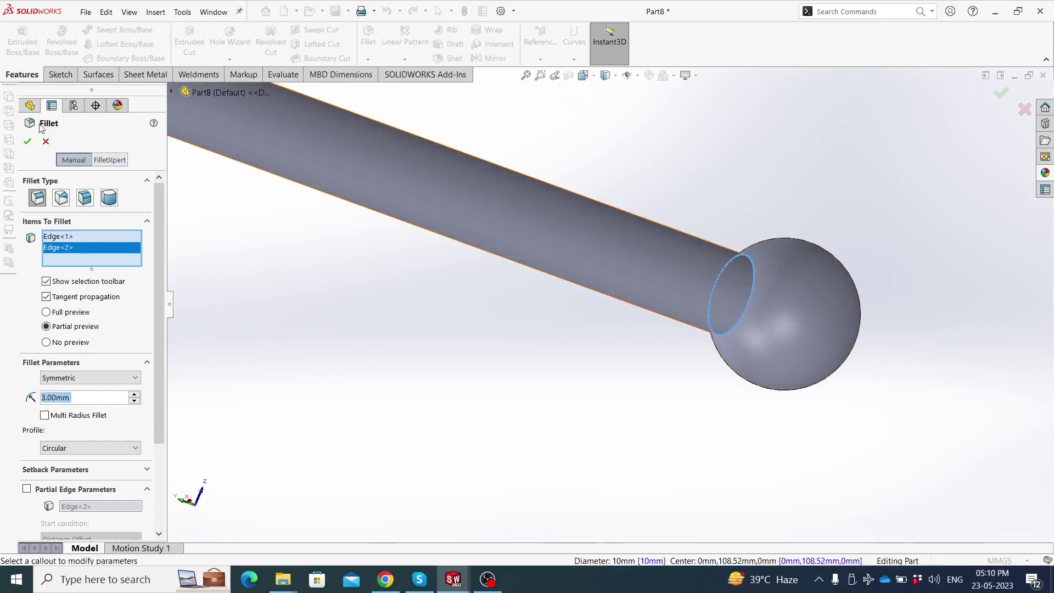
key(Return)
scroll(461, 330, up, 5)
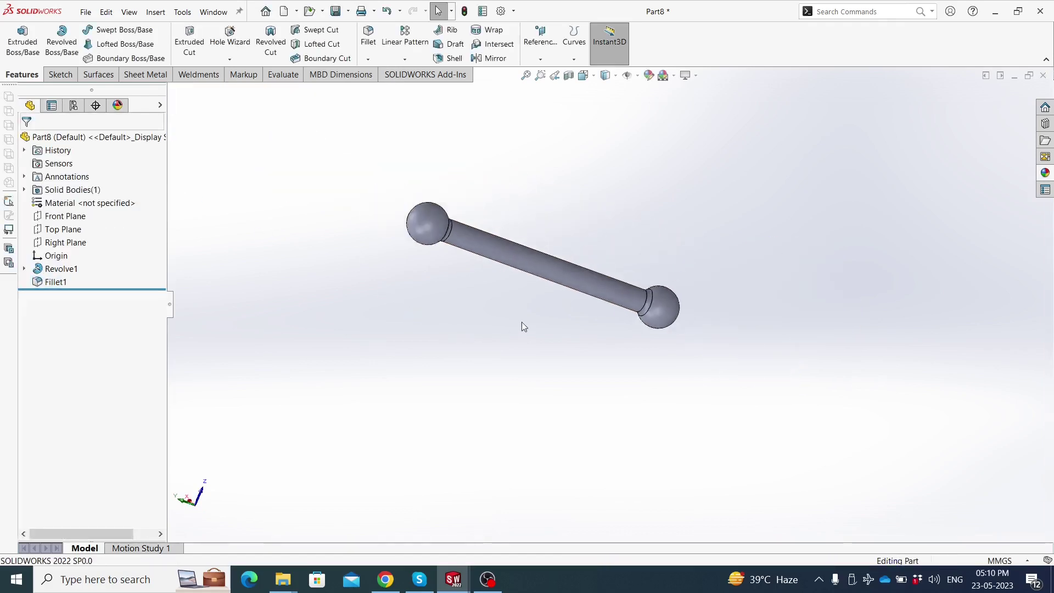
mouse_move(522, 322)
middle_down()
mouse_move(370, 394)
mouse_move(402, 343)
middle_up()
scroll(551, 225, down, 3)
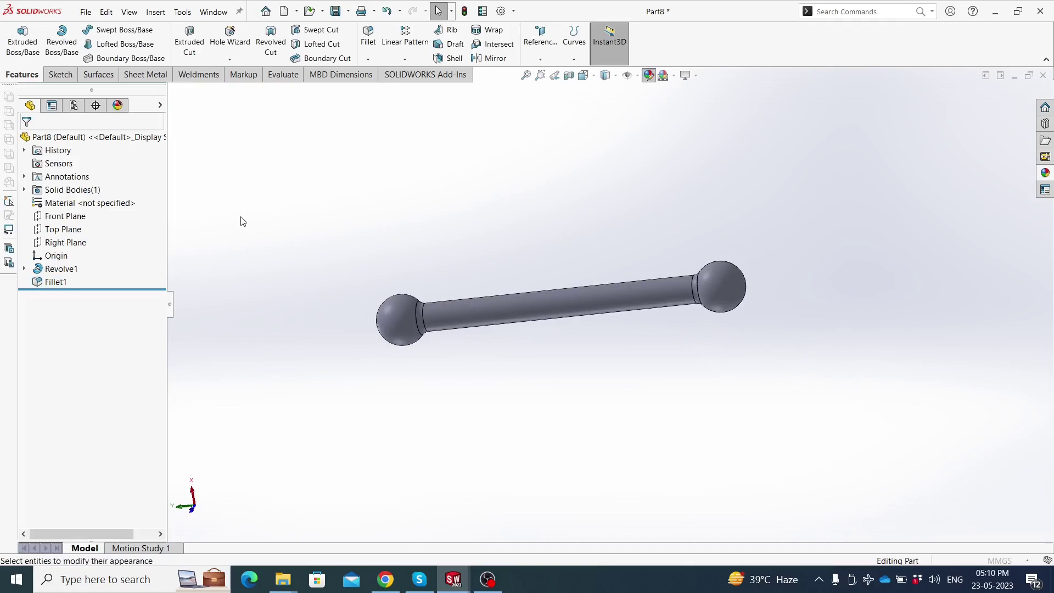
Colour the rod magenta and save it as 'Connecting rod' in Desktop > Punching machine
click(140, 472)
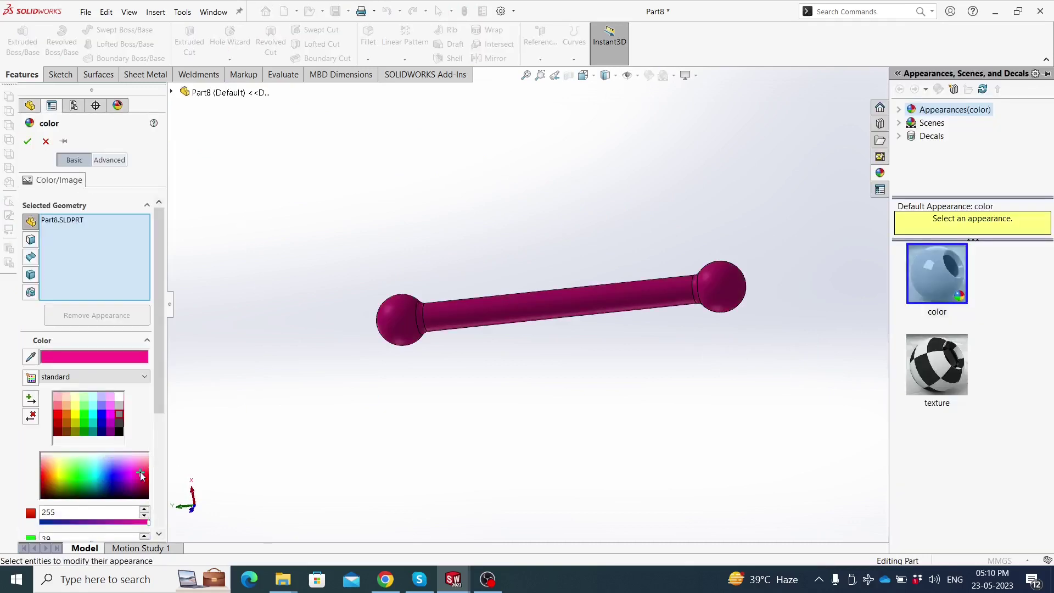
click(27, 142)
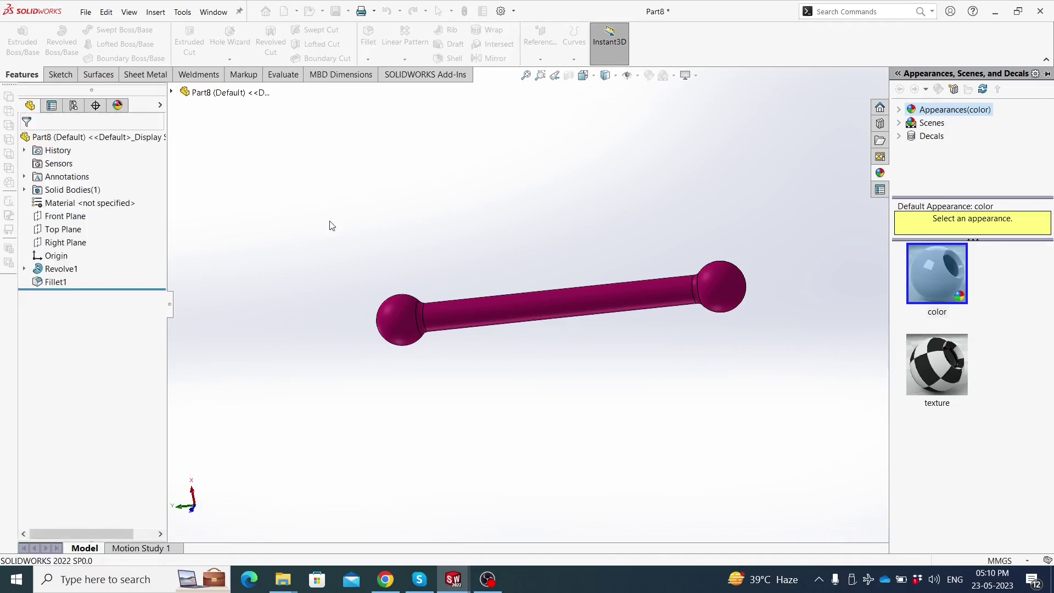
click(348, 11)
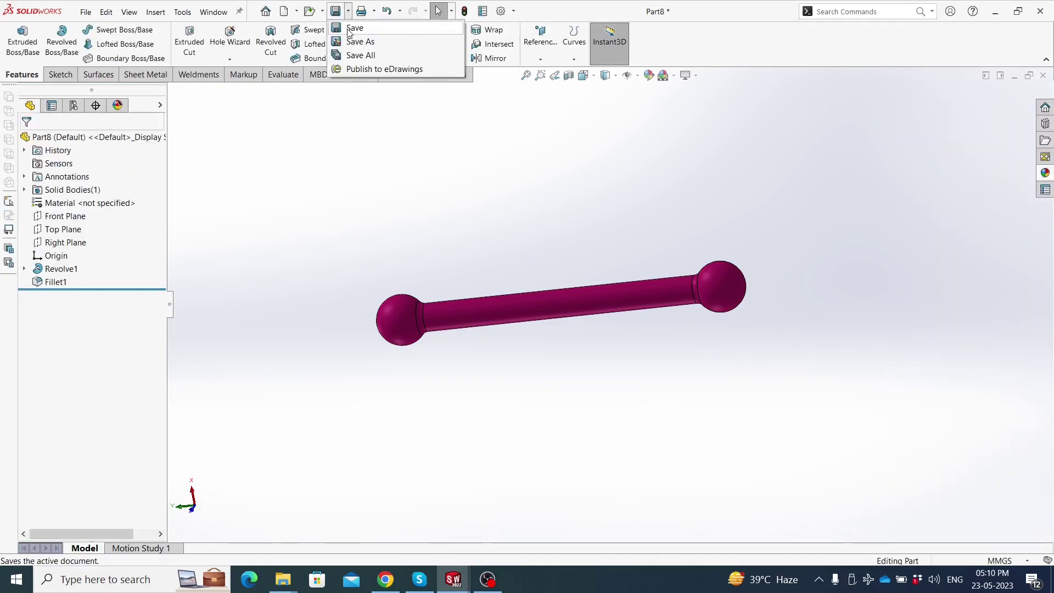
click(362, 40)
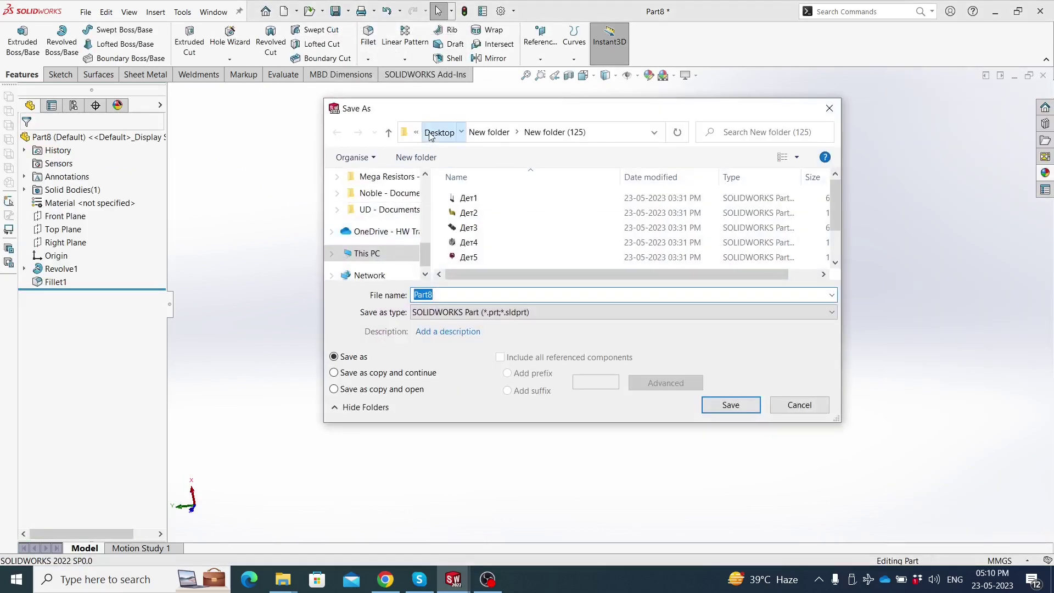
click(429, 135)
double_click(470, 213)
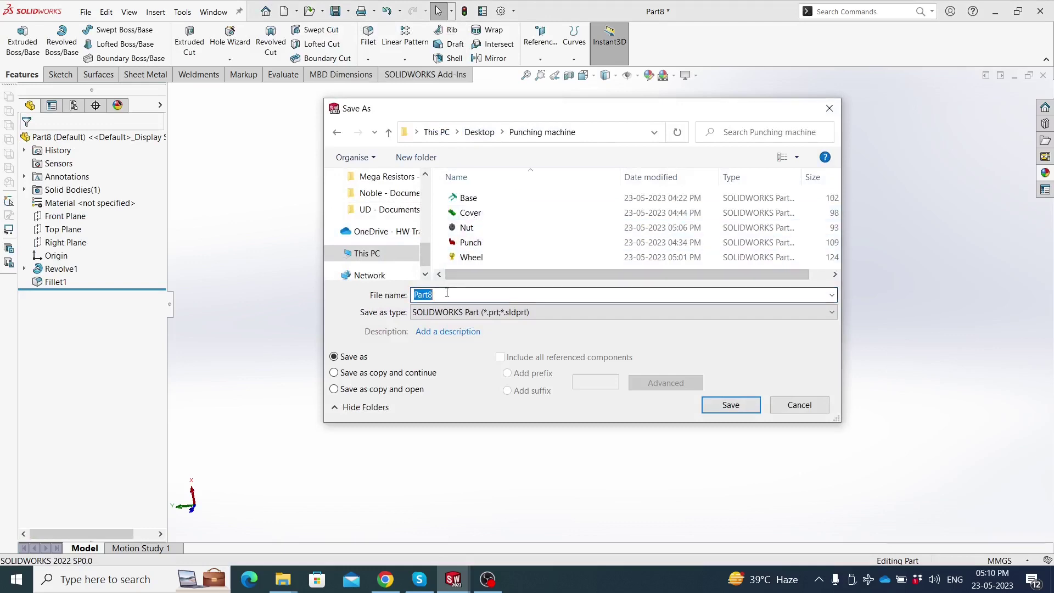
text(Co)
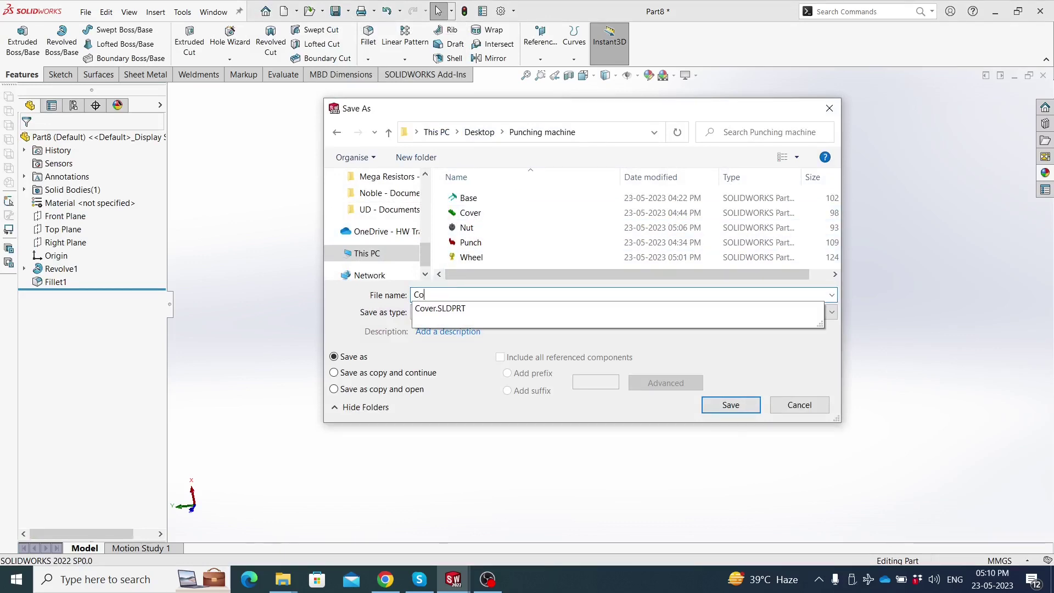
text(nnecting rod)
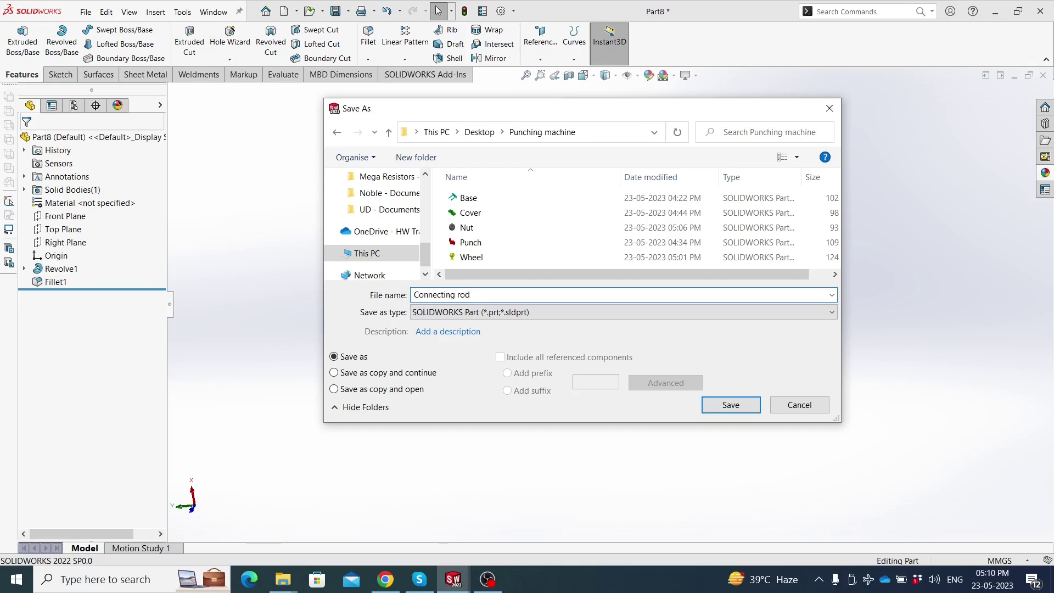
key(Return)
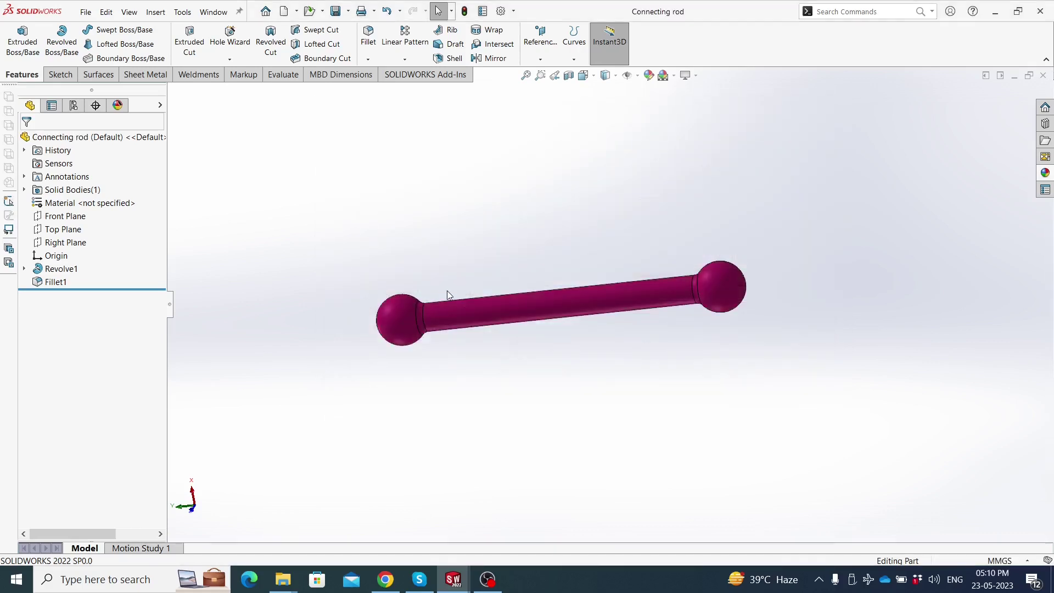
Create a new part and start a sketch on the Top Plane
click(87, 13)
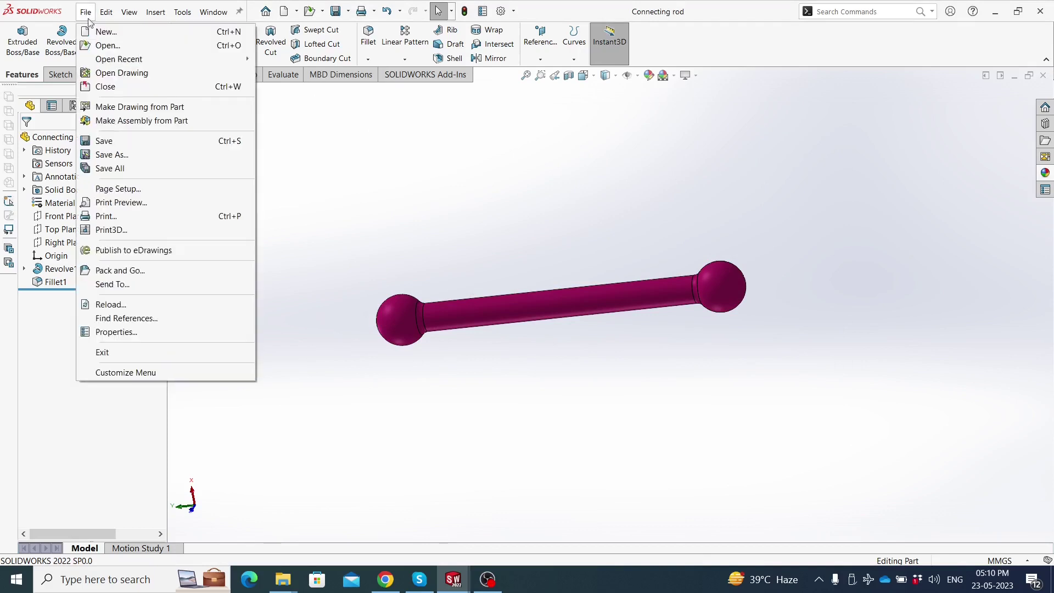
click(105, 31)
double_click(271, 277)
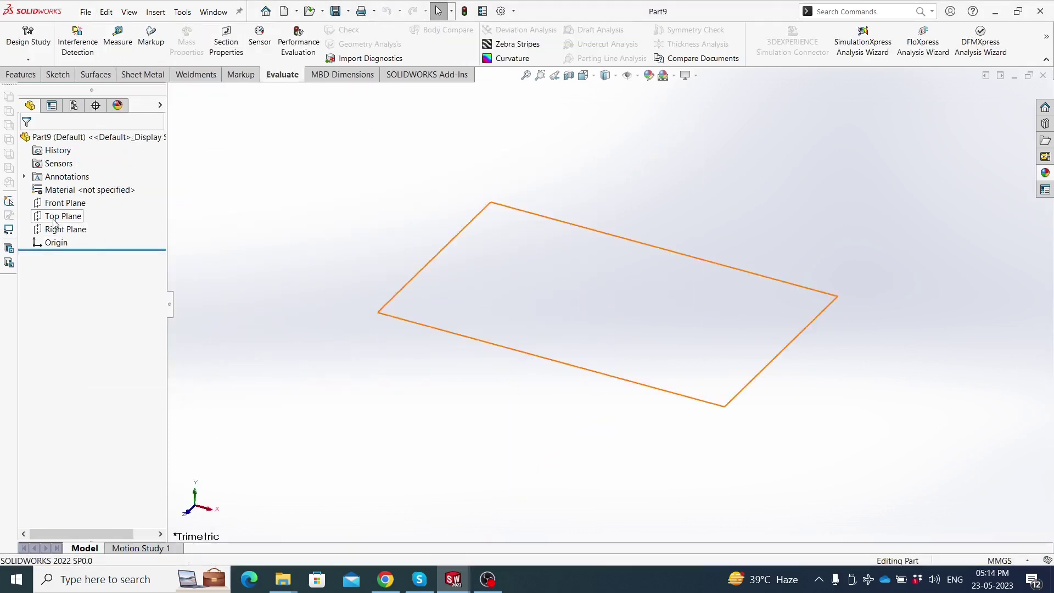
click(57, 218)
click(82, 204)
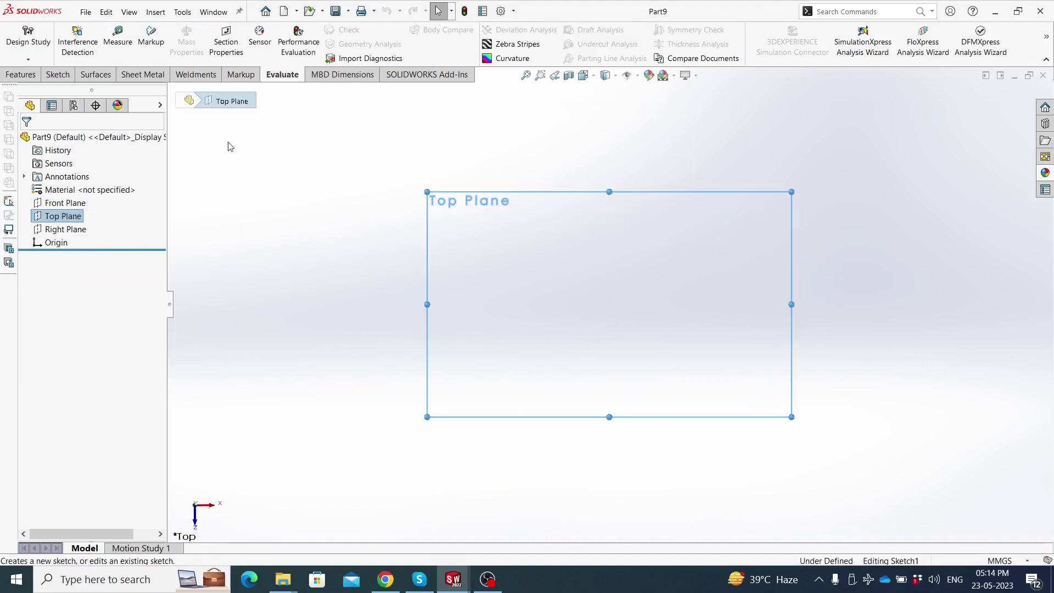
Draw an origin-centred circle and dimension it to Ø36
click(126, 32)
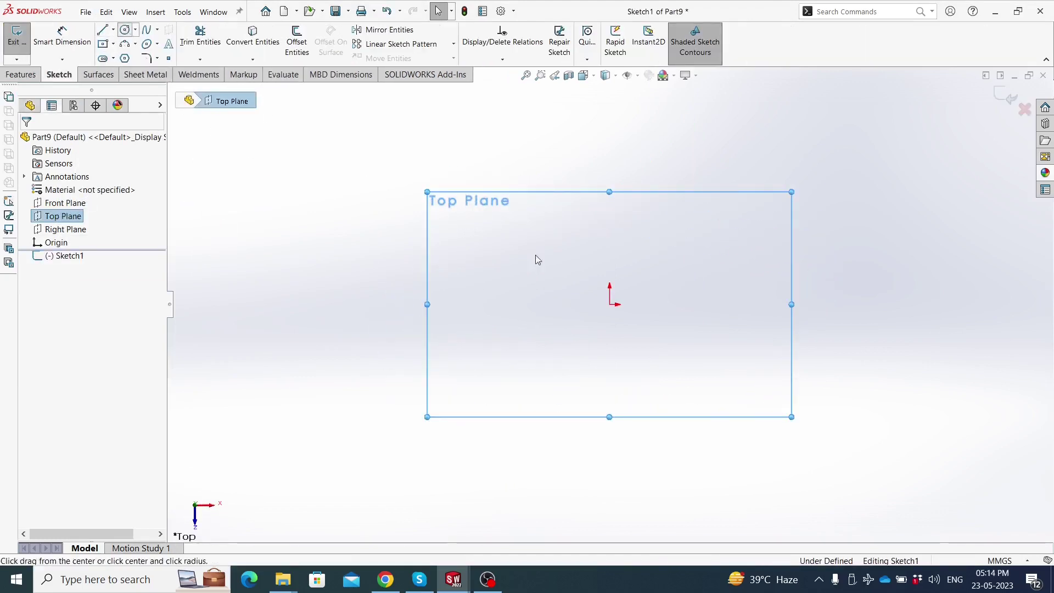
click(610, 304)
click(415, 308)
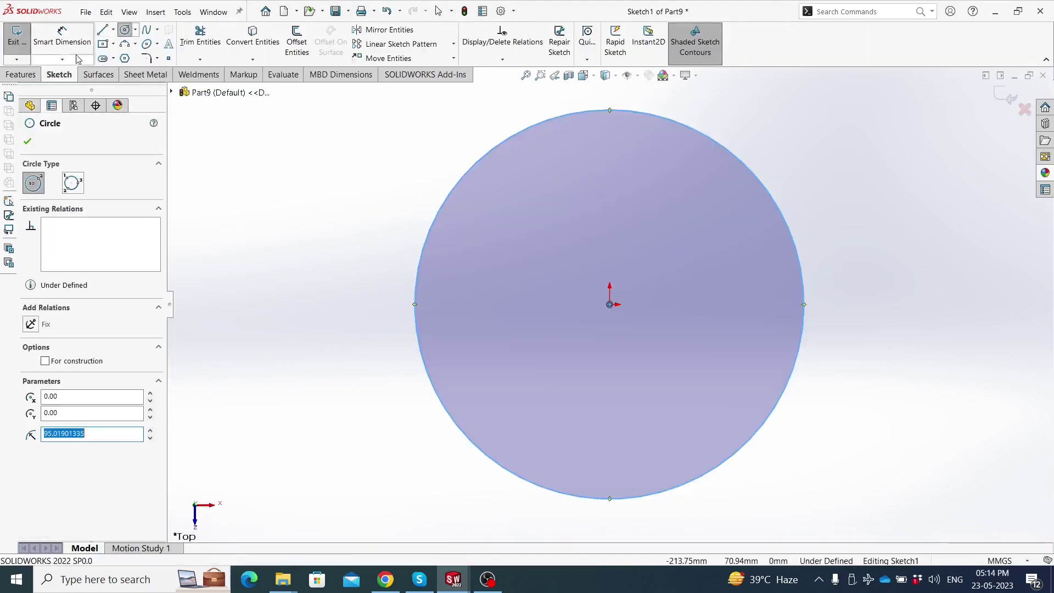
click(422, 248)
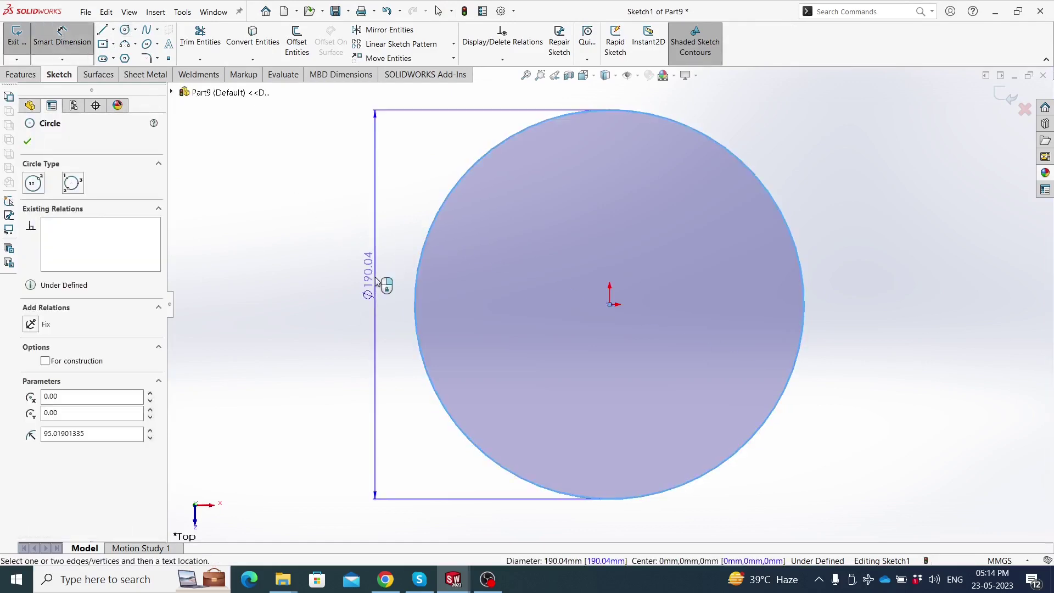
click(376, 283)
text(36)
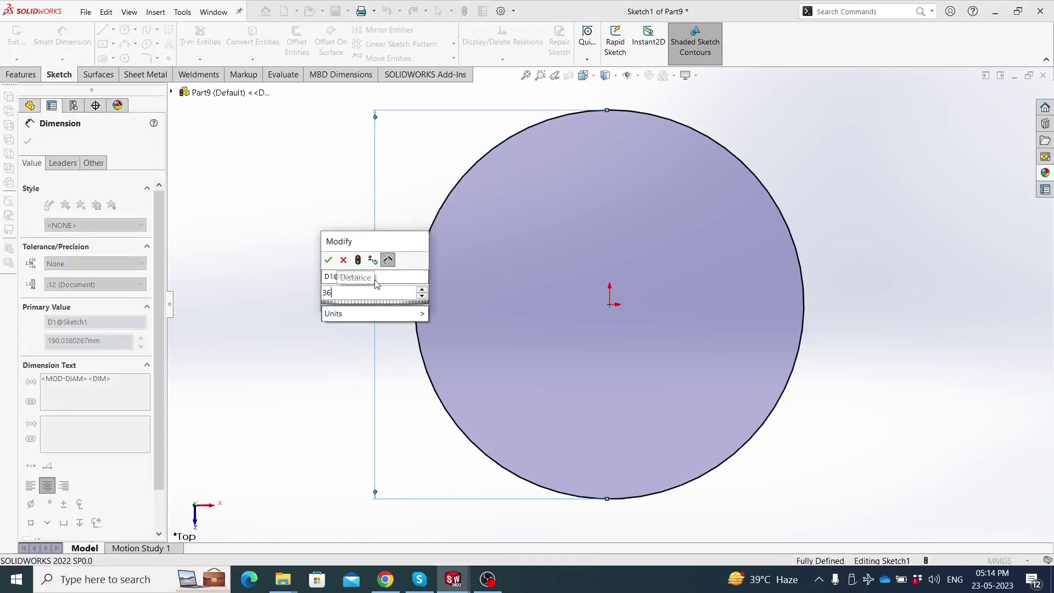
key(Return)
Extrude the circle 3 mm into a disc
click(25, 70)
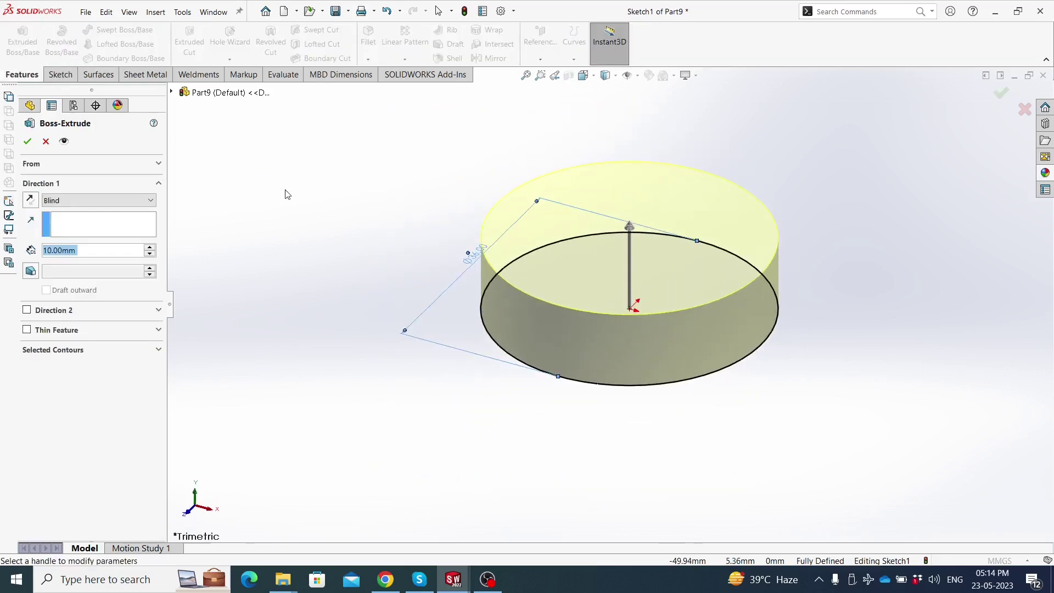
text(3)
key(Return)
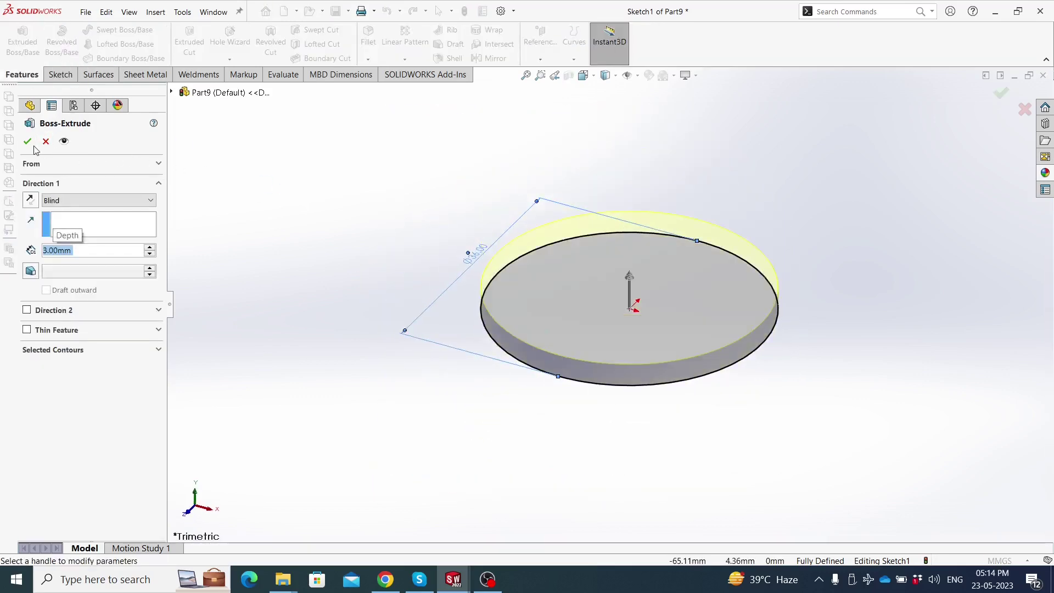
key(Return)
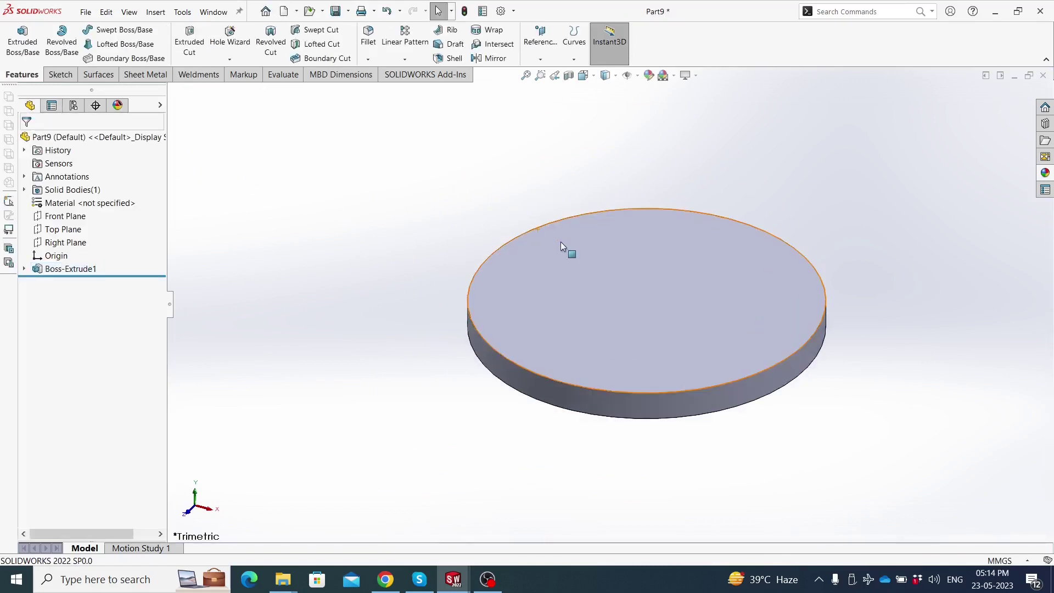
Discard an empty Front Plane sketch and change Boss-Extrude1 to Mid Plane
click(81, 218)
click(86, 202)
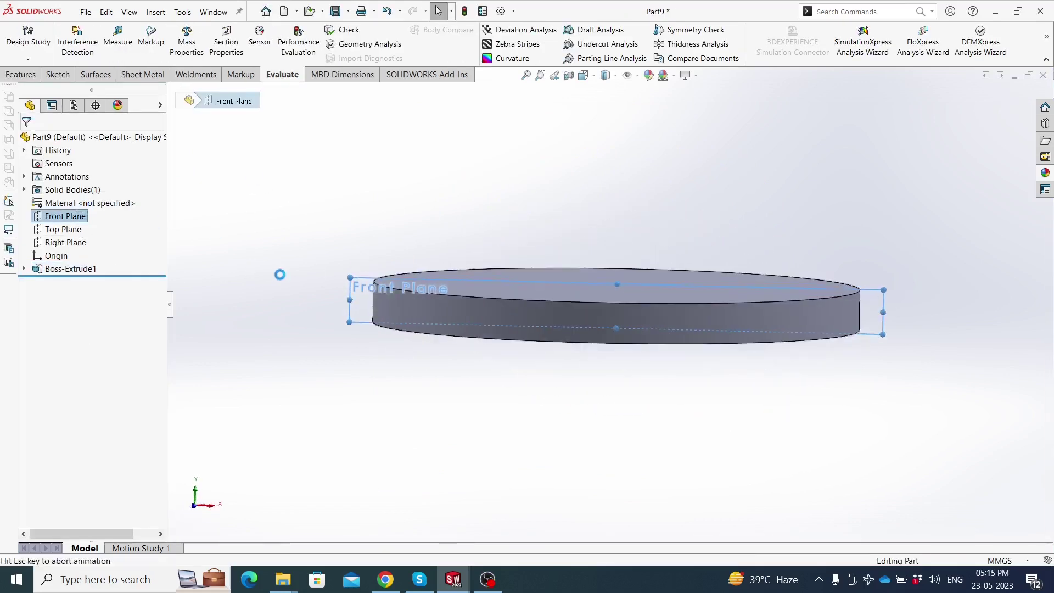
click(767, 152)
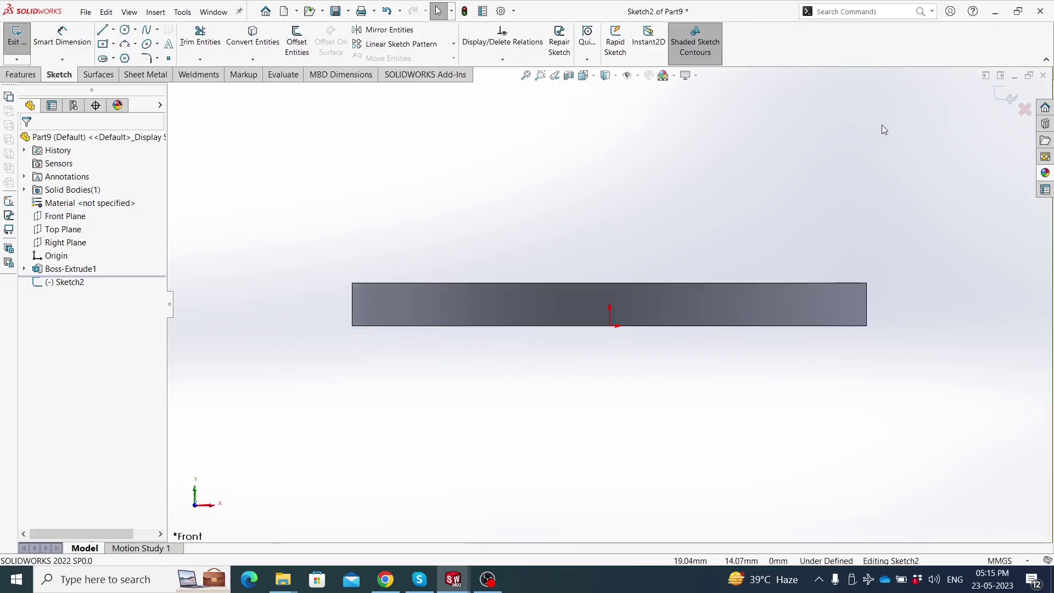
click(1010, 96)
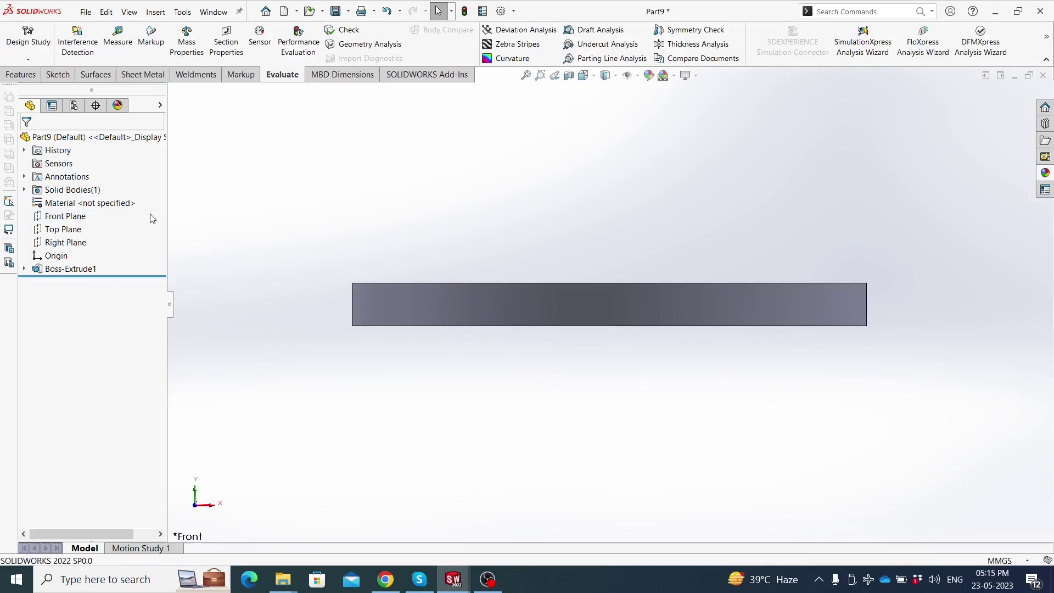
click(75, 271)
click(122, 245)
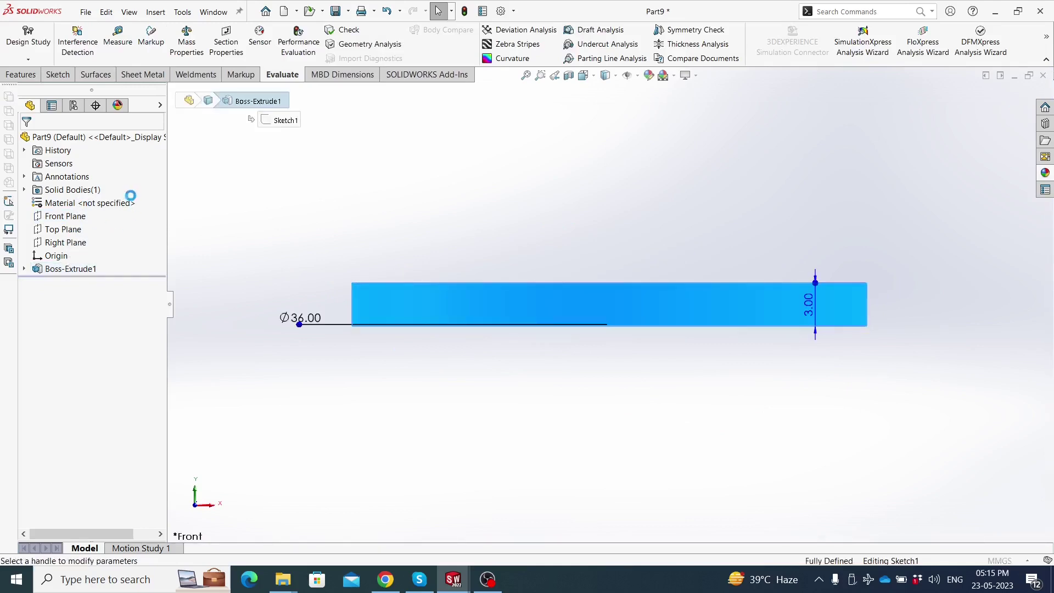
click(99, 198)
click(61, 258)
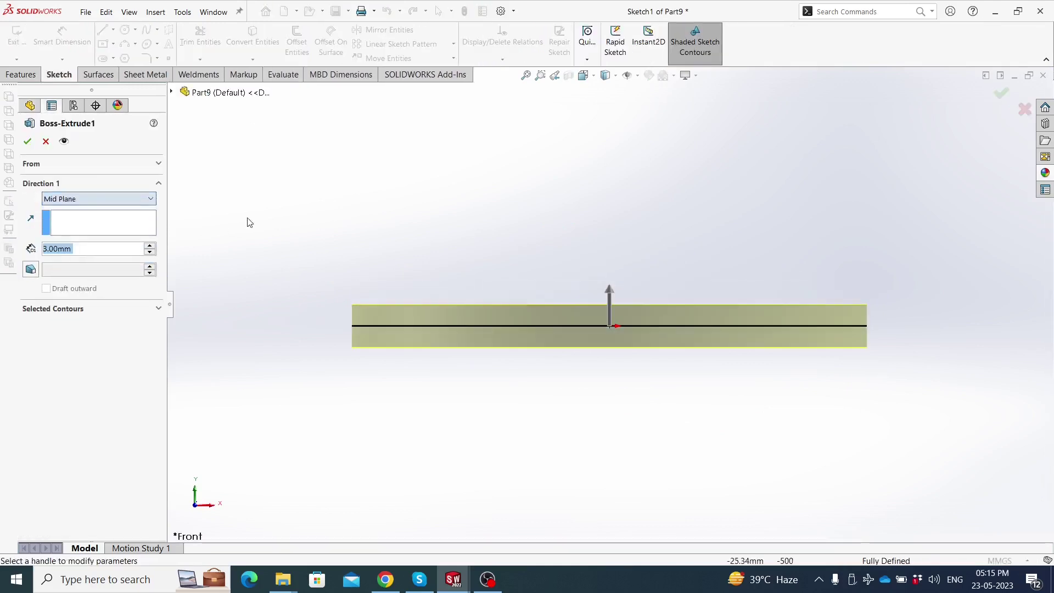
click(27, 141)
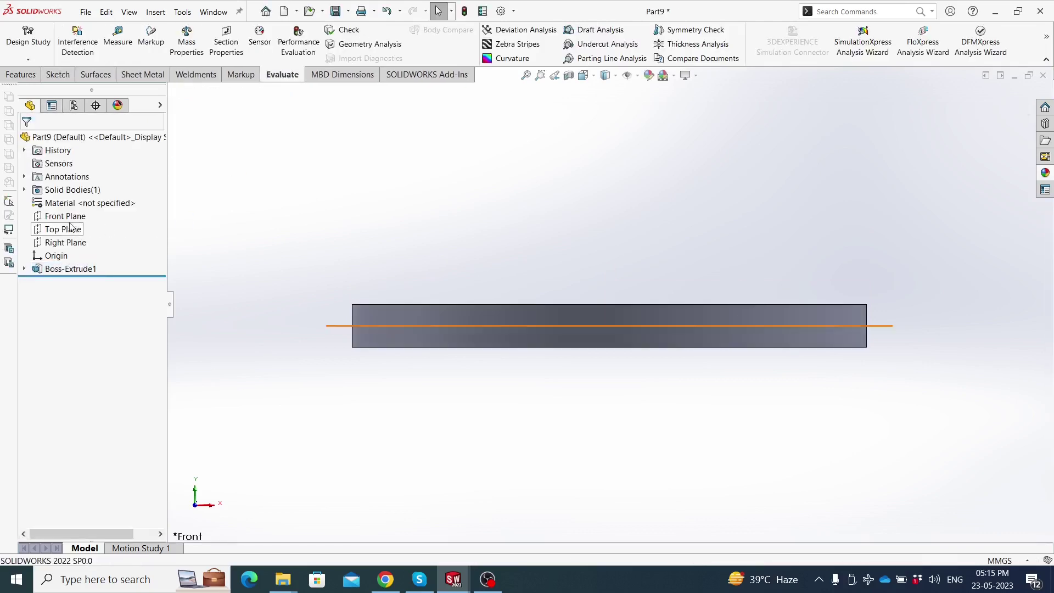
click(70, 217)
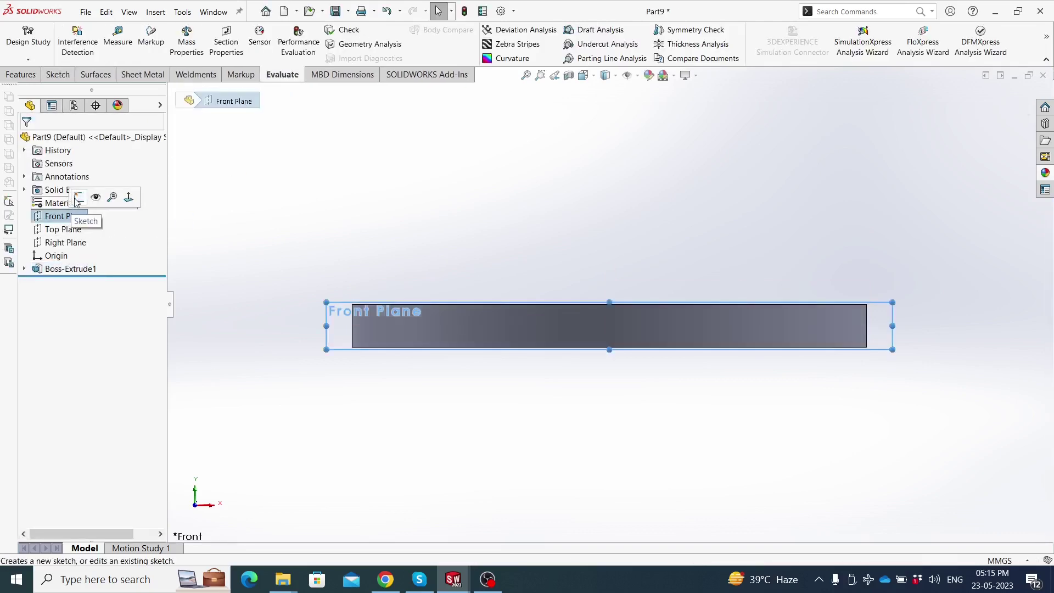
Sketch an origin-centred circle on the Front Plane dimensioned to Ø18
click(78, 197)
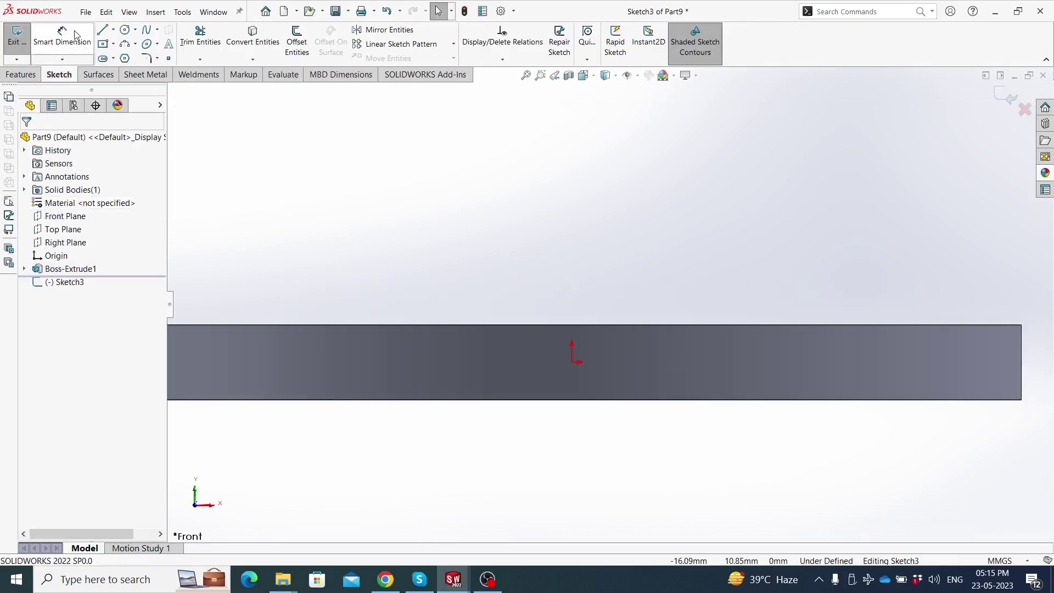
key(c)
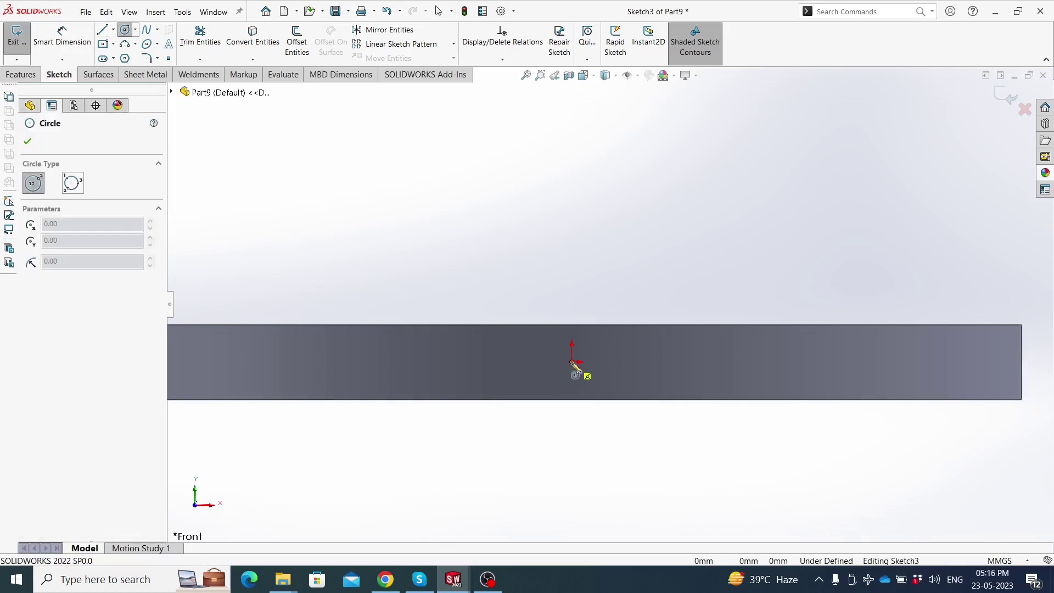
click(572, 362)
click(561, 476)
click(62, 35)
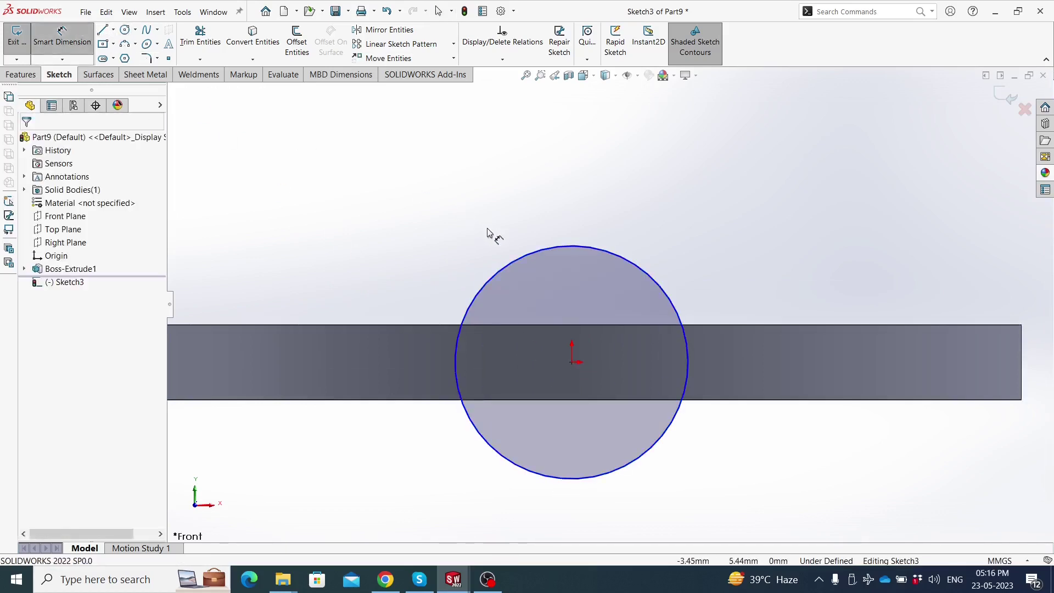
click(509, 263)
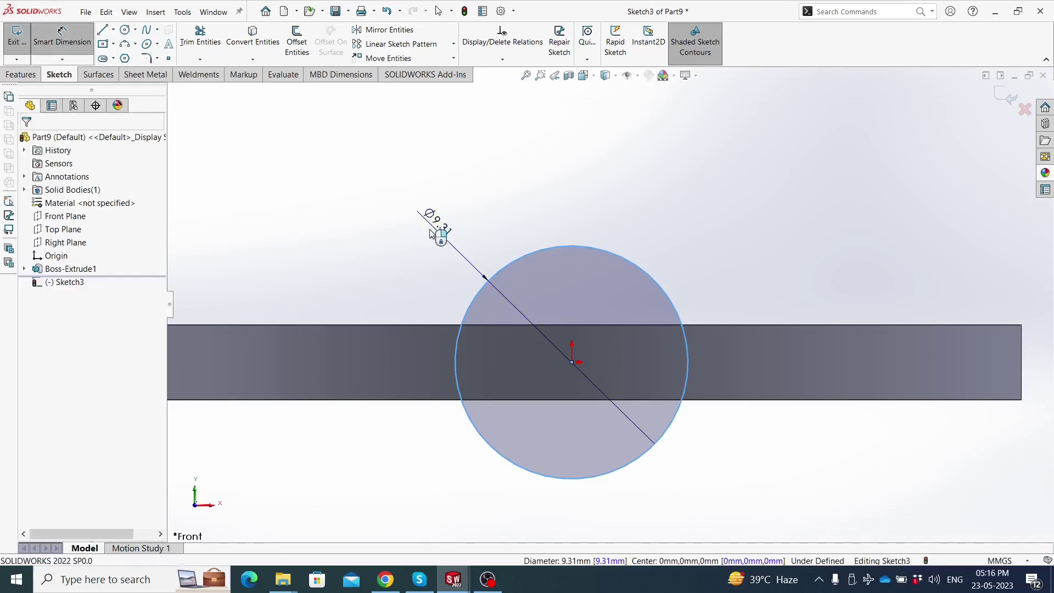
click(430, 231)
text(18)
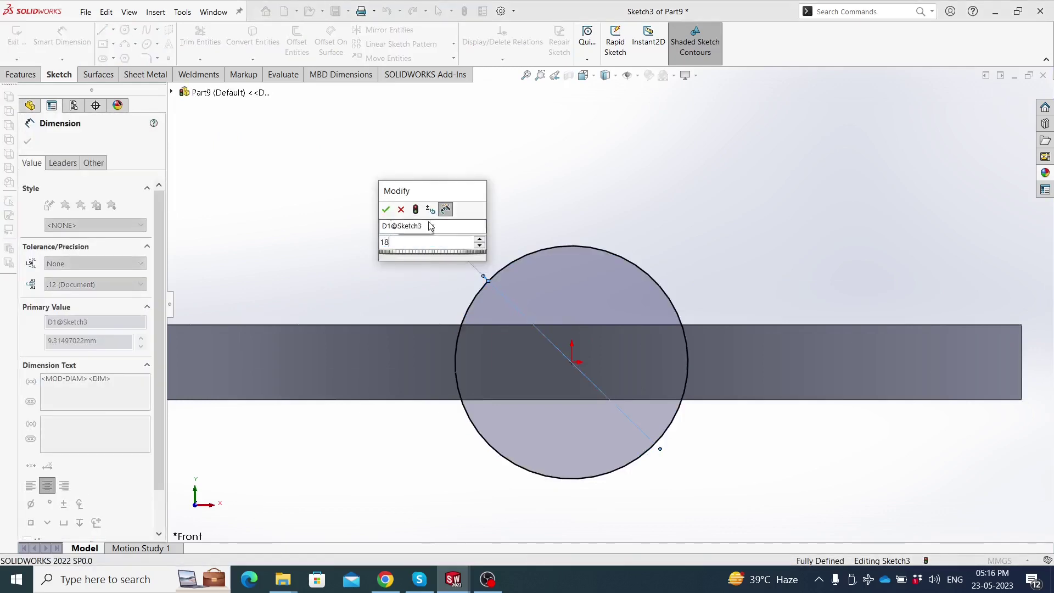
key(Return)
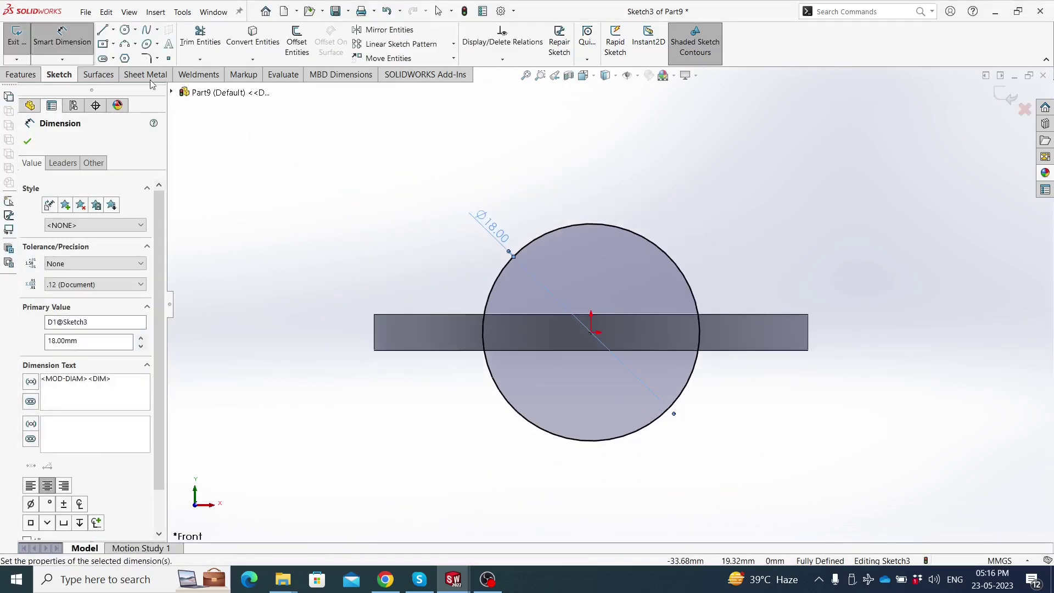
Draw a horizontal diameter line and trim away the circle's lower half
click(103, 30)
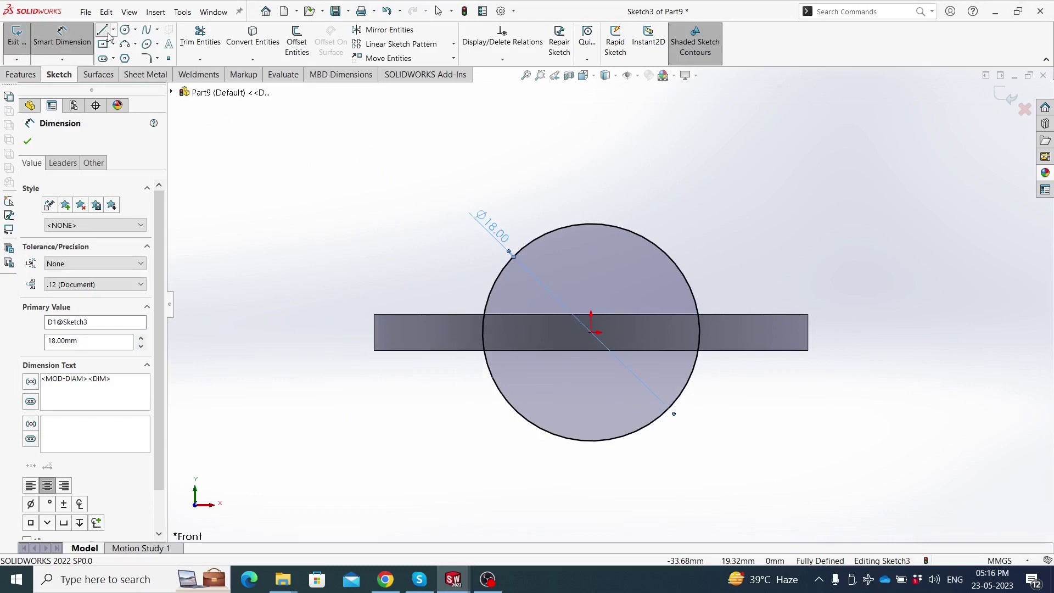
click(483, 332)
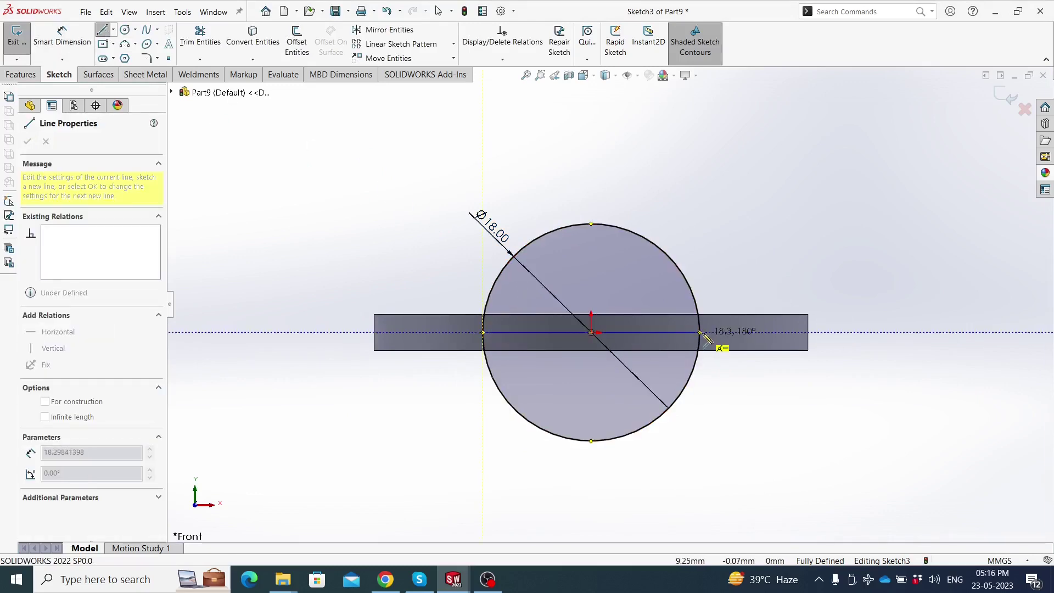
click(699, 332)
key(Escape)
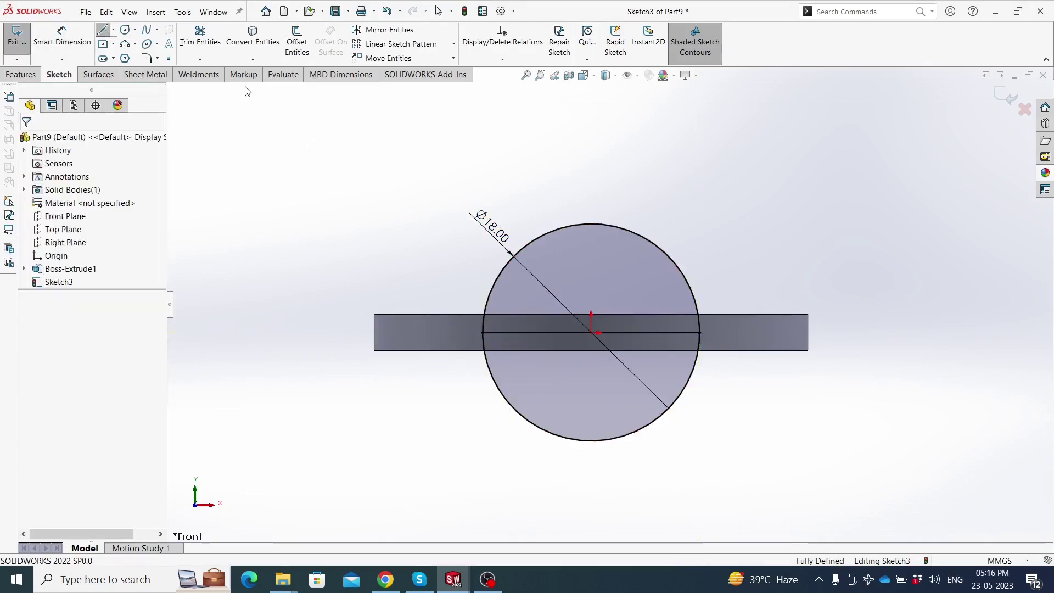
click(200, 36)
click(512, 416)
key(Escape)
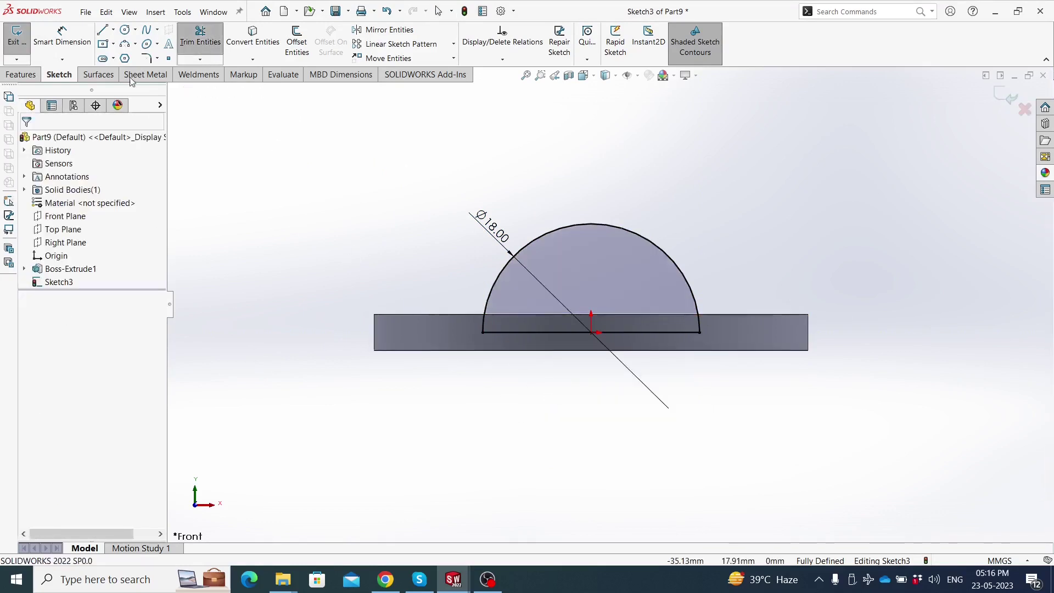
Revolved-cut the half-circle about the diameter line to bore the central hole
click(22, 74)
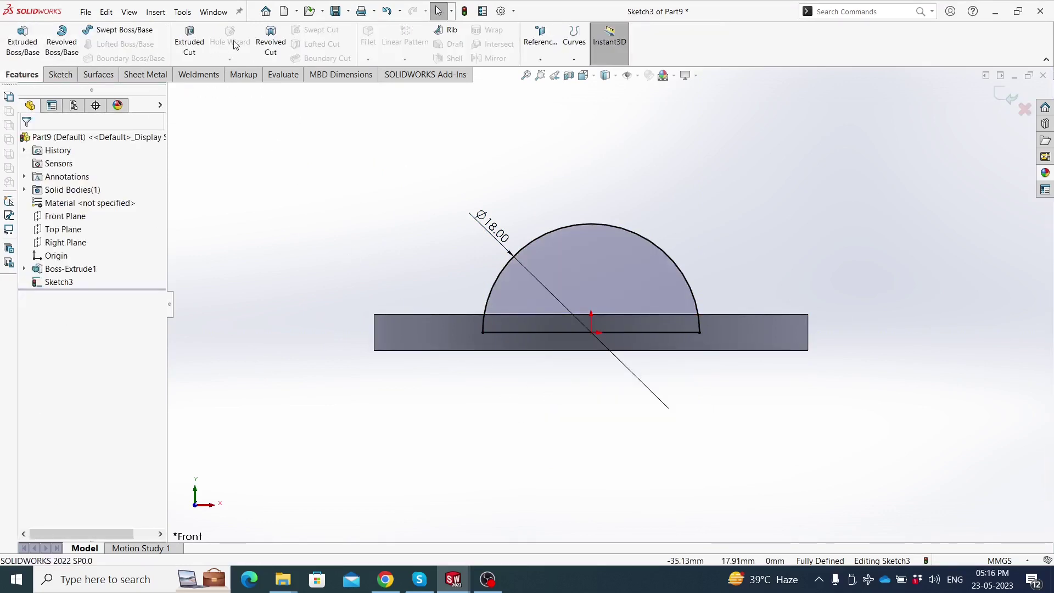
click(271, 37)
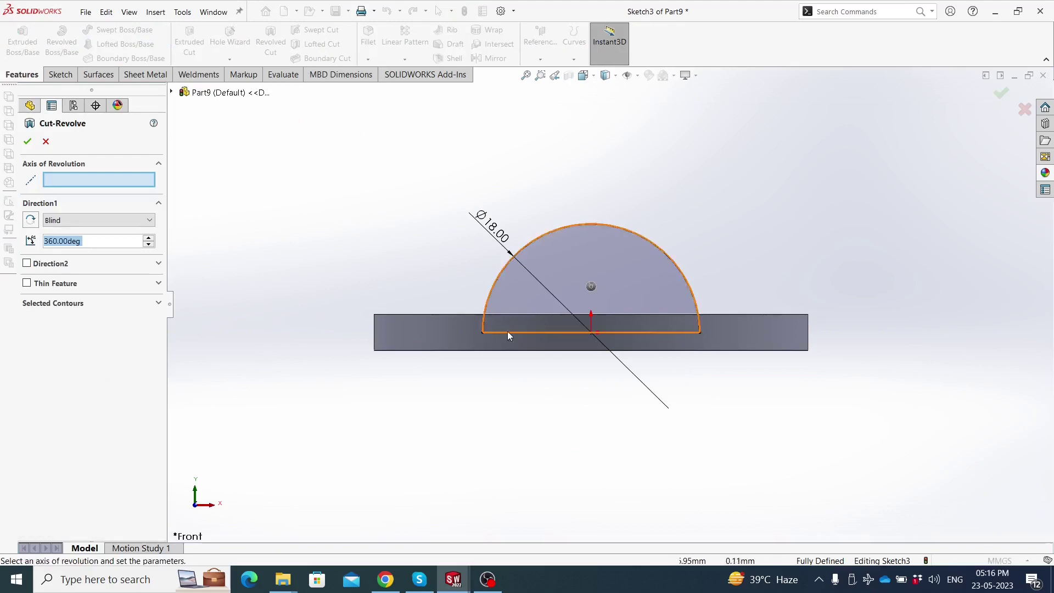
click(508, 331)
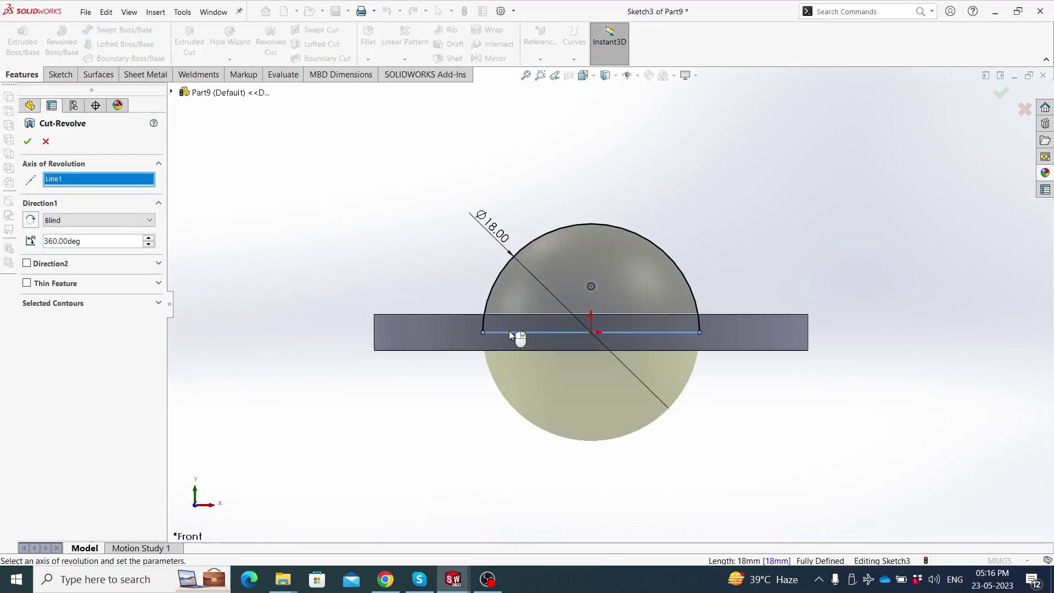
click(28, 141)
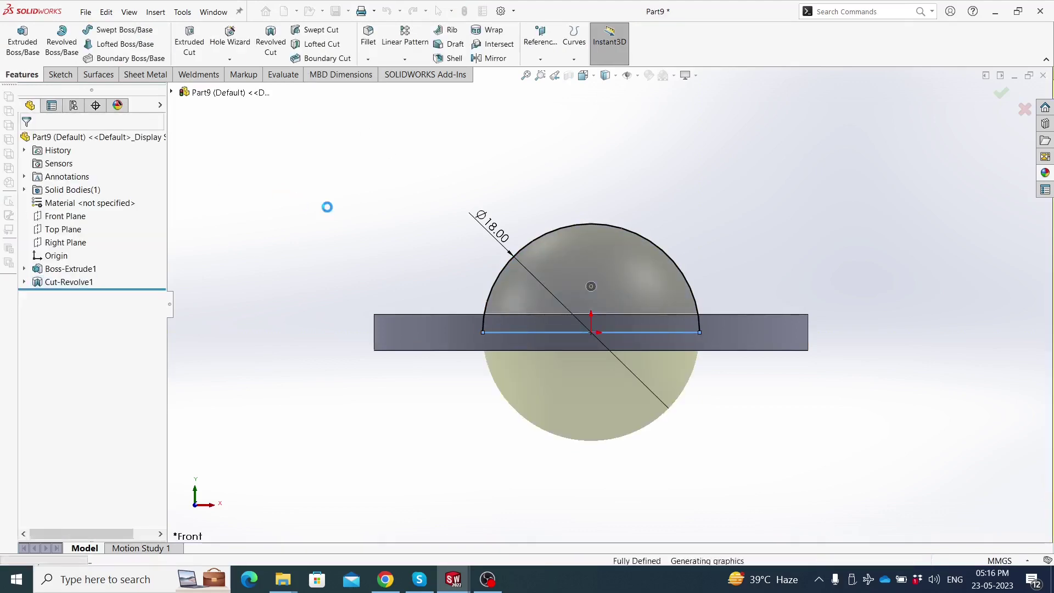
mouse_move(349, 225)
middle_down()
mouse_move(327, 318)
mouse_move(305, 188)
mouse_move(298, 337)
middle_up()
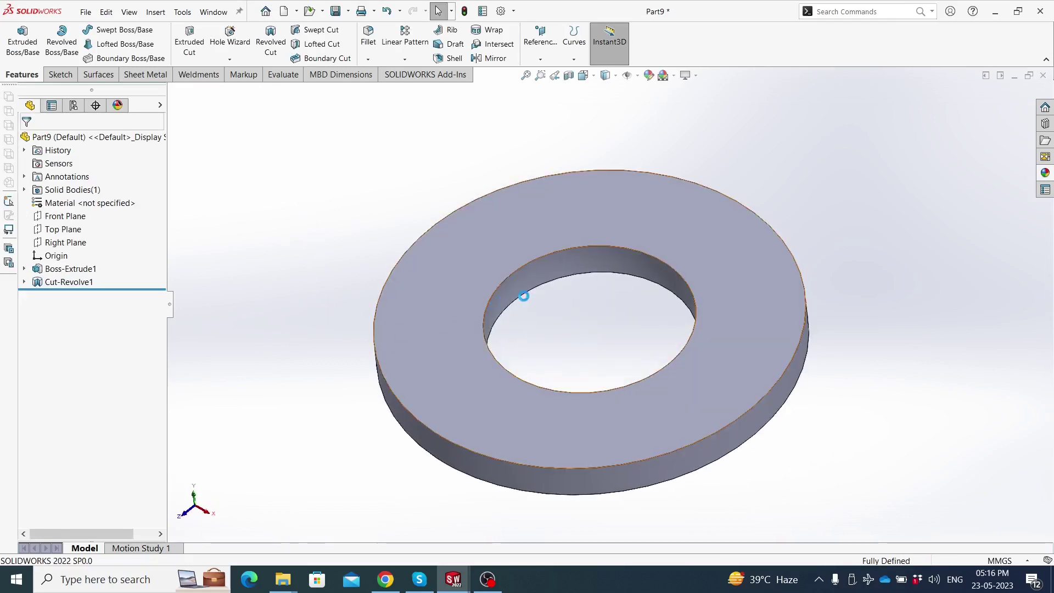
mouse_move(525, 298)
middle_down()
mouse_move(482, 327)
mouse_move(551, 300)
mouse_move(486, 256)
middle_up()
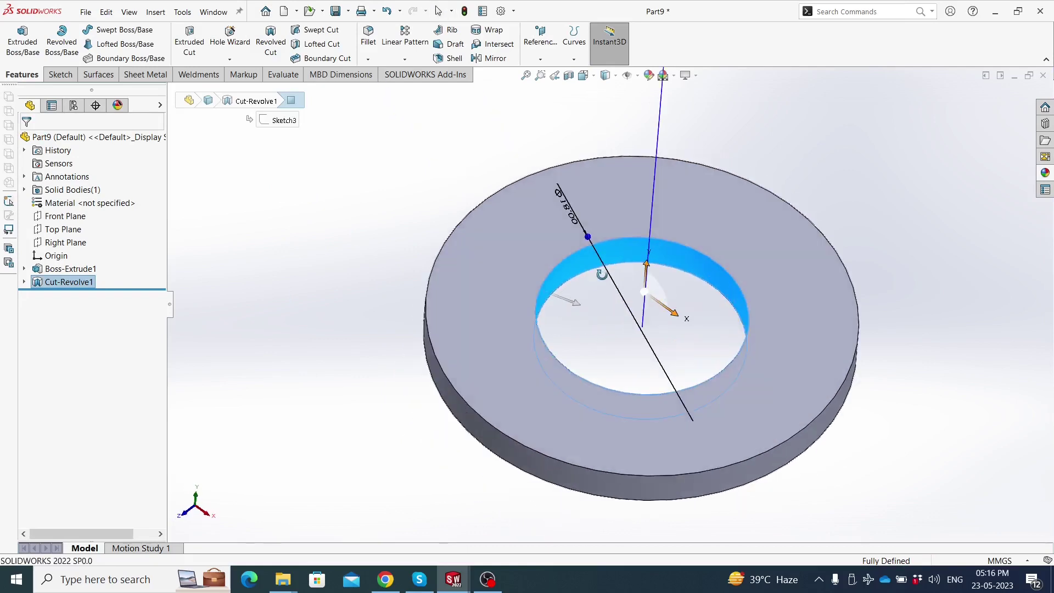
click(486, 256)
Start a new sketch on the disc's top face, discarding the first empty attempt
click(530, 226)
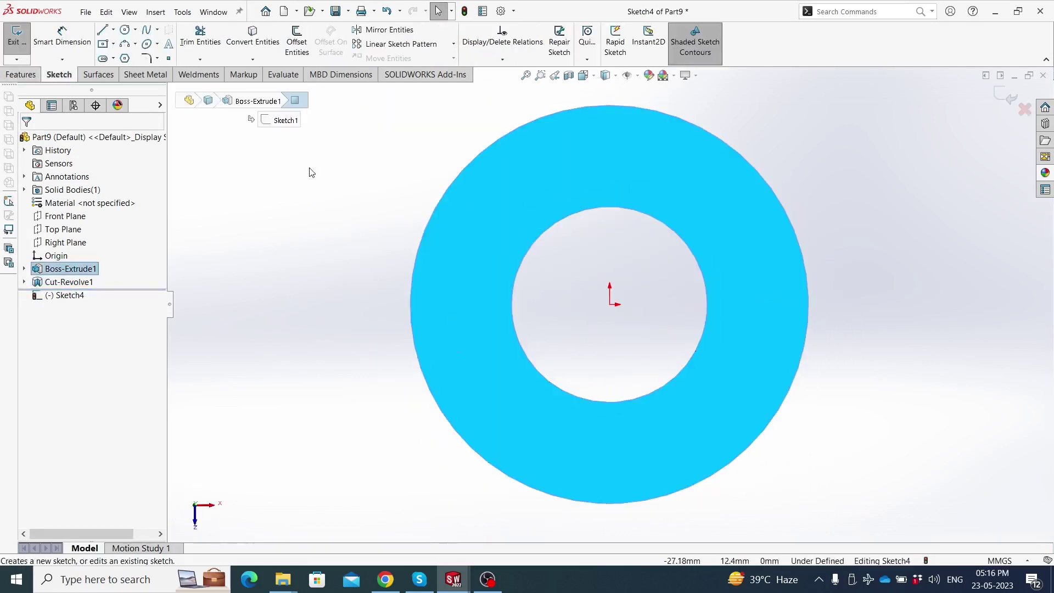
scroll(627, 292, up, 2)
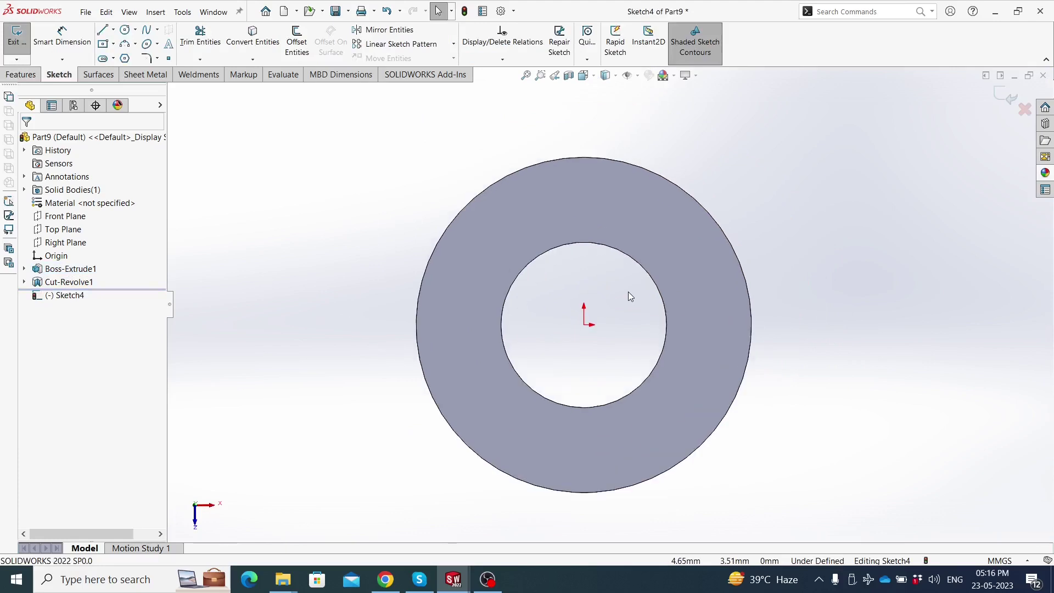
key(ctrl+z)
click(543, 200)
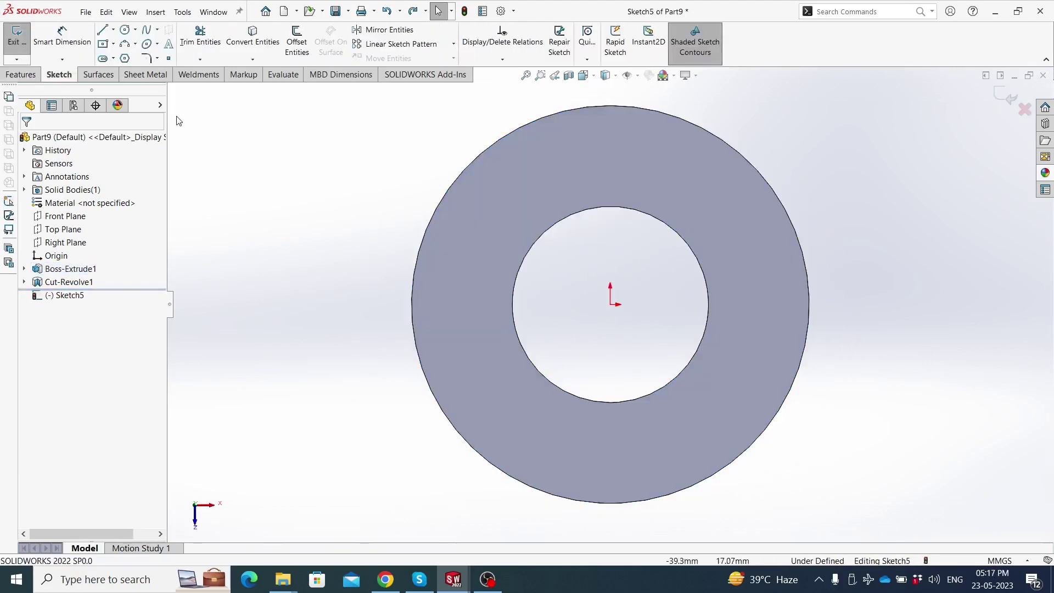
Draw a small circle above the centre hole and dimension it to 4 mm diameter
click(125, 30)
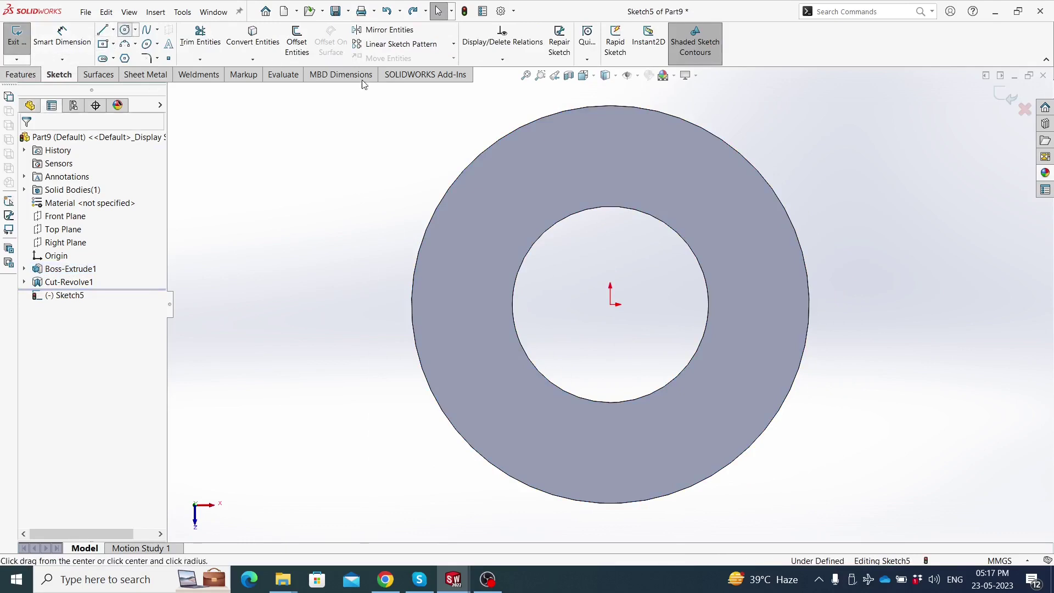
click(609, 158)
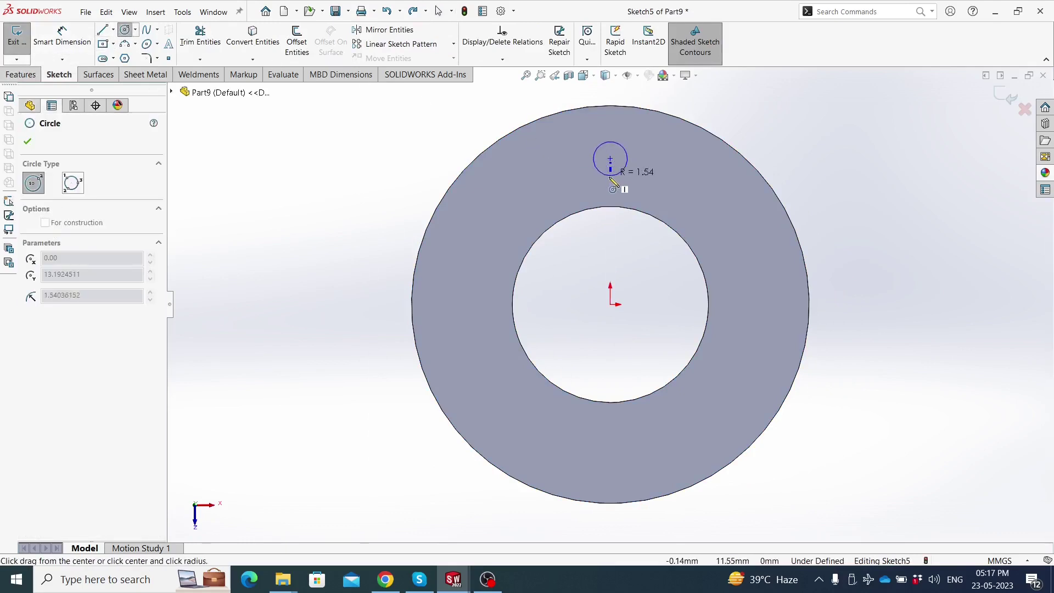
click(72, 36)
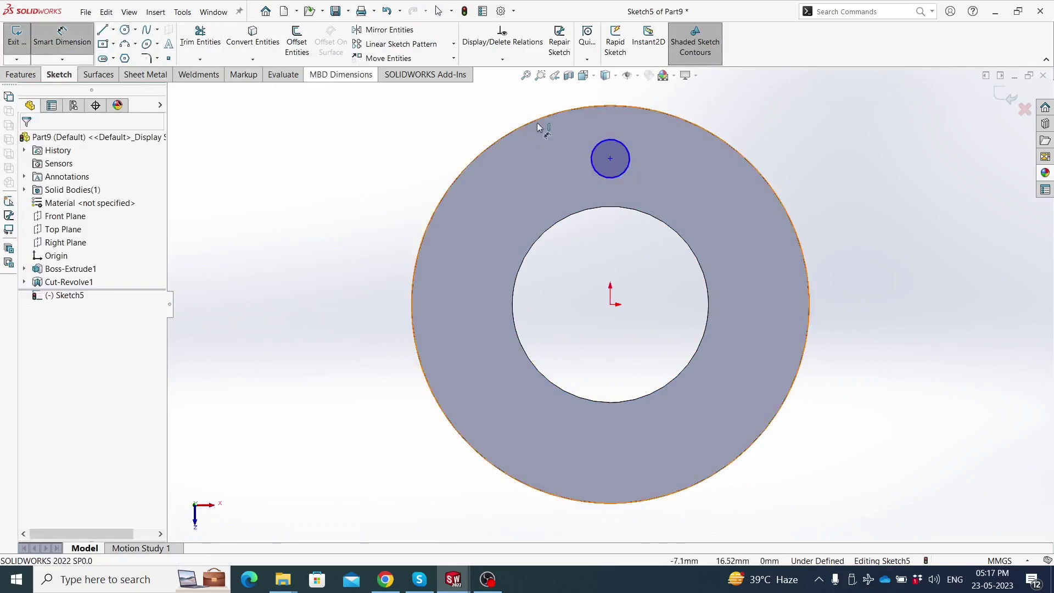
click(591, 150)
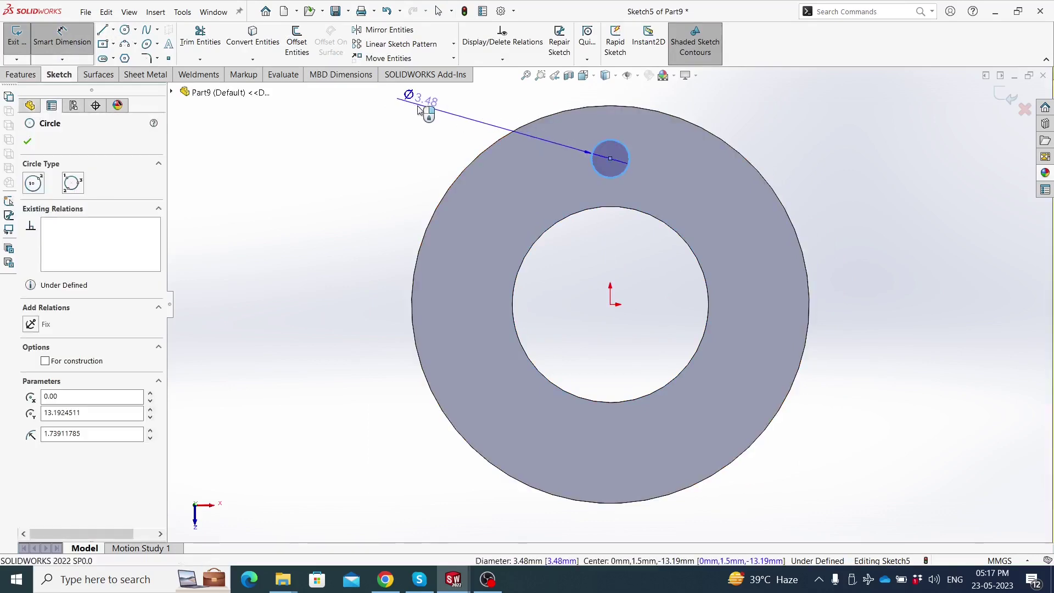
click(421, 108)
text(4)
key(Return)
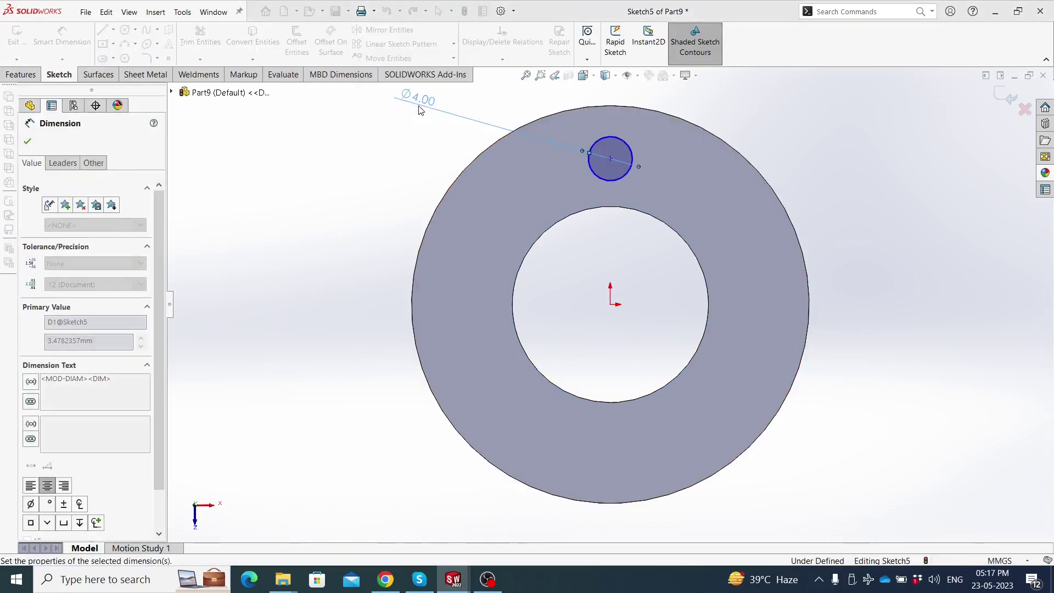
Dimension the small circle's centre 14 mm vertically from the origin
click(609, 160)
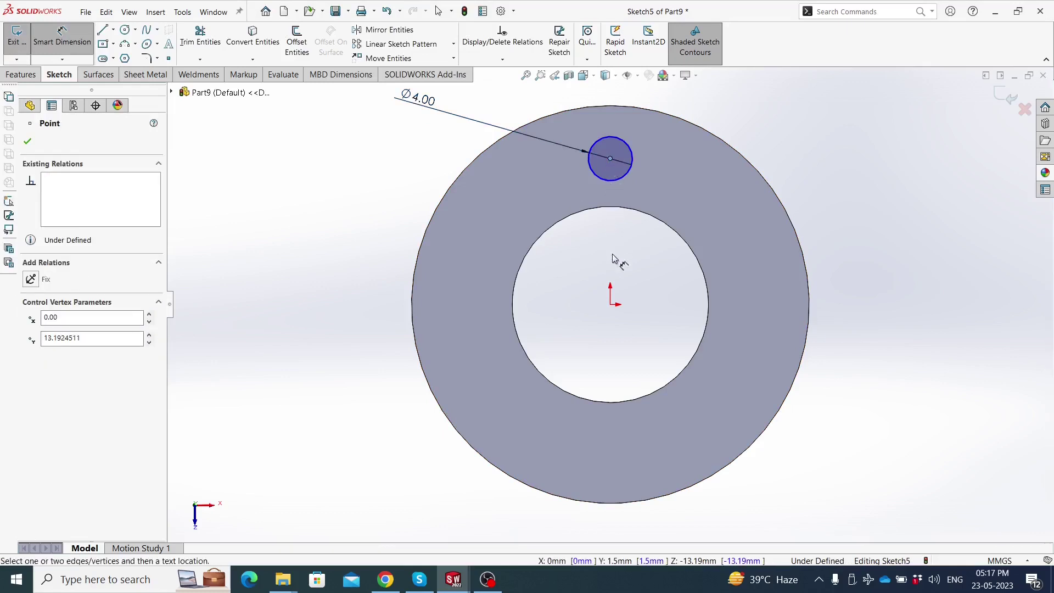
click(609, 306)
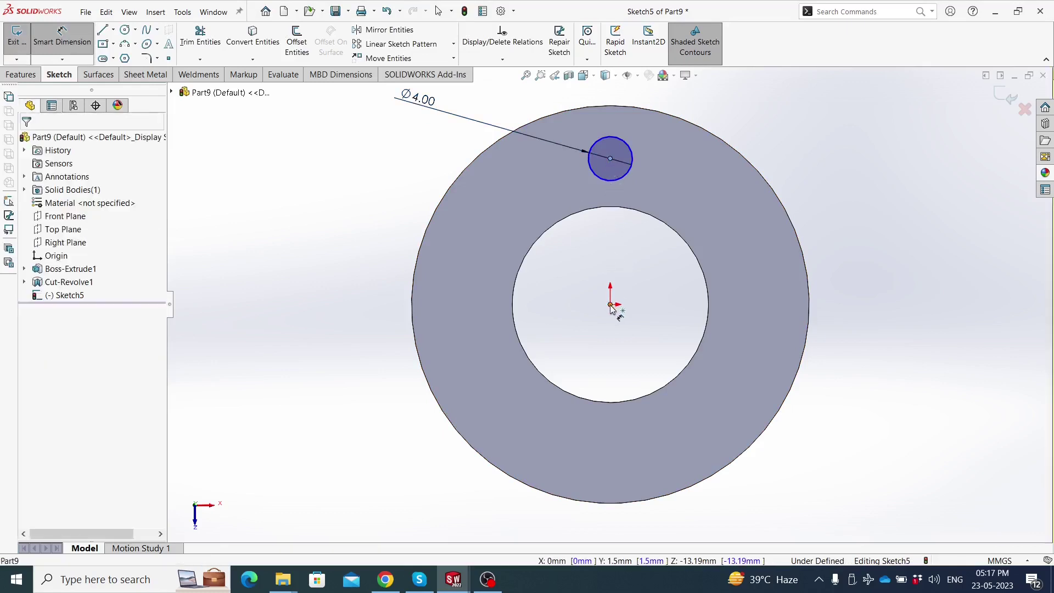
click(582, 278)
text(14.)
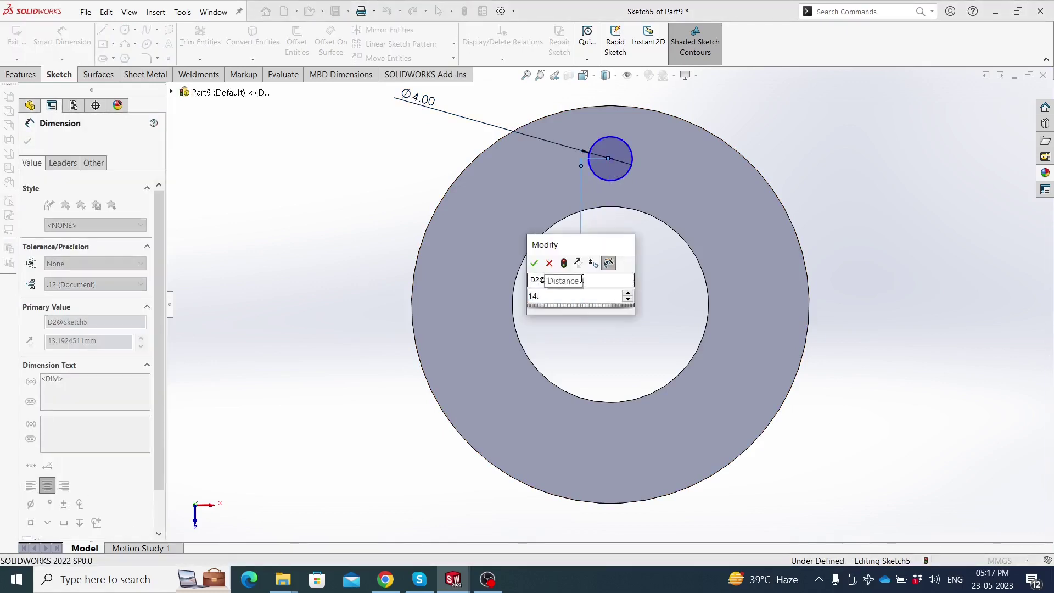
key(Return)
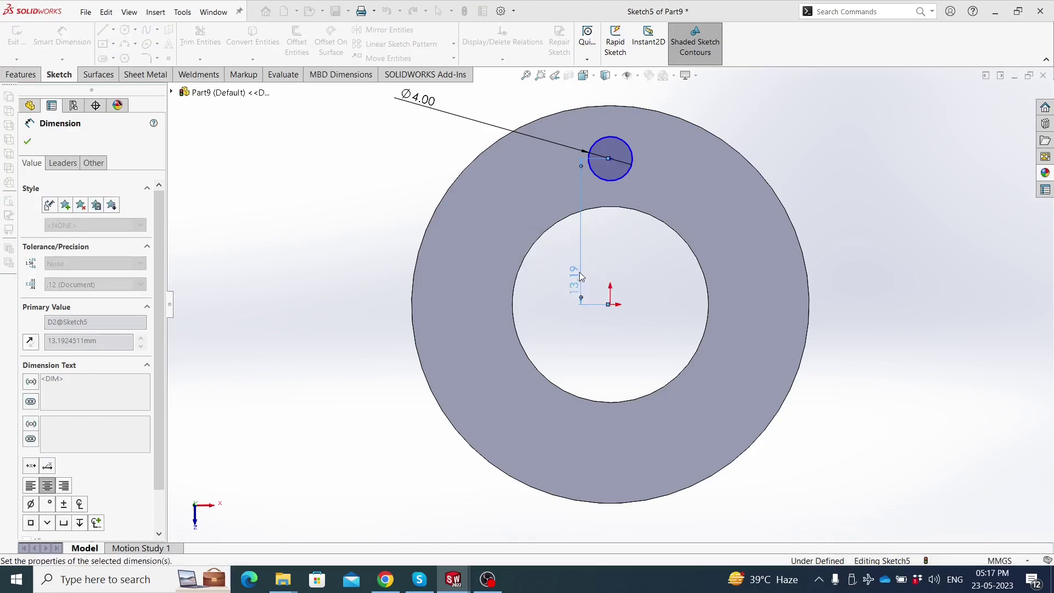
key(Escape)
click(610, 149)
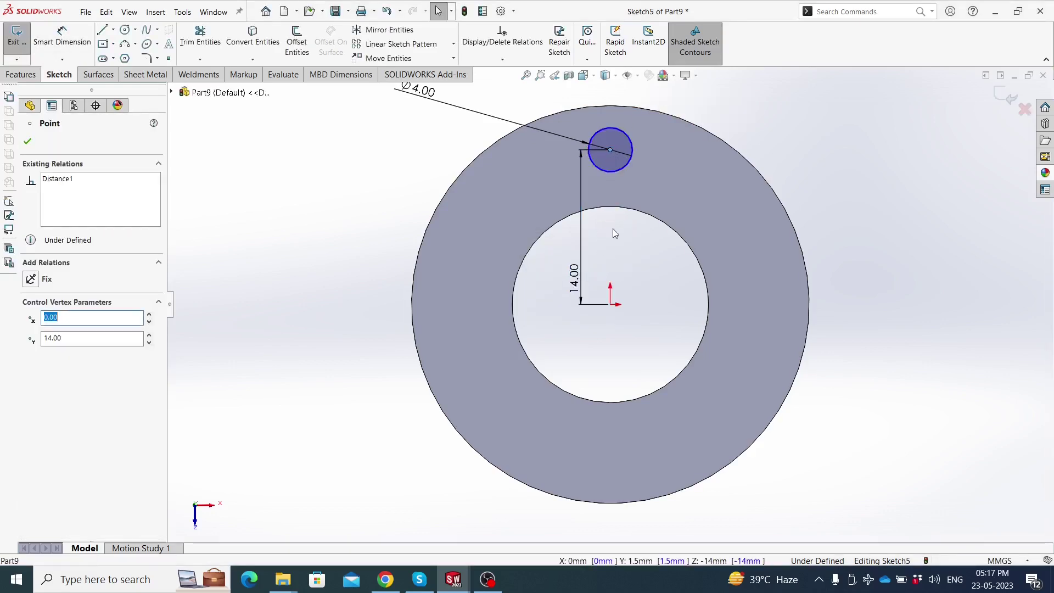
ctrl+click(610, 303)
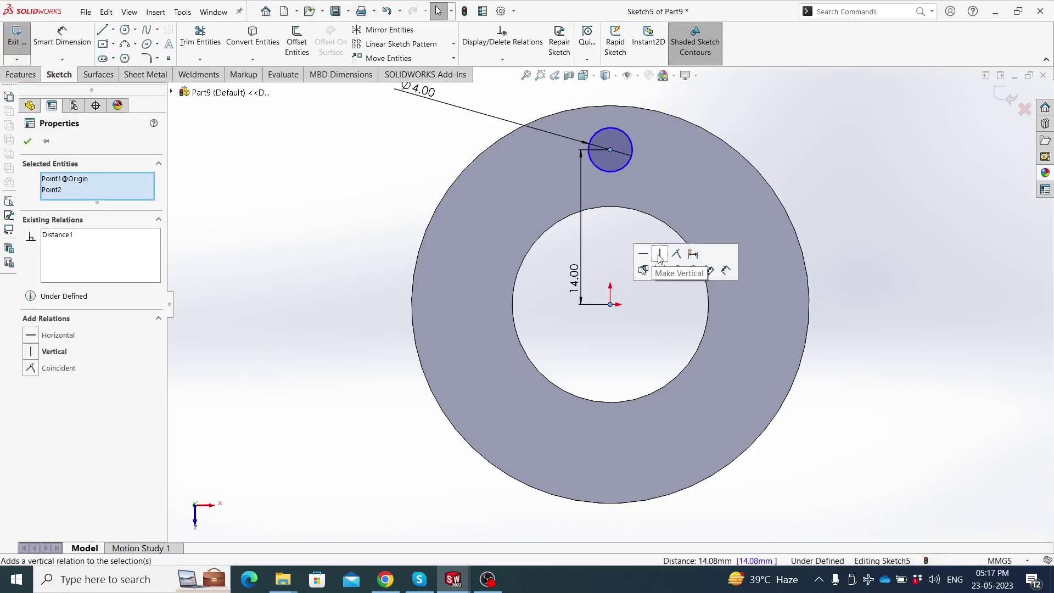
click(615, 244)
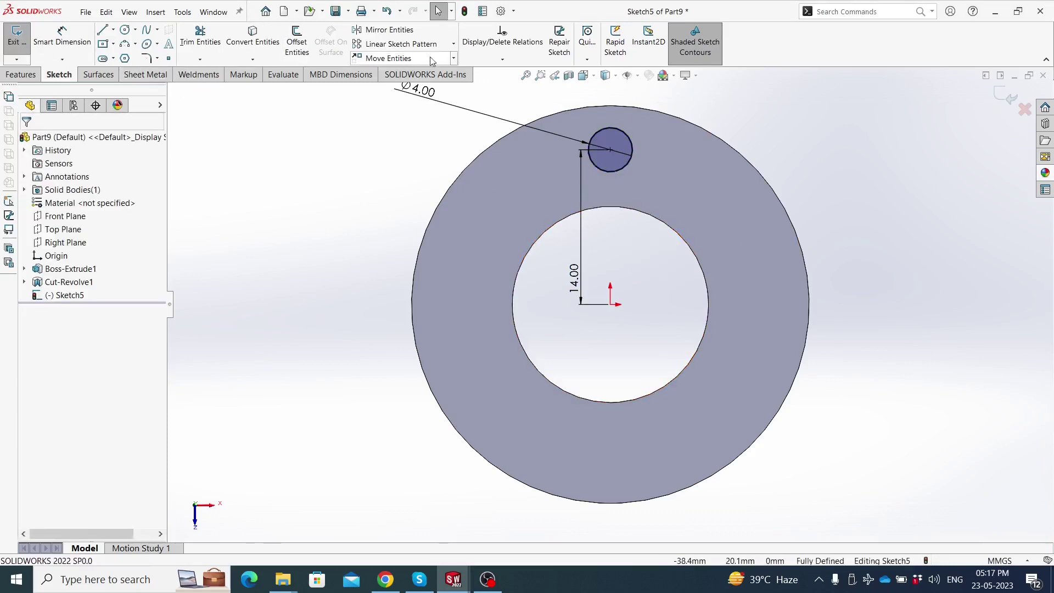
Circular-pattern the 4 mm circle into 6 equally spaced instances about the origin
click(453, 48)
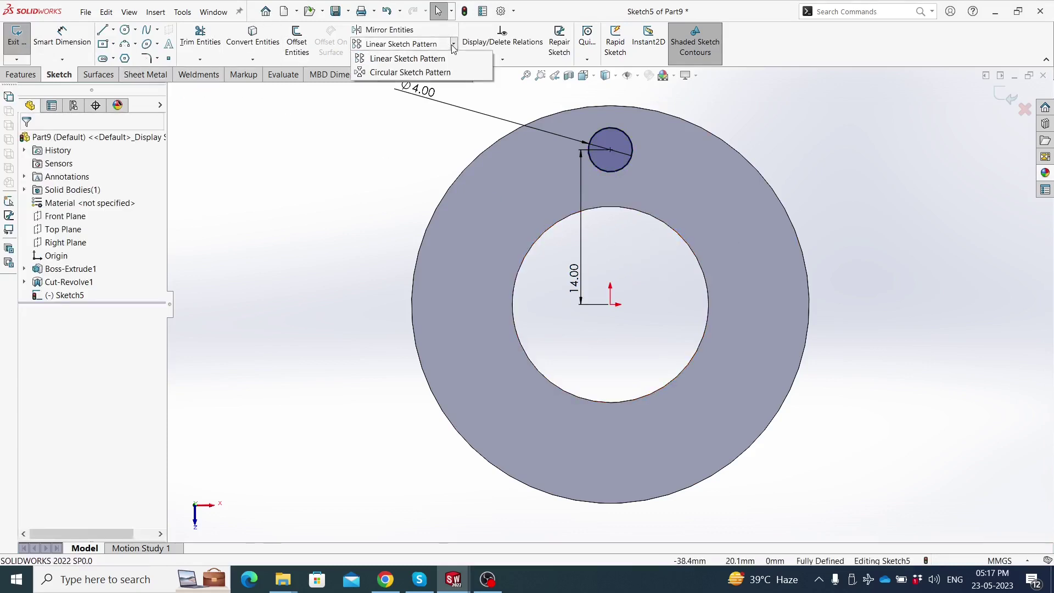
click(428, 72)
click(608, 175)
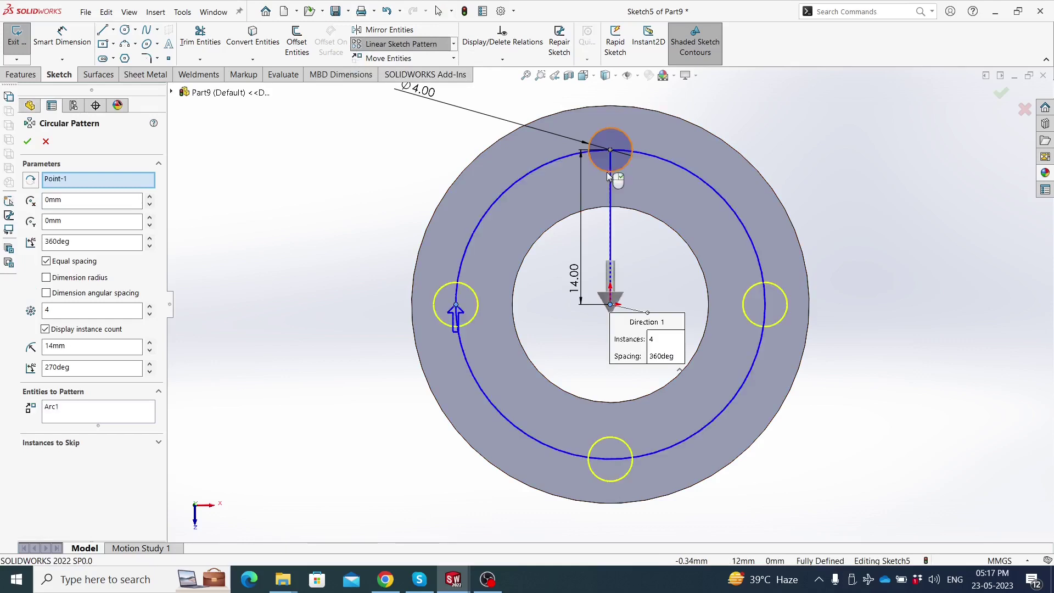
click(149, 307)
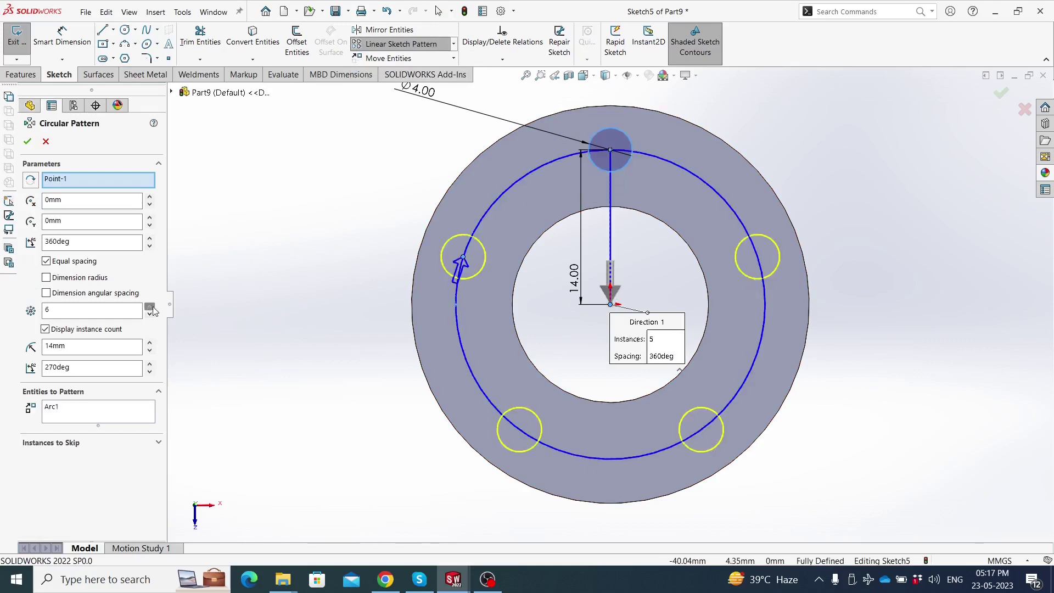
click(27, 142)
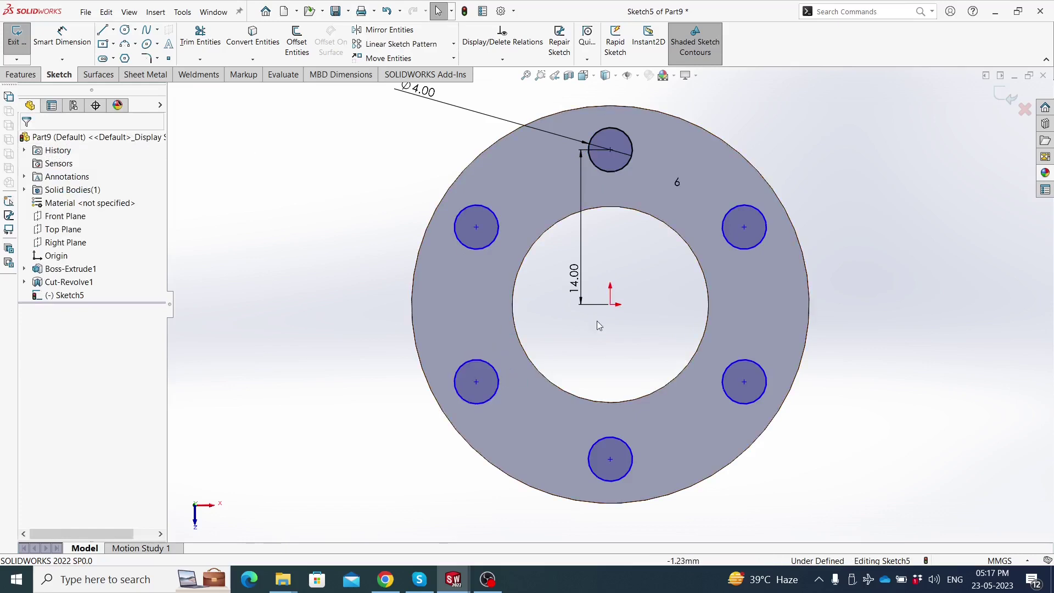
click(612, 306)
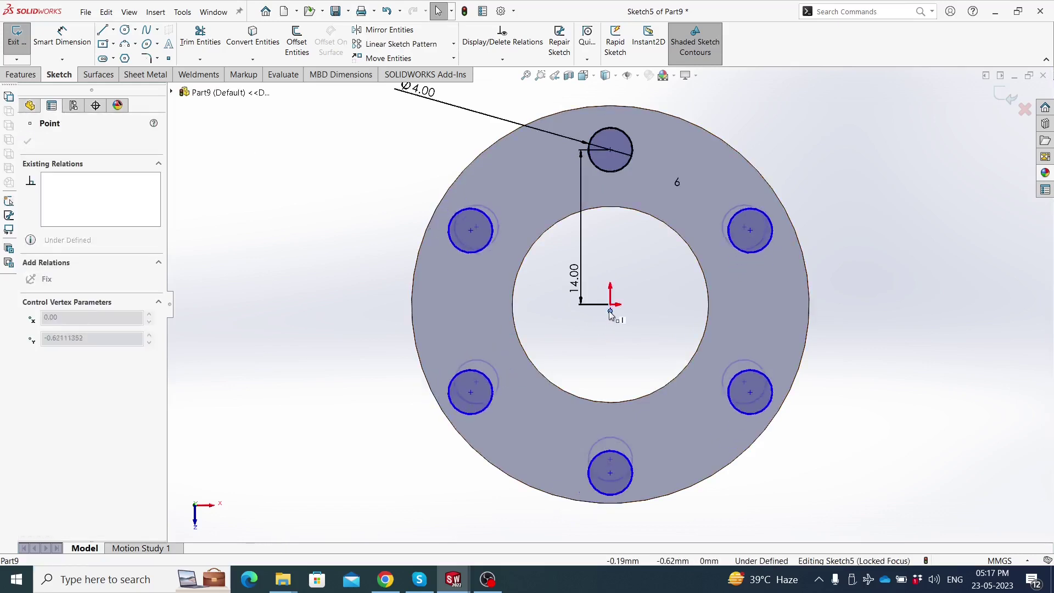
click(331, 238)
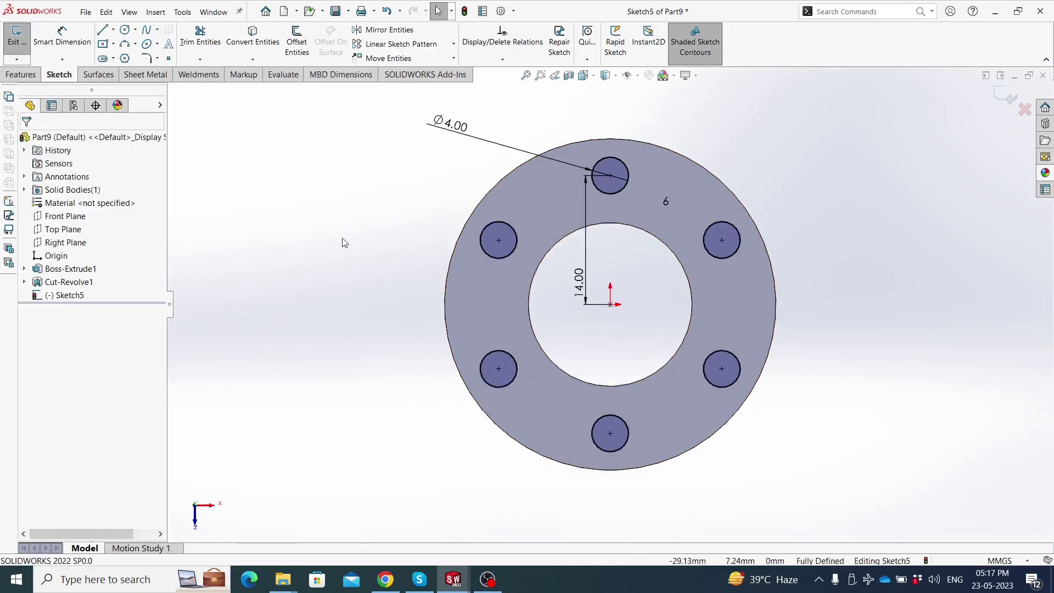
middle_drag(348, 242, 271, 211)
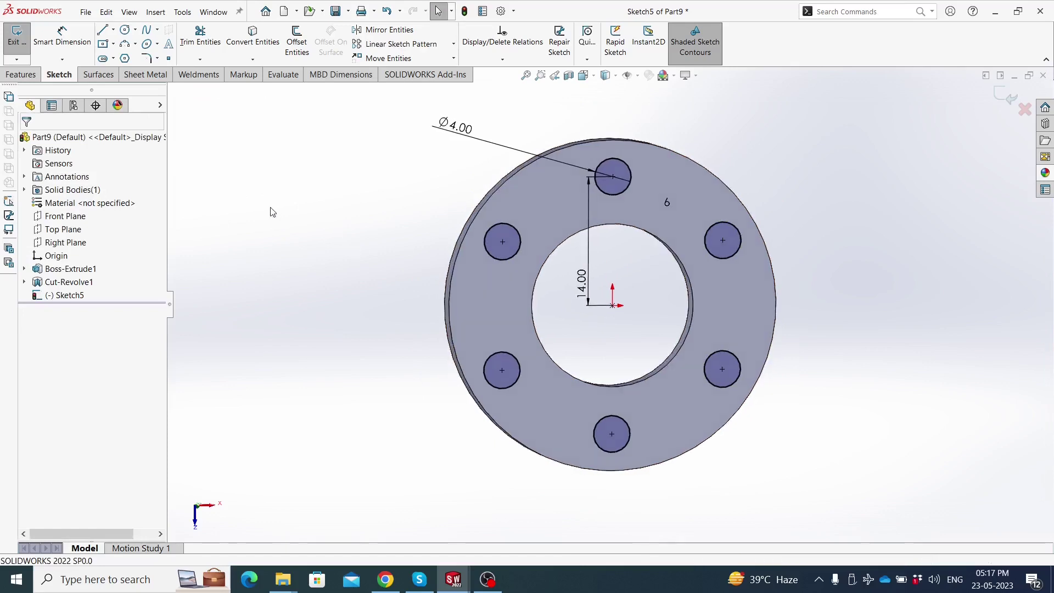
click(25, 78)
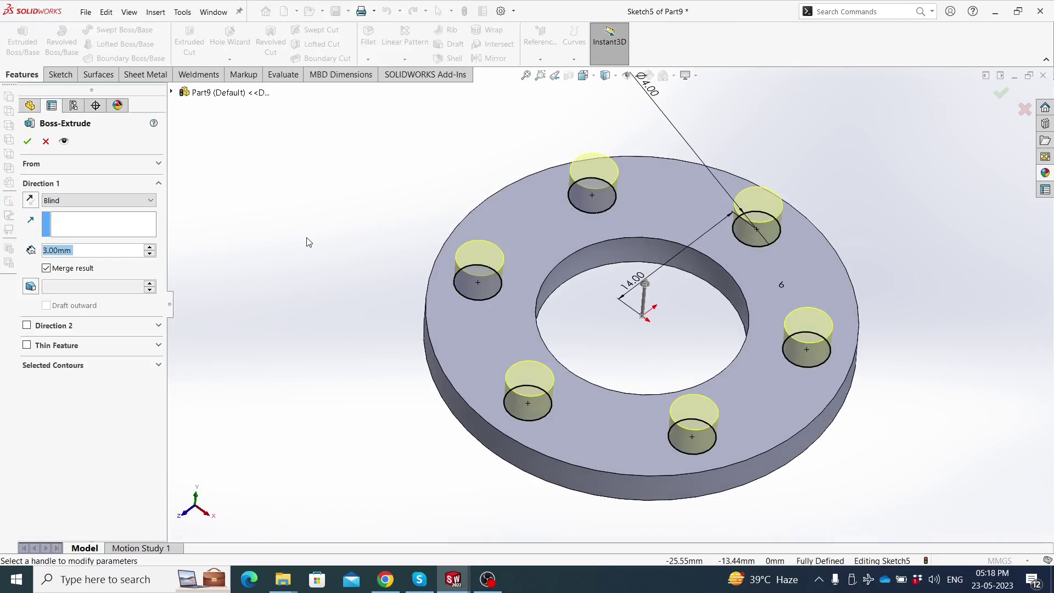
Extrude the six circles 9 mm Blind as Boss-Extrude2 pins, then reopen it for editing
text(9)
key(Return)
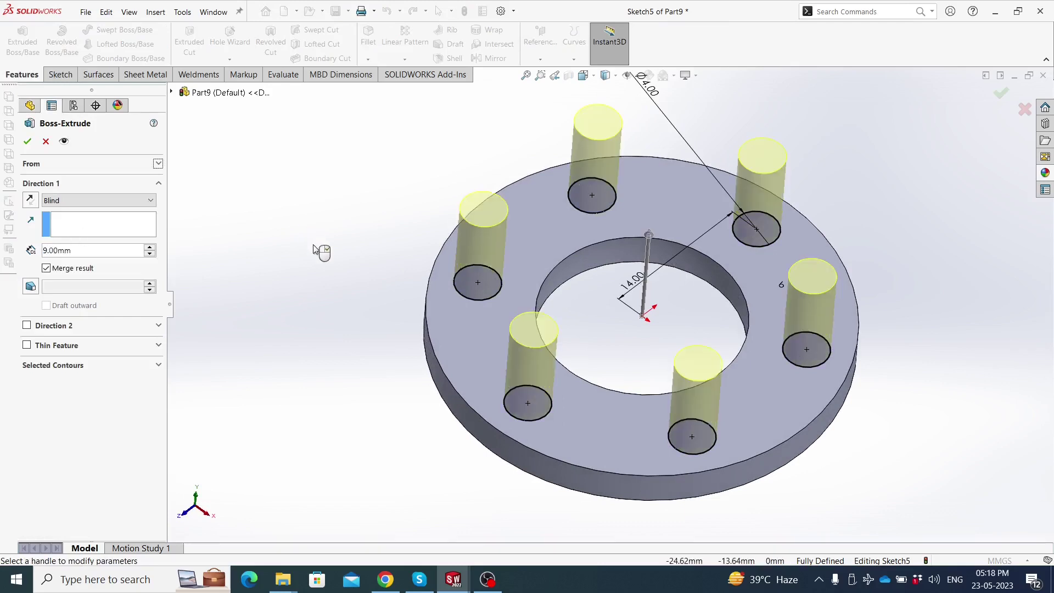
mouse_move(323, 251)
middle_down()
mouse_move(305, 230)
mouse_move(382, 216)
mouse_move(401, 298)
mouse_move(383, 282)
mouse_move(397, 311)
middle_up()
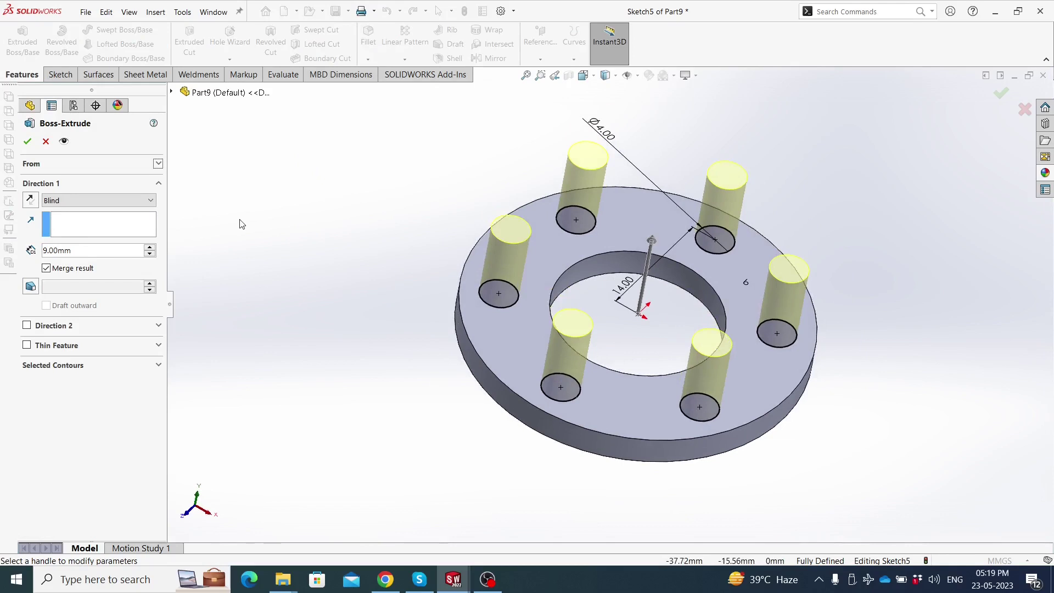
click(28, 141)
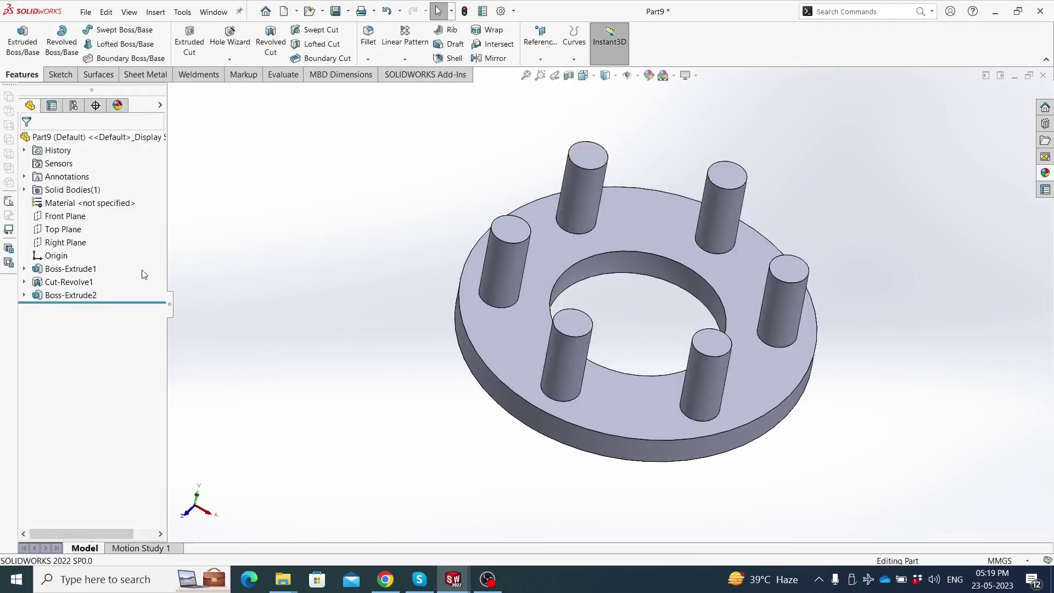
click(70, 295)
click(121, 261)
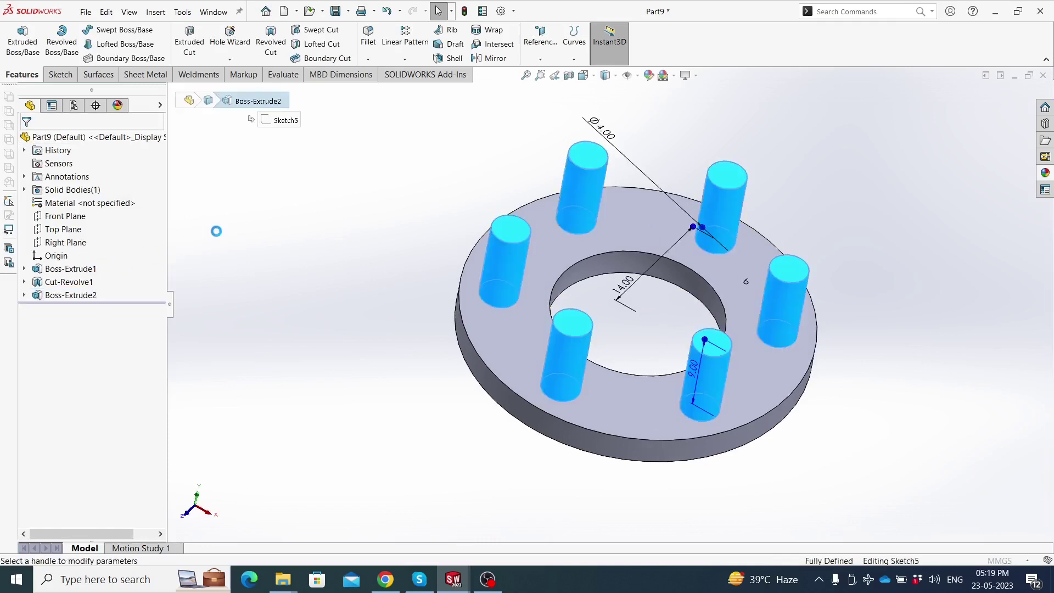
Enable Direction 2 so the pins also extrude out the disc's other face
click(26, 326)
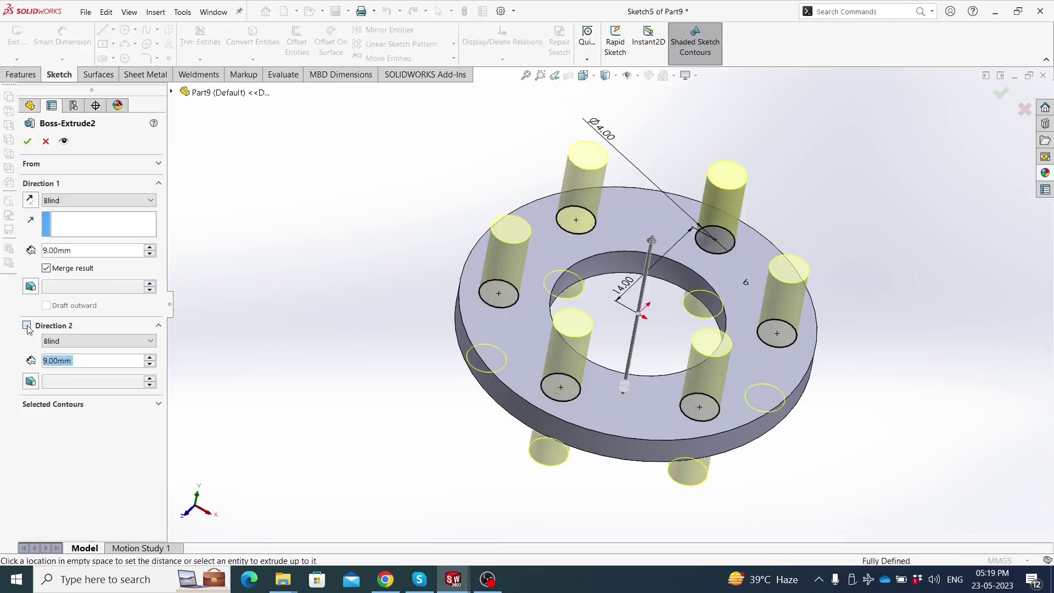
middle_drag(242, 282, 332, 273)
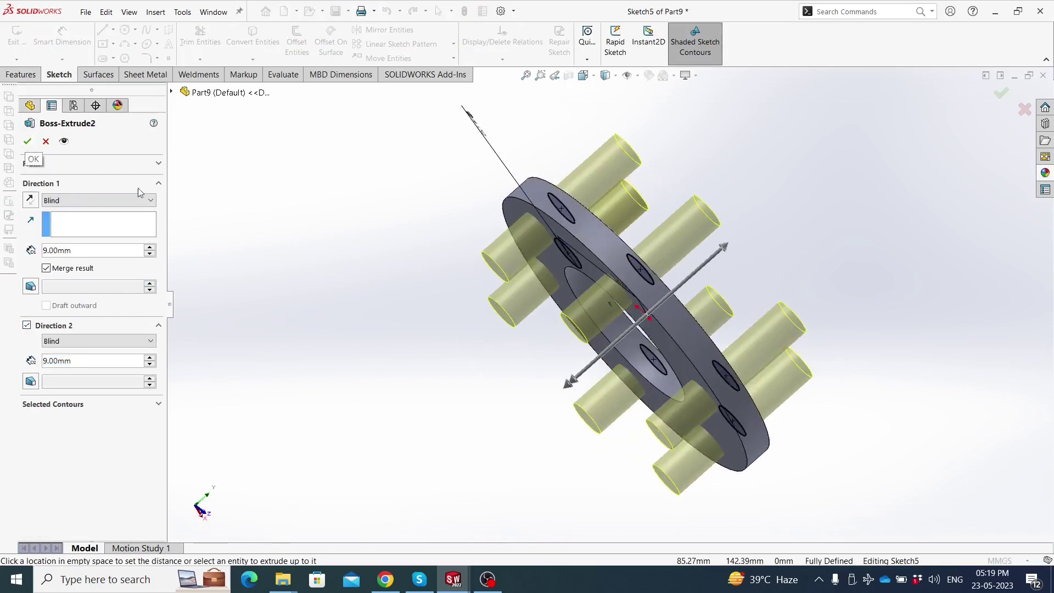
mouse_move(396, 281)
middle_down()
mouse_move(395, 301)
mouse_move(324, 265)
middle_up()
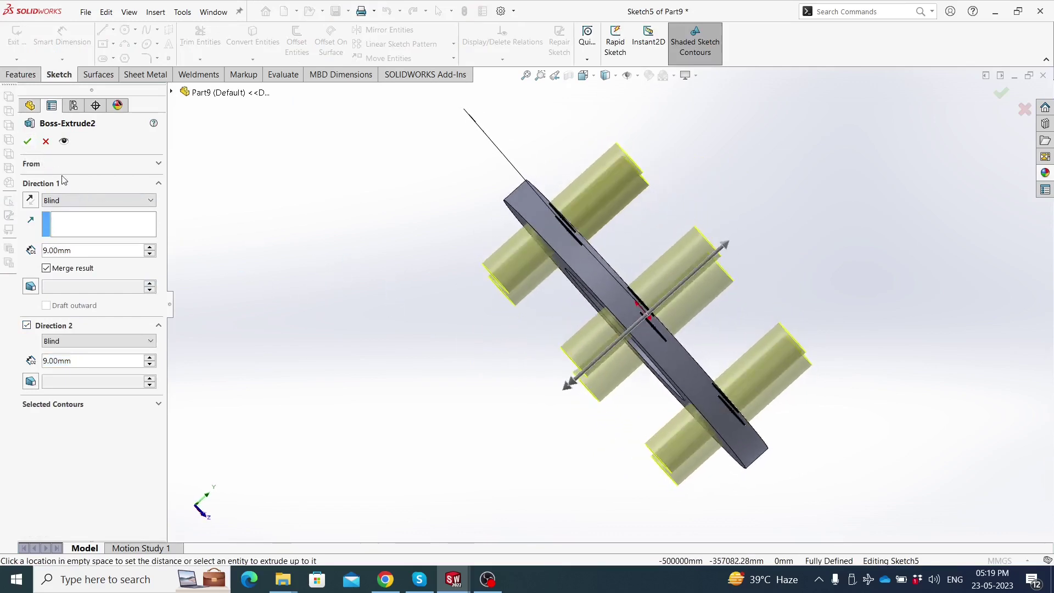
click(28, 142)
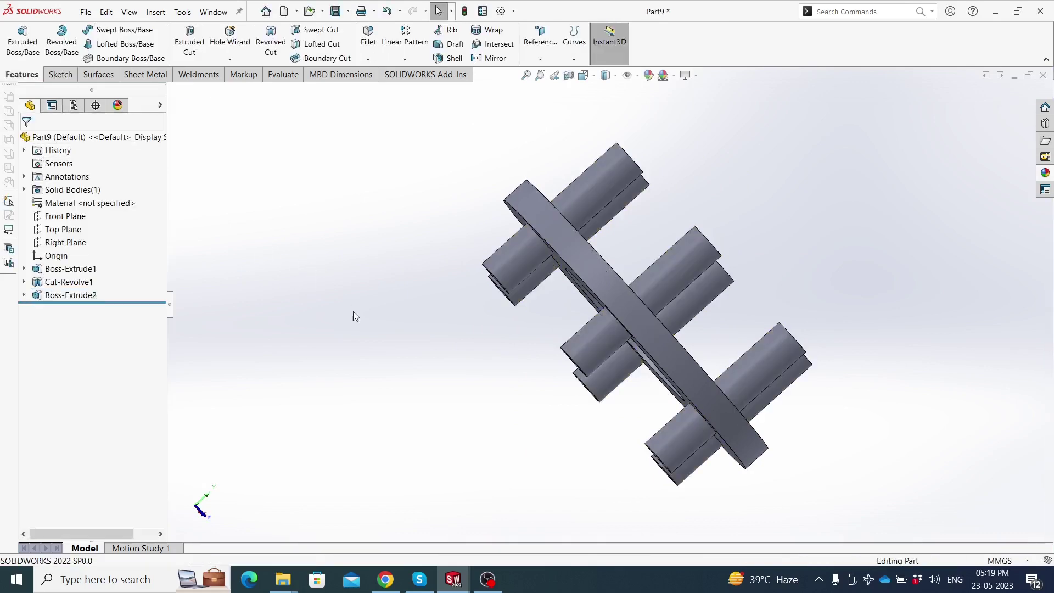
middle_drag(370, 325, 426, 317)
Set the back-side (Direction 2) pin depth to 6 mm
click(96, 295)
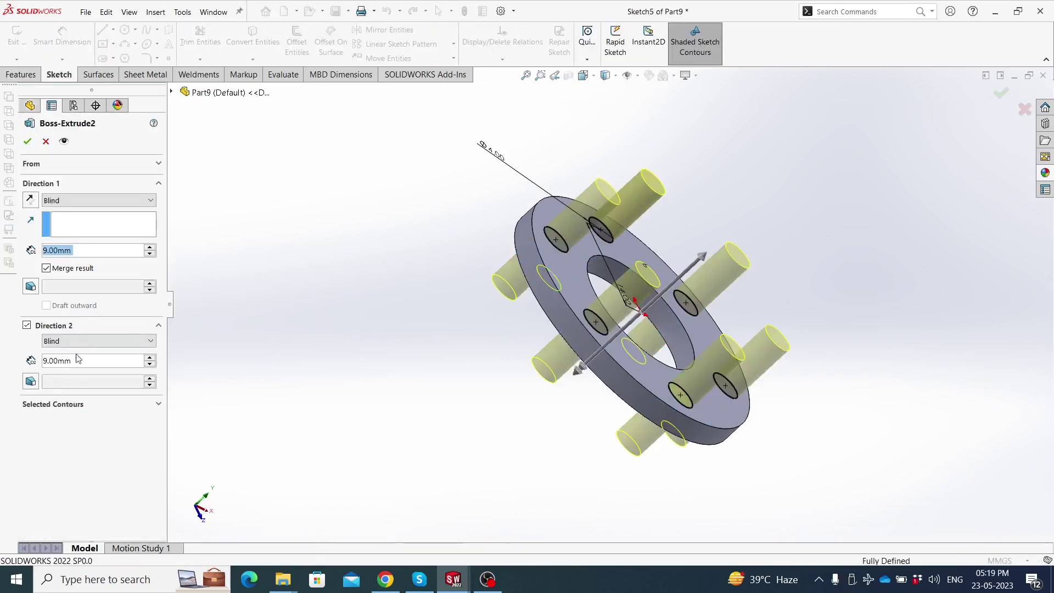
text(3)
key(Return)
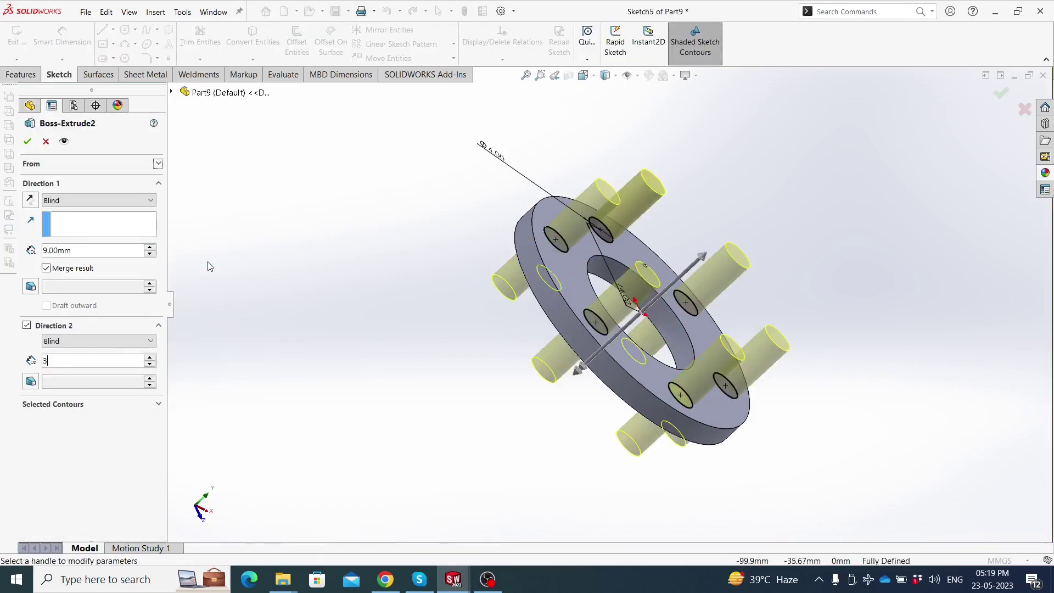
double_click(94, 360)
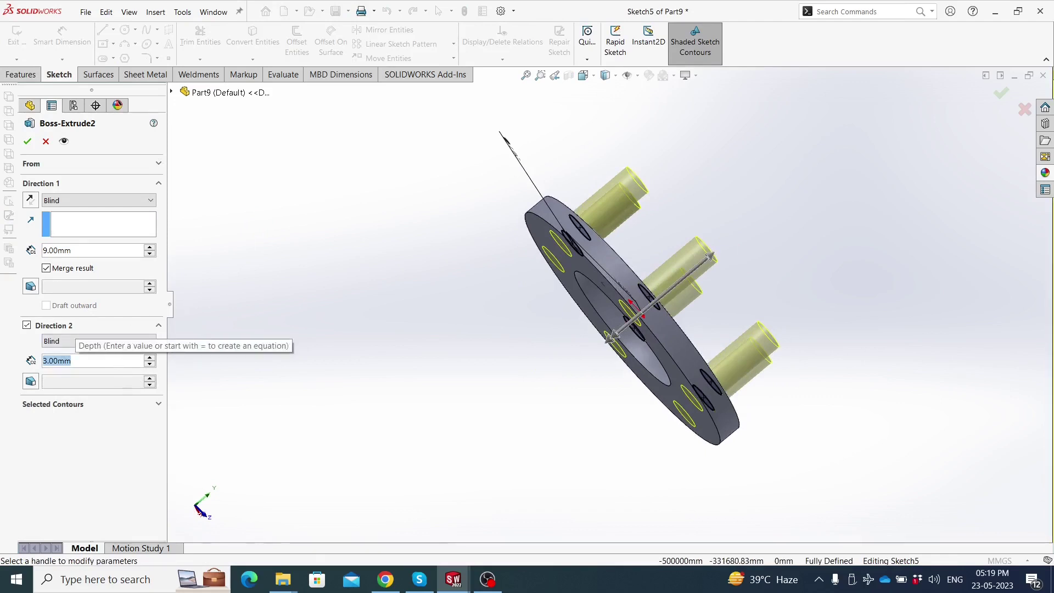
text(6)
key(Return)
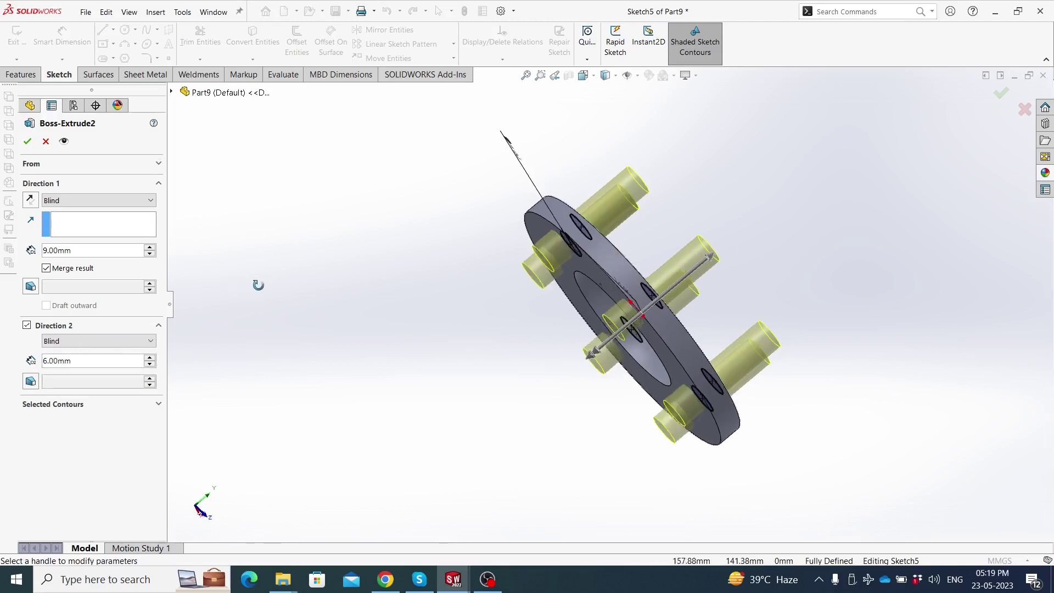
click(27, 141)
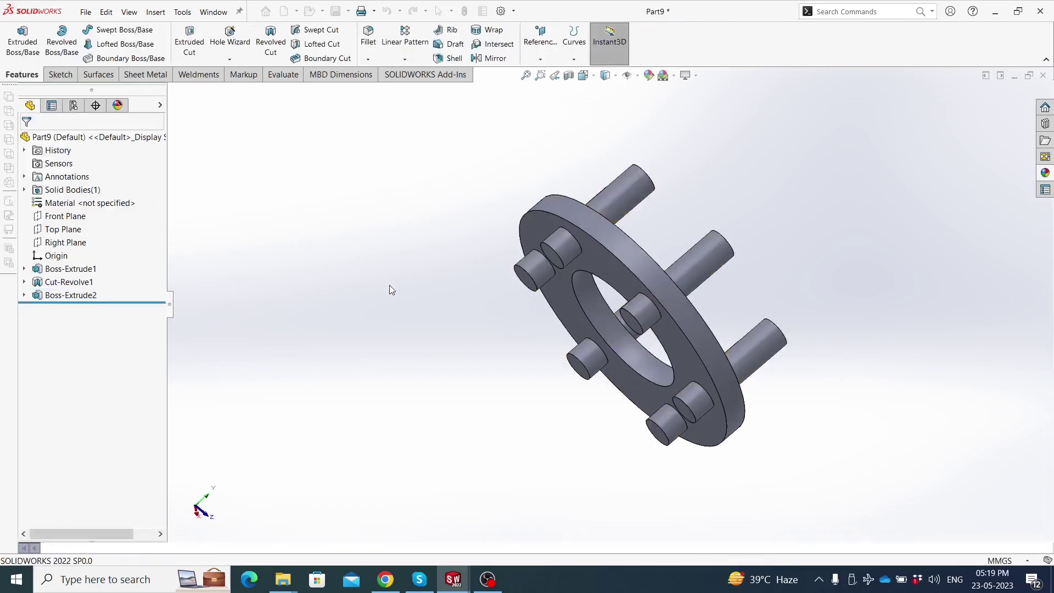
Set the front-side (Direction 1) pin depth to 6 mm, making both sides equal
mouse_move(387, 288)
middle_down()
mouse_move(654, 254)
mouse_move(623, 268)
mouse_move(641, 262)
middle_up()
click(283, 74)
click(70, 294)
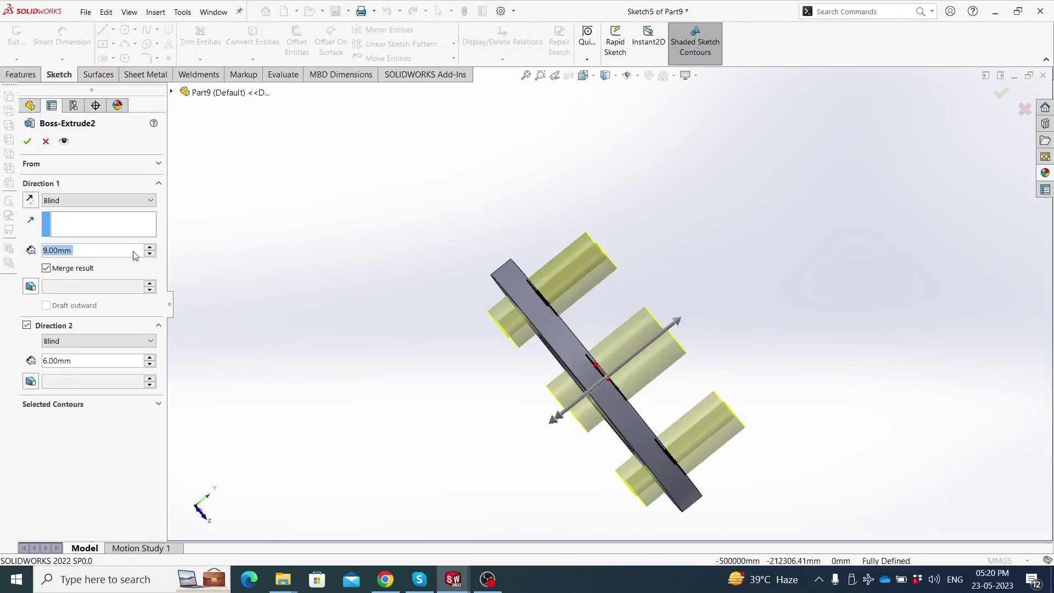
text(6)
key(Return)
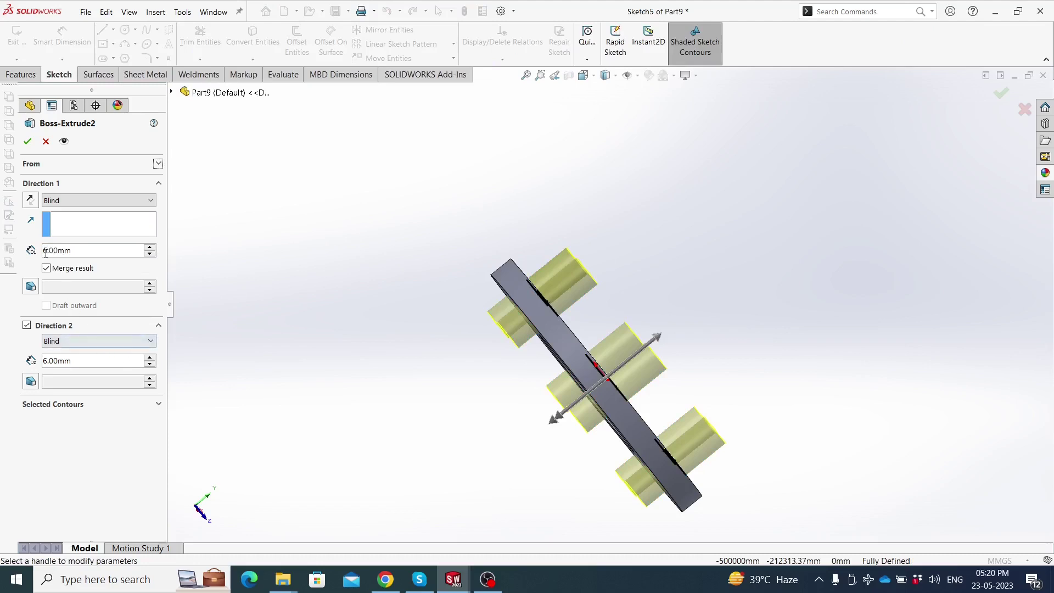
click(25, 146)
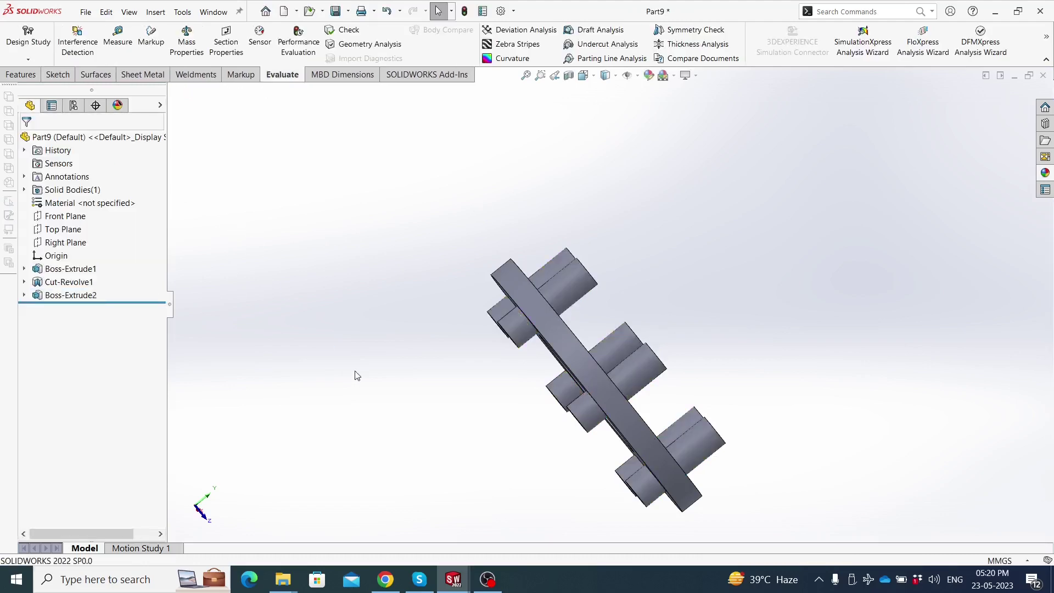
Start a new sketch on the bottom pin's end face
mouse_move(355, 372)
middle_down()
mouse_move(454, 301)
mouse_move(533, 308)
middle_up()
click(530, 305)
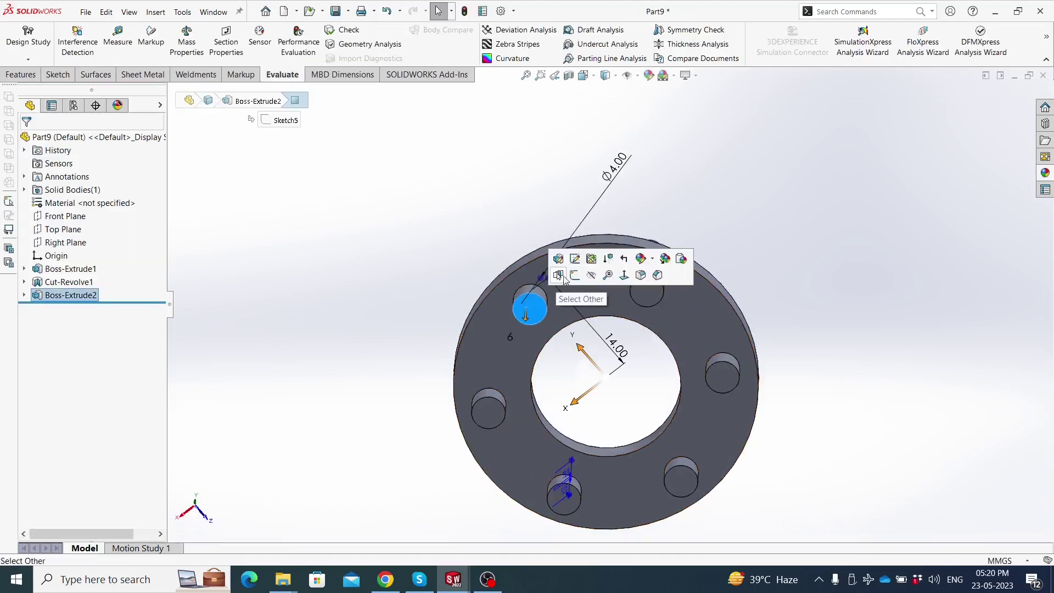
click(573, 275)
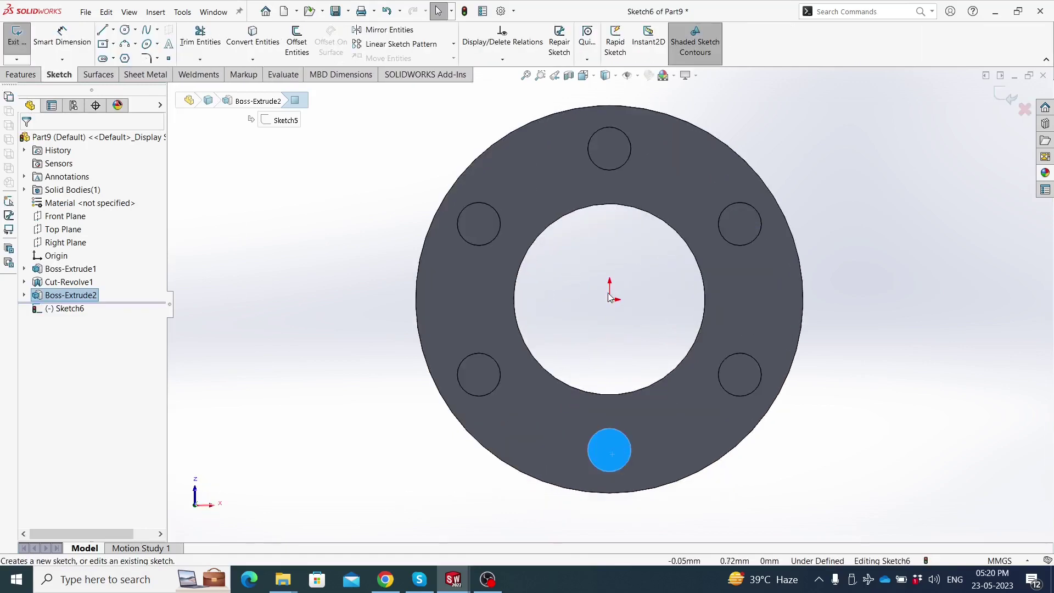
click(581, 338)
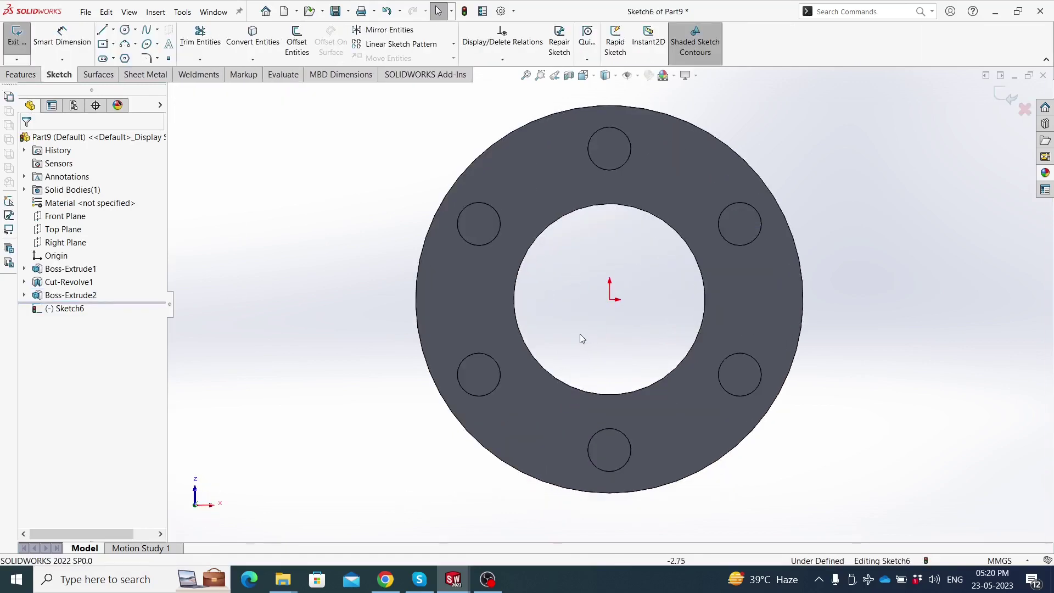
Draw a hexagon around the bottom pin and make its top edge horizontal
click(125, 58)
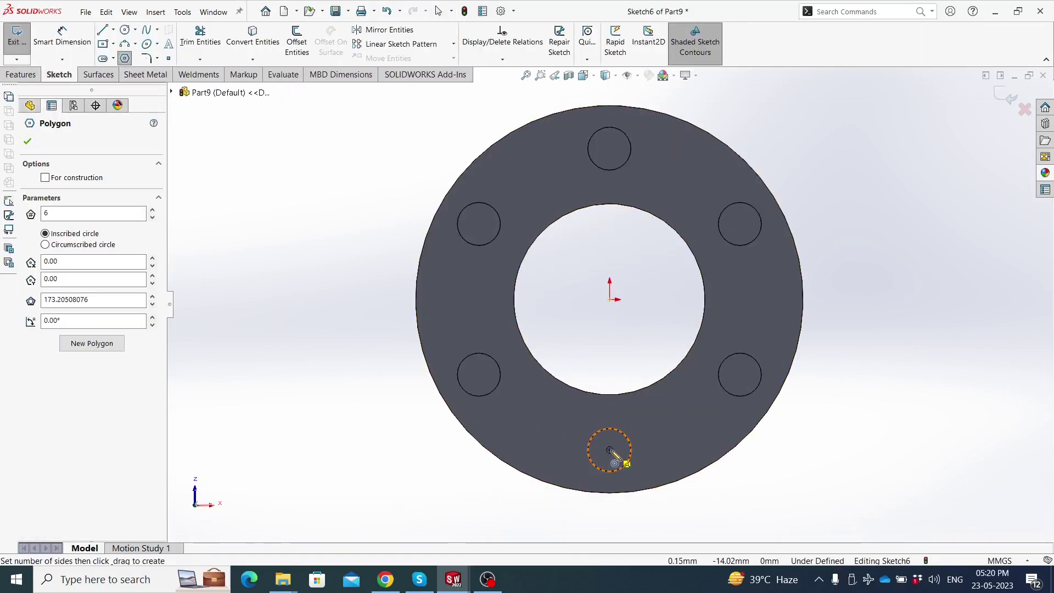
click(609, 449)
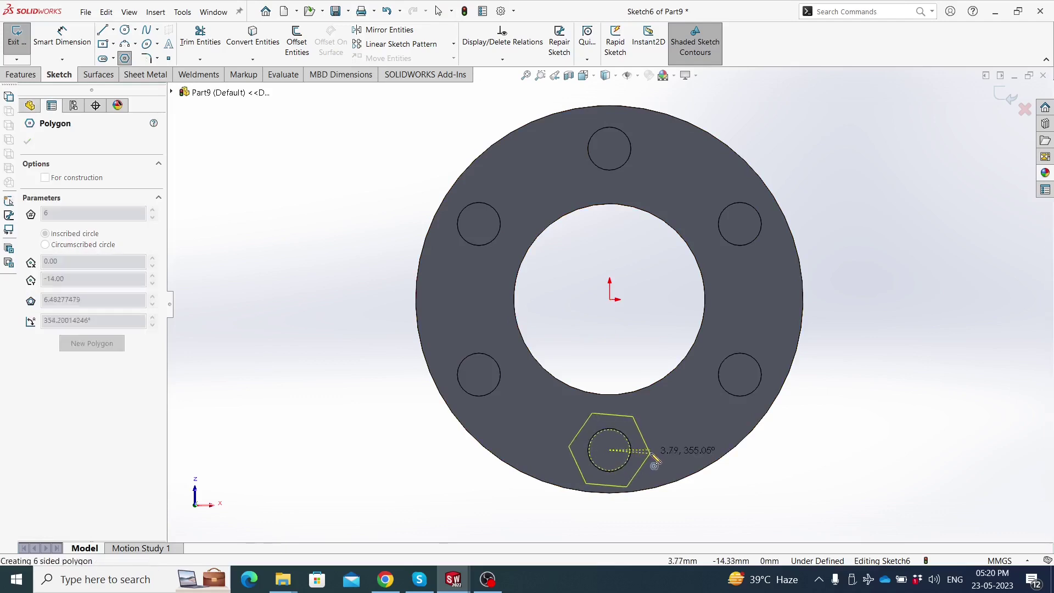
click(651, 450)
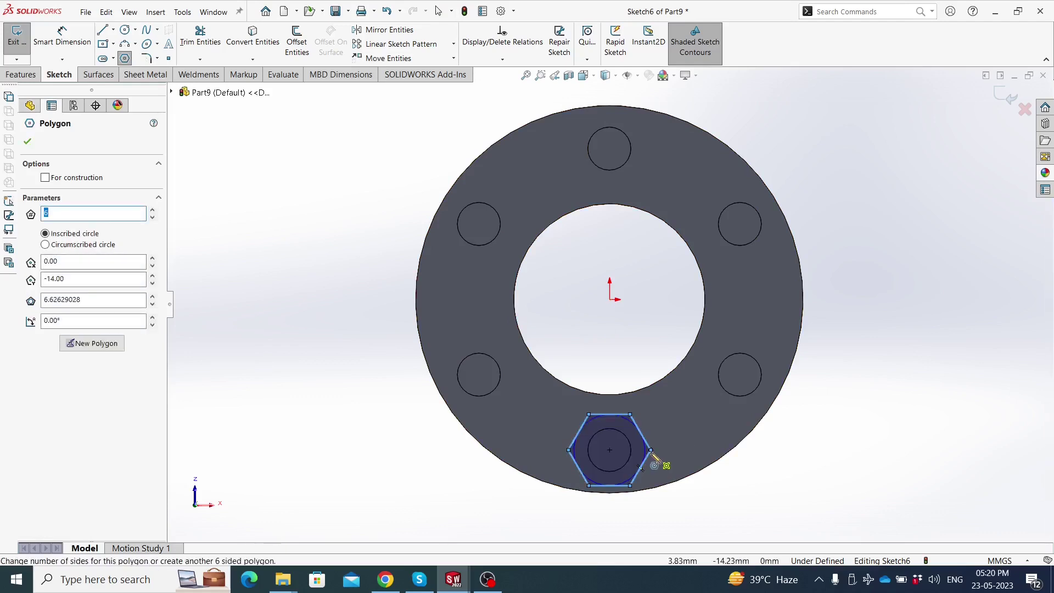
key(Escape)
click(614, 414)
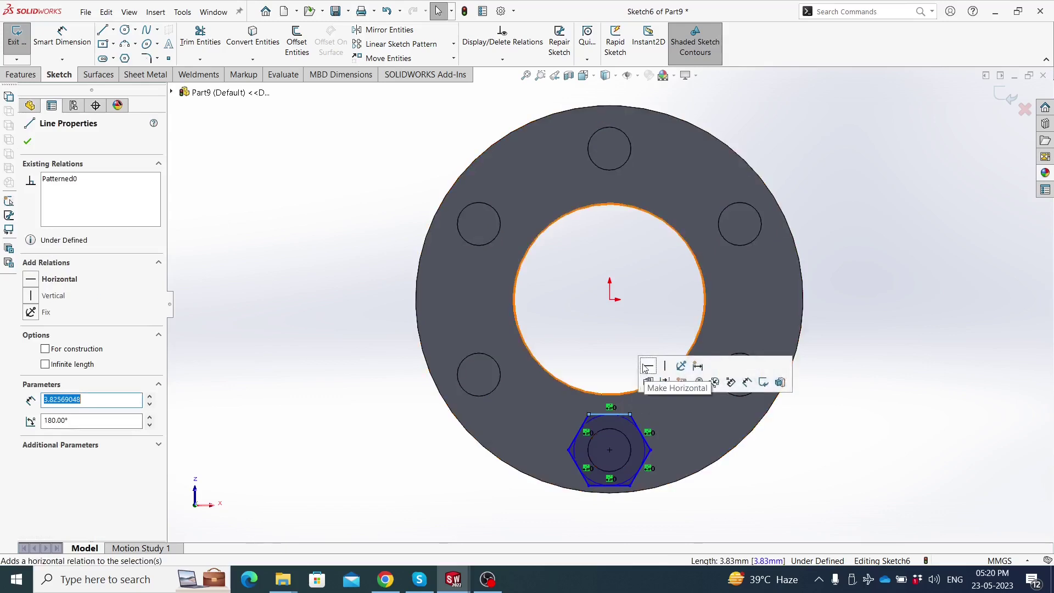
click(647, 368)
click(588, 341)
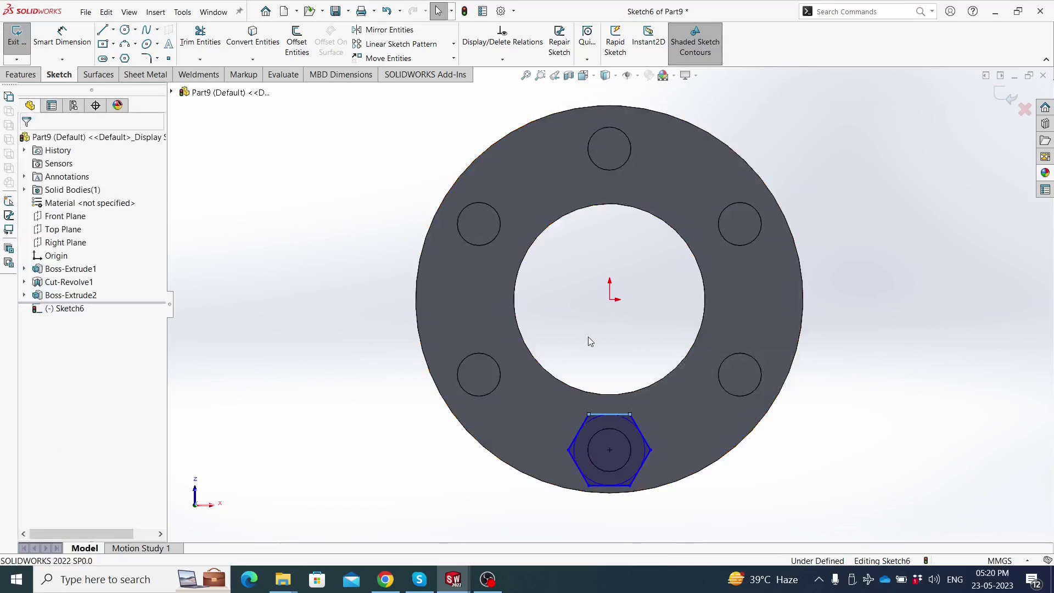
Dimension the hexagon's inscribed circle to 6.50 mm diameter
click(70, 39)
click(574, 454)
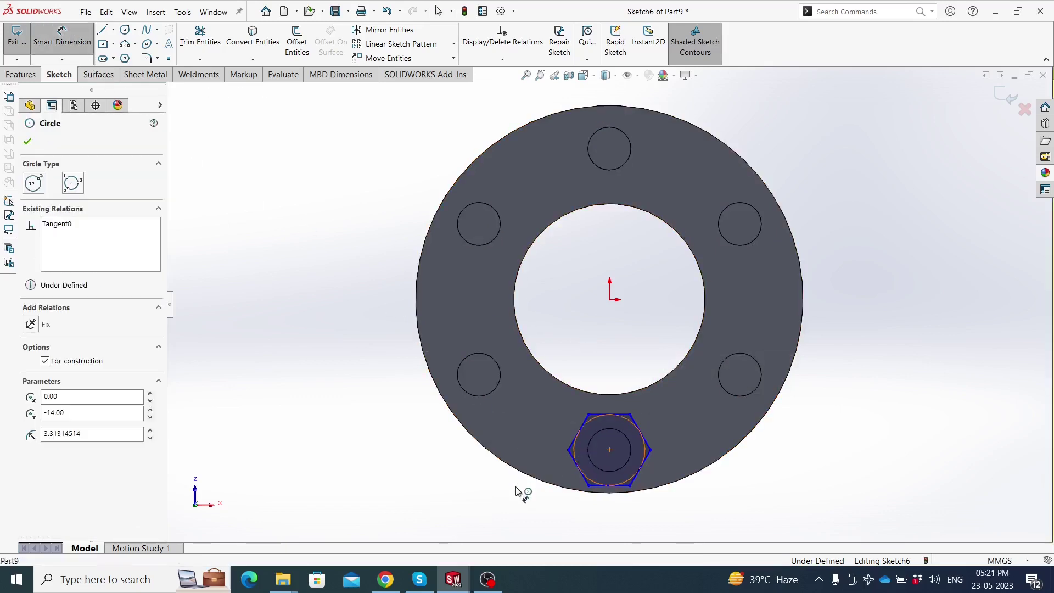
click(490, 501)
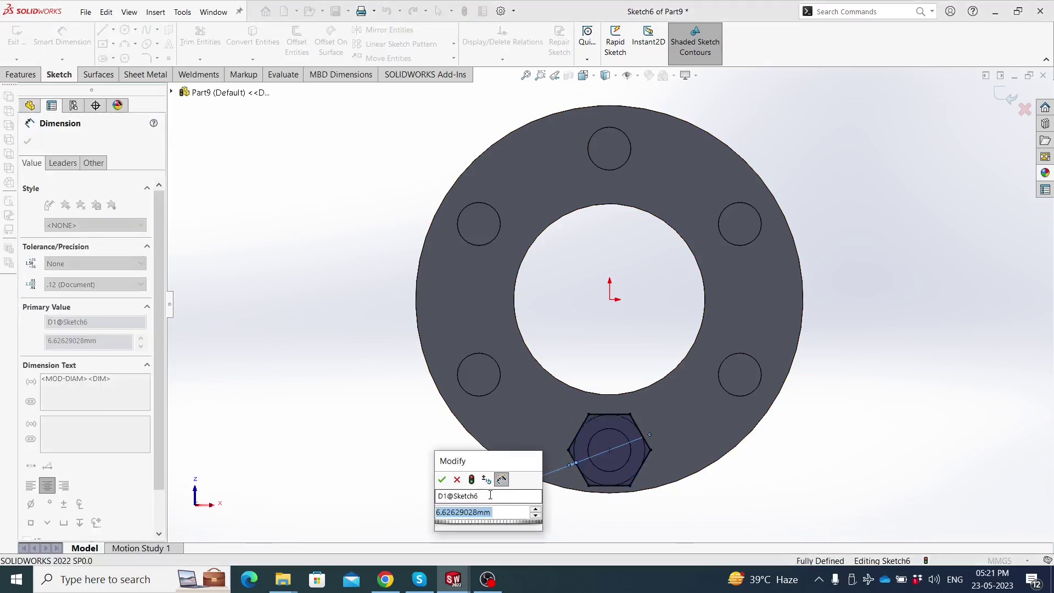
text(6)
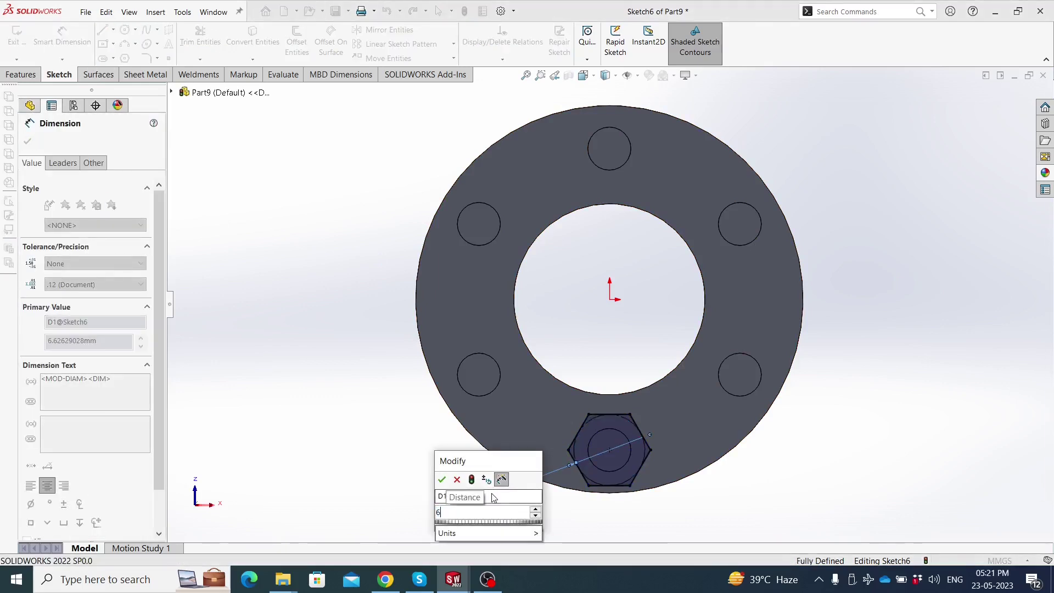
text(.5)
key(Return)
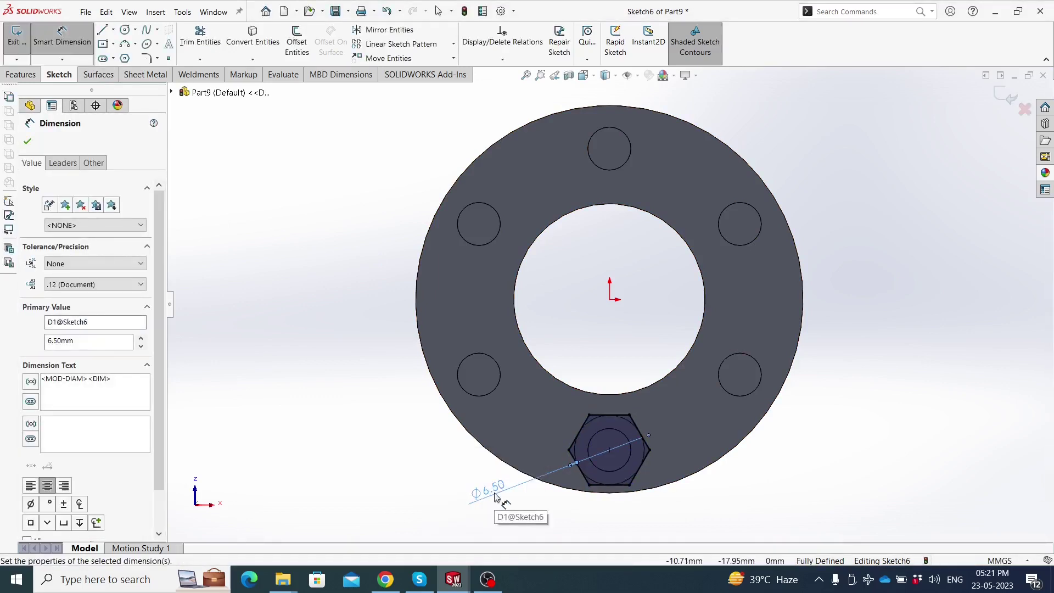
key(Escape)
key(Escape)
scroll(630, 348, up, 1)
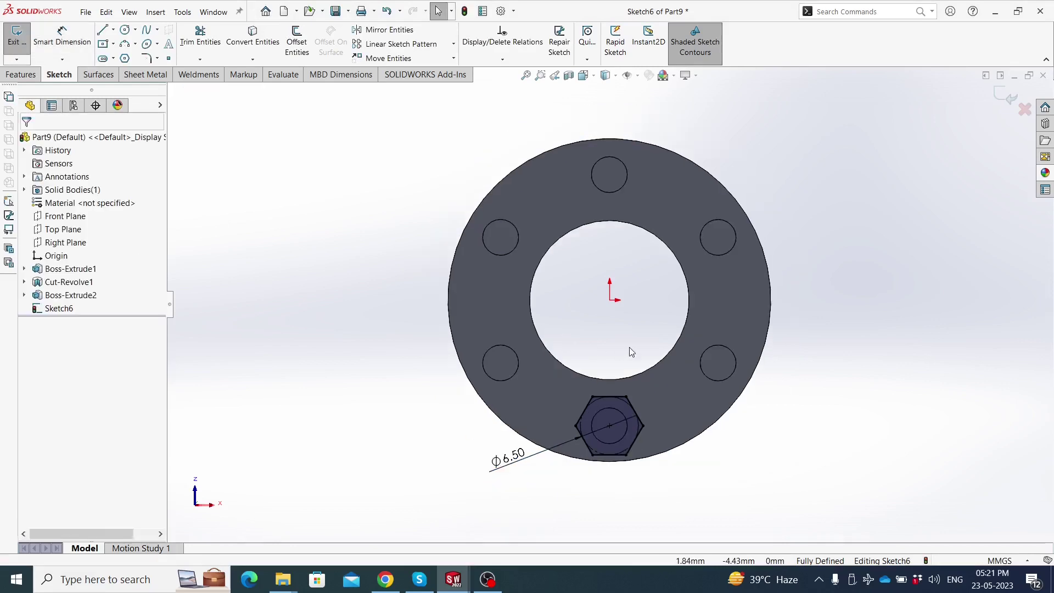
scroll(707, 417, down, 1)
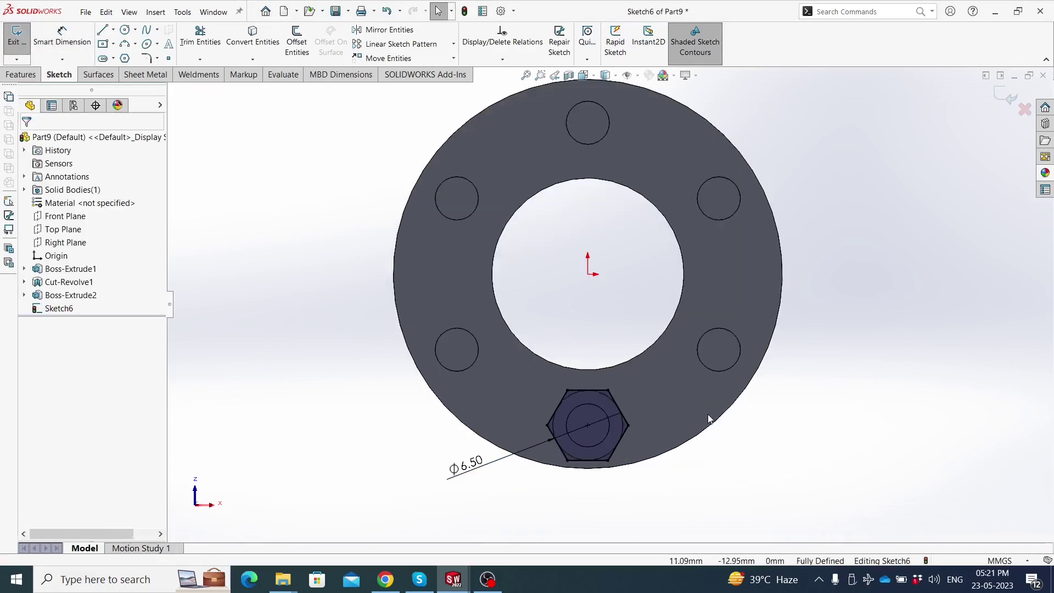
Circular-pattern the hexagon into 6 equally spaced copies, one around each pin
click(21, 75)
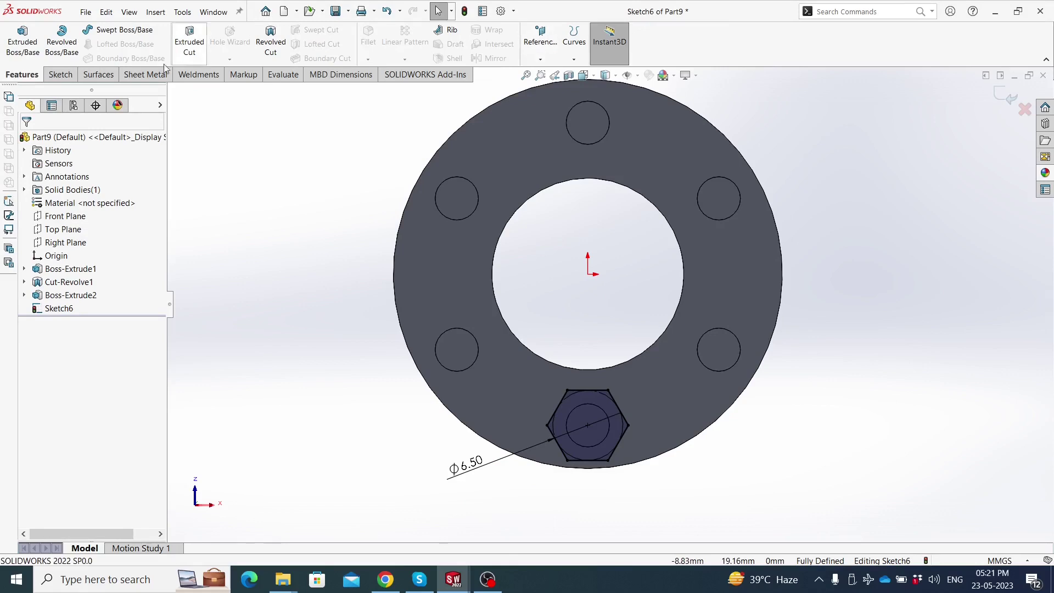
click(60, 74)
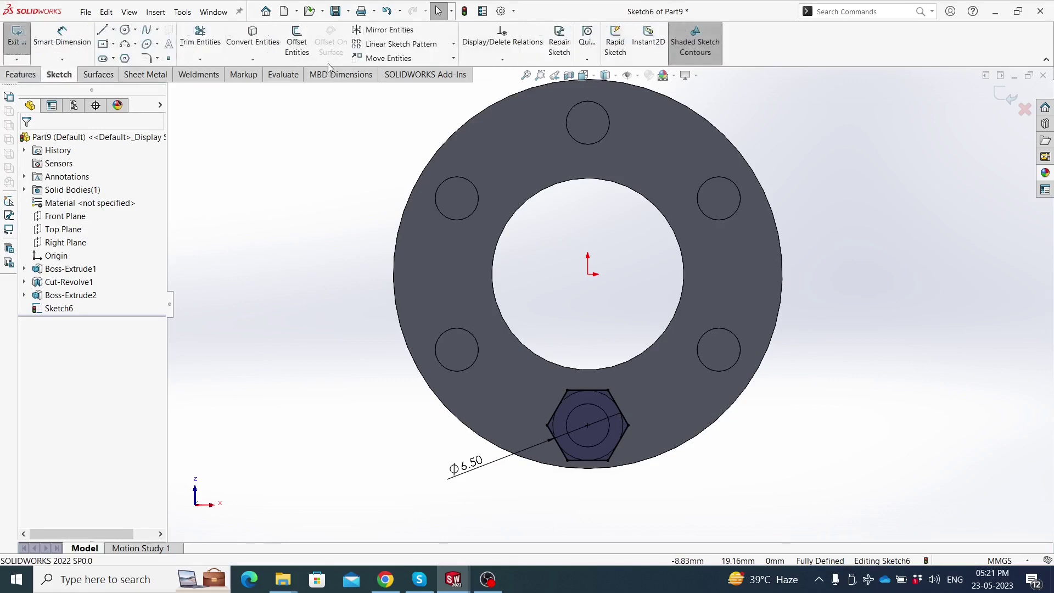
click(454, 44)
click(406, 72)
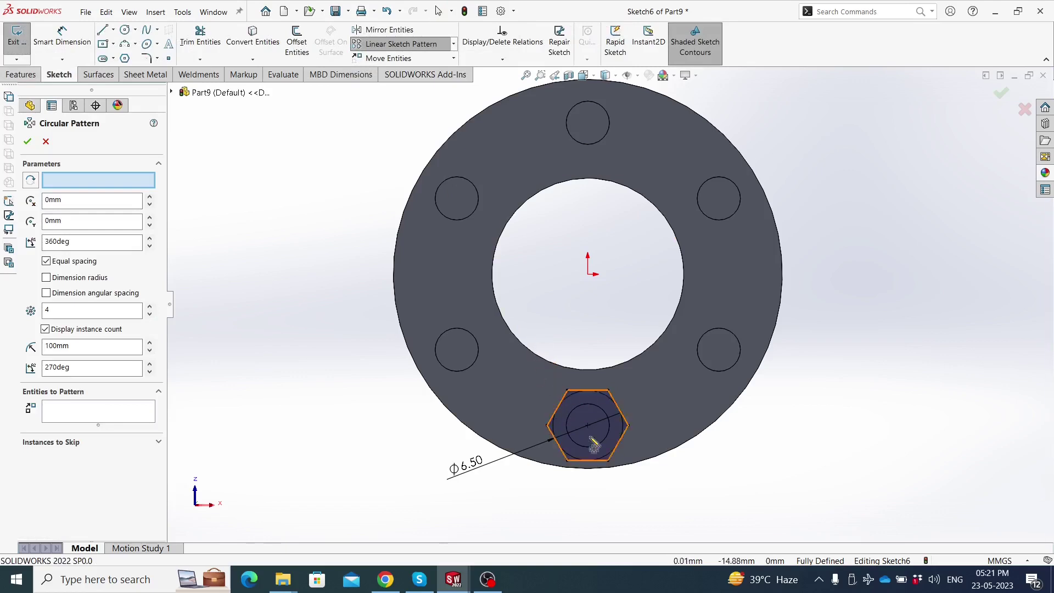
click(585, 398)
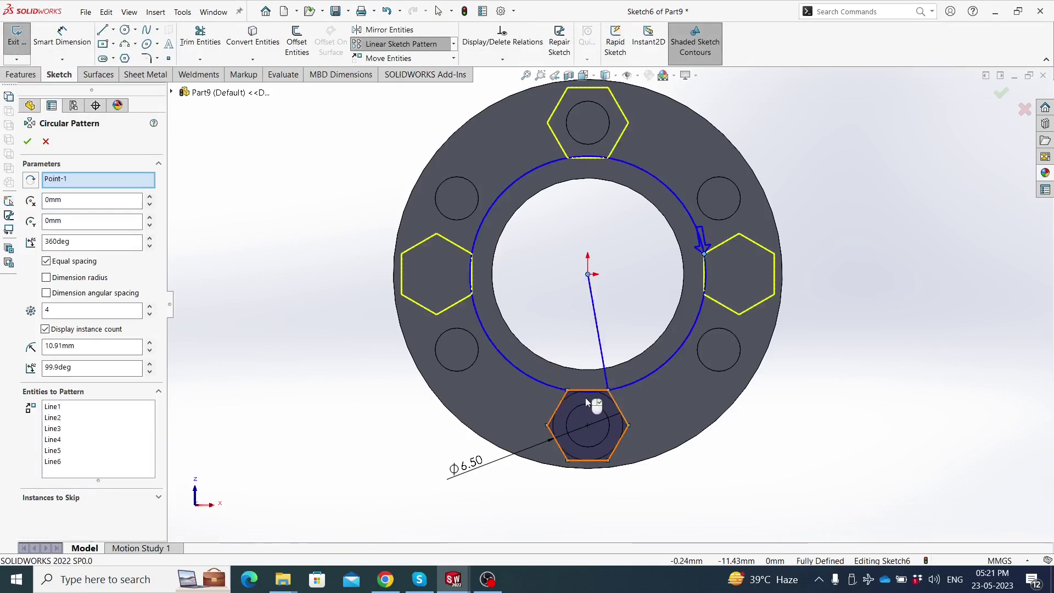
click(149, 308)
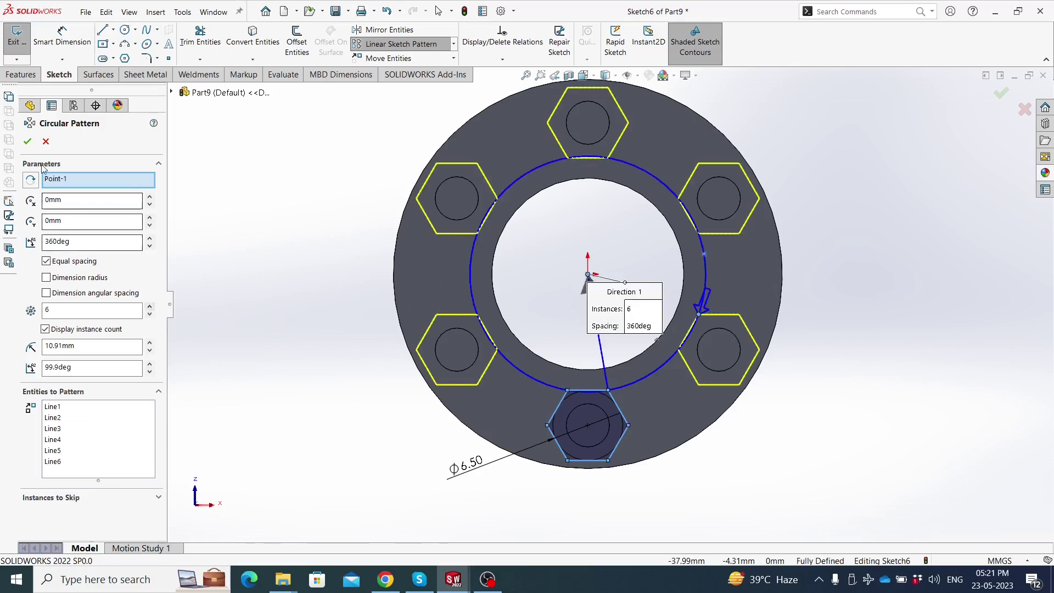
click(27, 141)
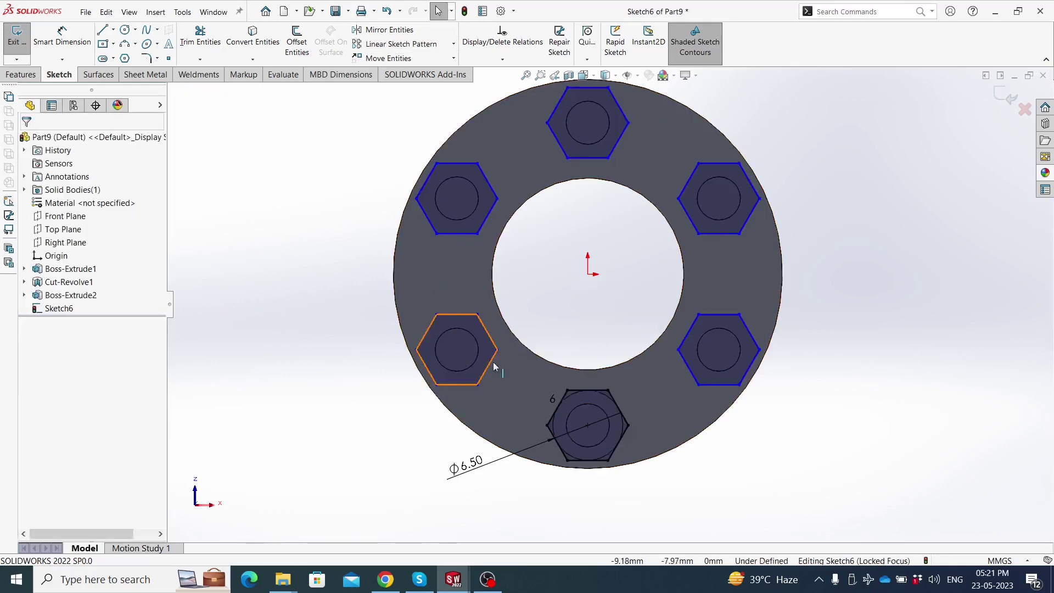
click(587, 275)
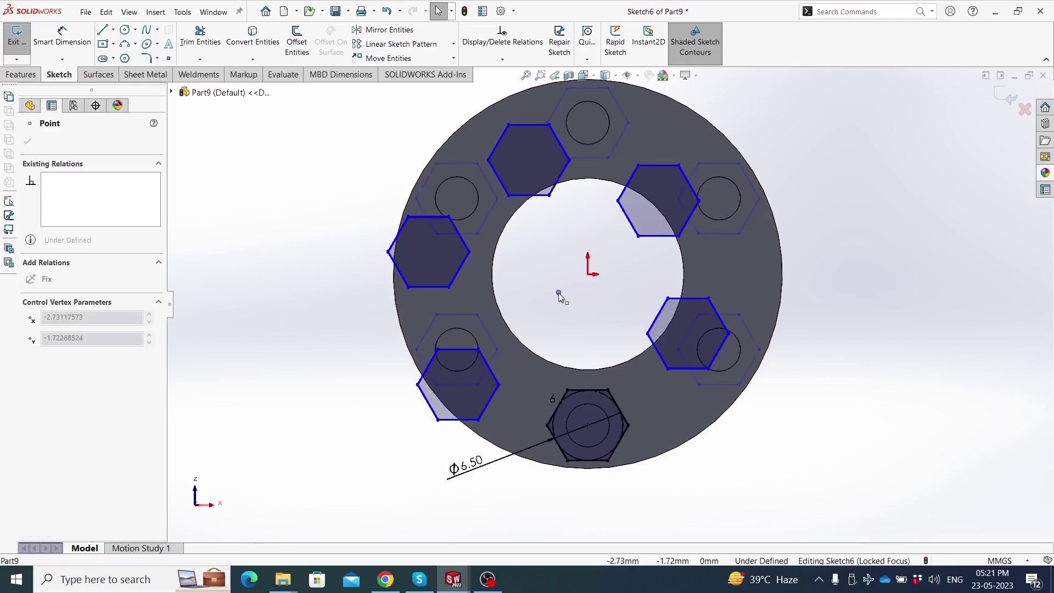
click(277, 248)
click(25, 75)
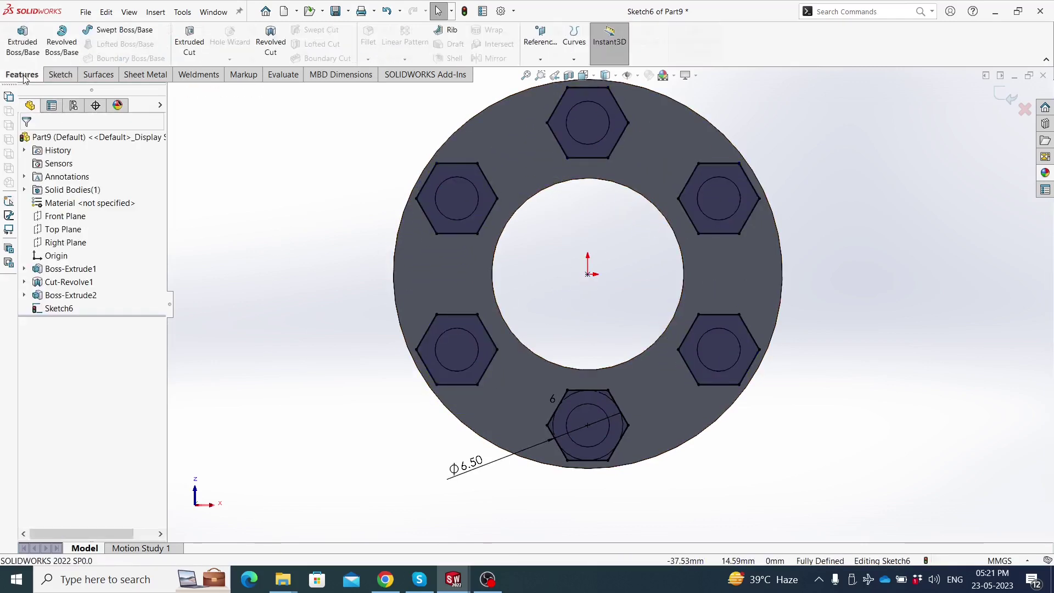
Extrude the six hexagons Up To Surface at the disc face as Boss-Extrude3
click(23, 43)
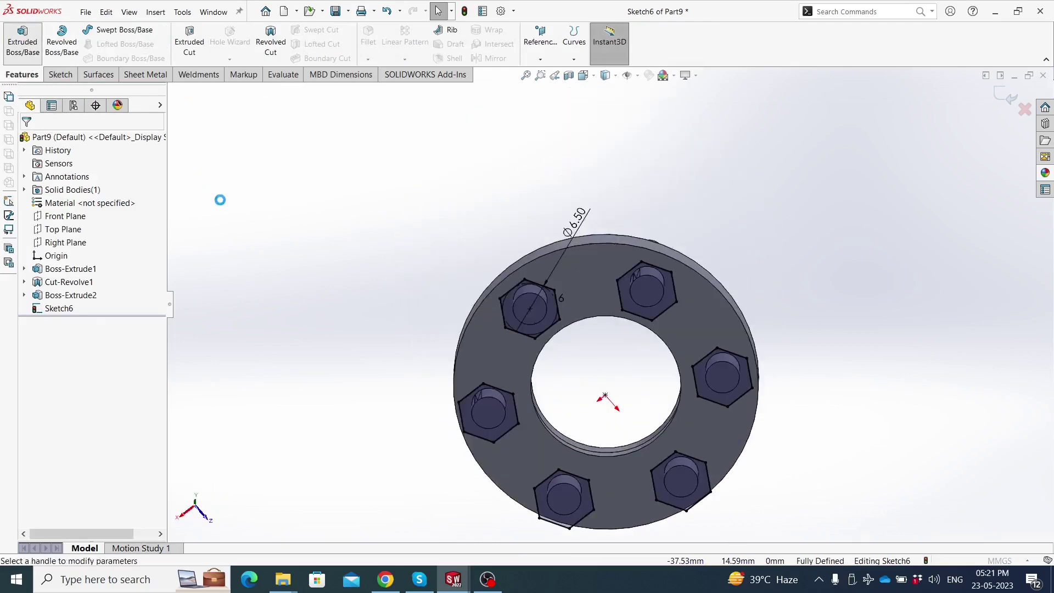
click(496, 351)
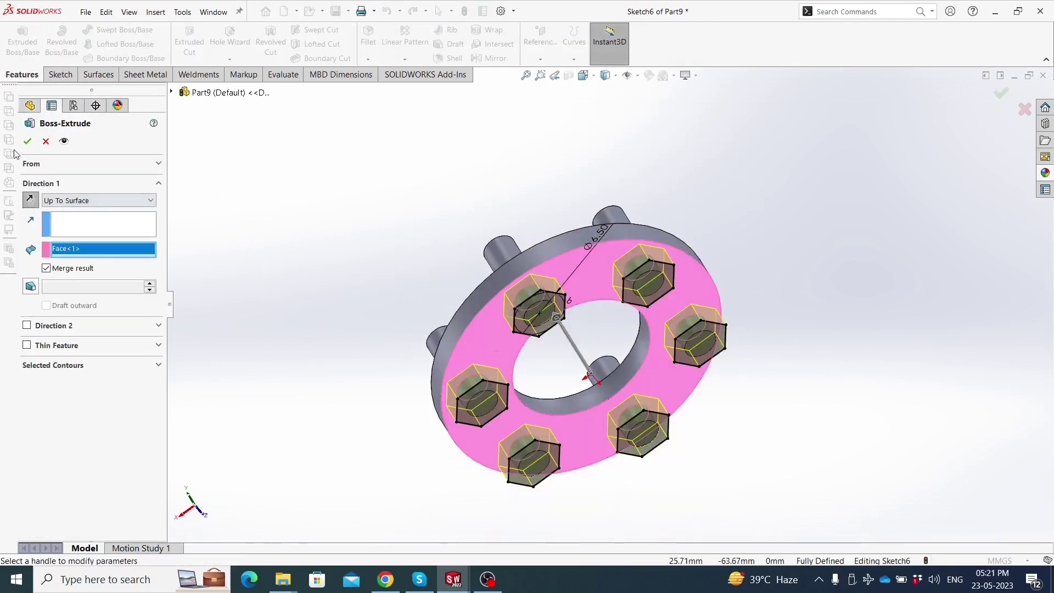
click(29, 142)
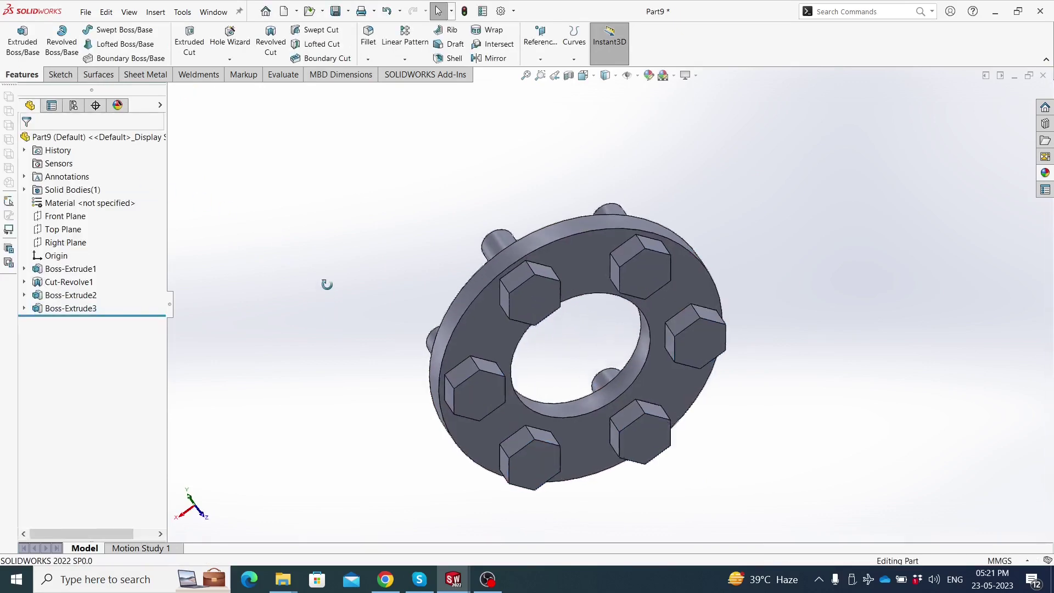
mouse_move(331, 283)
middle_down()
mouse_move(538, 319)
mouse_move(521, 332)
middle_up()
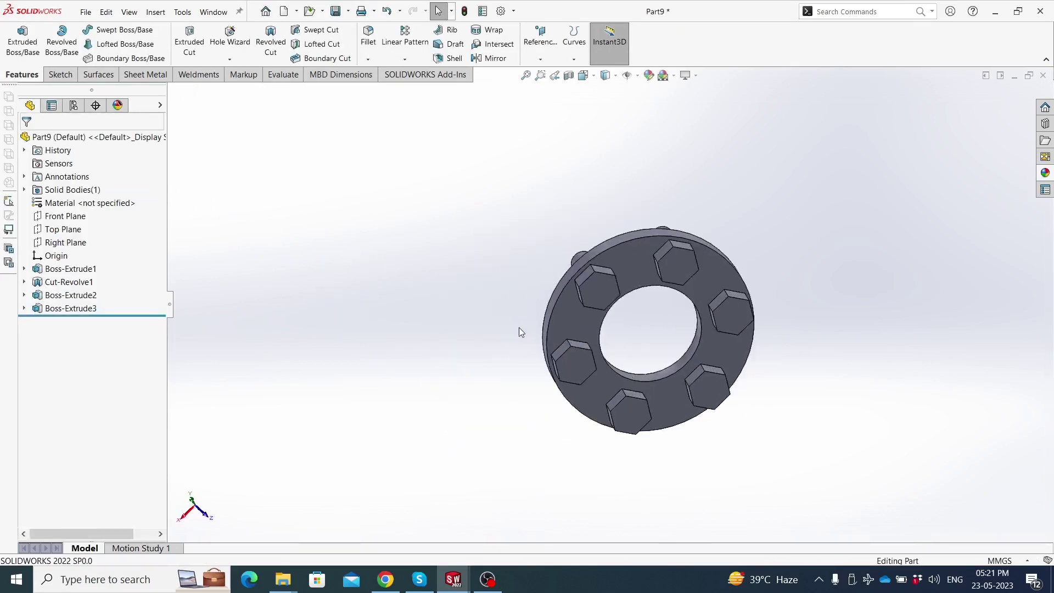
Open new Sketch7 on a hexagonal bolt-head face and clear the face selection
click(668, 270)
click(715, 232)
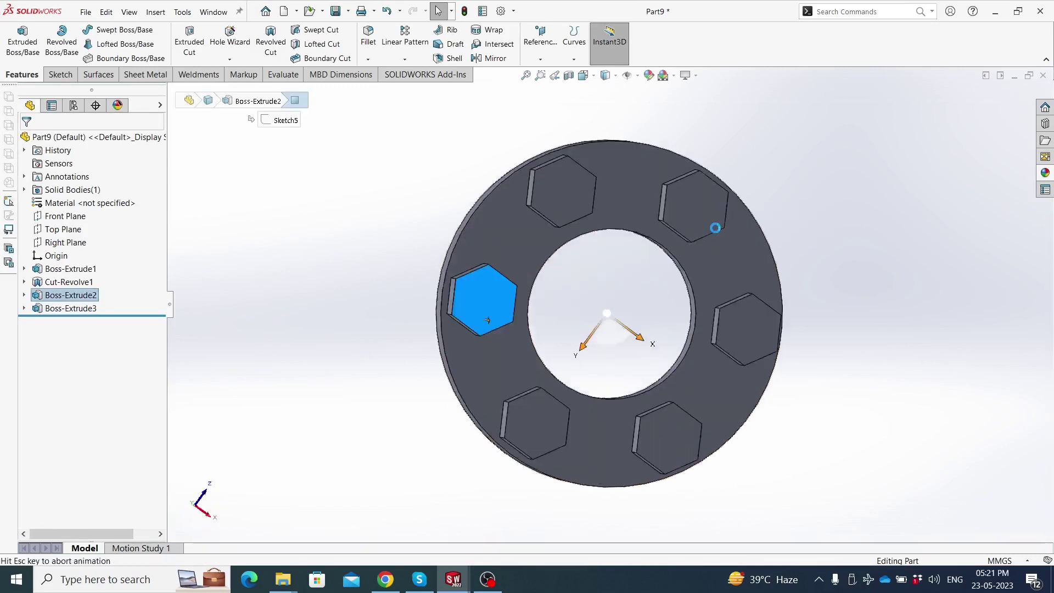
key(Escape)
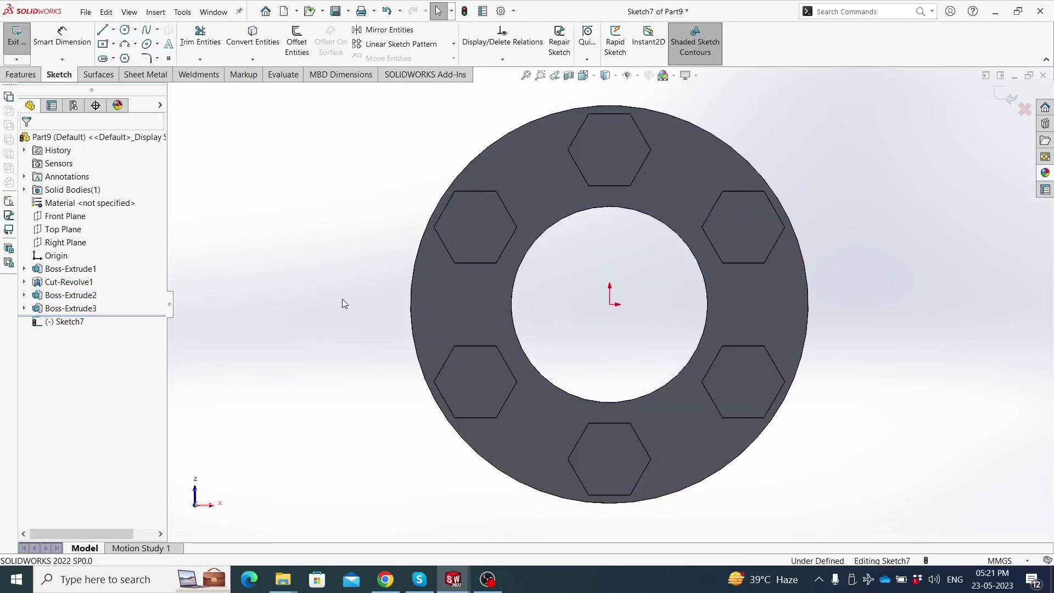
click(125, 30)
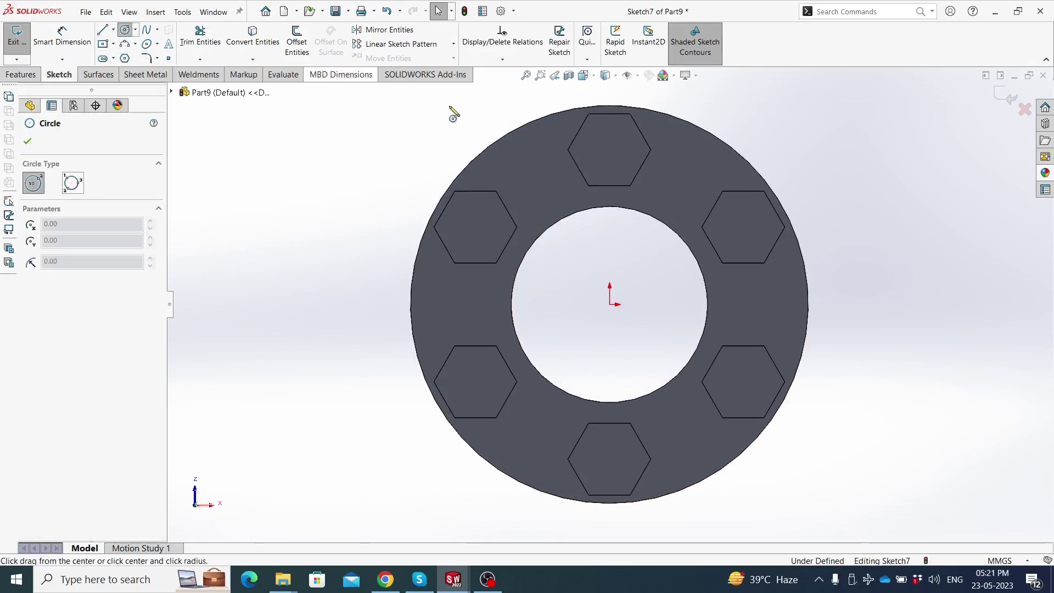
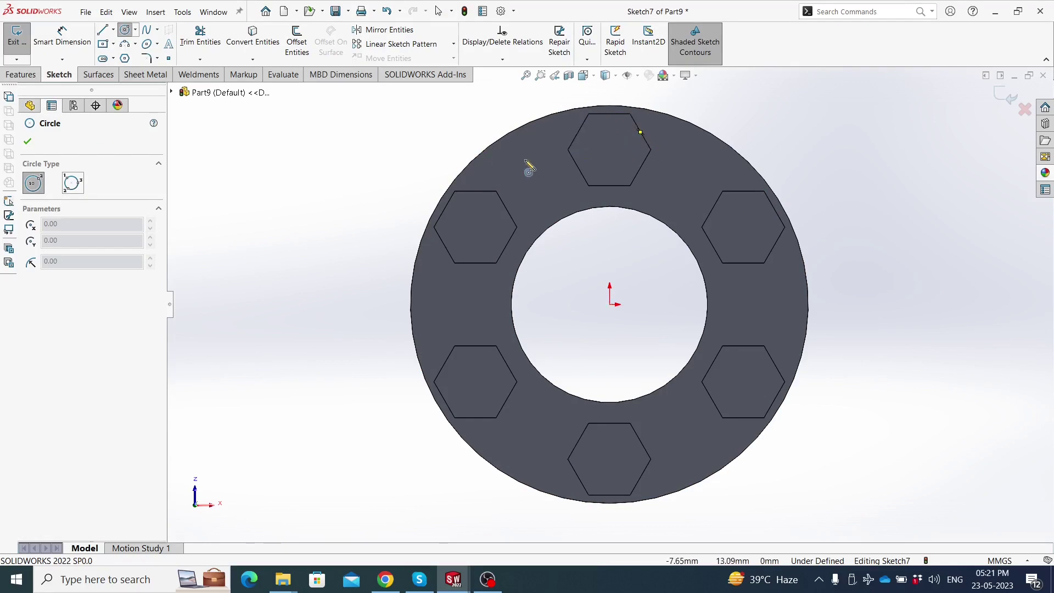
Exit the circle sketch, rebuild the flange part, and orbit it to an angled 3D view
key(Escape)
scroll(637, 156, down, 3)
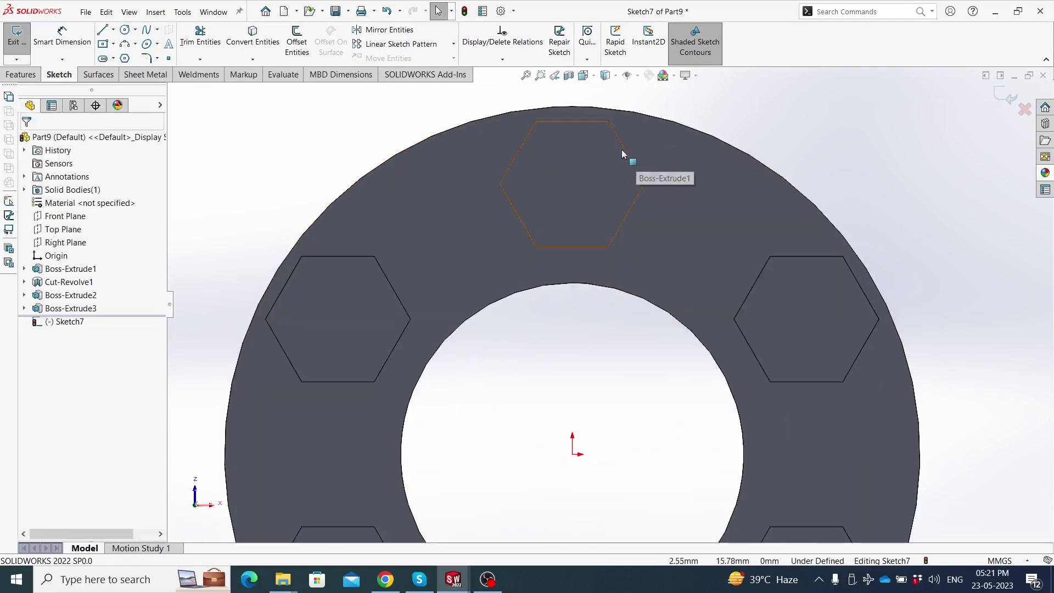
scroll(648, 181, up, 5)
key(ctrl+b)
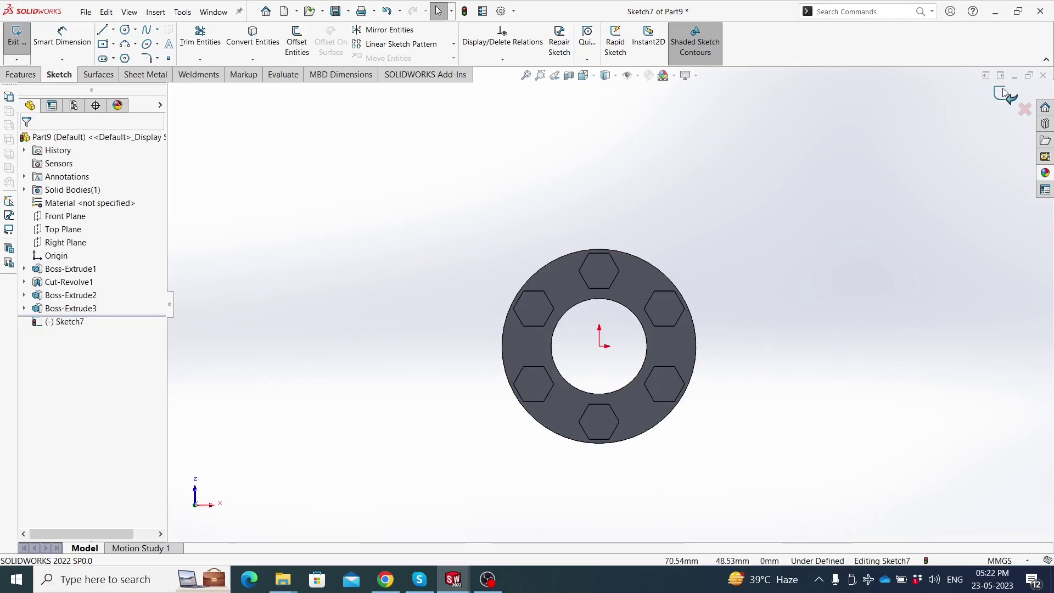
mouse_move(704, 171)
middle_down()
mouse_move(579, 289)
mouse_move(553, 194)
middle_up()
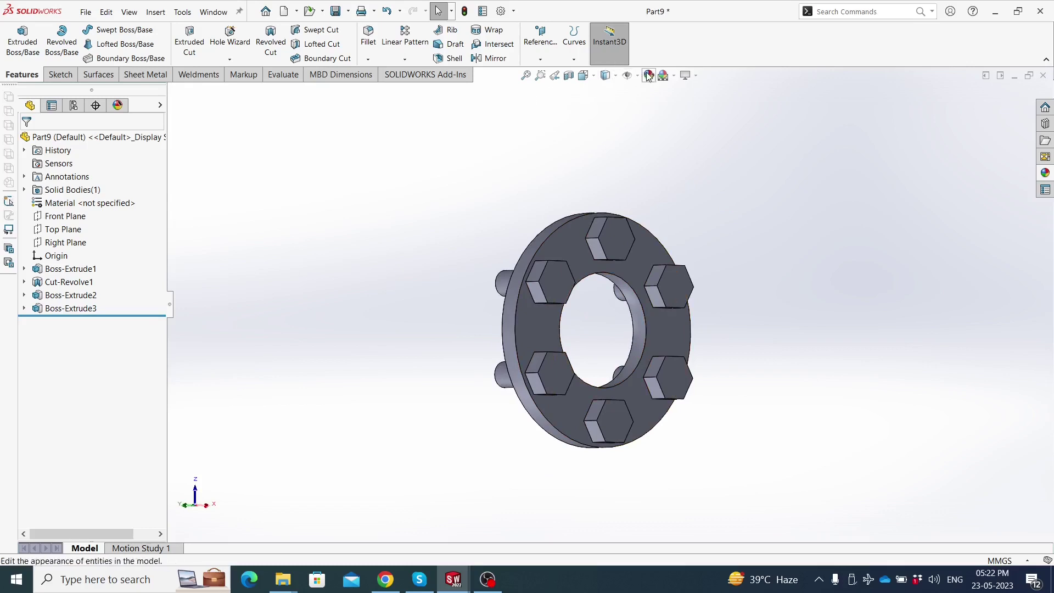
Give the flange part a dark gray appearance and start saving it
click(120, 415)
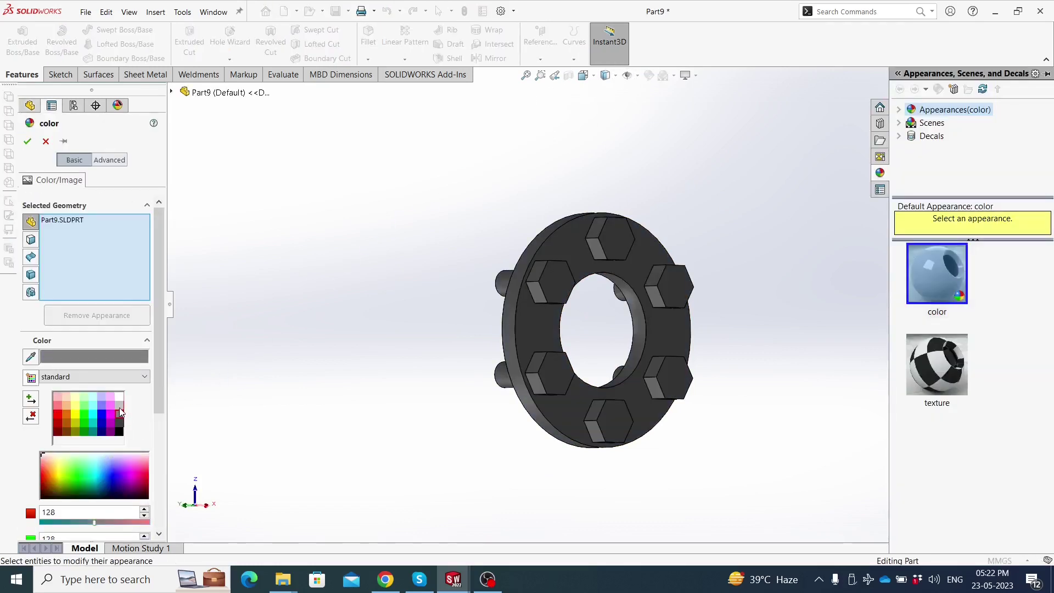
click(28, 142)
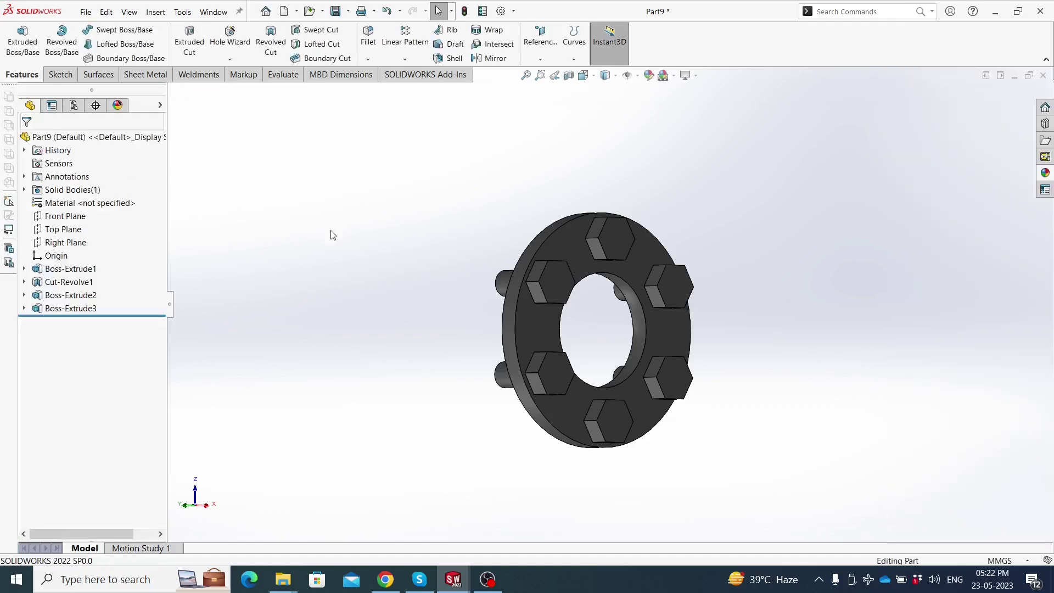
click(348, 15)
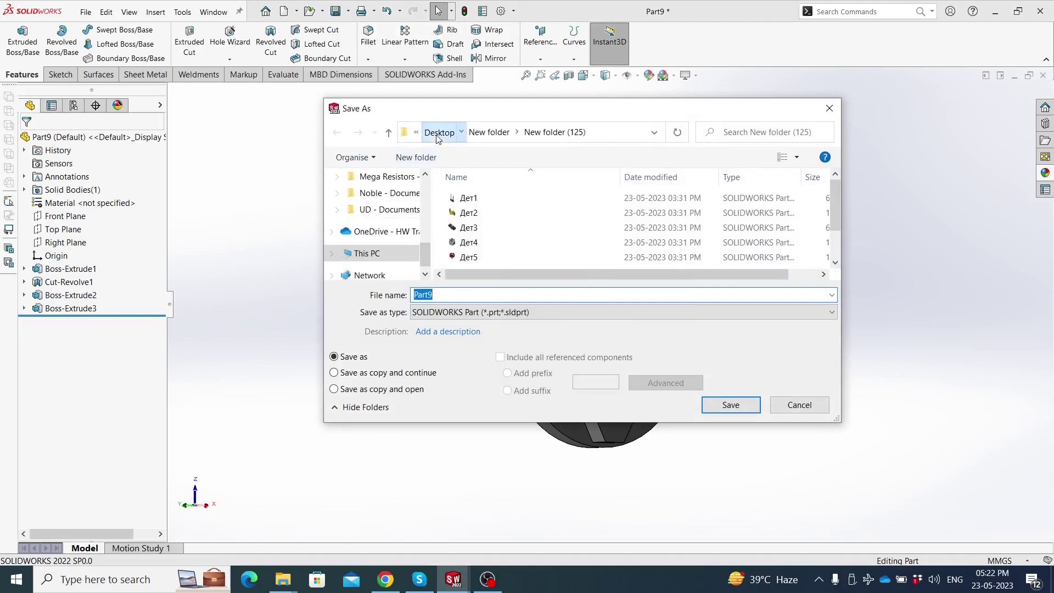
Save the part as 'Flange with bolt' in Desktop > Punching machine, then start a new document
click(437, 132)
double_click(486, 215)
text(Flange with bolt)
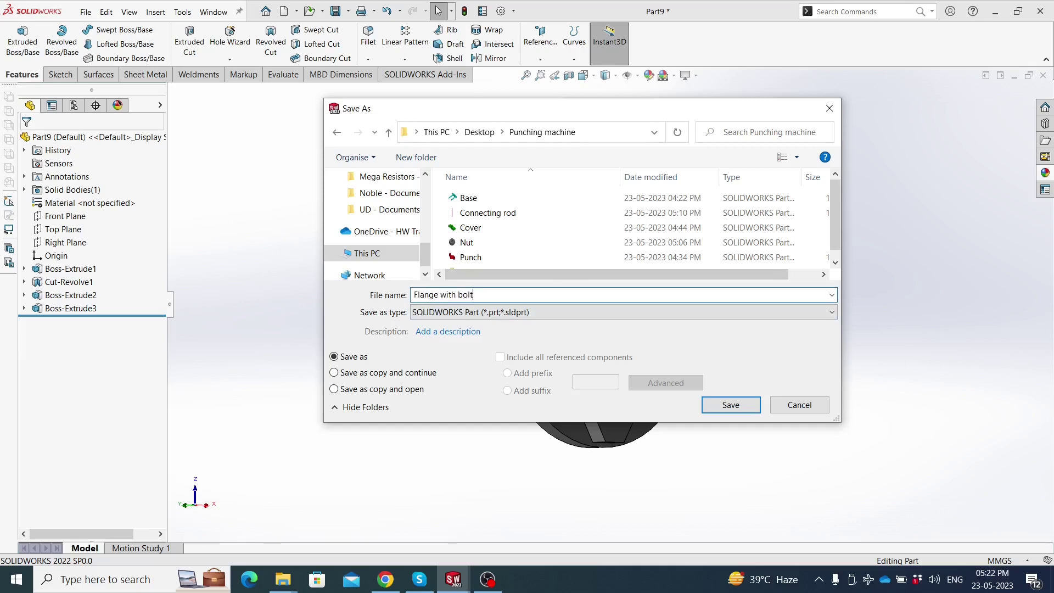
key(Return)
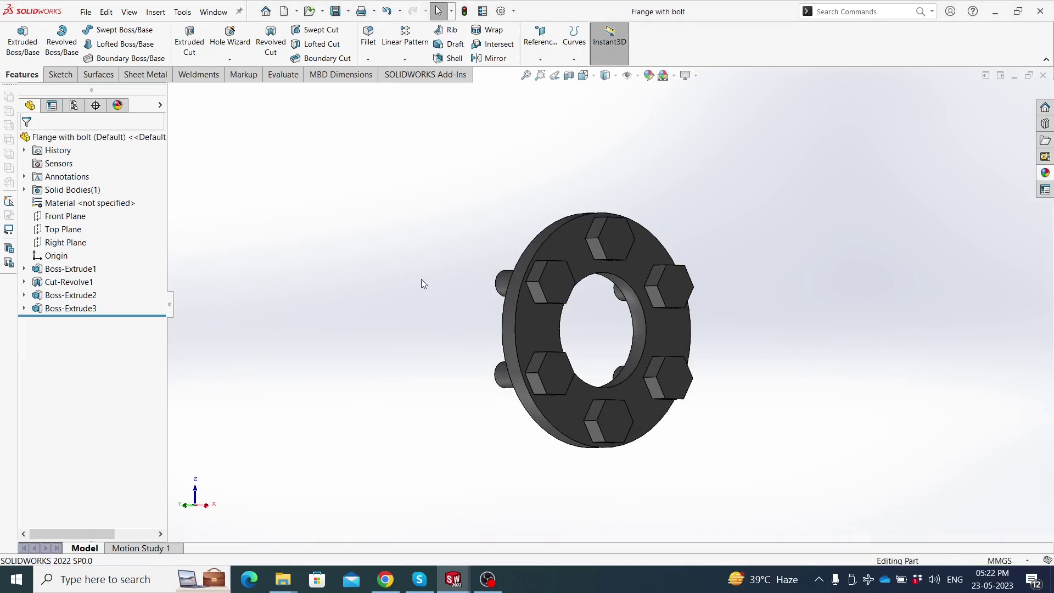
click(91, 14)
click(101, 32)
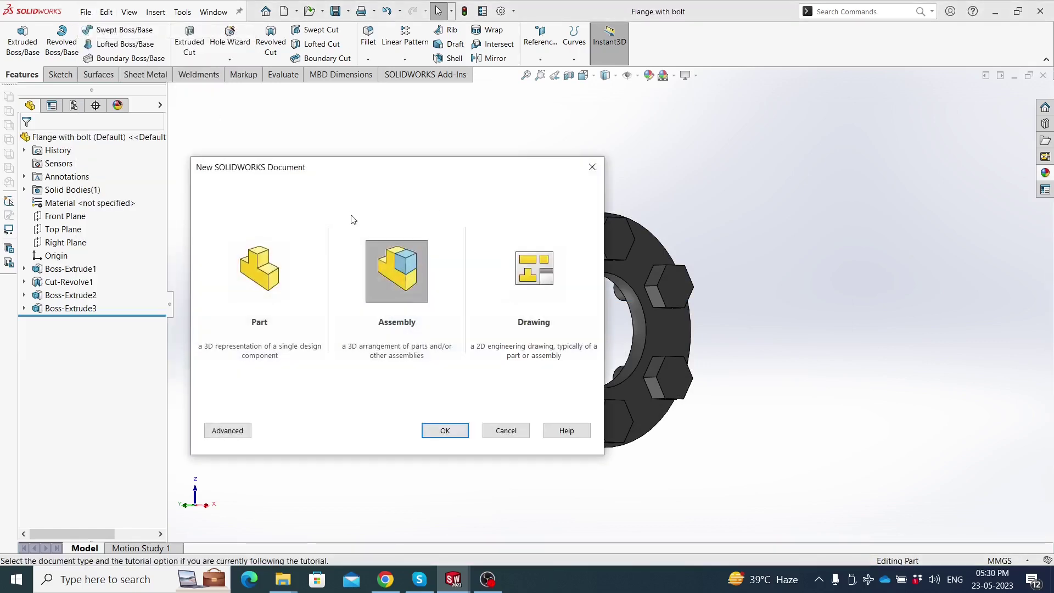
Create a new assembly and load Base, Connecting rod, Cover, Flange with bolt, Nut, Punch and Wheel
double_click(382, 264)
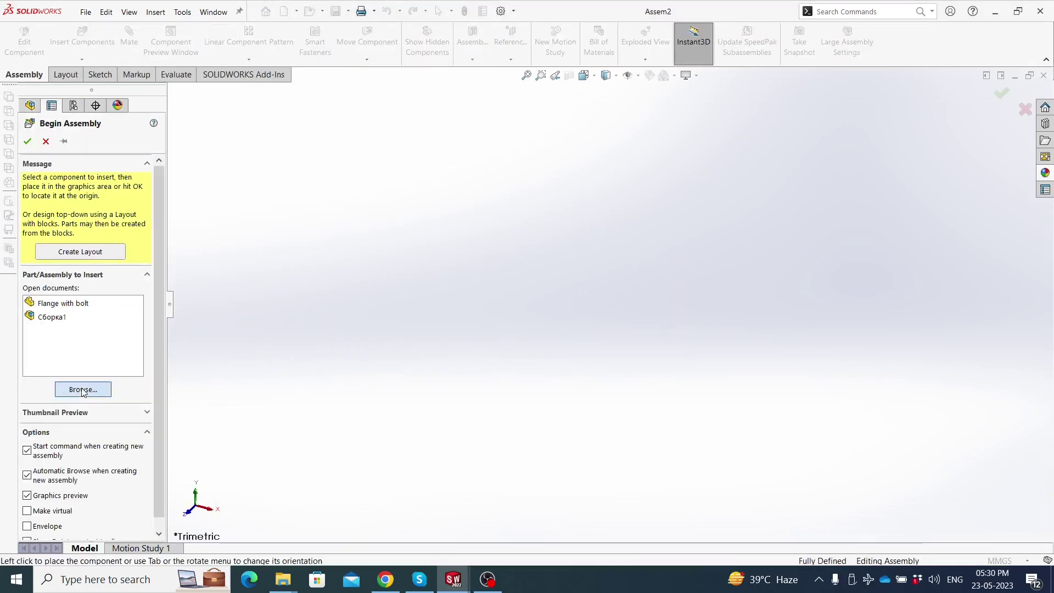
click(82, 389)
drag(474, 291, 481, 199)
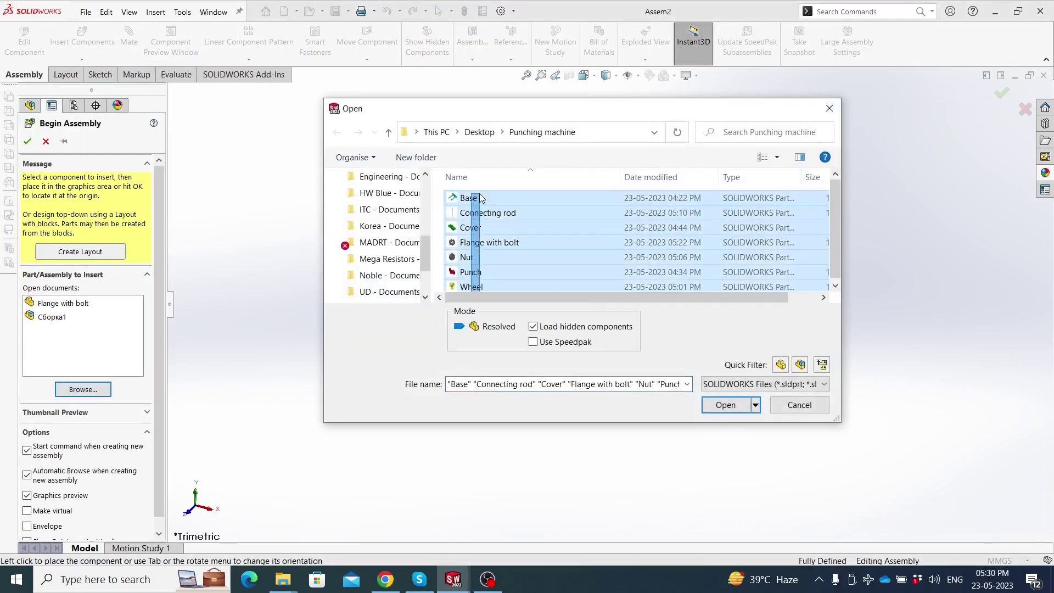
click(723, 405)
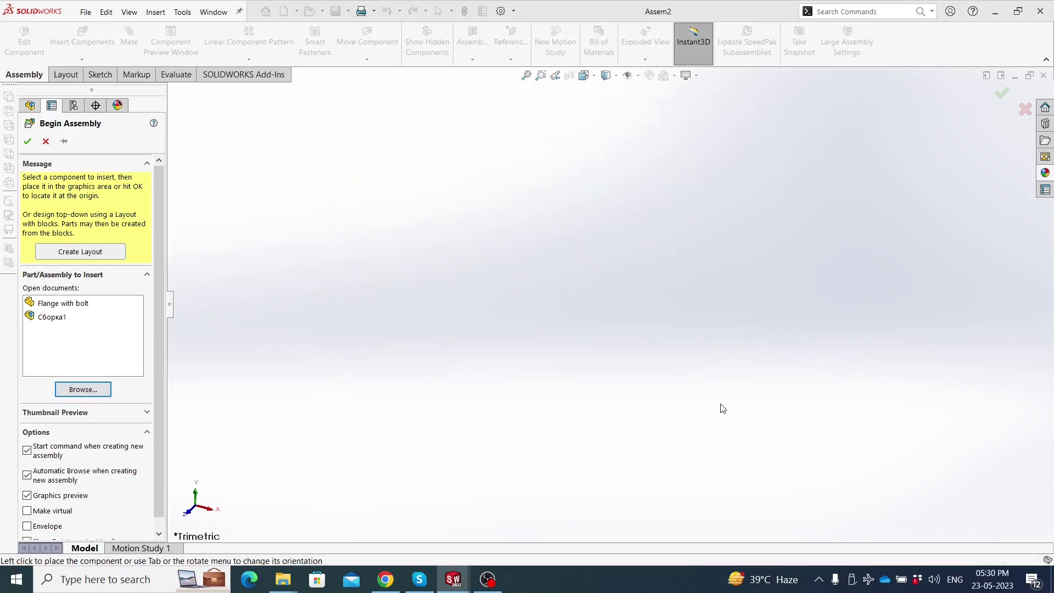
Place the base with pillars upright, then the connecting rod, cover, flange, nut, punch and wheel
scroll(722, 400, up, 2)
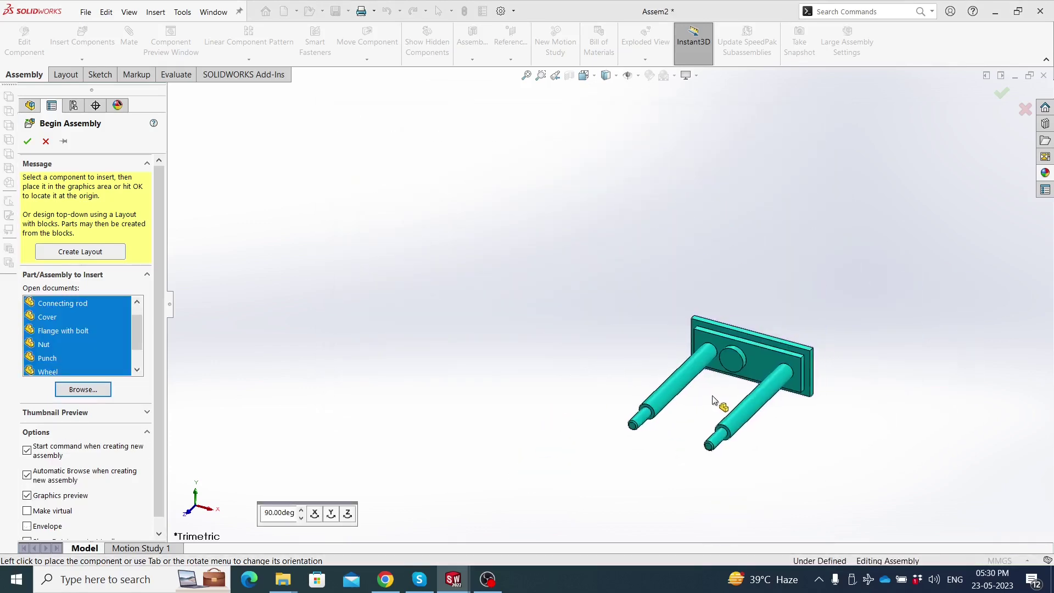
click(714, 400)
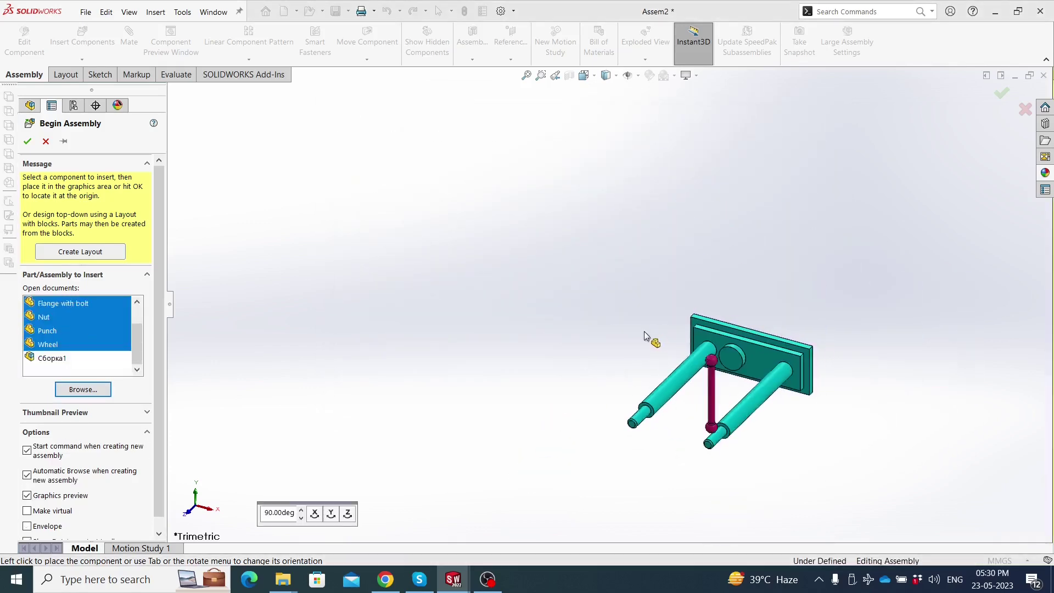
middle_drag(646, 336, 670, 195)
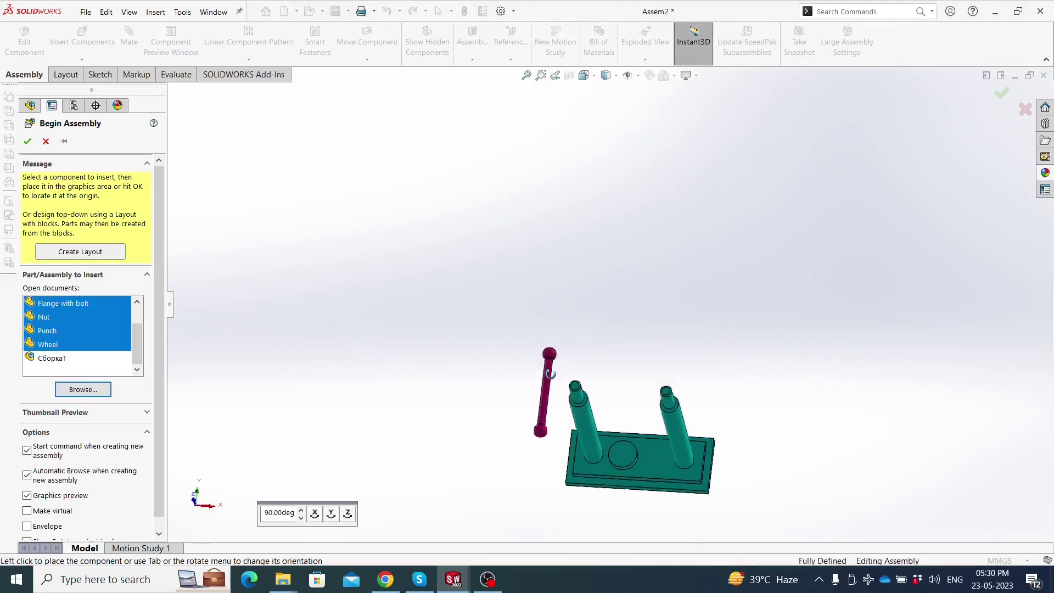
mouse_move(549, 373)
middle_down()
mouse_move(534, 278)
mouse_move(444, 308)
mouse_move(574, 325)
mouse_move(481, 321)
mouse_move(541, 346)
mouse_move(511, 295)
mouse_move(614, 322)
mouse_move(521, 343)
mouse_move(719, 306)
mouse_move(604, 329)
mouse_move(632, 383)
mouse_move(565, 456)
mouse_move(610, 368)
mouse_move(440, 425)
middle_up()
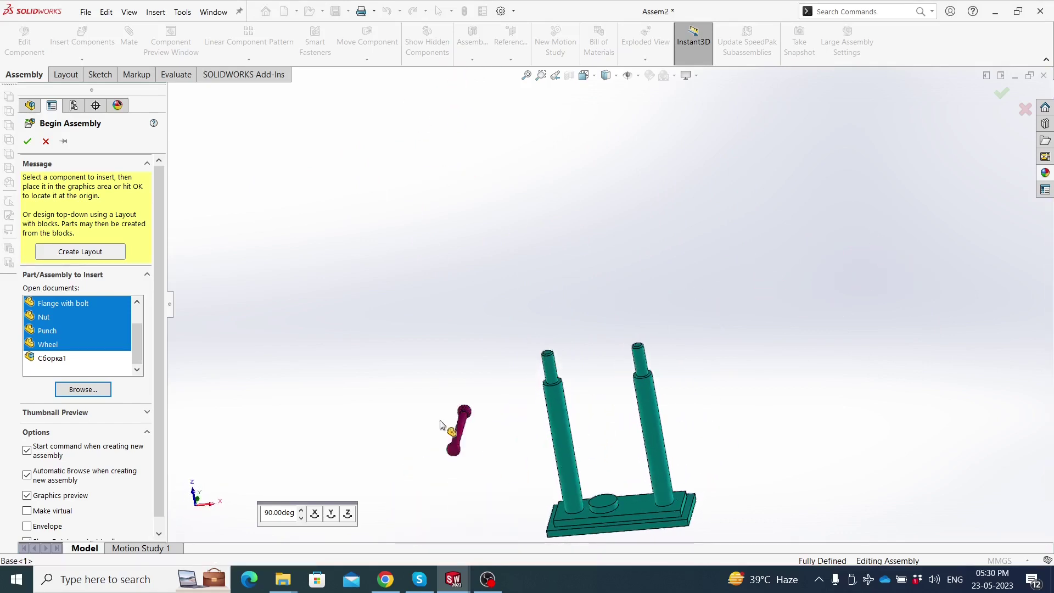
click(432, 411)
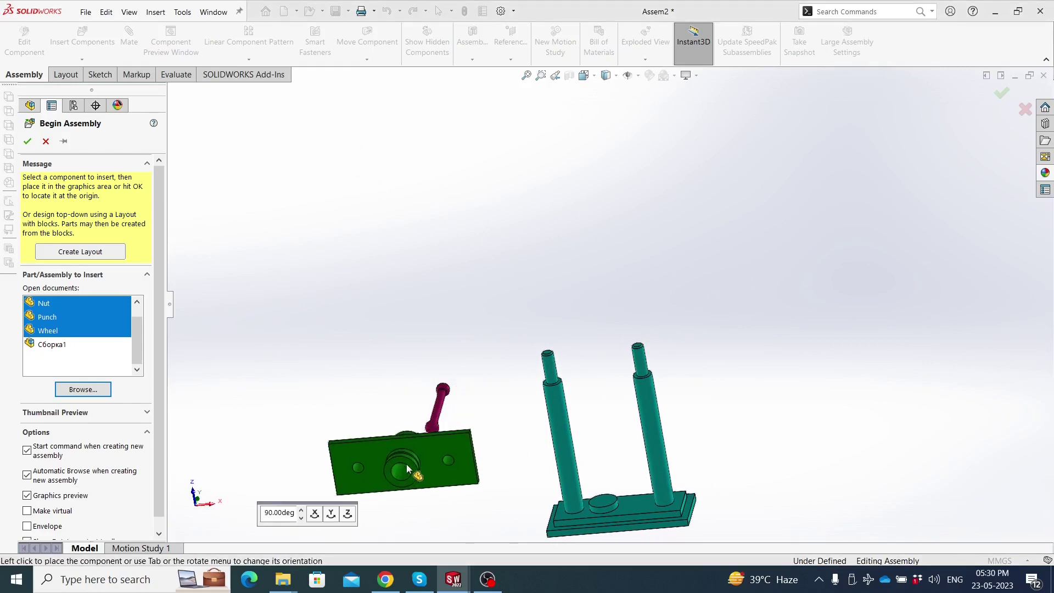
click(406, 467)
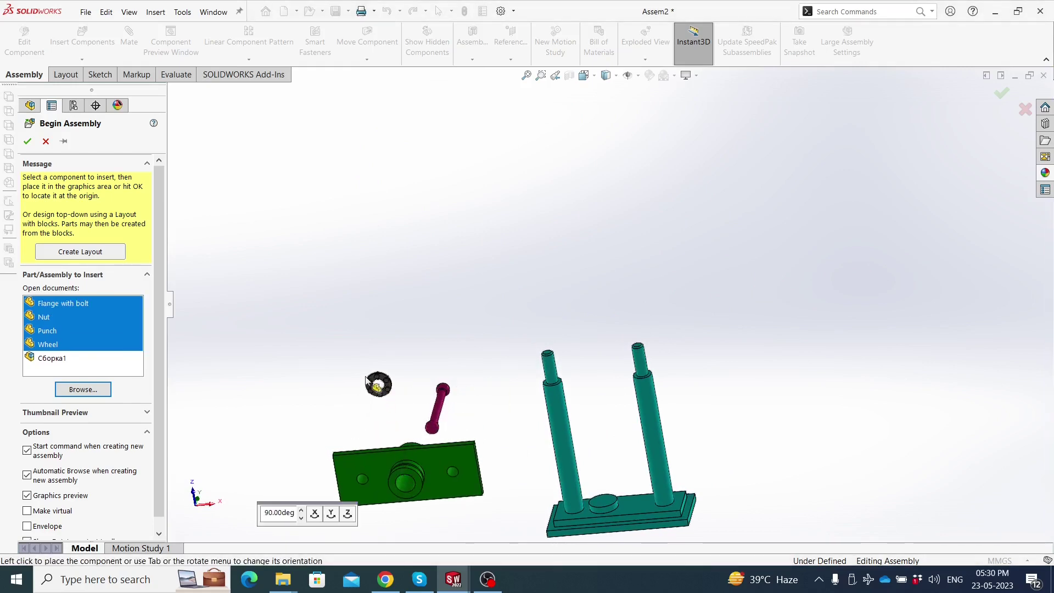
click(332, 370)
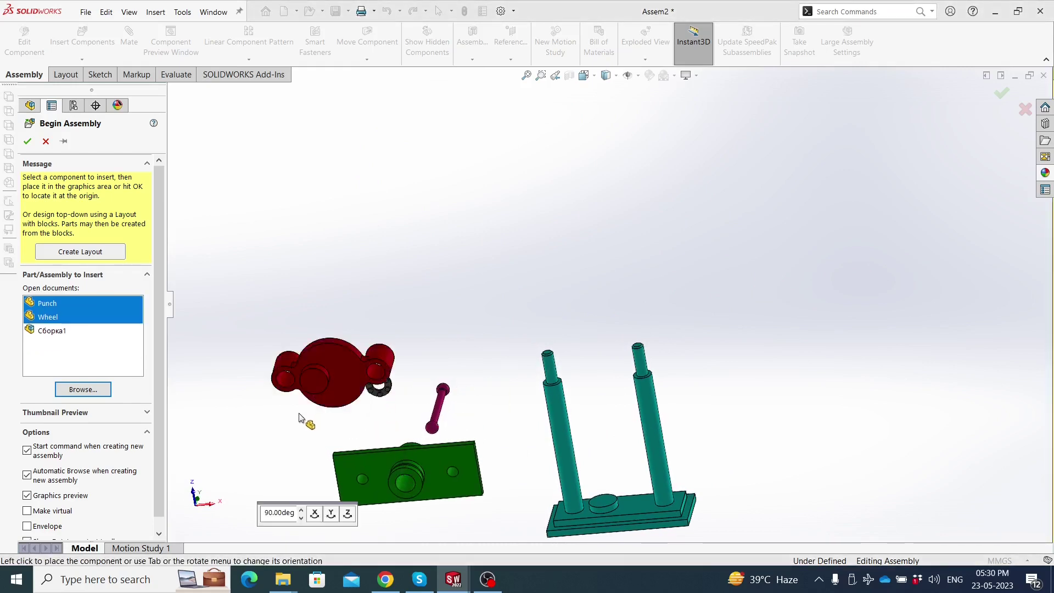
click(278, 432)
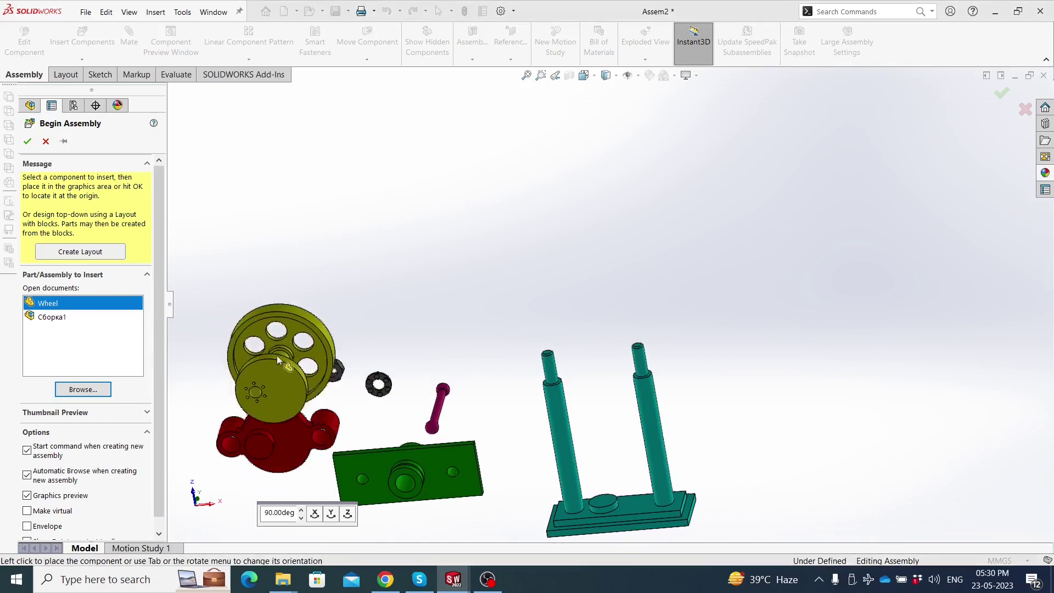
click(275, 319)
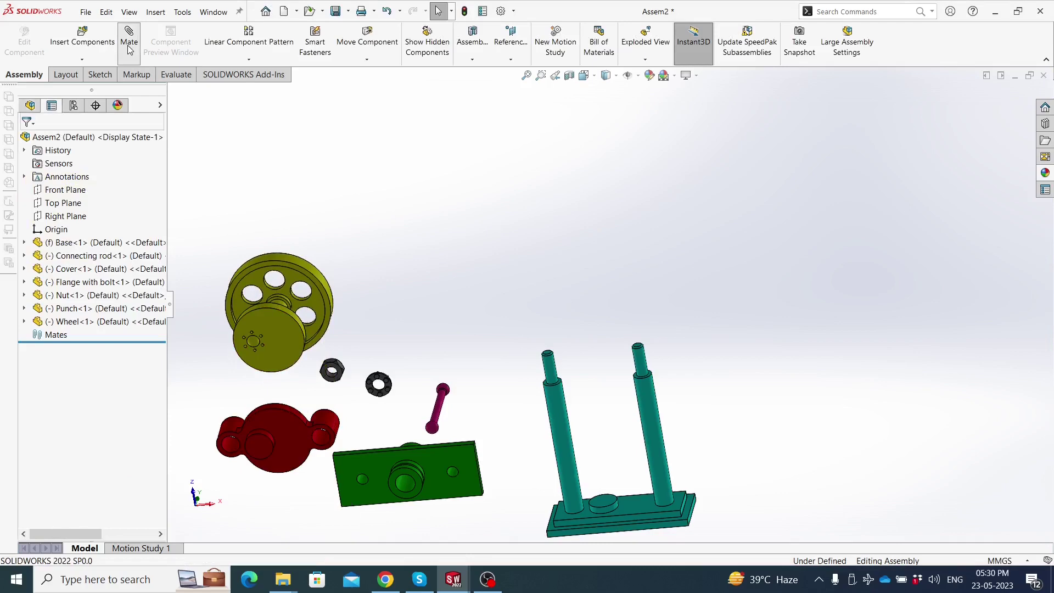
Mate one punch hole concentric with a base pillar, flipping its alignment
click(129, 49)
ctrl+middle_drag(464, 357, 508, 277)
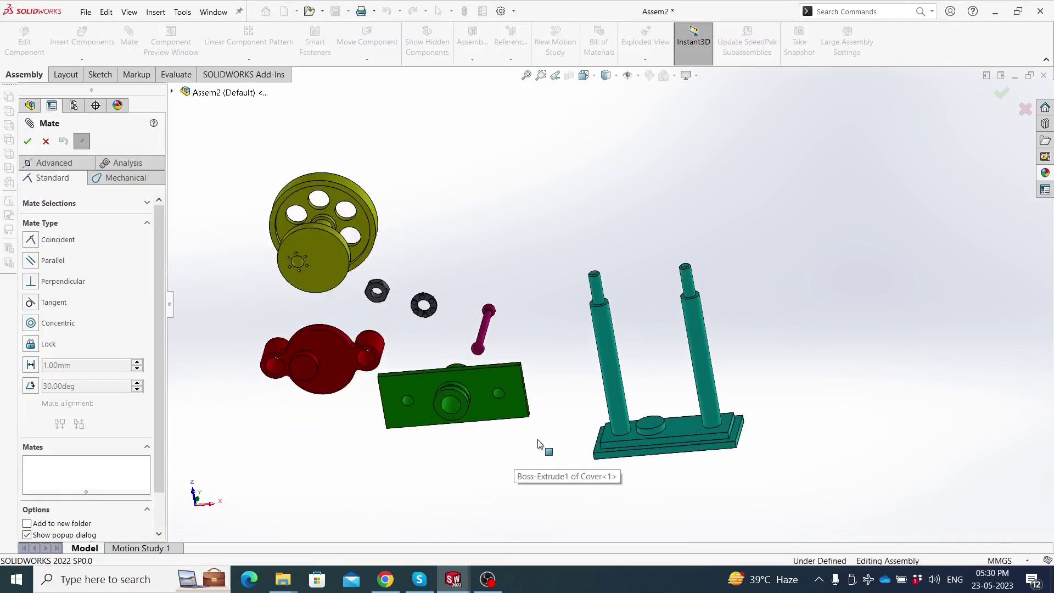
scroll(386, 373, down, 4)
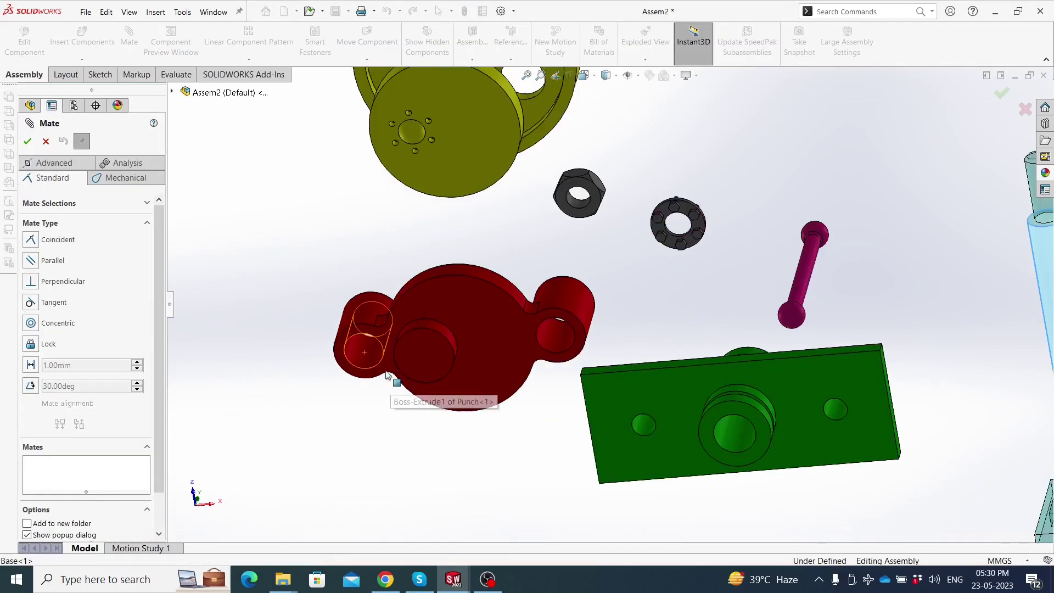
click(356, 353)
scroll(812, 307, up, 2)
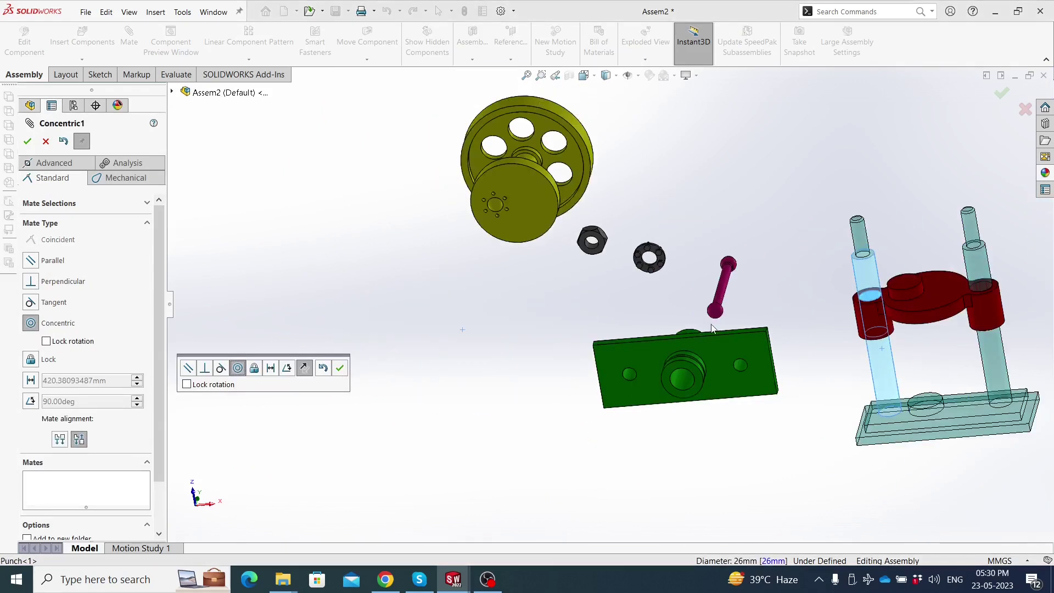
scroll(842, 307, up, 2)
scroll(779, 321, down, 2)
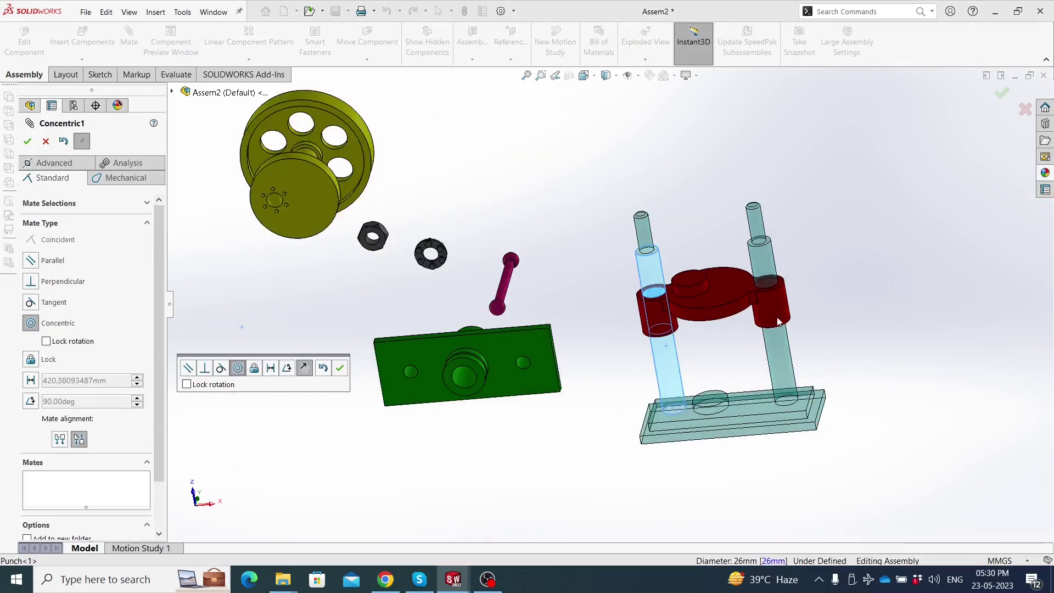
click(306, 370)
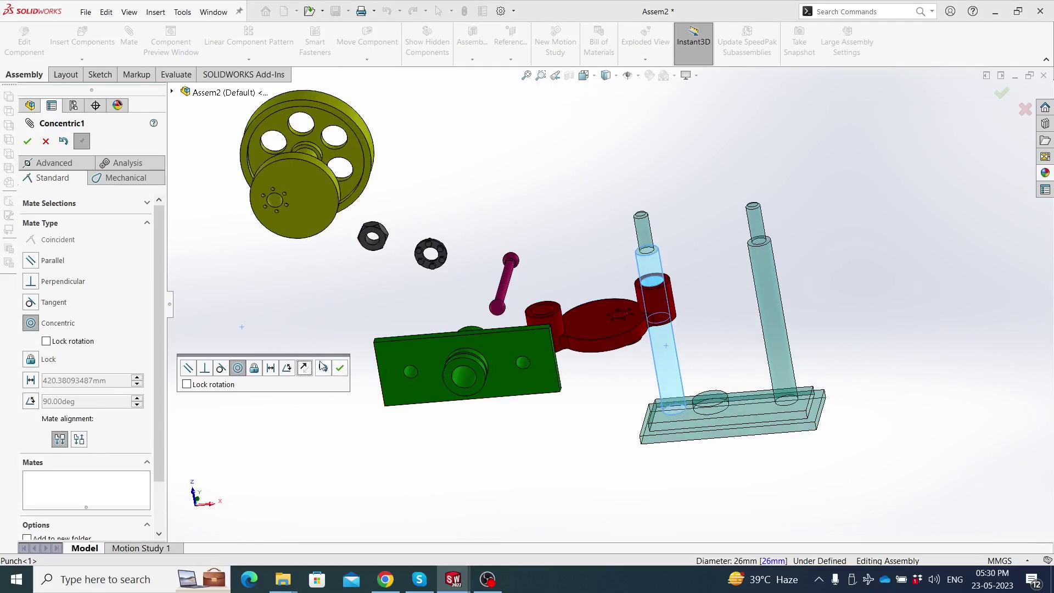
click(338, 368)
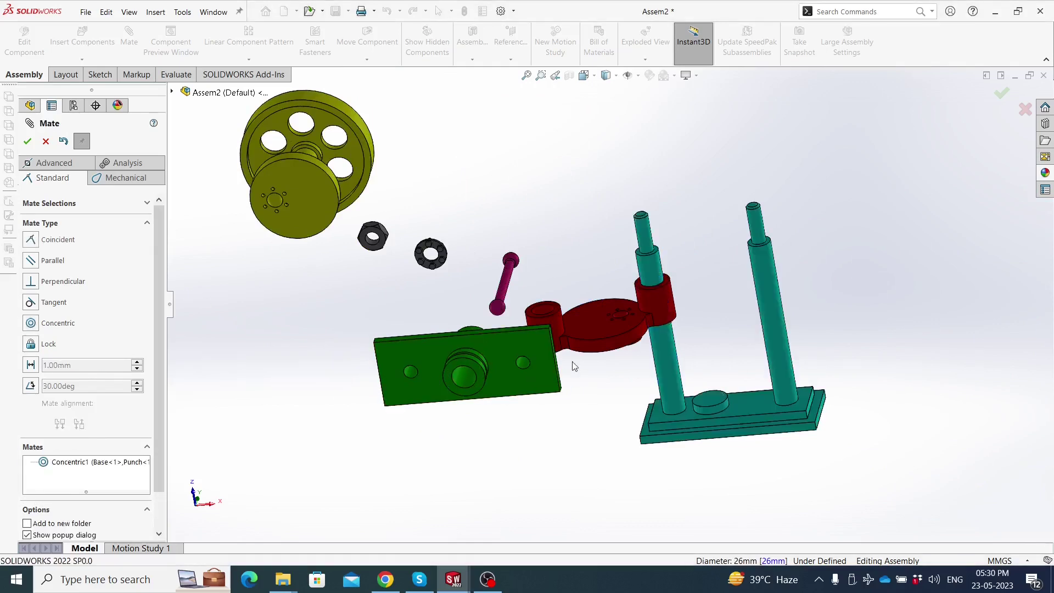
Mate the punch's other hole concentric with the second base pillar
drag(580, 347, 739, 299)
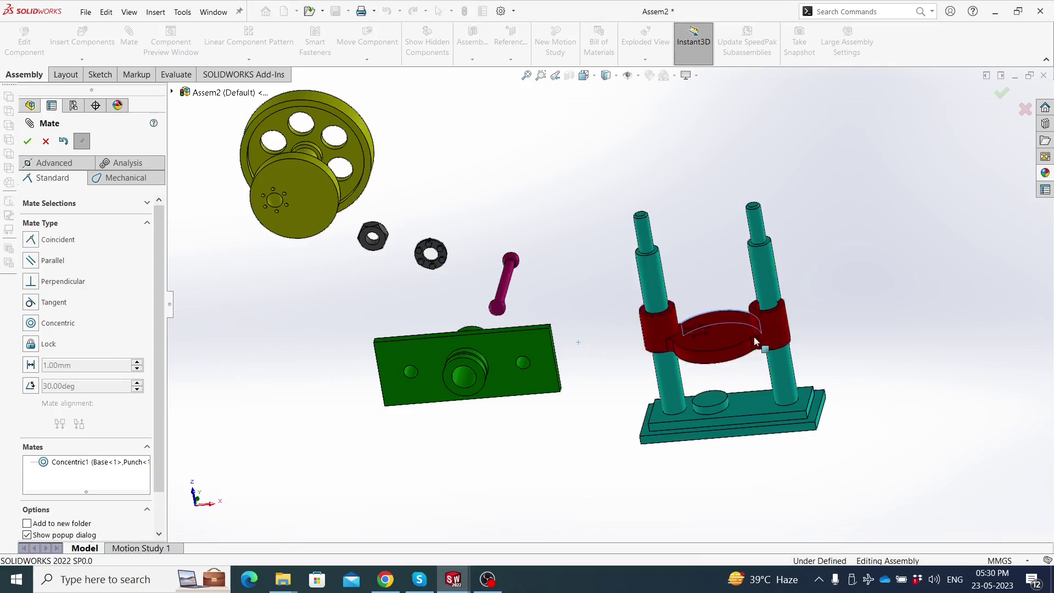
scroll(738, 299, down, 3)
click(740, 314)
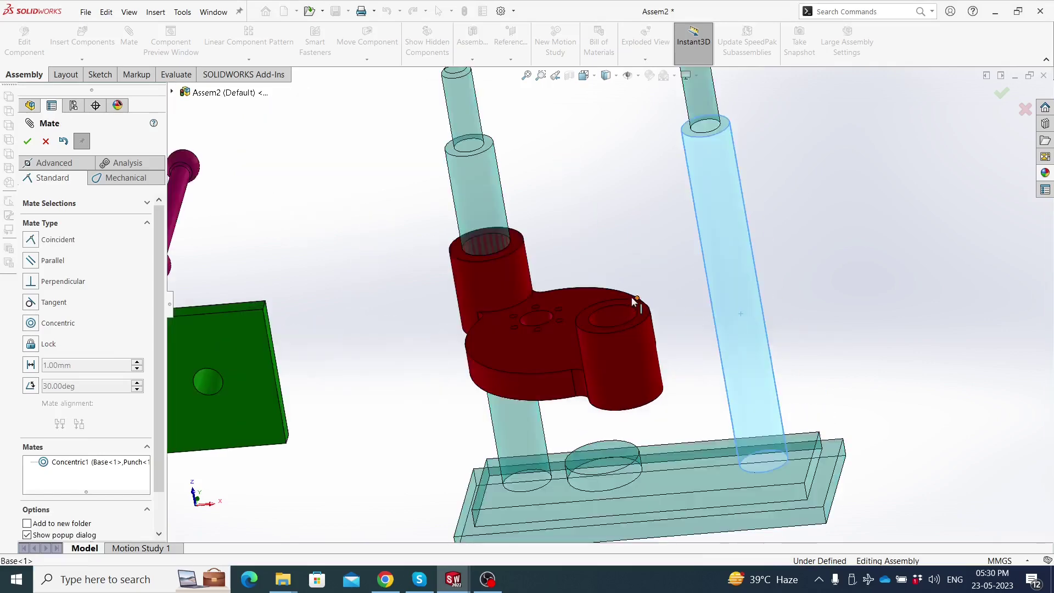
scroll(636, 301, down, 5)
click(603, 318)
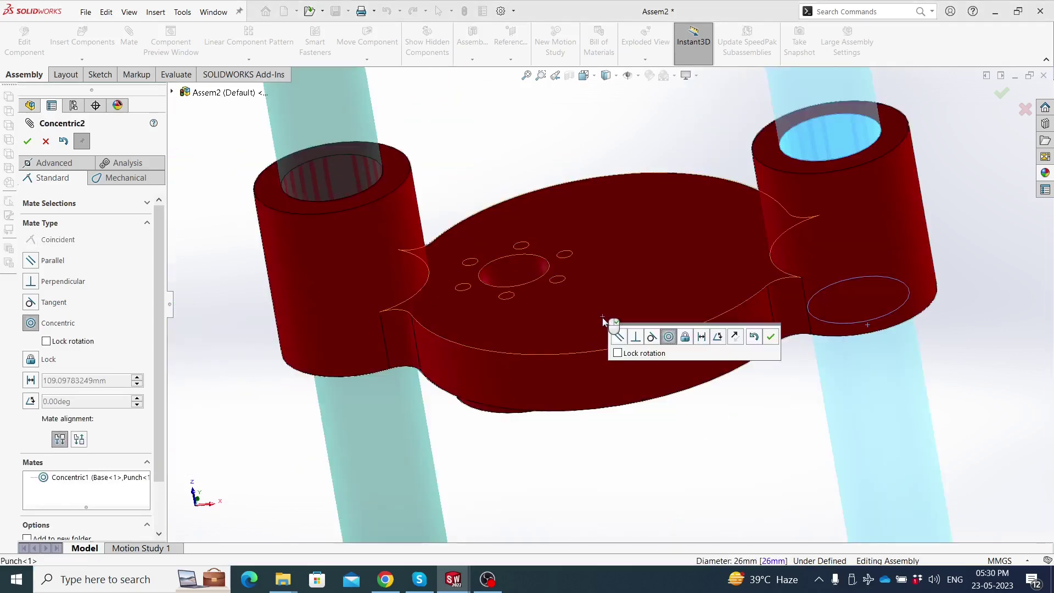
click(770, 337)
Add a coincident mate seating the punch underside on the column shoulder
scroll(658, 357, up, 3)
scroll(616, 369, up, 2)
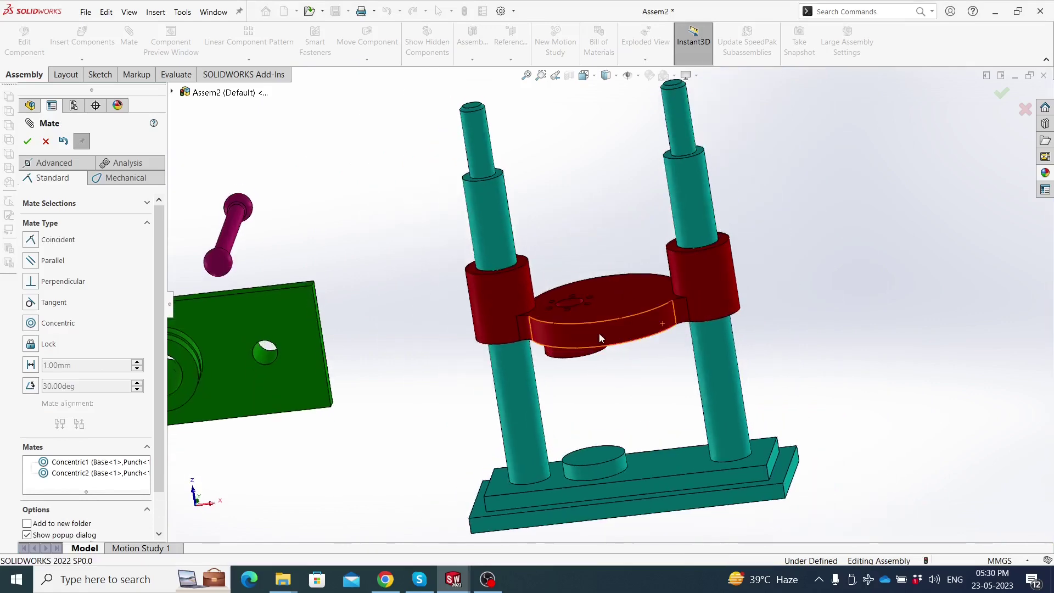
drag(597, 337, 527, 212)
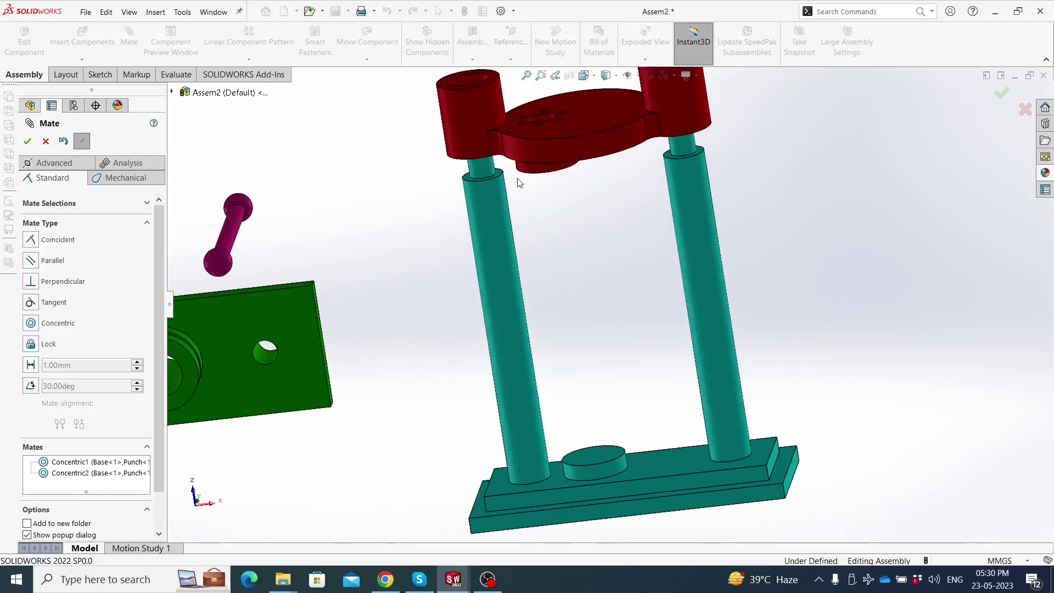
scroll(524, 192, down, 3)
scroll(531, 202, down, 3)
scroll(571, 263, down, 2)
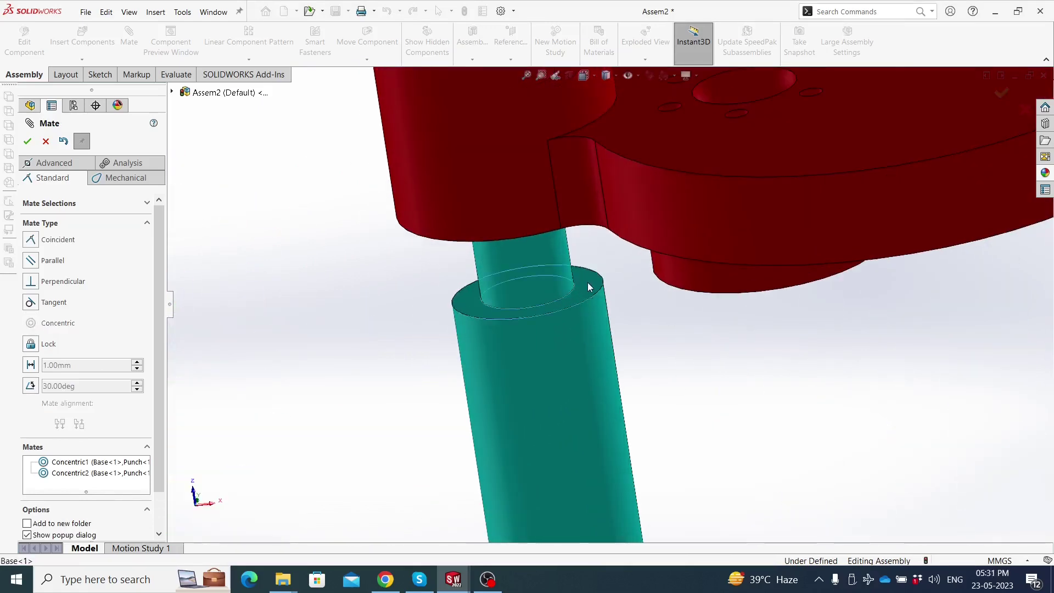
scroll(609, 274, down, 1)
middle_drag(635, 267, 608, 185)
click(608, 185)
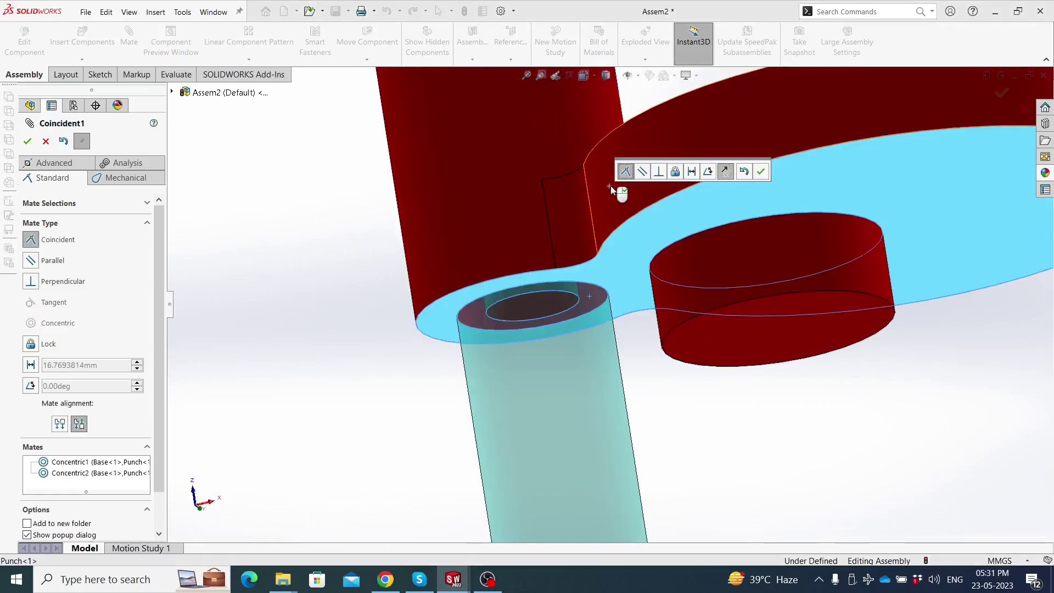
click(762, 173)
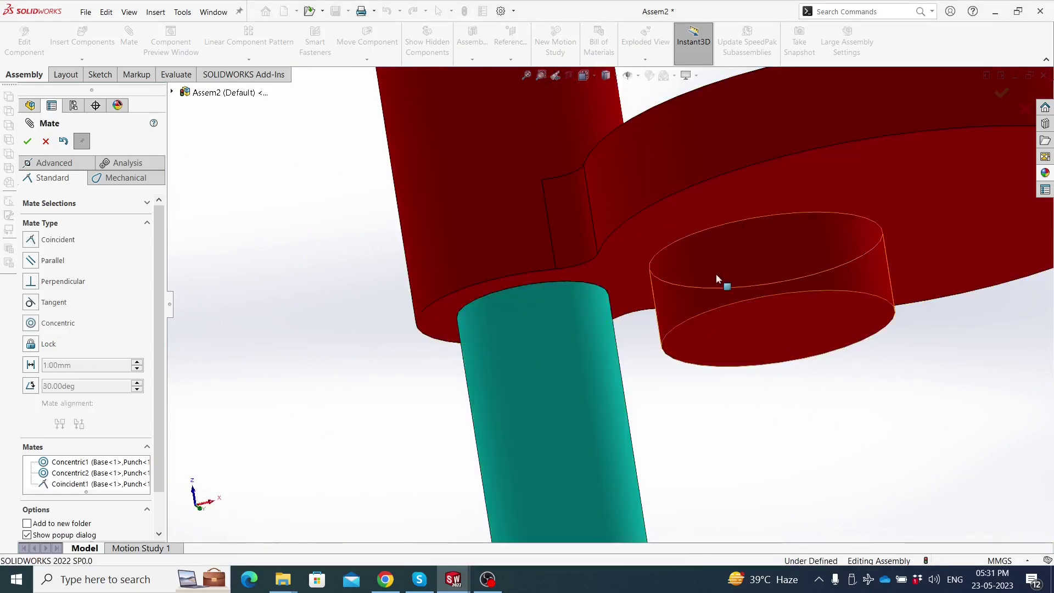
scroll(716, 274, up, 3)
scroll(686, 376, up, 2)
mouse_move(687, 375)
middle_down()
mouse_move(679, 435)
mouse_move(676, 417)
middle_up()
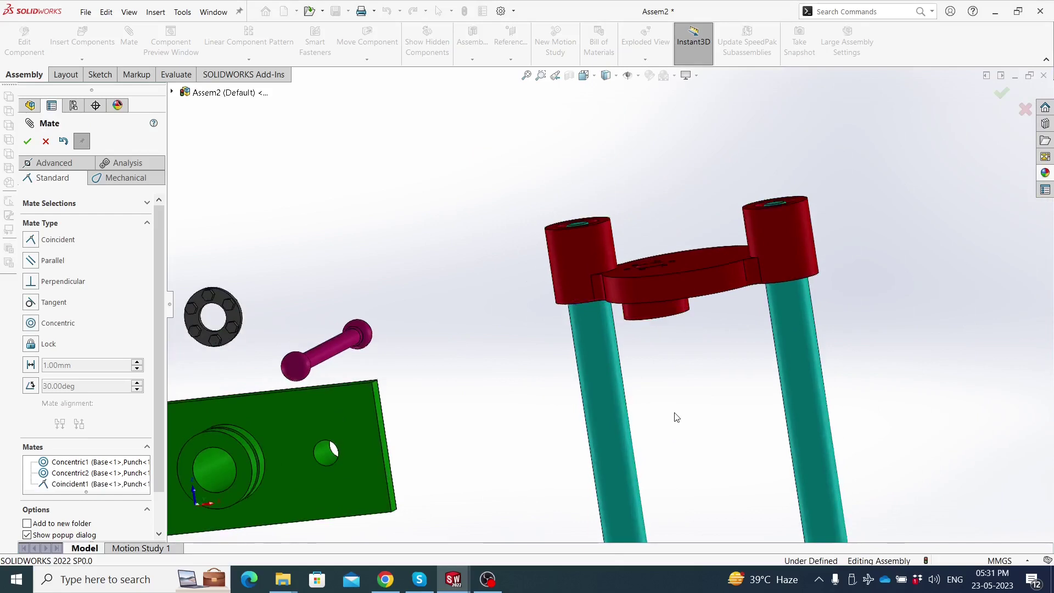
middle_drag(668, 379, 666, 348)
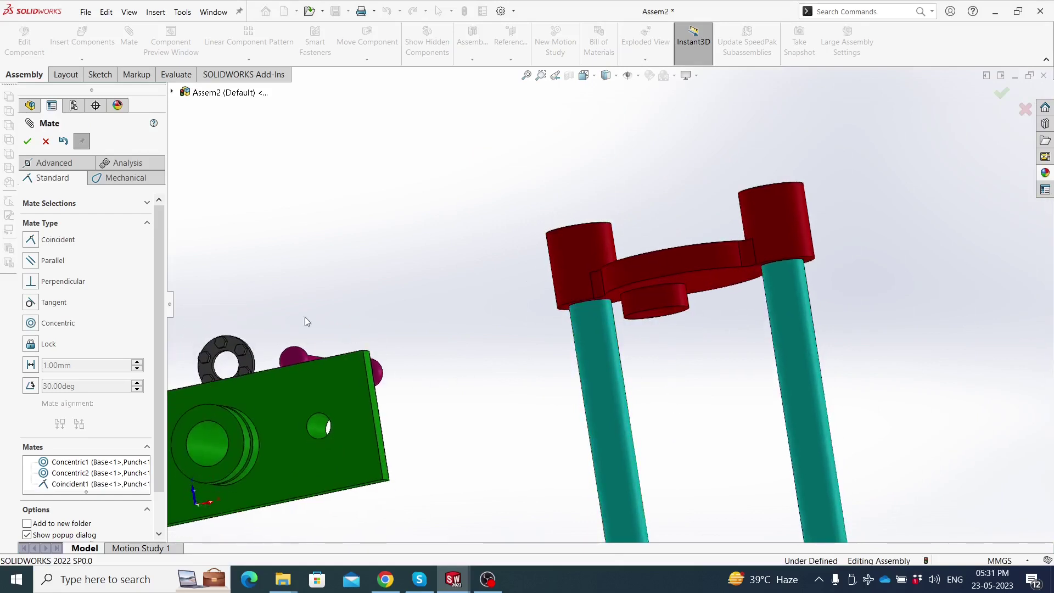
Delete the Coincident1 mate from the assembly's Mates folder
click(27, 141)
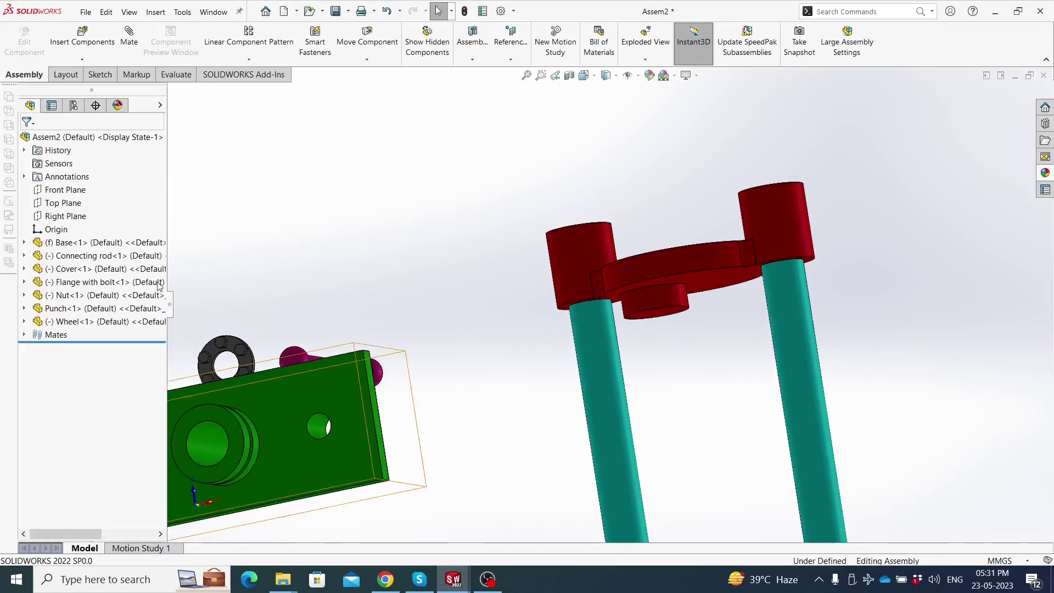
click(24, 335)
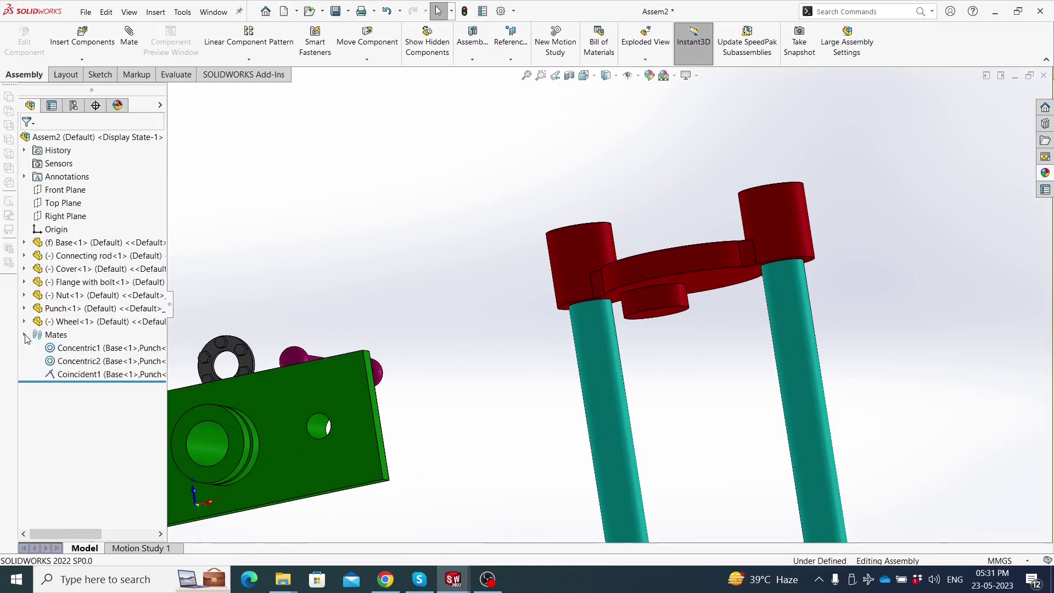
right_click(62, 374)
click(87, 417)
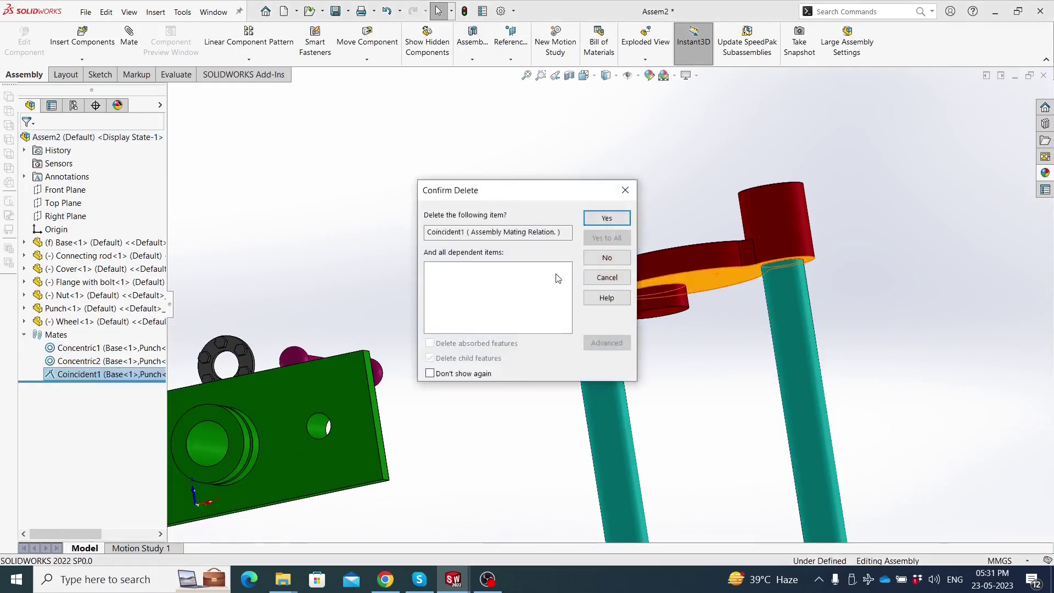
click(592, 222)
Slide the punch lower down the pillars and deselect it
mouse_move(636, 294)
mouse_down()
mouse_move(664, 379)
mouse_move(647, 315)
mouse_move(628, 337)
mouse_up()
scroll(642, 315, up, 4)
click(627, 335)
Mate the first cover plate hole concentric with a column pin (Concentric3)
mouse_move(627, 336)
middle_down()
mouse_move(629, 272)
mouse_move(608, 276)
middle_up()
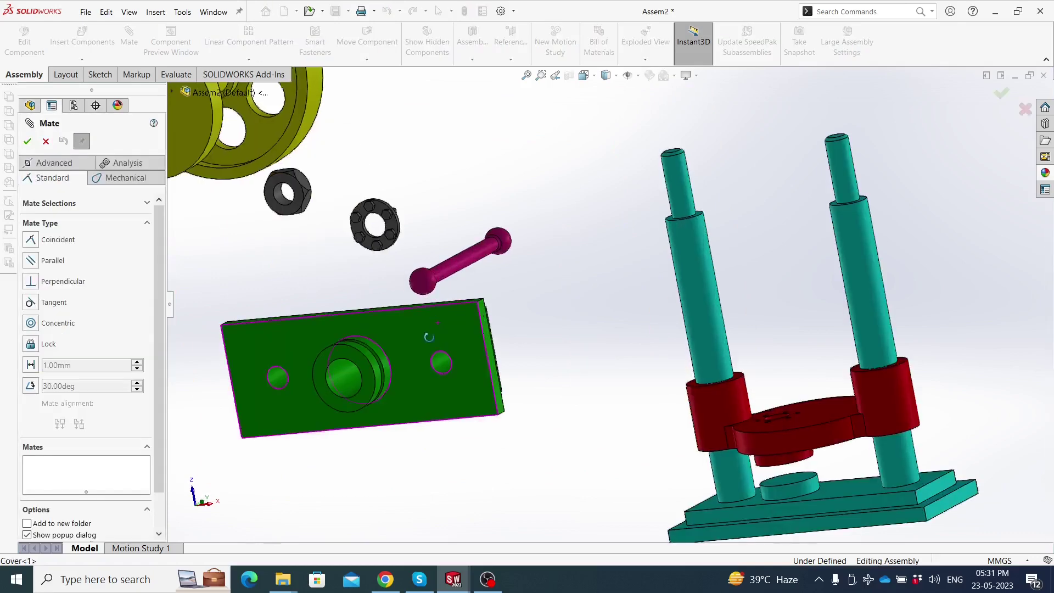
middle_drag(447, 335, 412, 393)
scroll(476, 360, down, 3)
scroll(475, 350, down, 2)
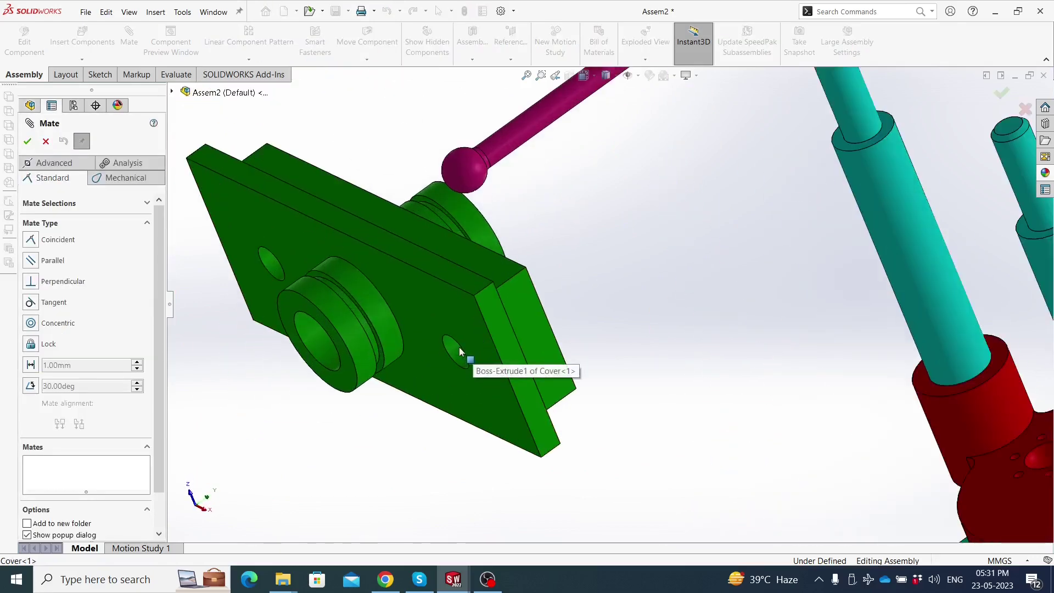
click(454, 354)
scroll(604, 281, up, 3)
scroll(740, 174, up, 2)
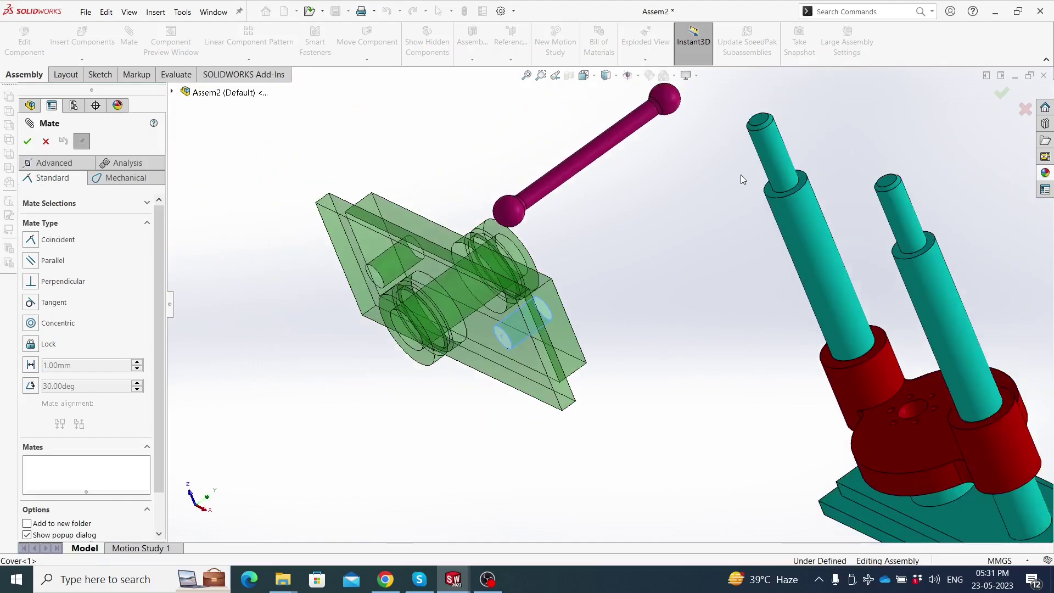
click(769, 160)
middle_drag(701, 232, 748, 147)
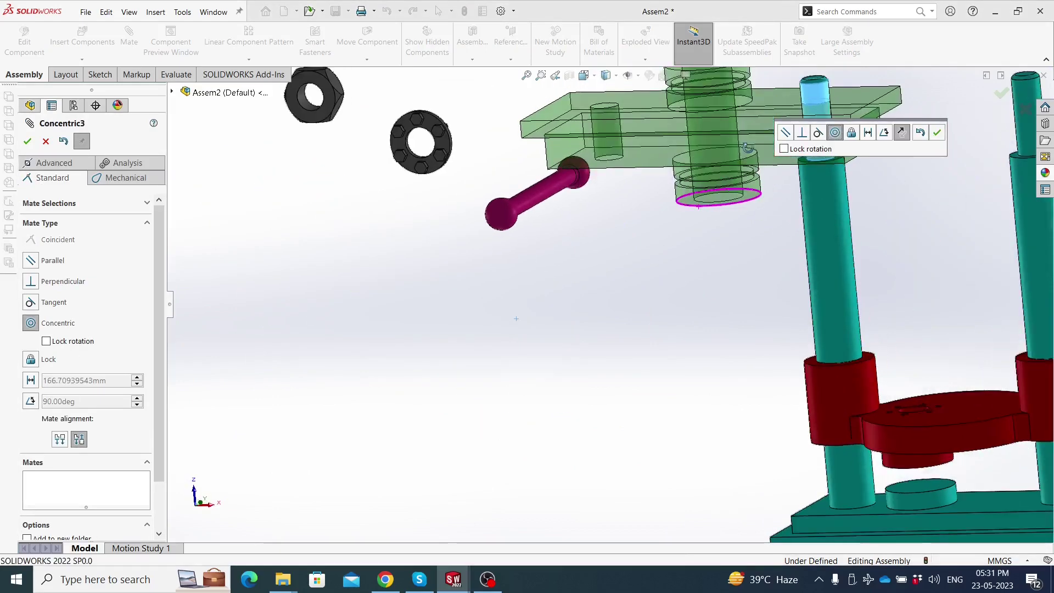
scroll(747, 147, up, 3)
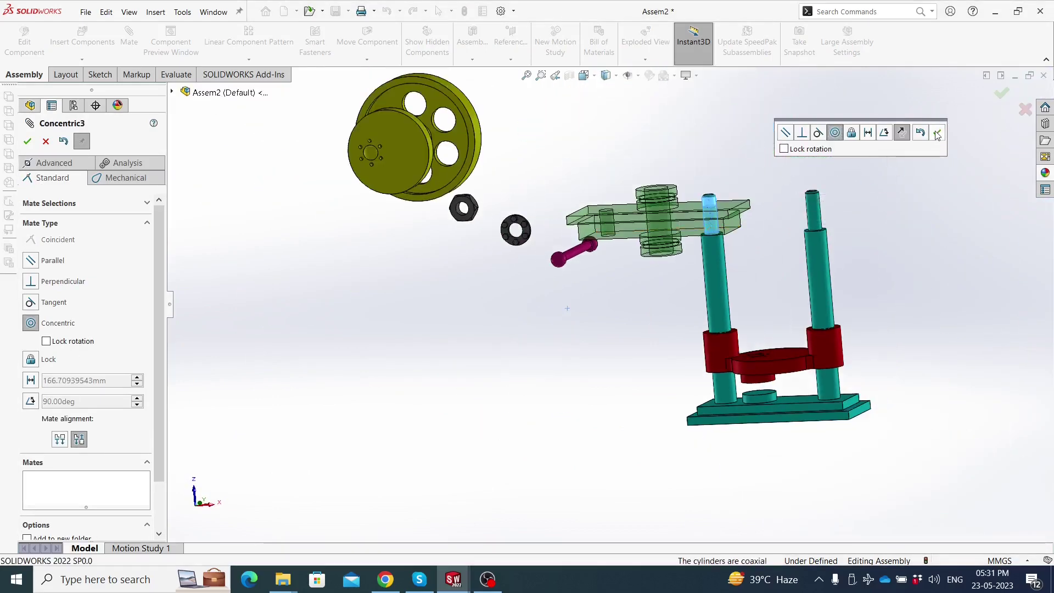
click(936, 132)
Mate the cover's second hole concentric with the other column pin (Concentric4)
scroll(771, 224, down, 2)
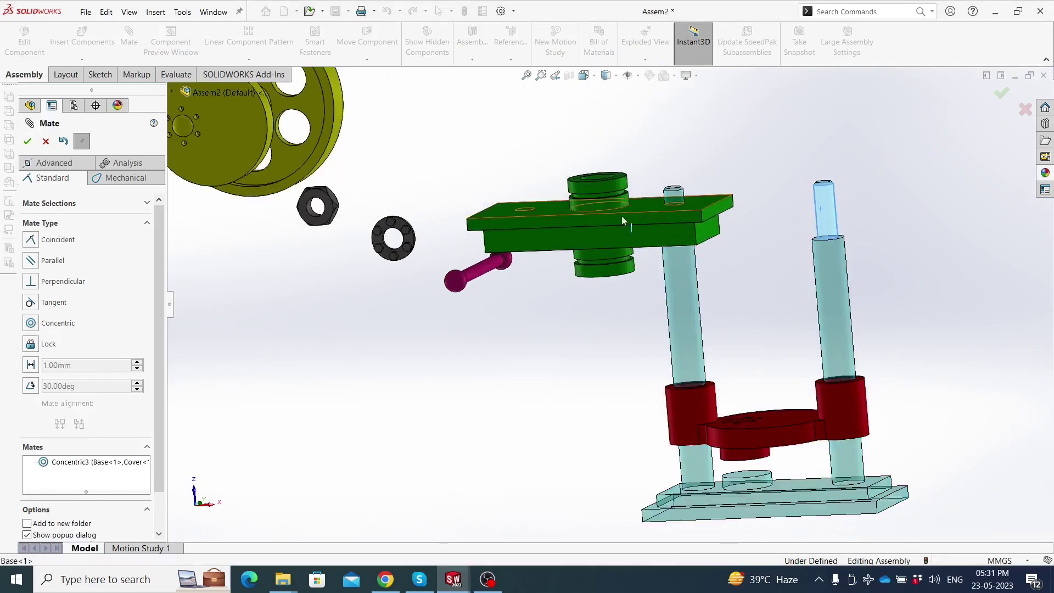
scroll(622, 215, down, 2)
scroll(574, 251, down, 2)
scroll(488, 203, down, 2)
click(486, 206)
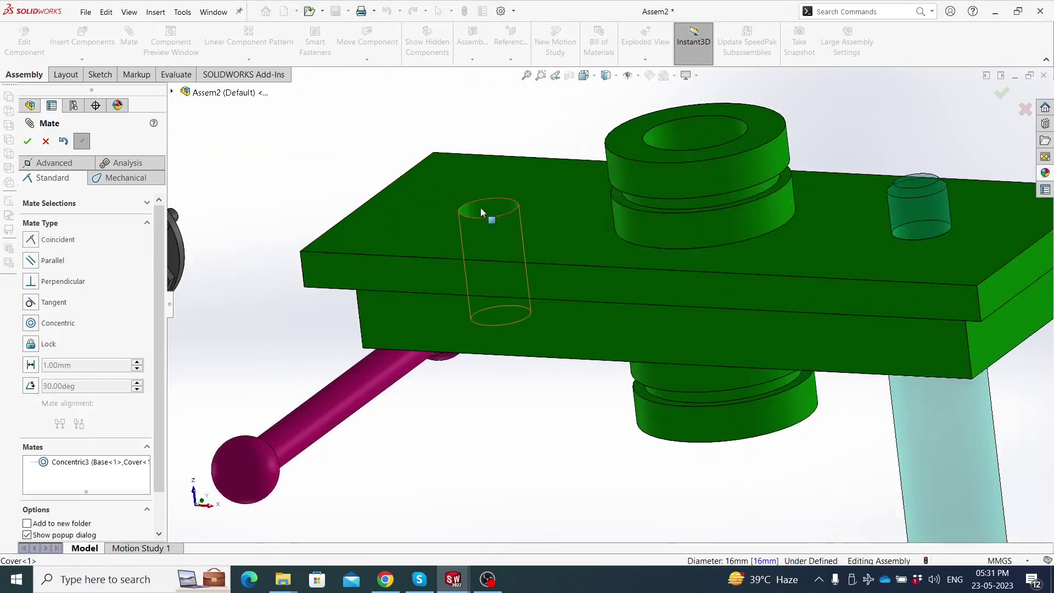
click(471, 182)
Seat the cover underside on the column shoulder with a coincident mate (Coincident2)
scroll(742, 290, up, 2)
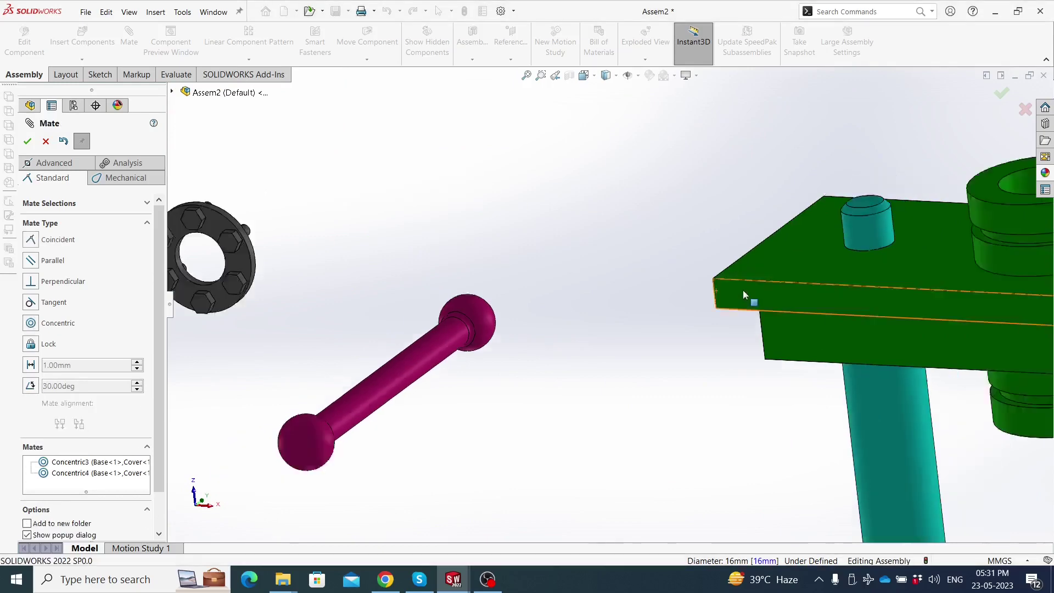
scroll(786, 286, up, 3)
scroll(757, 269, down, 3)
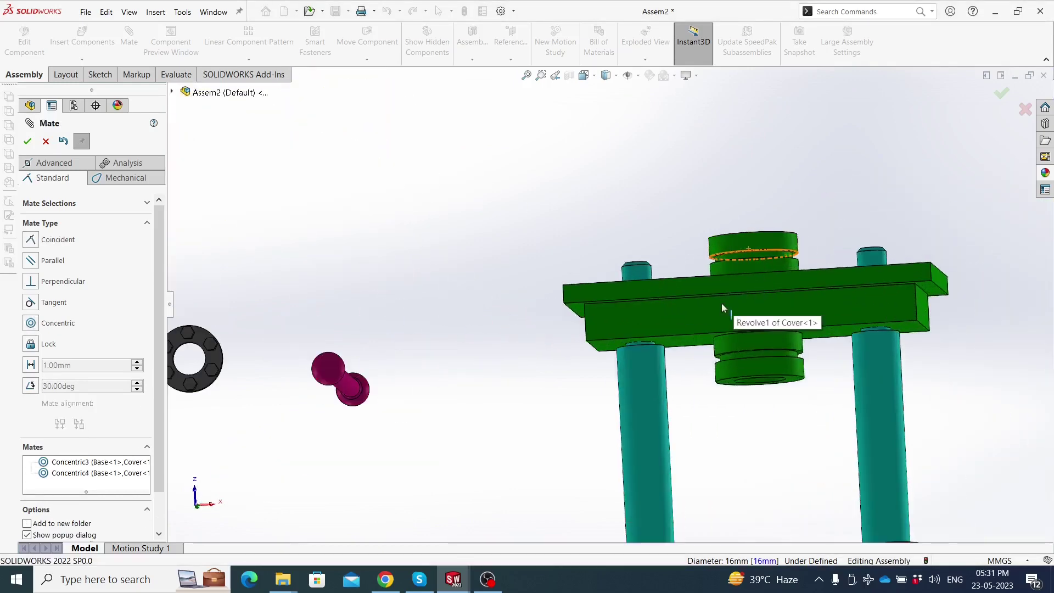
drag(683, 305, 664, 268)
click(664, 268)
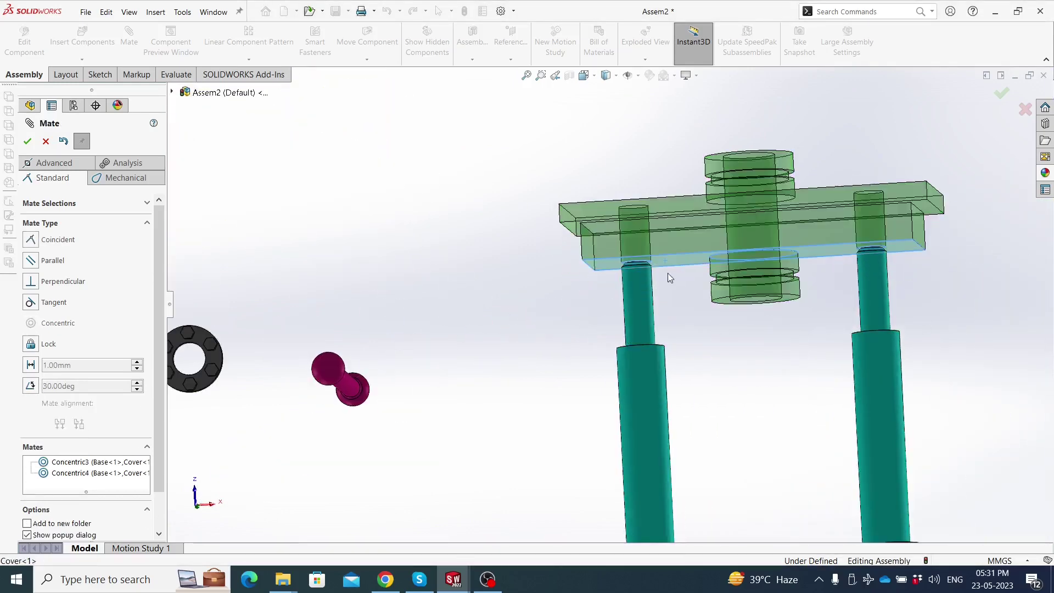
scroll(667, 272, down, 1)
scroll(663, 326, down, 2)
scroll(653, 338, down, 2)
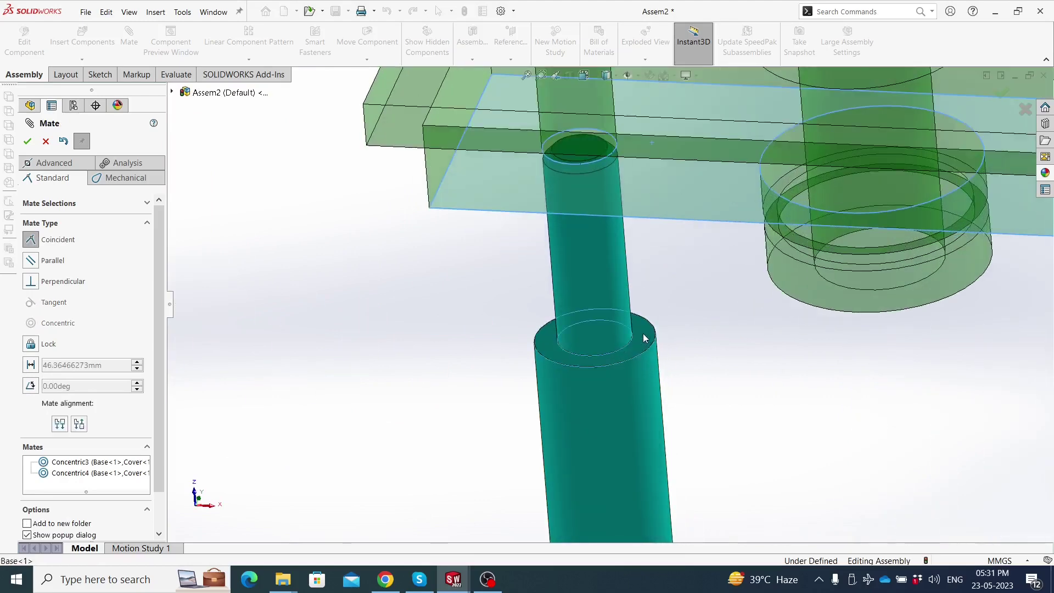
click(643, 334)
click(794, 354)
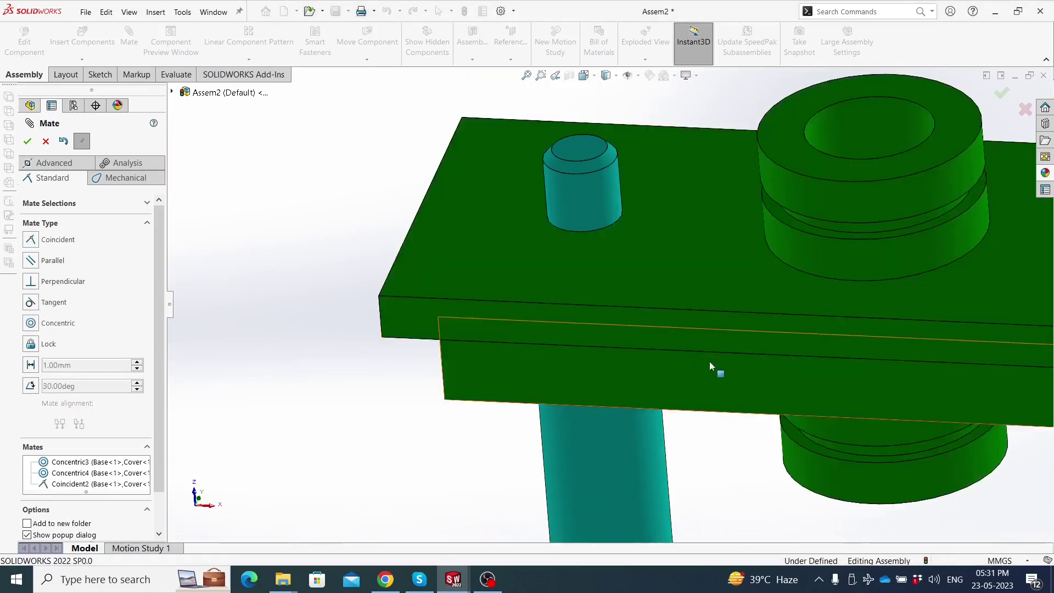
scroll(709, 360, up, 3)
scroll(704, 307, up, 2)
mouse_move(706, 290)
middle_down()
mouse_move(657, 323)
mouse_move(617, 311)
mouse_move(578, 332)
mouse_move(508, 289)
middle_up()
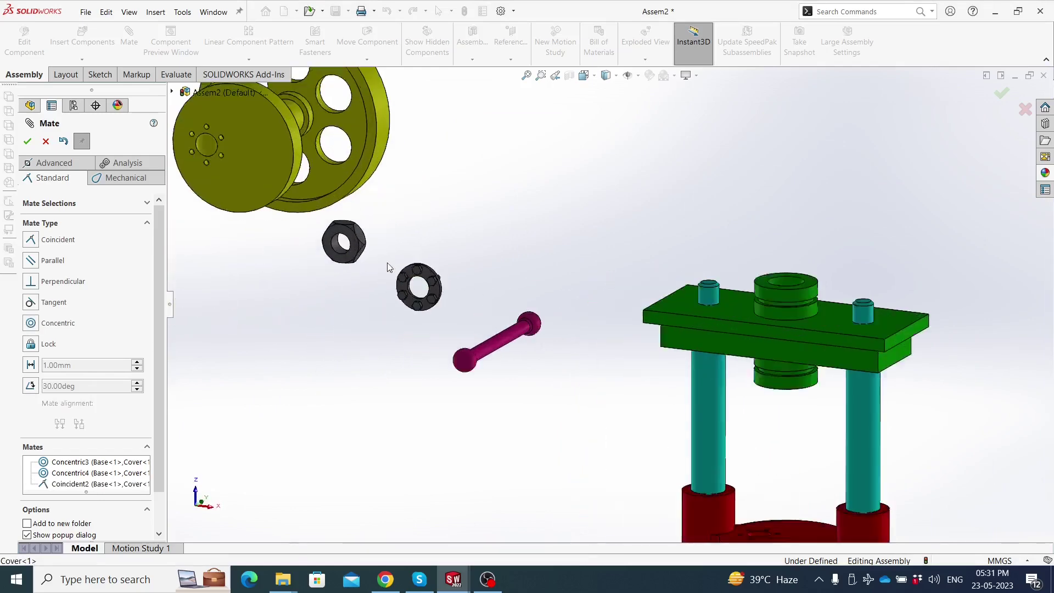
ctrl+middle_drag(387, 262, 442, 256)
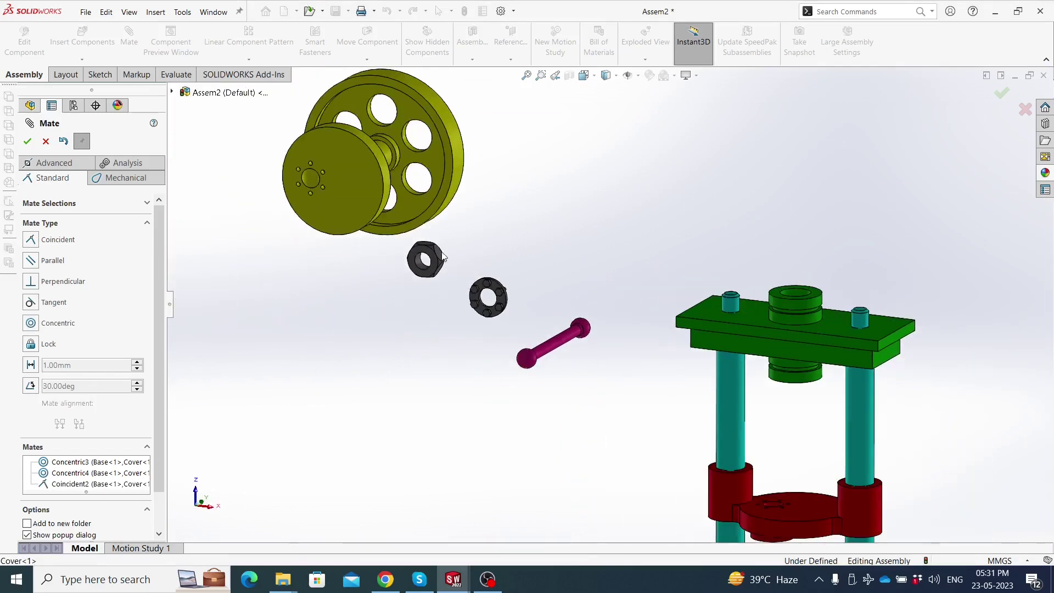
Mate the wheel's bore concentric with the cover's boss, flipped to the other side
click(387, 149)
scroll(815, 338, down, 1)
scroll(814, 339, down, 2)
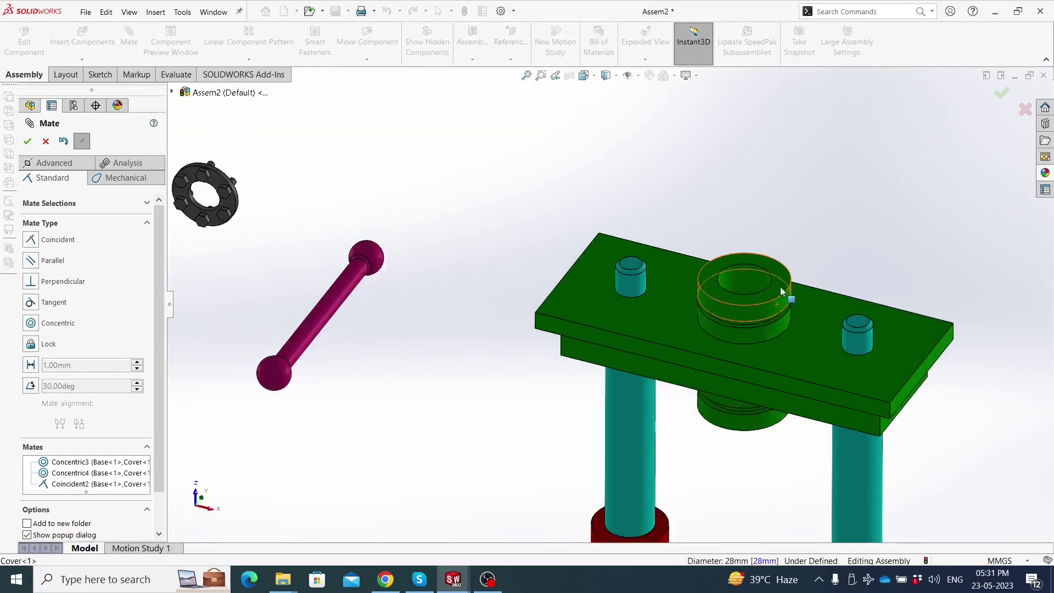
scroll(782, 291, down, 2)
click(707, 274)
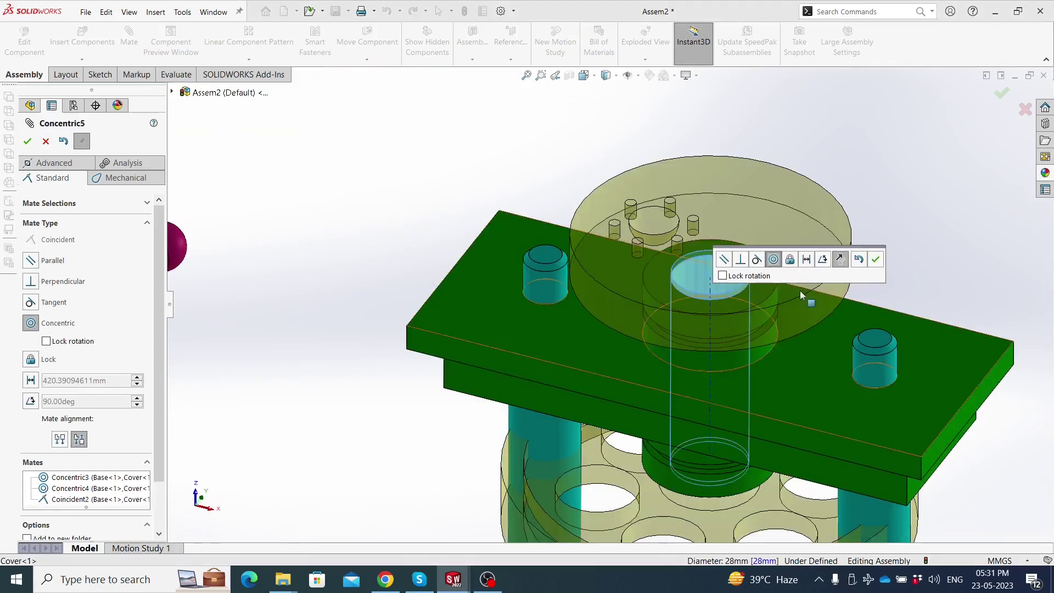
click(842, 260)
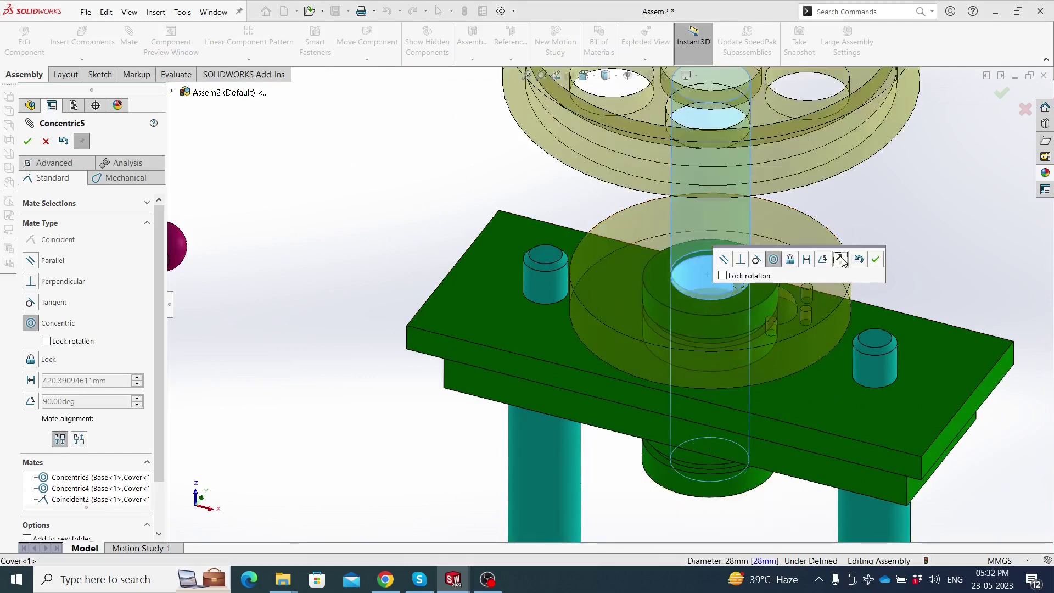
click(875, 261)
Make the wheel flush with the hub's top face using a coincident mate (Coincident3)
scroll(721, 309, up, 2)
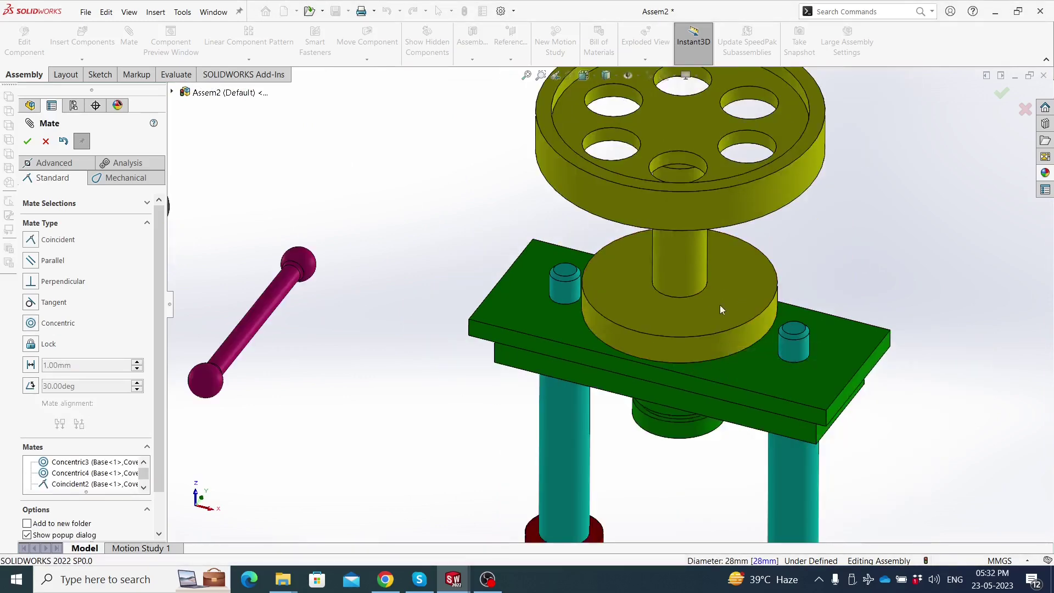
middle_drag(722, 302, 704, 303)
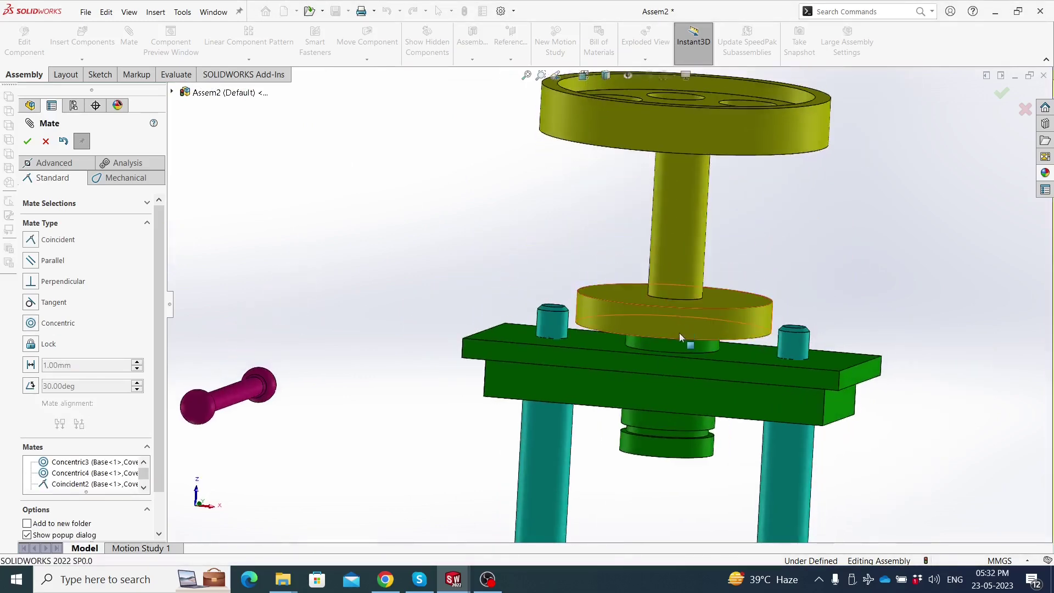
middle_drag(679, 335, 698, 282)
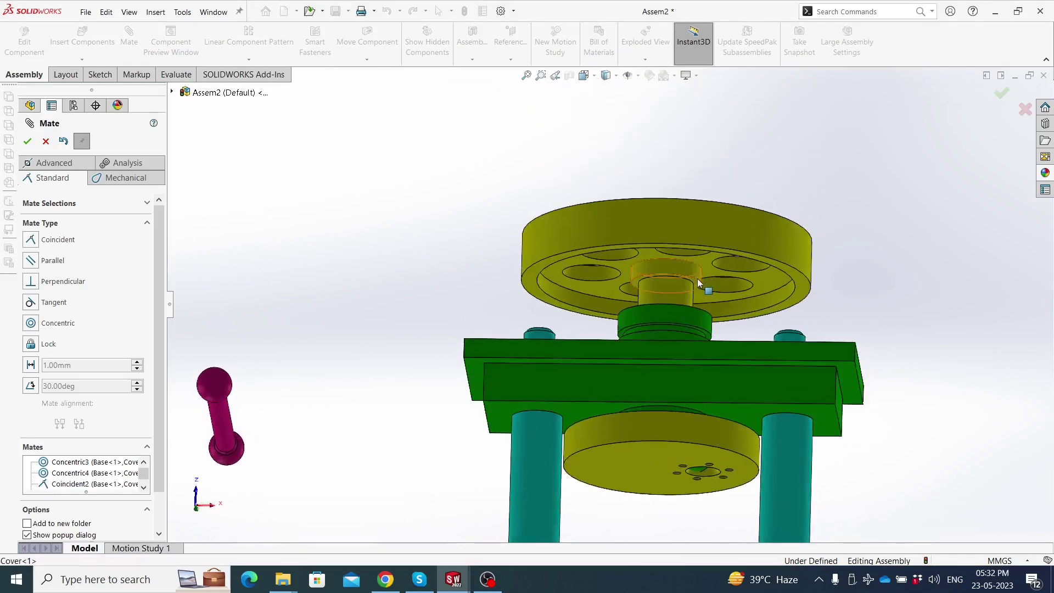
scroll(687, 299, down, 2)
scroll(663, 289, down, 2)
click(663, 289)
scroll(647, 353, down, 2)
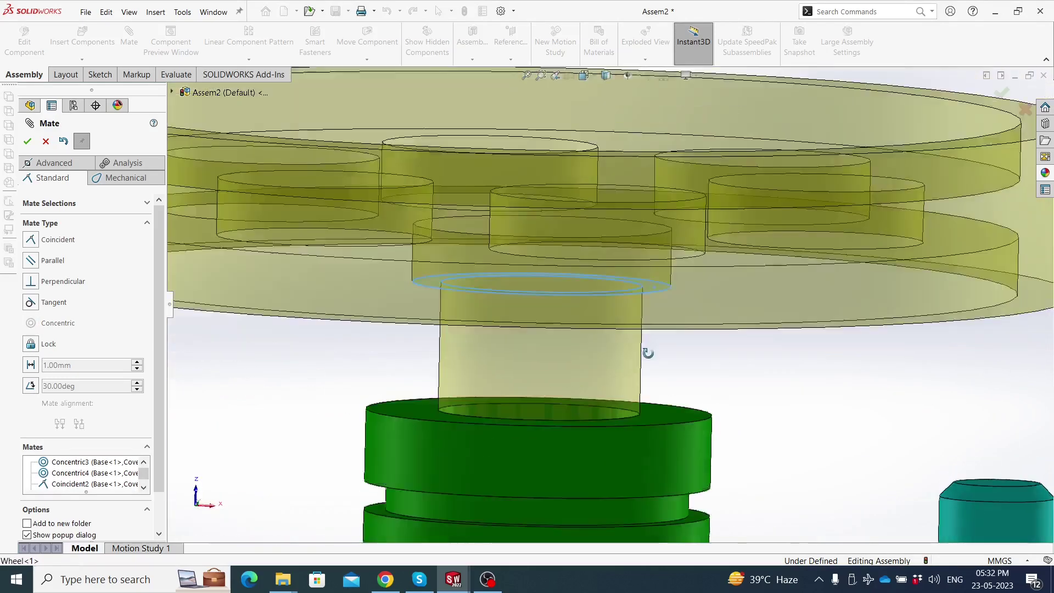
scroll(645, 365, up, 2)
click(644, 423)
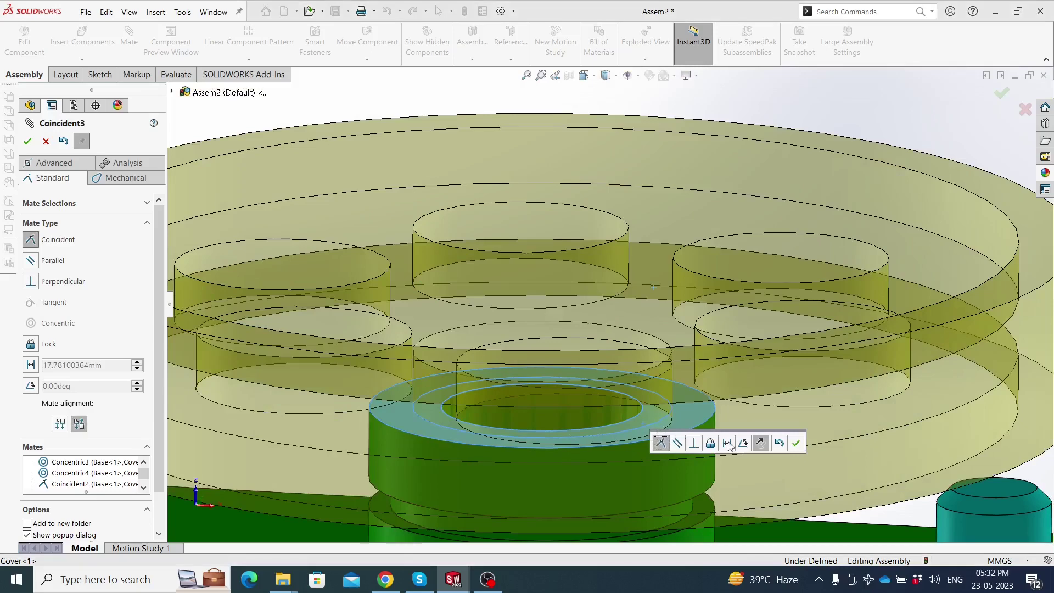
click(796, 443)
Orbit to a low side view and select the pin hole on the lower yellow disc
scroll(673, 364, up, 3)
scroll(658, 365, up, 2)
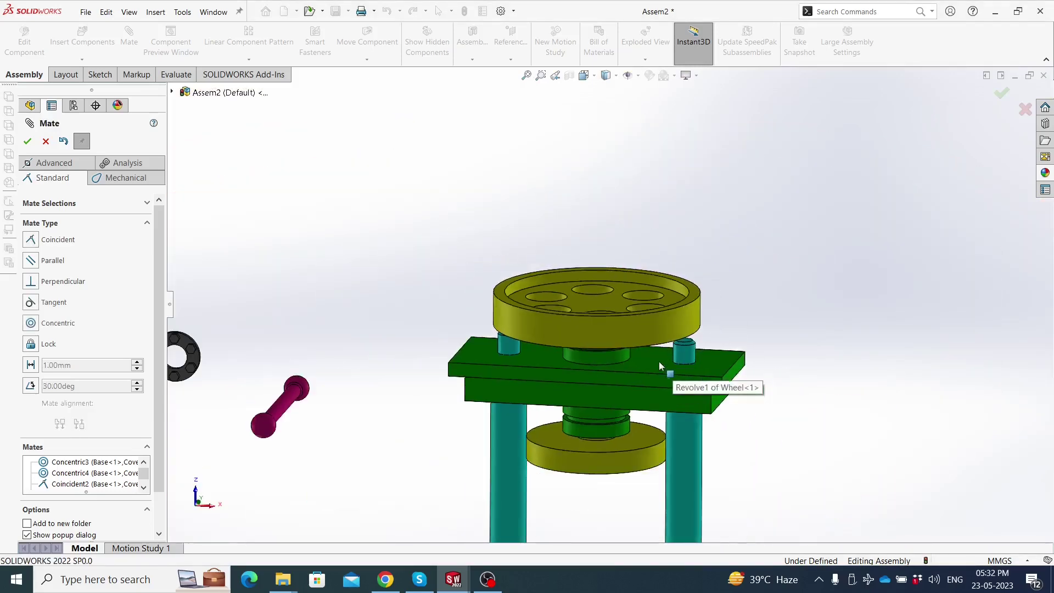
middle_drag(658, 362, 665, 306)
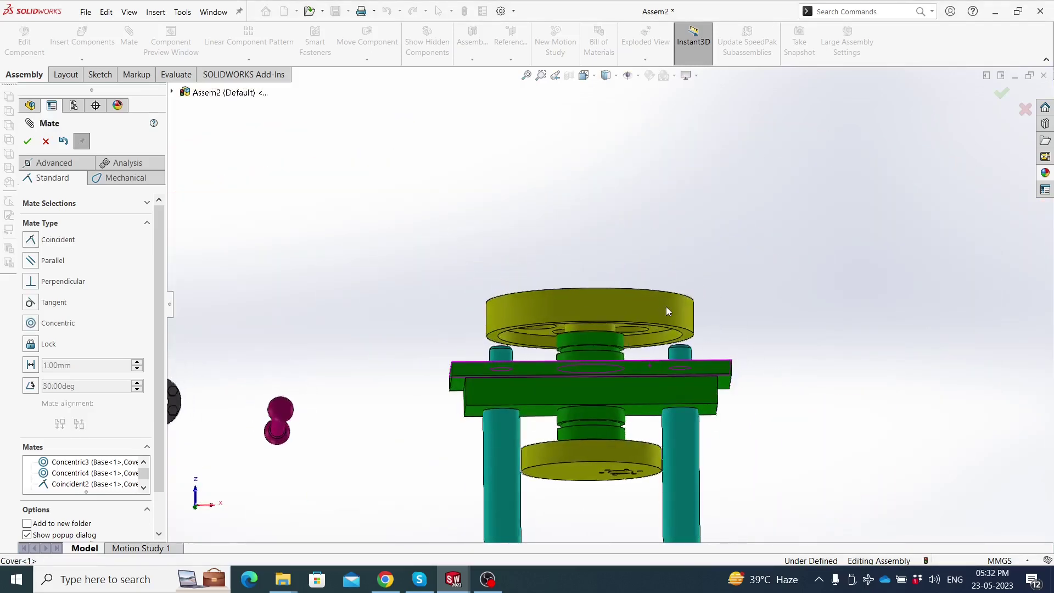
scroll(666, 311, up, 4)
scroll(620, 329, down, 4)
scroll(584, 345, up, 3)
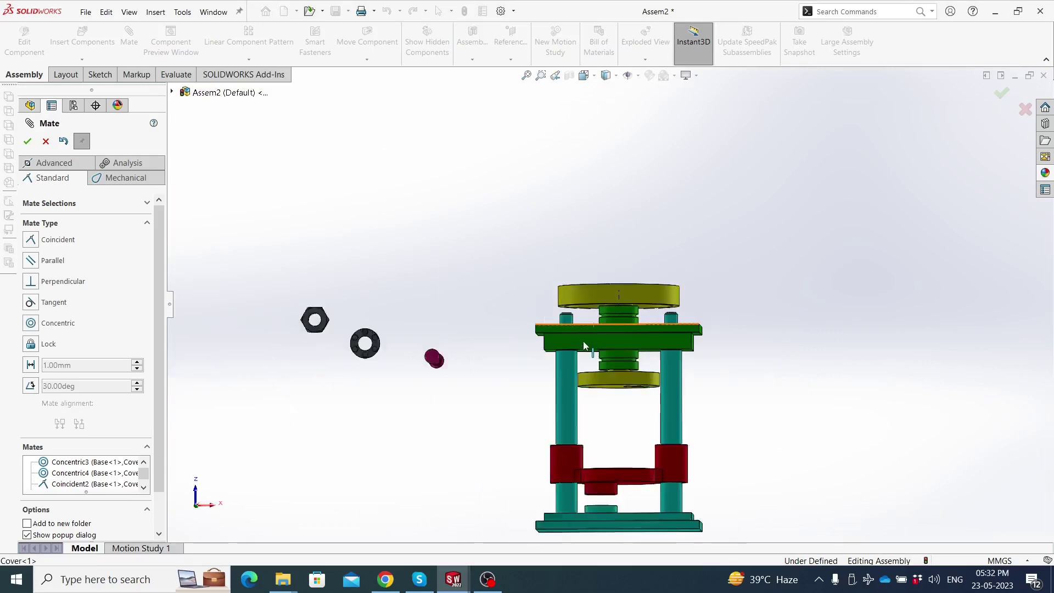
ctrl+middle_drag(584, 345, 584, 320)
middle_drag(589, 370, 610, 351)
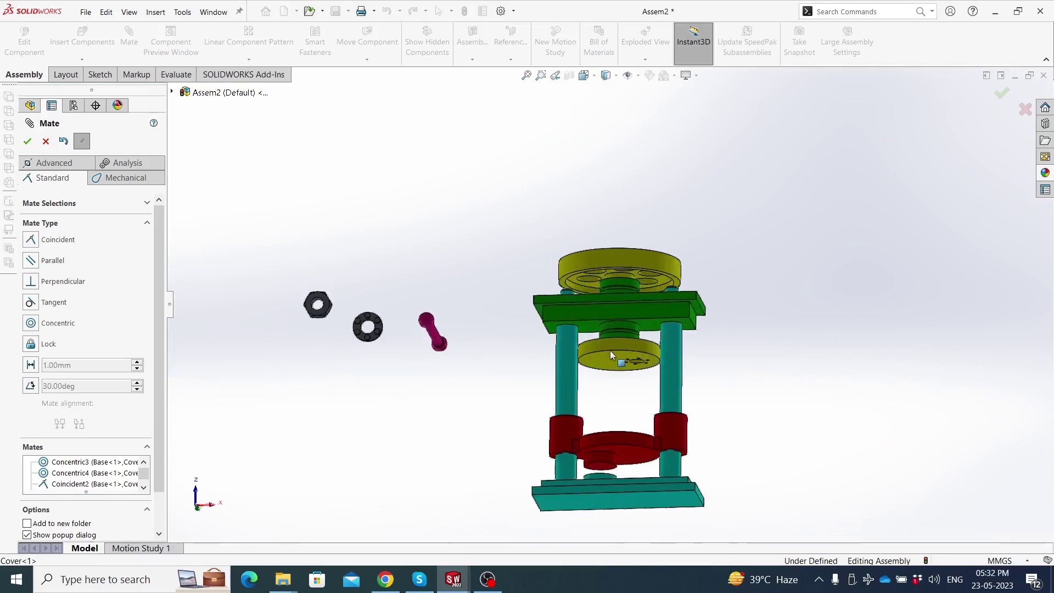
scroll(636, 362, down, 2)
scroll(636, 362, down, 3)
scroll(611, 323, down, 3)
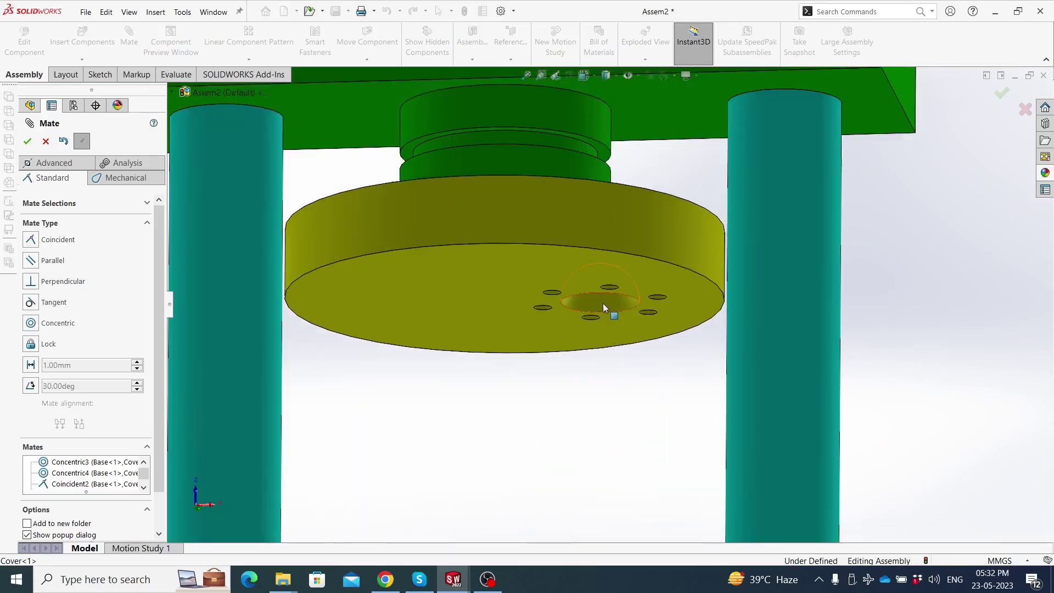
click(602, 308)
scroll(603, 308, up, 2)
scroll(575, 334, up, 3)
scroll(473, 324, up, 2)
scroll(361, 286, down, 3)
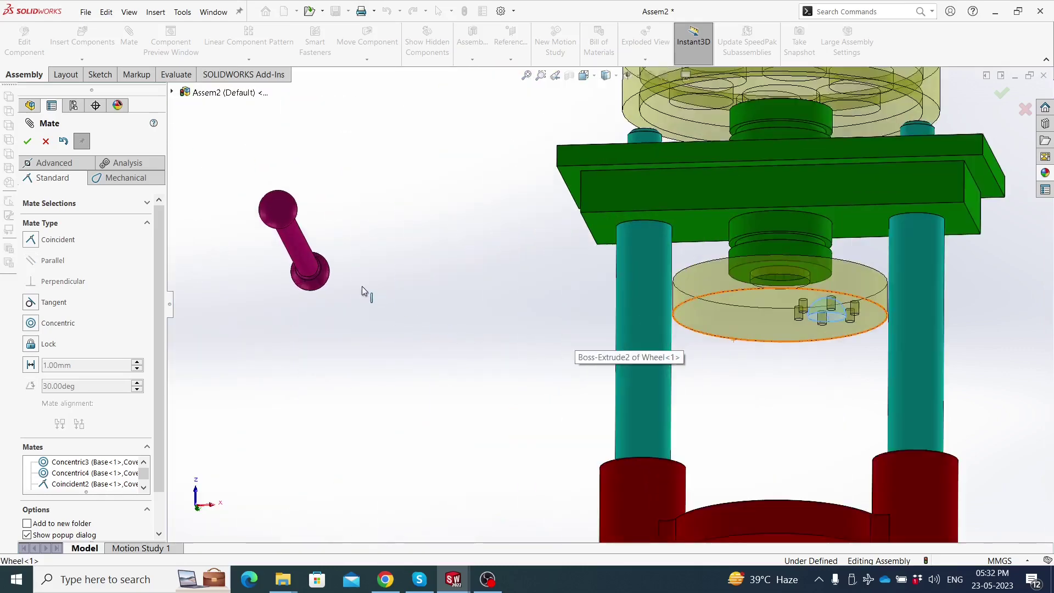
Mate the connecting rod end concentric with the lower yellow disc's pin hole
middle_drag(331, 267, 334, 272)
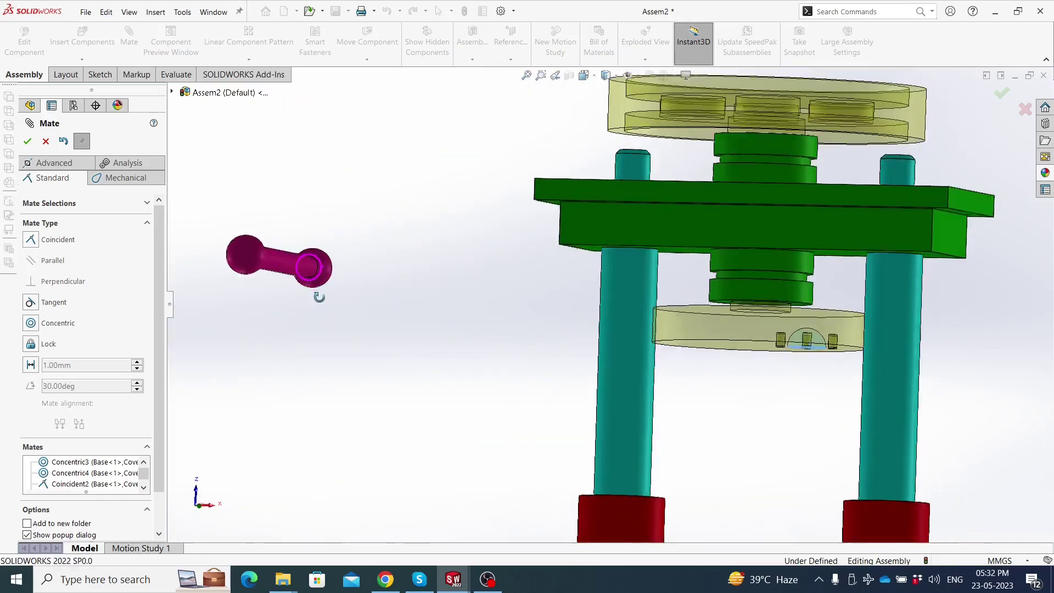
middle_drag(352, 335, 314, 350)
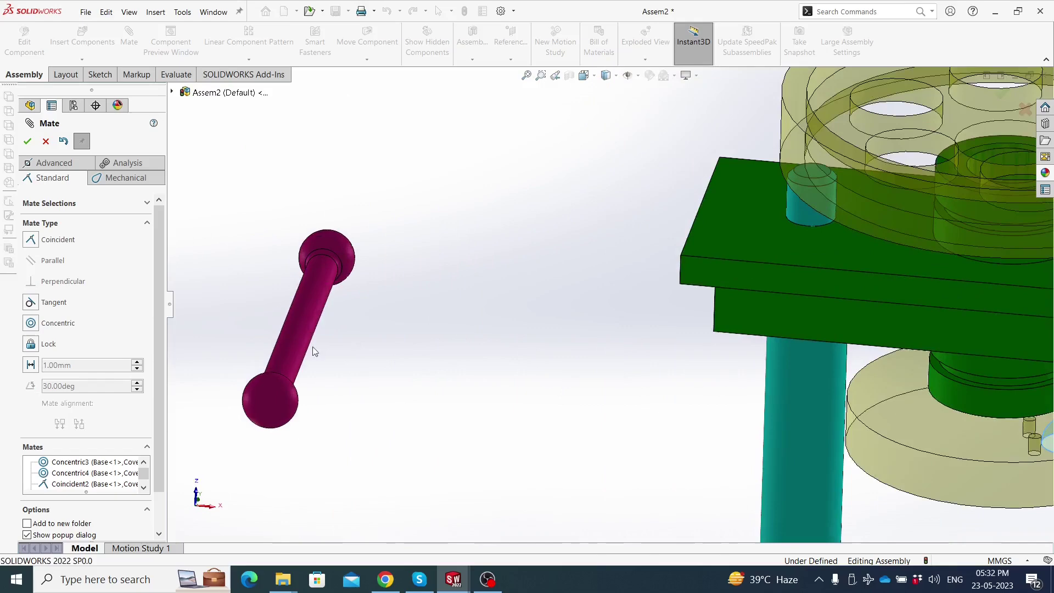
click(269, 406)
scroll(296, 439, up, 2)
scroll(329, 455, up, 2)
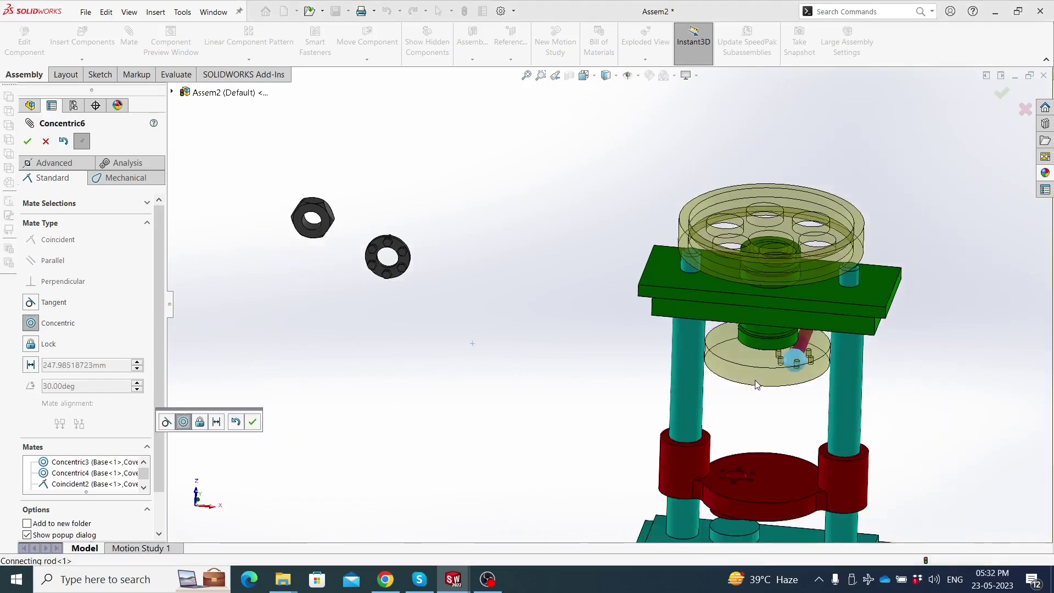
scroll(362, 469, up, 2)
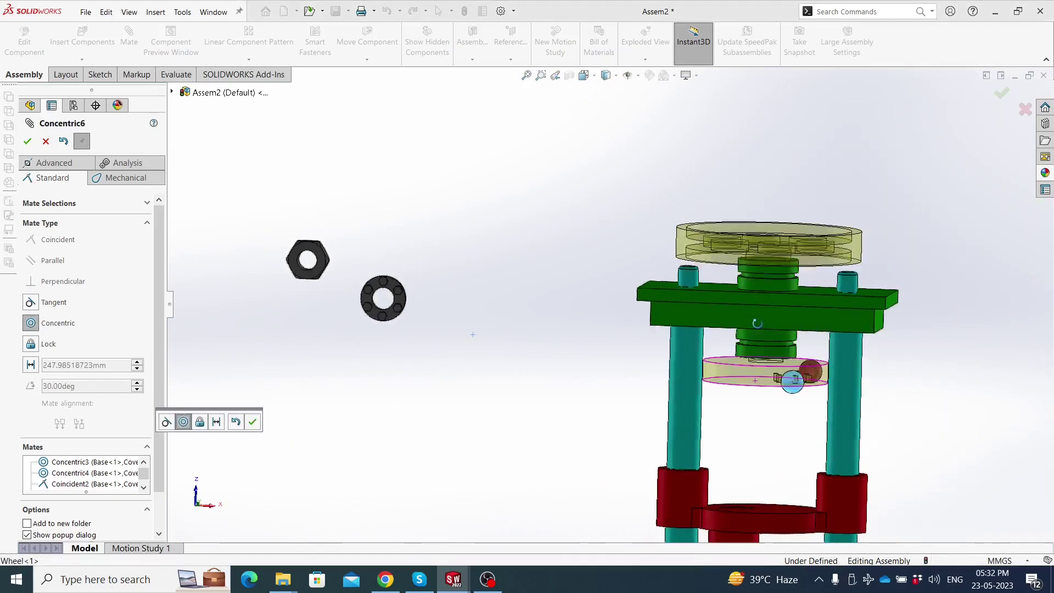
click(253, 422)
scroll(770, 412, down, 2)
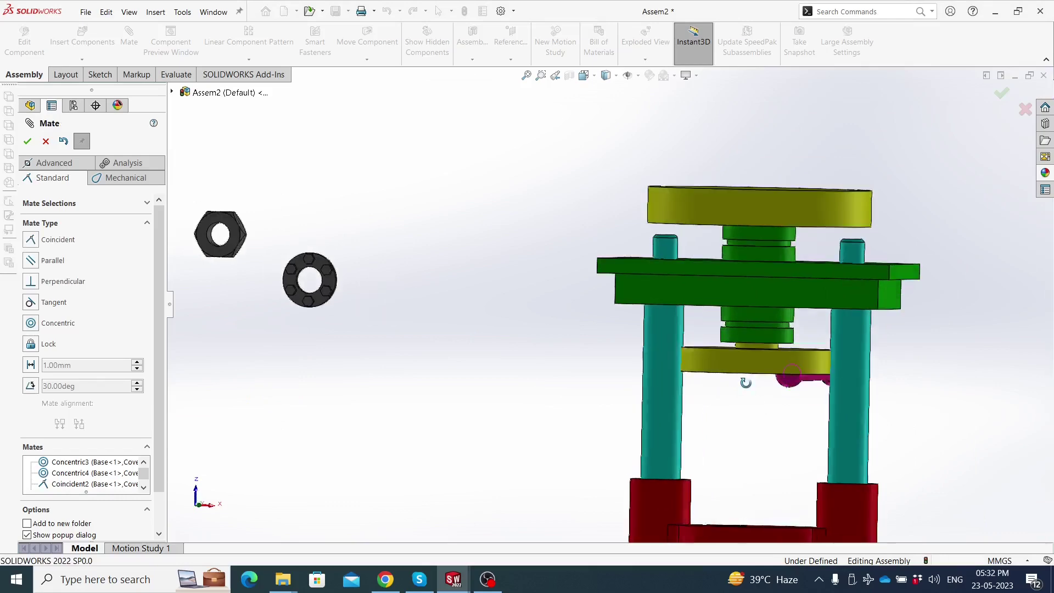
Mate the rod's other end concentric with the hole in the red punch
mouse_move(766, 406)
middle_down()
mouse_move(751, 384)
mouse_move(724, 406)
mouse_move(889, 391)
middle_up()
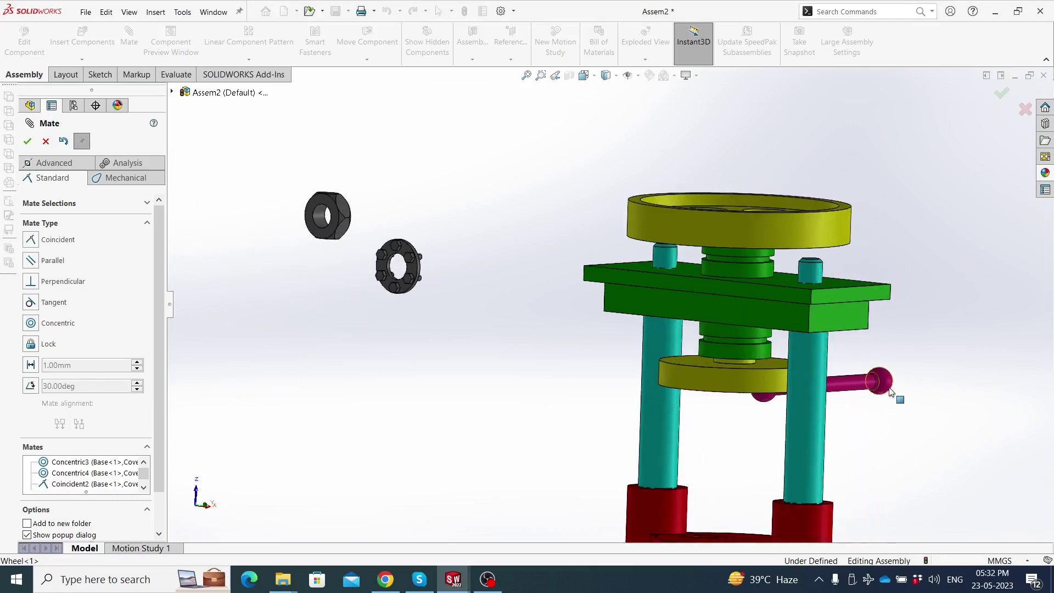
middle_drag(800, 466, 623, 447)
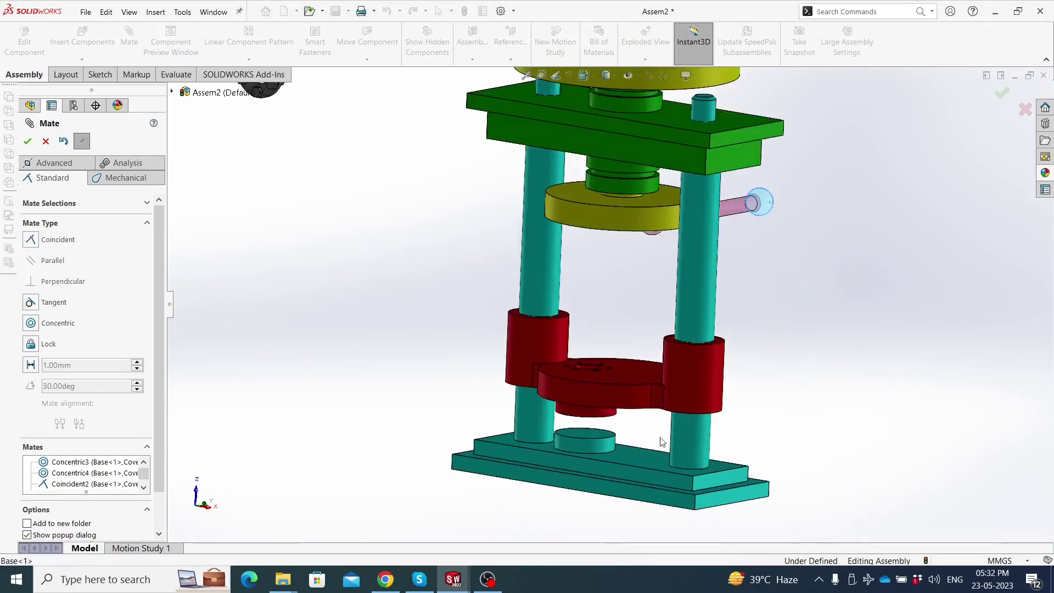
scroll(631, 353, down, 3)
scroll(587, 335, down, 2)
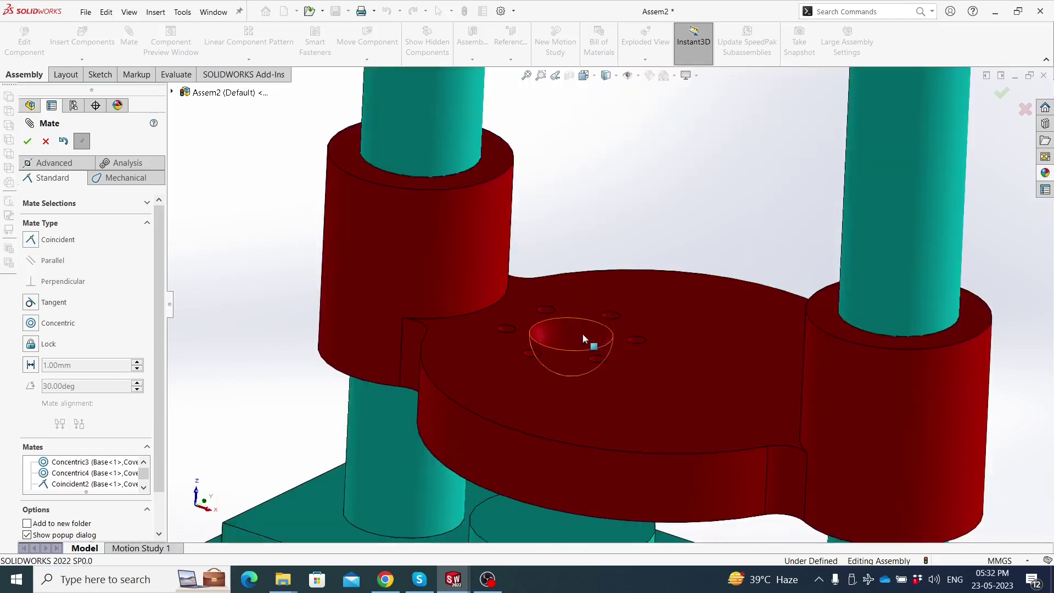
click(583, 334)
click(685, 356)
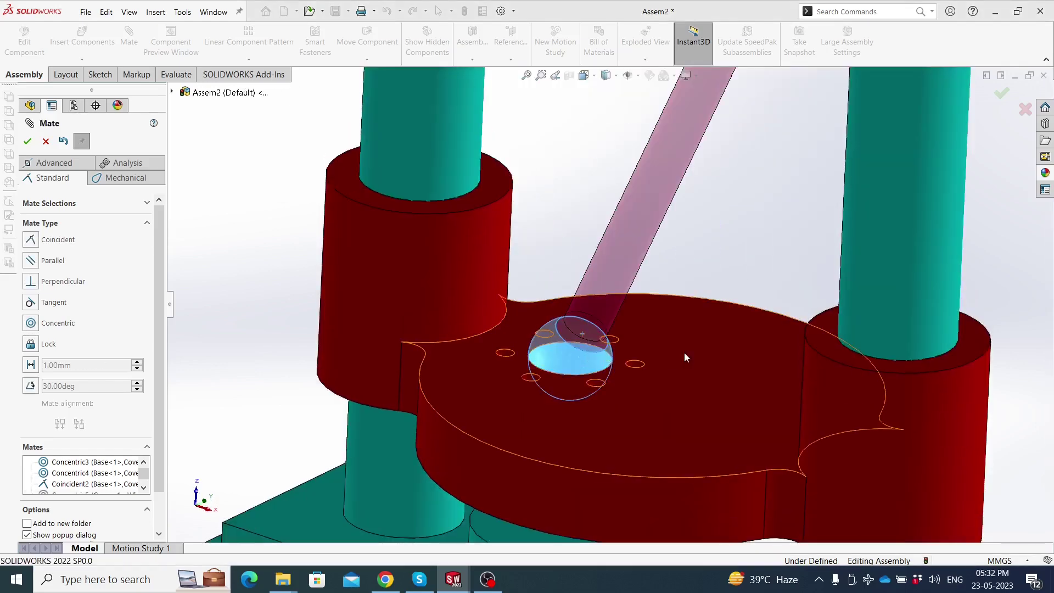
scroll(680, 289, up, 5)
scroll(680, 288, up, 2)
scroll(680, 288, up, 2)
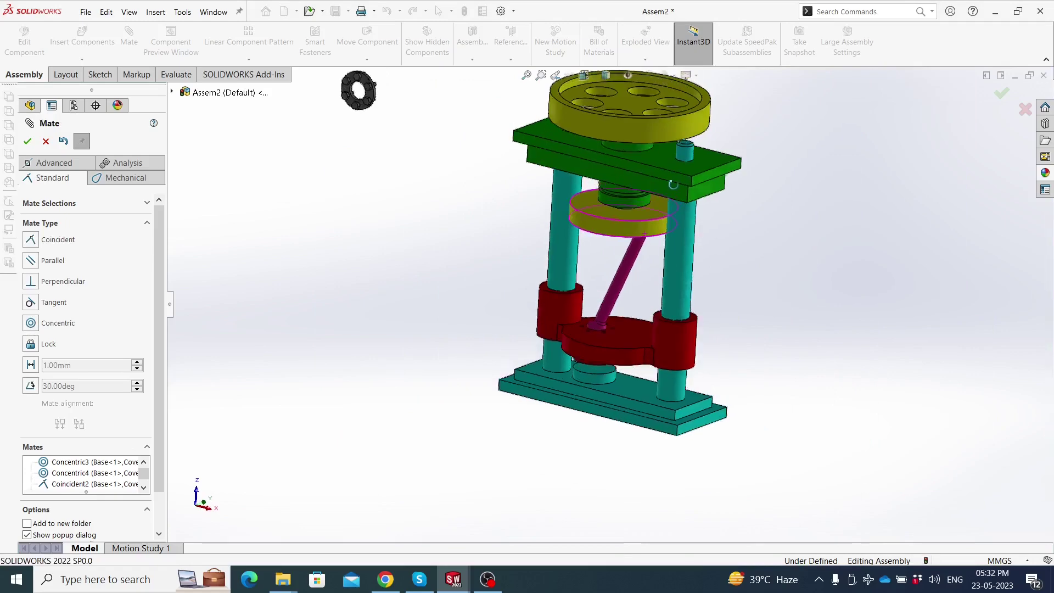
scroll(570, 234, up, 2)
Make the nut concentric with the pillar's pin
scroll(417, 171, down, 3)
scroll(350, 168, down, 3)
scroll(350, 168, down, 2)
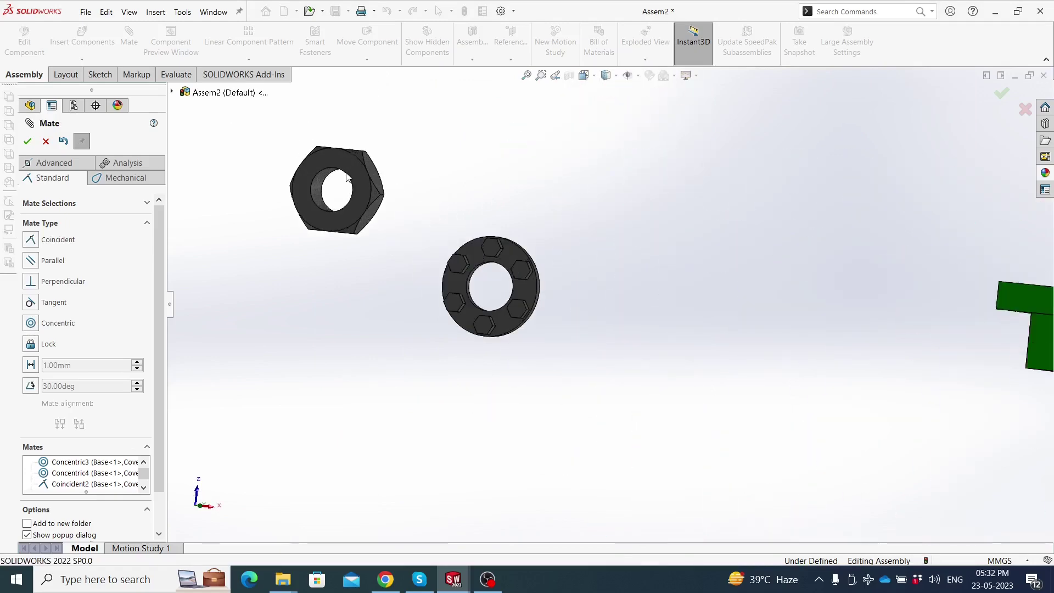
scroll(400, 209, up, 3)
scroll(592, 311, up, 1)
scroll(400, 236, down, 2)
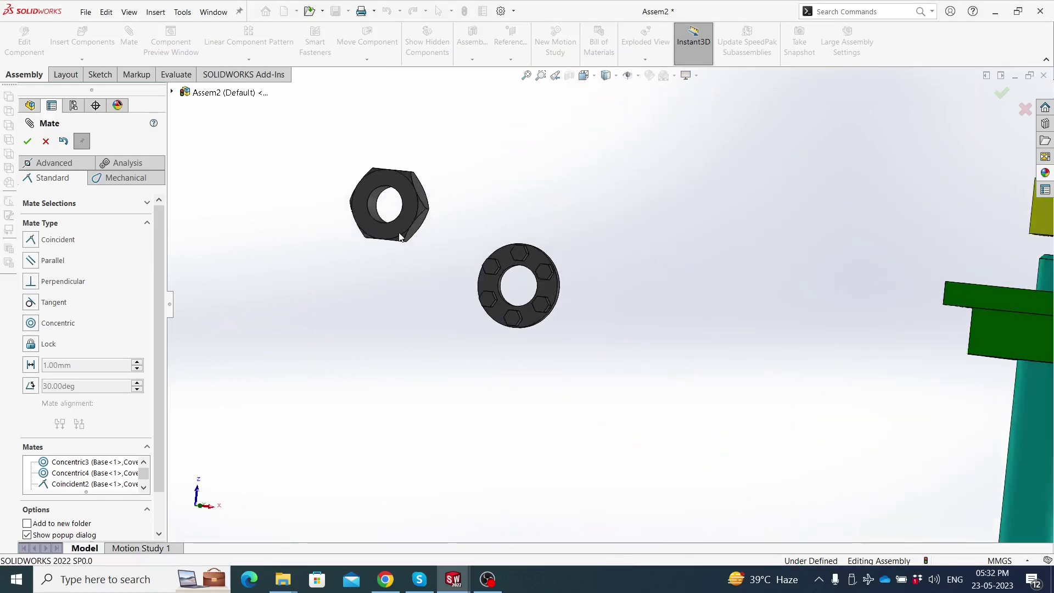
scroll(384, 208, down, 2)
scroll(382, 202, down, 1)
scroll(707, 225, up, 2)
scroll(936, 280, down, 1)
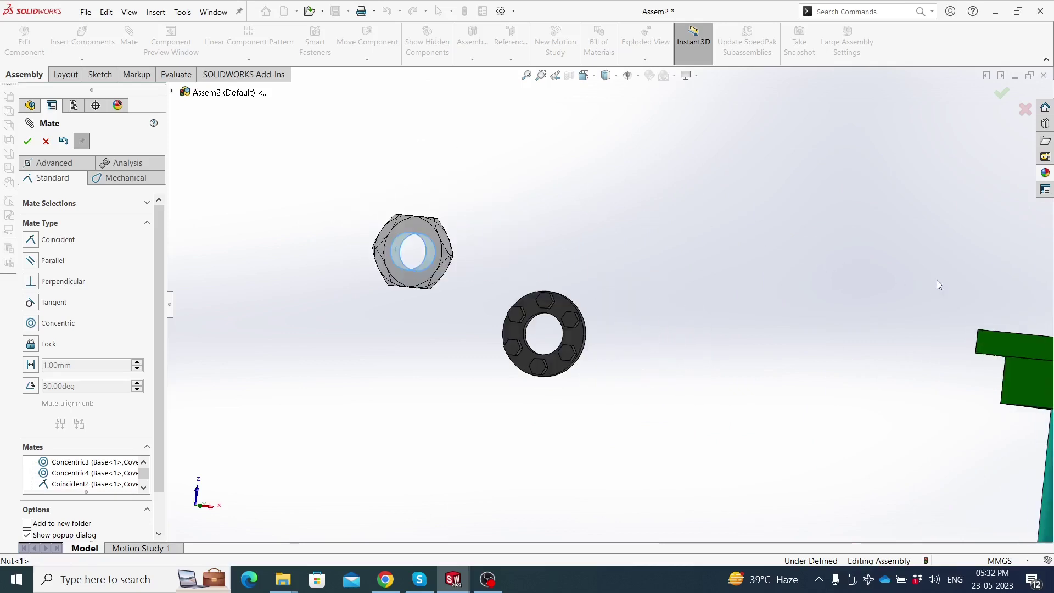
scroll(963, 301, up, 2)
scroll(706, 335, down, 4)
click(723, 317)
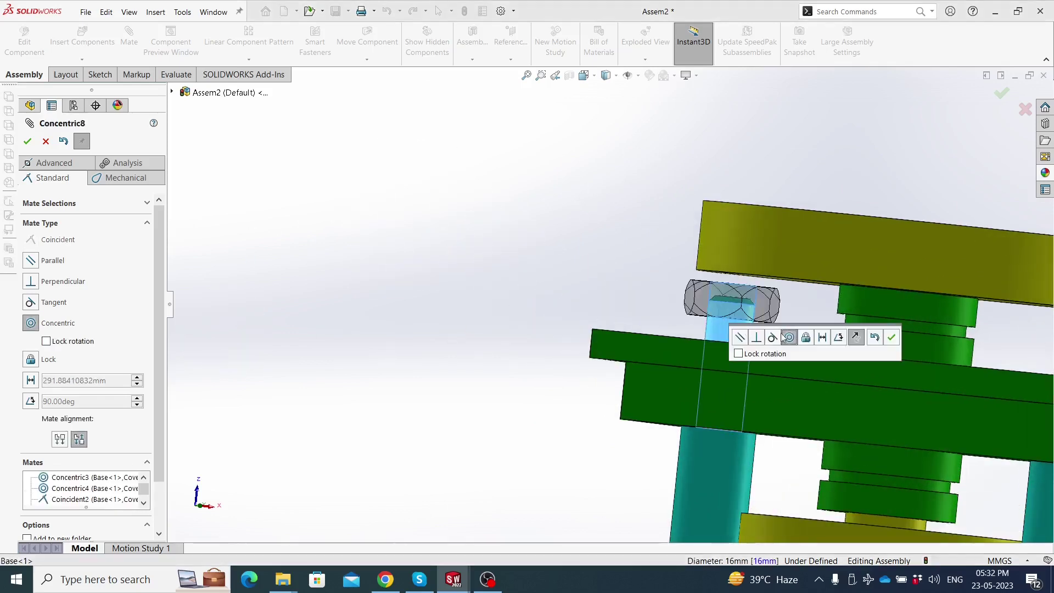
click(891, 336)
Seat the nut's bottom face coincident on the green cover plate's top face
scroll(670, 315, down, 2)
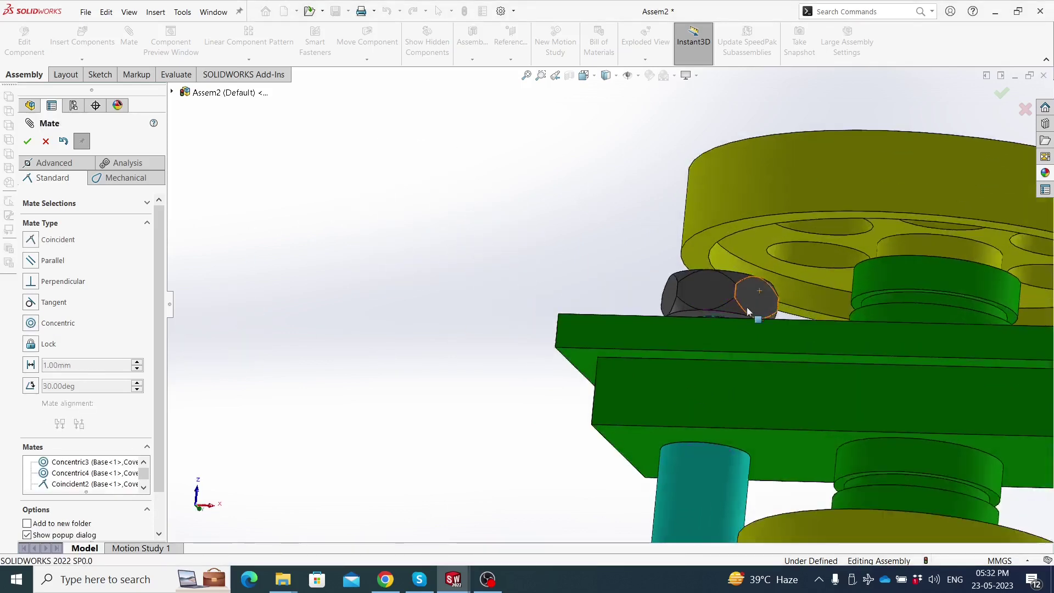
scroll(659, 314, down, 2)
scroll(650, 313, down, 2)
click(651, 317)
middle_drag(651, 317, 595, 358)
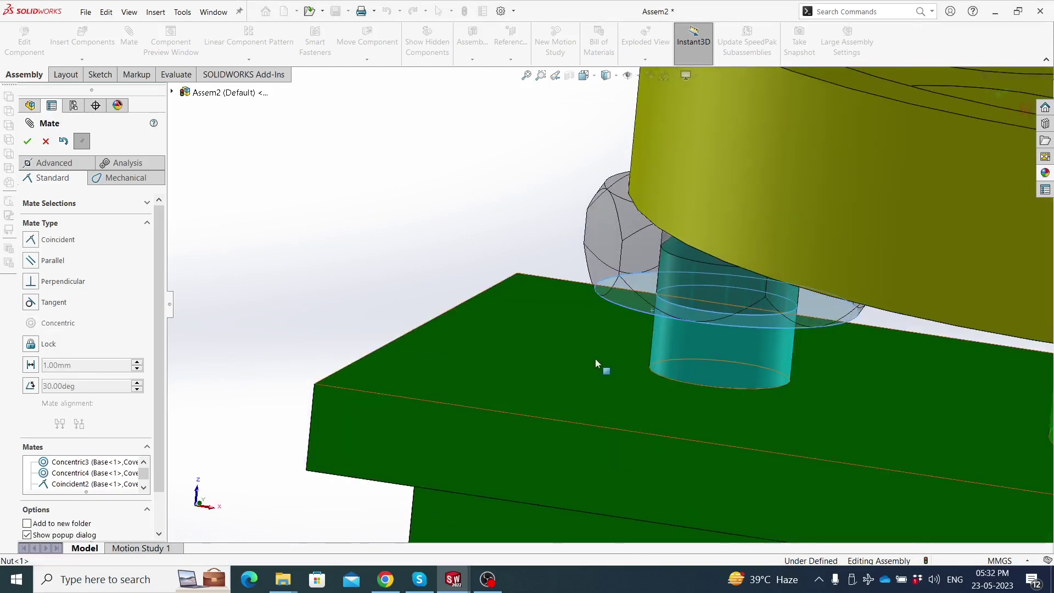
click(595, 357)
click(748, 379)
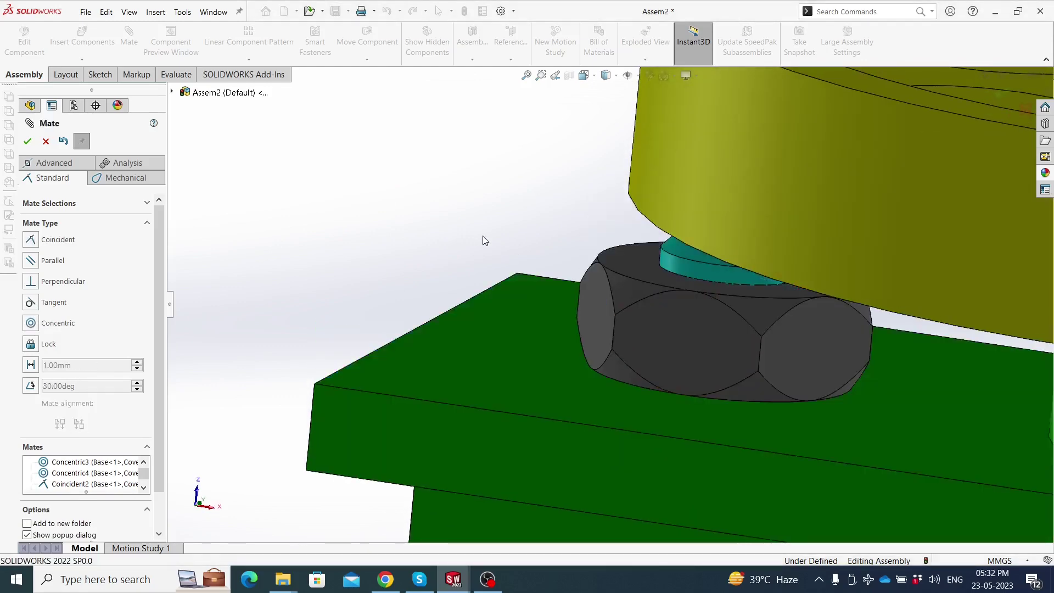
middle_drag(482, 236, 506, 230)
Close the Mate tool and copy the nut to create Nut<2>
key(Escape)
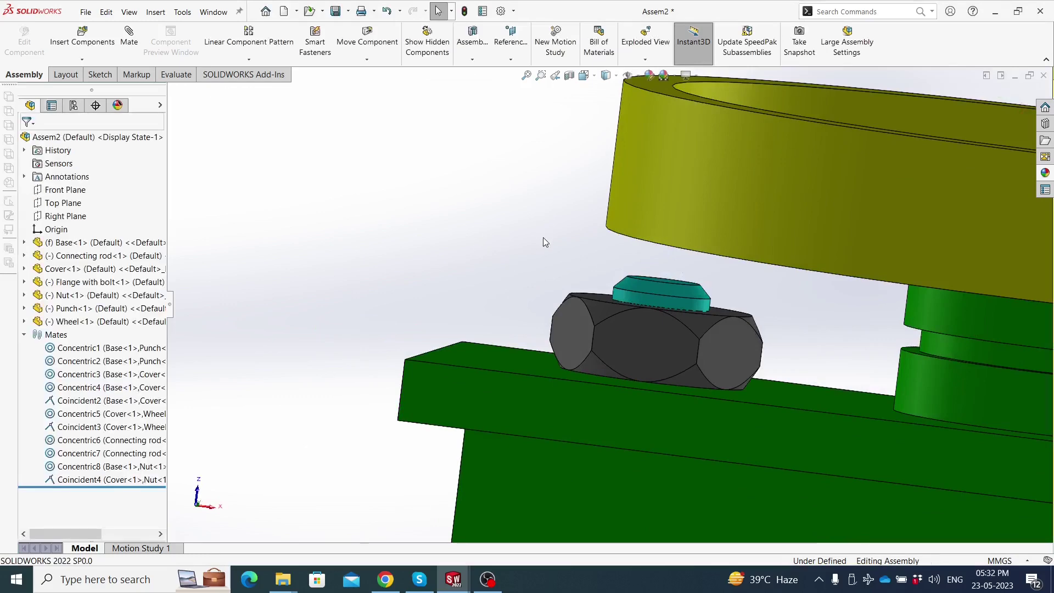
ctrl+drag(574, 328, 327, 246)
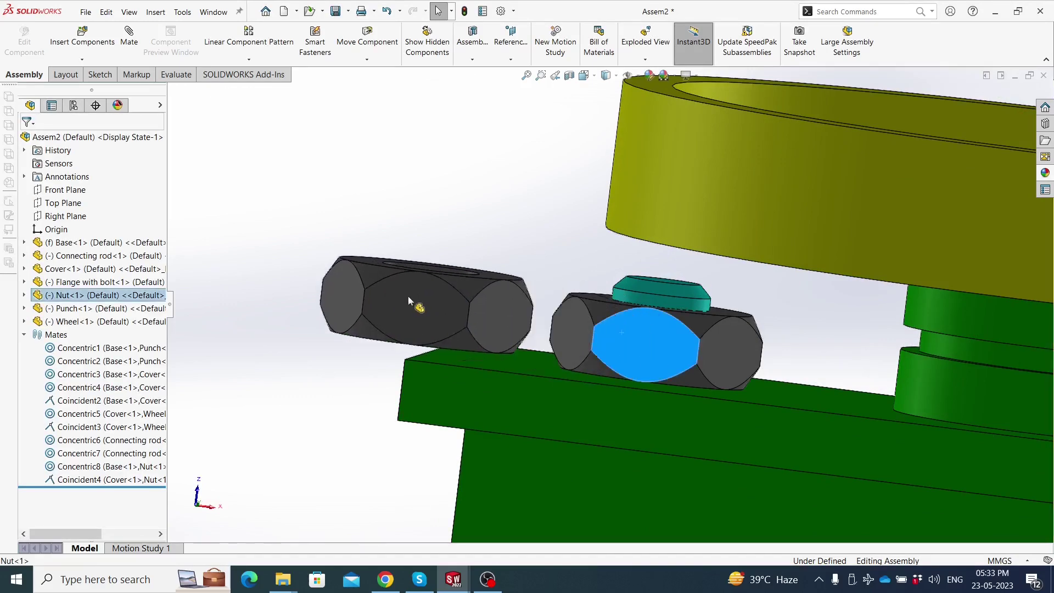
scroll(295, 208, up, 3)
scroll(329, 219, up, 2)
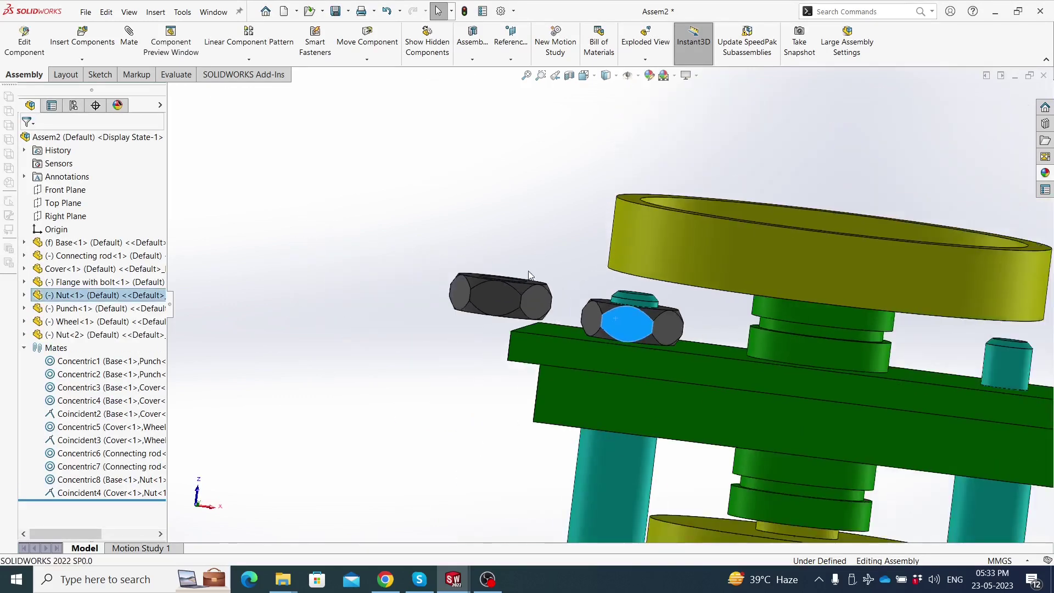
middle_drag(357, 230, 430, 257)
click(431, 258)
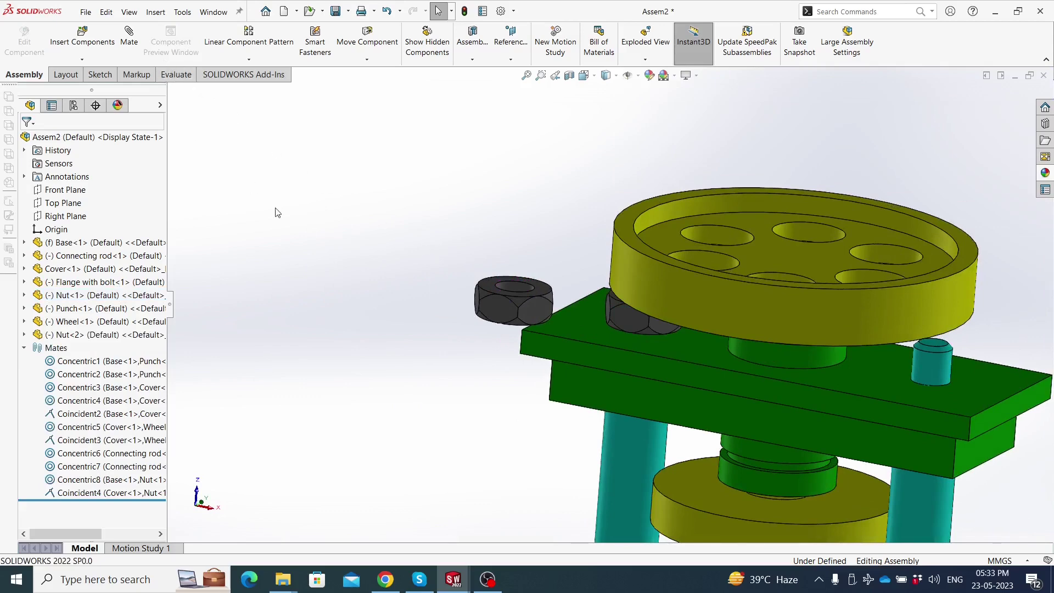
Copy the flange with bolt to create Flange with bolt<2>
scroll(277, 213, up, 2)
middle_drag(278, 212, 372, 312)
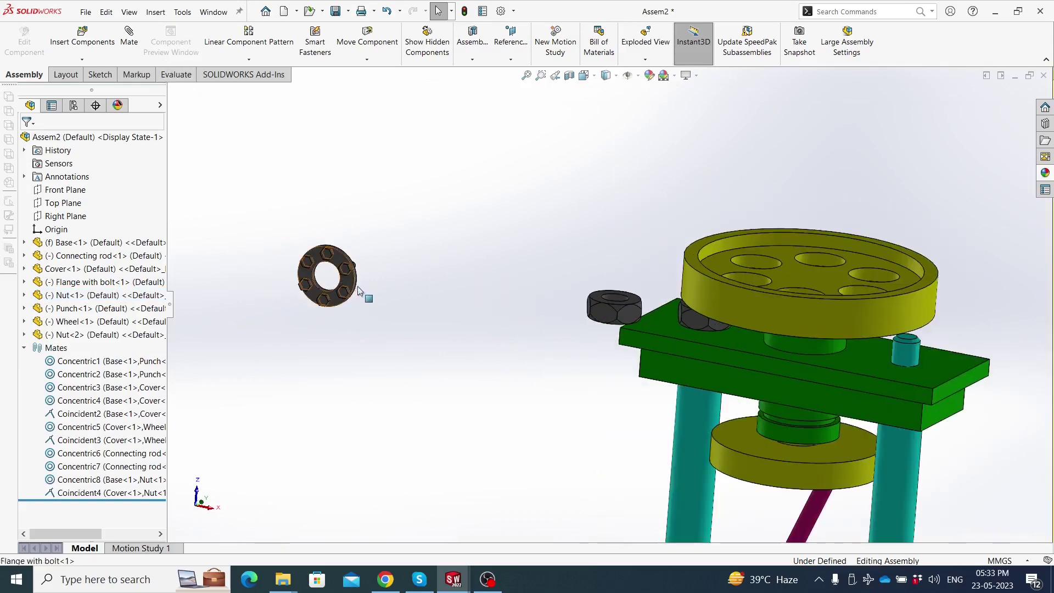
ctrl+drag(359, 291, 483, 366)
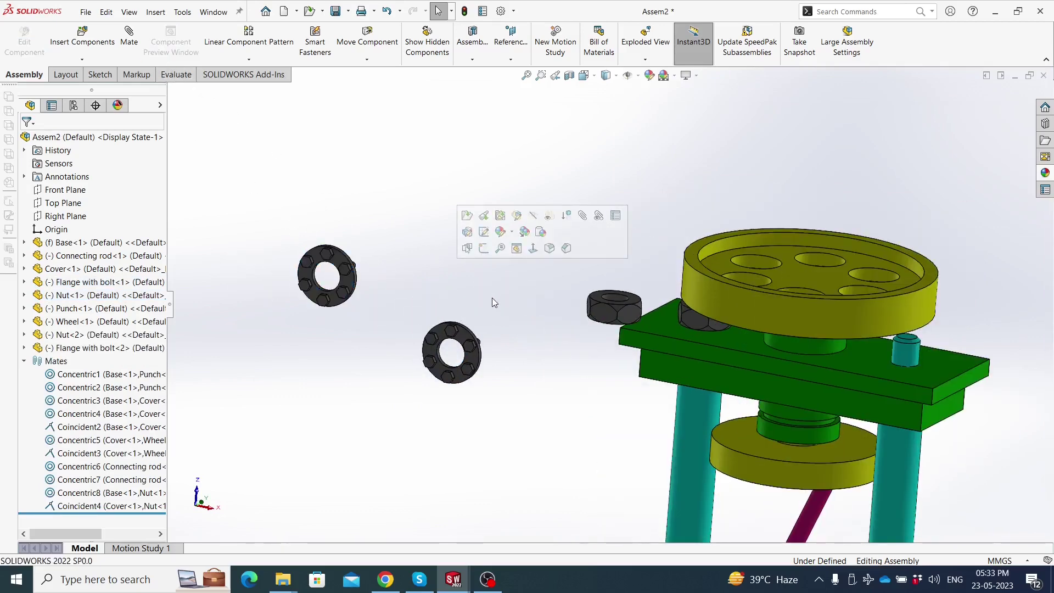
middle_drag(491, 302, 692, 293)
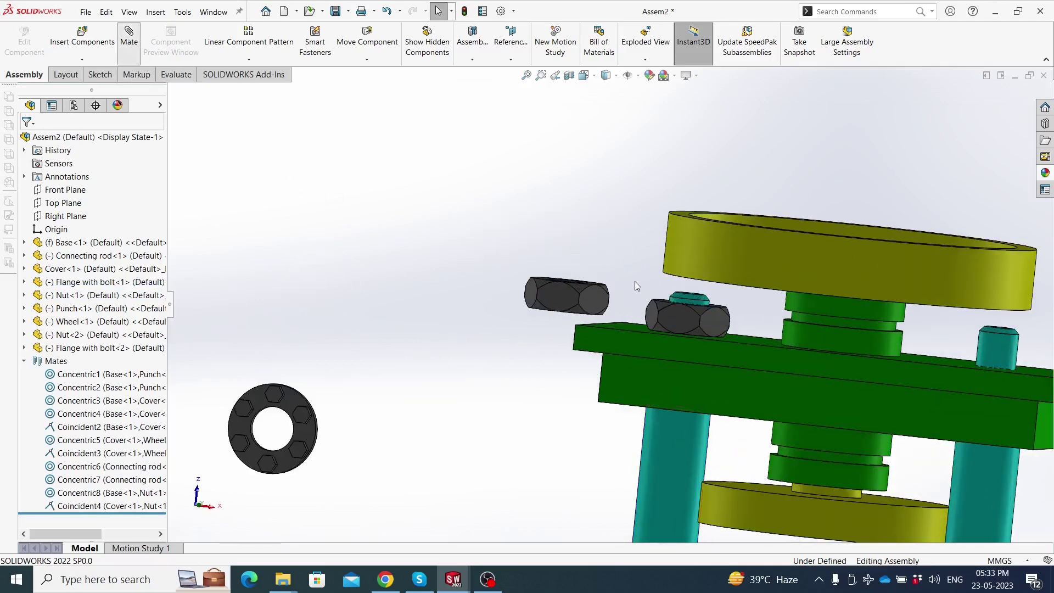
Add a Concentric mate between the second nut's hole and its bolt
key(m)
scroll(935, 368, up, 3)
scroll(1010, 371, down, 2)
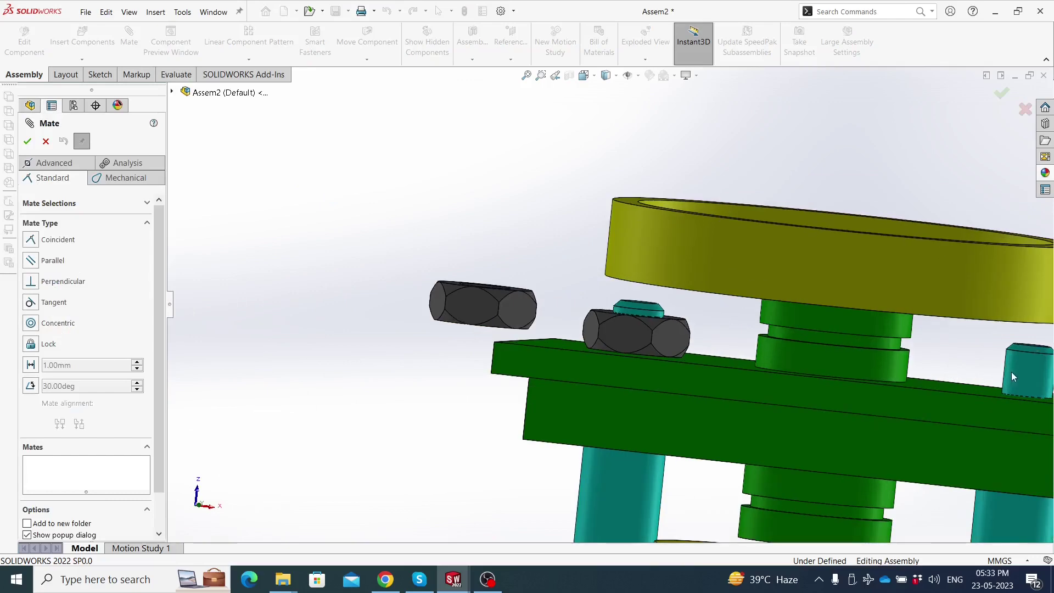
middle_drag(746, 321, 735, 362)
scroll(533, 296, down, 3)
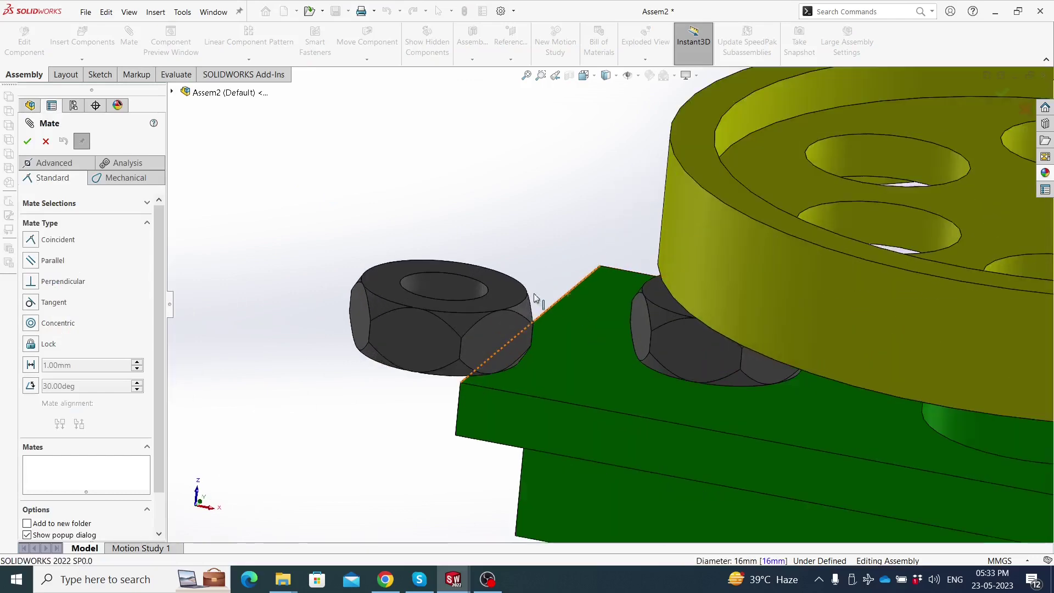
click(444, 285)
click(427, 252)
Seat the second nut's bottom face coincident with the green plate's top face
scroll(714, 329, up, 3)
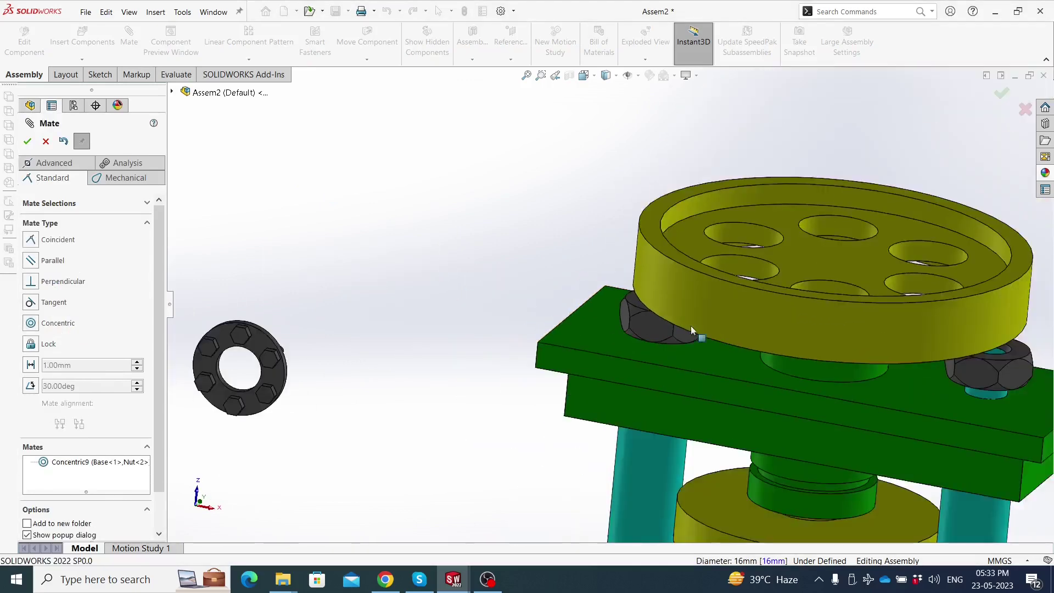
scroll(713, 341, up, 2)
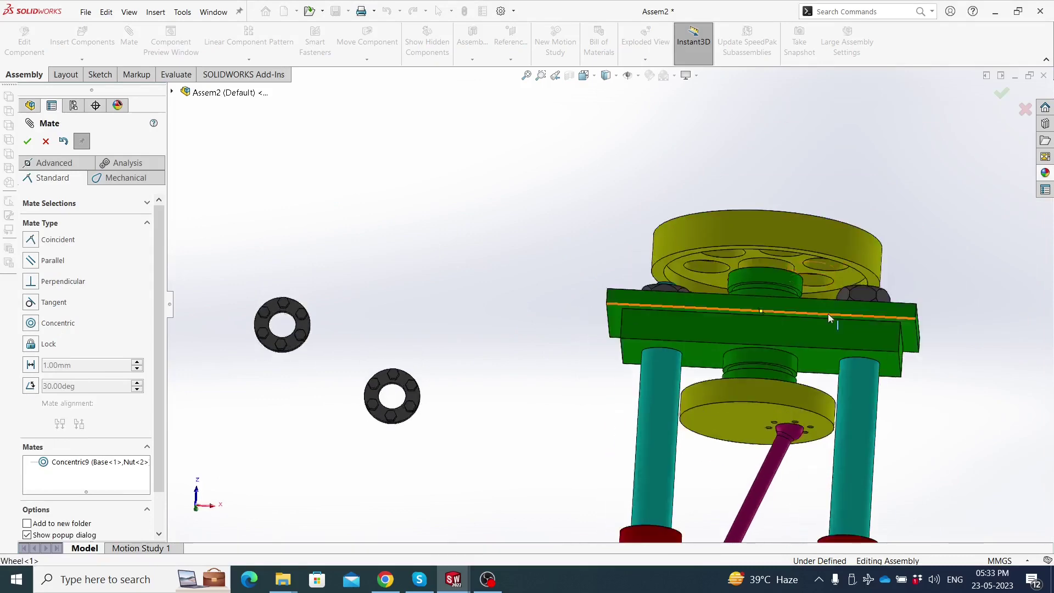
scroll(828, 314, down, 5)
scroll(819, 312, down, 3)
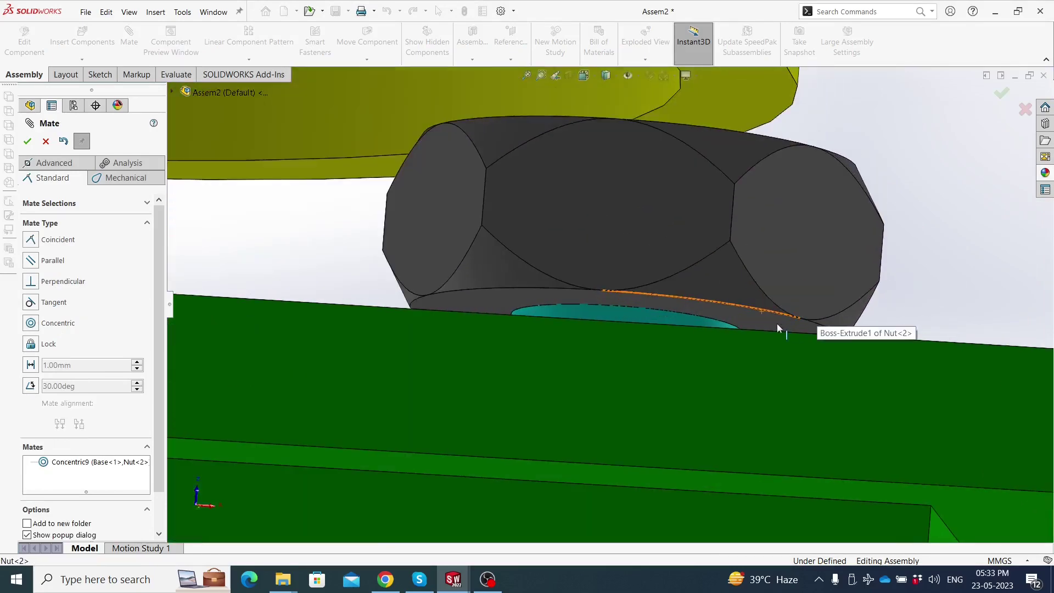
click(776, 324)
scroll(769, 373, down, 2)
click(760, 395)
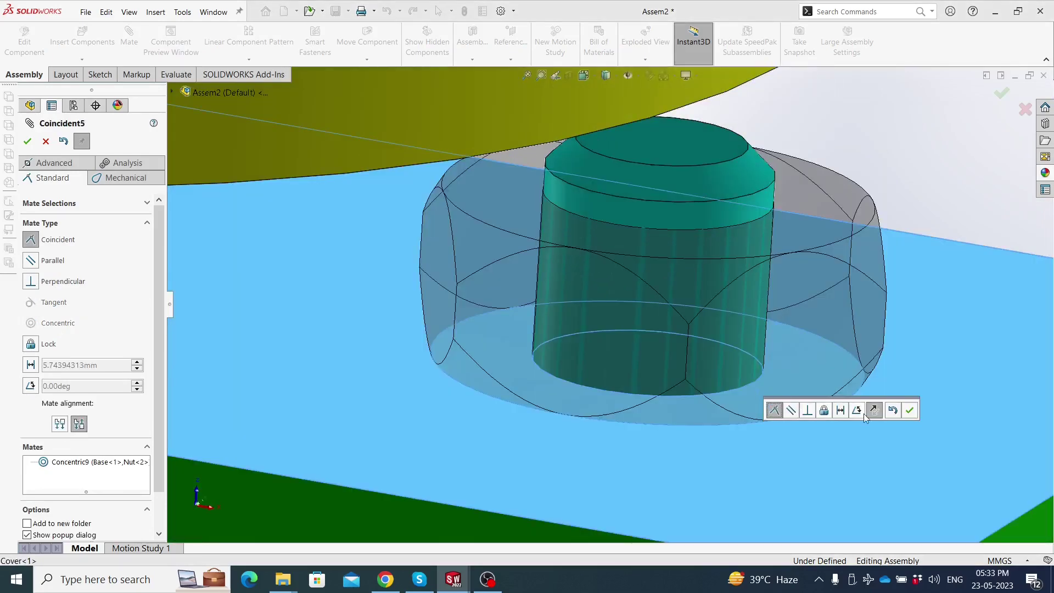
click(910, 410)
scroll(650, 316, up, 3)
scroll(570, 302, up, 3)
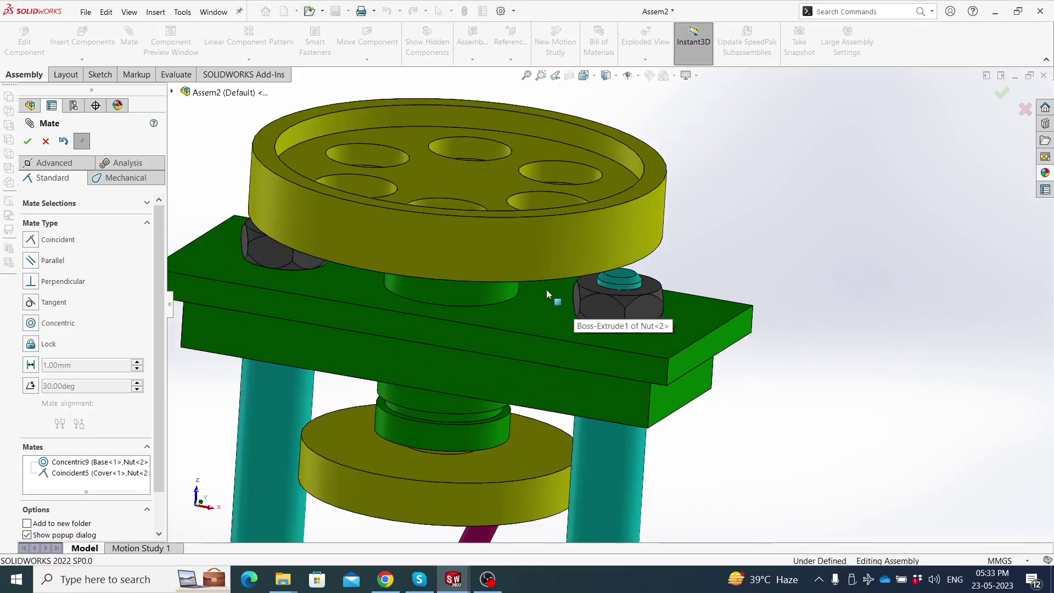
scroll(546, 288, down, 1)
scroll(564, 259, up, 3)
scroll(494, 285, up, 1)
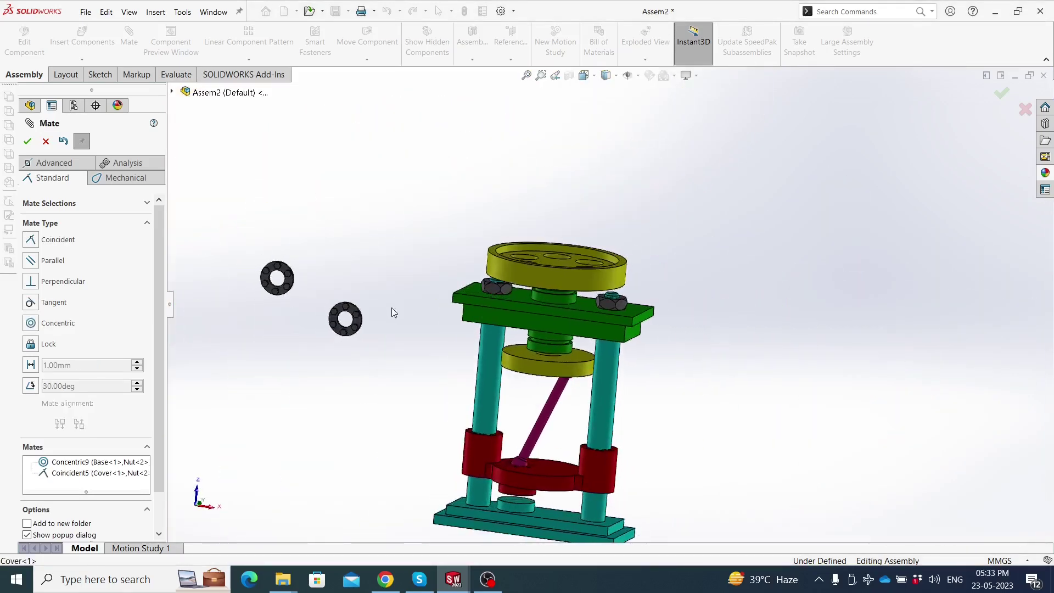
scroll(417, 325, down, 2)
Mate the second flange face coincident with the lower wheel's bottom face
middle_drag(414, 311, 303, 337)
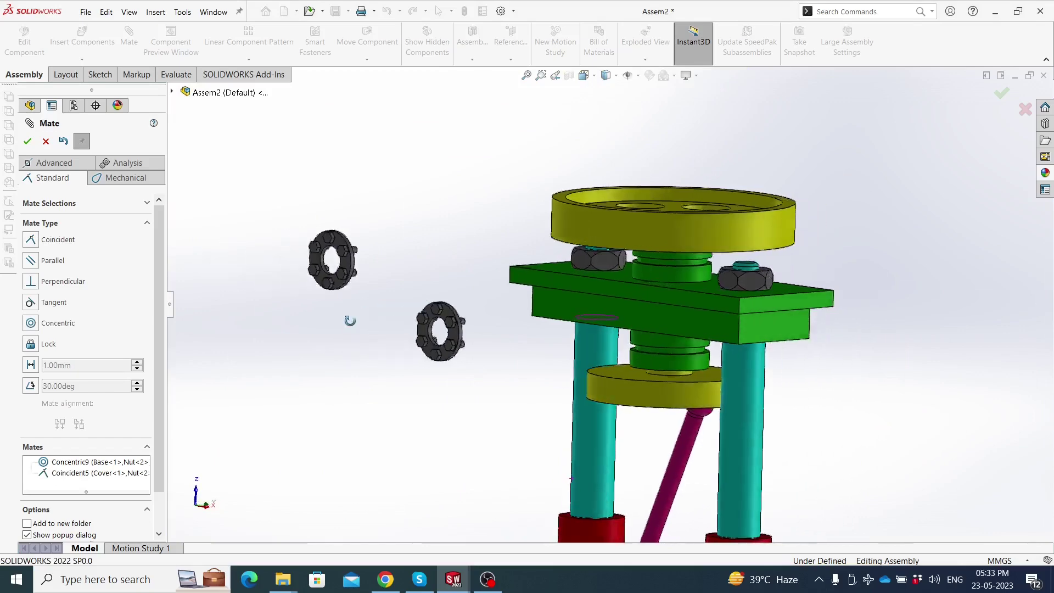
scroll(748, 280, down, 4)
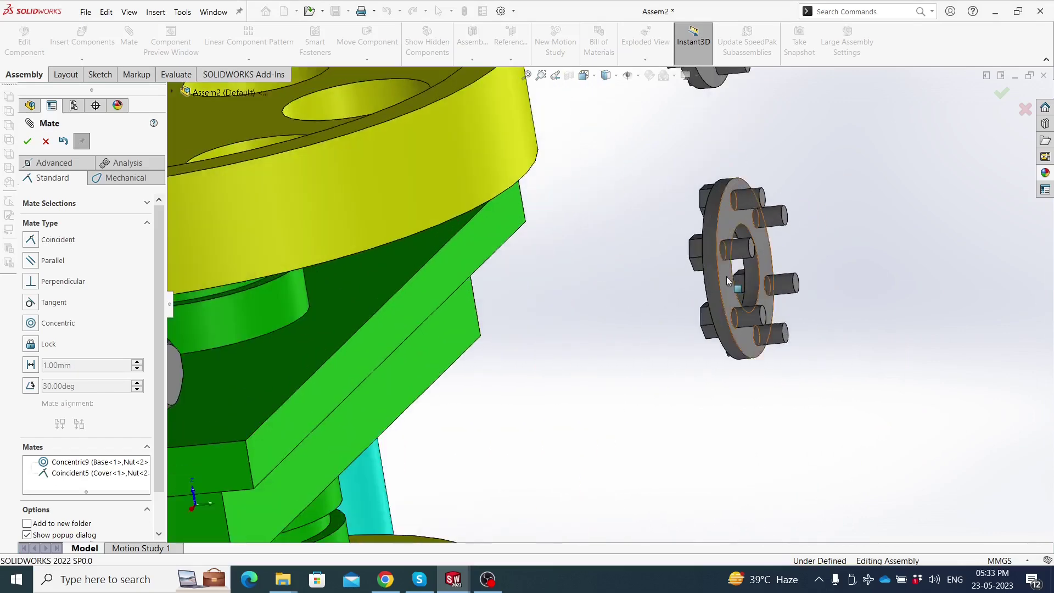
scroll(686, 299, up, 2)
scroll(650, 319, up, 3)
middle_drag(526, 307, 607, 226)
scroll(578, 343, down, 2)
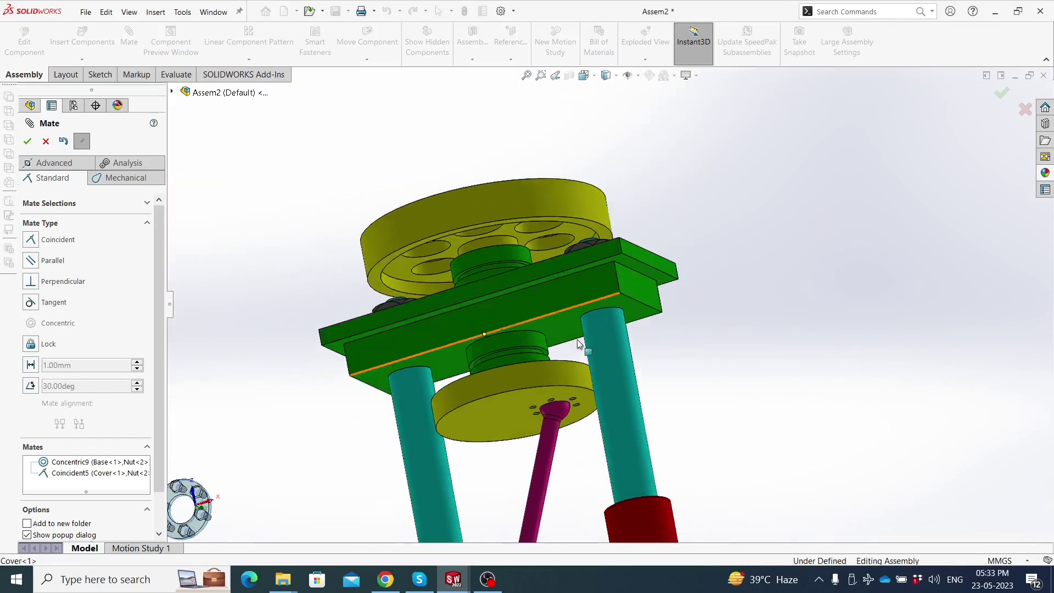
scroll(577, 343, down, 2)
scroll(544, 362, down, 2)
click(518, 382)
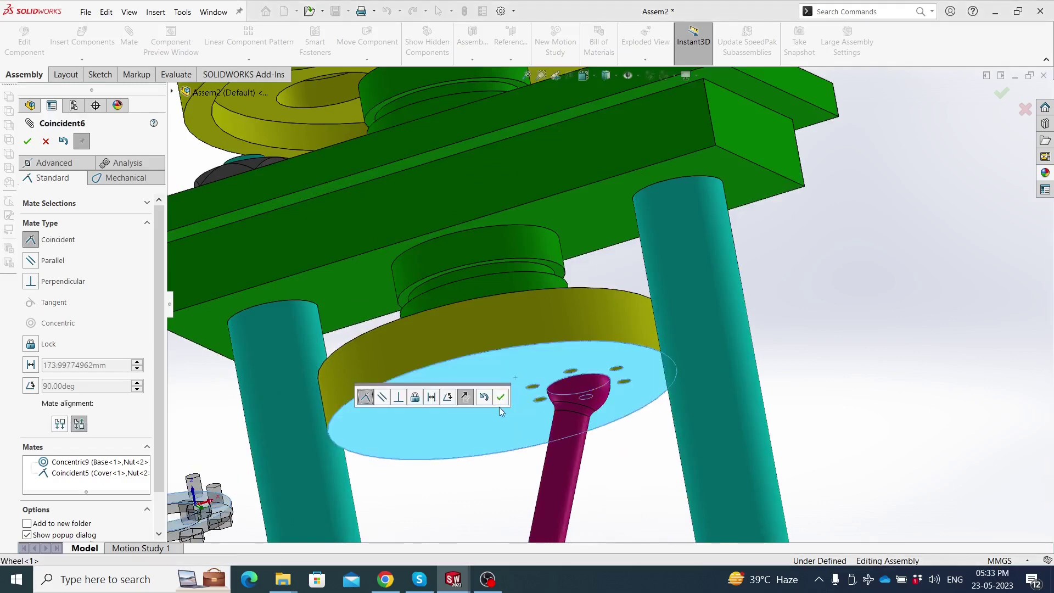
scroll(500, 412, up, 3)
mouse_move(500, 412)
middle_down()
mouse_move(551, 393)
mouse_move(516, 403)
middle_up()
click(501, 398)
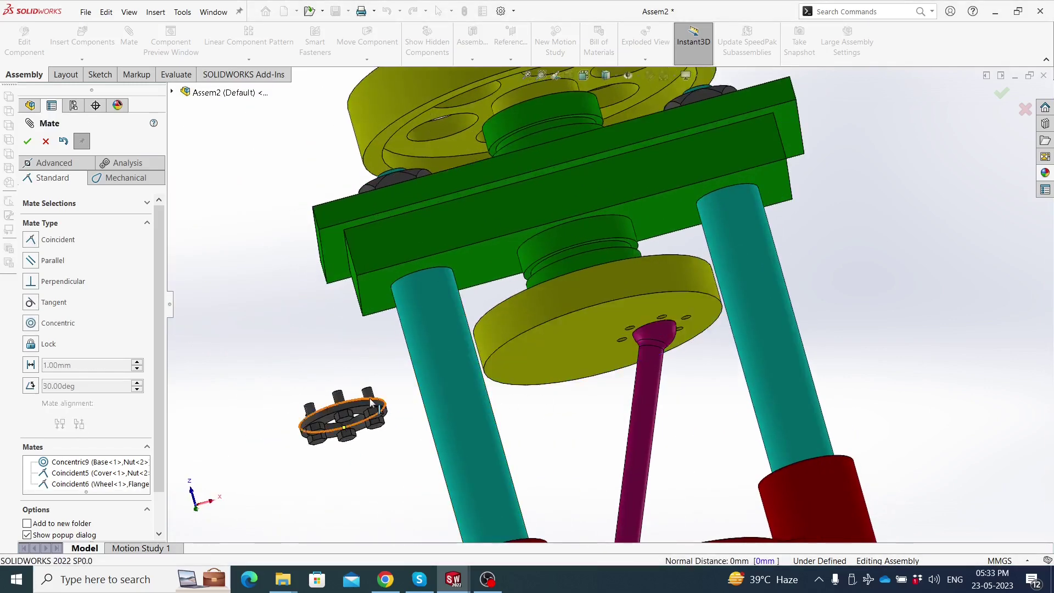
Make a flange pin concentric with a hole in the wheel
scroll(632, 340, down, 3)
scroll(571, 289, down, 3)
scroll(558, 249, down, 2)
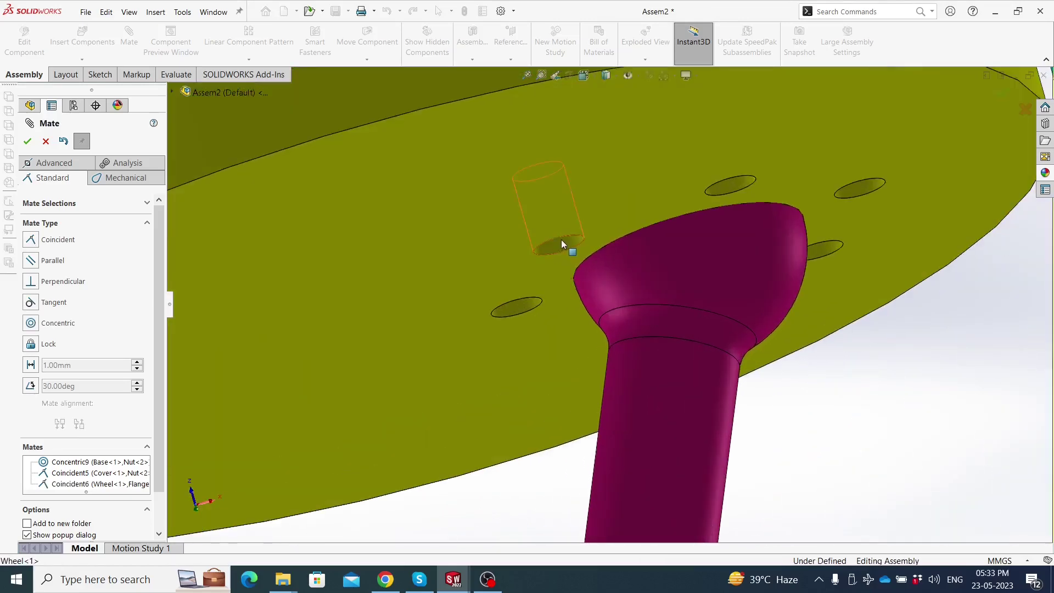
scroll(538, 274, up, 3)
scroll(439, 346, up, 2)
scroll(401, 367, up, 2)
scroll(340, 365, down, 3)
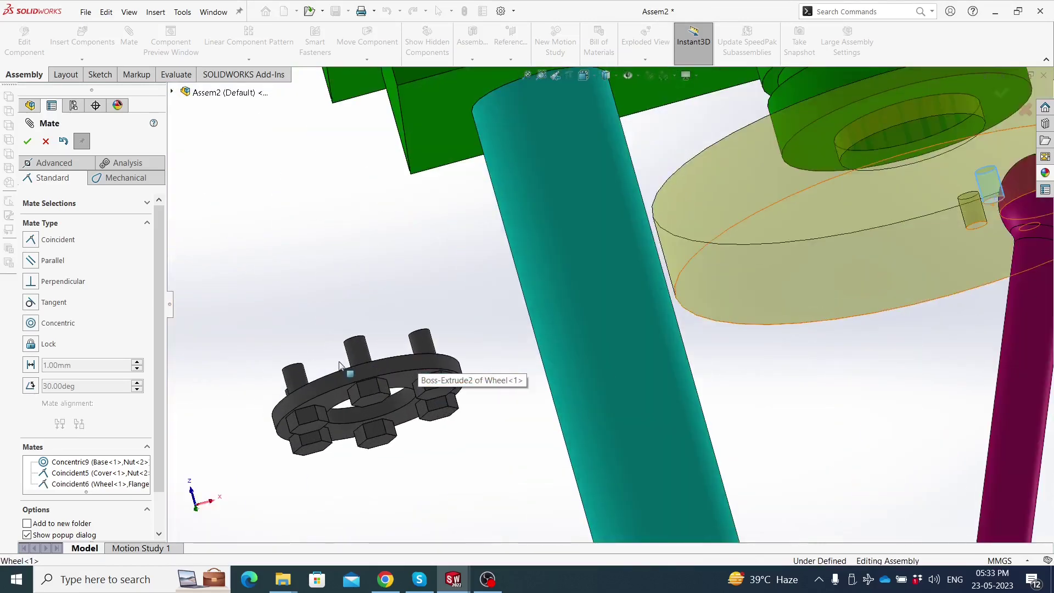
click(353, 353)
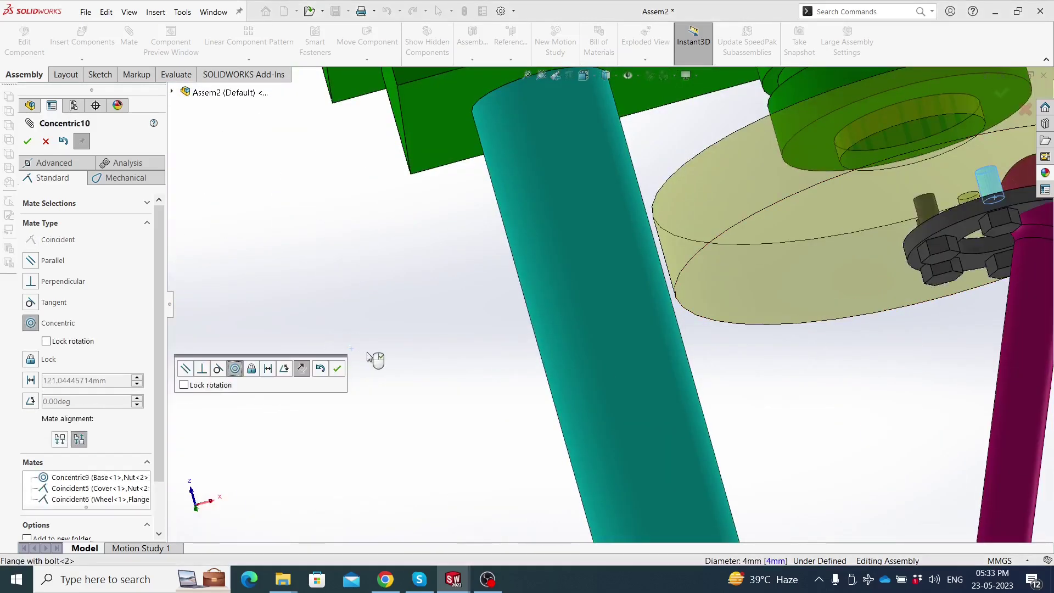
click(336, 371)
Select another wheel hole and view the flange and rod head
scroll(664, 338, up, 3)
scroll(792, 249, down, 3)
scroll(795, 246, down, 2)
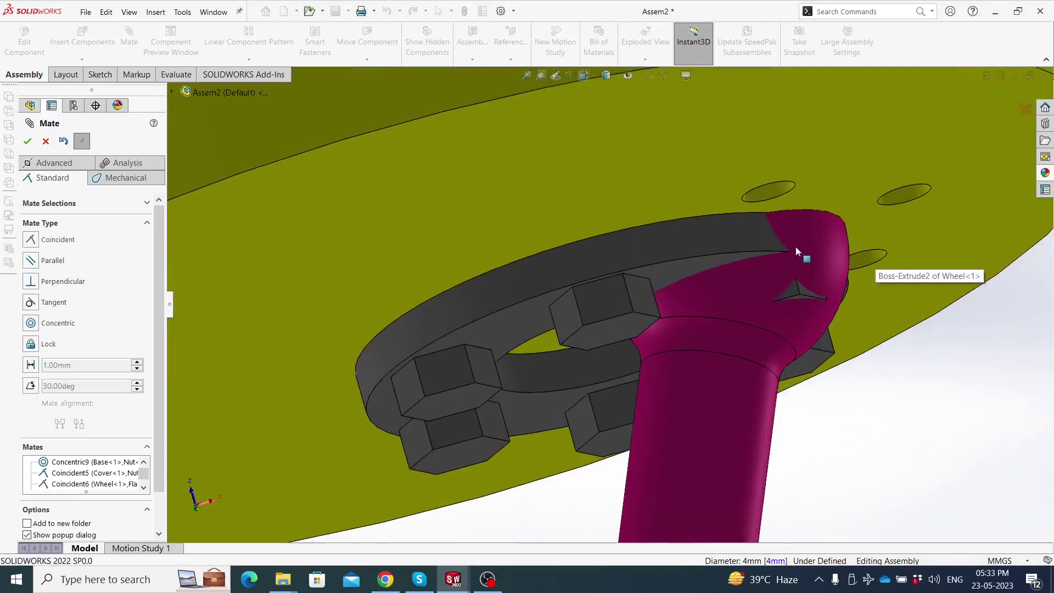
click(776, 189)
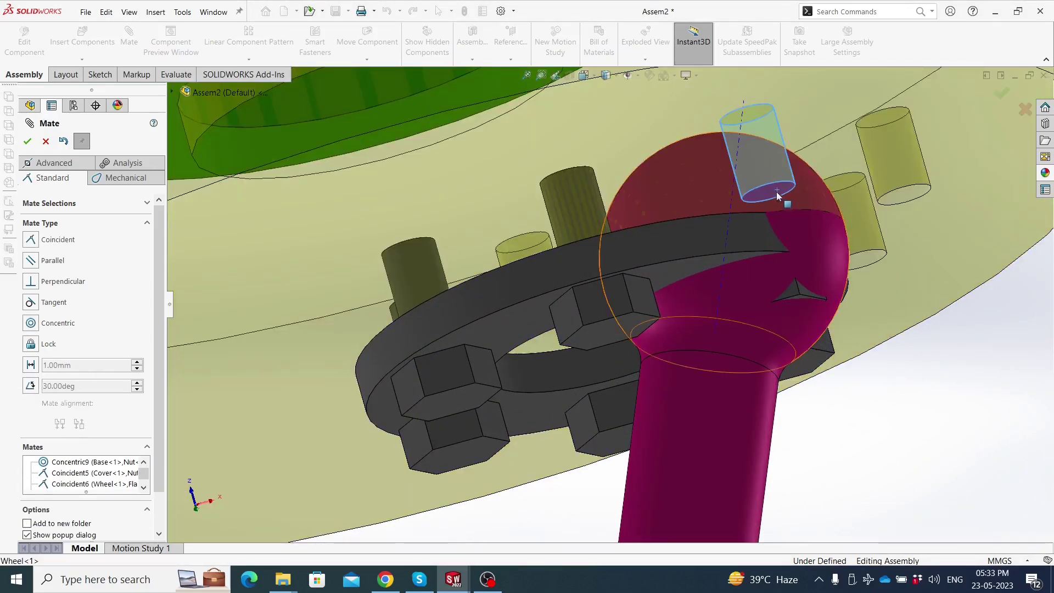
middle_drag(776, 194, 734, 222)
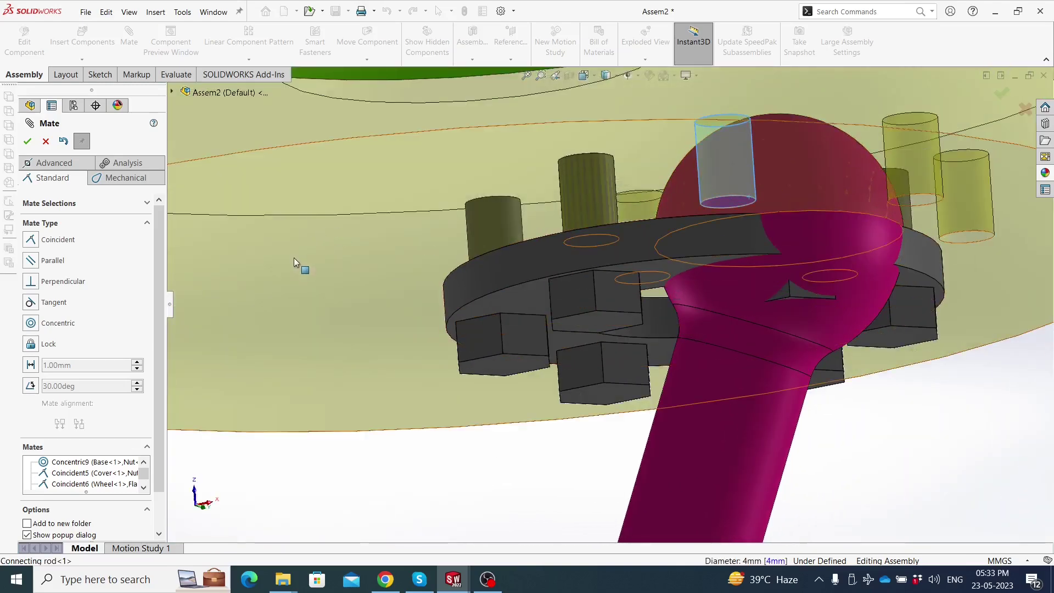
Shift Flange with bolt<2> along the wheel's underside until centred on its face
key(Escape)
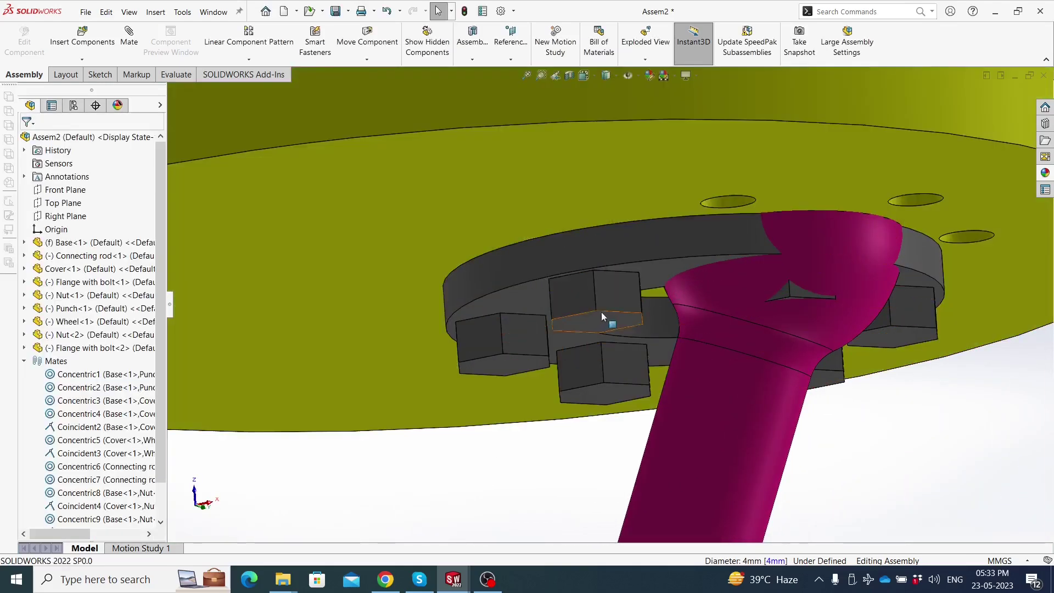
click(581, 302)
mouse_move(582, 302)
mouse_down()
mouse_move(488, 335)
mouse_move(379, 337)
mouse_move(406, 310)
mouse_move(604, 245)
mouse_move(651, 242)
mouse_move(528, 304)
mouse_move(517, 258)
mouse_move(533, 257)
mouse_move(519, 268)
mouse_move(531, 335)
mouse_up()
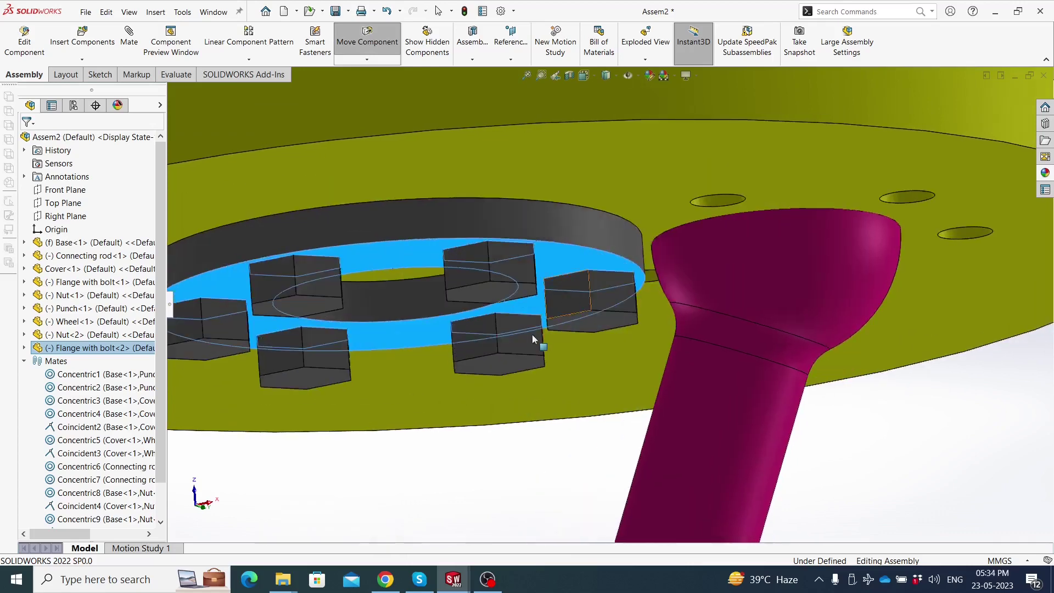
key(Escape)
mouse_move(532, 334)
middle_down()
mouse_move(563, 269)
mouse_move(653, 330)
mouse_move(672, 365)
middle_up()
scroll(563, 269, up, 5)
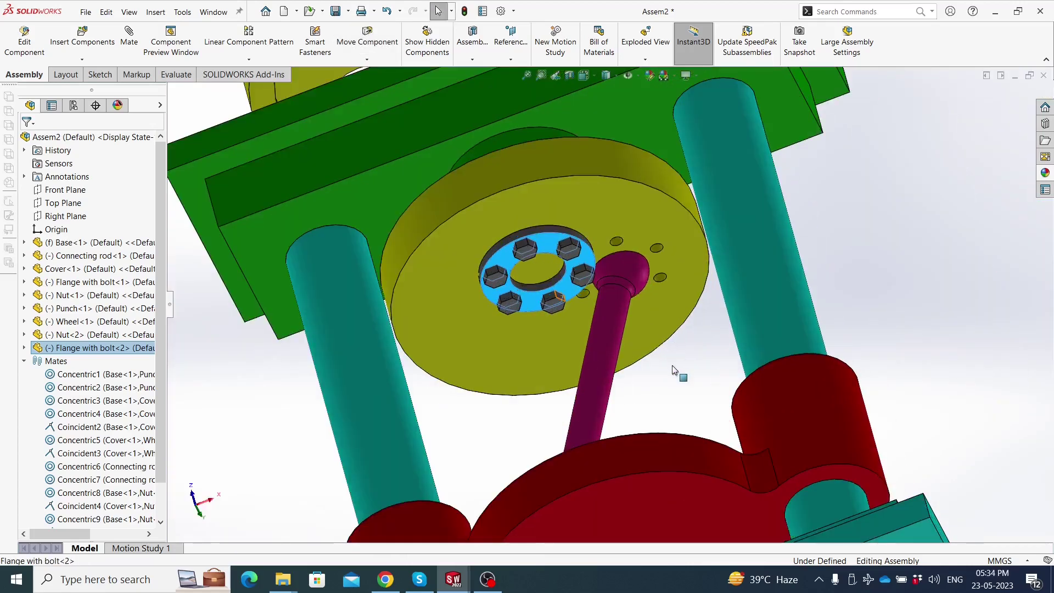
key(Escape)
scroll(597, 253, down, 4)
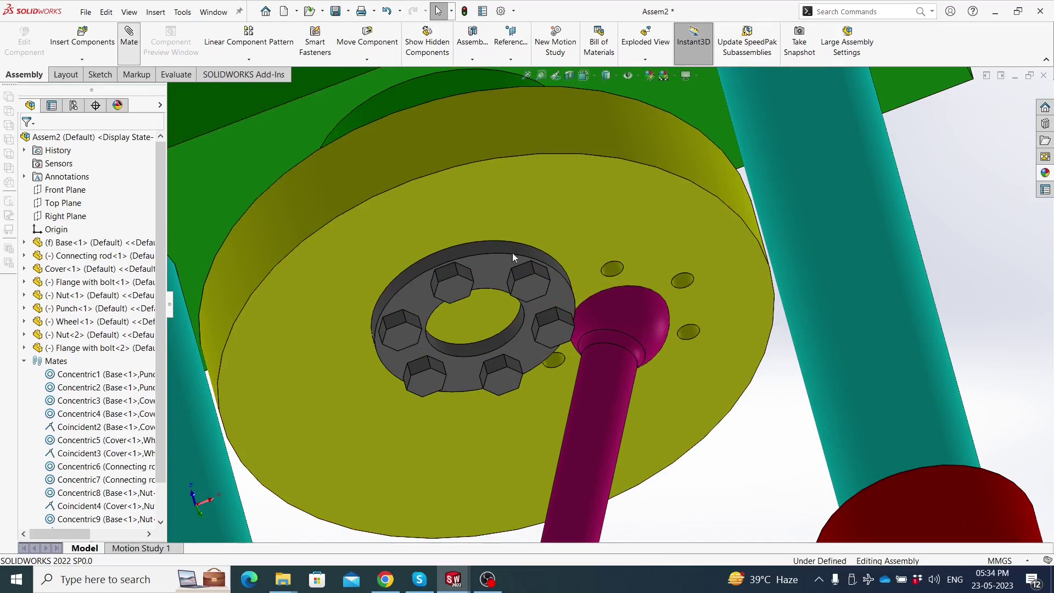
scroll(644, 256, down, 3)
scroll(555, 287, down, 3)
Make a flange pin concentric with a wheel hole and confirm the mate
click(554, 288)
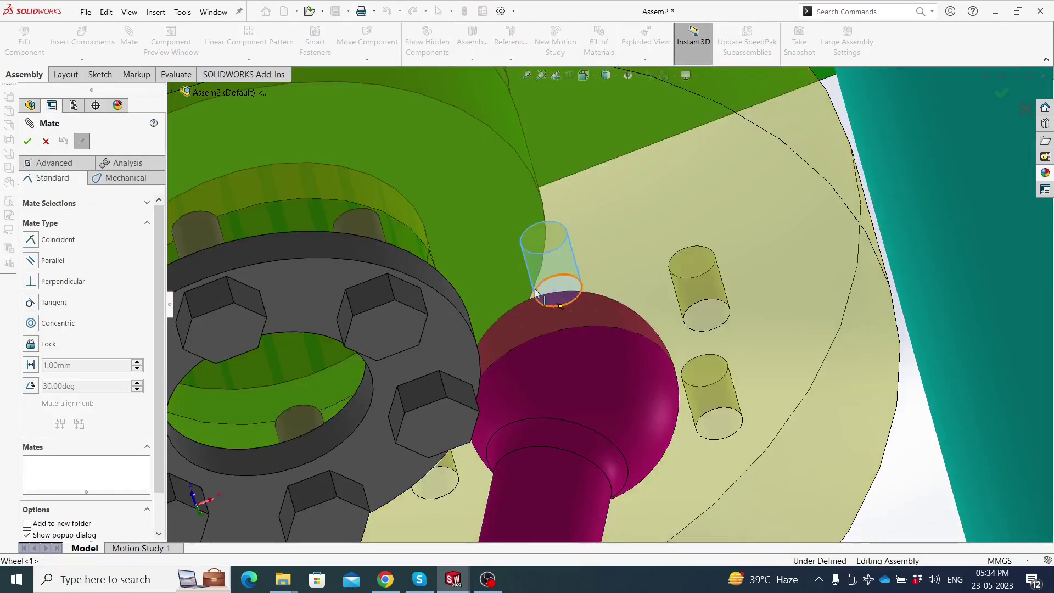
scroll(527, 289, up, 3)
mouse_move(522, 288)
middle_down()
mouse_move(473, 280)
mouse_move(512, 396)
mouse_move(508, 419)
mouse_move(468, 430)
mouse_move(480, 433)
mouse_move(494, 388)
middle_up()
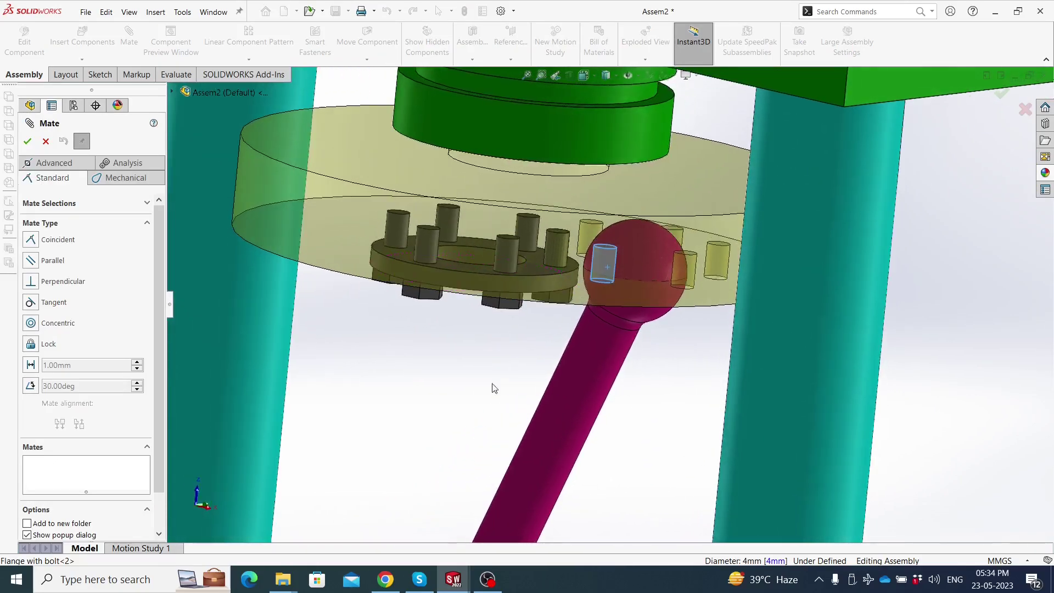
click(529, 228)
click(510, 198)
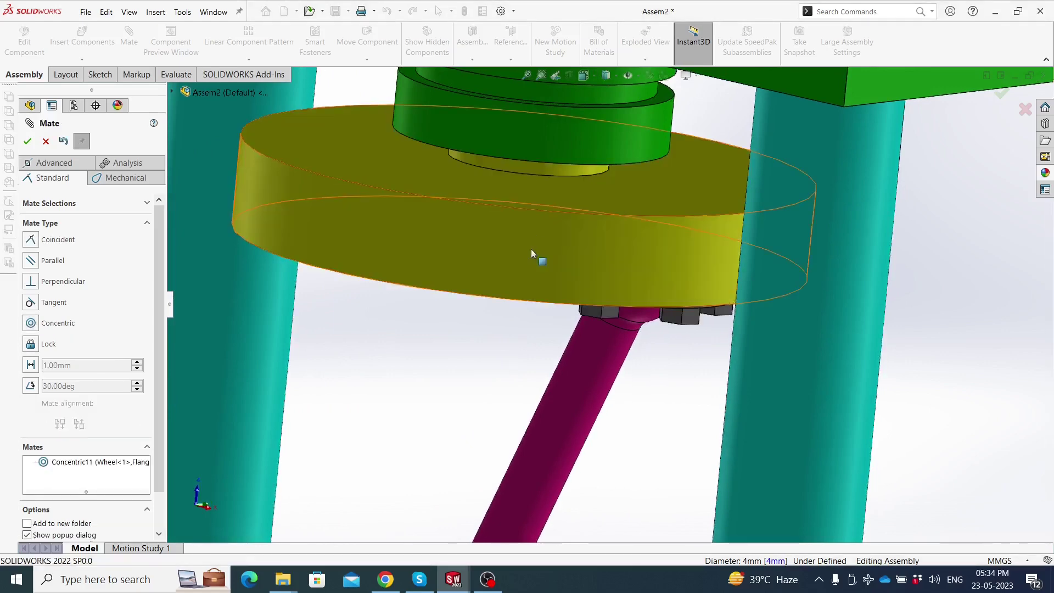
Select a face on the lower red slider as the first coincident reference
scroll(535, 263, up, 3)
scroll(549, 291, up, 3)
scroll(563, 302, up, 3)
scroll(565, 305, up, 2)
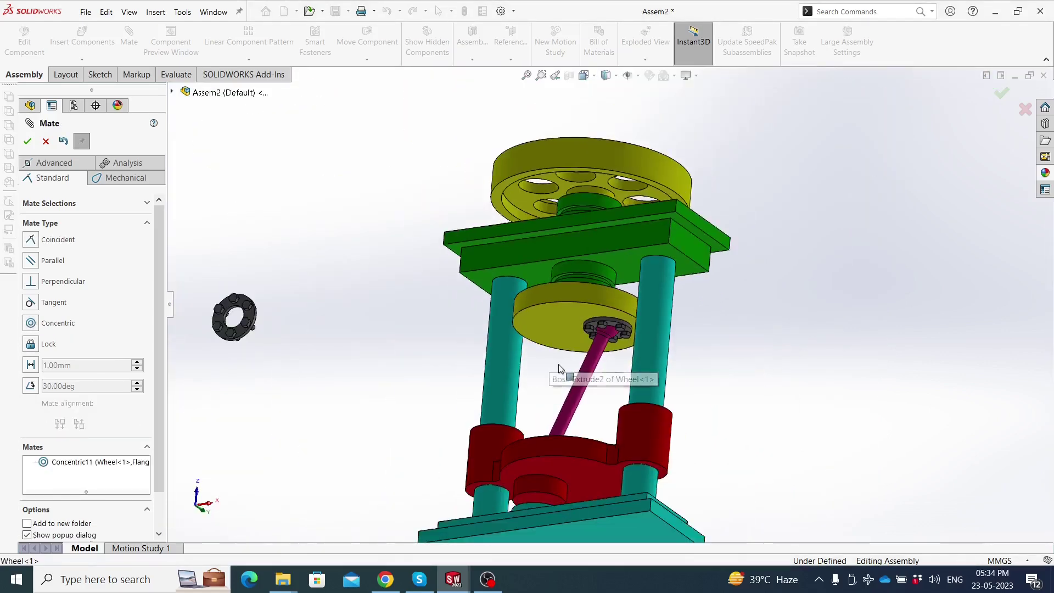
scroll(560, 378, up, 1)
scroll(560, 406, down, 5)
middle_drag(548, 427, 534, 463)
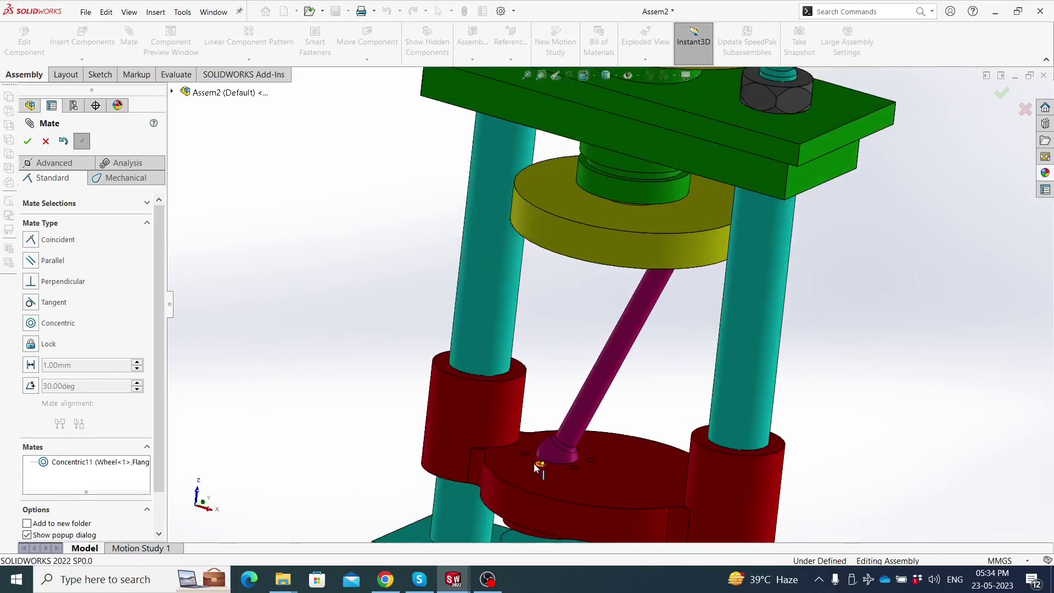
click(516, 468)
scroll(423, 252, up, 3)
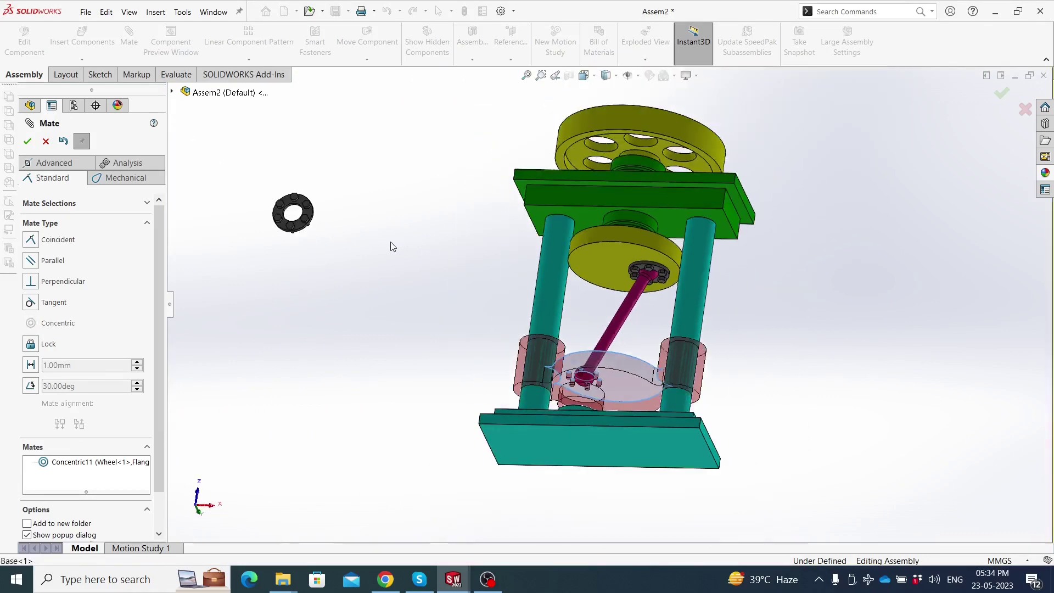
Add the loose flange's face and accept Coincident7 so the flange sits flat on the slider
mouse_move(389, 244)
middle_down()
mouse_move(606, 281)
mouse_move(672, 241)
middle_up()
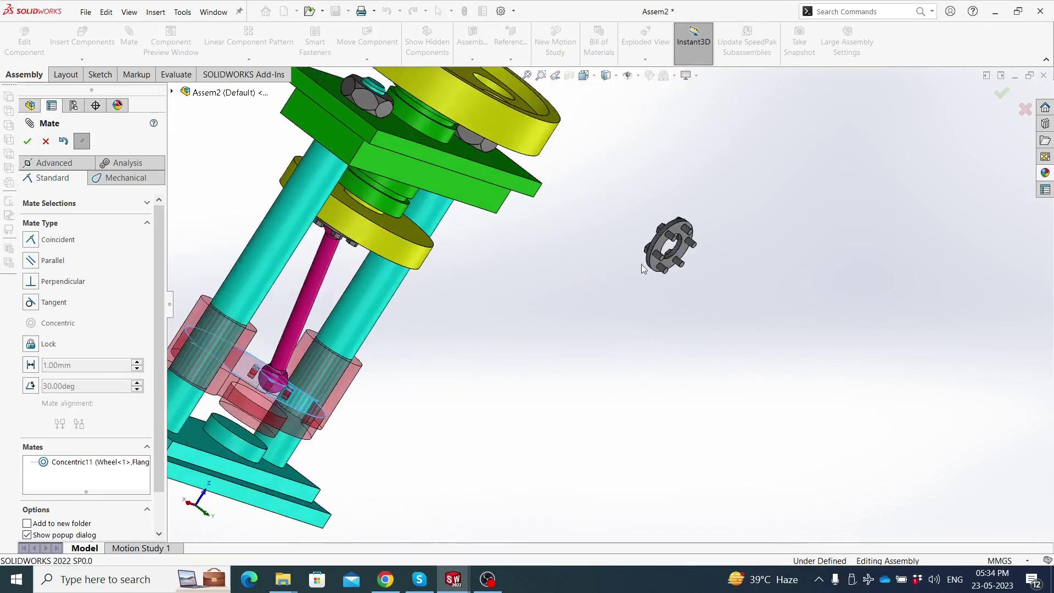
scroll(674, 239, down, 5)
click(662, 232)
scroll(627, 258, up, 5)
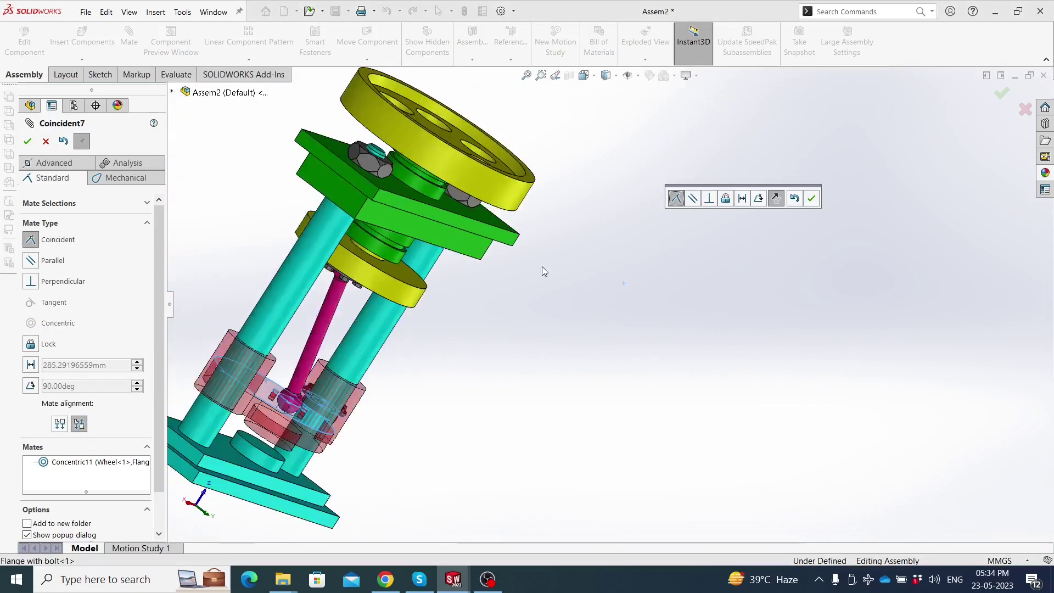
scroll(542, 266, up, 3)
mouse_move(576, 294)
middle_down()
mouse_move(628, 417)
mouse_move(498, 318)
middle_up()
scroll(521, 334, down, 5)
scroll(498, 318, down, 3)
scroll(552, 348, down, 2)
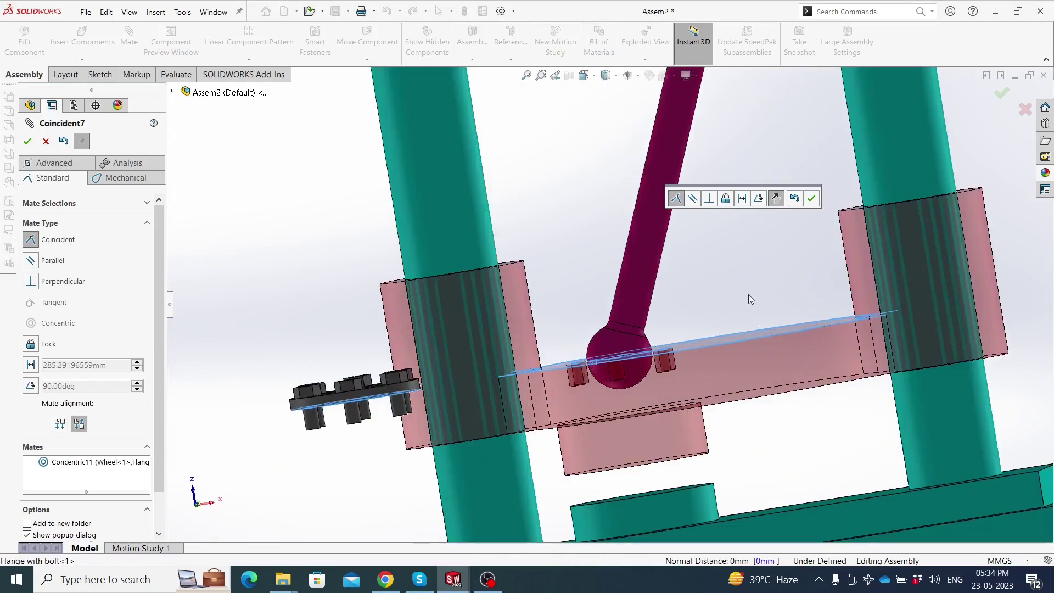
click(811, 198)
Make a flange bolt concentric with a slider bolt hole (Concentric12)
middle_drag(641, 345, 614, 387)
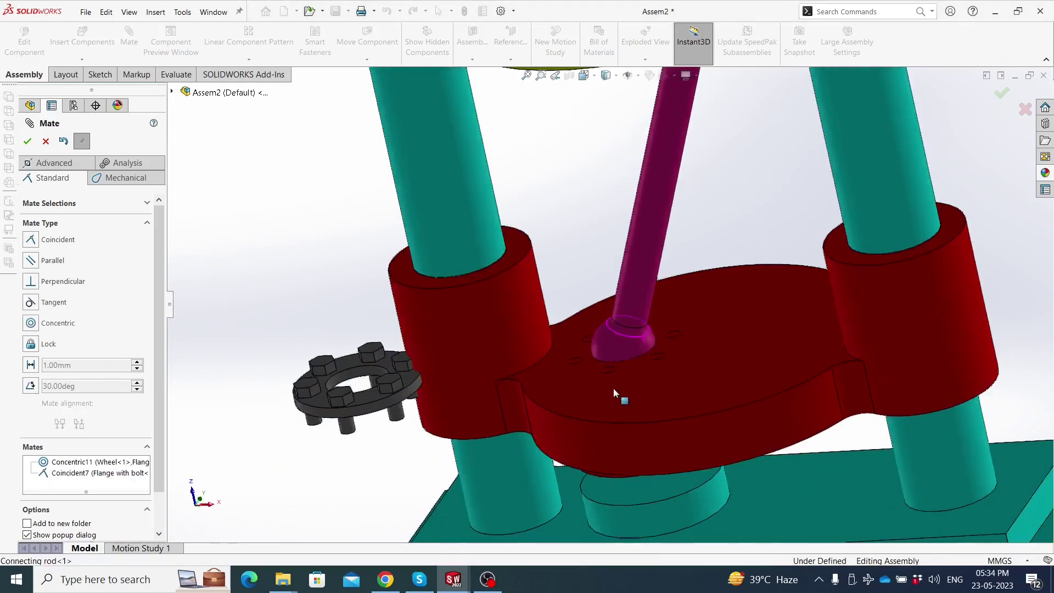
scroll(613, 387, down, 5)
click(565, 313)
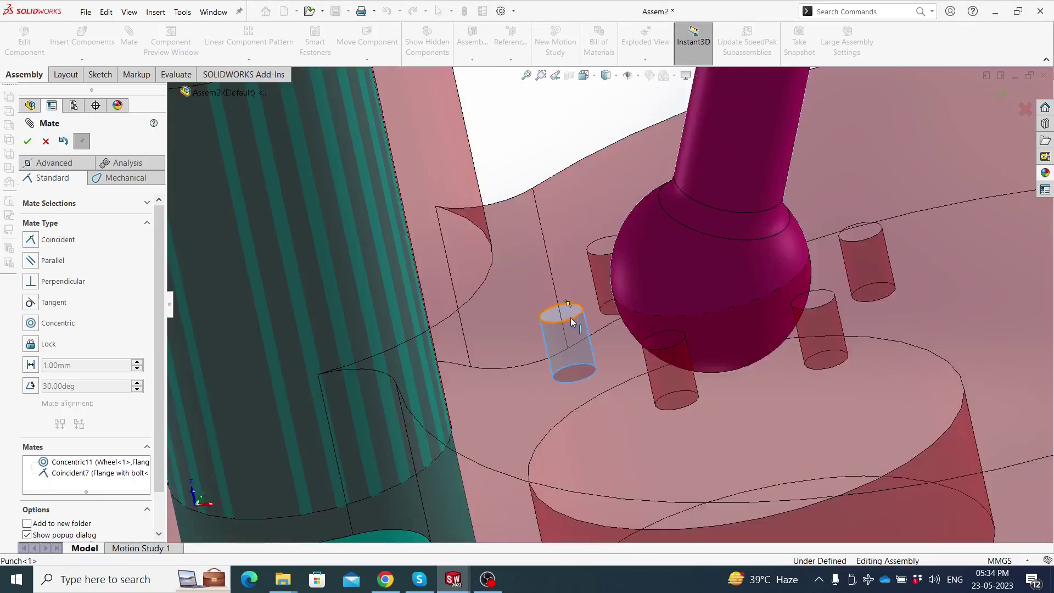
scroll(571, 317, up, 5)
middle_drag(444, 333, 399, 365)
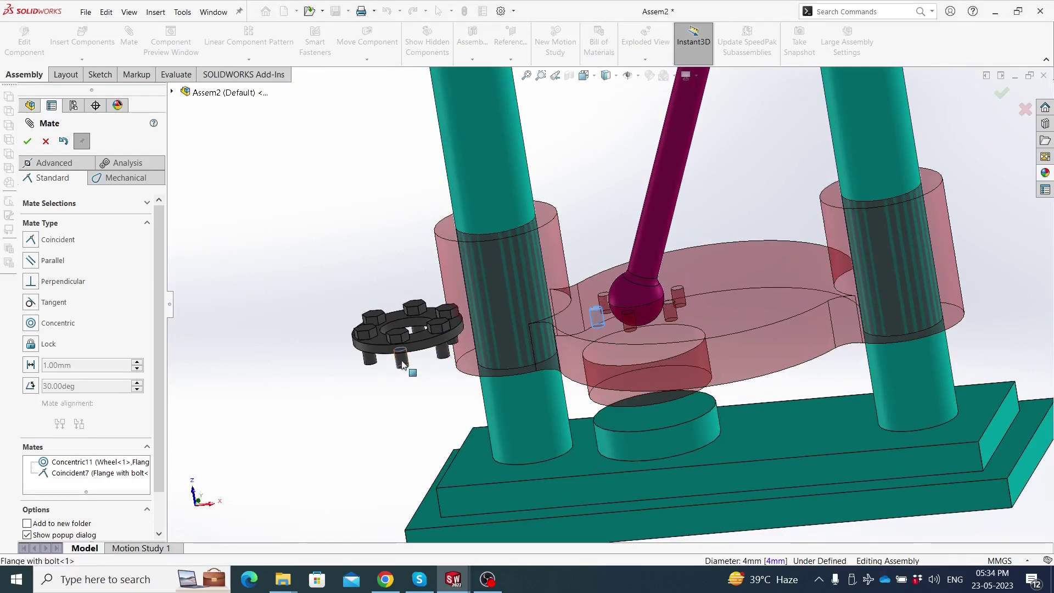
click(402, 362)
click(387, 381)
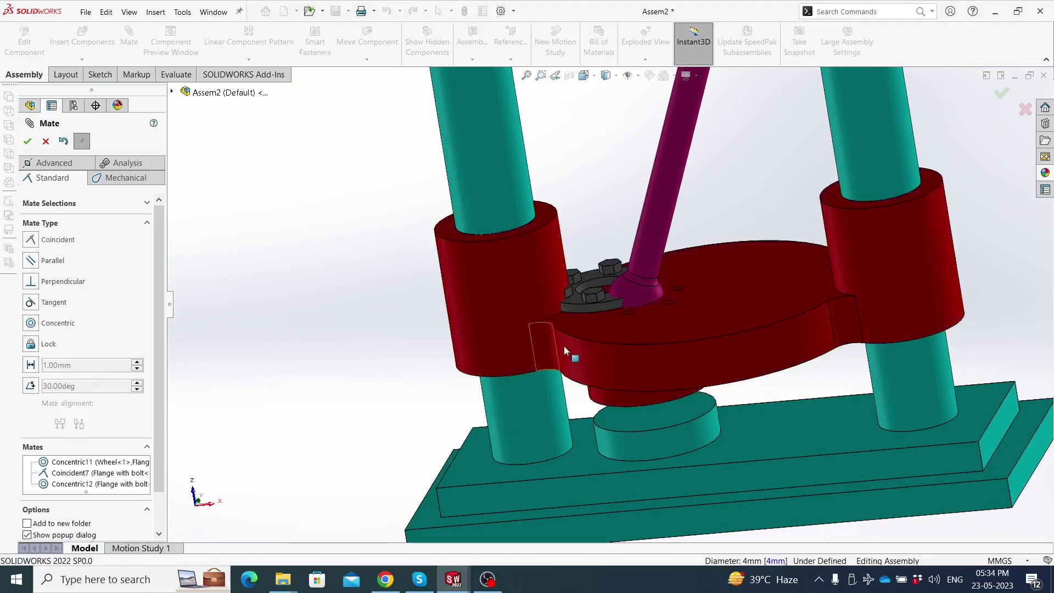
Select another slider hole and orbit around the flange
scroll(576, 335, down, 3)
scroll(615, 319, down, 3)
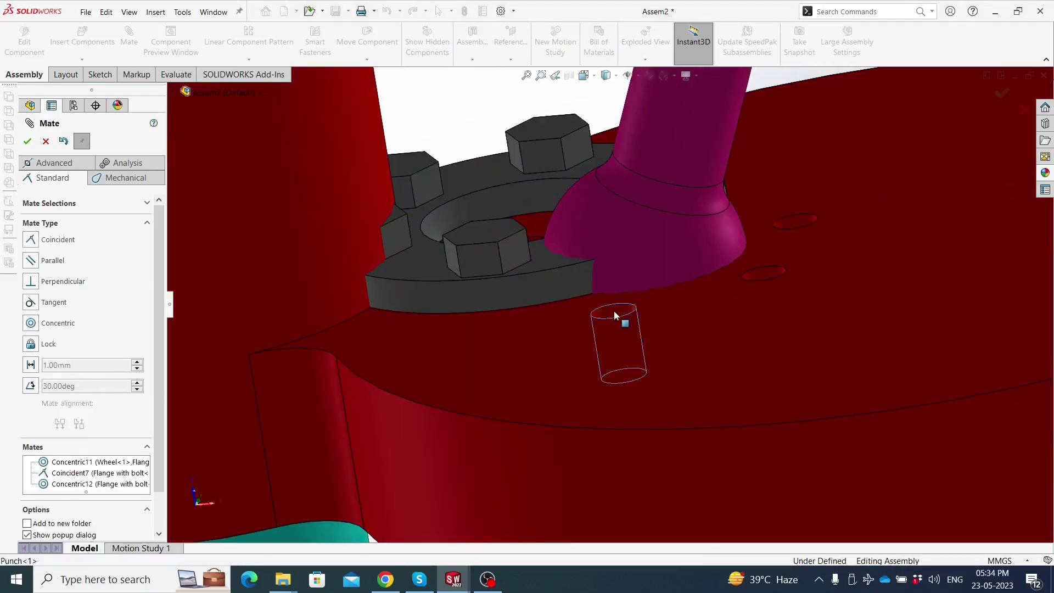
click(614, 313)
mouse_move(613, 311)
middle_down()
mouse_move(555, 285)
mouse_move(631, 304)
mouse_move(640, 292)
middle_up()
Rotate the flange around the connecting rod so its bolts line up with the slider holes
key(Escape)
click(588, 188)
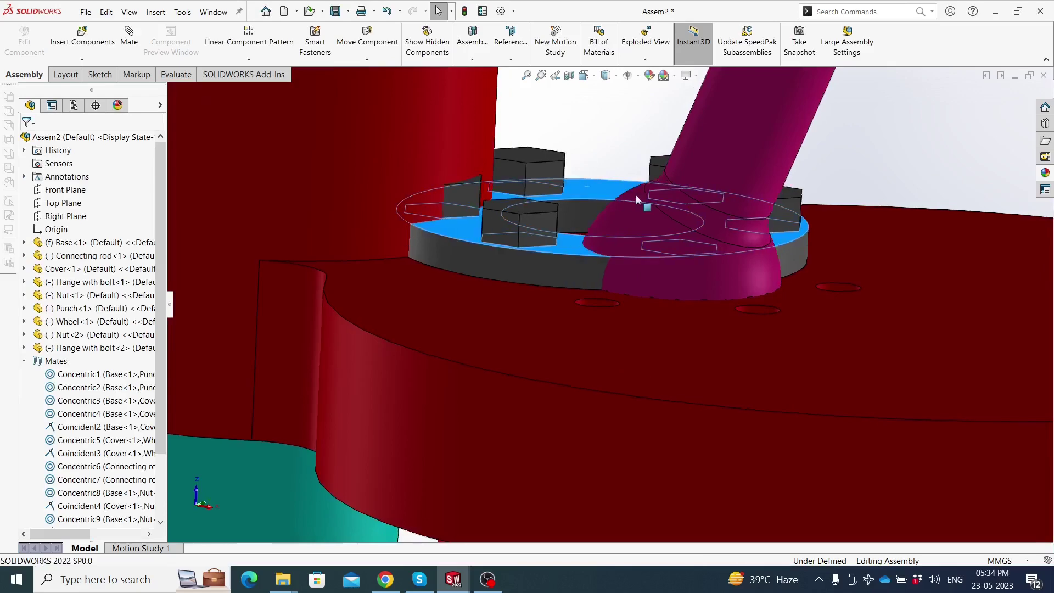
middle_drag(635, 195, 680, 395)
drag(681, 395, 865, 327)
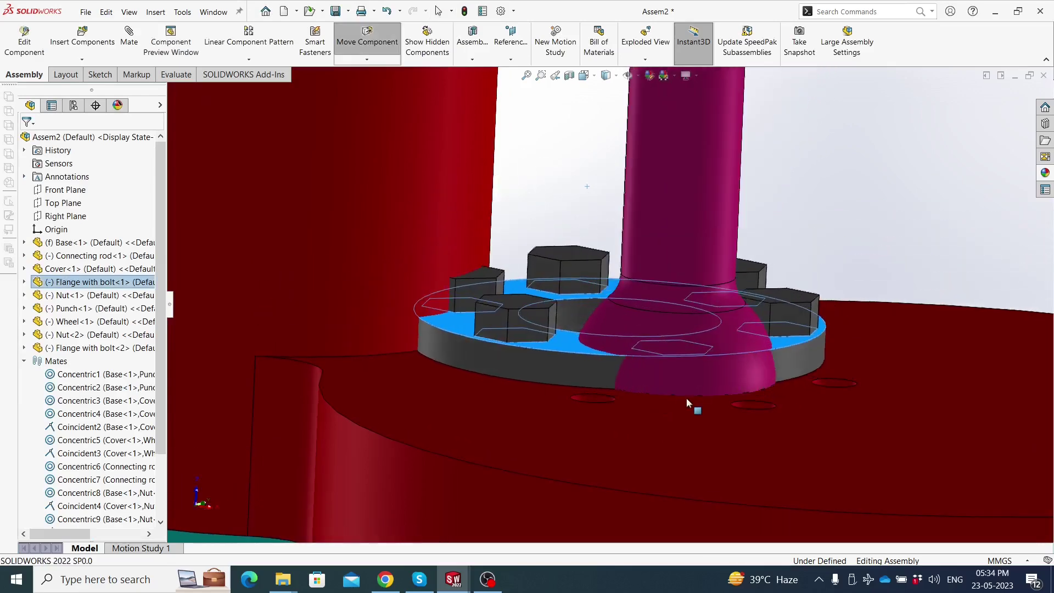
click(599, 202)
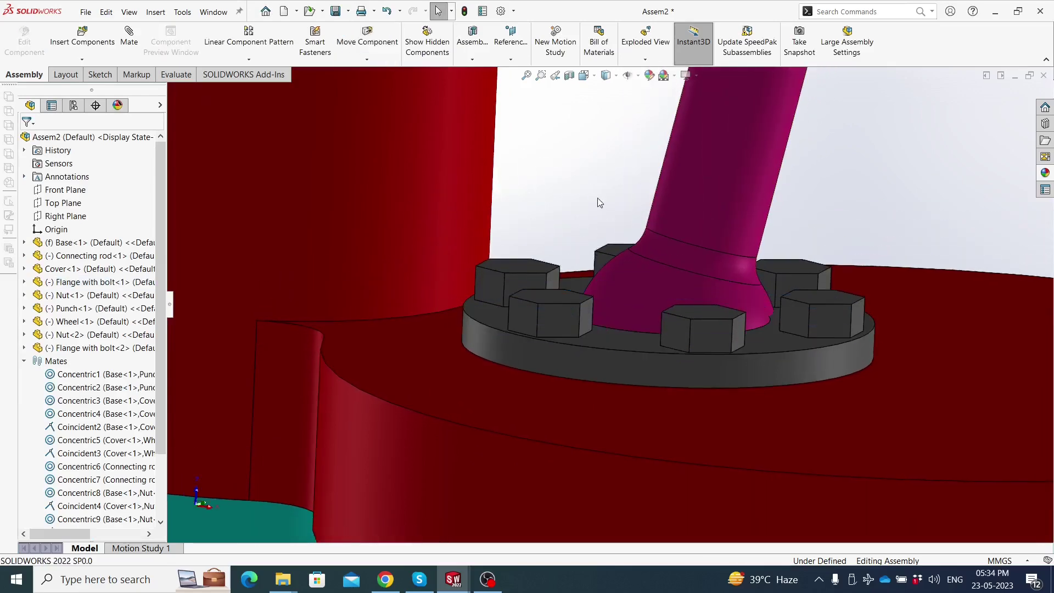
drag(623, 347, 790, 322)
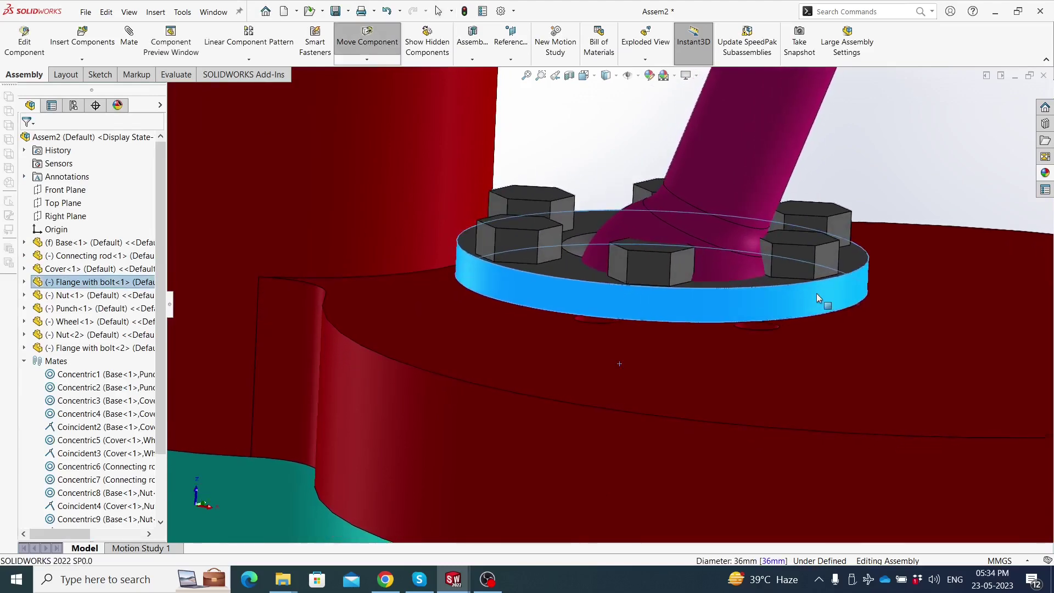
drag(790, 323, 816, 293)
key(Escape)
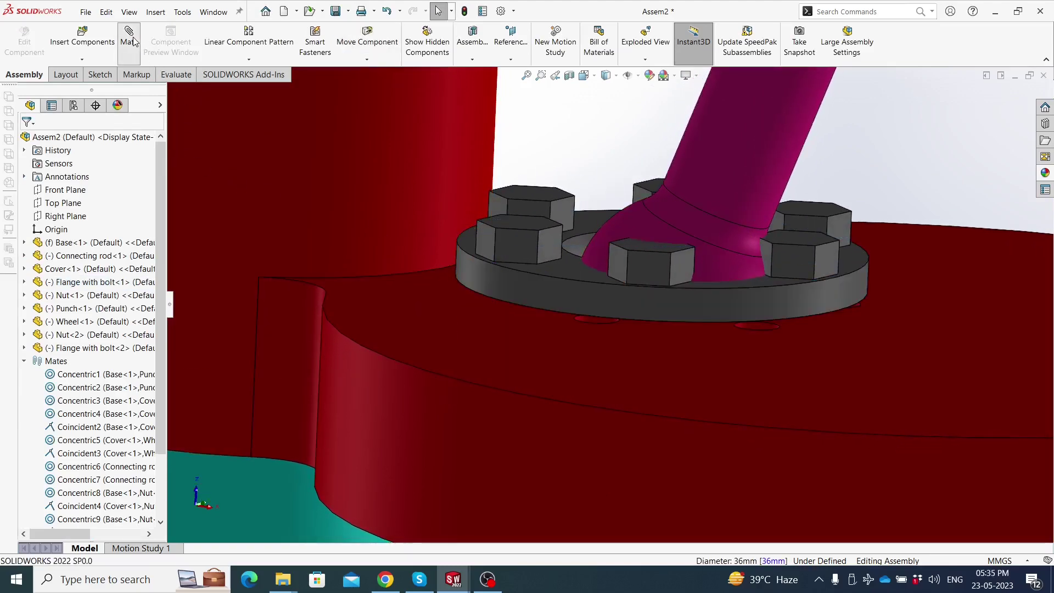
Add Concentric13 between a second flange bolt and slider hole, then finish mating
scroll(603, 324, up, 4)
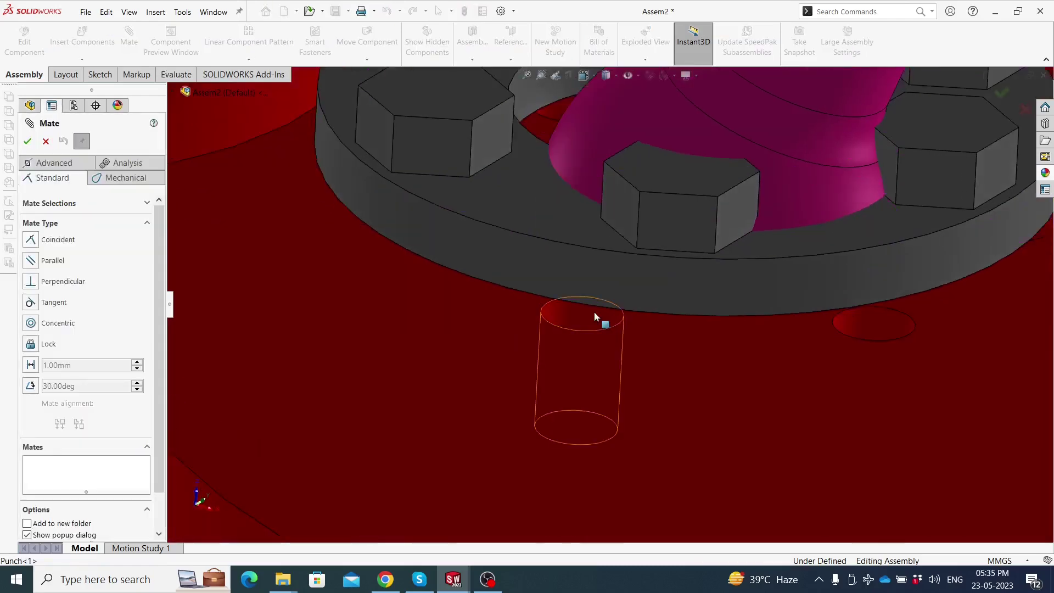
click(573, 311)
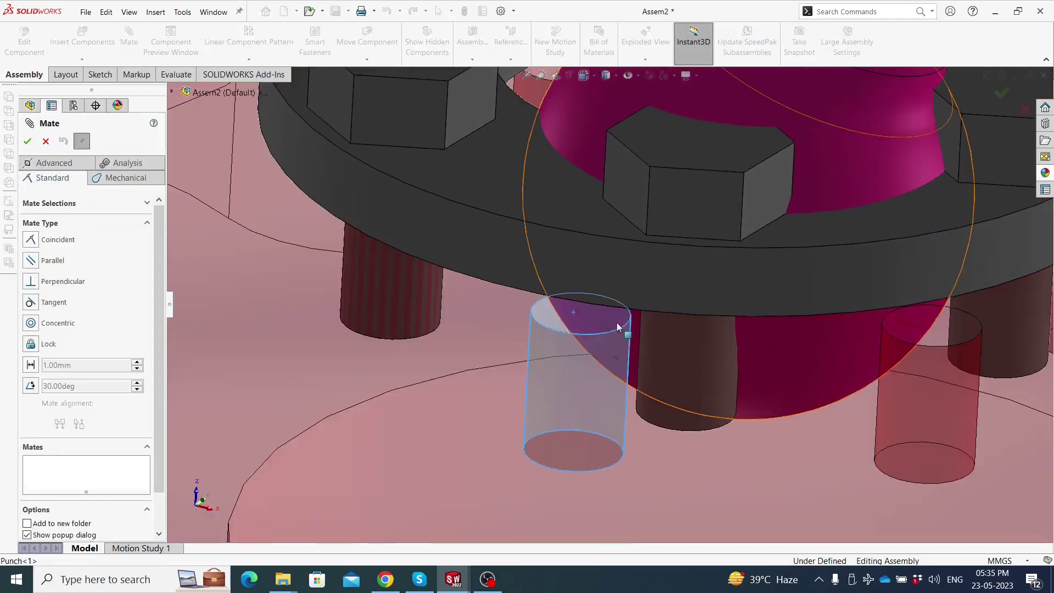
click(673, 333)
click(842, 354)
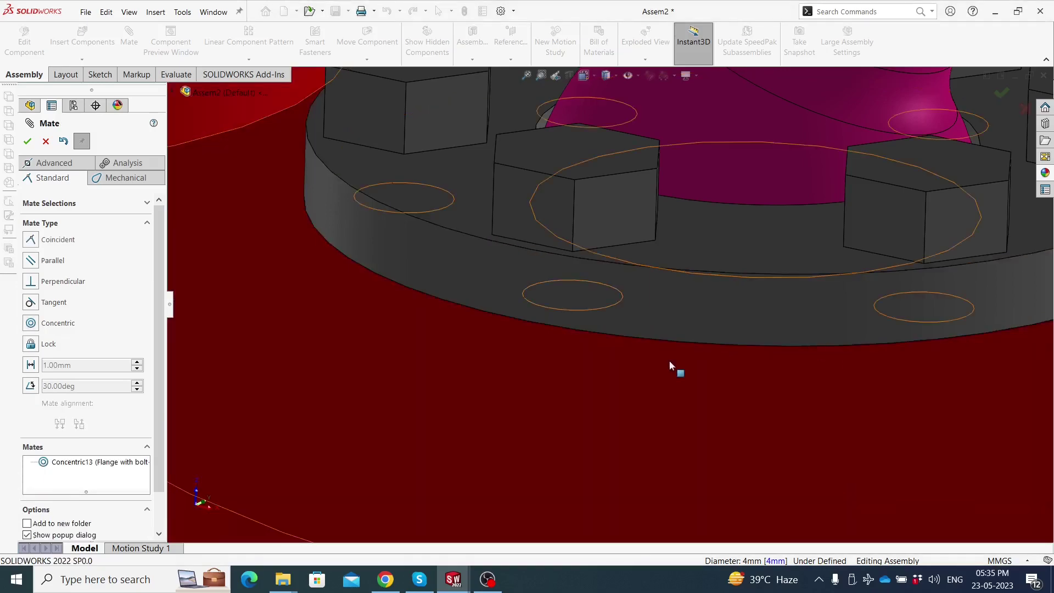
scroll(665, 340, down, 5)
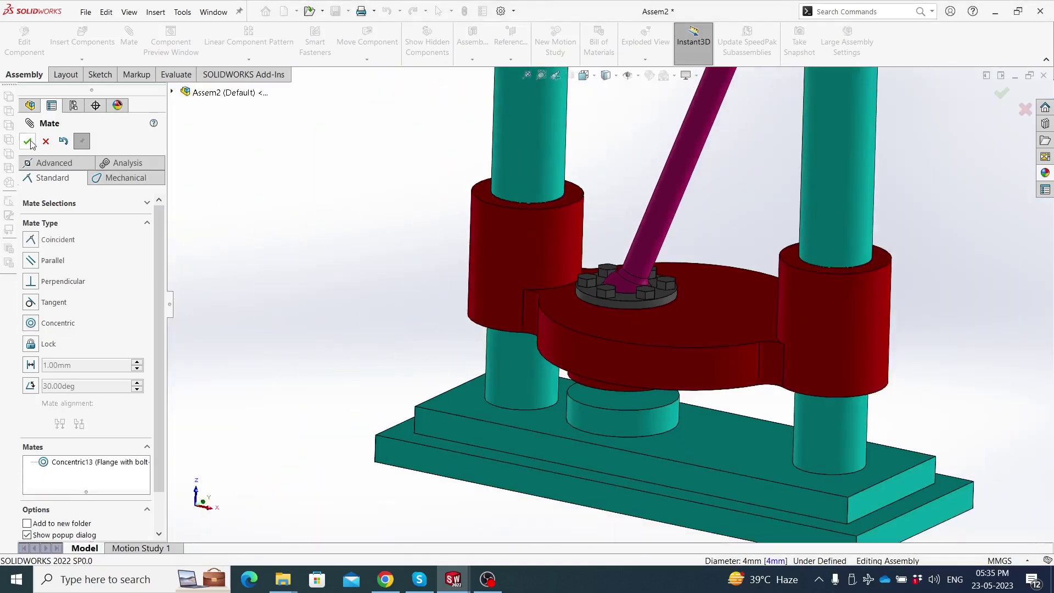
click(28, 142)
scroll(677, 250, down, 3)
scroll(677, 247, down, 2)
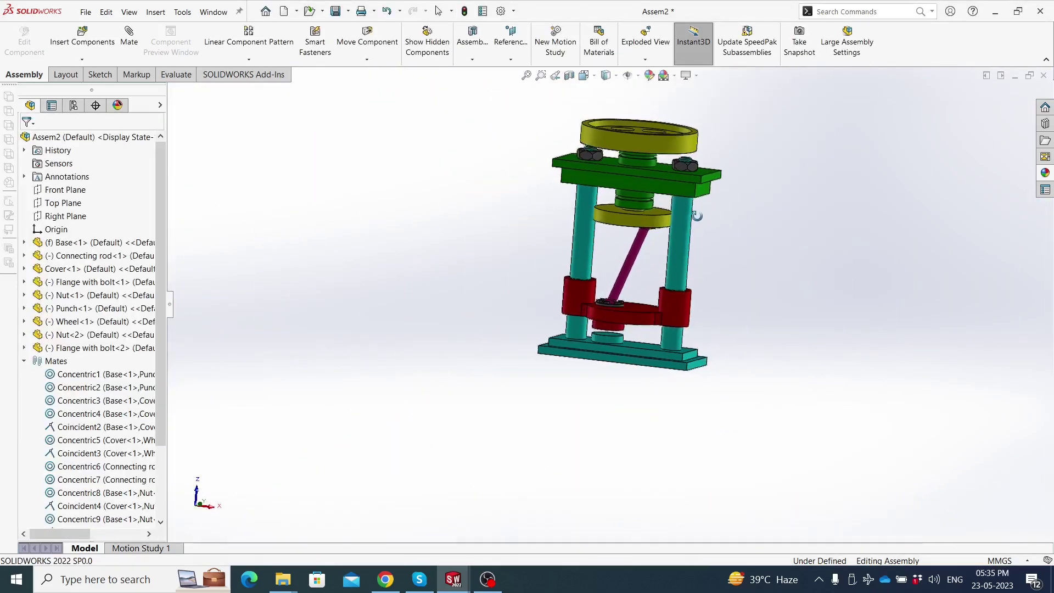
Drag the wheel round to swing the connecting rod and slider to a new position
scroll(696, 216, up, 3)
mouse_move(631, 239)
middle_down()
mouse_move(613, 290)
mouse_move(722, 305)
middle_up()
drag(674, 120, 682, 130)
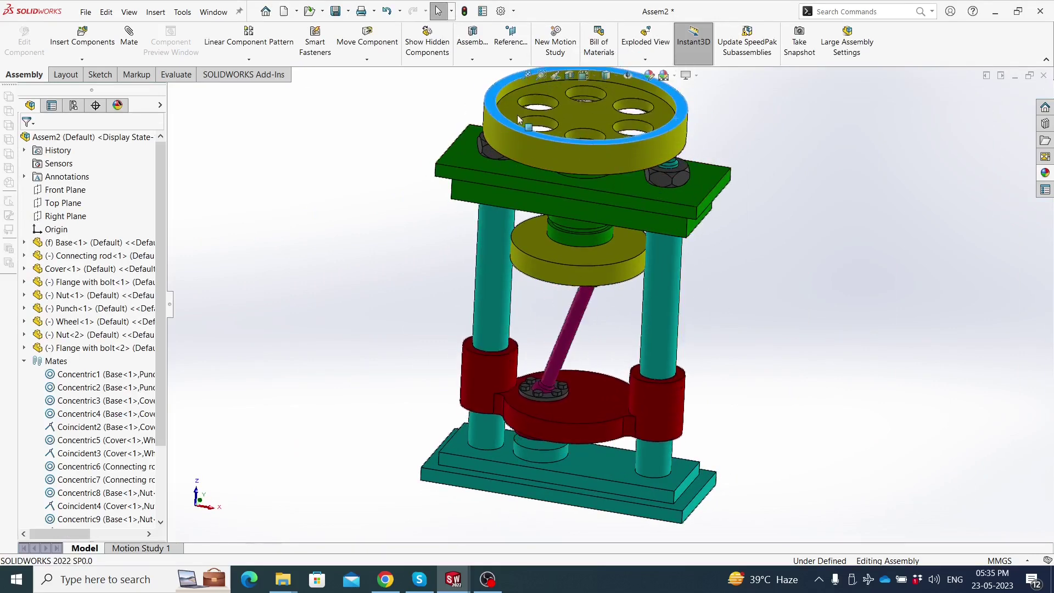
mouse_move(683, 131)
mouse_down()
mouse_move(715, 190)
mouse_move(723, 274)
mouse_up()
middle_drag(722, 274, 729, 228)
scroll(624, 227, down, 3)
middle_drag(624, 227, 614, 246)
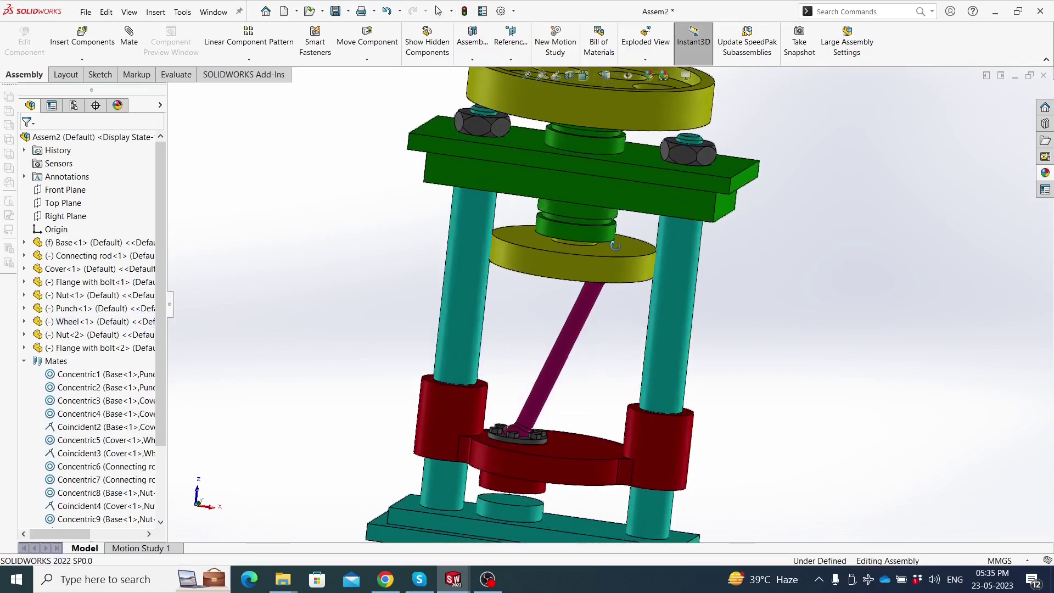
mouse_move(663, 123)
mouse_down()
mouse_move(407, 147)
mouse_move(421, 282)
mouse_up()
Fit the whole assembly on screen in the standard isometric view, tilted slightly
key(Escape)
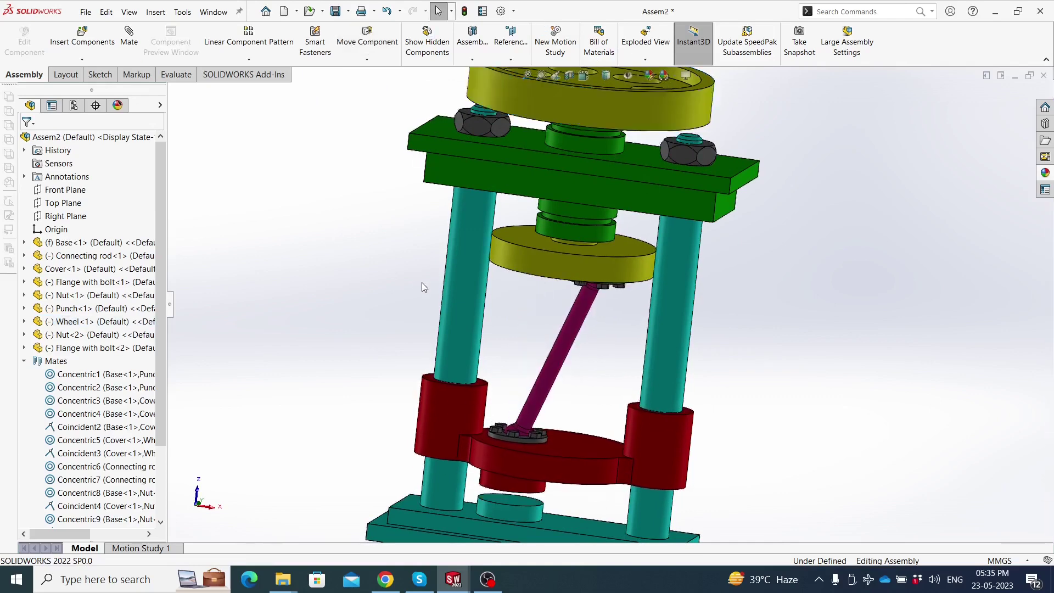
key(f)
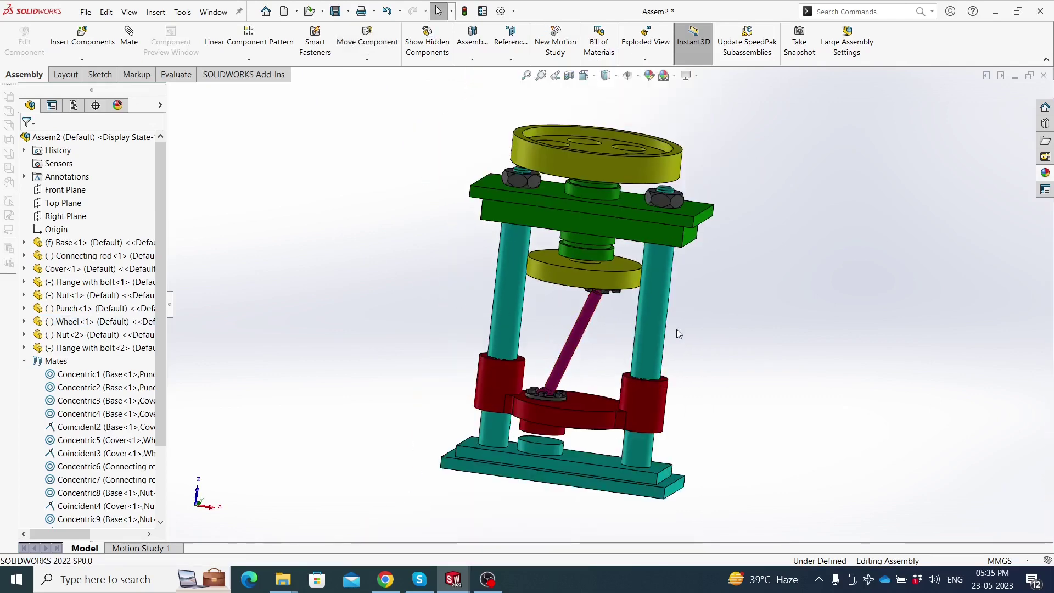
key(ctrl+7)
mouse_move(704, 365)
middle_down()
mouse_move(725, 297)
mouse_move(689, 283)
mouse_move(736, 233)
mouse_move(696, 283)
mouse_move(748, 280)
mouse_move(738, 298)
middle_up()
Add a 30 RPM RotaryMotor1 on the wheel face, extend the study to 8 seconds, and calculate
scroll(706, 292, up, 2)
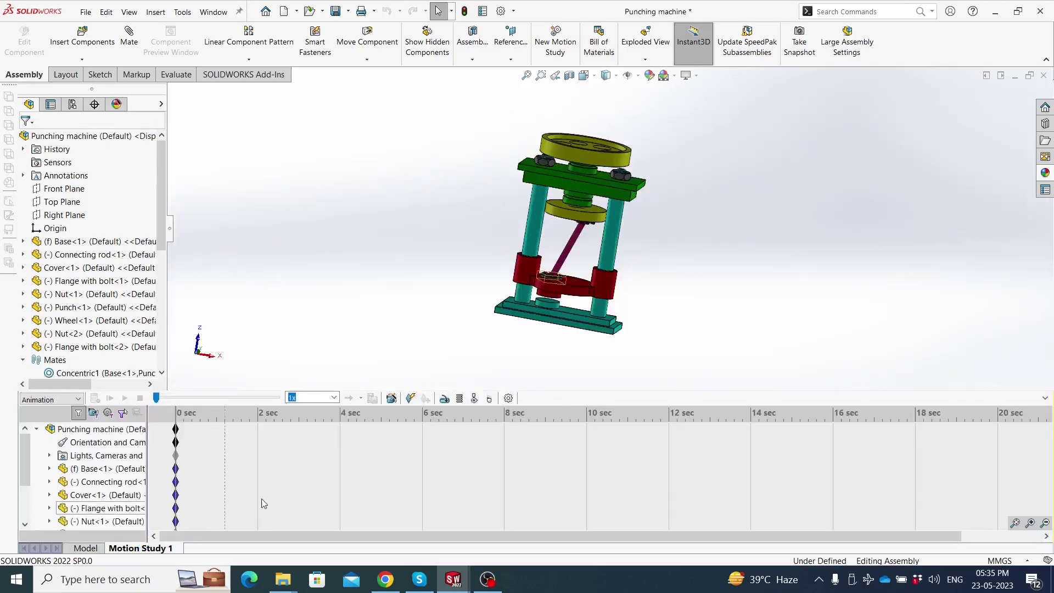
click(444, 397)
scroll(627, 228, down, 2)
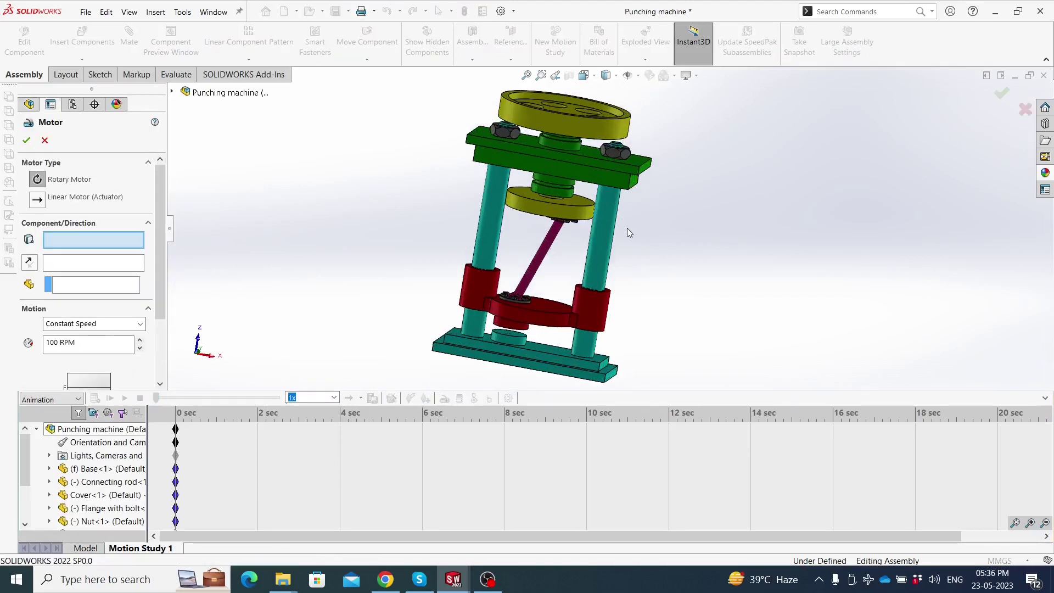
scroll(581, 234, down, 1)
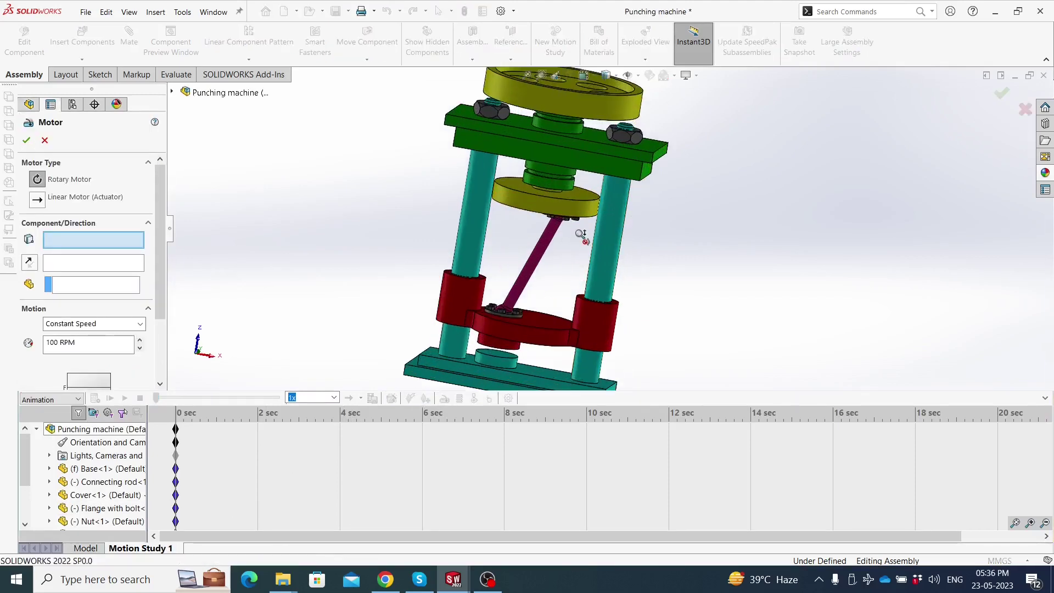
click(599, 107)
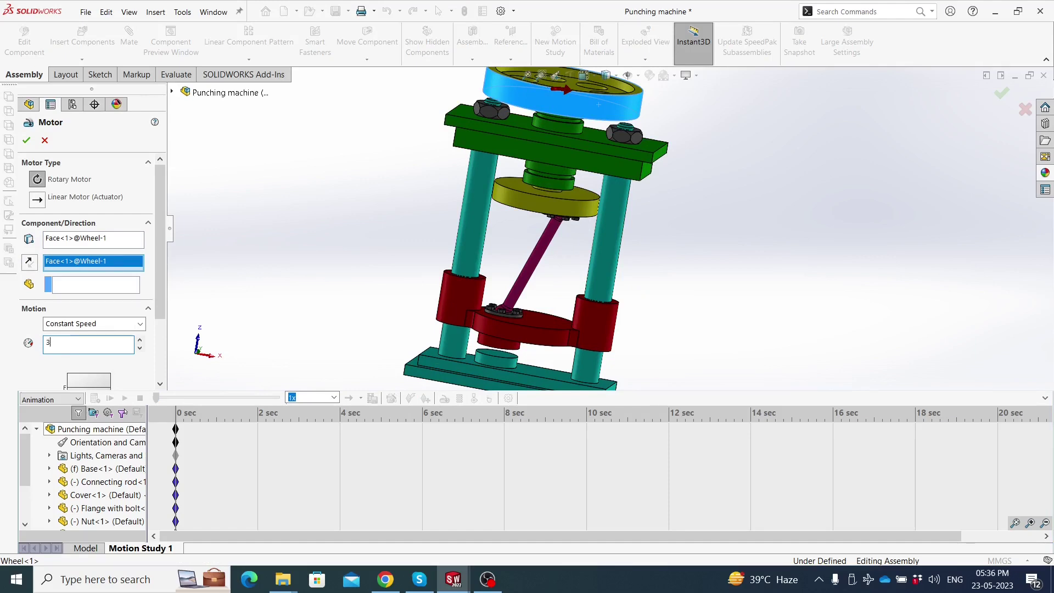
click(26, 141)
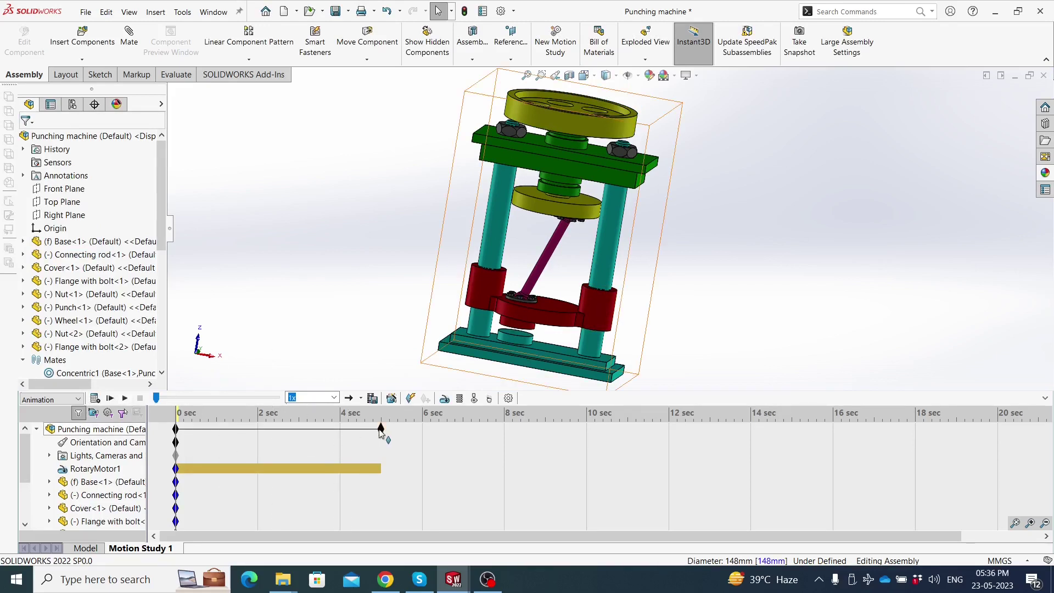
drag(493, 419, 495, 427)
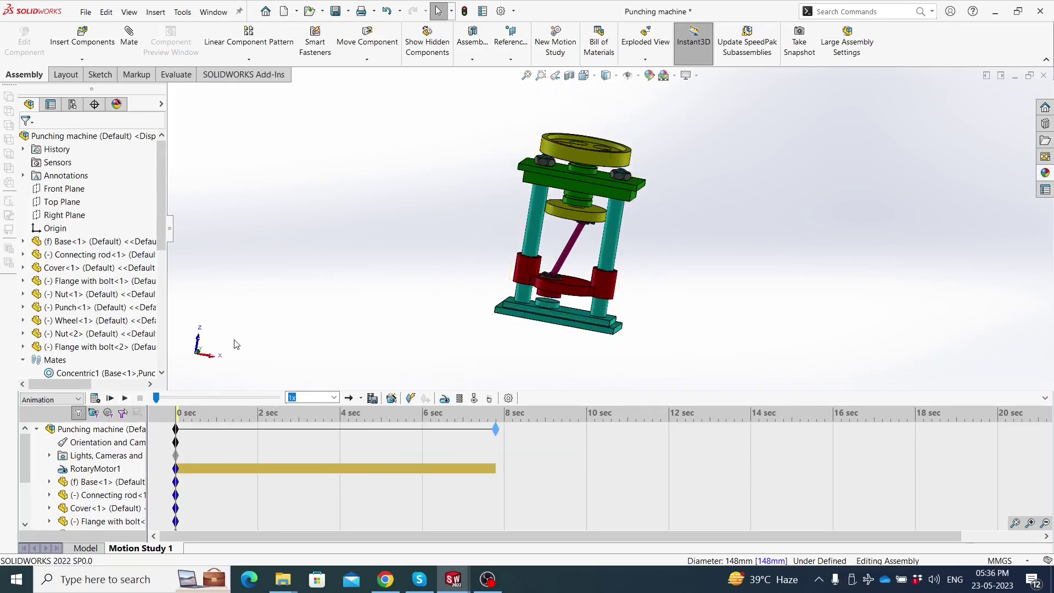
click(95, 398)
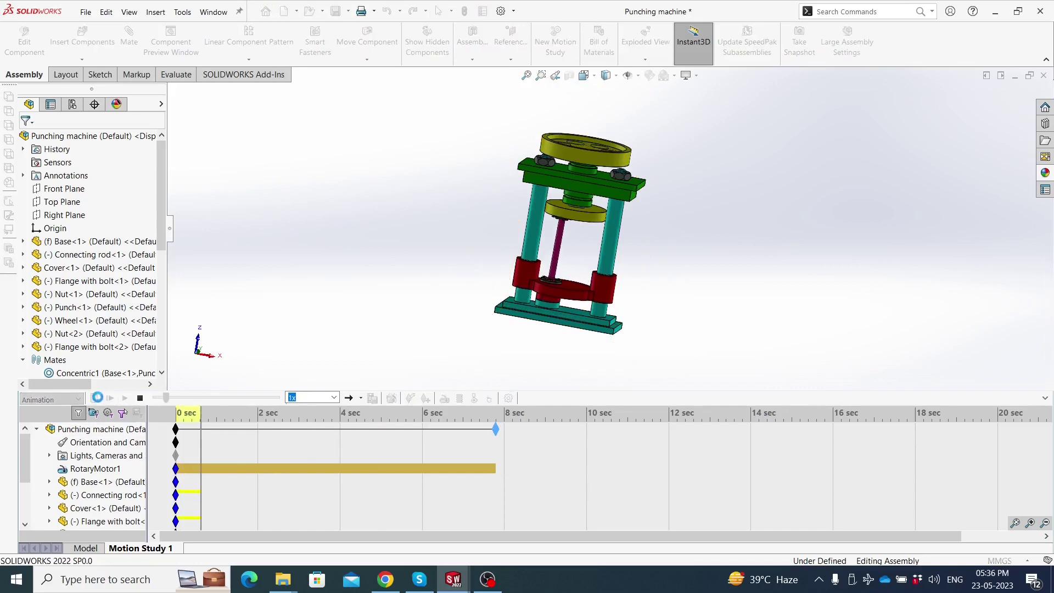